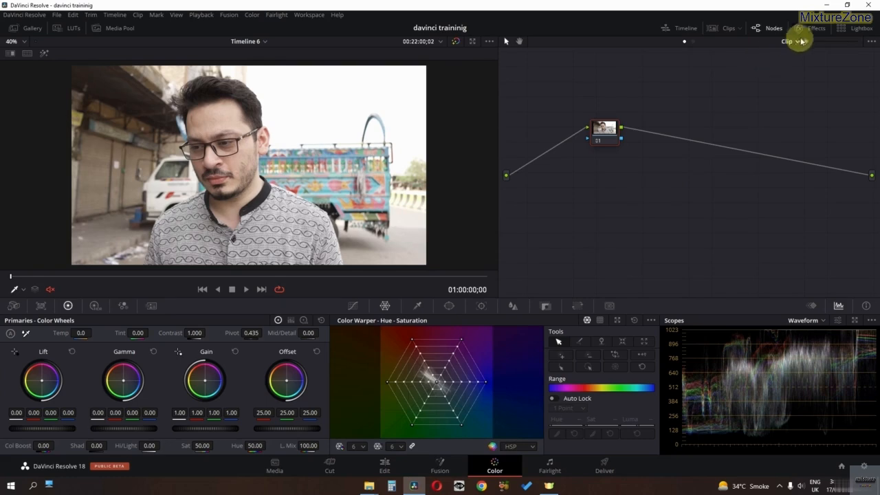
- Show and hide the effects library and the node graph on the Color page
{"action": "left_click", "coordinate": [810, 28]}
{"action": "left_click_drag", "start_coordinate": [760, 127], "coordinate": [570, 139]}
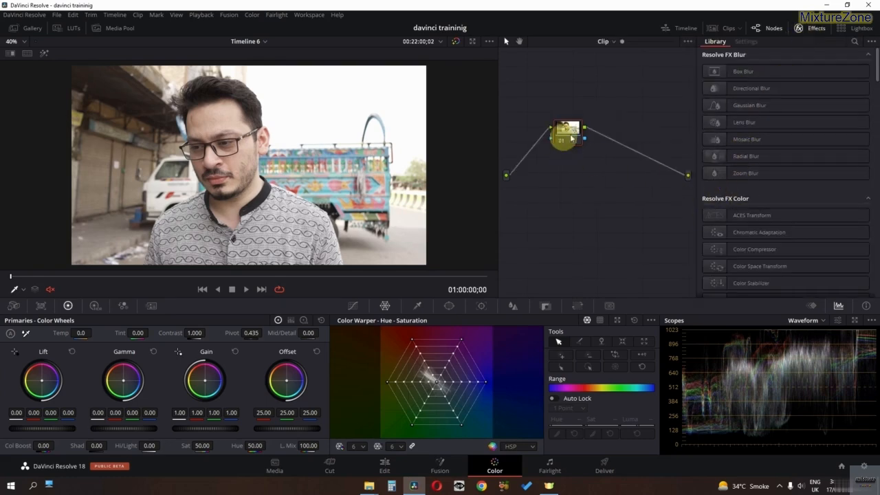
{"action": "left_click", "coordinate": [813, 28]}
{"action": "left_click", "coordinate": [772, 29]}
{"action": "left_click", "coordinate": [771, 31]}
- Append Compound Clip 1 behind the C0057.MP4 clip on Video 1 and inspect both clip thumbnails on the Color page
{"action": "left_click", "coordinate": [718, 29]}
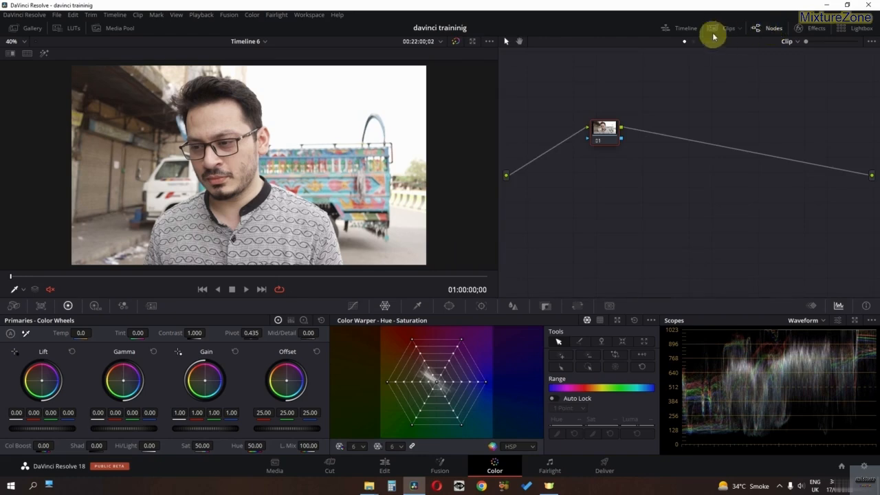
{"action": "left_click", "coordinate": [384, 465]}
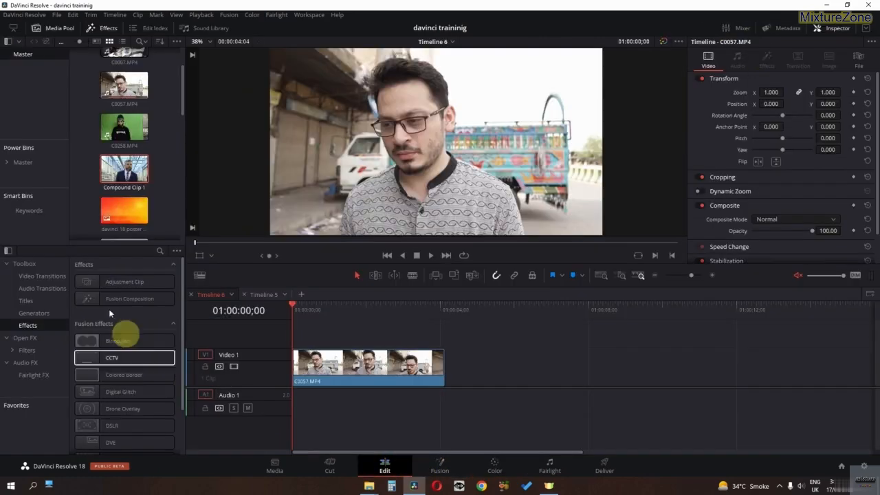
{"action": "left_click_drag", "start_coordinate": [114, 177], "coordinate": [446, 380]}
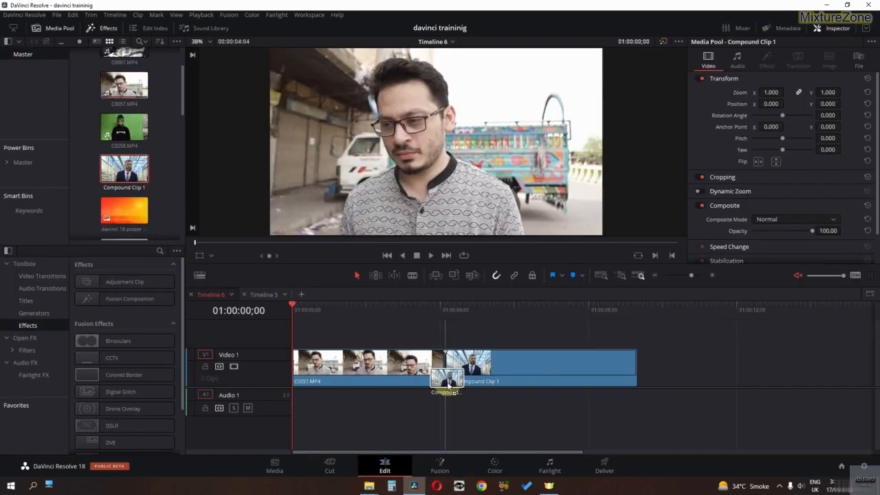
{"action": "left_click", "coordinate": [495, 465]}
{"action": "left_click", "coordinate": [91, 273]}
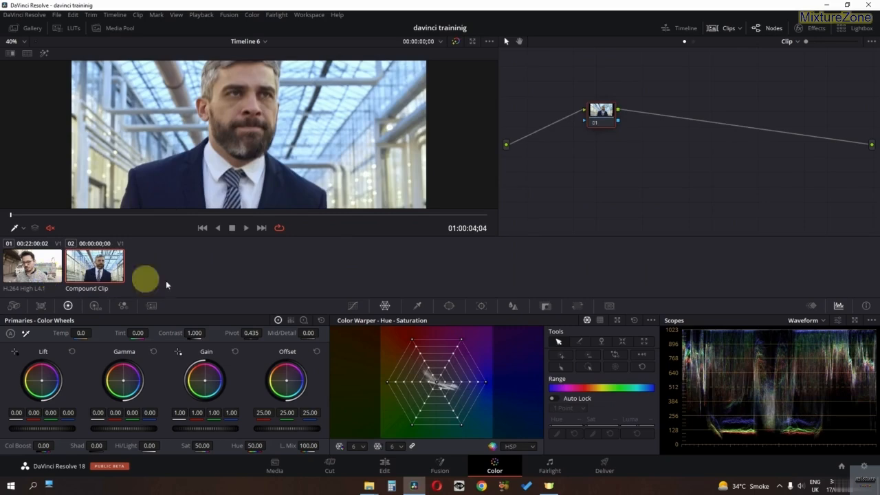
{"action": "left_click", "coordinate": [49, 272]}
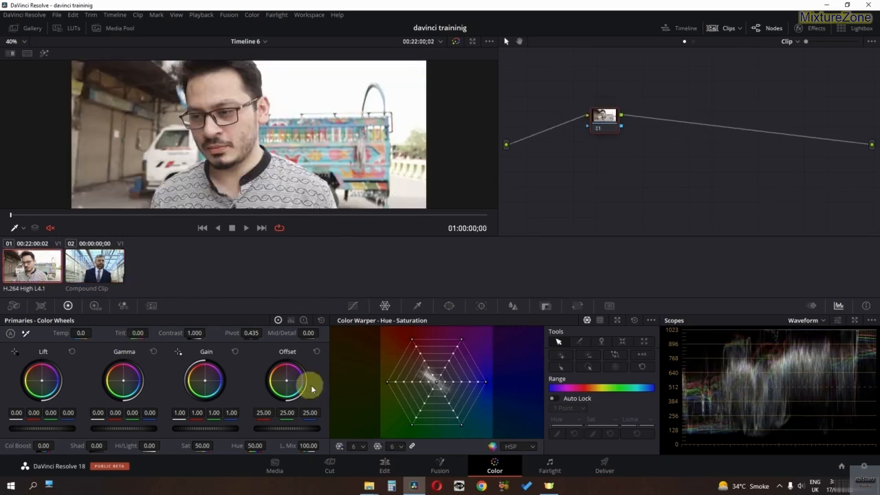
- Delete Compound Clip 1 from the timeline and hide the clip thumbnails on the Color page
{"action": "left_click", "coordinate": [385, 464]}
{"action": "key", "text": "Delete"}
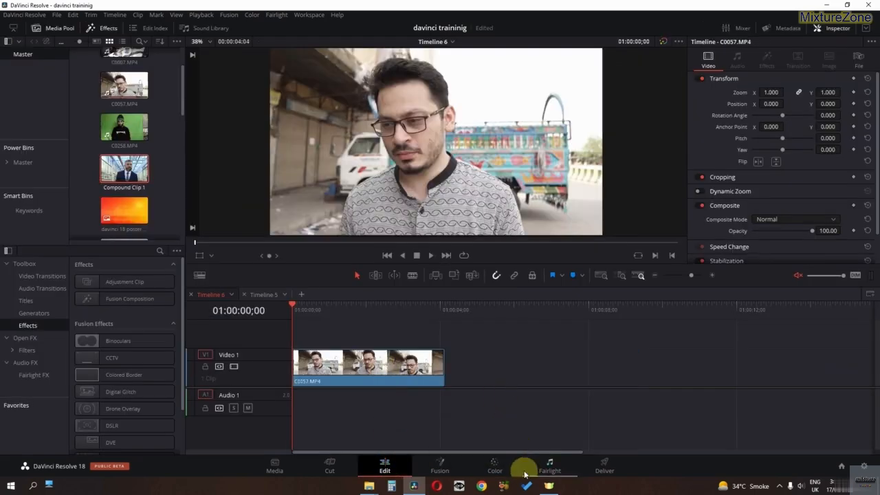
{"action": "left_click", "coordinate": [495, 470]}
{"action": "left_click", "coordinate": [712, 30]}
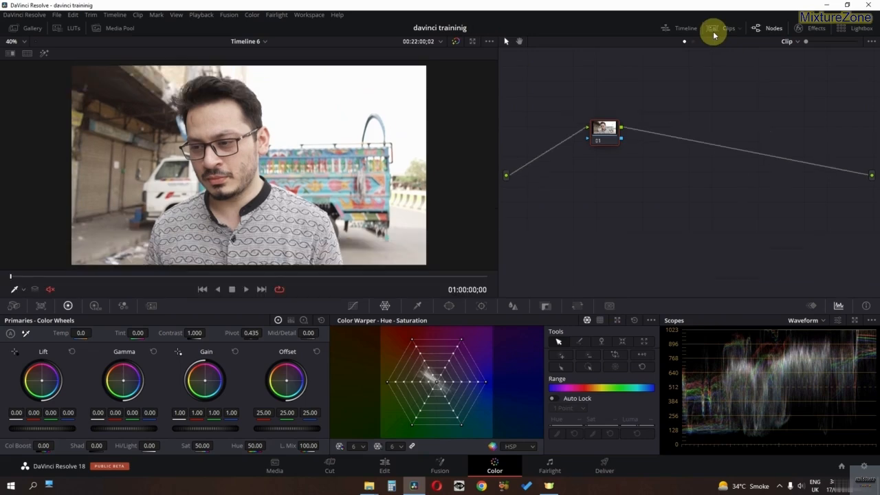
- Look through the stills gallery, the DJI and Film Looks LUT folders, and the media pool, closing each again
{"action": "left_click", "coordinate": [18, 30]}
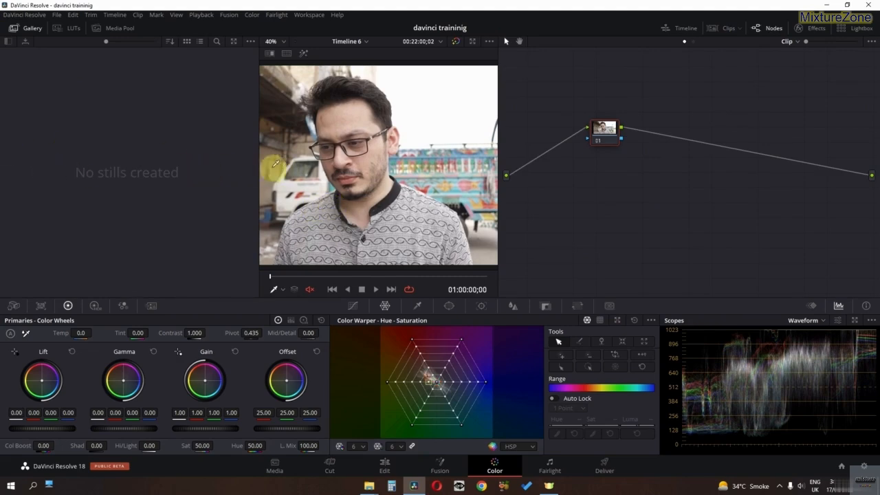
{"action": "left_click", "coordinate": [15, 30]}
{"action": "left_click", "coordinate": [74, 28]}
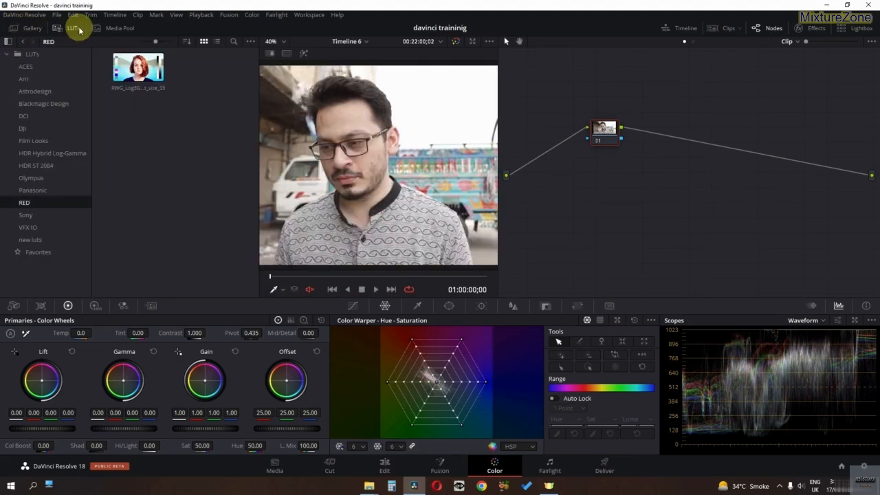
{"action": "left_click", "coordinate": [49, 129]}
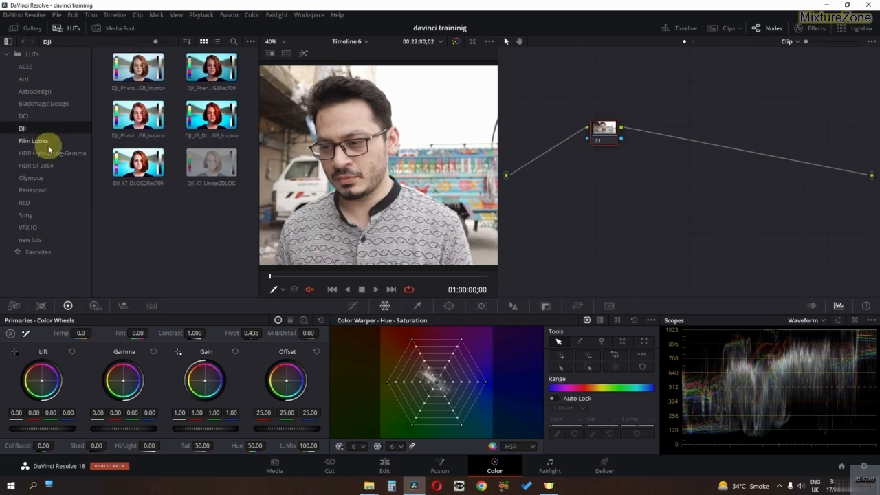
{"action": "left_click", "coordinate": [38, 141]}
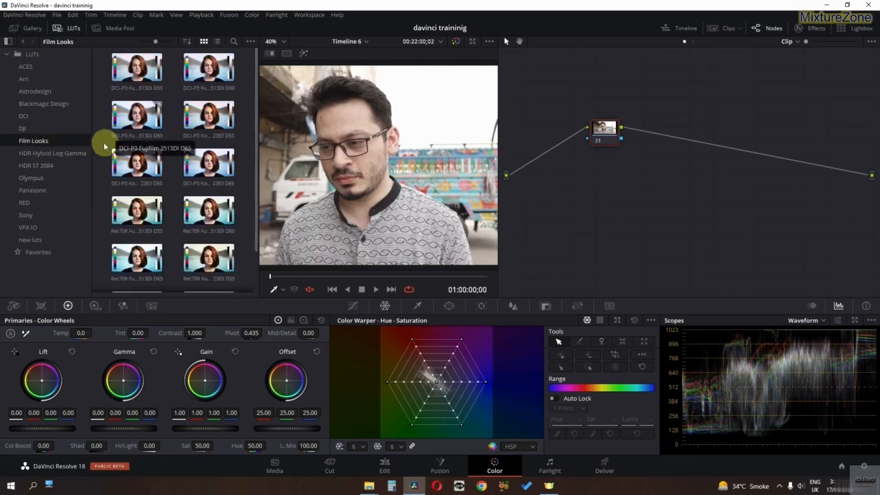
{"action": "left_click", "coordinate": [68, 28]}
{"action": "left_click", "coordinate": [117, 28]}
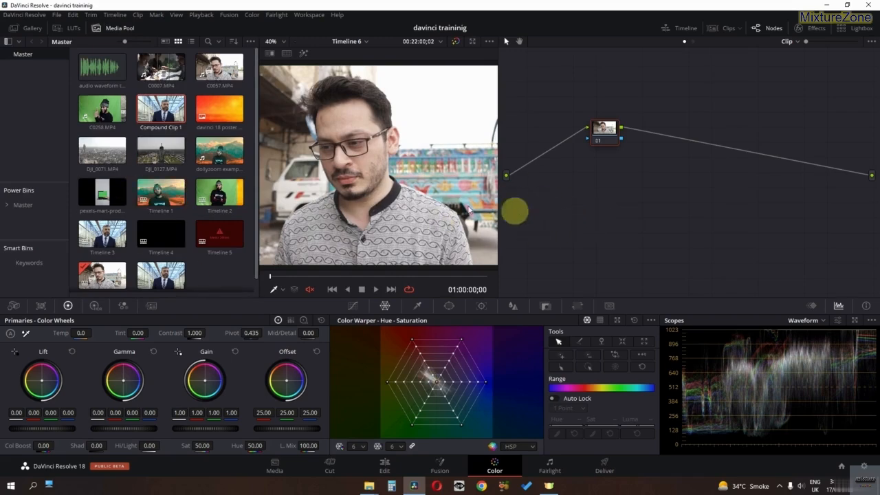
{"action": "left_click", "coordinate": [118, 28]}
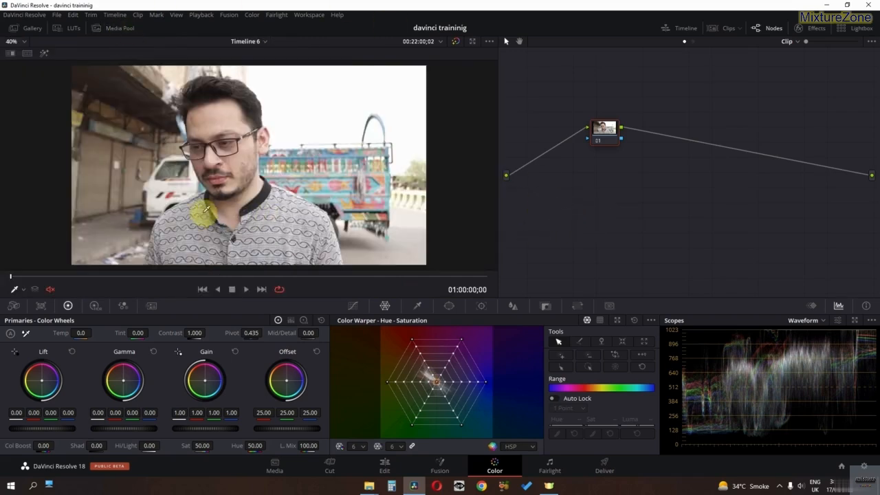
- View Timeline 5 and Timeline 3 on the Color page and return to Timeline 6
{"action": "left_click", "coordinate": [259, 43]}
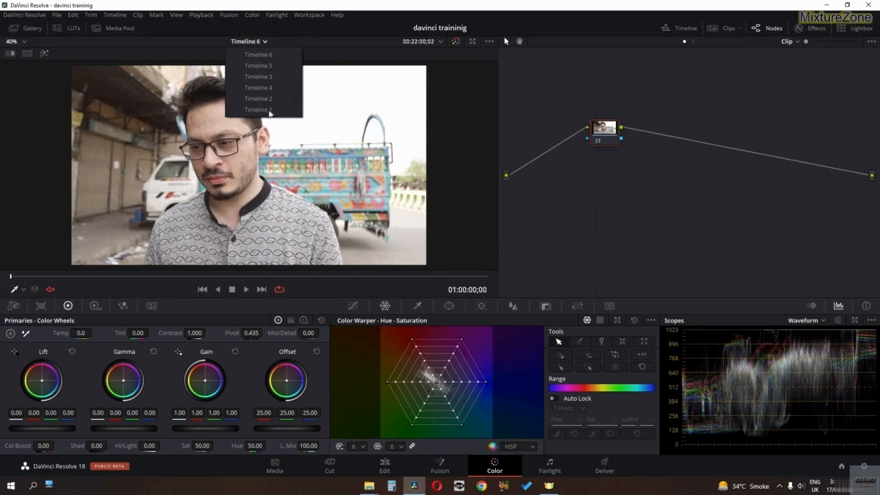
{"action": "left_click", "coordinate": [275, 66]}
{"action": "left_click", "coordinate": [261, 43]}
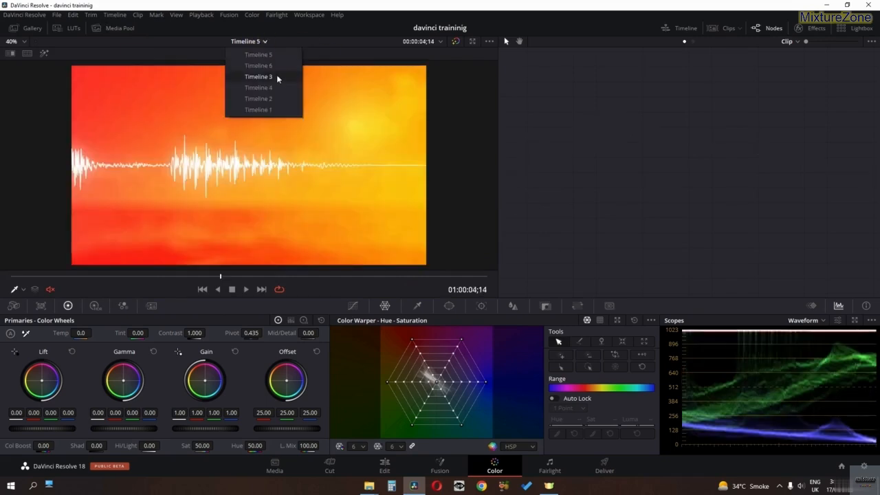
{"action": "left_click", "coordinate": [277, 77]}
{"action": "left_click", "coordinate": [250, 42]}
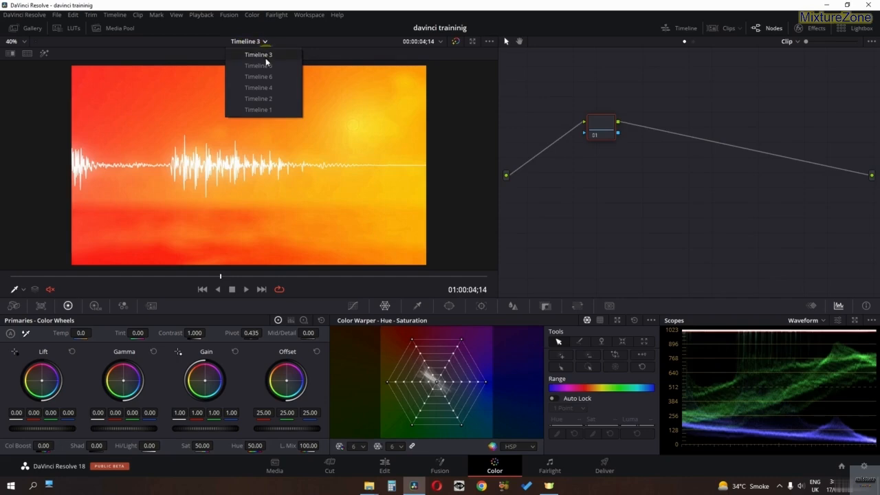
{"action": "left_click", "coordinate": [266, 75]}
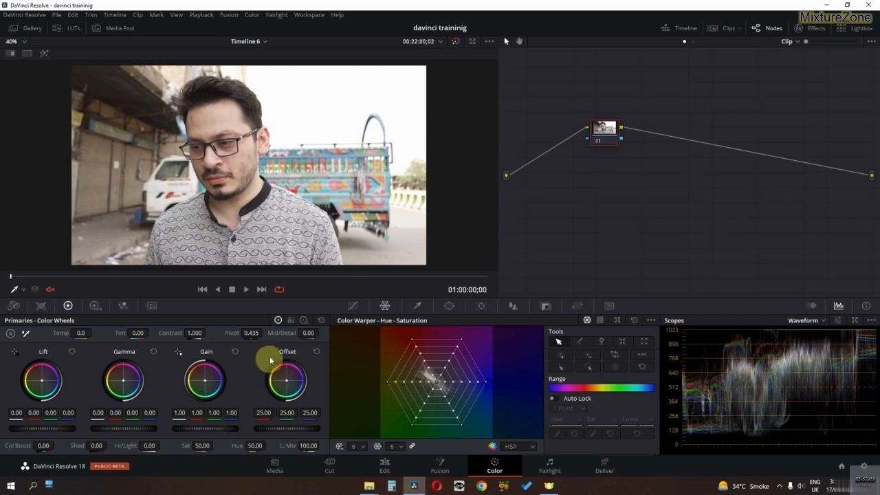
- Examine the primaries bars and log wheels, and bring up the High Dynamic Range colour wheels
{"action": "left_click", "coordinate": [291, 320]}
{"action": "left_click", "coordinate": [303, 320]}
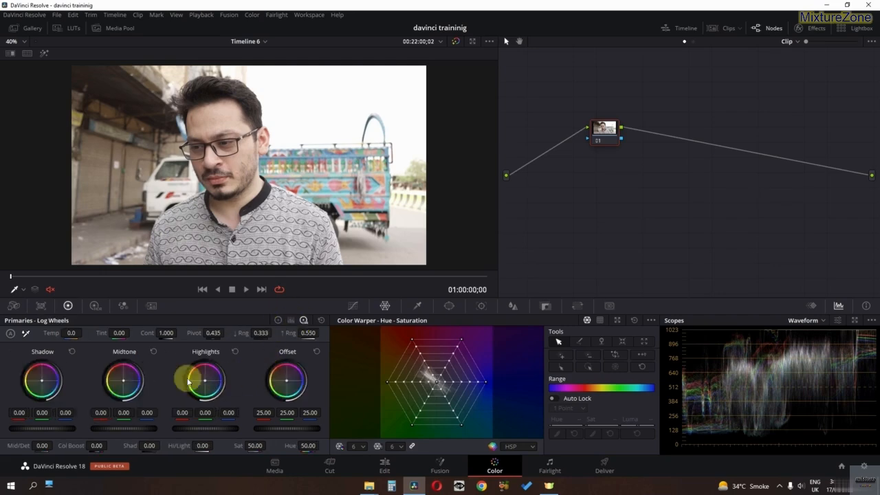
{"action": "left_click", "coordinate": [95, 305]}
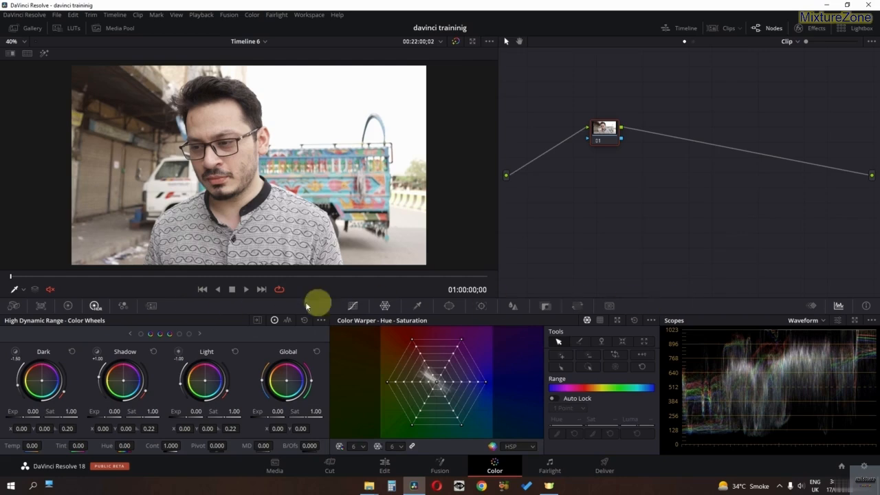
- Examine the Curves, Color Warper, Qualifier, Window and Tracker palettes one after another
{"action": "left_click", "coordinate": [360, 306]}
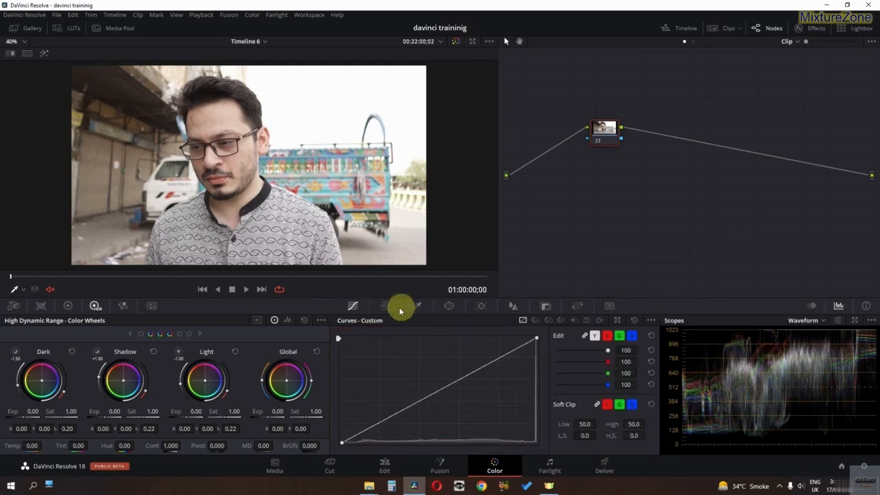
{"action": "left_click", "coordinate": [386, 307]}
{"action": "left_click", "coordinate": [416, 307]}
{"action": "left_click", "coordinate": [449, 307]}
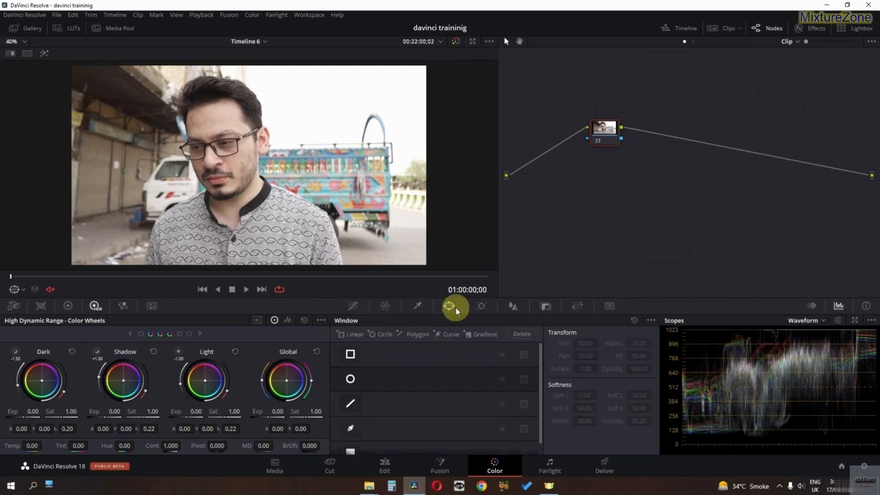
{"action": "left_click", "coordinate": [476, 308]}
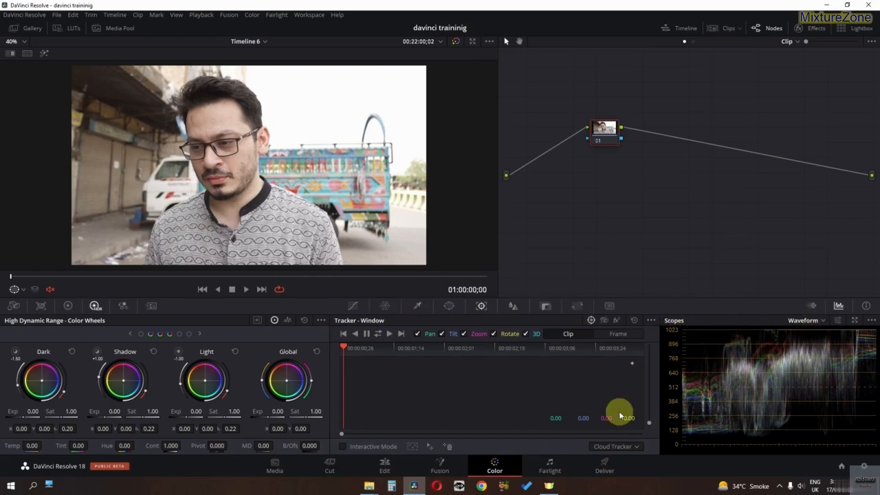
- Review the Vectorscope and Histogram, set the scopes to Parade, and check the keyframes before returning to the scopes
{"action": "left_click", "coordinate": [822, 321]}
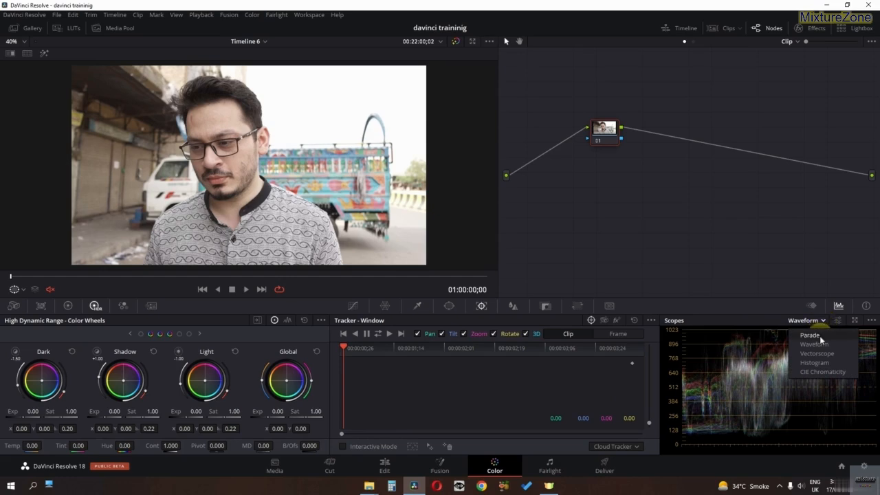
{"action": "left_click", "coordinate": [810, 336]}
{"action": "left_click", "coordinate": [818, 321]}
{"action": "left_click", "coordinate": [825, 354]}
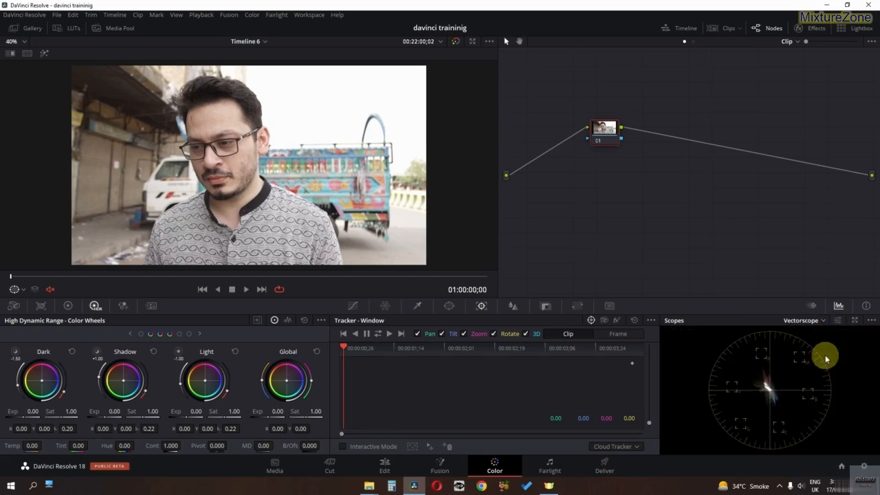
{"action": "left_click", "coordinate": [814, 322]}
{"action": "left_click", "coordinate": [813, 363]}
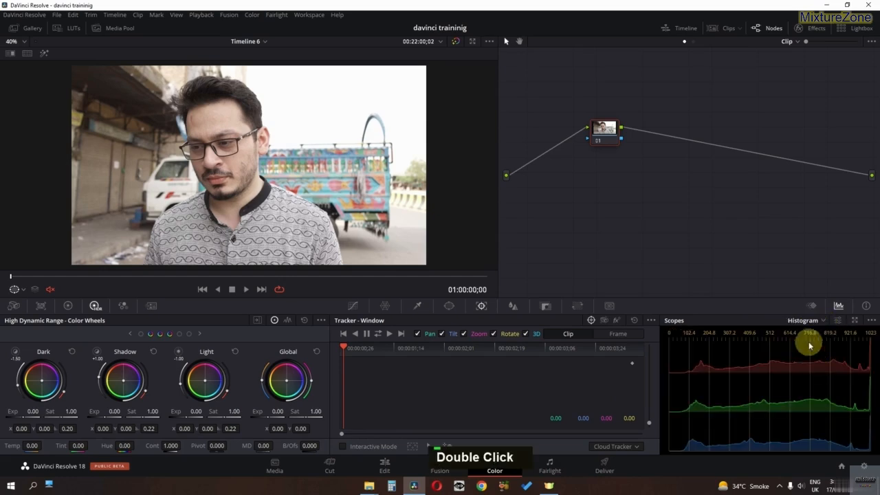
{"action": "left_click", "coordinate": [806, 322]}
{"action": "left_click", "coordinate": [804, 336]}
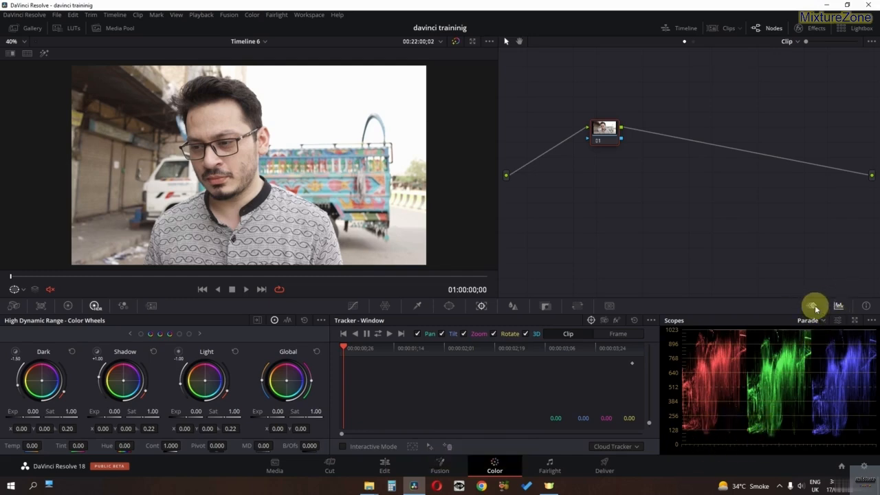
{"action": "left_click", "coordinate": [812, 305]}
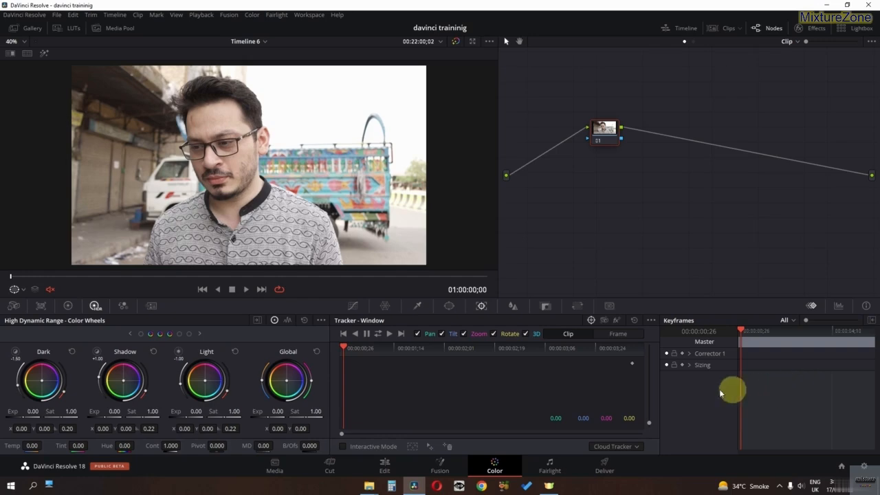
{"action": "left_click", "coordinate": [838, 306]}
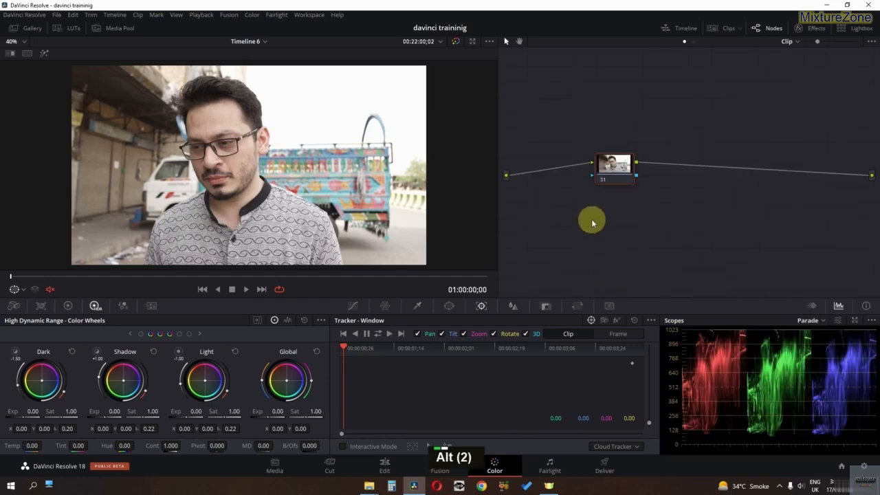
- Explore the node graph around node 01 by zooming in and out and panning it
{"action": "scroll", "coordinate": [591, 219], "scroll_direction": "down", "scroll_amount": 1, "text": "alt"}
{"action": "scroll", "coordinate": [591, 218], "scroll_direction": "up", "scroll_amount": 3, "text": "alt"}
{"action": "scroll", "coordinate": [591, 219], "scroll_direction": "down", "scroll_amount": 1, "text": "alt"}
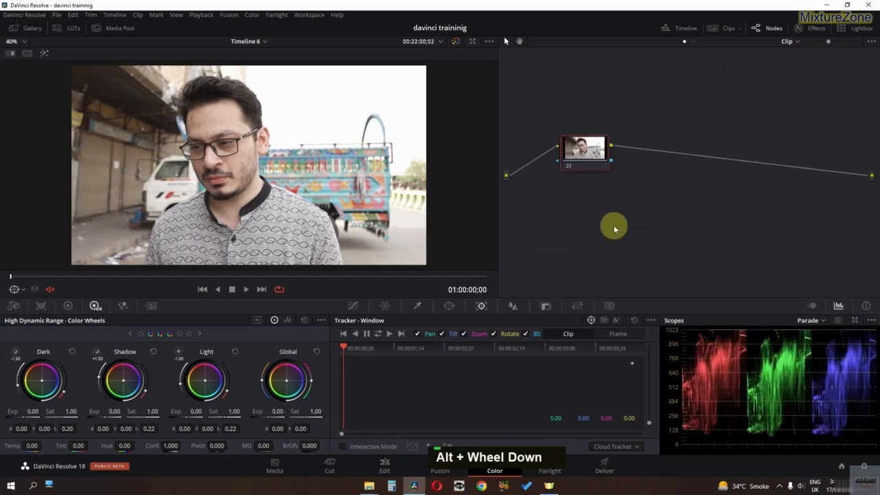
{"action": "left_click", "coordinate": [520, 42]}
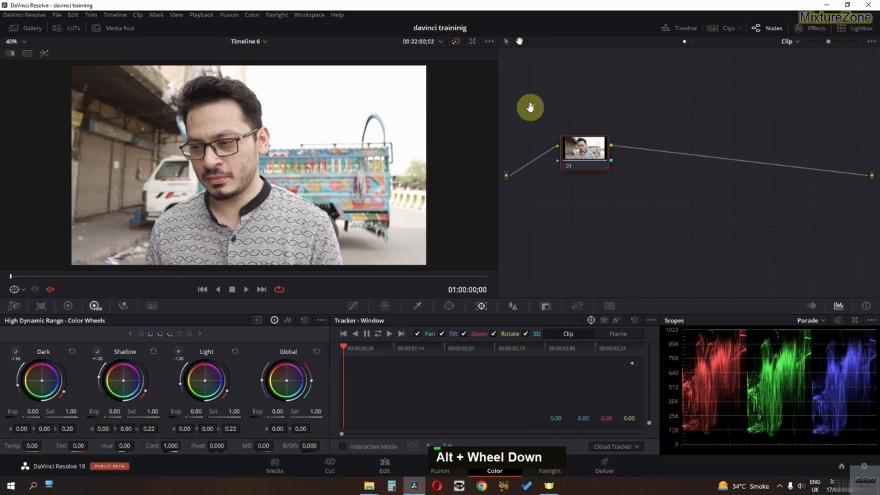
{"action": "left_click_drag", "start_coordinate": [528, 106], "coordinate": [558, 125]}
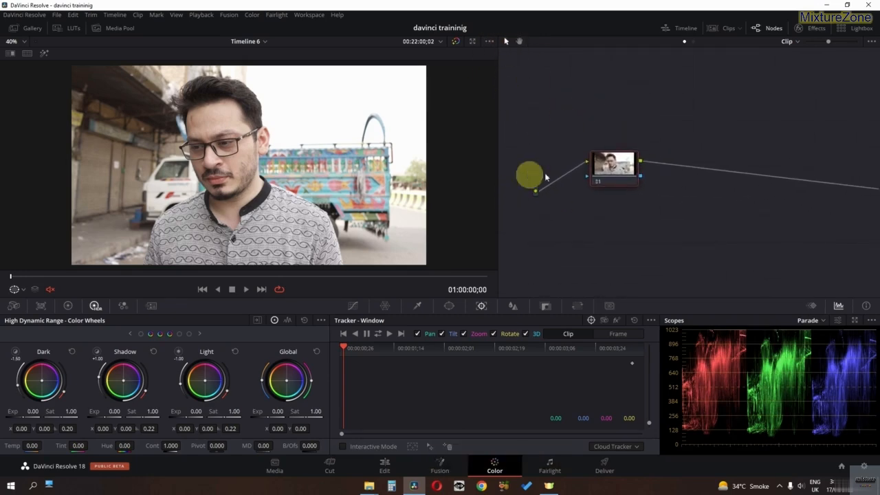
{"action": "middle_click", "coordinate": [639, 221]}
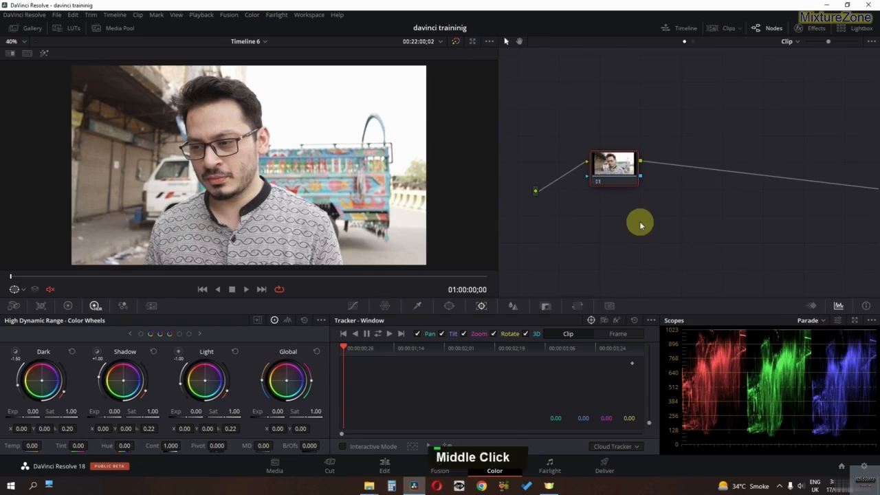
{"action": "scroll", "coordinate": [624, 232], "scroll_direction": "up", "scroll_amount": 2}
{"action": "scroll", "coordinate": [653, 228], "scroll_direction": "down", "scroll_amount": 2}
{"action": "mouse_move", "coordinate": [622, 225]}
{"action": "left_mouse_down"}
{"action": "mouse_move", "coordinate": [650, 230]}
{"action": "mouse_move", "coordinate": [602, 231]}
{"action": "mouse_move", "coordinate": [643, 221]}
{"action": "mouse_move", "coordinate": [621, 210]}
{"action": "left_mouse_up"}
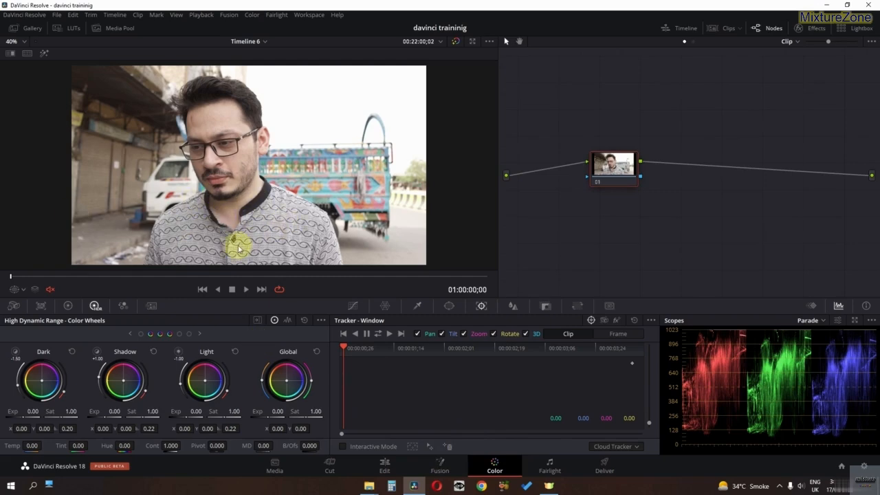
- View the clip full screen
{"action": "key", "text": "ctrl+f"}
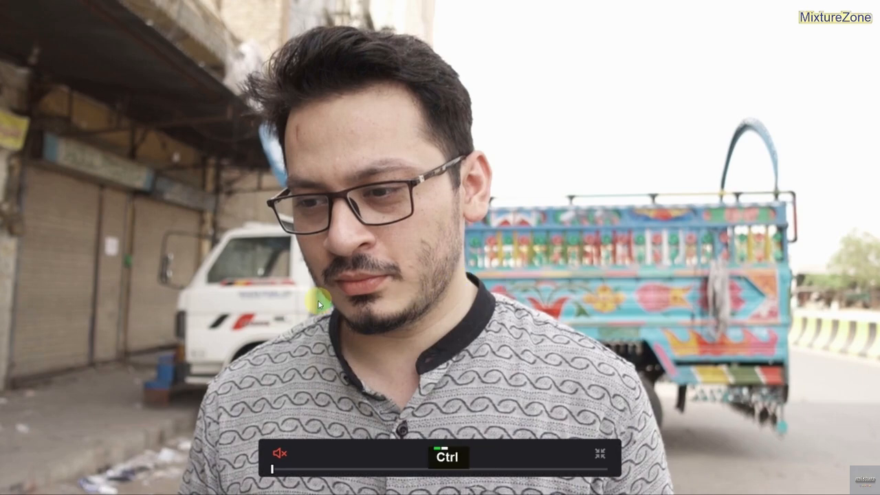
- Exit full screen, delete the two blur nodes after node 01, and reset node 01's grade
{"action": "key", "text": "ctrl+f"}
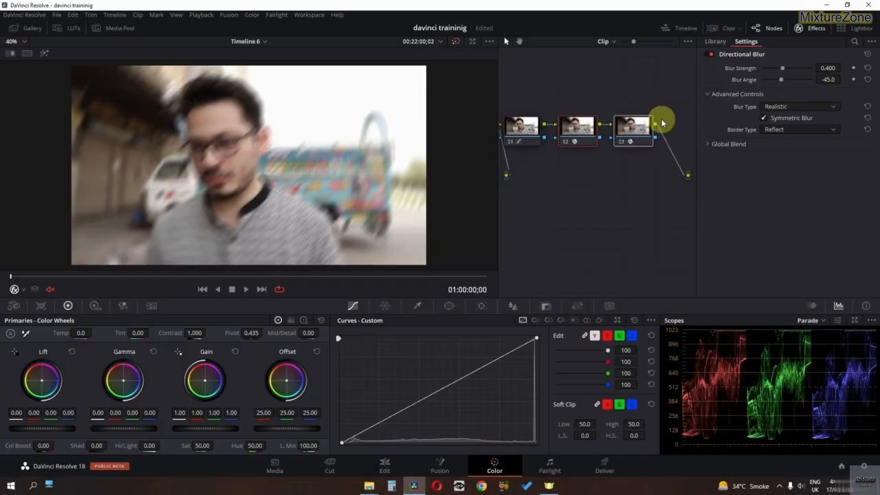
{"action": "key", "text": "Delete"}
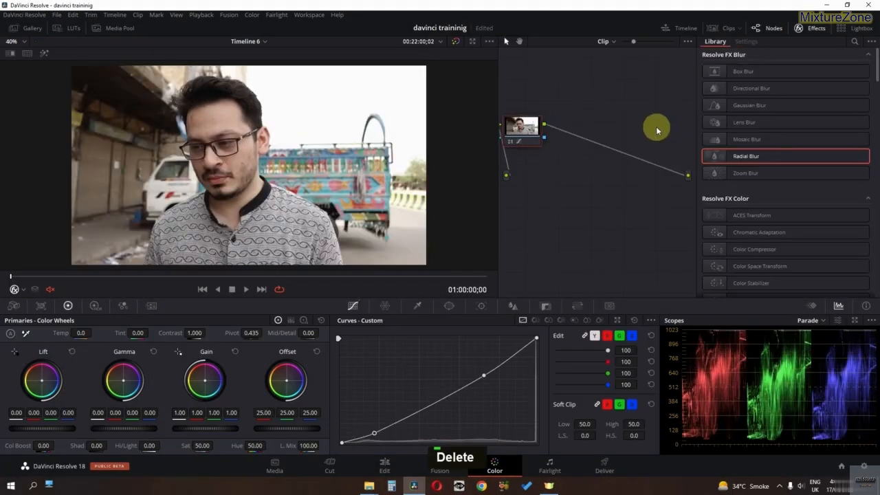
{"action": "left_click_drag", "start_coordinate": [527, 133], "coordinate": [568, 153]}
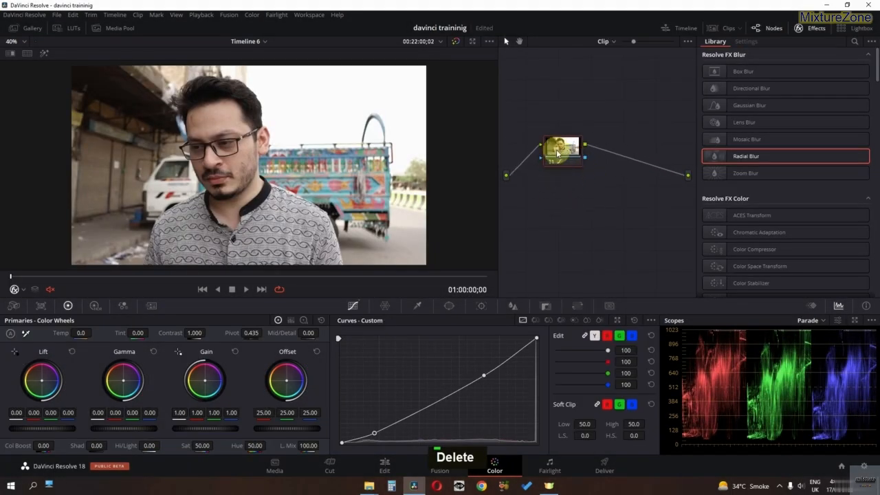
{"action": "right_click", "coordinate": [558, 152]}
{"action": "left_click", "coordinate": [572, 154]}
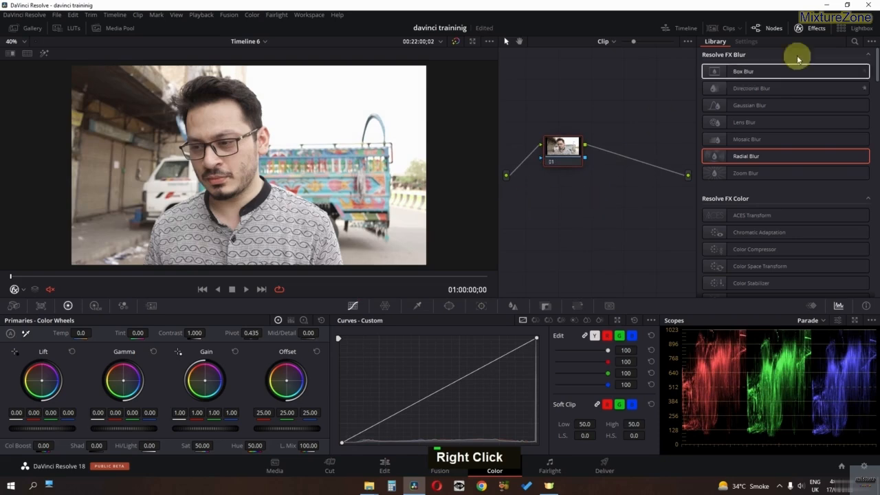
- Hide the effects library and add a layer node to node 01
{"action": "left_click", "coordinate": [805, 28]}
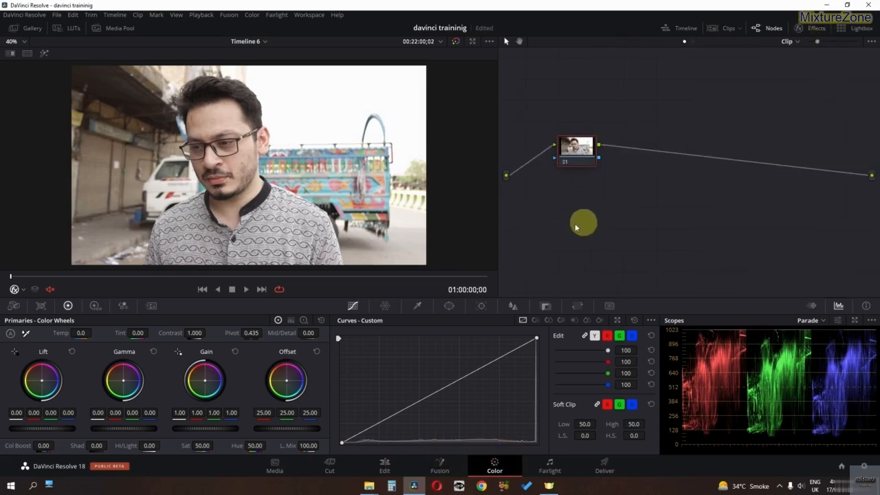
{"action": "left_click_drag", "start_coordinate": [577, 156], "coordinate": [573, 147]}
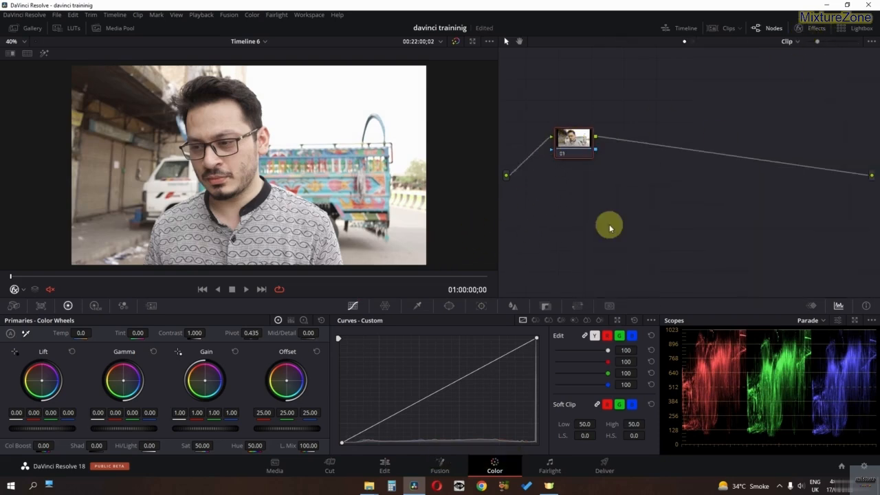
{"action": "right_click", "coordinate": [576, 148]}
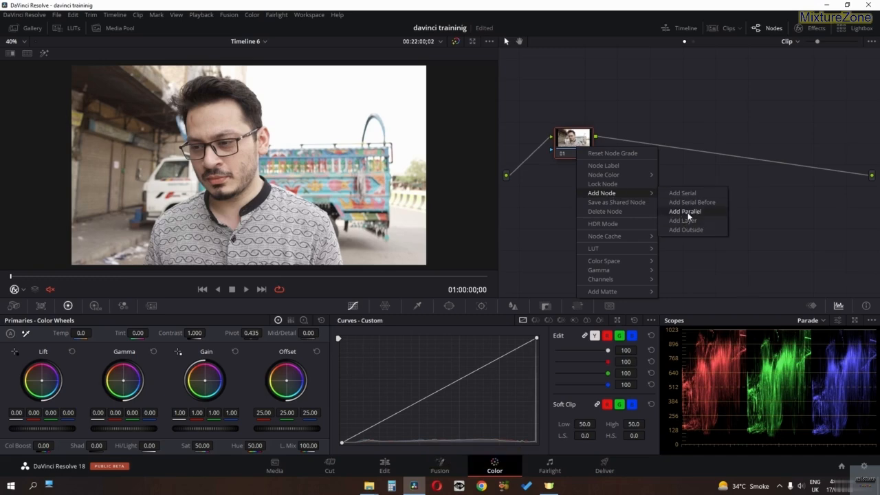
{"action": "left_click", "coordinate": [685, 221]}
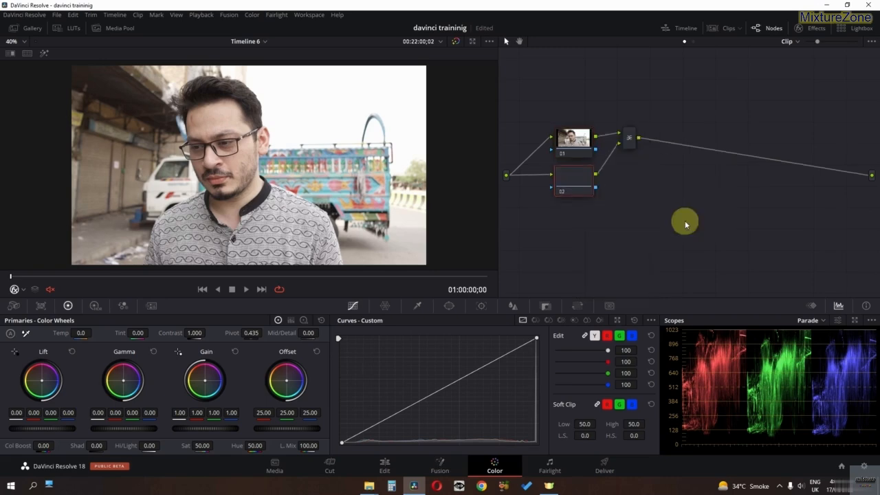
- Compare the clip's track on the Edit page with its layered nodes on the Color page
{"action": "left_click", "coordinate": [384, 465]}
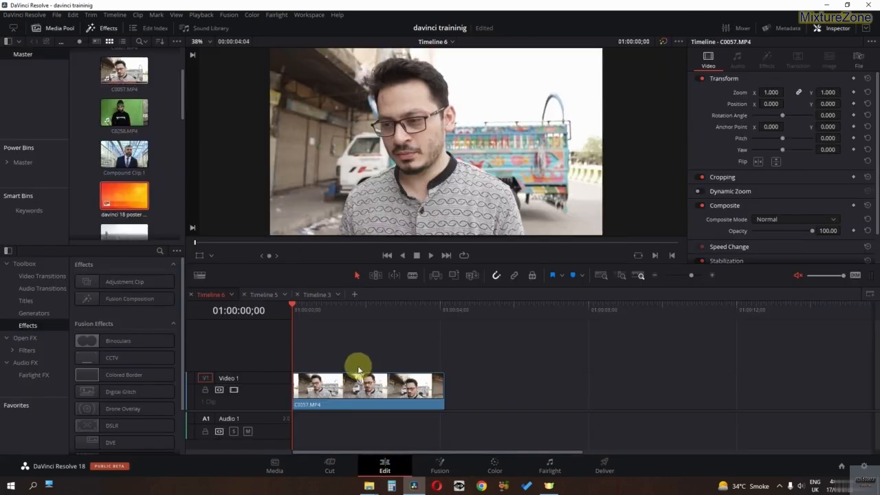
{"action": "scroll", "coordinate": [255, 413], "scroll_direction": "down", "scroll_amount": 2}
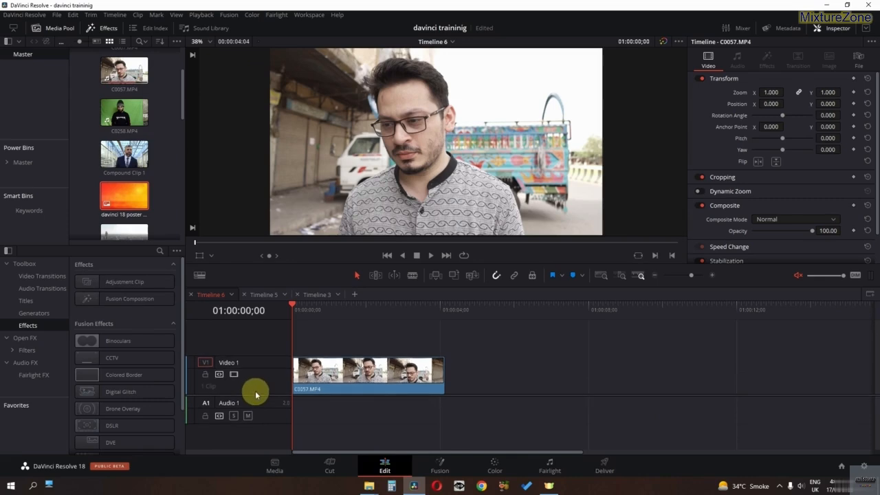
{"action": "left_click", "coordinate": [492, 463]}
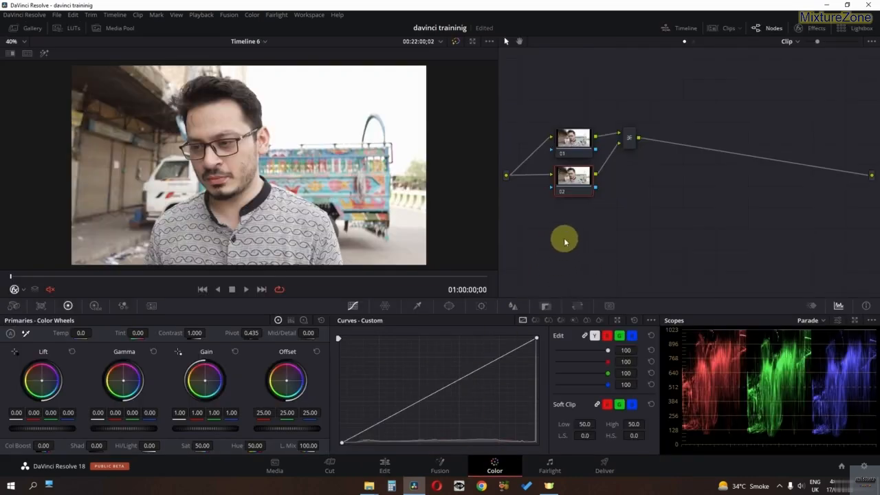
- On the Edit page, stack davinci 18 poster (18).jpg on Video 2 and DJI_0071.MP4 on Video 3 above C0057.MP4
{"action": "left_click", "coordinate": [383, 473]}
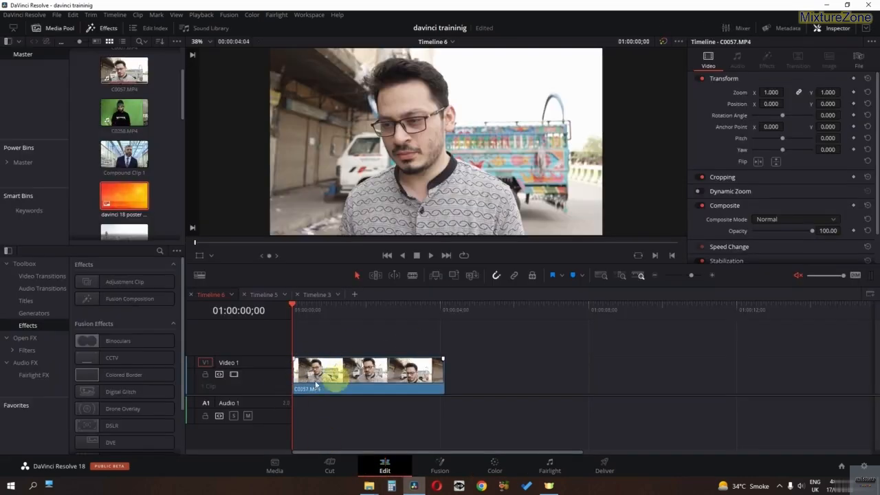
{"action": "left_click_drag", "start_coordinate": [114, 203], "coordinate": [294, 332]}
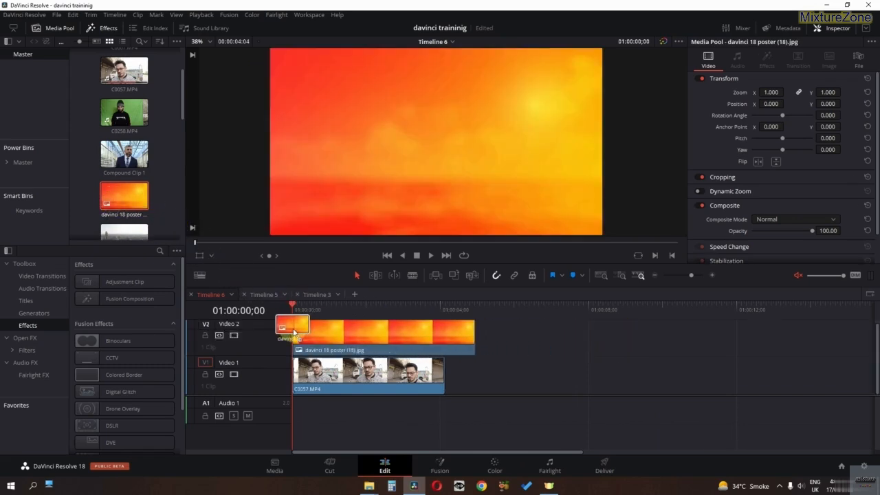
{"action": "left_click", "coordinate": [333, 389]}
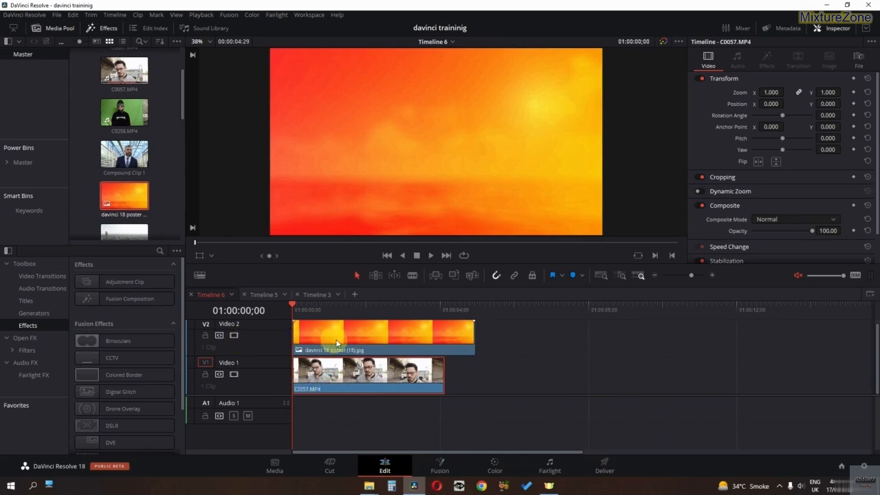
{"action": "scroll", "coordinate": [279, 404], "scroll_direction": "up", "scroll_amount": 2}
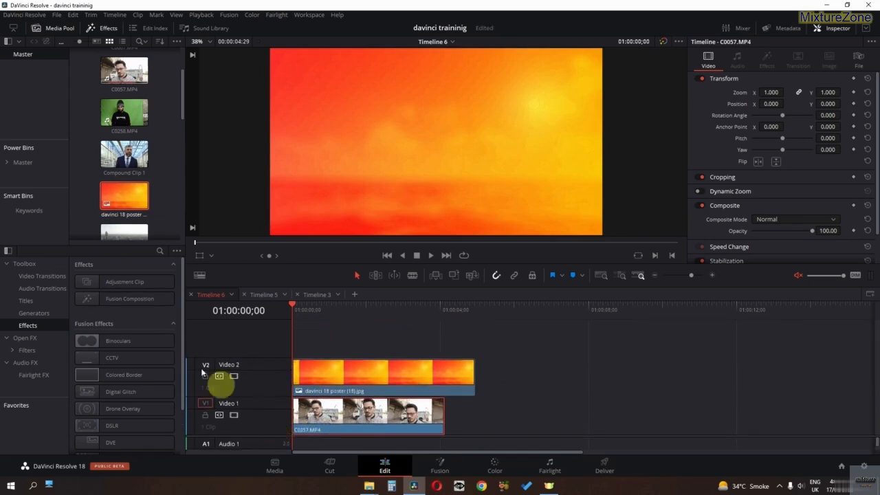
{"action": "left_click_drag", "start_coordinate": [123, 232], "coordinate": [295, 347]}
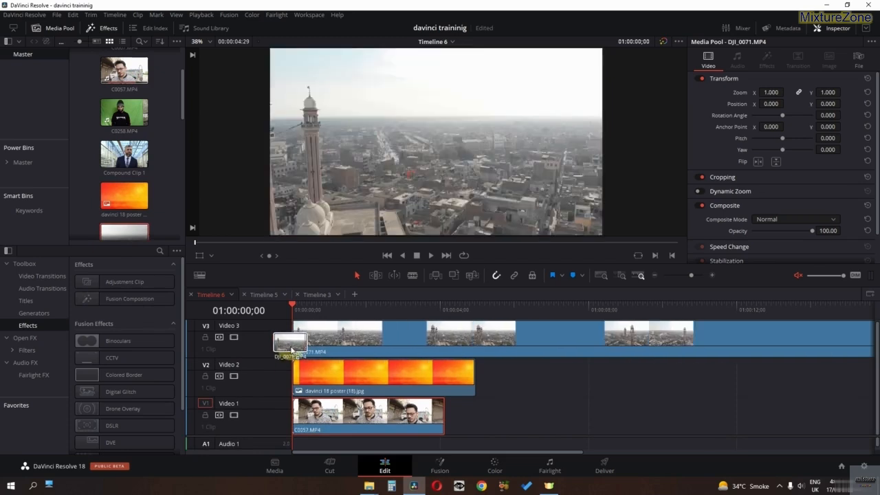
- Toggle the Video 3 and Video 2 tracks off and on to examine how upper clips cover lower ones
{"action": "mouse_move", "coordinate": [293, 307]}
{"action": "left_mouse_down"}
{"action": "mouse_move", "coordinate": [385, 304]}
{"action": "mouse_move", "coordinate": [294, 320]}
{"action": "left_mouse_up"}
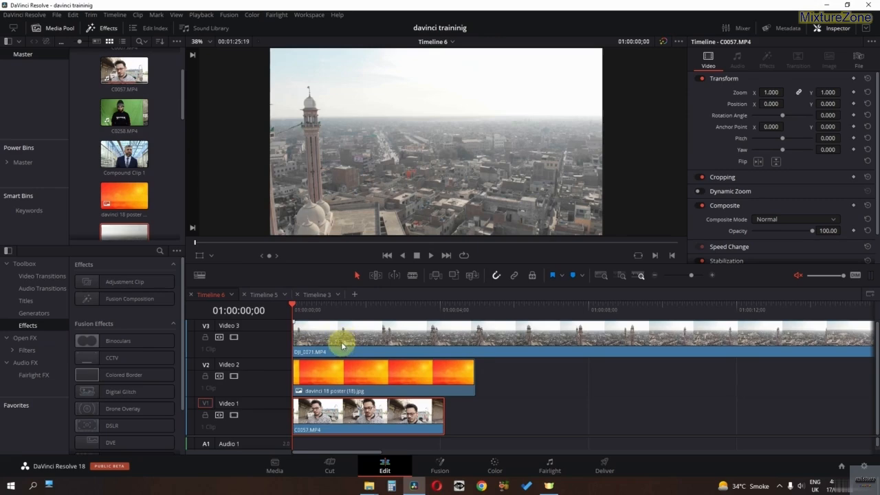
{"action": "left_click", "coordinate": [234, 337]}
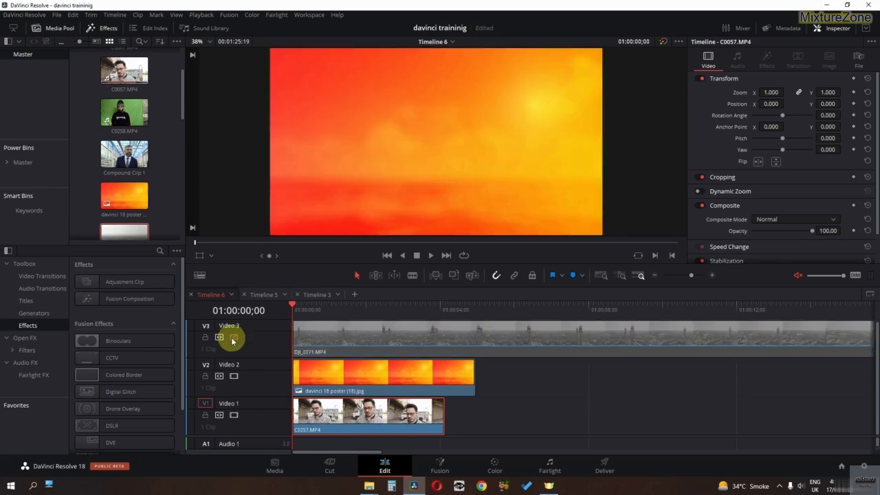
{"action": "left_click", "coordinate": [234, 379]}
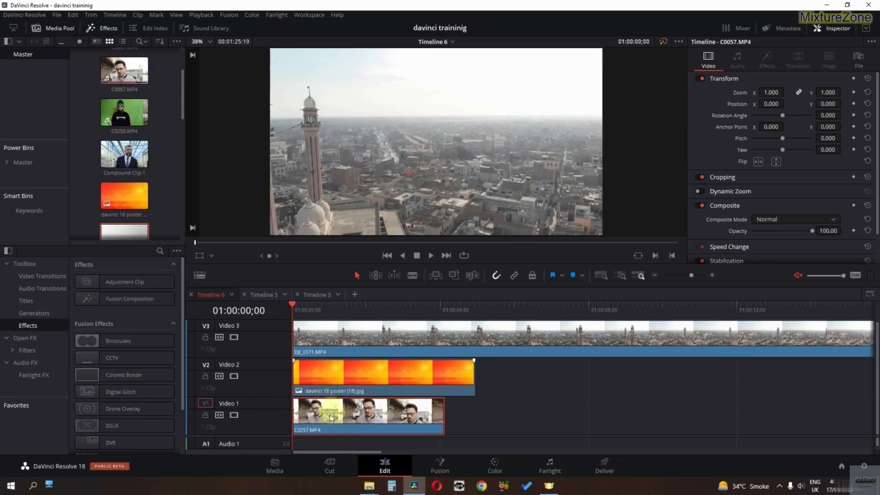
- Delete the clips on Video 2 and Video 3, keeping only C0057.MP4 in the timeline
{"action": "left_click_drag", "start_coordinate": [528, 388], "coordinate": [307, 339]}
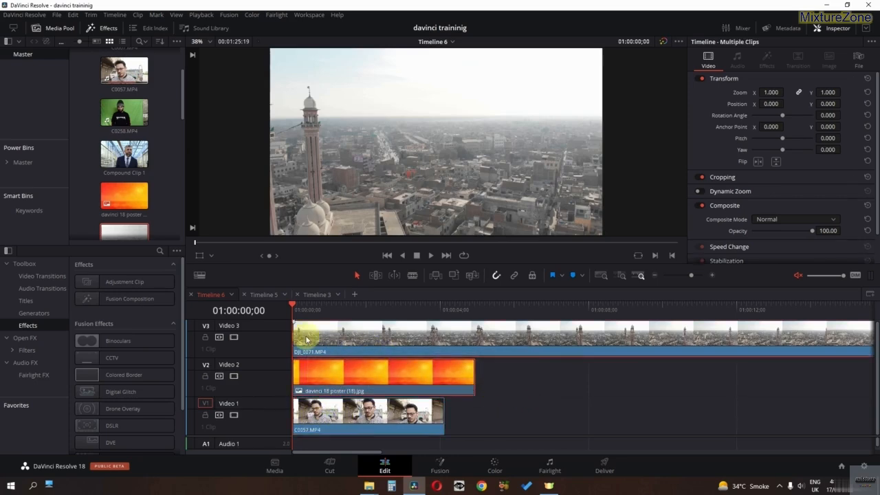
{"action": "key", "text": "BackSpace"}
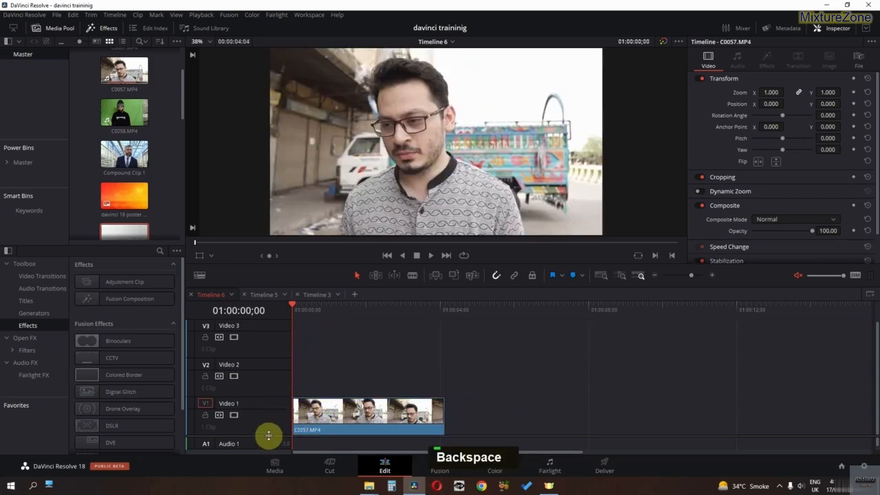
{"action": "scroll", "coordinate": [269, 419], "scroll_direction": "down", "scroll_amount": 2}
- Return to the Color page and rearrange the layer nodes with node 02 above node 01
{"action": "left_click", "coordinate": [500, 464]}
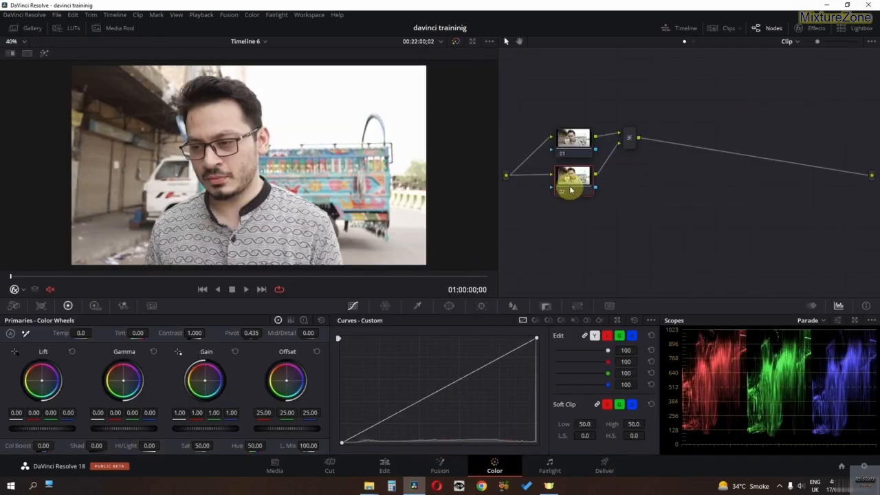
{"action": "left_click_drag", "start_coordinate": [571, 182], "coordinate": [570, 104]}
{"action": "left_click_drag", "start_coordinate": [569, 143], "coordinate": [564, 147]}
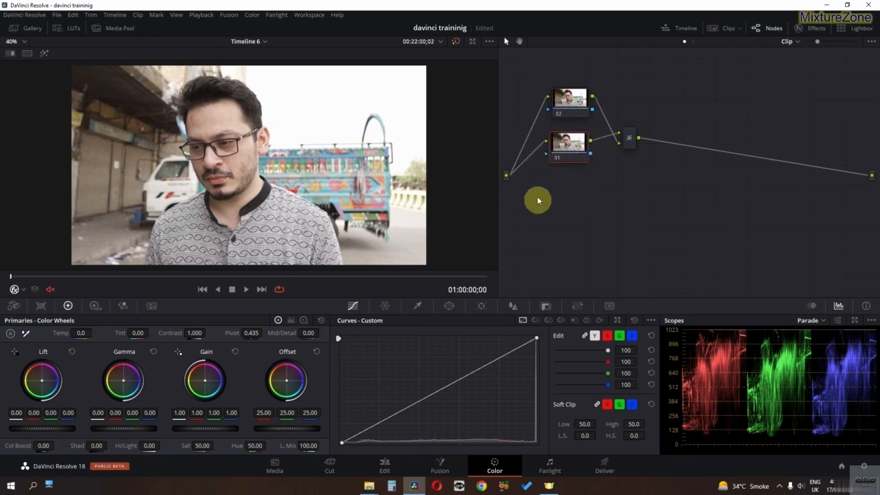
{"action": "left_click_drag", "start_coordinate": [562, 113], "coordinate": [562, 213]}
{"action": "left_click_drag", "start_coordinate": [561, 144], "coordinate": [557, 147]}
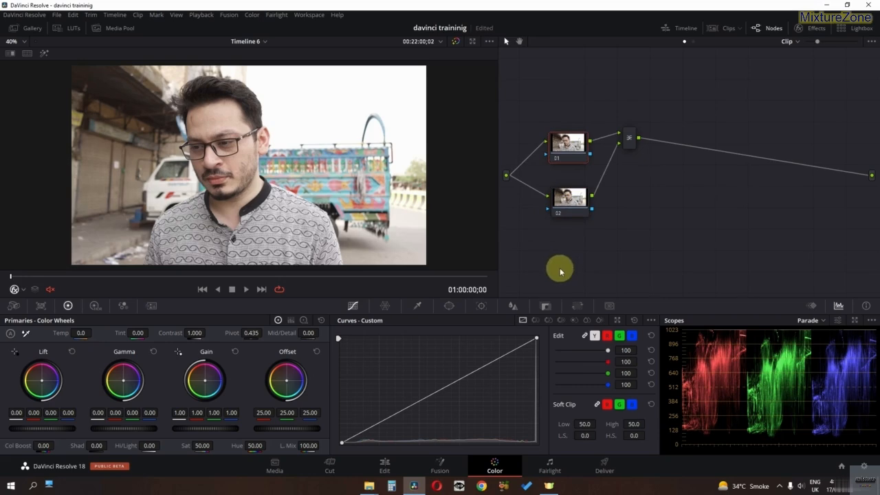
{"action": "left_click_drag", "start_coordinate": [569, 212], "coordinate": [578, 115]}
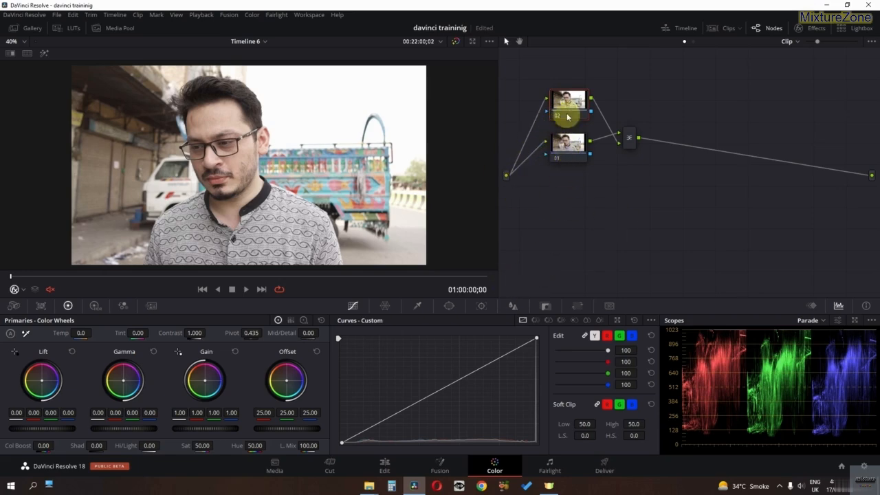
- Push node 01's gain towards orange, to about 1.65 red, 0.86 green and 0.41 blue
{"action": "left_click", "coordinate": [569, 156]}
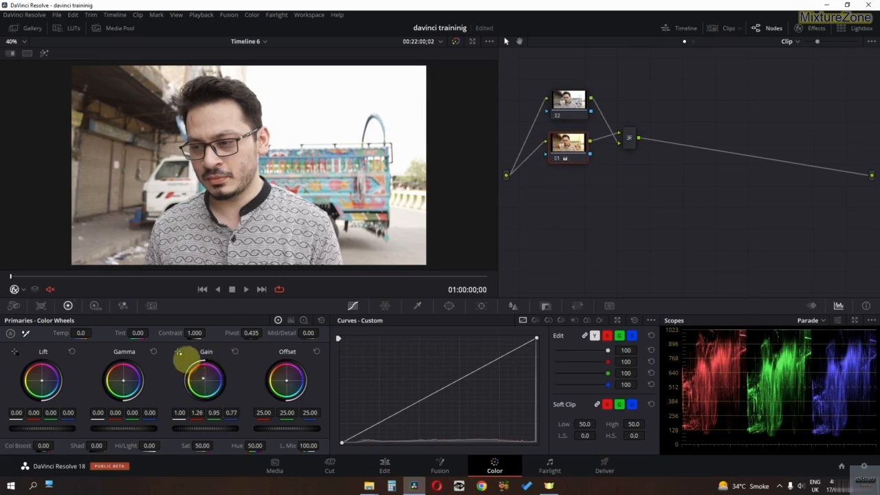
{"action": "left_click_drag", "start_coordinate": [179, 352], "coordinate": [158, 322]}
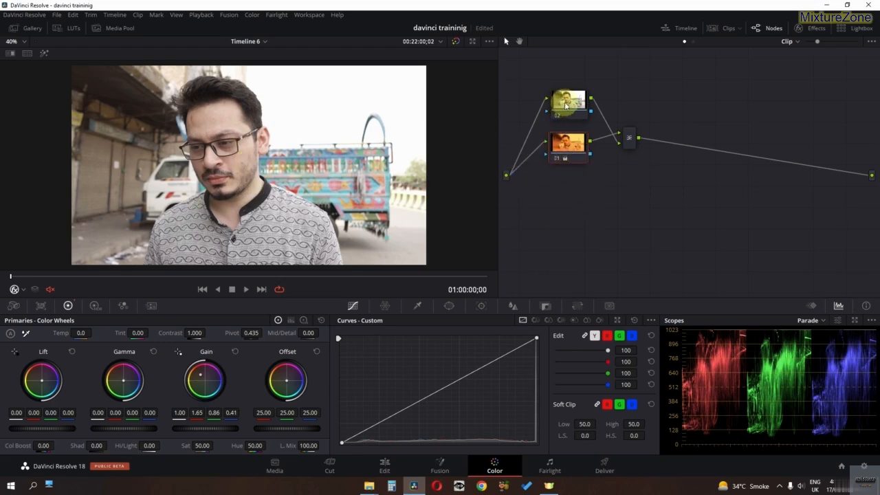
- Move node 02 below node 01 and back above it, and shift its gain to about 0.80 red, 1.03 green and 1.29 blue
{"action": "left_click_drag", "start_coordinate": [562, 112], "coordinate": [558, 199]}
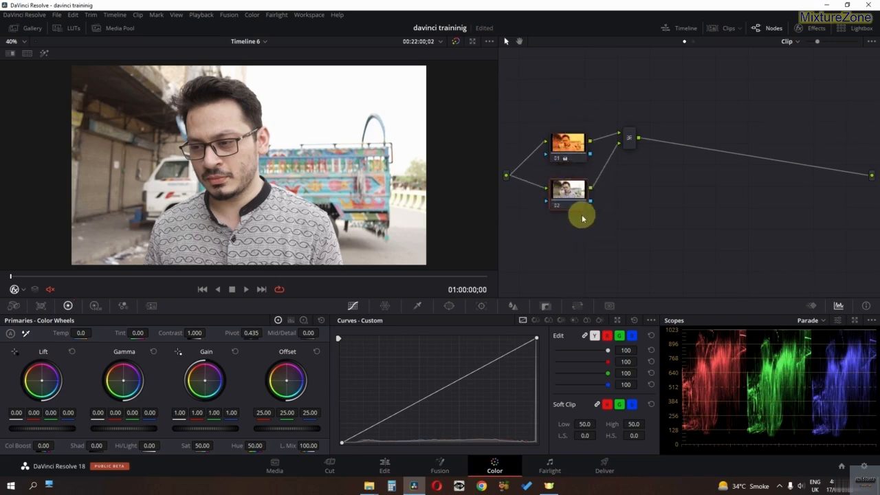
{"action": "left_click_drag", "start_coordinate": [557, 188], "coordinate": [563, 97]}
{"action": "double_click", "coordinate": [579, 112]}
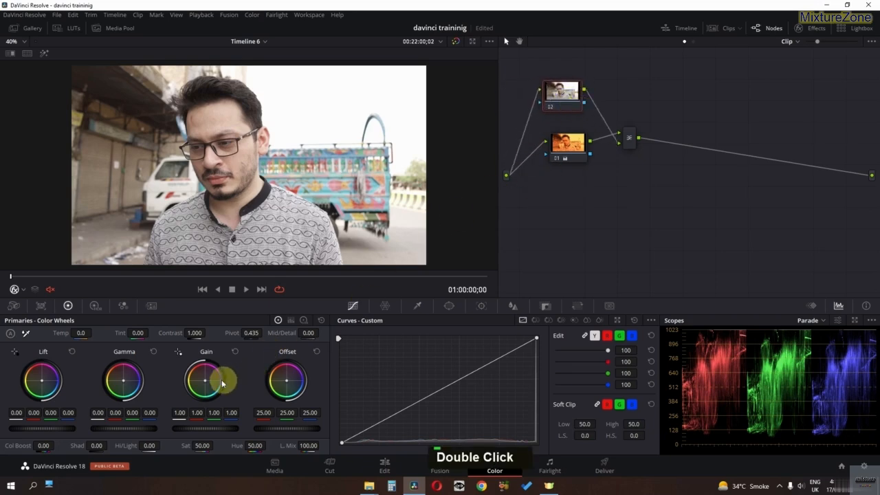
{"action": "left_click_drag", "start_coordinate": [205, 383], "coordinate": [228, 400]}
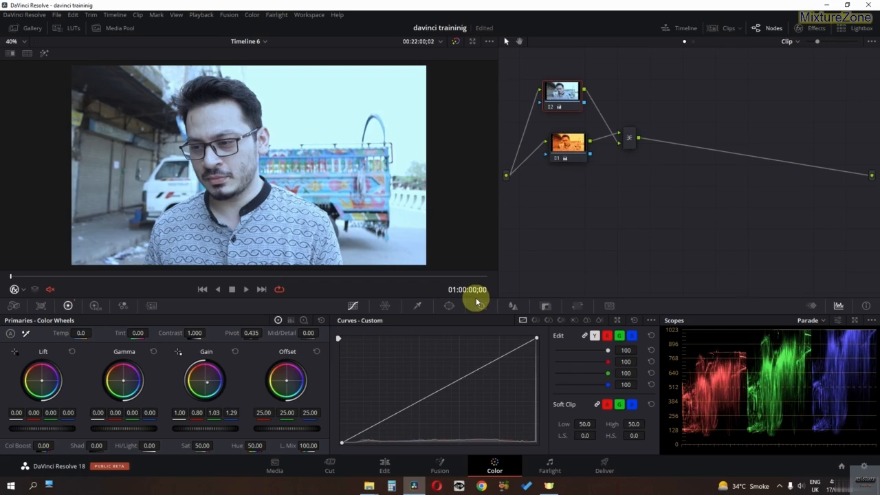
- Disable node 02 to view node 01's grade underneath, re-enable it, and keep node 02 selected
{"action": "key", "text": "ctrl+d"}
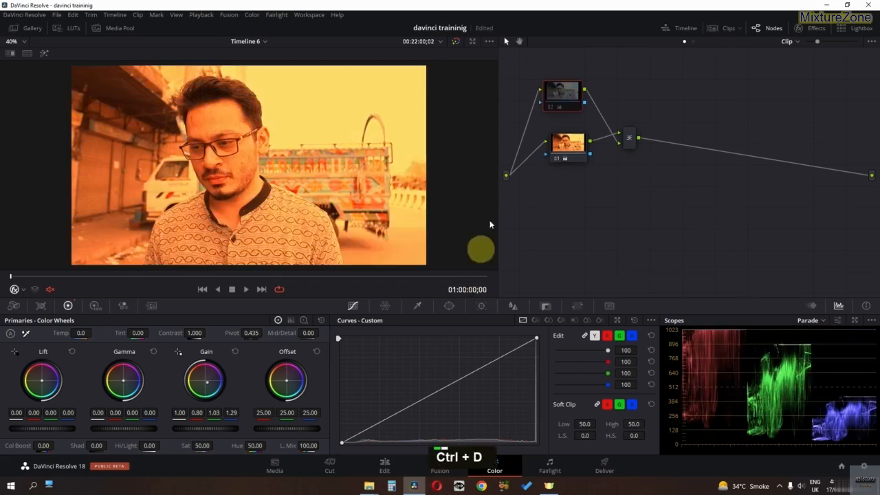
{"action": "left_click", "coordinate": [562, 150]}
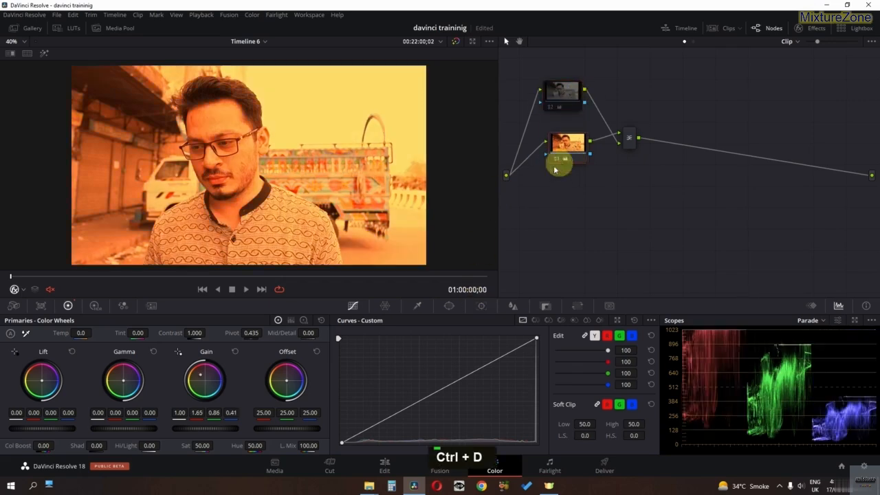
{"action": "left_click", "coordinate": [557, 95]}
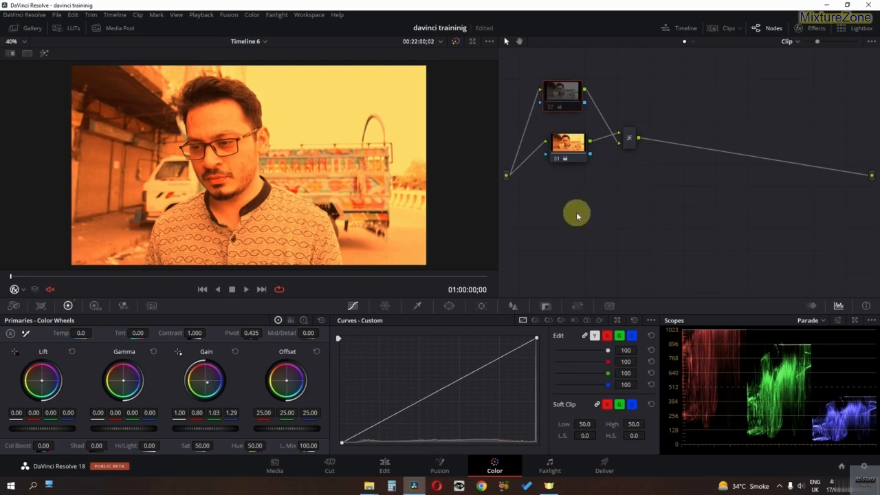
{"action": "key", "text": "ctrl+d"}
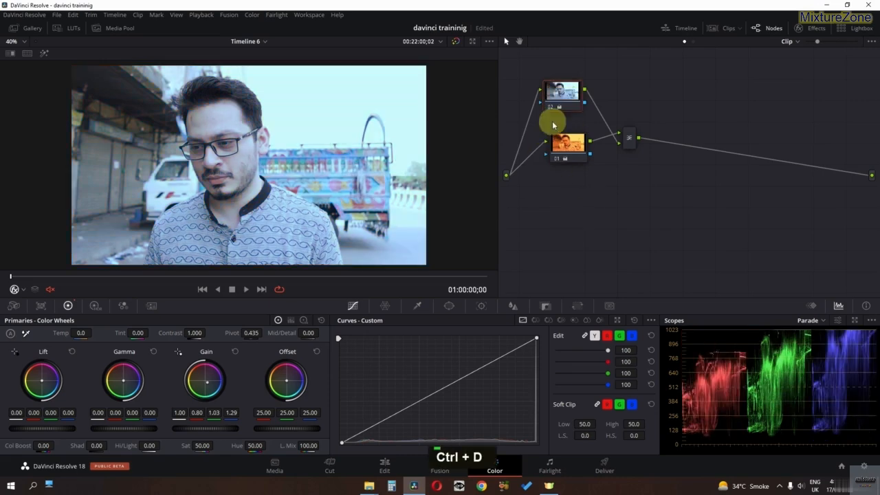
{"action": "left_click", "coordinate": [564, 94]}
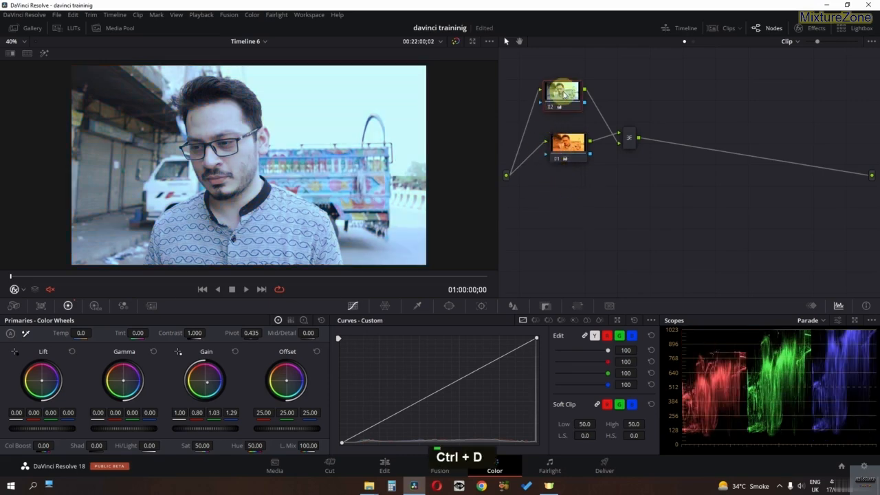
- Delete layer node 02 and reset node 01's grade
{"action": "left_click_drag", "start_coordinate": [564, 95], "coordinate": [568, 98]}
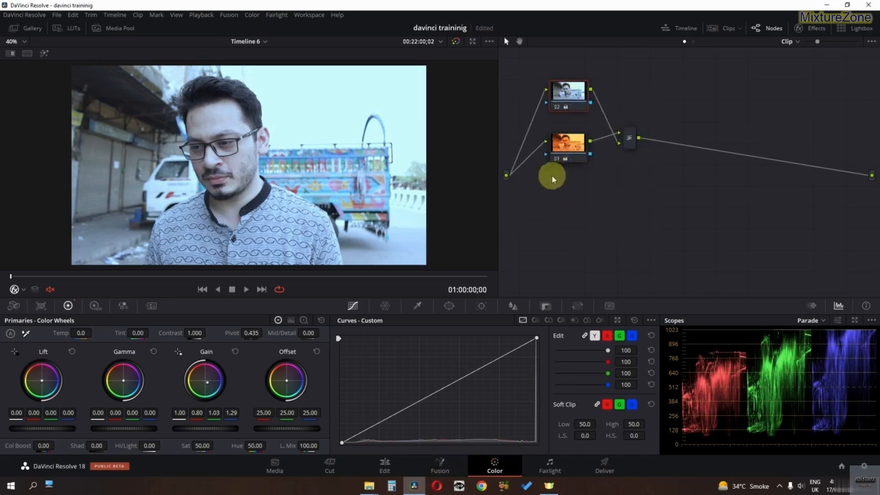
{"action": "key", "text": "BackSpace"}
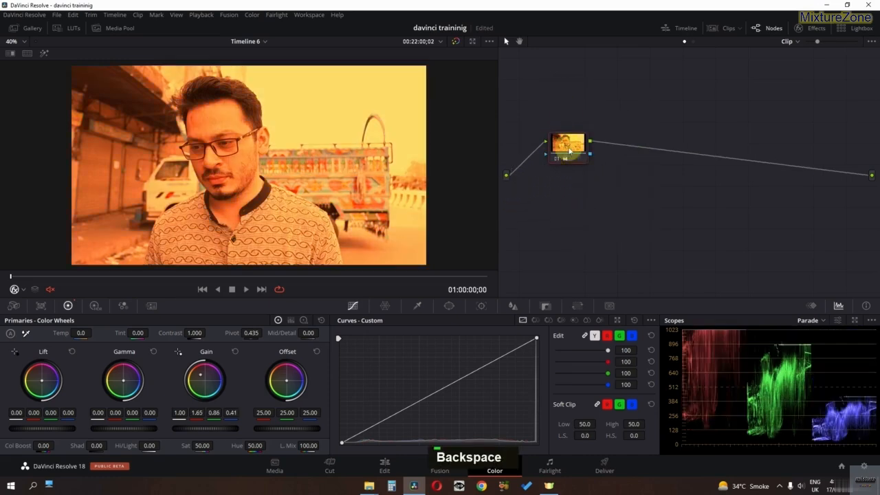
{"action": "right_click", "coordinate": [567, 160]}
{"action": "left_click", "coordinate": [596, 167]}
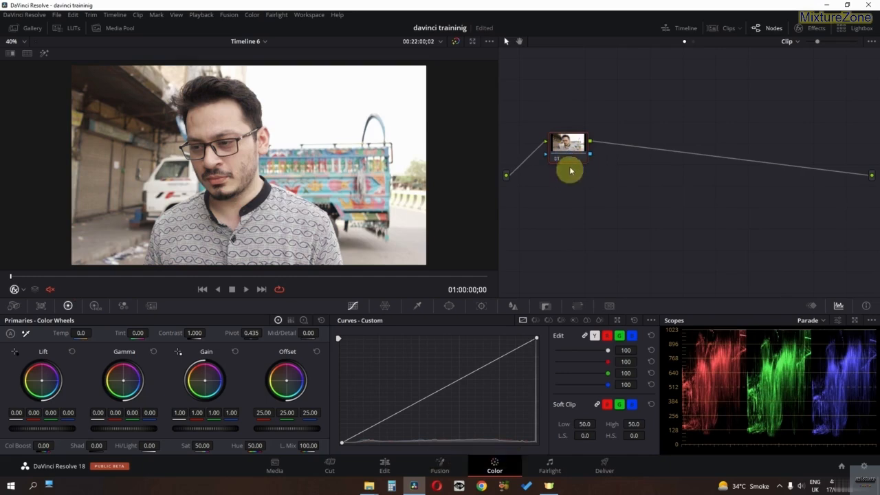
- Add a parallel node to node 01
{"action": "right_click", "coordinate": [575, 165]}
{"action": "mouse_move", "coordinate": [613, 202]}
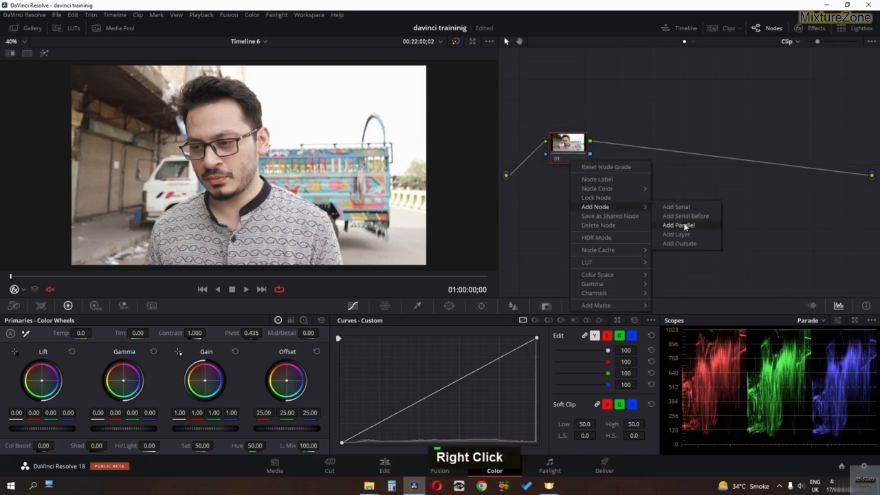
{"action": "left_click", "coordinate": [668, 224]}
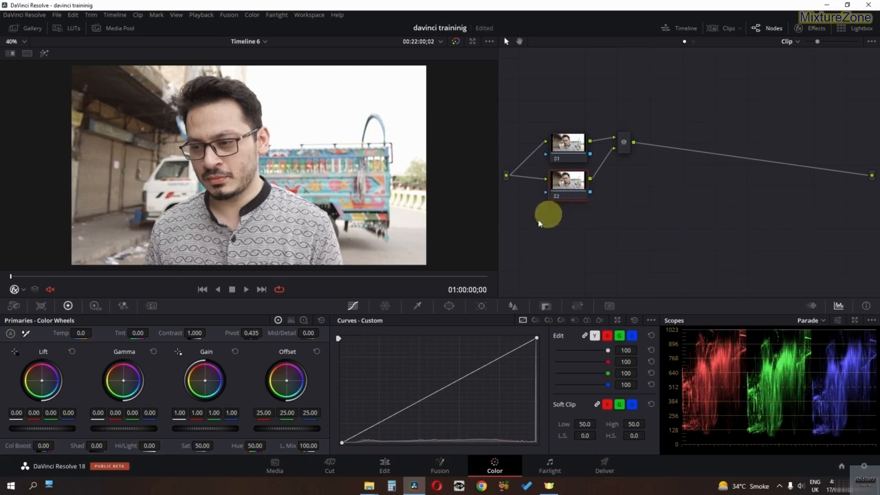
- Push node 02's gain towards cyan-blue and node 01's gain to about 1.26 red, 0.94 green and 0.84 blue
{"action": "left_click_drag", "start_coordinate": [205, 386], "coordinate": [231, 412]}
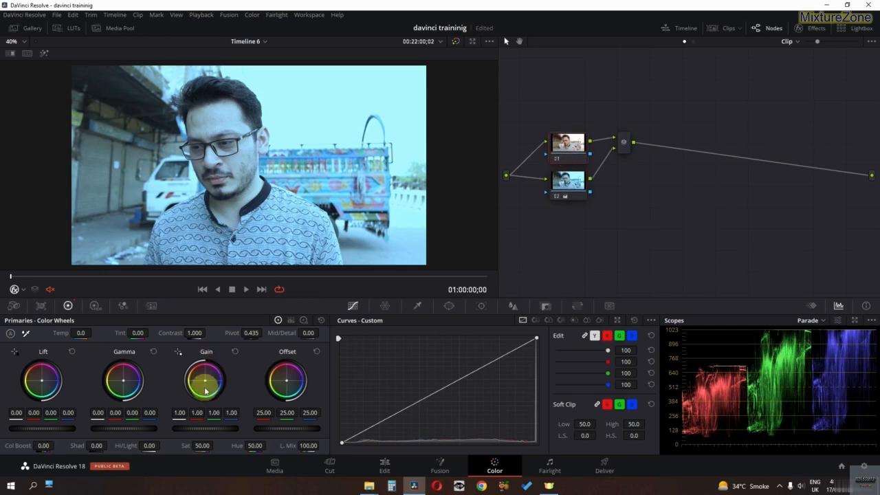
{"action": "left_click_drag", "start_coordinate": [204, 380], "coordinate": [197, 365]}
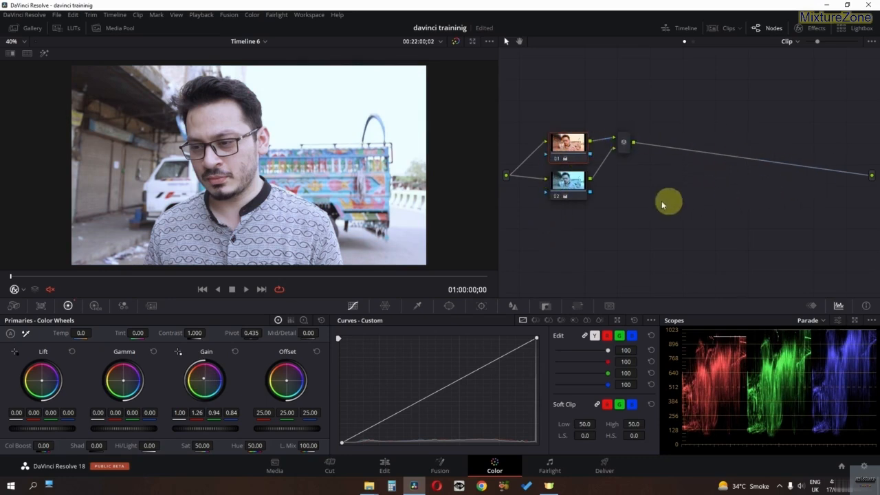
- Reset the grades of both nodes and push node 01's gain to about 1.16 red, 0.97 green and 0.77 blue
{"action": "right_click", "coordinate": [586, 182]}
{"action": "left_click", "coordinate": [586, 209]}
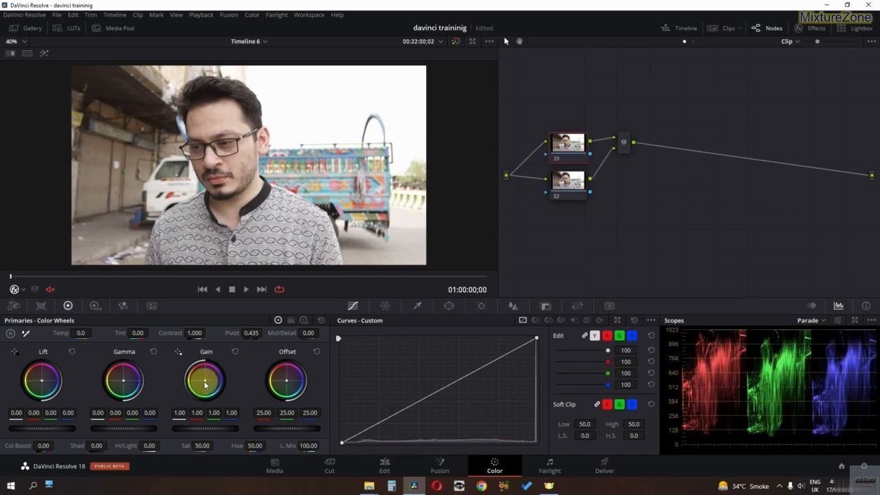
{"action": "left_click_drag", "start_coordinate": [204, 385], "coordinate": [186, 364]}
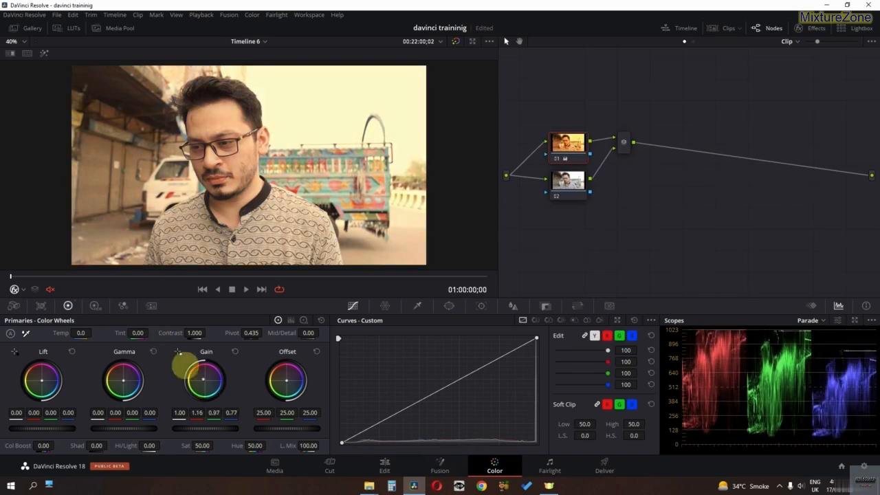
- Shift node 02's gain to about 0.67 red, 1.08 green, 1.13 blue, and node 01's to about 1.27 red, 0.95 green, 0.71 blue
{"action": "left_click", "coordinate": [567, 184]}
{"action": "left_click_drag", "start_coordinate": [181, 408], "coordinate": [212, 411]}
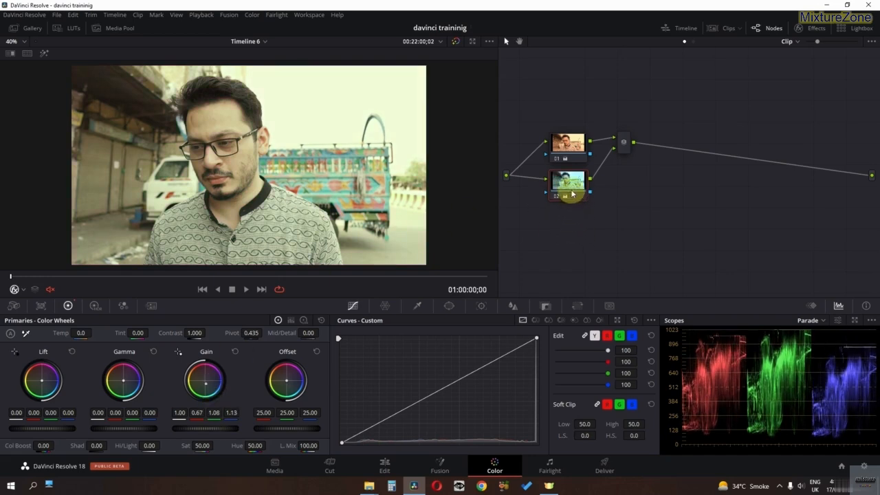
{"action": "double_click", "coordinate": [570, 154]}
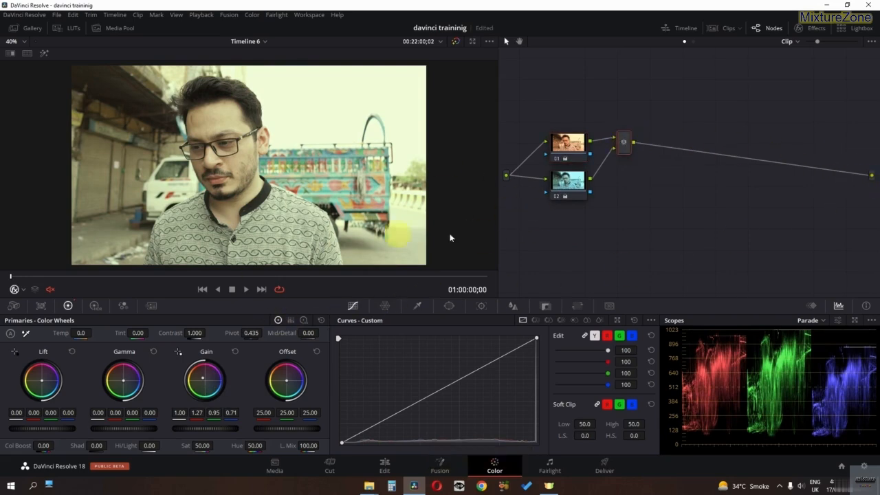
- Delete parallel node 02 with its mixer and reset node 01's grade
{"action": "key", "text": "Delete"}
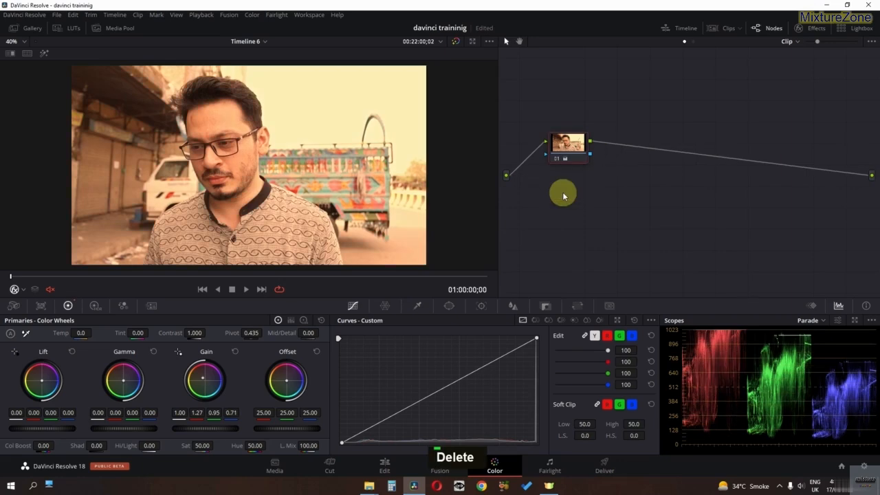
{"action": "right_click", "coordinate": [583, 153]}
{"action": "left_click", "coordinate": [588, 154]}
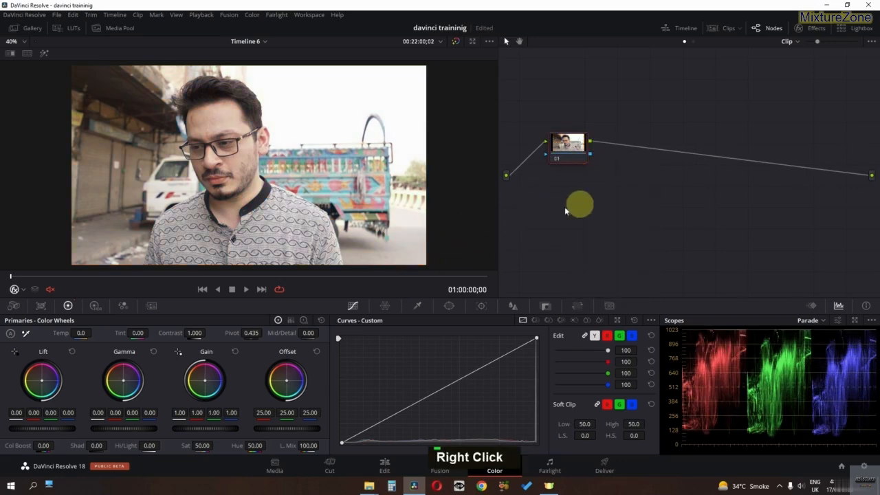
{"action": "right_click", "coordinate": [567, 158]}
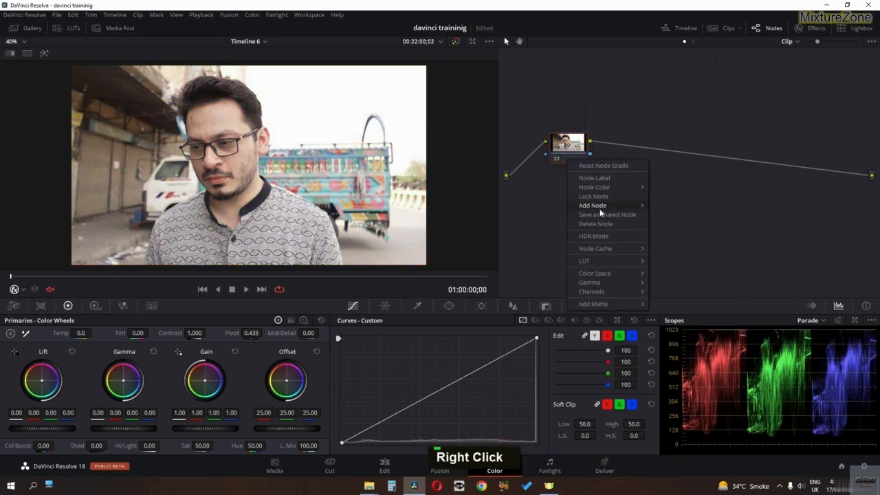
{"action": "mouse_move", "coordinate": [598, 207]}
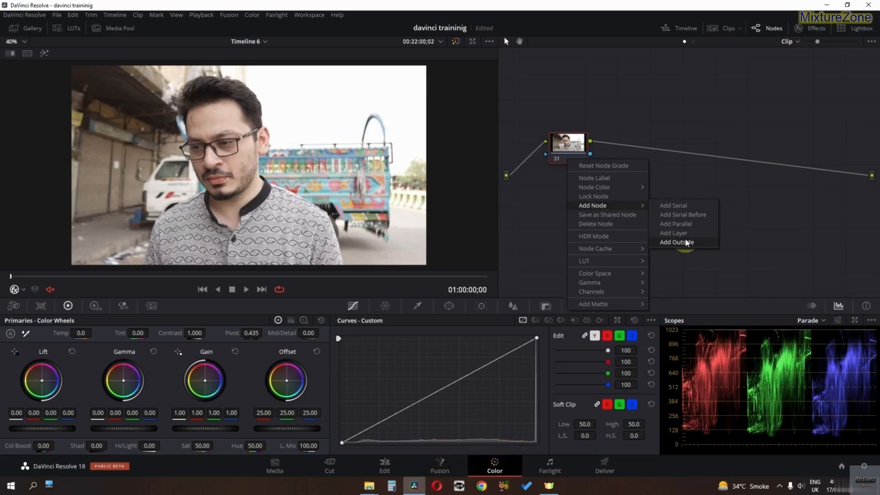
{"action": "left_click", "coordinate": [810, 228]}
- Add a circle window to node 01 and move it over the man's face, at about pan 49.39 and tilt 50.14
{"action": "left_click", "coordinate": [449, 306]}
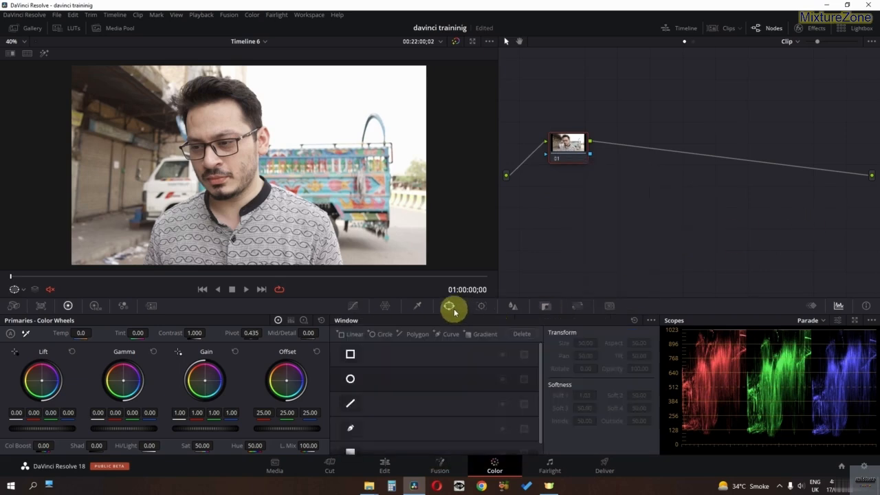
{"action": "left_click", "coordinate": [350, 378]}
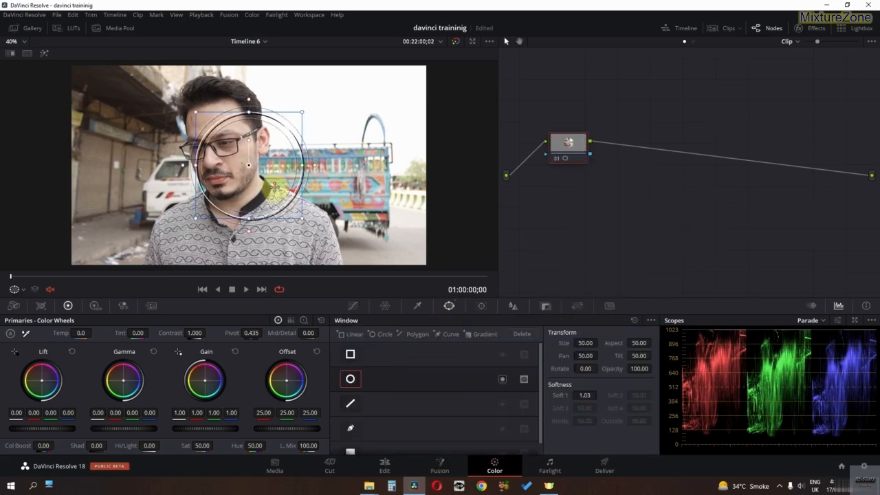
{"action": "left_click_drag", "start_coordinate": [267, 192], "coordinate": [244, 172]}
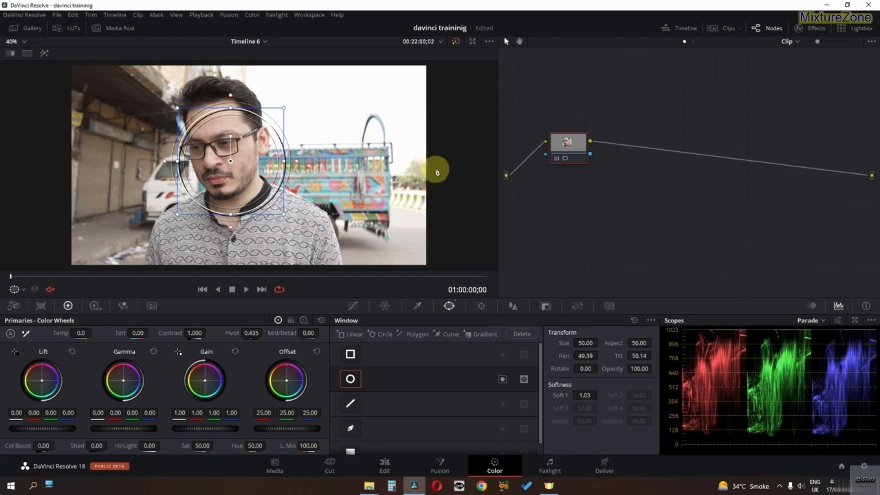
- Turn on the highlight view to isolate the windowed area, toggling it off and back on
{"action": "left_click", "coordinate": [43, 55]}
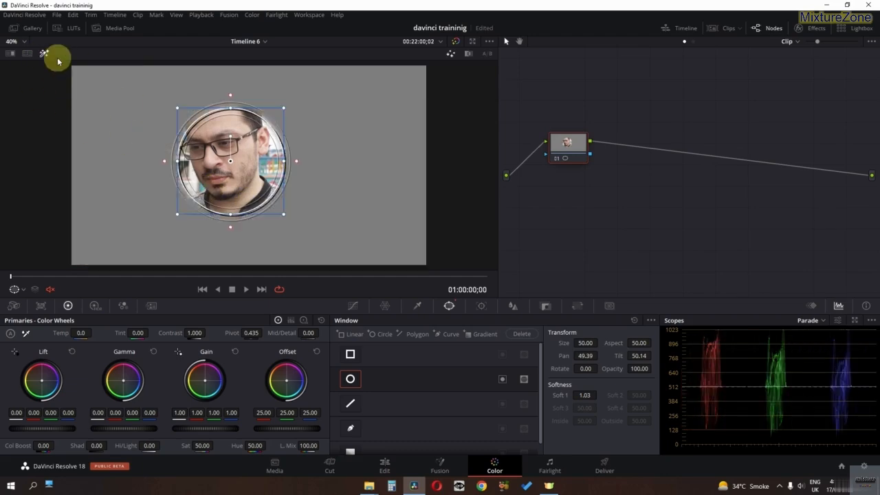
{"action": "key", "text": "shift+h"}
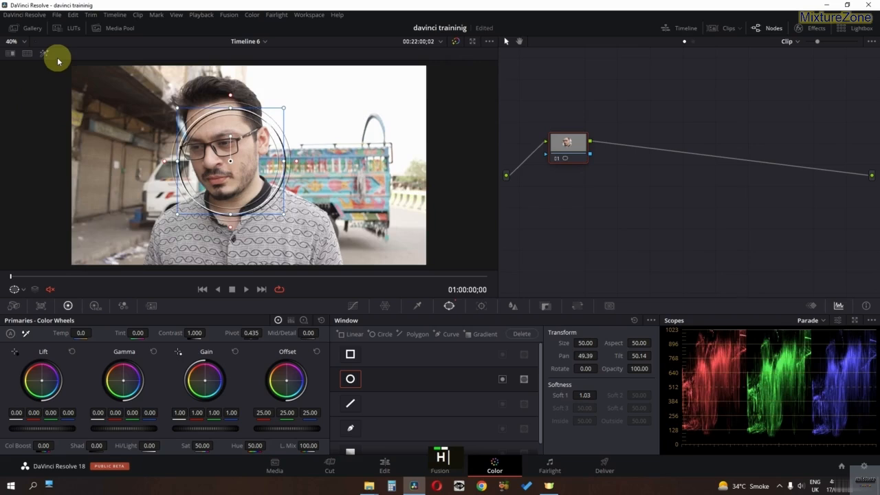
{"action": "key", "text": "shift+h"}
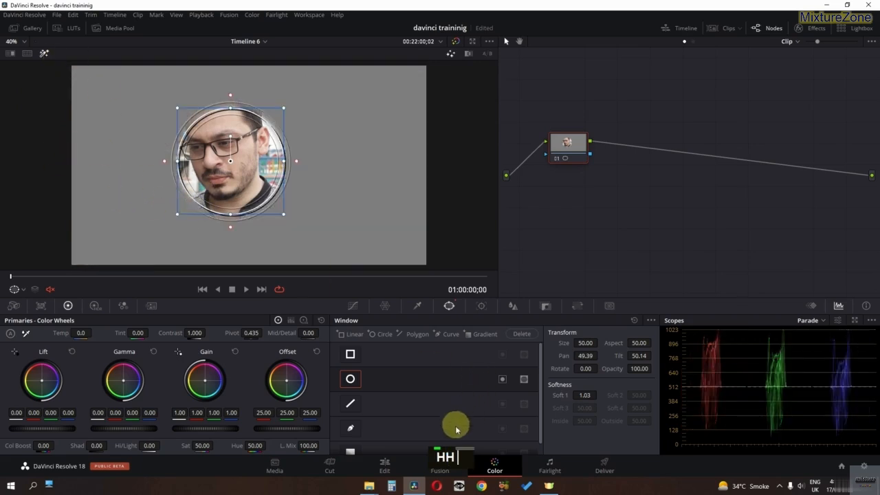
- Enlarge the circle window to about 54.64 with Soft 1 at about 1.75, and toggle its inversion on and off
{"action": "left_click_drag", "start_coordinate": [577, 342], "coordinate": [681, 346]}
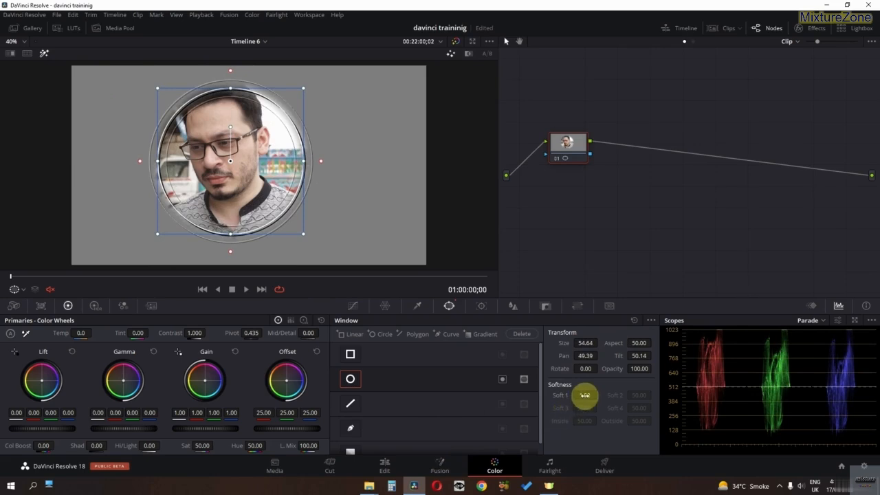
{"action": "left_click_drag", "start_coordinate": [583, 395], "coordinate": [599, 395]}
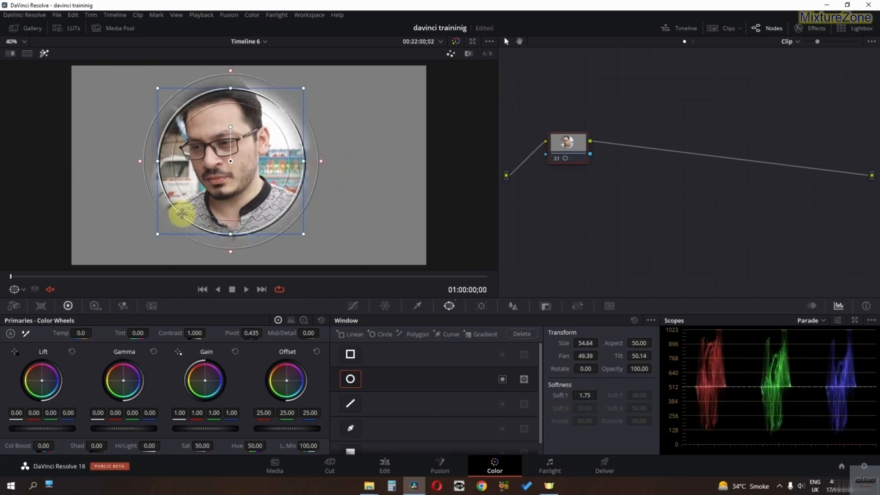
{"action": "left_click", "coordinate": [502, 379]}
{"action": "left_click", "coordinate": [502, 379]}
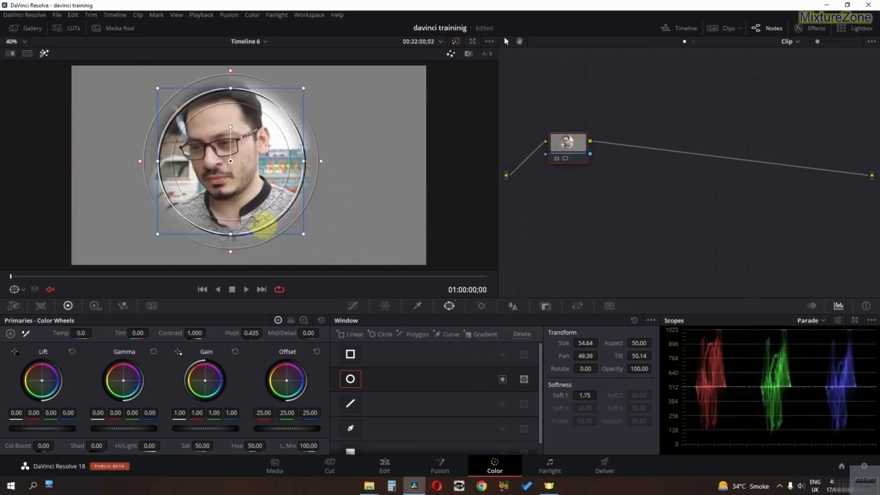
- Add an outside node to node 01 and compare the areas the two nodes affect
{"action": "right_click", "coordinate": [565, 145]}
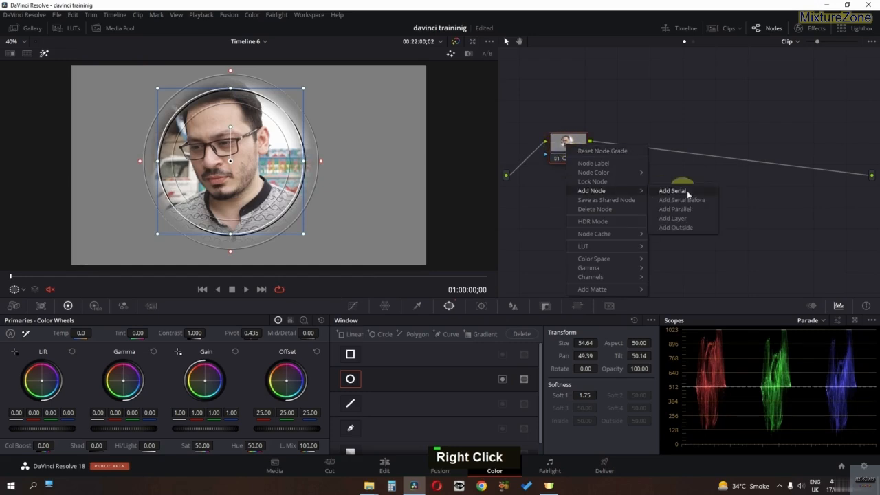
{"action": "left_click", "coordinate": [694, 229]}
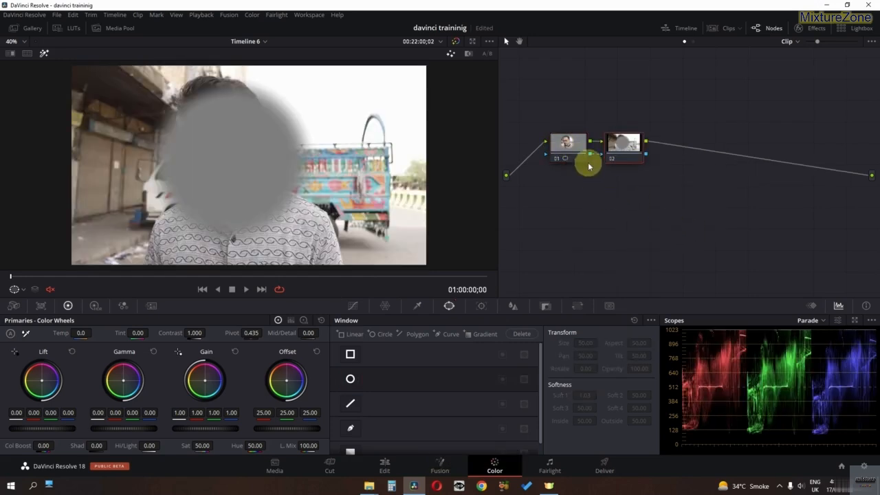
{"action": "left_click", "coordinate": [569, 143]}
{"action": "left_click", "coordinate": [622, 142]}
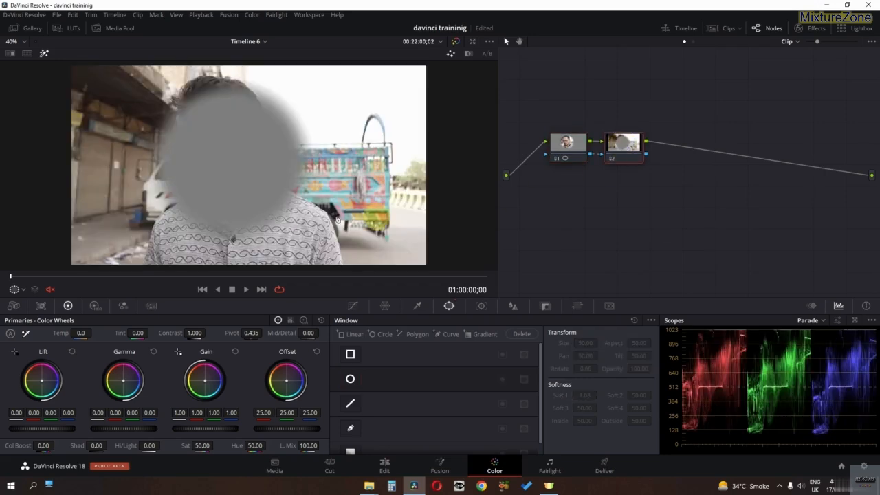
- Delete outside node 02 and reset node 01's grade
{"action": "key", "text": "Delete"}
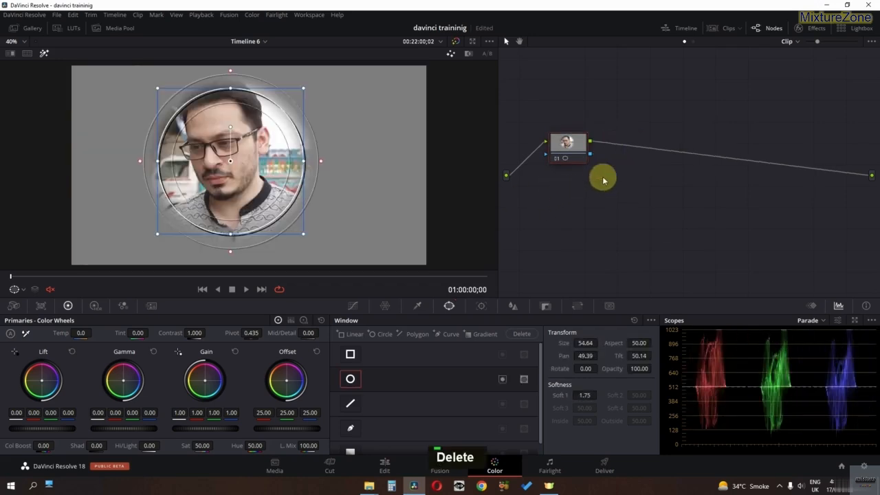
{"action": "right_click", "coordinate": [572, 158]}
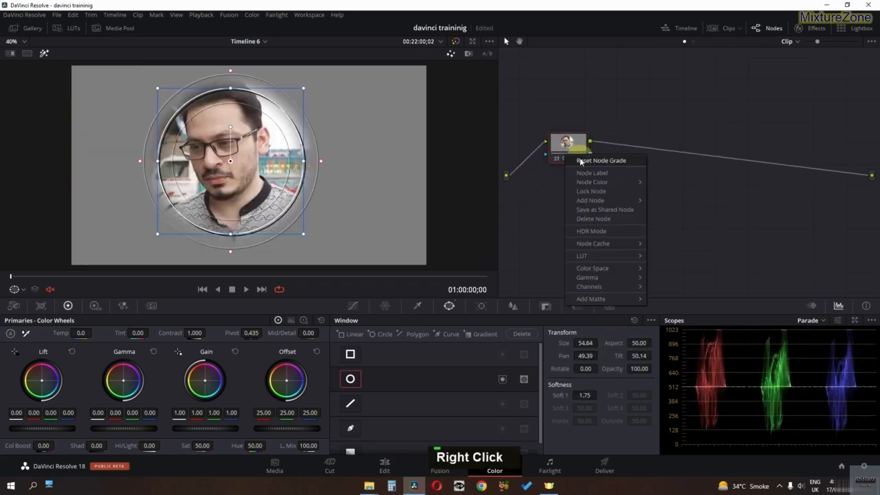
{"action": "left_click", "coordinate": [581, 161]}
{"action": "right_click", "coordinate": [567, 147]}
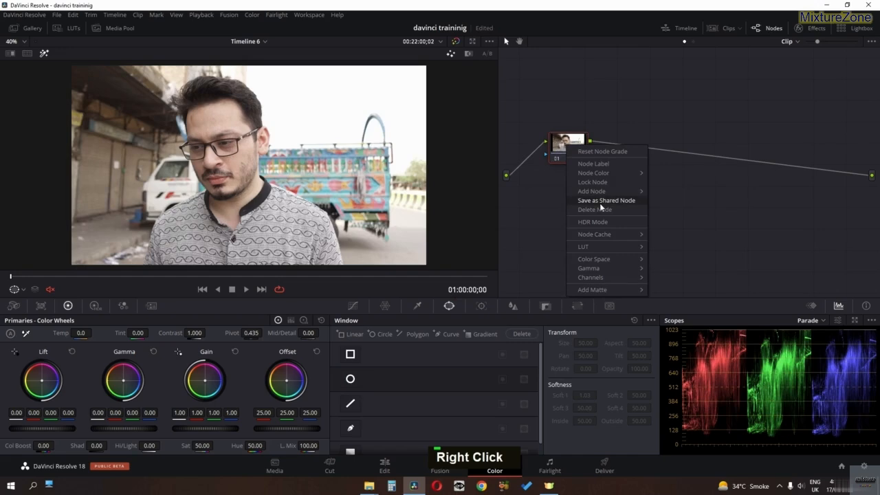
{"action": "left_click", "coordinate": [695, 202]}
- On the Edit page, place DJI_0071.MP4 after C0057.MP4 on Video 1, split it at 01:00:11:17 and delete the remainder
{"action": "left_click", "coordinate": [386, 465]}
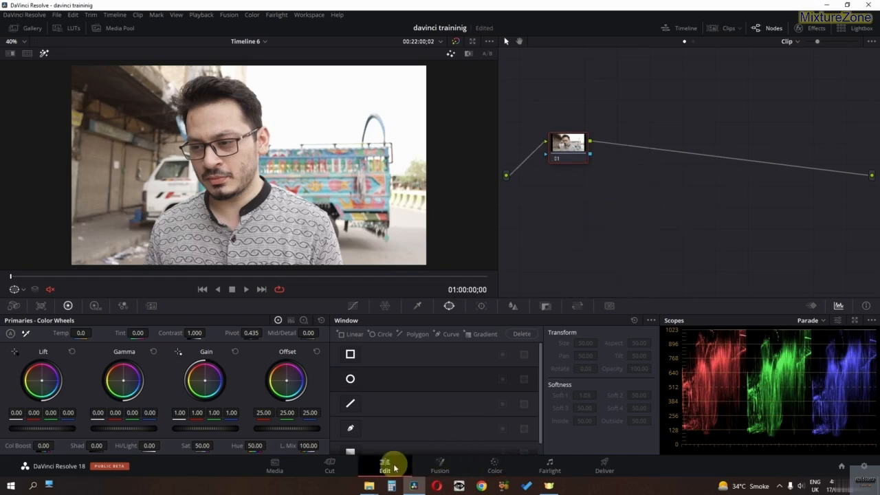
{"action": "left_click_drag", "start_coordinate": [172, 209], "coordinate": [447, 413]}
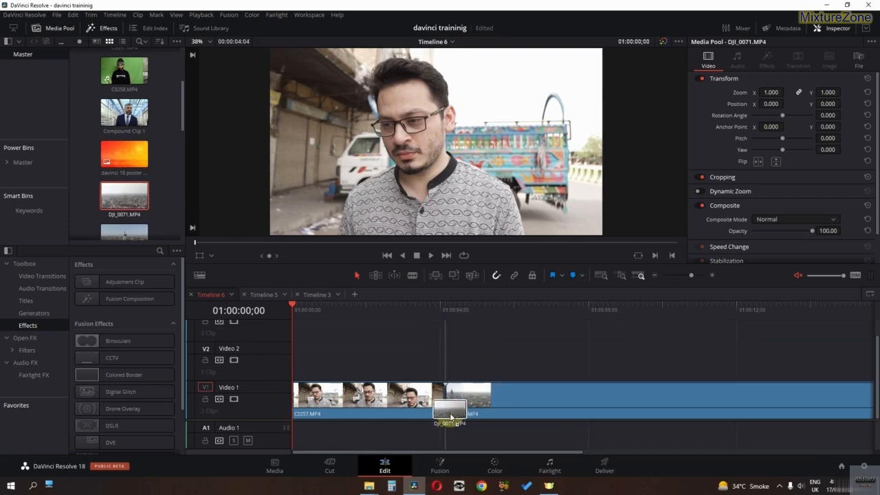
{"action": "scroll", "coordinate": [442, 408], "scroll_direction": "down", "scroll_amount": 3}
{"action": "left_click_drag", "start_coordinate": [361, 310], "coordinate": [433, 315]}
{"action": "key", "text": "b"}
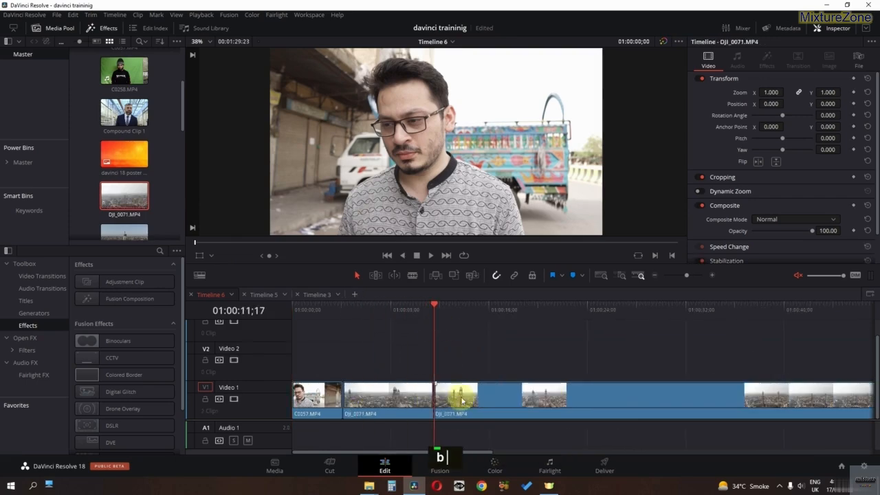
{"action": "left_click", "coordinate": [461, 397]}
{"action": "key", "text": "BackSpace"}
- Append Compound Clip 1 and the dollyzoom example clip after DJI_0071.MP4 on Video 1
{"action": "left_click_drag", "start_coordinate": [139, 142], "coordinate": [446, 400]}
{"action": "scroll", "coordinate": [111, 195], "scroll_direction": "down", "scroll_amount": 4}
{"action": "scroll", "coordinate": [110, 195], "scroll_direction": "down", "scroll_amount": 1}
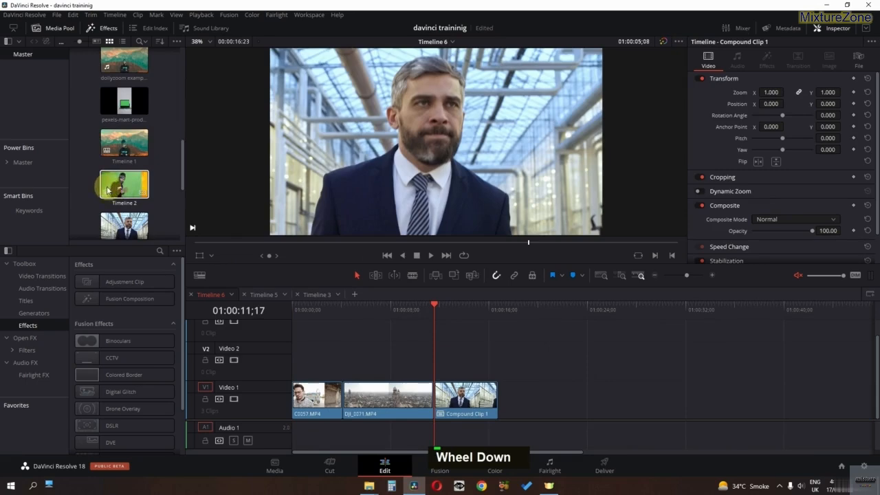
{"action": "left_click_drag", "start_coordinate": [123, 60], "coordinate": [496, 397]}
- Delete the dollyzoom example clip's audio and return the playhead to the start of the timeline
{"action": "left_click", "coordinate": [531, 437]}
{"action": "key", "text": "BackSpace"}
{"action": "key", "text": "Home"}
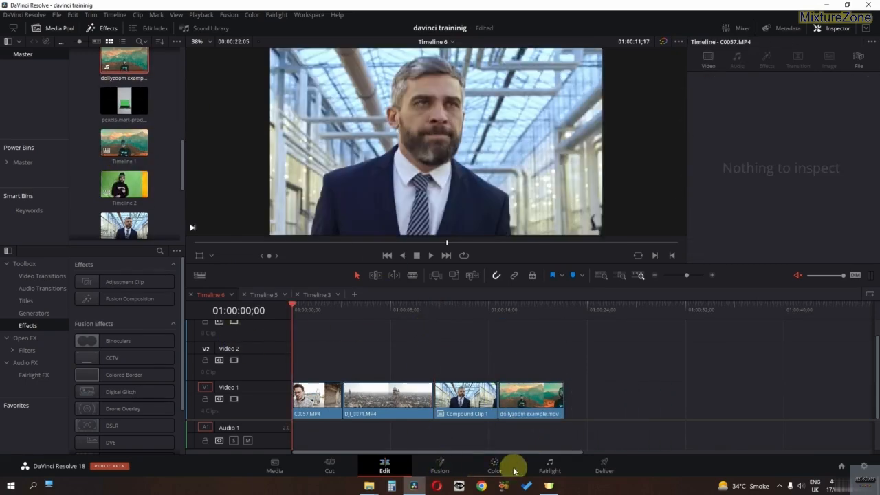
- On the Color page, save clip 01's node 01 as a shared node
{"action": "left_click", "coordinate": [514, 471]}
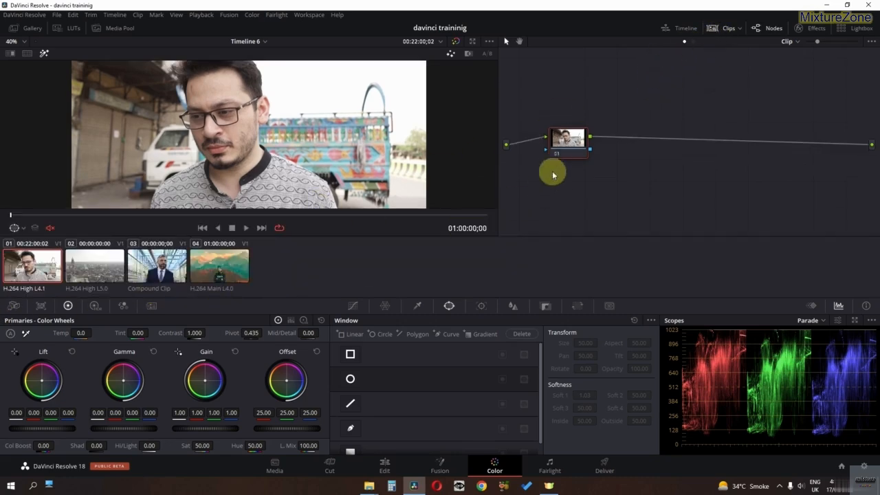
{"action": "right_click", "coordinate": [557, 143]}
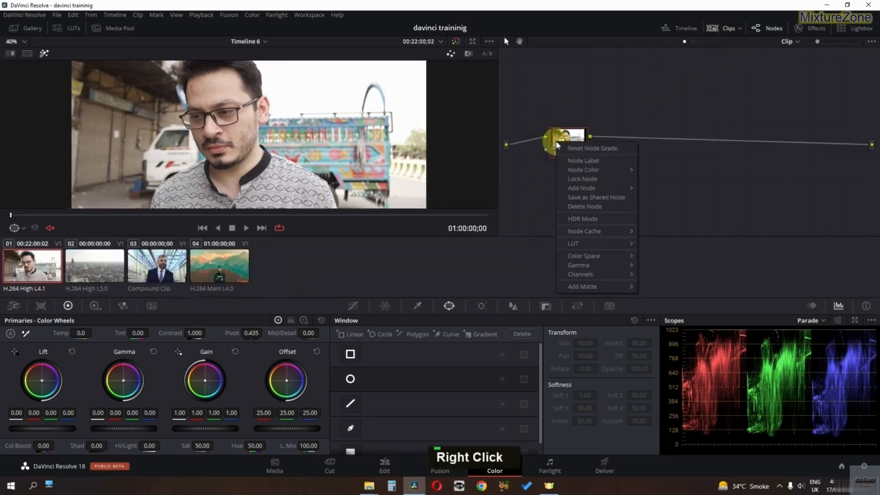
{"action": "left_click", "coordinate": [599, 199]}
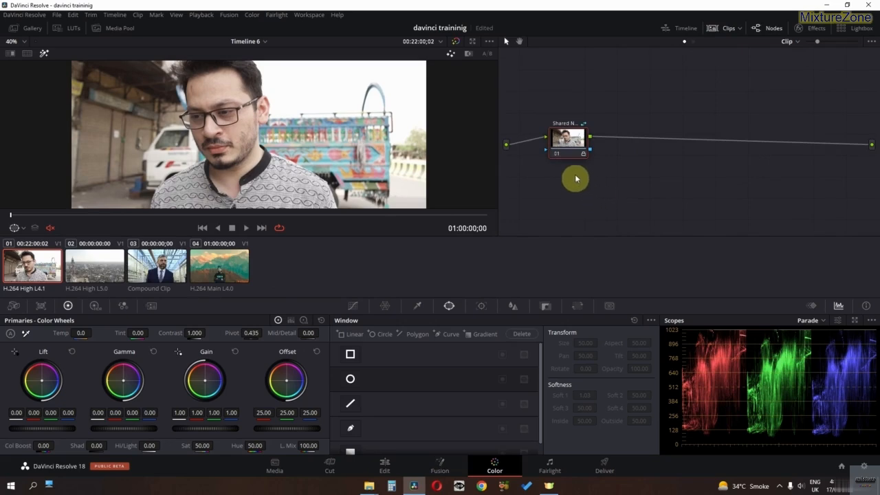
- Copy clip 01's shared node grade and paste it onto clips 02, 03 and 04
{"action": "key", "text": "ctrl+c"}
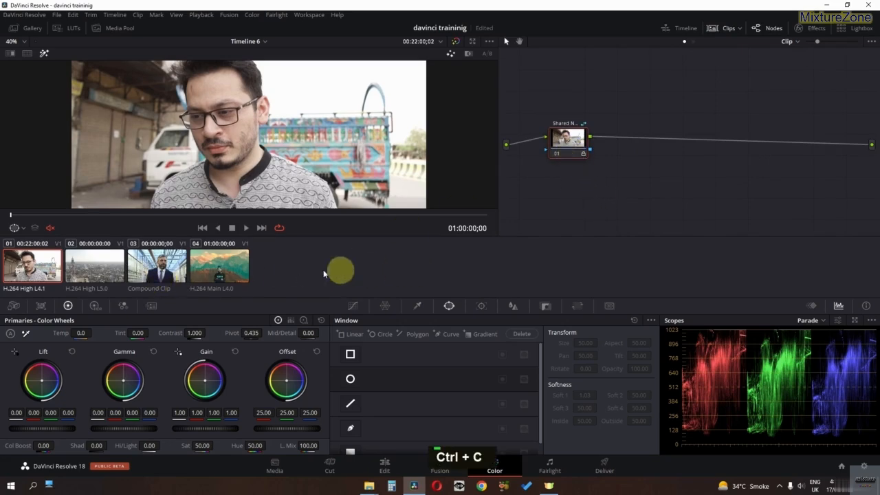
{"action": "left_click", "coordinate": [218, 271]}
{"action": "left_click", "coordinate": [152, 273], "text": "ctrl"}
{"action": "left_click", "coordinate": [103, 270], "text": "ctrl"}
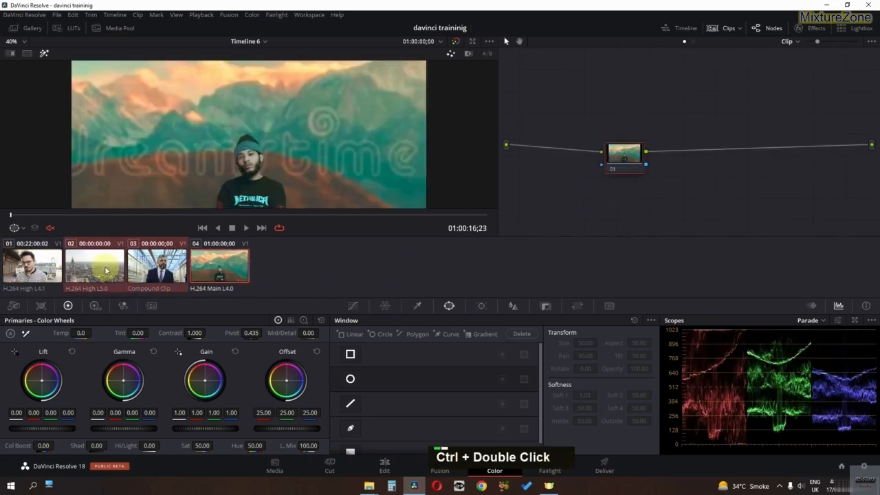
{"action": "key", "text": "ctrl+v"}
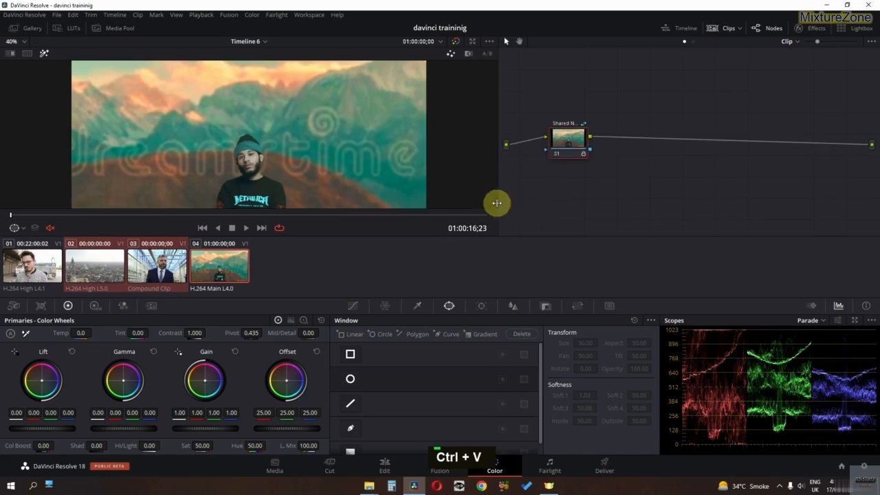
- Unlock the shared node on clip 01 and review it on clips 02 and 04
{"action": "key", "text": "Home"}
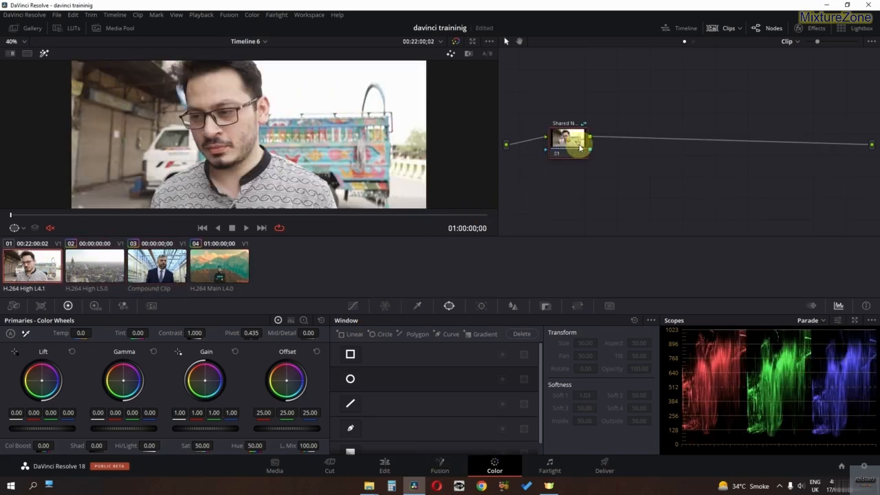
{"action": "left_click", "coordinate": [108, 268]}
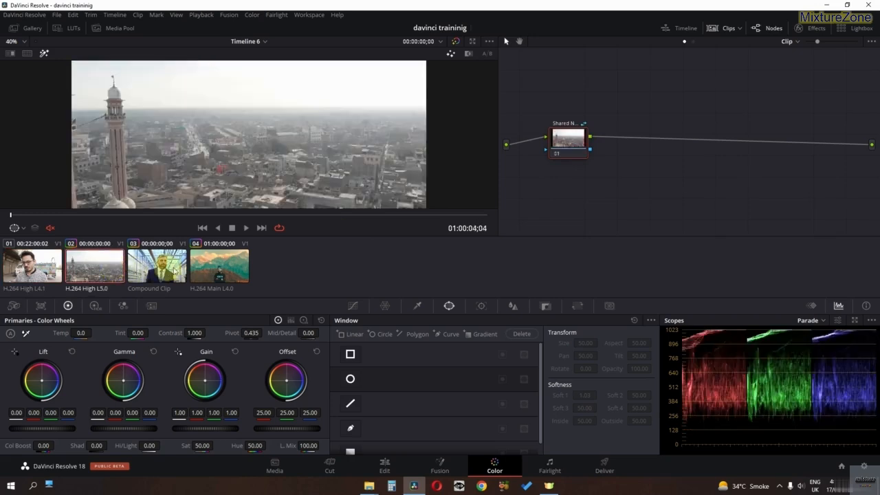
{"action": "left_click", "coordinate": [211, 268]}
{"action": "left_click", "coordinate": [21, 275]}
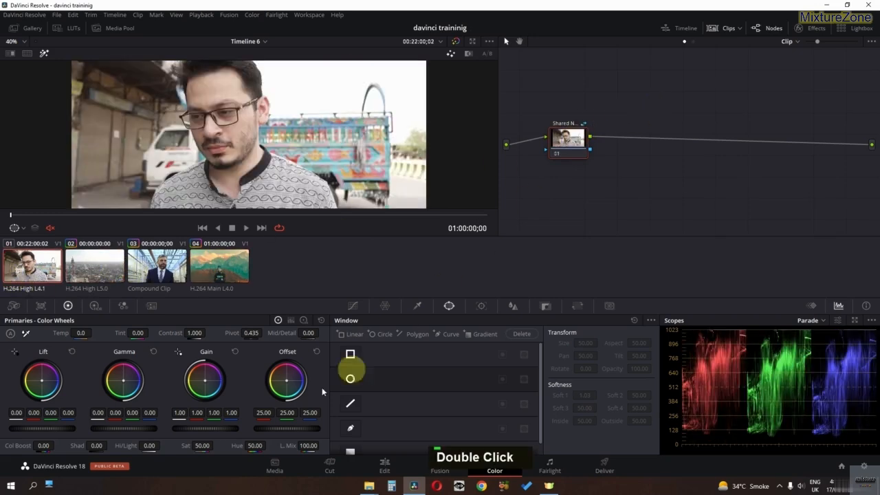
- Shift the shared node's Offset toward blue (red 11.02, green 27.23, blue 40.66) and review the grade on clips 02, 03 and 04
{"action": "mouse_move", "coordinate": [283, 382]}
{"action": "left_mouse_down"}
{"action": "mouse_move", "coordinate": [330, 408]}
{"action": "mouse_move", "coordinate": [310, 402]}
{"action": "mouse_move", "coordinate": [326, 417]}
{"action": "mouse_move", "coordinate": [276, 387]}
{"action": "left_mouse_up"}
{"action": "left_click", "coordinate": [101, 271]}
{"action": "left_click", "coordinate": [157, 268]}
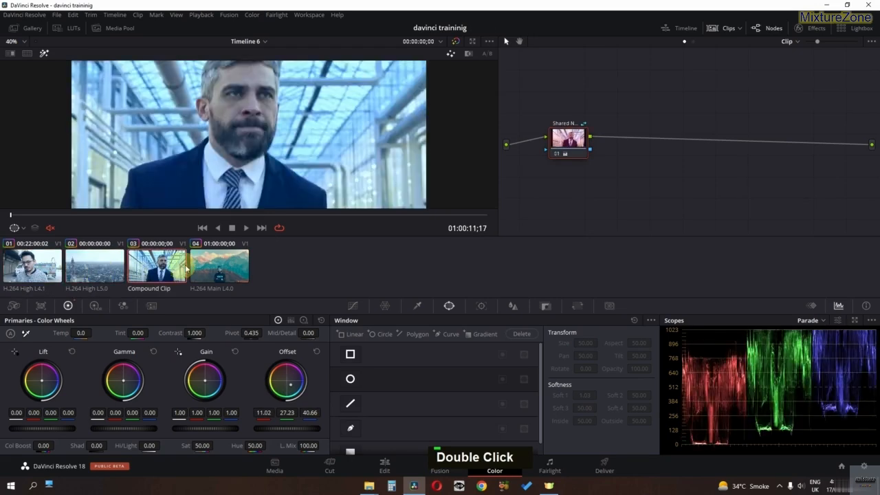
{"action": "left_click", "coordinate": [220, 266]}
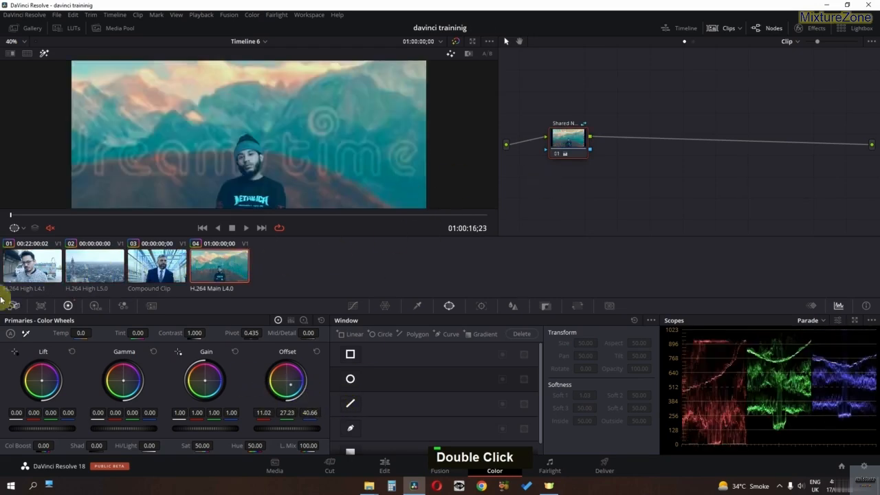
- Reset the grade of clip 01's shared node and turn it back into a regular node
{"action": "double_click", "coordinate": [18, 275]}
{"action": "right_click", "coordinate": [570, 146]}
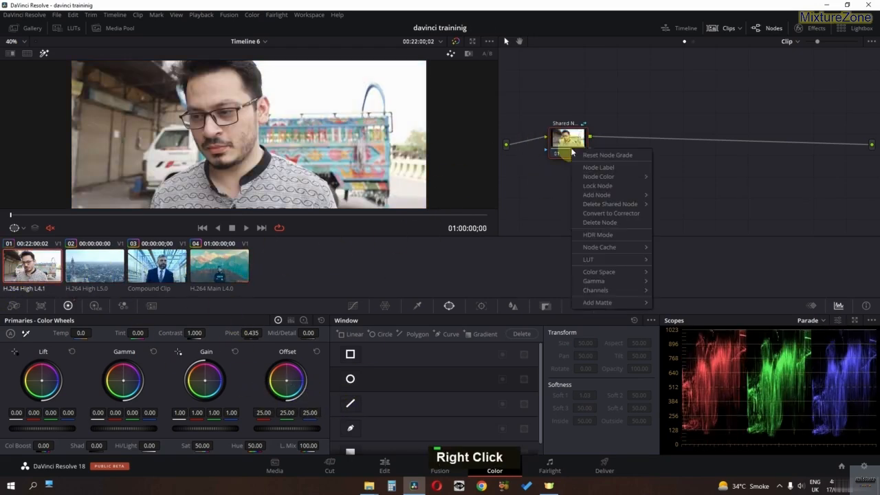
{"action": "mouse_move", "coordinate": [605, 207]}
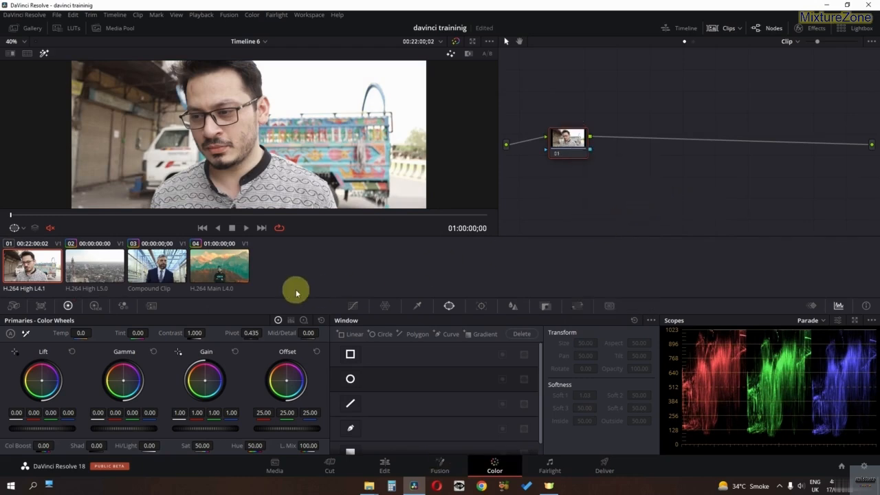
- Delete node 01 and undo the deletion, once directly and once with the Delete Node command
{"action": "right_click", "coordinate": [558, 152]}
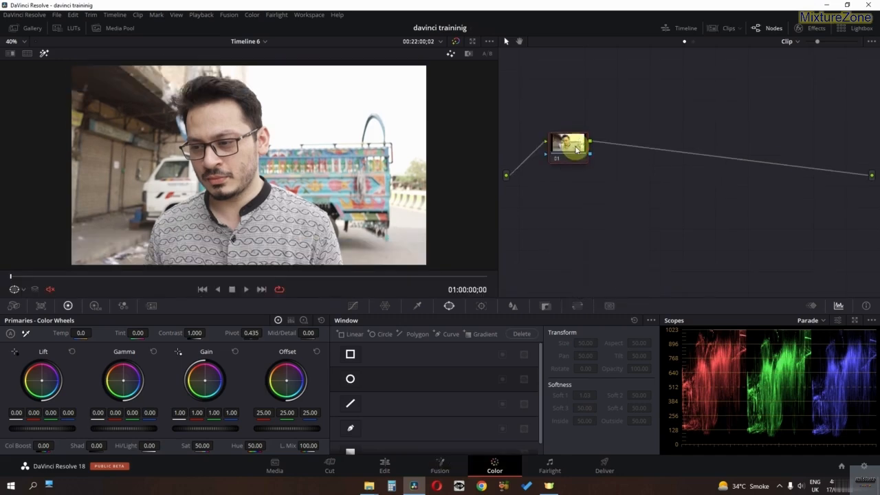
{"action": "right_click", "coordinate": [576, 150]}
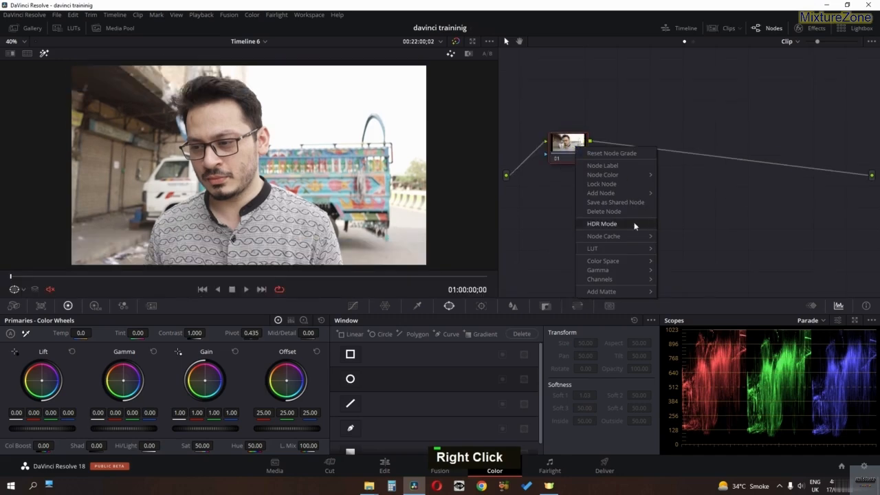
{"action": "left_click", "coordinate": [738, 204]}
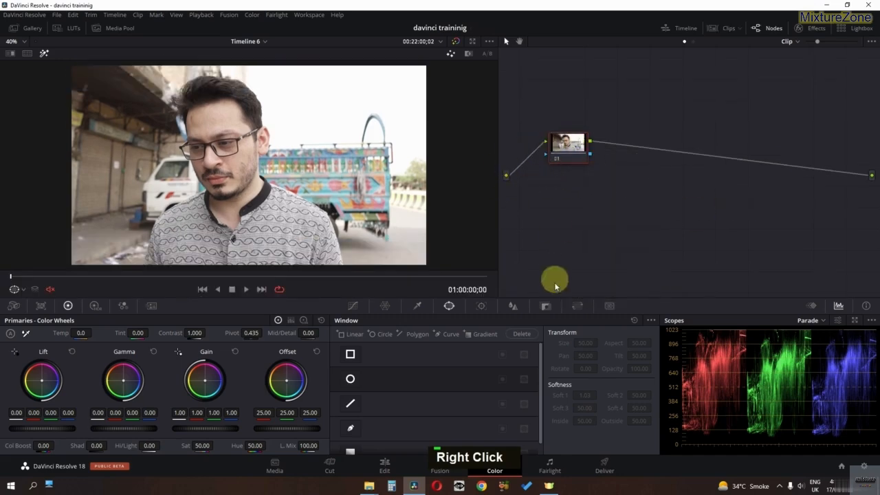
{"action": "key", "text": "BackSpace"}
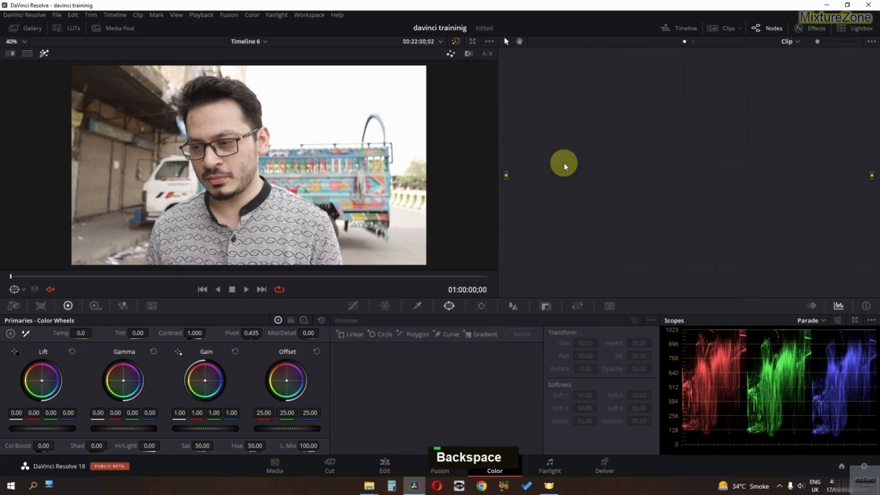
{"action": "key", "text": "ctrl+z"}
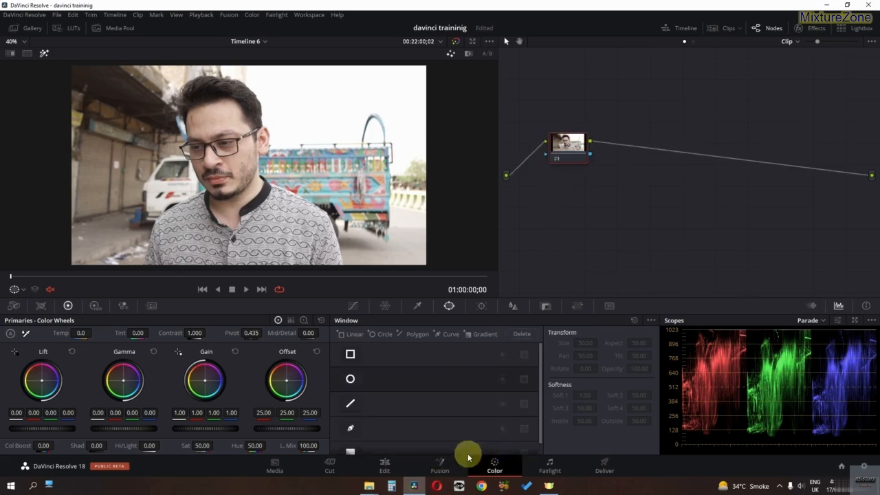
{"action": "right_click", "coordinate": [567, 150]}
{"action": "left_click", "coordinate": [589, 219]}
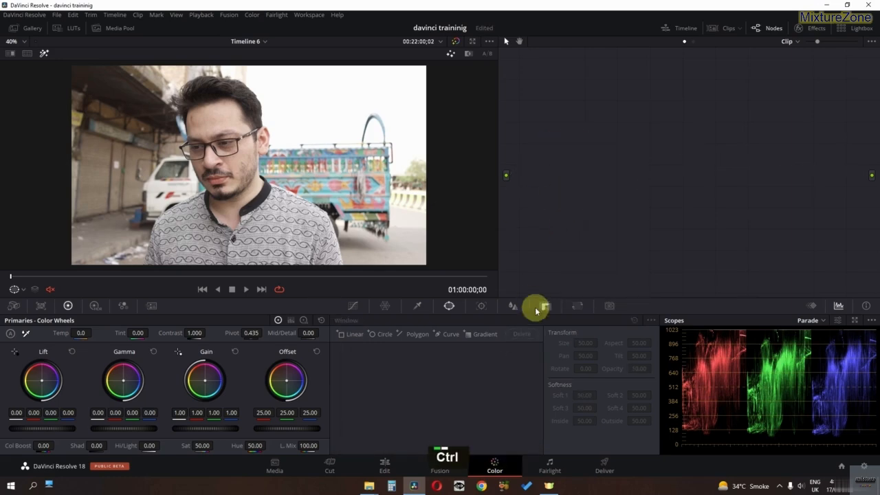
{"action": "key", "text": "ctrl+z"}
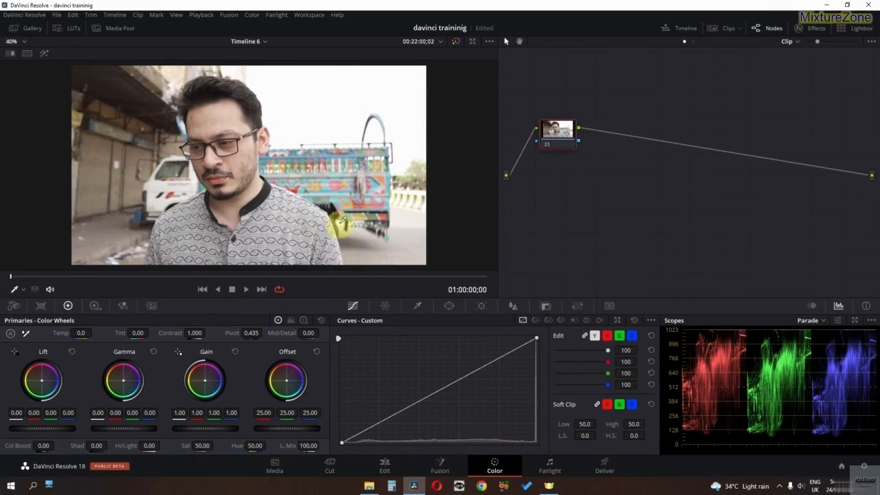
- On the grayscale chart clip, try master Lift values of -0.26 and 0.20, and reset the node grade
{"action": "left_click", "coordinate": [263, 289]}
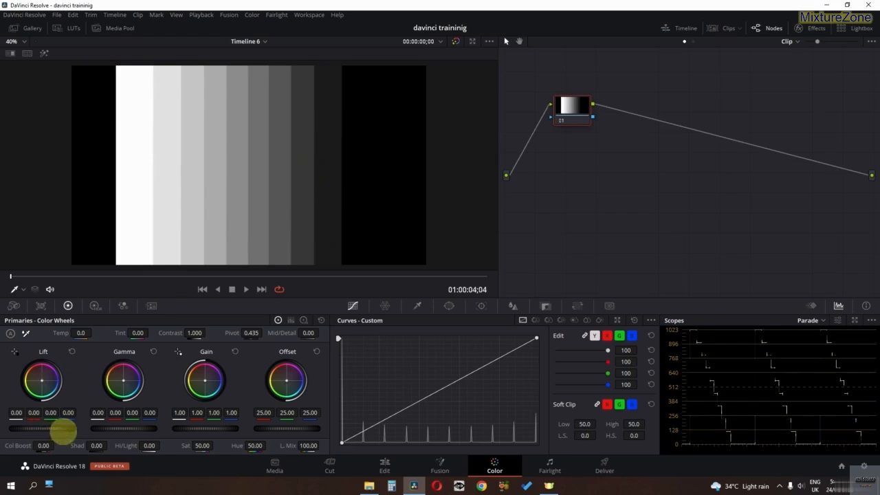
{"action": "left_click_drag", "start_coordinate": [14, 430], "coordinate": [703, 254]}
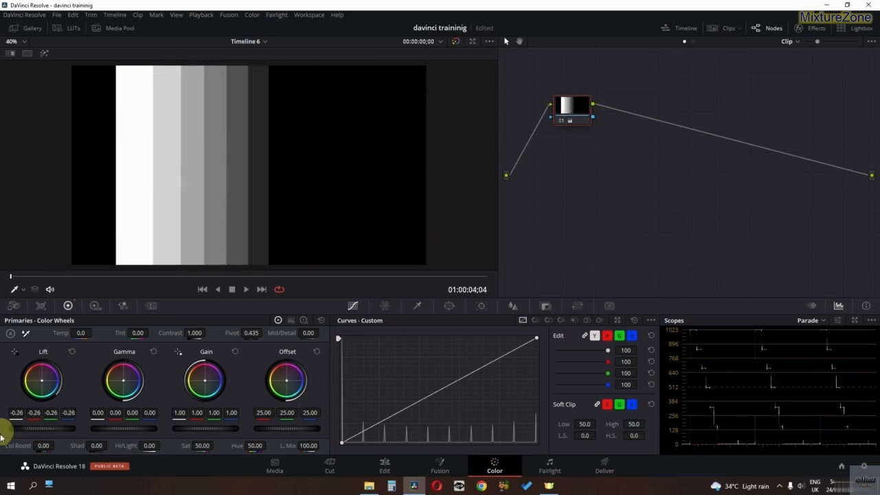
{"action": "left_click_drag", "start_coordinate": [8, 437], "coordinate": [367, 396]}
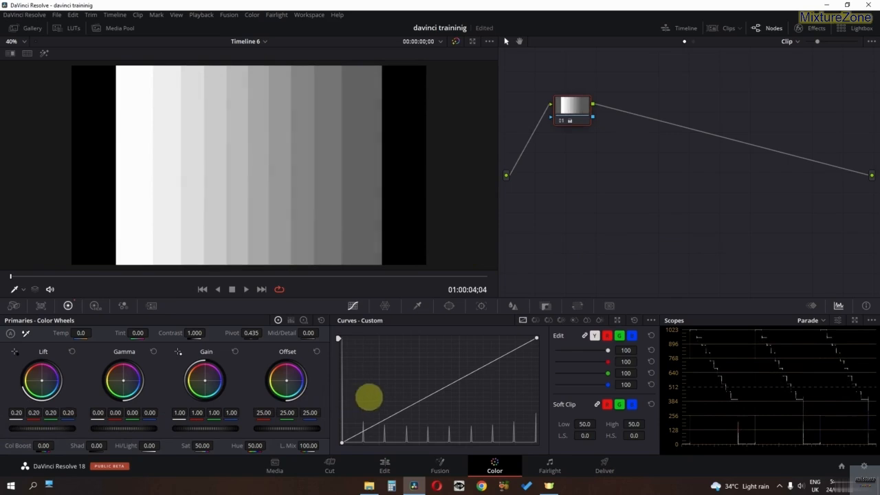
{"action": "right_click", "coordinate": [575, 112]}
{"action": "left_click", "coordinate": [586, 120]}
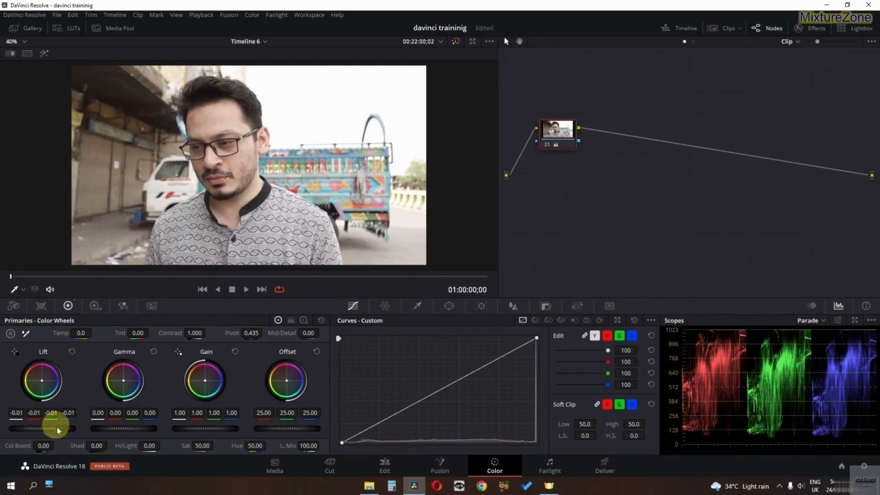
- On clip 01, try master Lift at -0.23 and -0.06, and reset the node grade
{"action": "left_click_drag", "start_coordinate": [62, 429], "coordinate": [6, 428]}
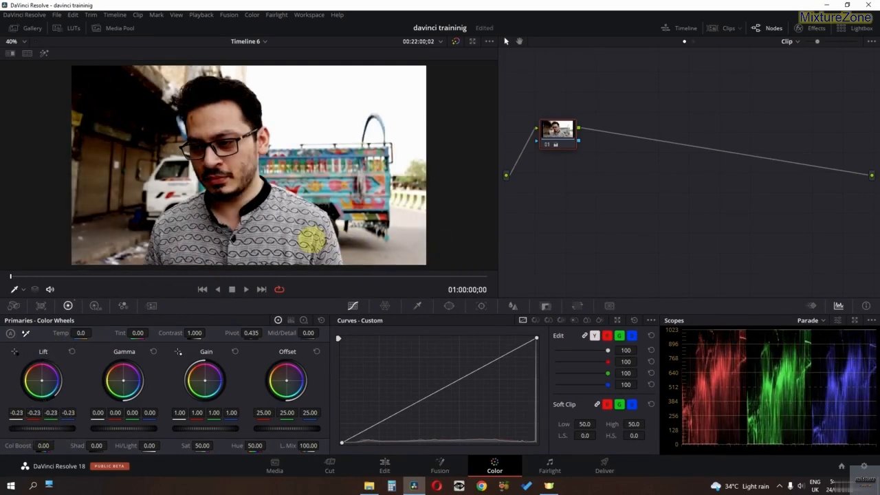
{"action": "left_click_drag", "start_coordinate": [317, 238], "coordinate": [151, 334]}
{"action": "right_click", "coordinate": [548, 145]}
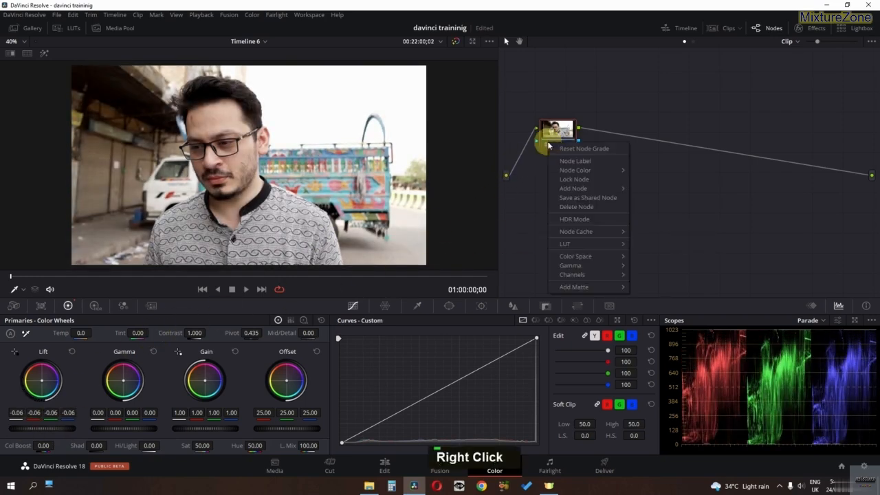
{"action": "left_click", "coordinate": [558, 149]}
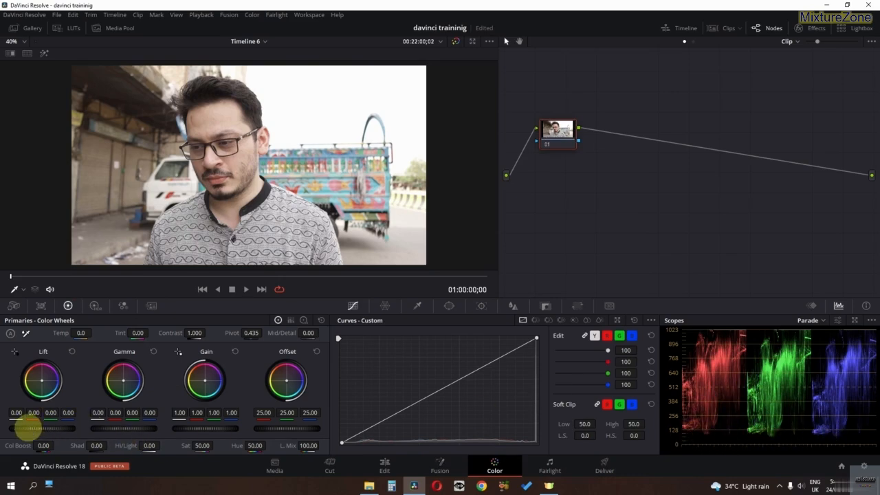
- Raise clip 01's master Lift to 0.23, lower it to -0.15, and reset the node grade
{"action": "left_click_drag", "start_coordinate": [27, 427], "coordinate": [49, 431]}
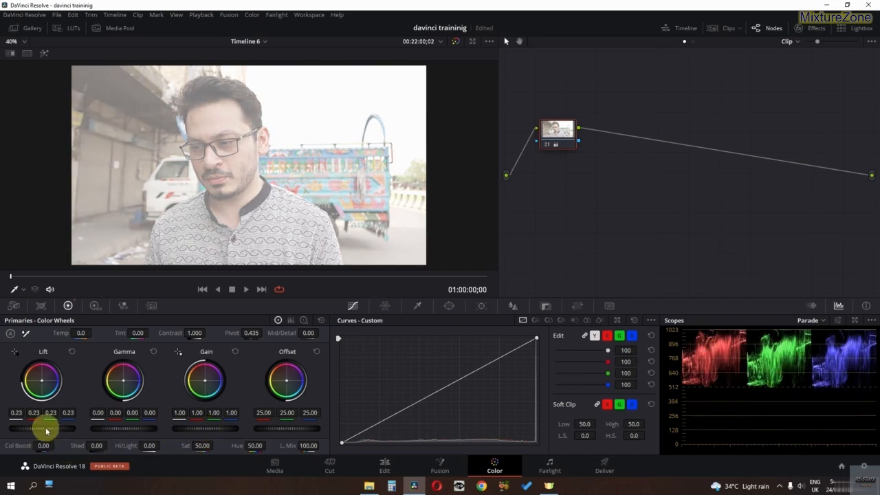
{"action": "left_click_drag", "start_coordinate": [70, 430], "coordinate": [3, 426]}
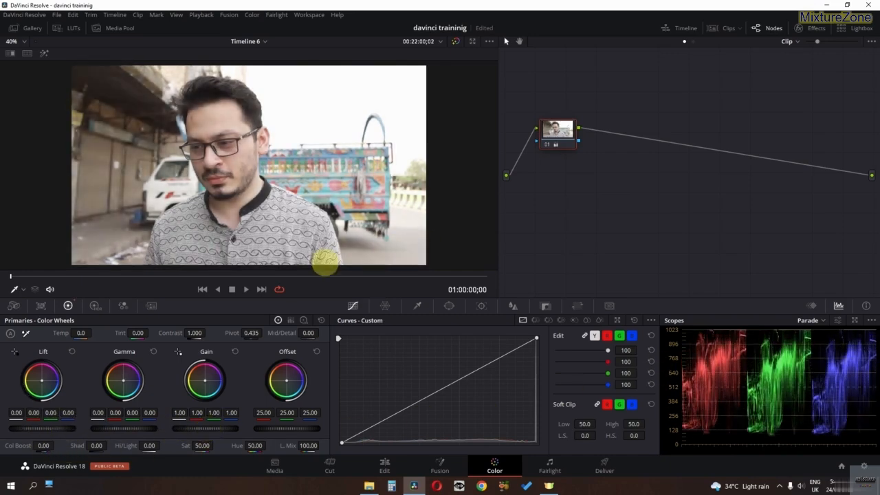
{"action": "left_click_drag", "start_coordinate": [254, 272], "coordinate": [75, 429]}
{"action": "right_click", "coordinate": [557, 137]}
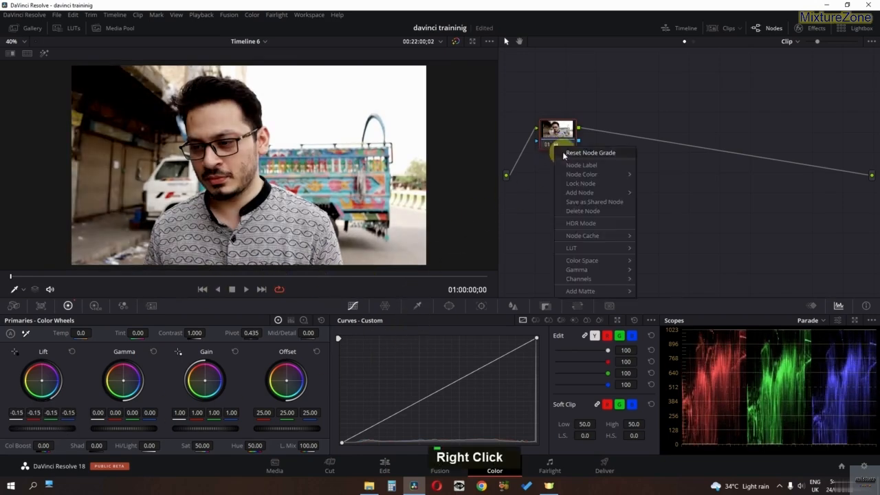
{"action": "left_click", "coordinate": [580, 154]}
- Tint clip 01's Lift toward blue and toward green with the master at -0.04, and reset the node grade
{"action": "left_click_drag", "start_coordinate": [33, 432], "coordinate": [55, 389]}
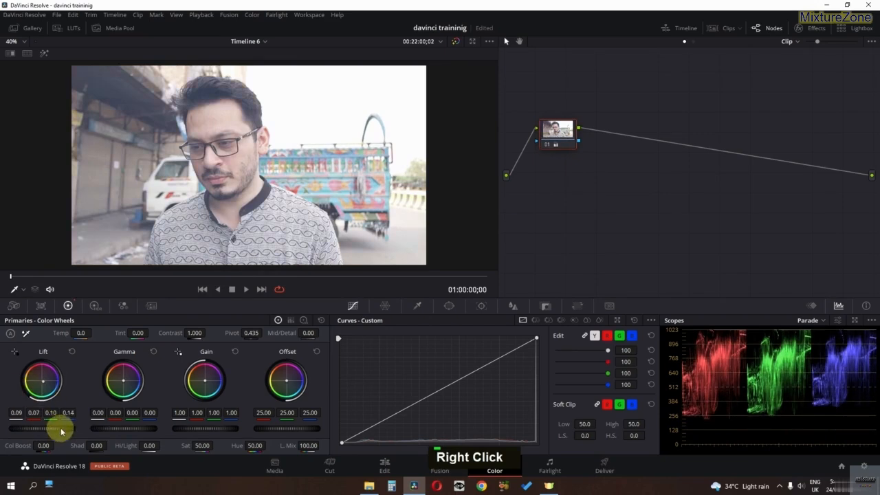
{"action": "left_click_drag", "start_coordinate": [53, 429], "coordinate": [2, 445]}
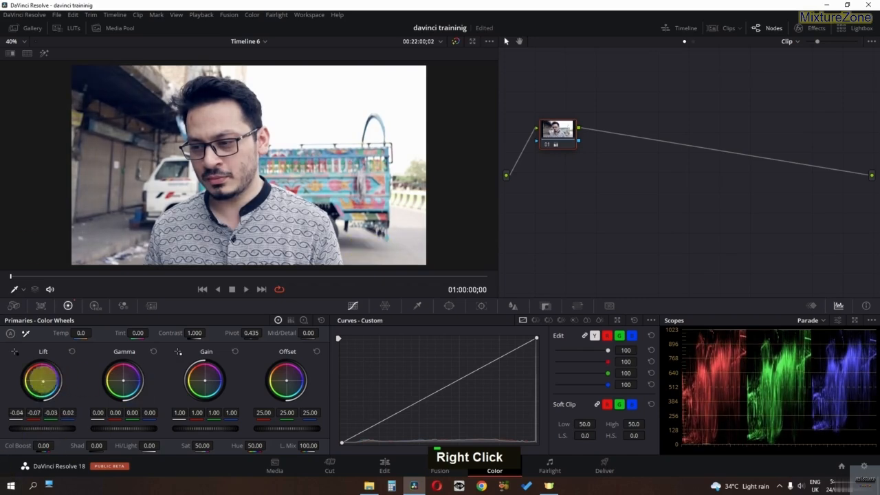
{"action": "mouse_move", "coordinate": [42, 380]}
{"action": "left_mouse_down"}
{"action": "mouse_move", "coordinate": [415, 251]}
{"action": "mouse_move", "coordinate": [474, 277]}
{"action": "mouse_move", "coordinate": [435, 299]}
{"action": "mouse_move", "coordinate": [456, 294]}
{"action": "mouse_move", "coordinate": [32, 390]}
{"action": "left_mouse_up"}
{"action": "right_click", "coordinate": [558, 134]}
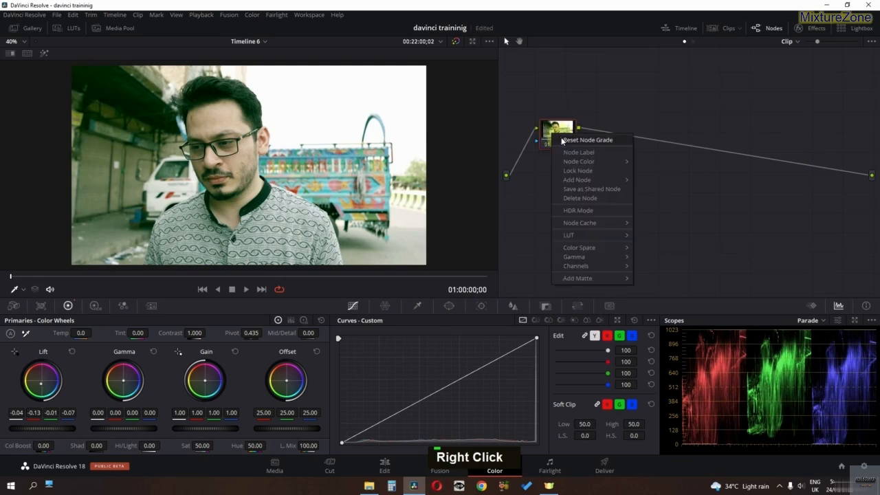
{"action": "left_click", "coordinate": [563, 140]}
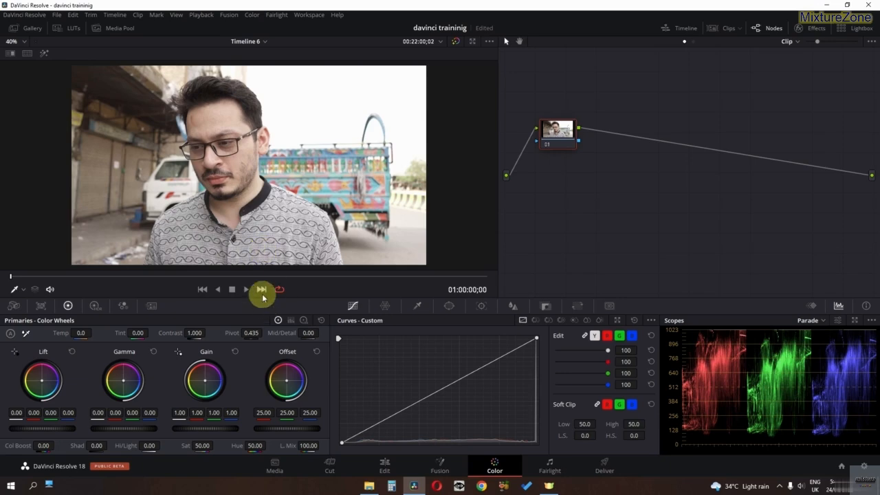
- On the grayscale chart clip, try master Gamma values of 0.25 and -0.32, and reset the node grade
{"action": "left_click", "coordinate": [261, 290]}
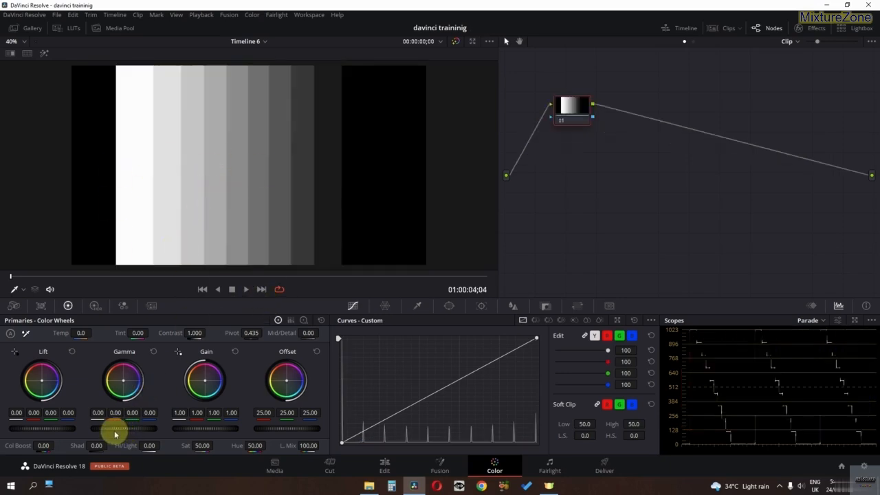
{"action": "left_click_drag", "start_coordinate": [124, 428], "coordinate": [449, 424]}
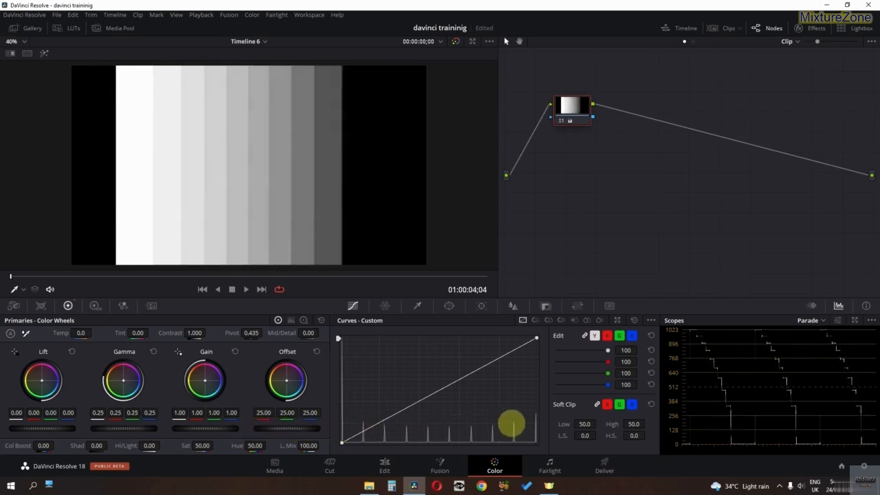
{"action": "left_click_drag", "start_coordinate": [512, 424], "coordinate": [109, 252]}
{"action": "right_click", "coordinate": [581, 104]}
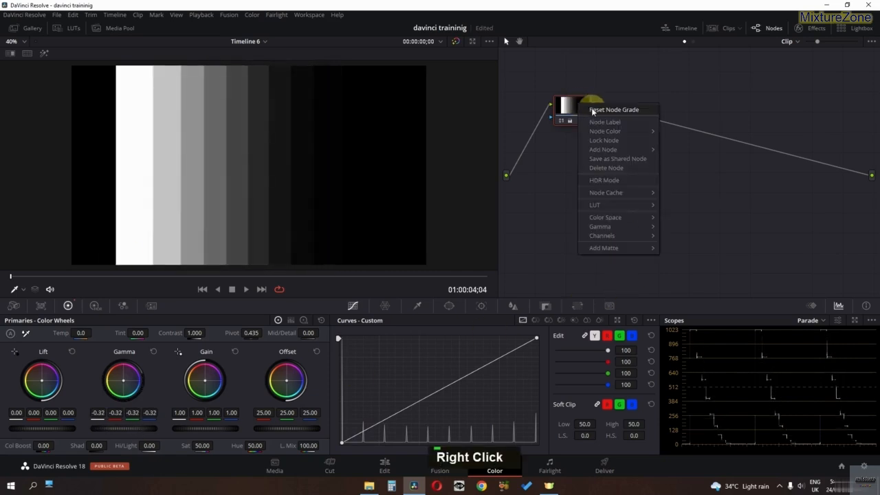
{"action": "left_click", "coordinate": [595, 109]}
- Lower clip 01's master Gamma to -0.27, and reset the node grade
{"action": "left_click", "coordinate": [200, 288]}
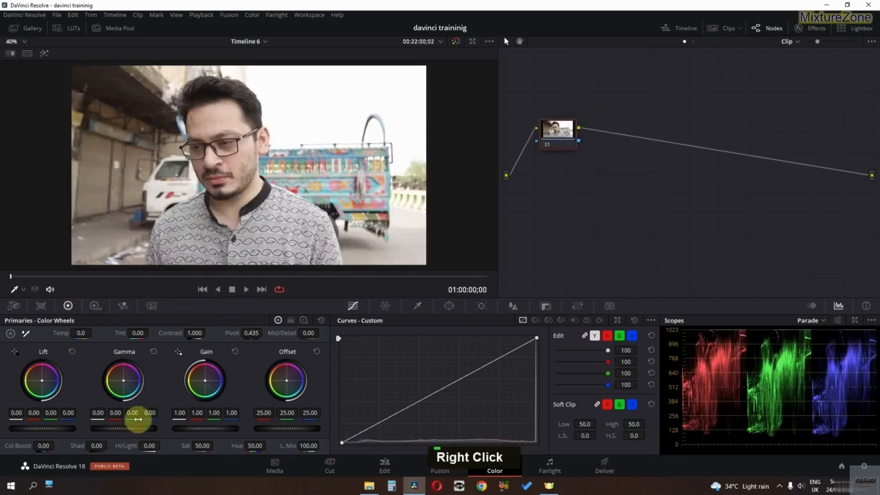
{"action": "left_click_drag", "start_coordinate": [103, 426], "coordinate": [84, 417]}
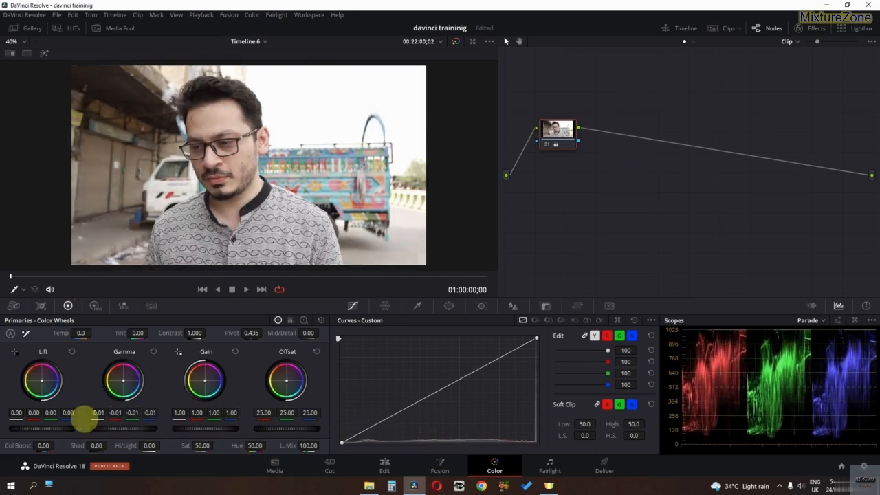
{"action": "left_click_drag", "start_coordinate": [397, 243], "coordinate": [163, 261]}
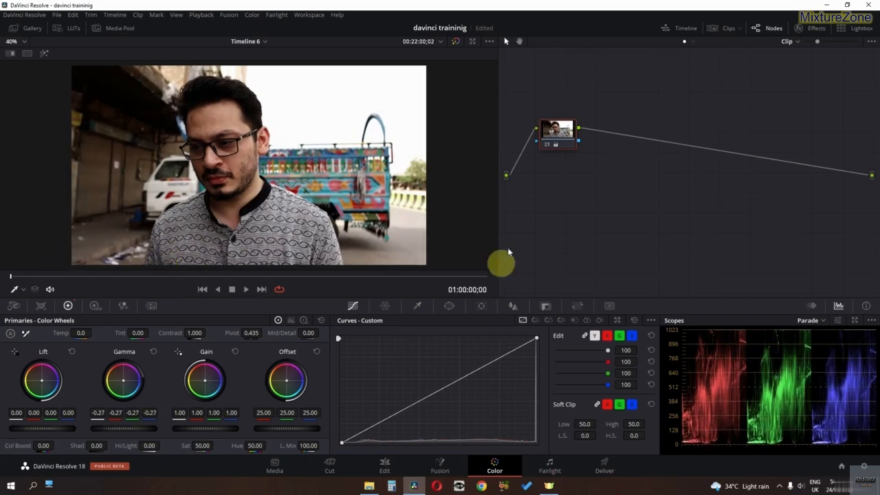
{"action": "right_click", "coordinate": [554, 137]}
{"action": "left_click", "coordinate": [587, 139]}
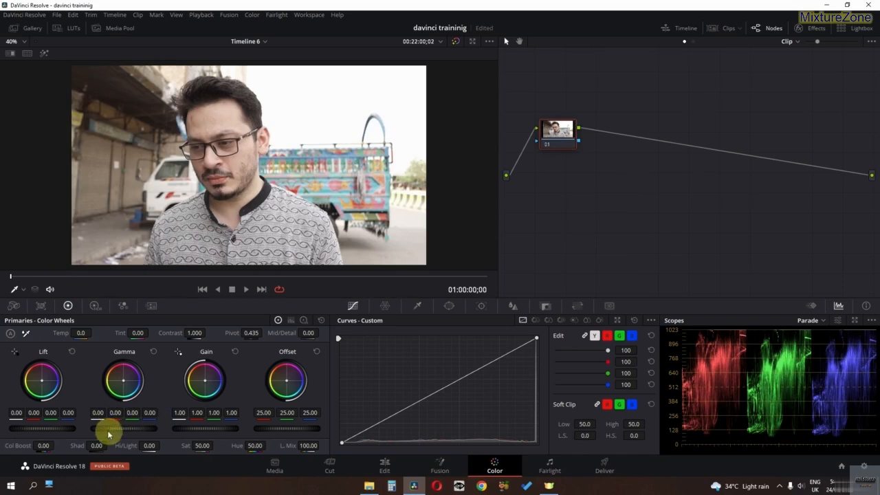
- Raise clip 01's master Gamma to 0.05, lower it to -0.07, and reset the node grade
{"action": "left_click_drag", "start_coordinate": [112, 428], "coordinate": [131, 428]}
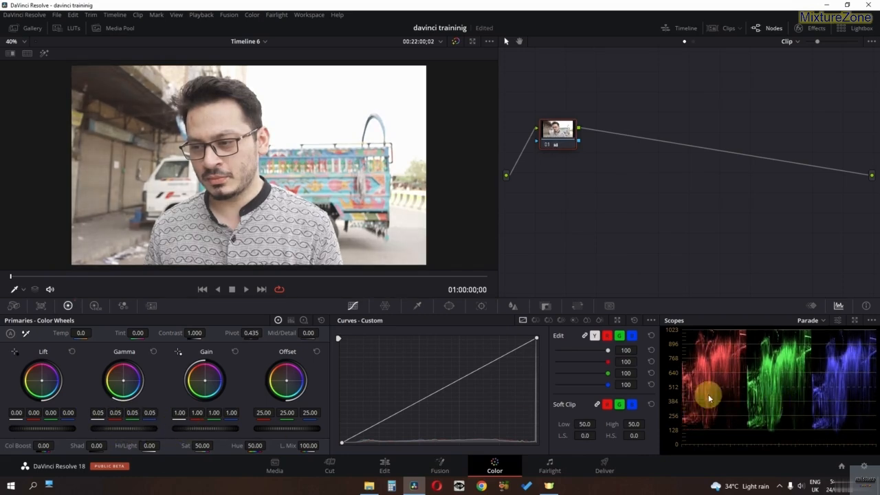
{"action": "left_click_drag", "start_coordinate": [136, 427], "coordinate": [3, 431]}
{"action": "left_click_drag", "start_coordinate": [130, 433], "coordinate": [155, 431]}
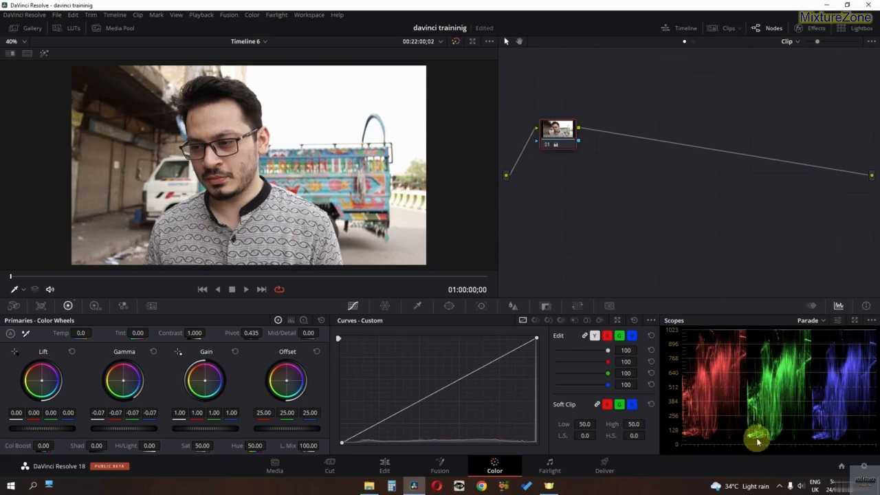
{"action": "right_click", "coordinate": [577, 135]}
{"action": "left_click", "coordinate": [573, 257]}
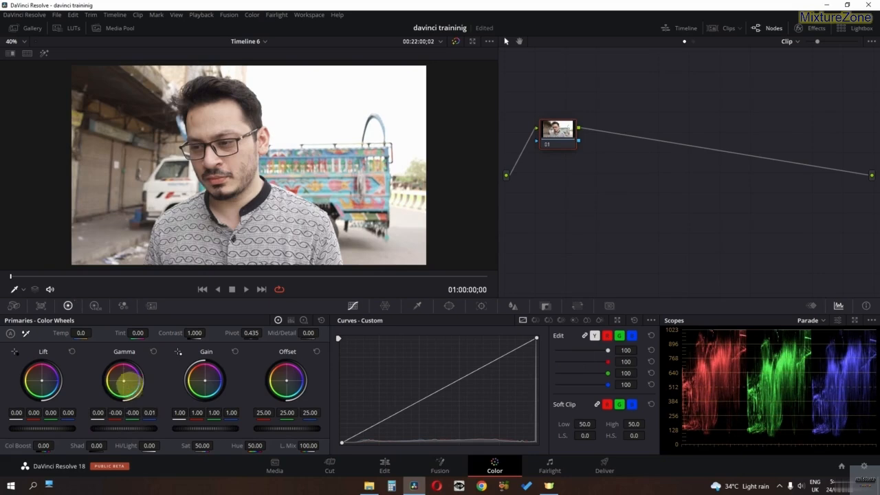
- Tint clip 01's Gamma toward blue and try the master at 0.11, 0.02 and -0.05
{"action": "mouse_move", "coordinate": [124, 382]}
{"action": "left_mouse_down"}
{"action": "mouse_move", "coordinate": [136, 388]}
{"action": "mouse_move", "coordinate": [112, 371]}
{"action": "mouse_move", "coordinate": [134, 389]}
{"action": "left_mouse_up"}
{"action": "left_click_drag", "start_coordinate": [105, 429], "coordinate": [307, 428]}
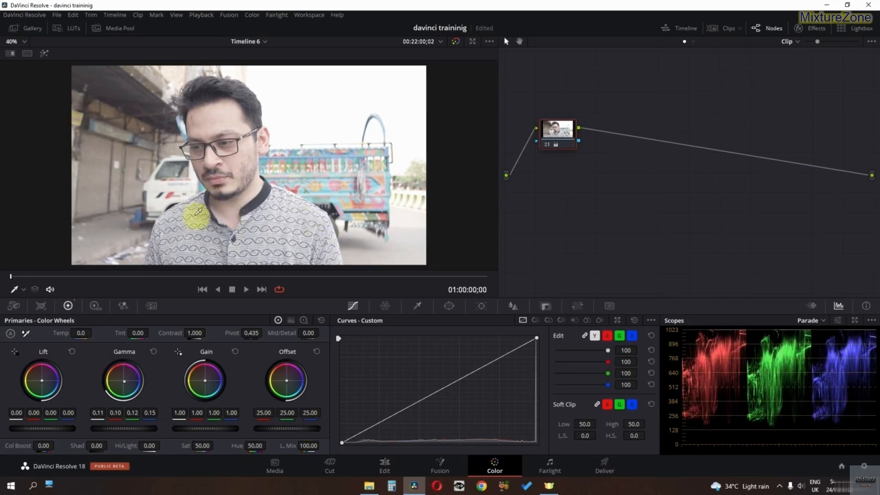
{"action": "left_click_drag", "start_coordinate": [147, 432], "coordinate": [69, 428]}
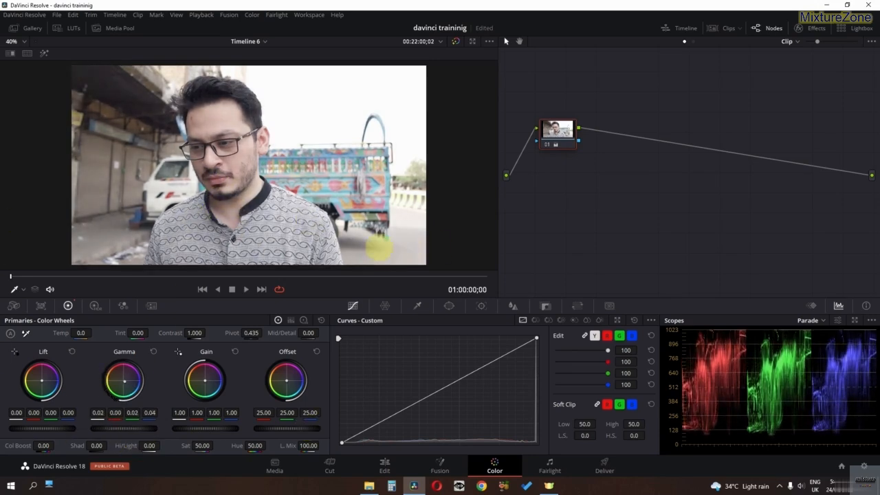
{"action": "mouse_move", "coordinate": [293, 246]}
{"action": "left_mouse_down"}
{"action": "mouse_move", "coordinate": [323, 246]}
{"action": "mouse_move", "coordinate": [311, 247]}
{"action": "left_mouse_up"}
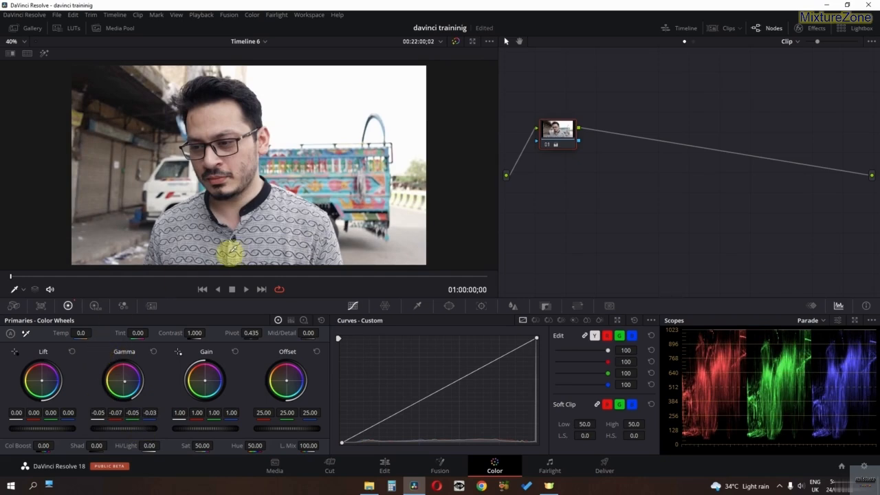
- Toggle the Gamma-adjusted node off and on to compare, and reset its grade
{"action": "key", "text": "ctrl+d"}
{"action": "key", "text": "ctrl+d"}
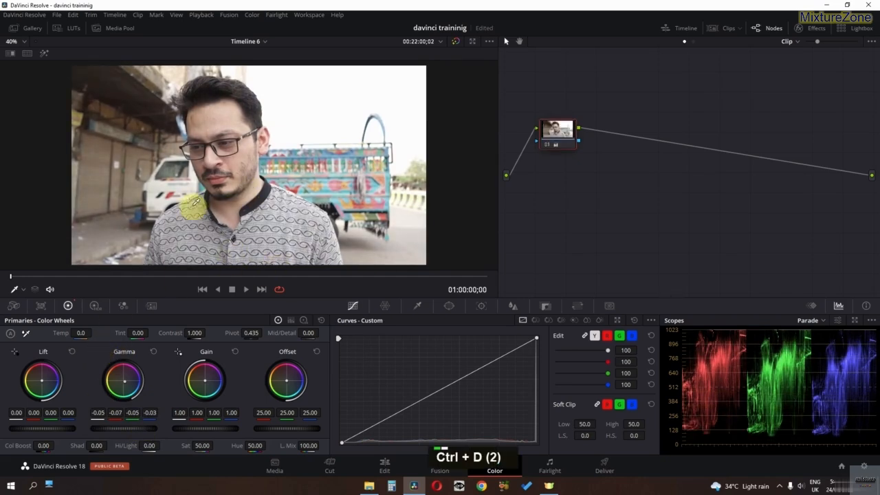
{"action": "right_click", "coordinate": [553, 130]}
{"action": "left_click", "coordinate": [577, 138]}
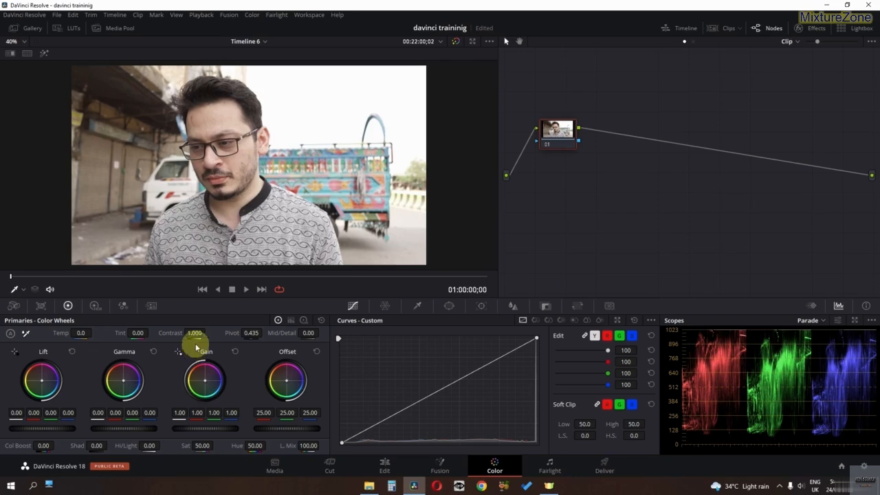
- On the grayscale chart clip, lower master Gain to 0.73 and 0.42, and reset the Gain wheel
{"action": "left_click", "coordinate": [259, 288]}
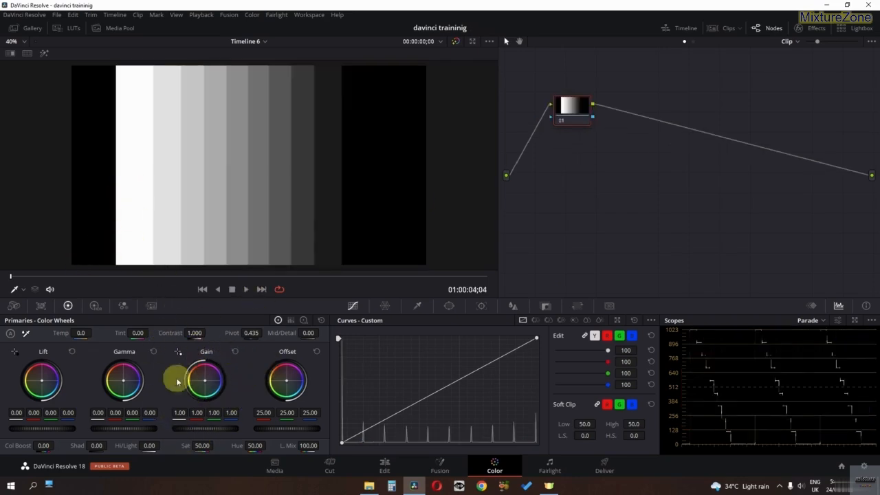
{"action": "left_click_drag", "start_coordinate": [229, 427], "coordinate": [122, 420]}
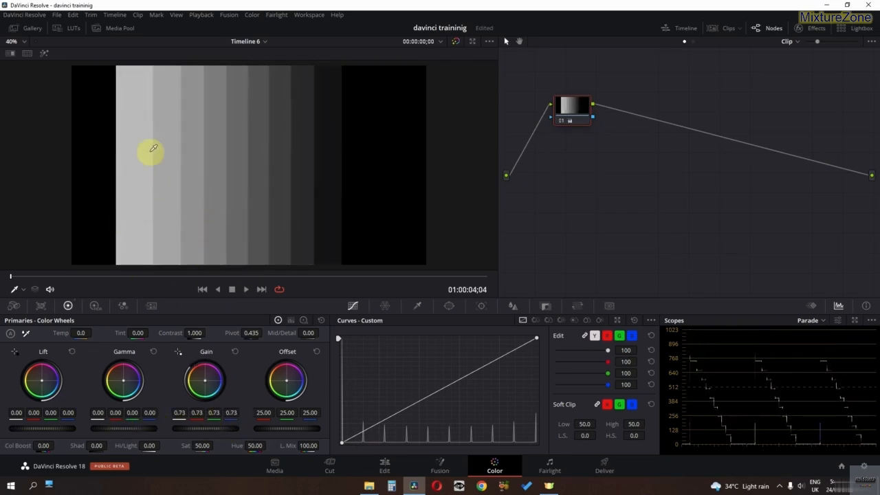
{"action": "left_click_drag", "start_coordinate": [208, 427], "coordinate": [122, 421]}
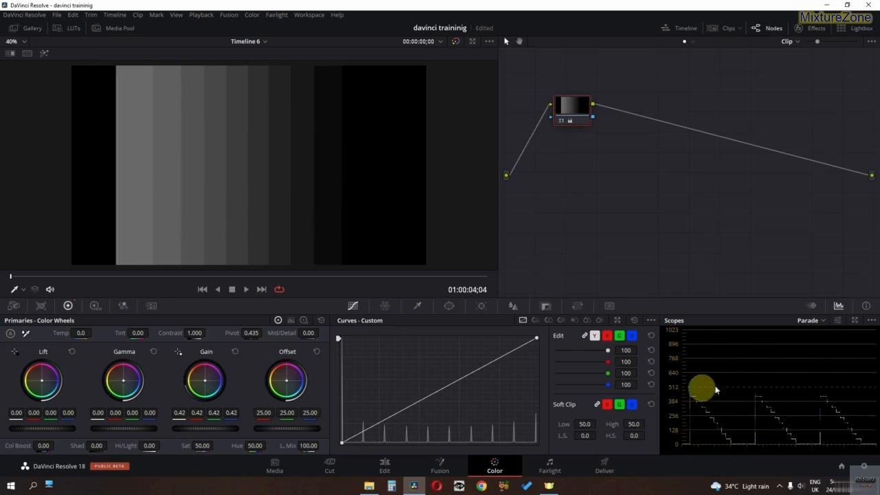
{"action": "left_click", "coordinate": [234, 352]}
{"action": "right_click", "coordinate": [616, 131]}
- On clip 01, lower master Gain to 0.71, tint Gain toward blue, and raise the master to 0.95
{"action": "left_click", "coordinate": [205, 291]}
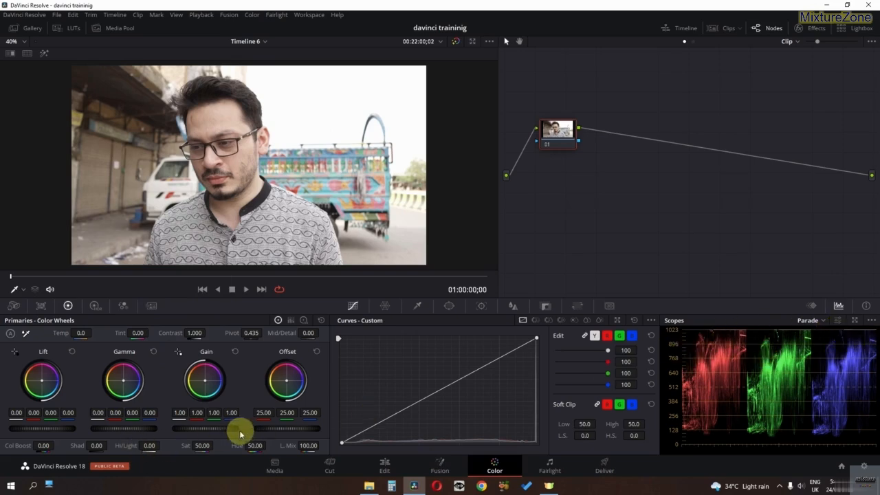
{"action": "left_click_drag", "start_coordinate": [230, 428], "coordinate": [161, 433]}
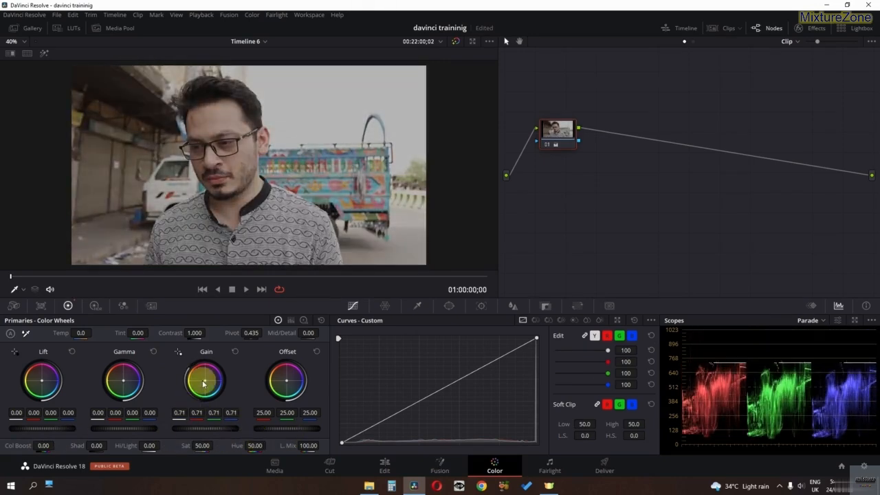
{"action": "mouse_move", "coordinate": [205, 380]}
{"action": "left_mouse_down"}
{"action": "mouse_move", "coordinate": [206, 369]}
{"action": "mouse_move", "coordinate": [215, 387]}
{"action": "left_mouse_up"}
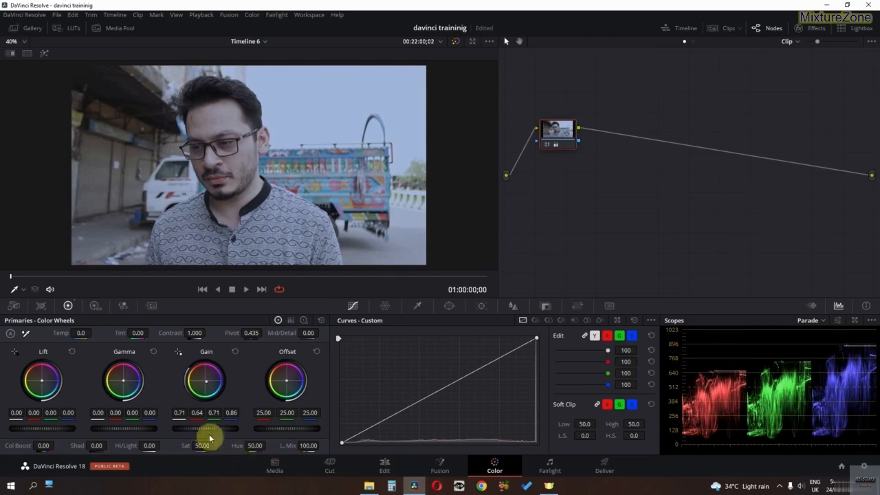
{"action": "left_click_drag", "start_coordinate": [211, 436], "coordinate": [307, 426]}
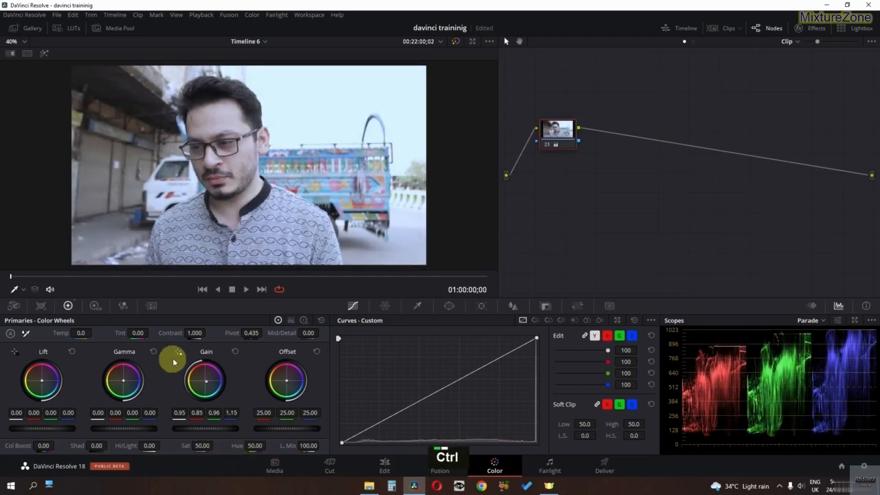
- Toggle the blue-tinted Gain node off and on to compare, and reset the node grade
{"action": "key", "text": "ctrl+d"}
{"action": "key", "text": "ctrl+d"}
{"action": "right_click", "coordinate": [563, 131]}
{"action": "left_click", "coordinate": [571, 142]}
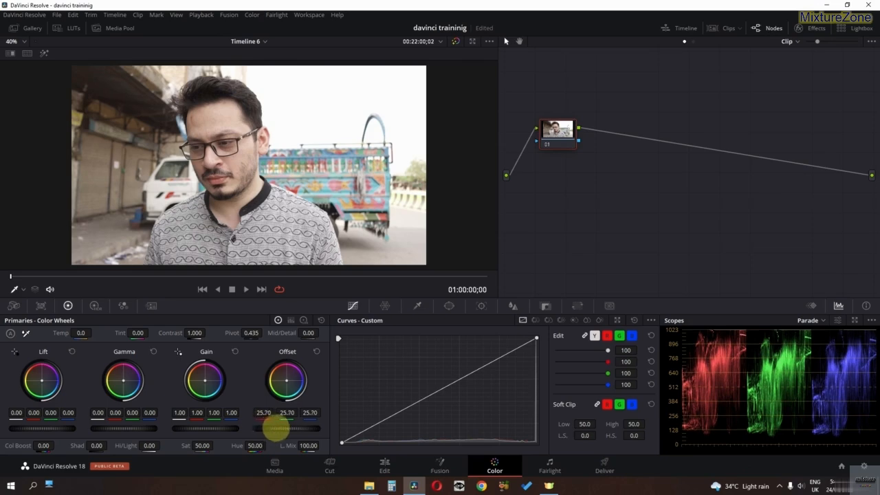
- Raise clip 01's master Offset to 54.30, try another Offset adjustment, and reset the node grade
{"action": "left_click_drag", "start_coordinate": [276, 428], "coordinate": [544, 420]}
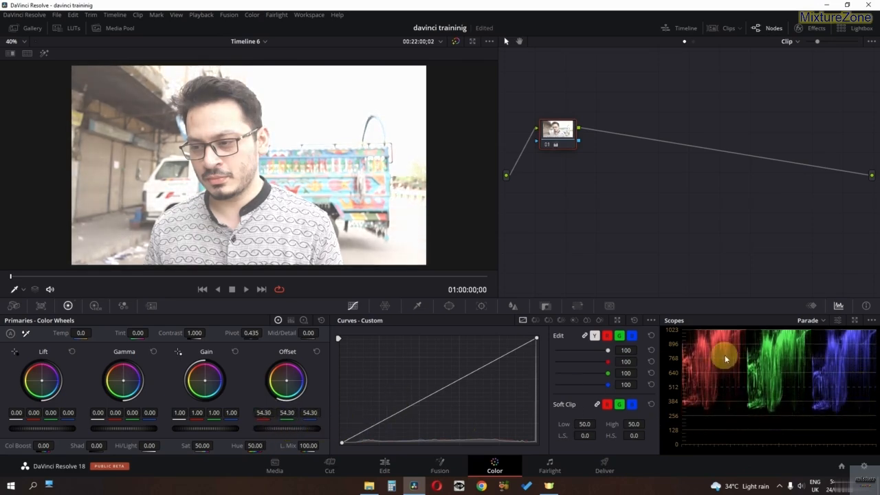
{"action": "mouse_move", "coordinate": [308, 431]}
{"action": "left_mouse_down"}
{"action": "mouse_move", "coordinate": [259, 424]}
{"action": "mouse_move", "coordinate": [79, 268]}
{"action": "mouse_move", "coordinate": [365, 249]}
{"action": "mouse_move", "coordinate": [306, 419]}
{"action": "left_mouse_up"}
{"action": "right_click", "coordinate": [568, 143]}
{"action": "left_click", "coordinate": [599, 146]}
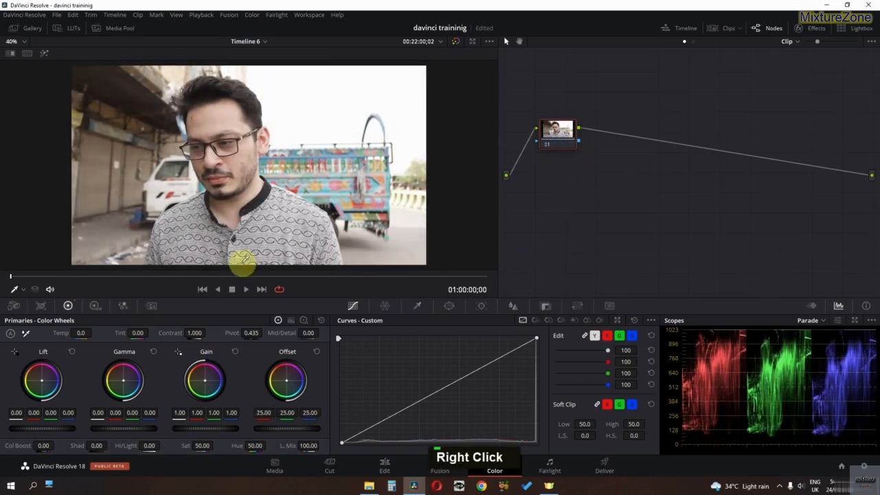
- On the grayscale chart clip, try master Offset at 21.55, and reset the node grade
{"action": "left_click", "coordinate": [261, 289]}
{"action": "left_click_drag", "start_coordinate": [275, 428], "coordinate": [220, 306]}
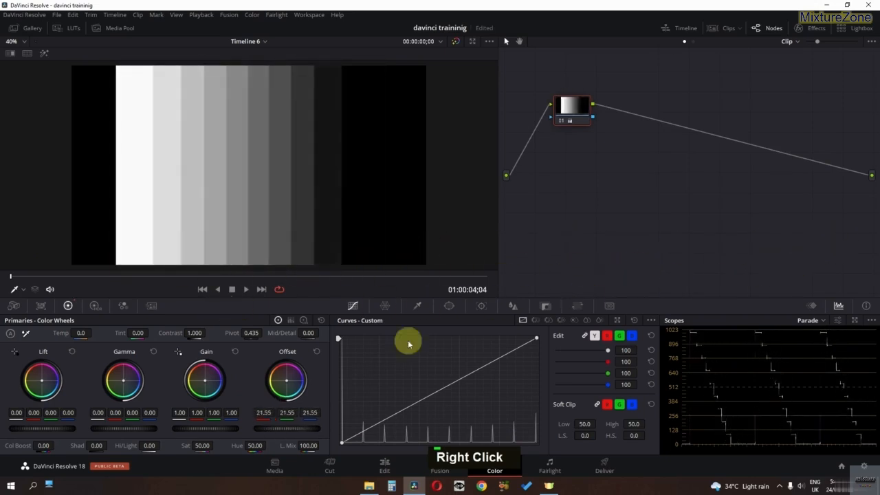
{"action": "right_click", "coordinate": [574, 120]}
{"action": "left_click", "coordinate": [606, 122]}
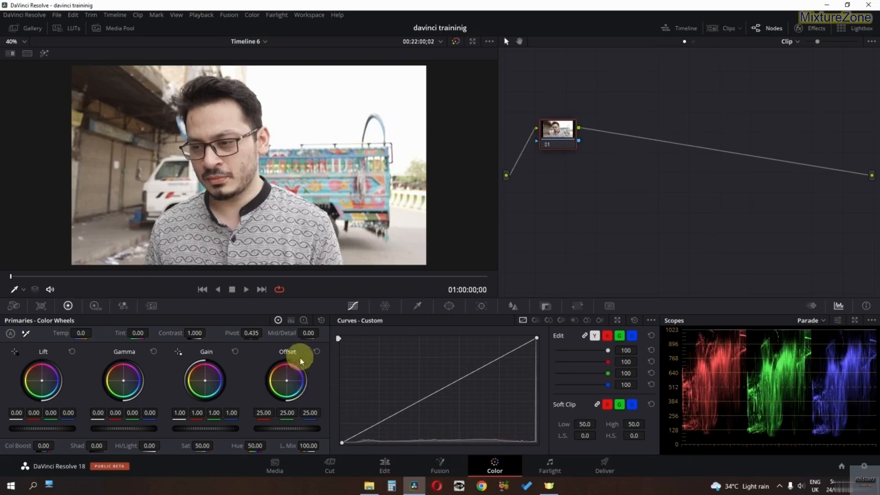
- Switch the primaries to Log wheels, try master Highlights at 0.18, -0.50 and -0.56 on the grayscale chart, and reset the node grade
{"action": "left_click", "coordinate": [303, 321]}
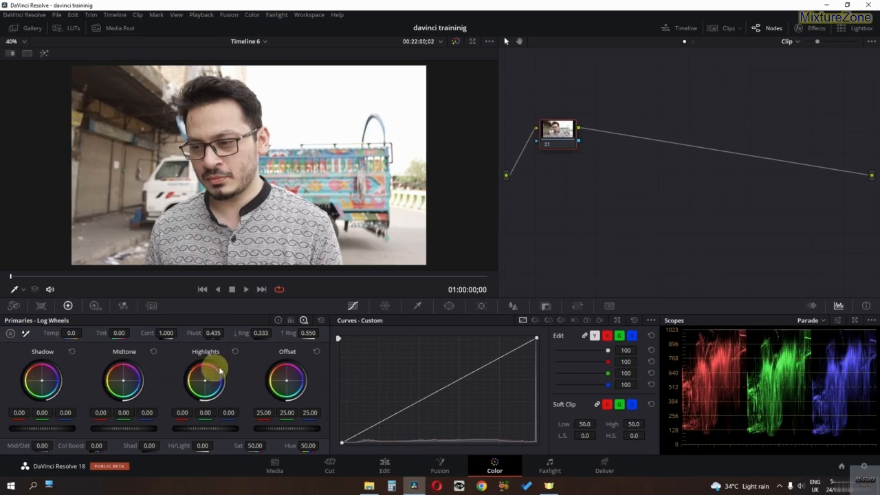
{"action": "left_click", "coordinate": [261, 289]}
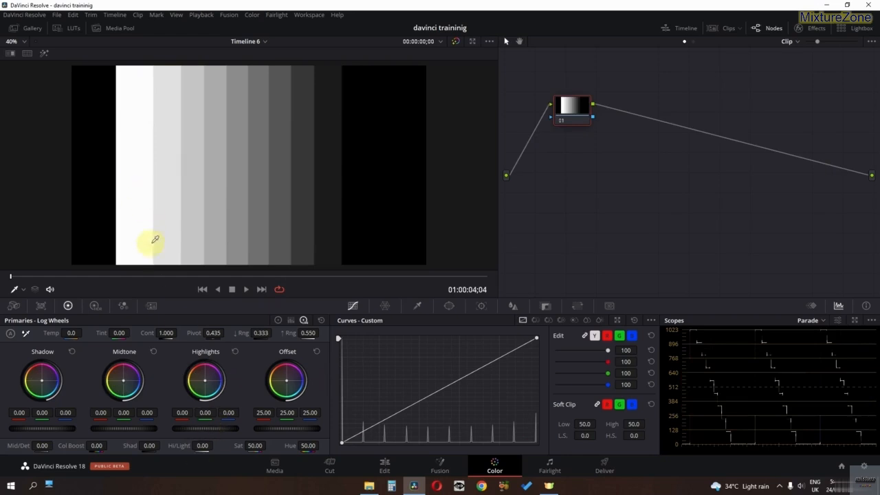
{"action": "left_click_drag", "start_coordinate": [196, 429], "coordinate": [281, 436]}
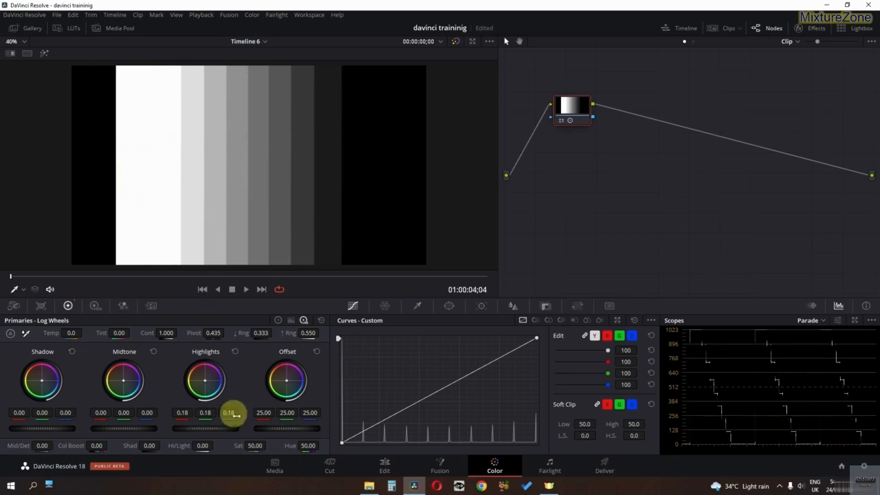
{"action": "left_click_drag", "start_coordinate": [234, 428], "coordinate": [21, 399]}
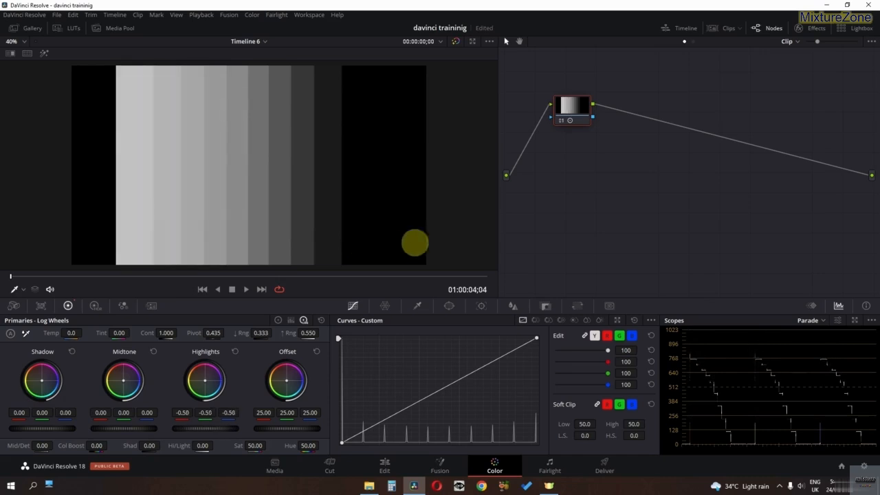
{"action": "left_click_drag", "start_coordinate": [432, 224], "coordinate": [313, 236]}
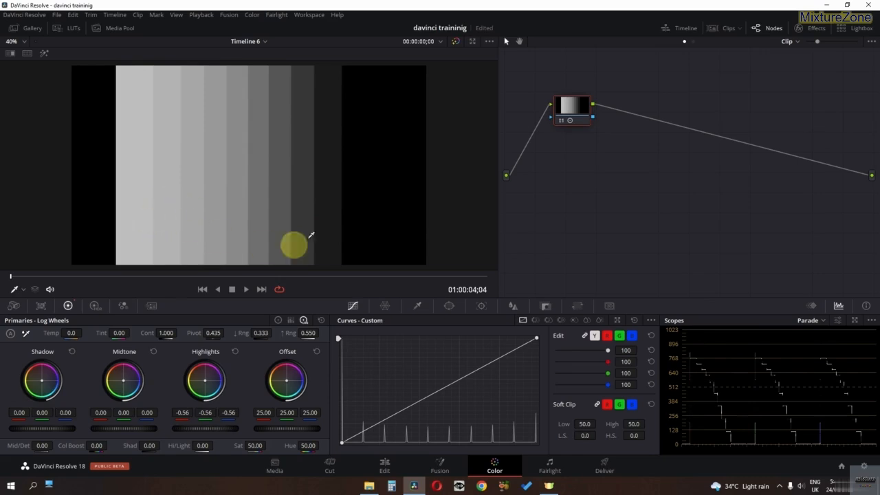
{"action": "right_click", "coordinate": [600, 122]}
{"action": "left_click", "coordinate": [605, 130]}
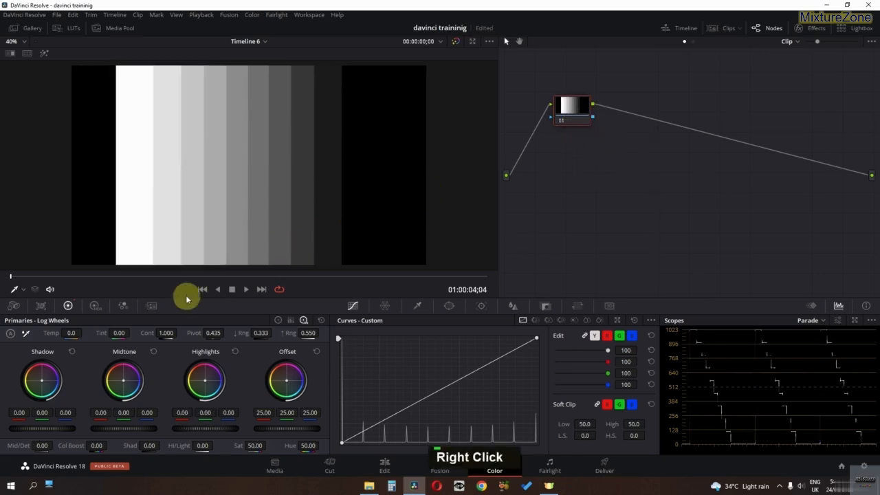
- On the street footage clip, try master Highlights at -0.26 and -0.56, resetting the node grade after each trial
{"action": "left_click", "coordinate": [202, 289]}
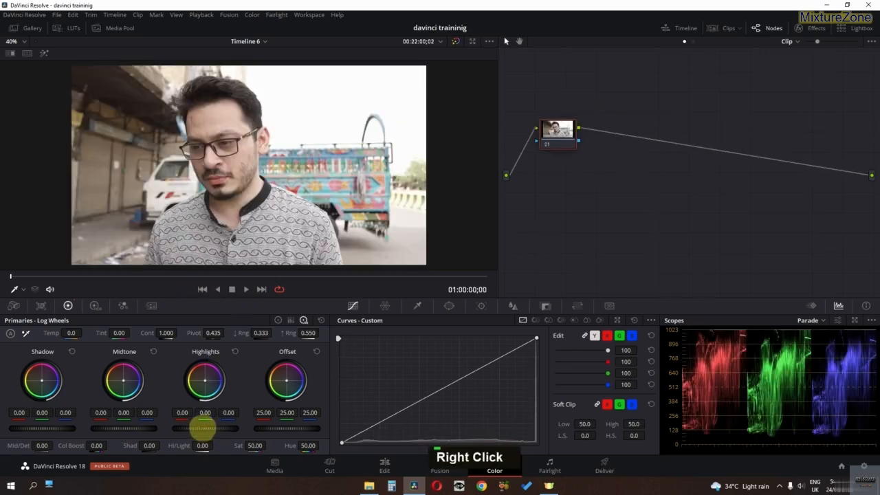
{"action": "left_click_drag", "start_coordinate": [203, 428], "coordinate": [561, 193]}
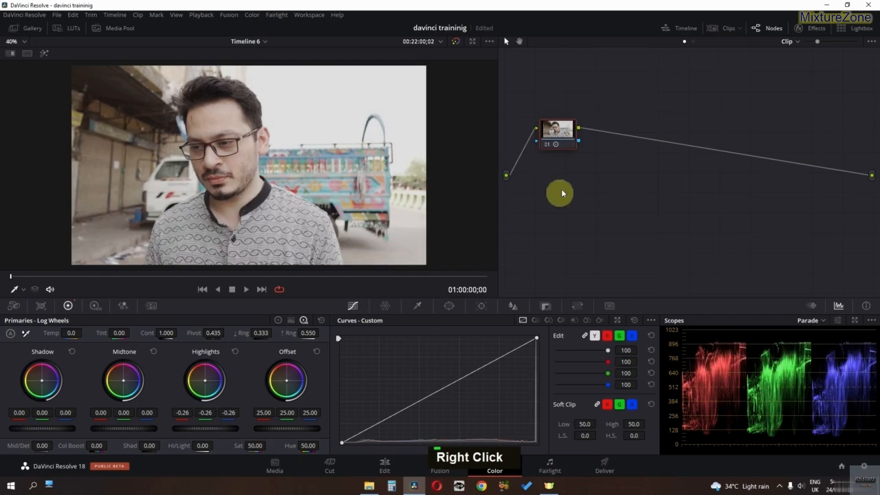
{"action": "right_click", "coordinate": [566, 142]}
{"action": "left_click", "coordinate": [578, 150]}
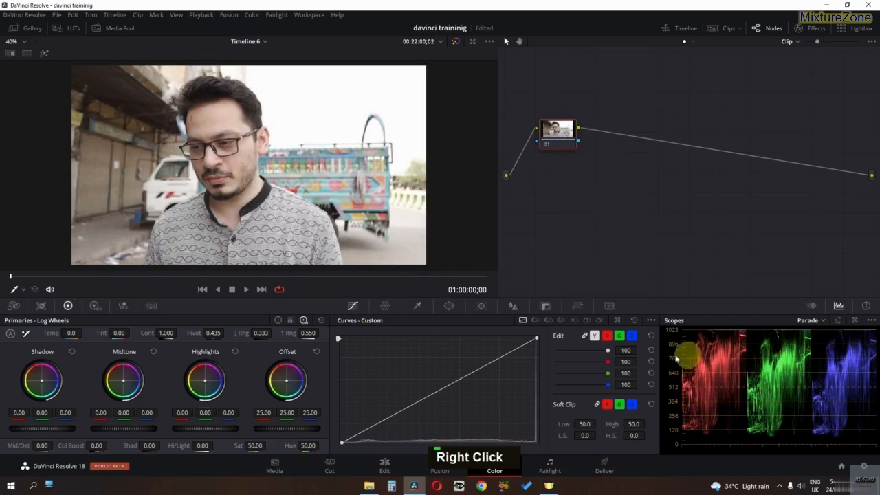
{"action": "left_click_drag", "start_coordinate": [204, 431], "coordinate": [30, 433]}
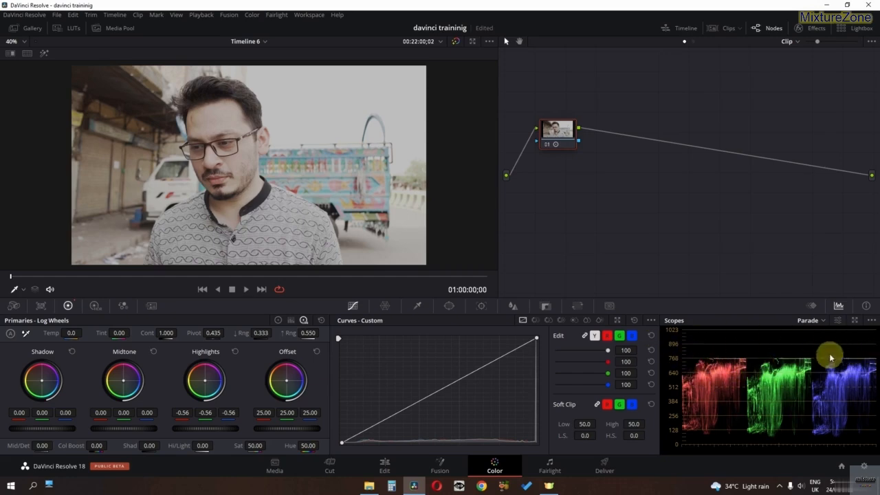
{"action": "left_click_drag", "start_coordinate": [186, 432], "coordinate": [341, 103]}
{"action": "right_click", "coordinate": [568, 134]}
{"action": "left_click", "coordinate": [289, 309]}
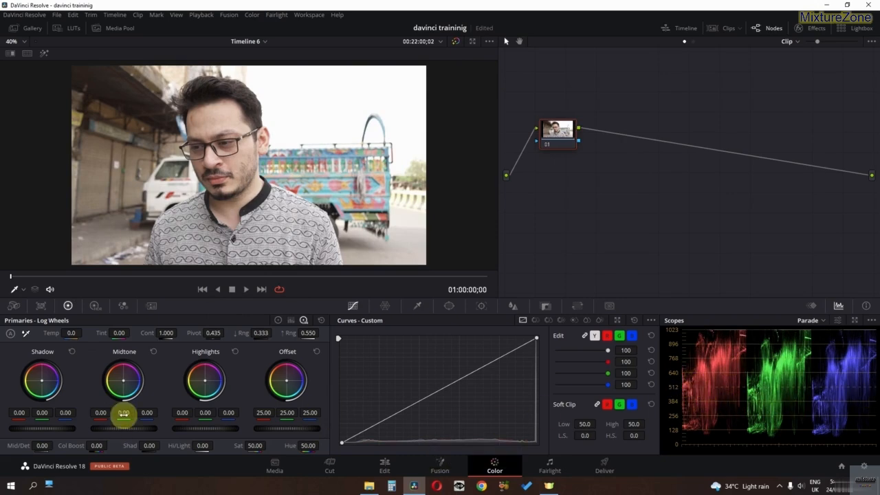
- Try the Log master Midtone at -0.14 on the footage, and reset the node grade
{"action": "left_click_drag", "start_coordinate": [107, 430], "coordinate": [508, 234]}
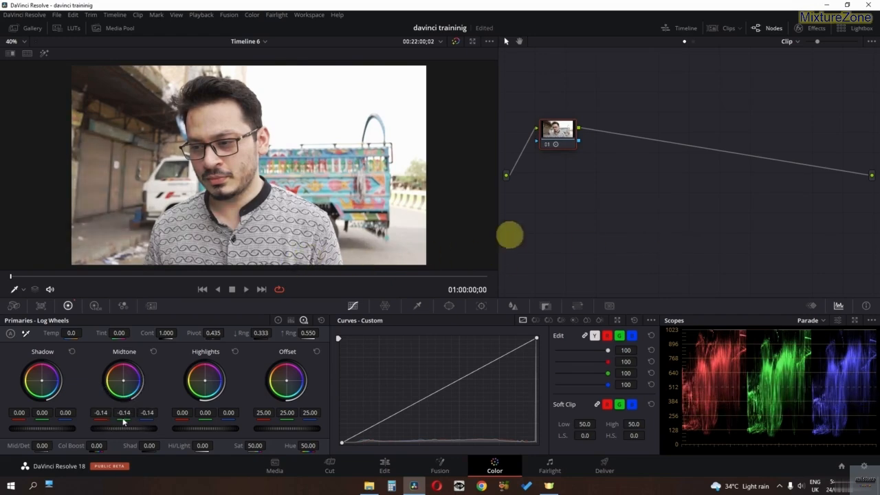
{"action": "right_click", "coordinate": [570, 152]}
{"action": "left_click", "coordinate": [578, 153]}
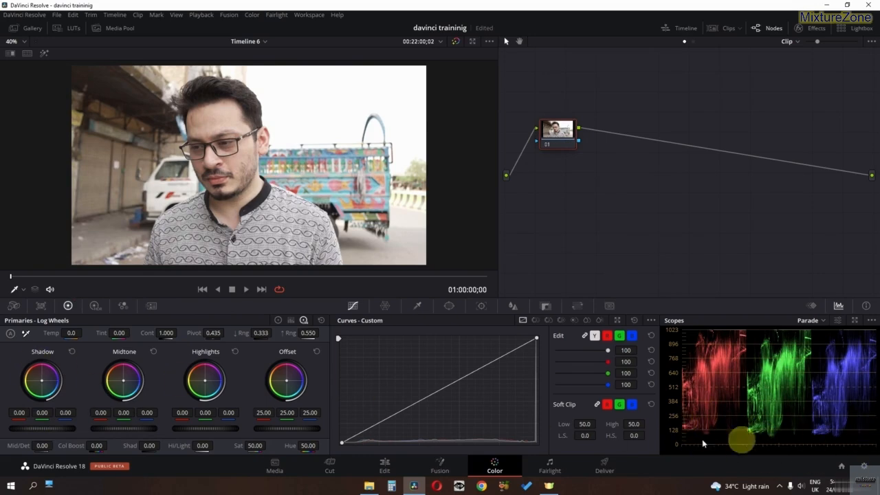
- Try the Log master Shadow at 1.00, 0.17 and -0.73 on the footage, and reset the node grade
{"action": "left_click_drag", "start_coordinate": [33, 431], "coordinate": [309, 418]}
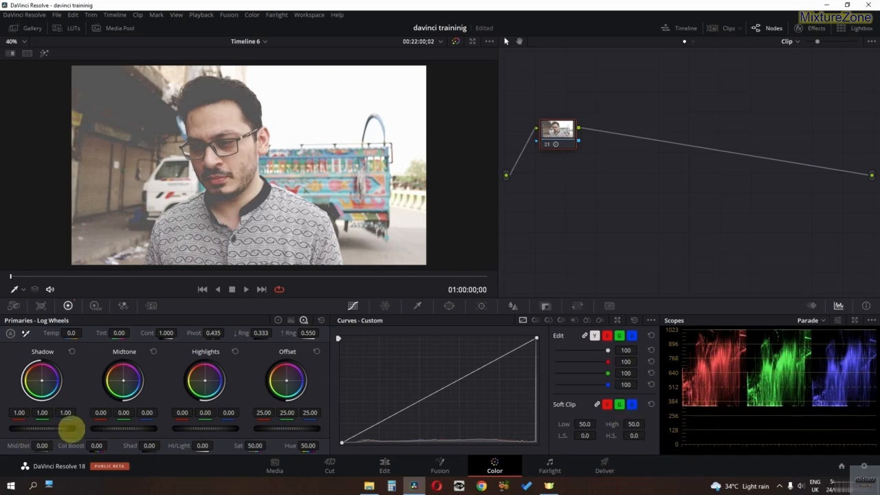
{"action": "left_click_drag", "start_coordinate": [71, 429], "coordinate": [17, 429]}
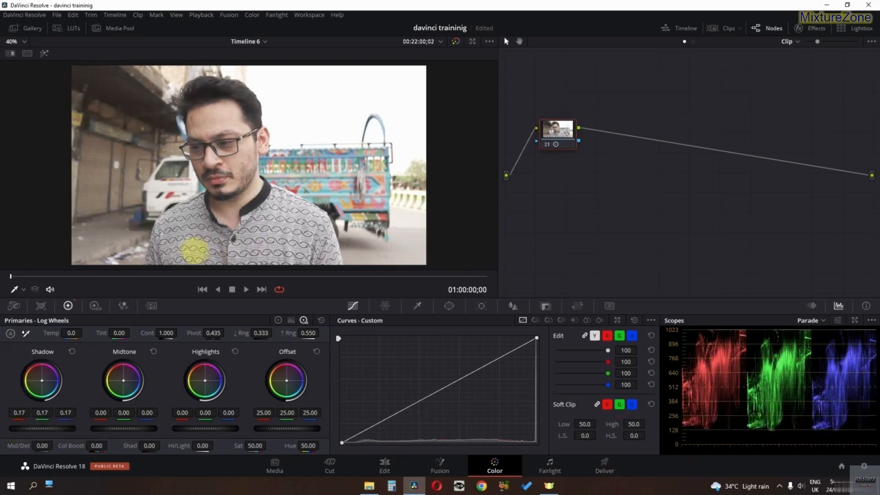
{"action": "left_click_drag", "start_coordinate": [195, 250], "coordinate": [15, 254]}
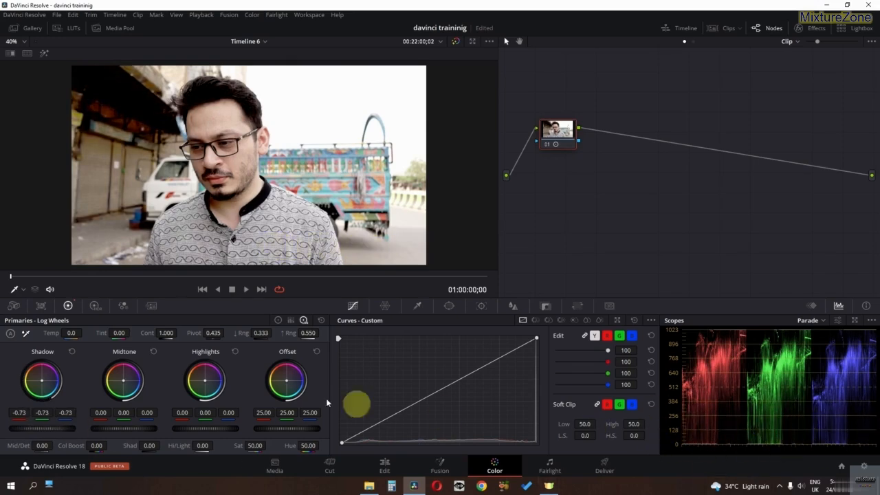
{"action": "right_click", "coordinate": [582, 152]}
{"action": "left_click", "coordinate": [586, 183]}
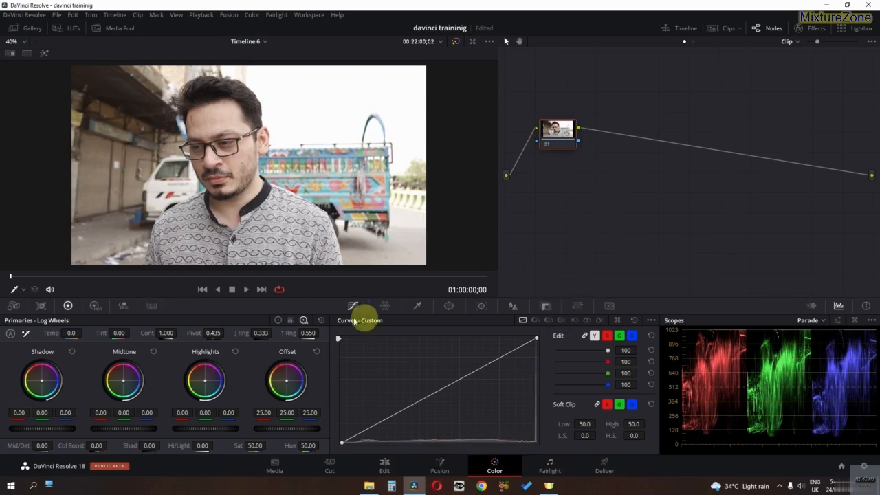
- Switch the primaries back to Color Wheels, try the automatic color balance with a before/after comparison, and reset the node grade
{"action": "left_click", "coordinate": [279, 321]}
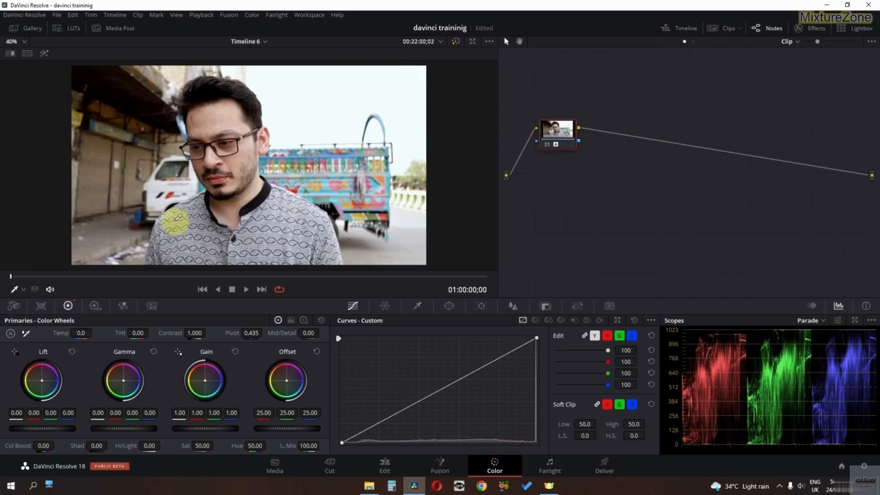
{"action": "key", "text": "ctrl+d"}
{"action": "key", "text": "ctrl+d"}
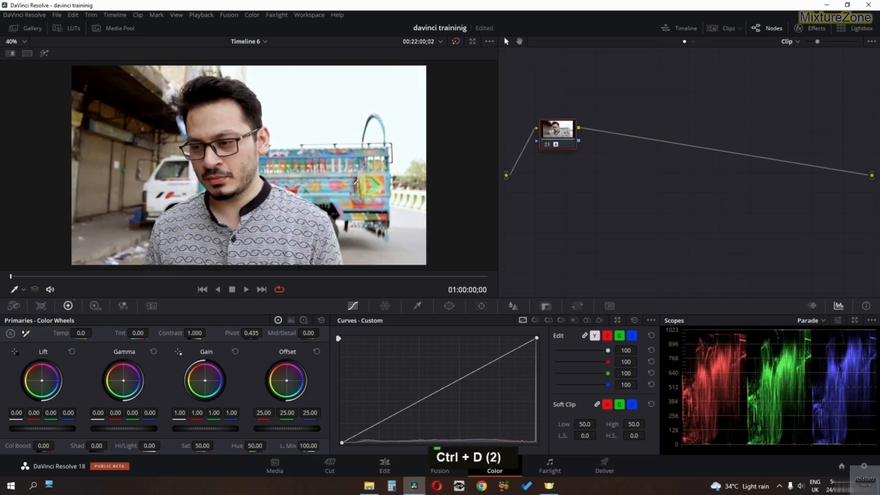
{"action": "right_click", "coordinate": [565, 134]}
{"action": "left_click", "coordinate": [581, 141]}
- Try the white balance picker on the man's forehead and on the white sky, and reset the node grade
{"action": "scroll", "coordinate": [406, 248], "scroll_direction": "up", "scroll_amount": 1}
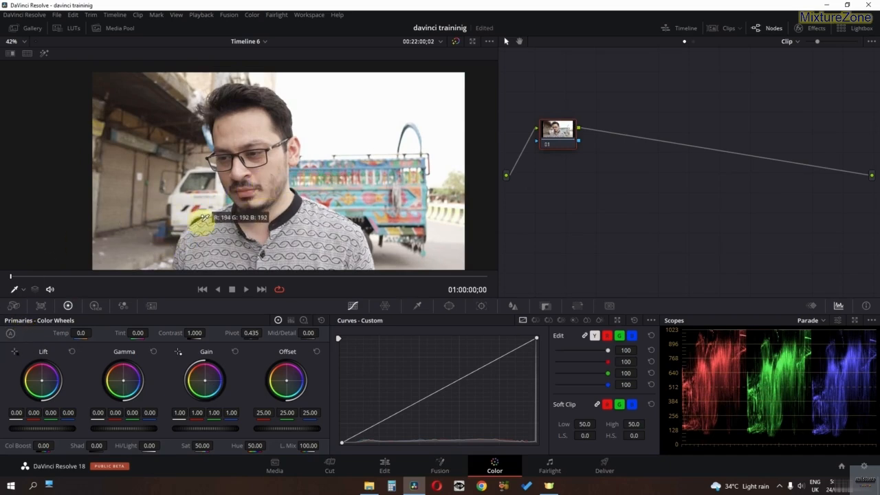
{"action": "left_click", "coordinate": [259, 126]}
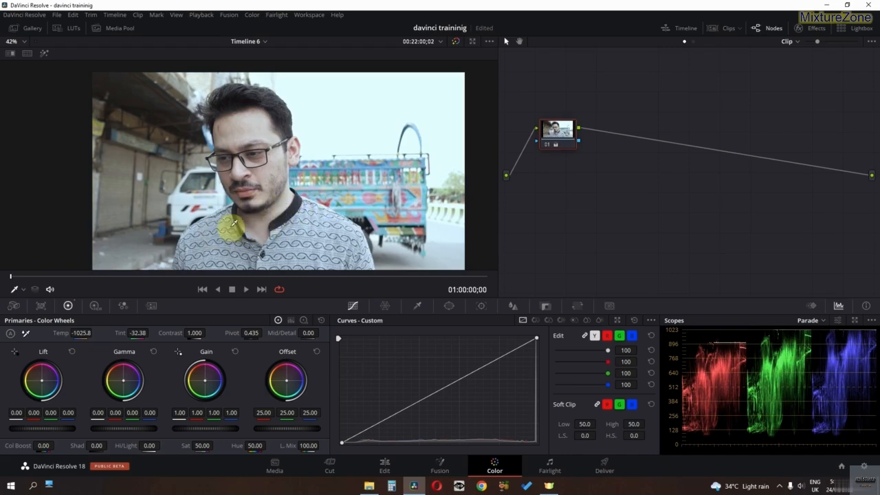
{"action": "left_click", "coordinate": [25, 335]}
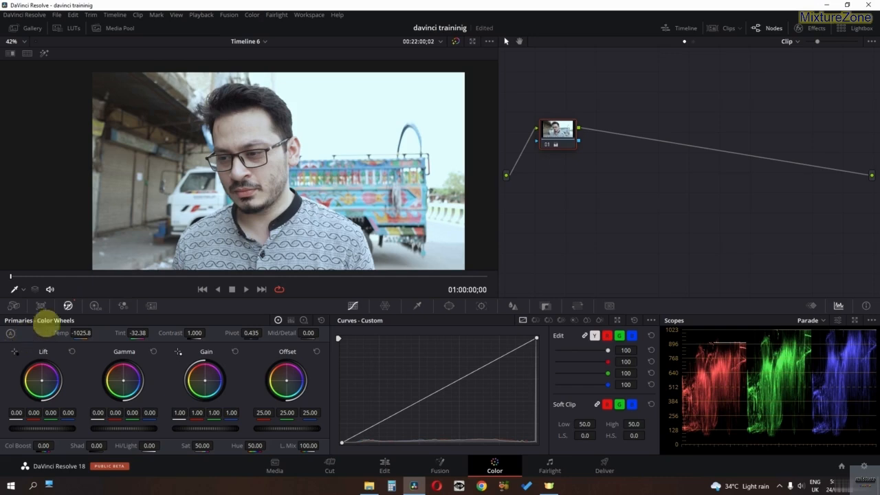
{"action": "left_click", "coordinate": [329, 134]}
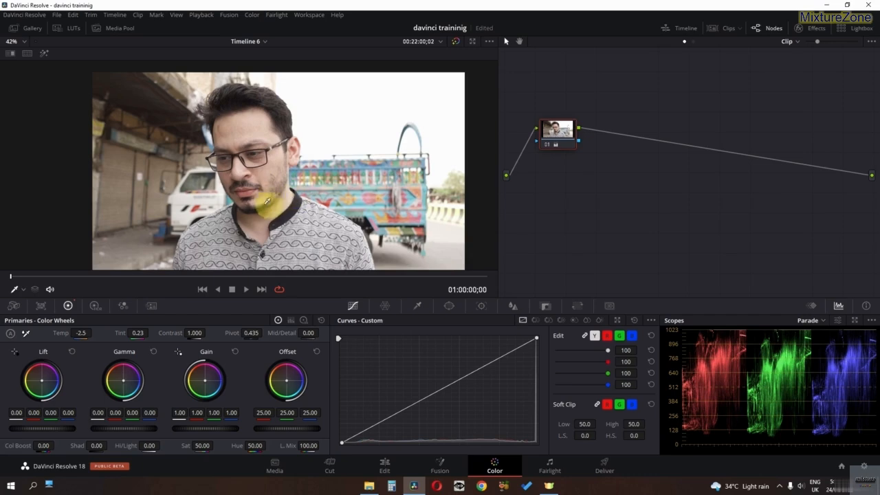
{"action": "right_click", "coordinate": [576, 162]}
{"action": "left_click", "coordinate": [579, 161]}
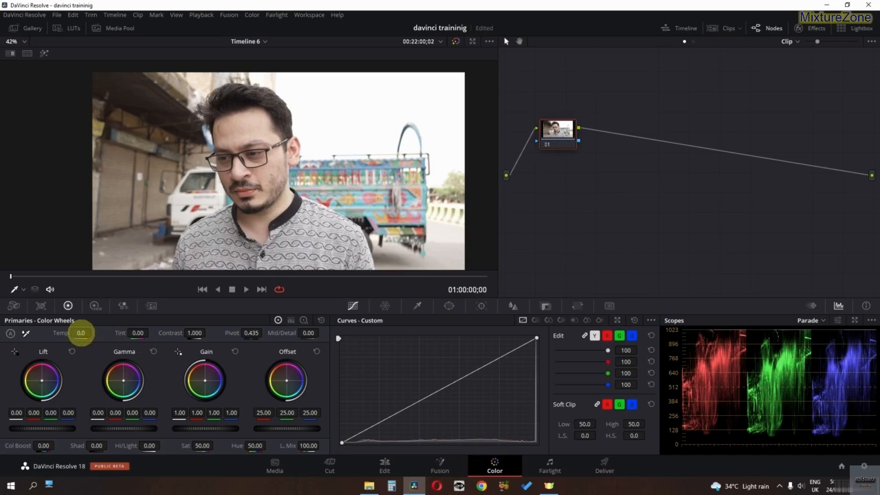
- Try cooling the footage with Temp at -4000.0, and reset the node grade
{"action": "left_click_drag", "start_coordinate": [80, 332], "coordinate": [10, 344]}
{"action": "left_click_drag", "start_coordinate": [426, 248], "coordinate": [315, 259]}
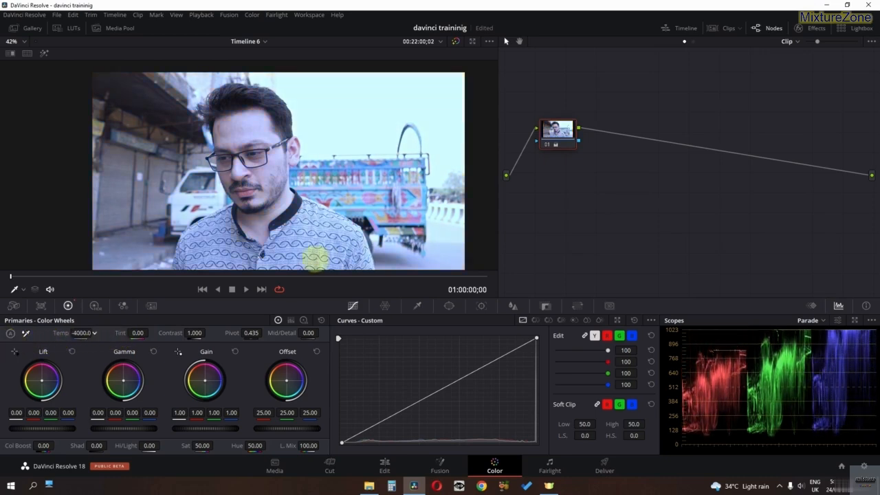
{"action": "right_click", "coordinate": [558, 133]}
{"action": "left_click", "coordinate": [586, 166]}
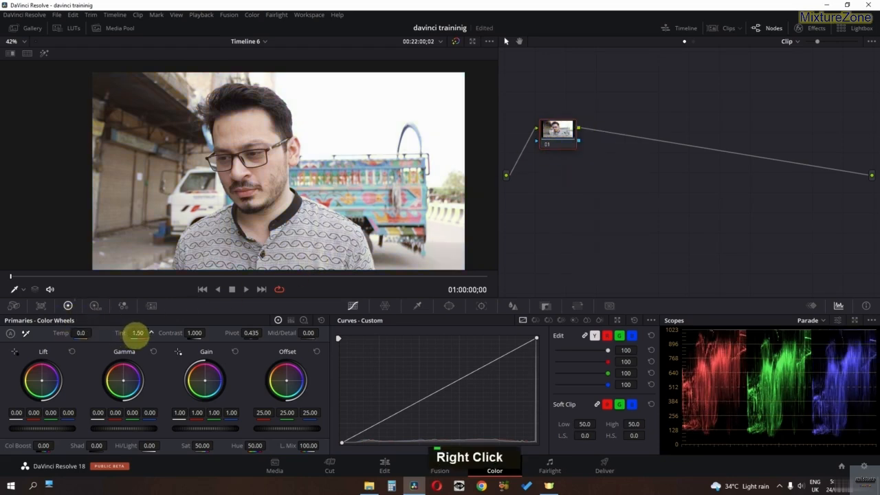
- Try Tint at 100.00 and -100.00, combine the latter with Temp at -690.0, and reset the node grade
{"action": "left_click_drag", "start_coordinate": [138, 332], "coordinate": [208, 335]}
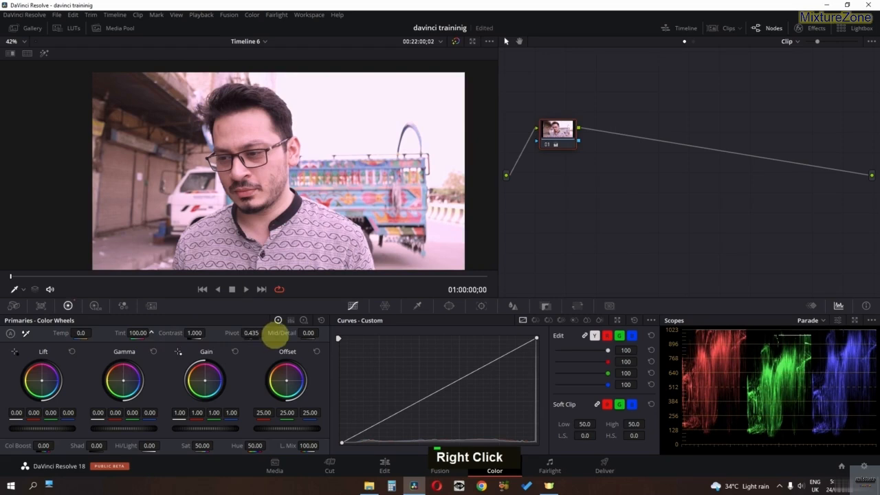
{"action": "left_click_drag", "start_coordinate": [275, 334], "coordinate": [64, 334]}
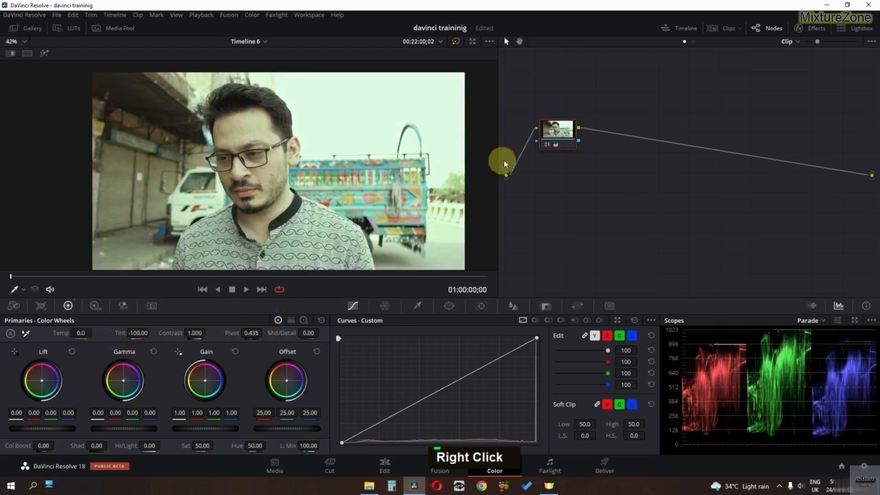
{"action": "left_click_drag", "start_coordinate": [78, 334], "coordinate": [60, 342]}
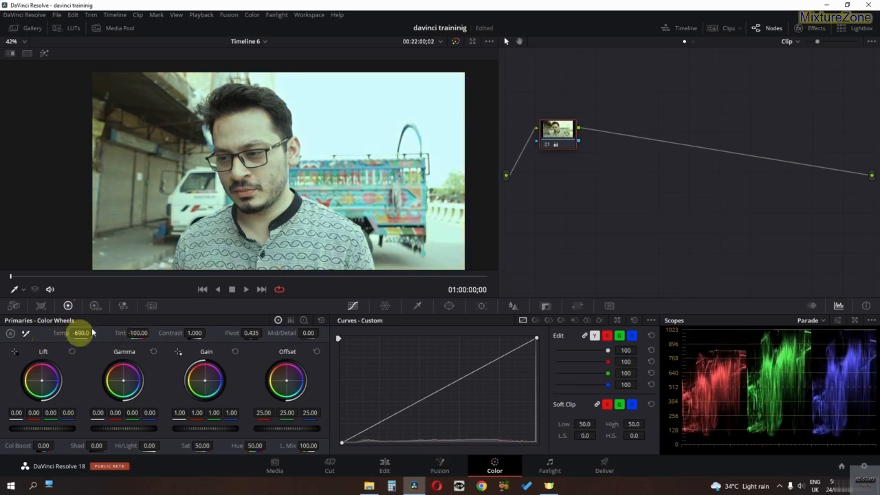
{"action": "right_click", "coordinate": [559, 129]}
{"action": "left_click", "coordinate": [568, 137]}
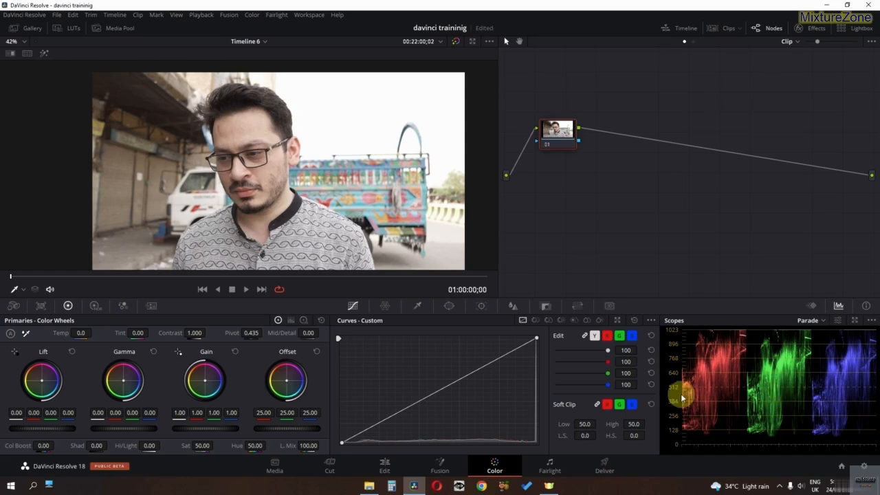
- Try the primaries' Contrast at 1.050, and reset the node grade
{"action": "left_click_drag", "start_coordinate": [226, 337], "coordinate": [73, 339]}
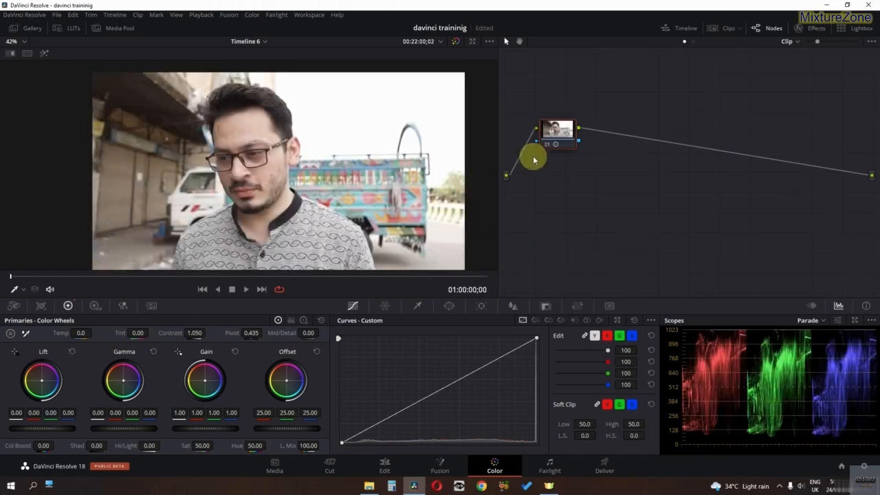
{"action": "right_click", "coordinate": [560, 137]}
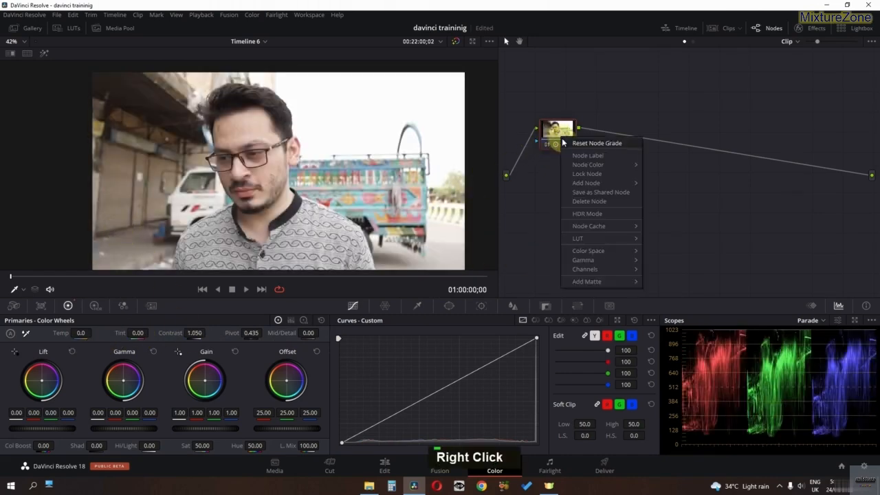
{"action": "left_click", "coordinate": [570, 143]}
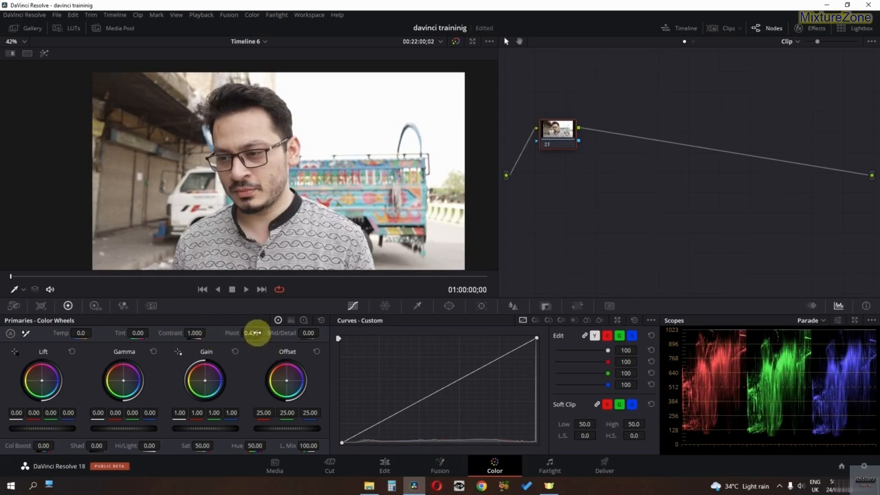
- Try Contrast at 1.262 with Pivot at 0.089, toggle the node to compare, and reset its grade
{"action": "left_click_drag", "start_coordinate": [194, 332], "coordinate": [252, 345]}
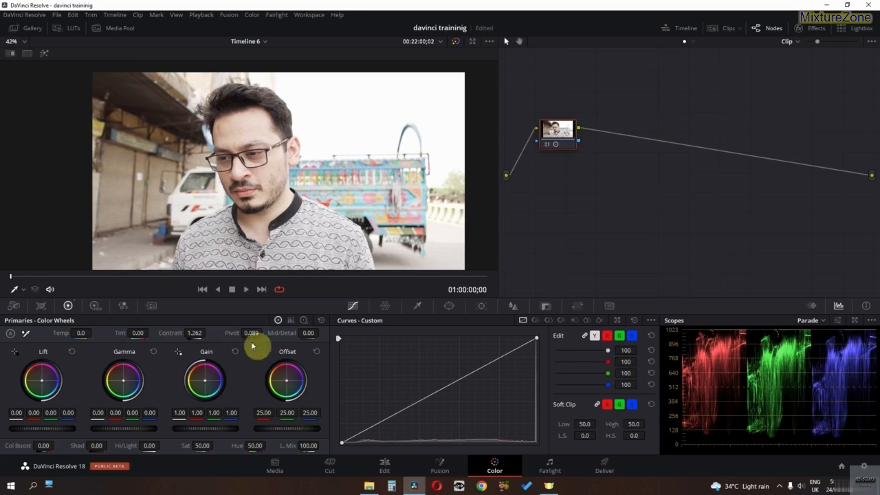
{"action": "key", "text": "ctrl+d"}
{"action": "key", "text": "ctrl+d"}
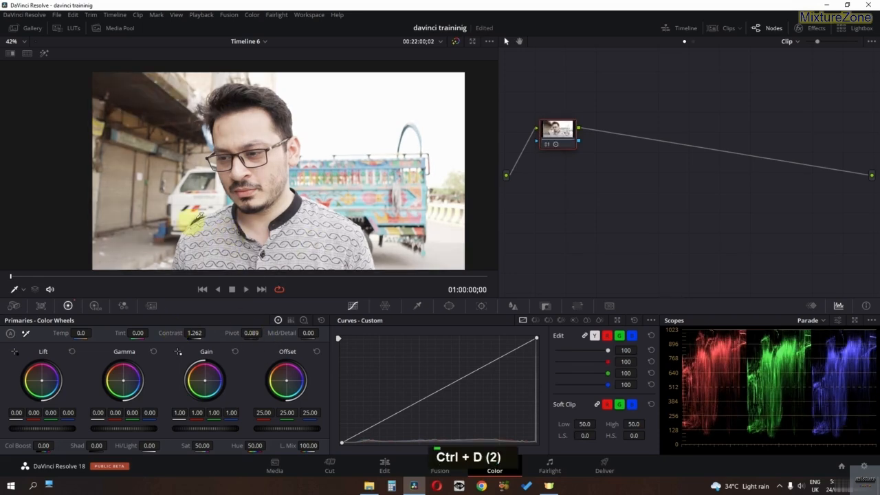
{"action": "right_click", "coordinate": [564, 134]}
{"action": "left_click", "coordinate": [597, 139]}
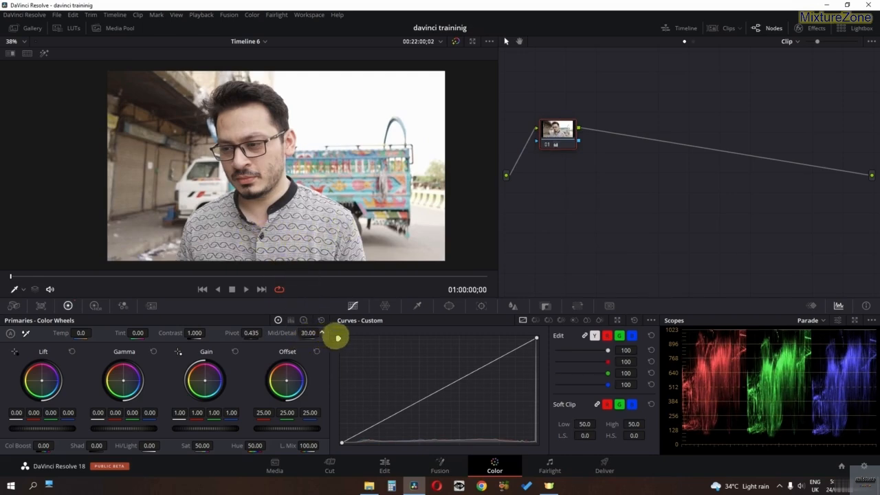
- Inspect the face up close with Mid/Detail at 42.00, lower Mid/Detail to -100.00, and toggle the node off and on to compare
{"action": "scroll", "coordinate": [275, 226], "scroll_direction": "up", "scroll_amount": 3}
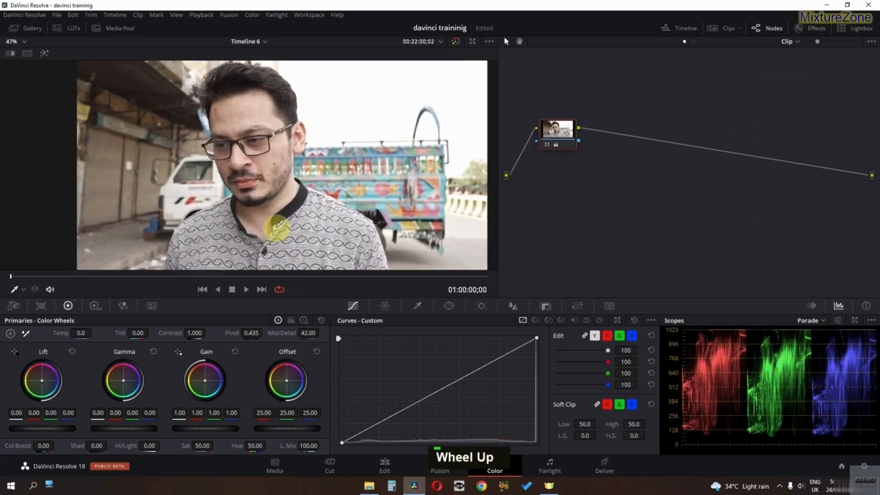
{"action": "scroll", "coordinate": [261, 207], "scroll_direction": "up", "scroll_amount": 5}
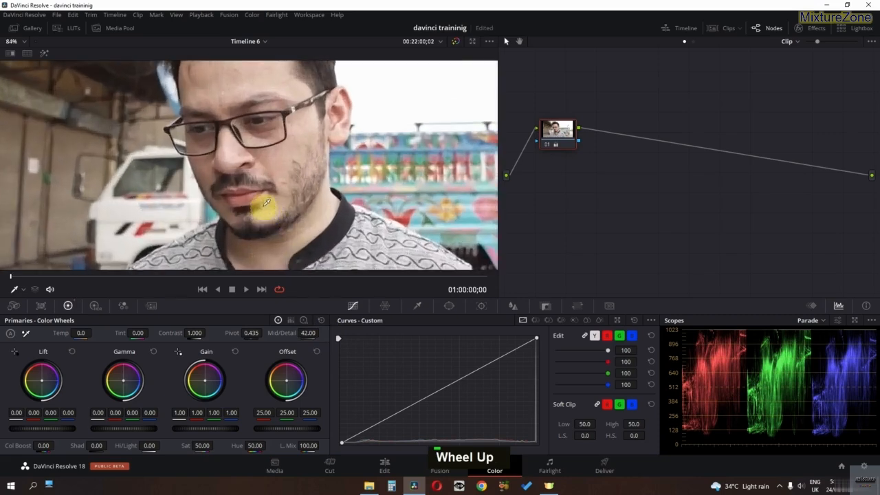
{"action": "middle_click", "coordinate": [257, 197]}
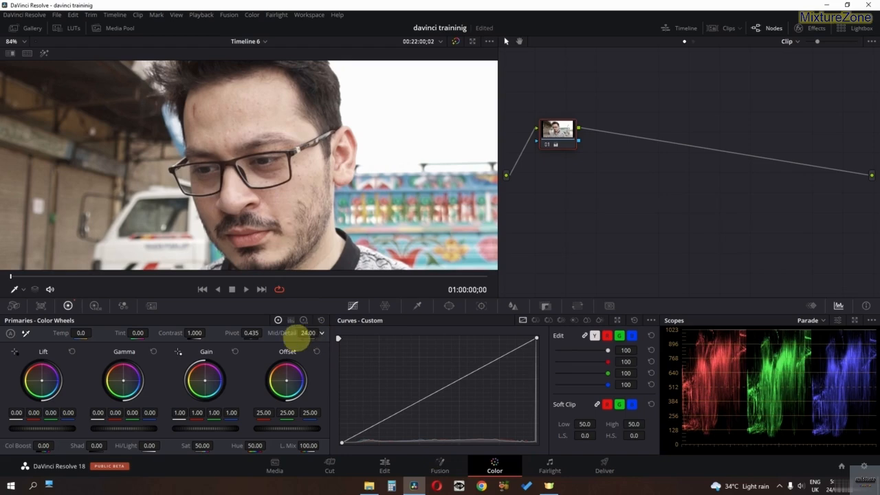
{"action": "left_click_drag", "start_coordinate": [281, 334], "coordinate": [112, 332]}
{"action": "scroll", "coordinate": [337, 200], "scroll_direction": "down", "scroll_amount": 4}
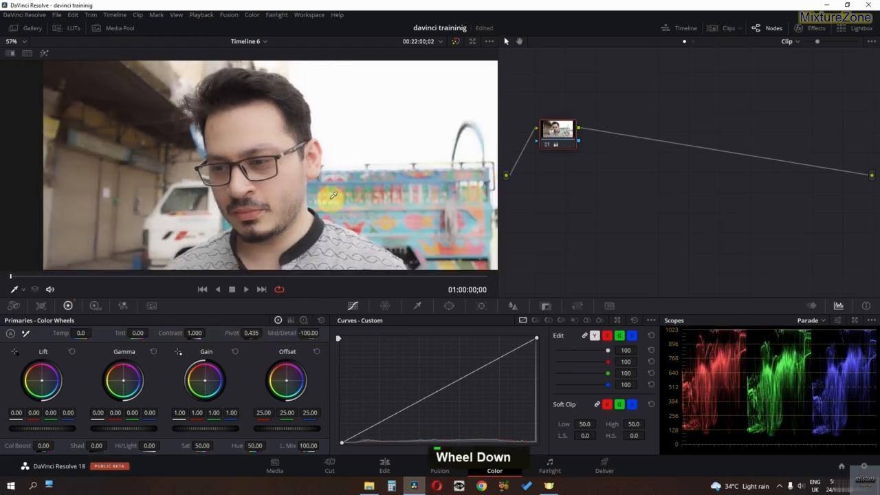
{"action": "key", "text": "ctrl+d"}
{"action": "key", "text": "ctrl+d"}
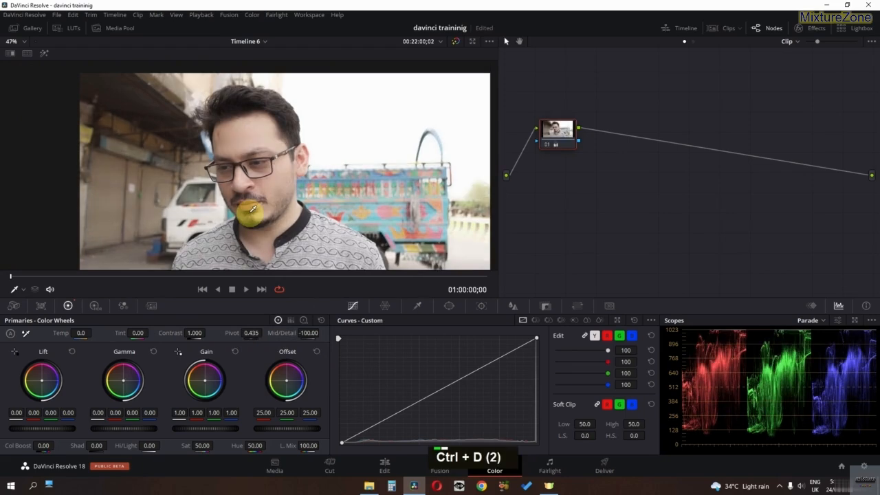
- Reset the node's grade, and raise its Col Boost to 100.00
{"action": "right_click", "coordinate": [551, 140]}
{"action": "left_click", "coordinate": [570, 142]}
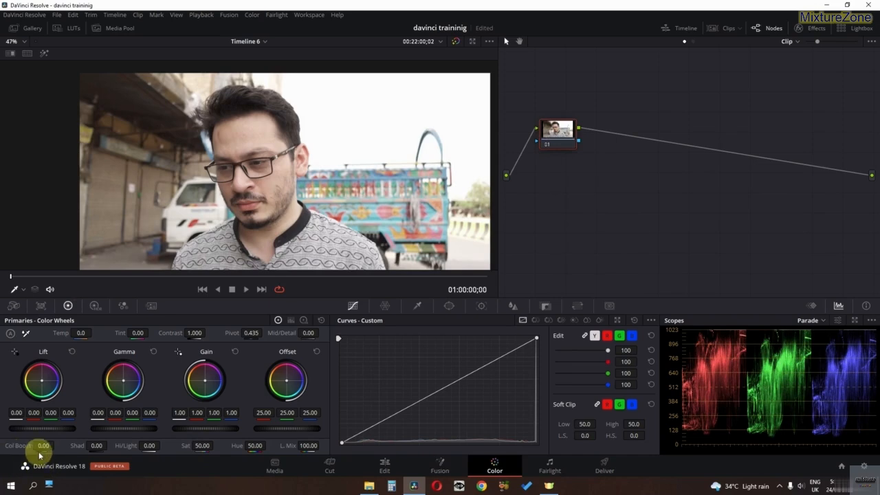
{"action": "left_click_drag", "start_coordinate": [42, 445], "coordinate": [379, 444]}
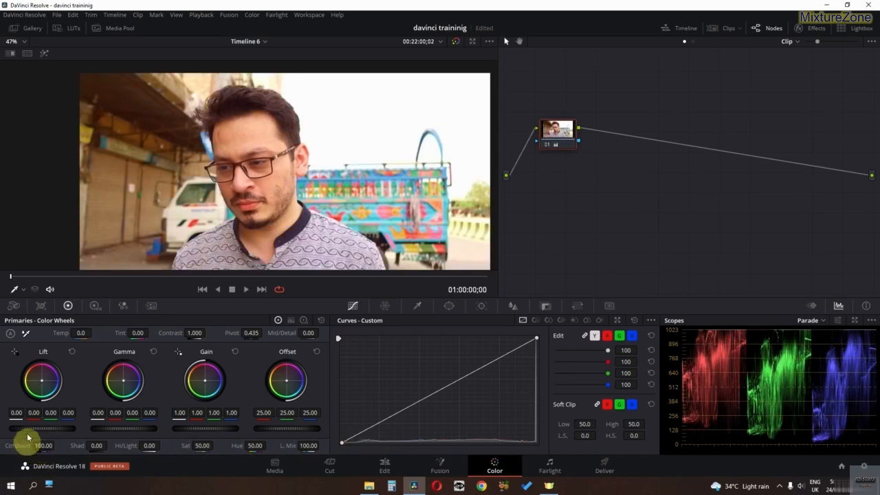
- Add a serial node after the first one, and set its Sat to 100.00
{"action": "right_click", "coordinate": [562, 144]}
{"action": "mouse_move", "coordinate": [606, 188]}
{"action": "left_click", "coordinate": [670, 190]}
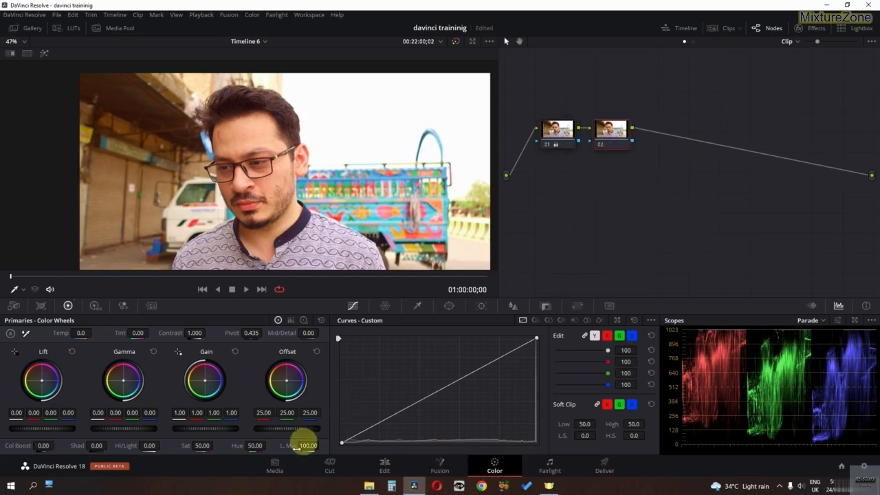
{"action": "left_click_drag", "start_coordinate": [194, 445], "coordinate": [511, 448]}
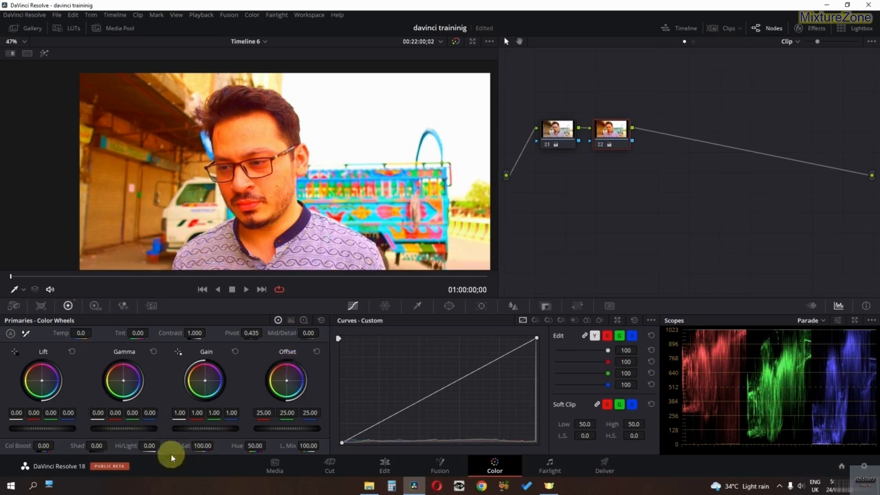
- Label the second node "Sat" and the first node "Boost"
{"action": "right_click", "coordinate": [618, 139]}
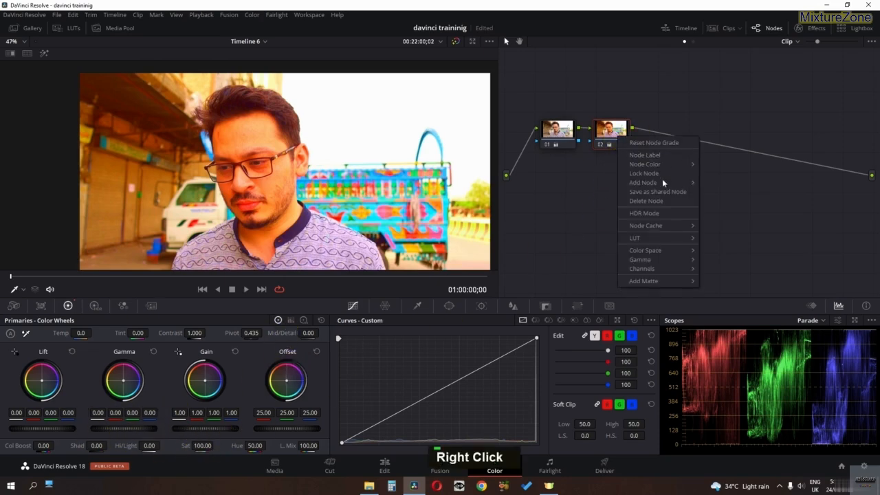
{"action": "mouse_move", "coordinate": [659, 181]}
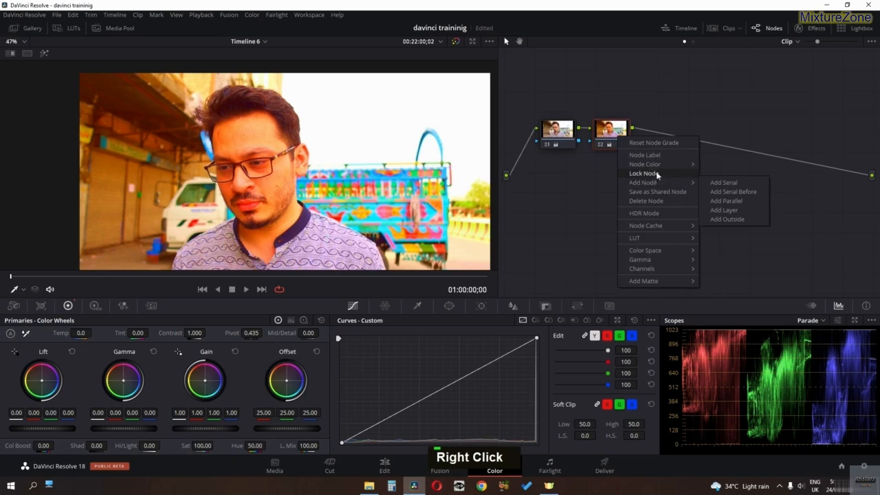
{"action": "left_click", "coordinate": [654, 158]}
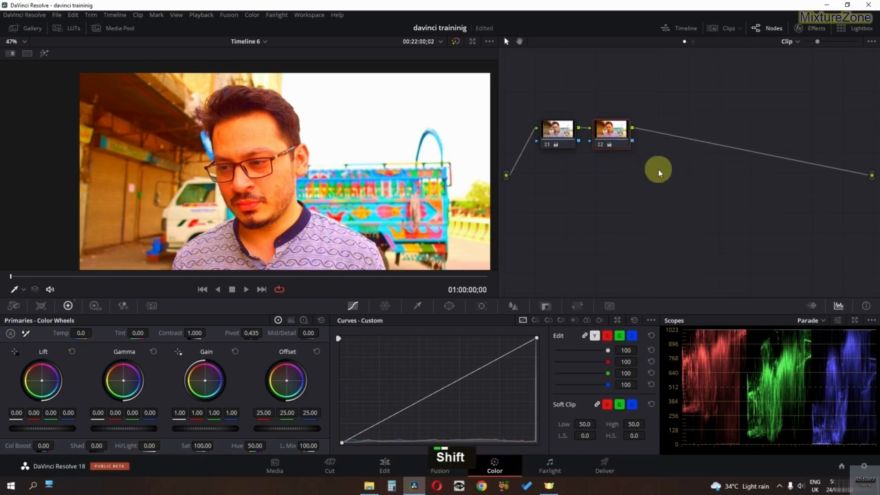
{"action": "type", "text": "Sat"}
{"action": "right_click", "coordinate": [550, 135]}
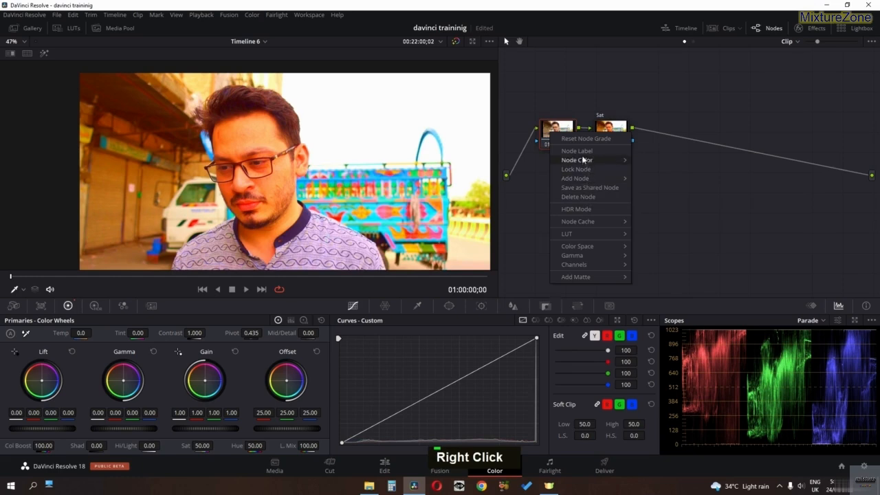
{"action": "left_click", "coordinate": [581, 151]}
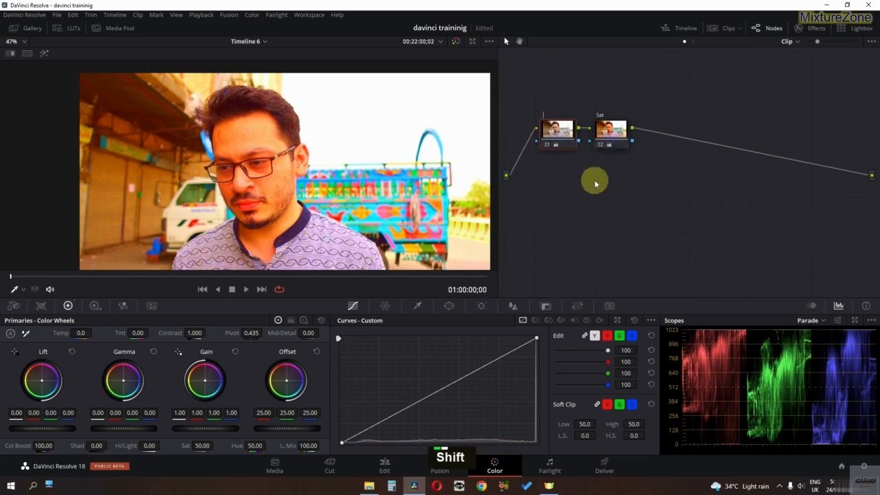
{"action": "type", "text": "Boost"}
{"action": "key", "text": "Return"}
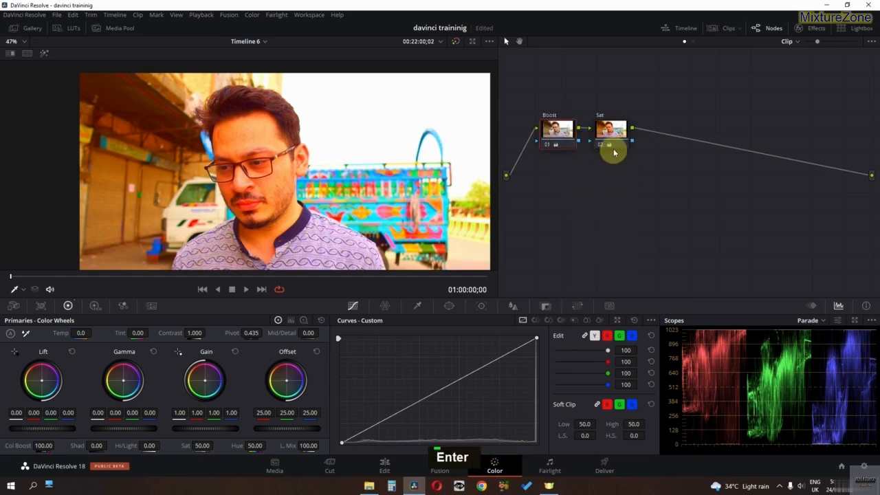
- Toggle the Sat and Boost nodes to compare their separate effects on the image
{"action": "key", "text": "ctrl+d"}
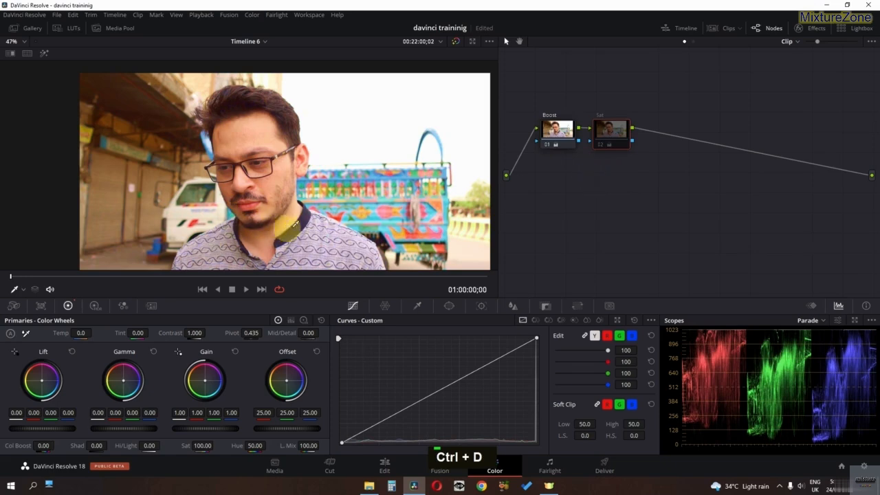
{"action": "left_click", "coordinate": [556, 131]}
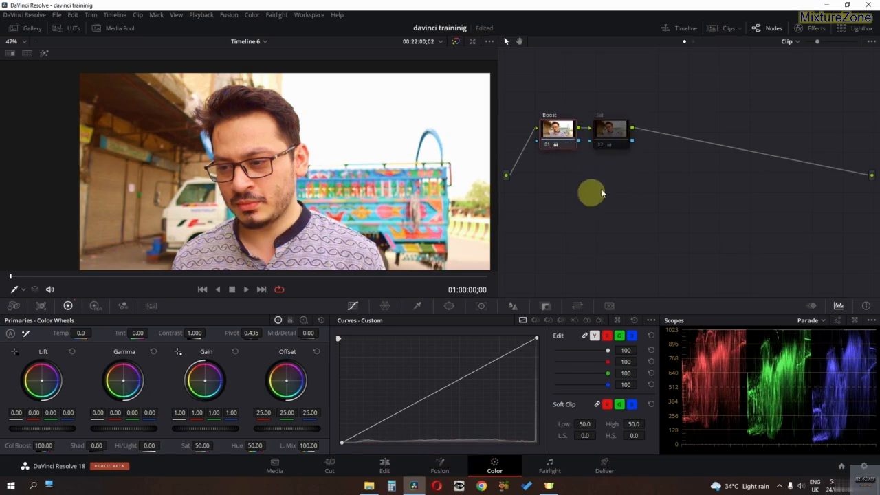
{"action": "key", "text": "ctrl+d"}
{"action": "key", "text": "ctrl+d"}
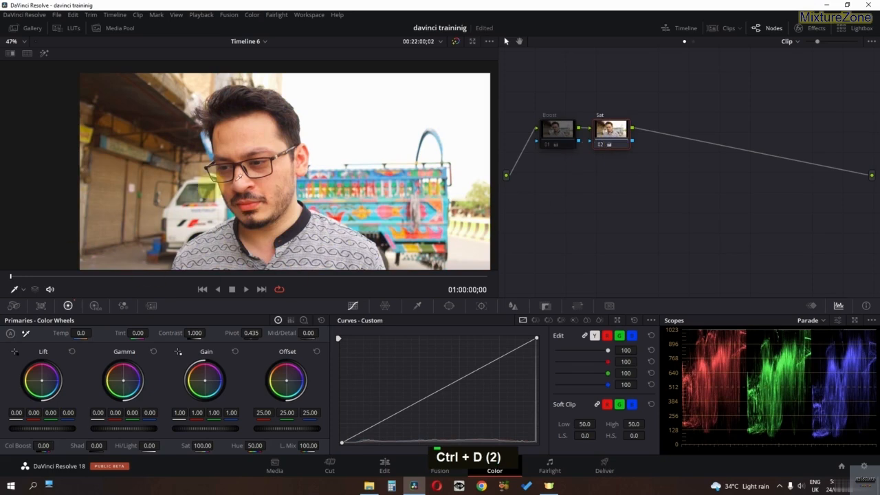
- Place the Sat node below the Boost node, and alternate which of the two is enabled to compare skin and background colors
{"action": "left_click_drag", "start_coordinate": [619, 141], "coordinate": [591, 210]}
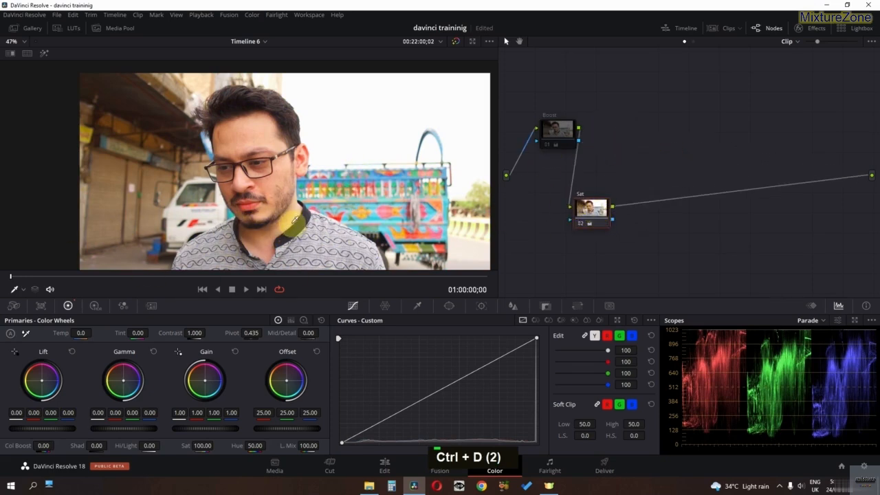
{"action": "key", "text": "ctrl+d"}
{"action": "left_click", "coordinate": [565, 144]}
{"action": "key", "text": "ctrl+d"}
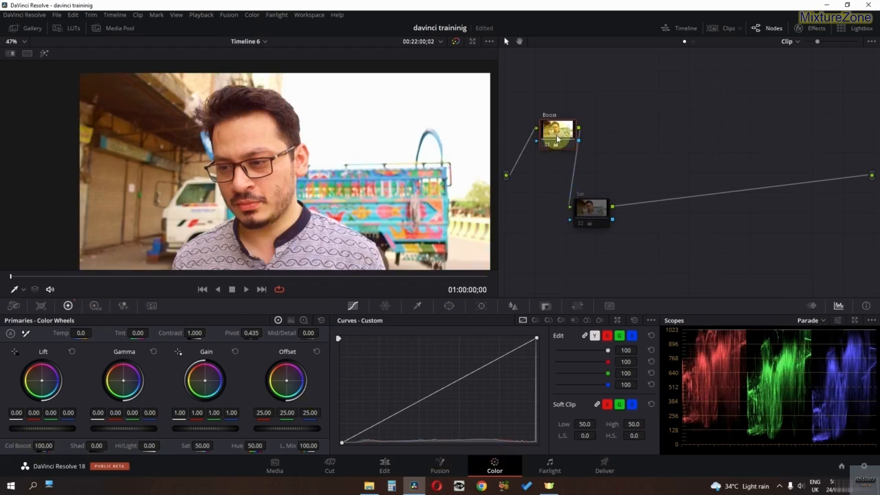
{"action": "key", "text": "ctrl+d"}
{"action": "left_click", "coordinate": [592, 208]}
{"action": "key", "text": "ctrl+d"}
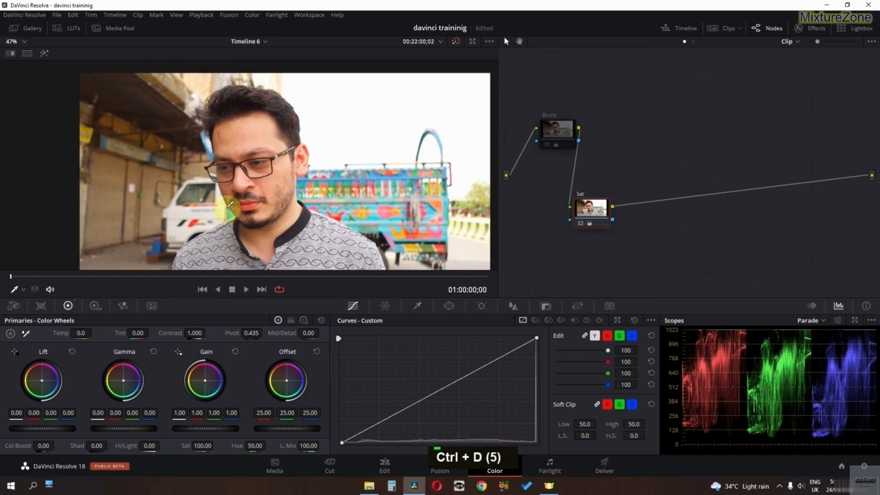
{"action": "scroll", "coordinate": [230, 204], "scroll_direction": "down", "scroll_amount": 1}
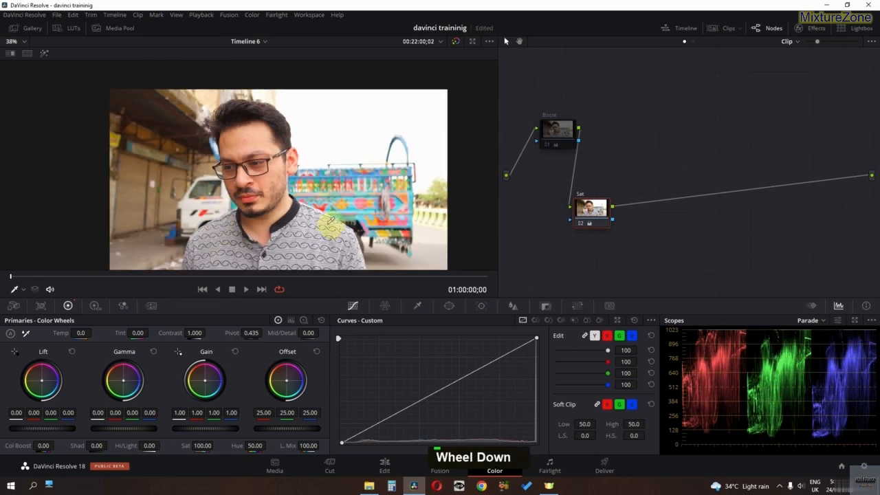
{"action": "scroll", "coordinate": [248, 221], "scroll_direction": "up", "scroll_amount": 1}
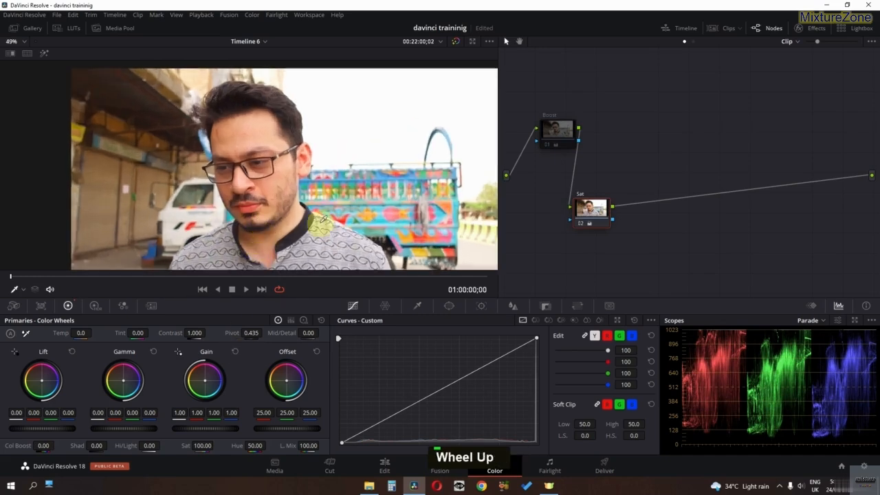
{"action": "key", "text": "ctrl+d"}
{"action": "left_click", "coordinate": [552, 133]}
{"action": "key", "text": "ctrl+d"}
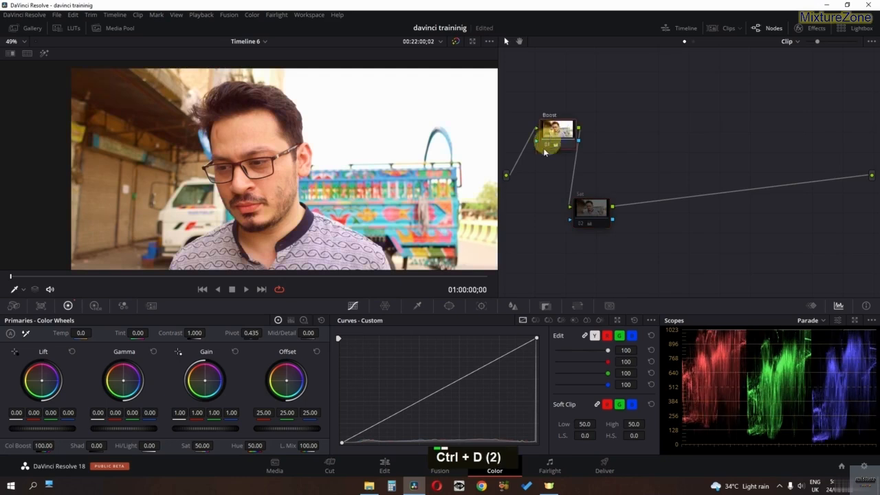
- Reset the Boost node's grade, and delete the Sat node
{"action": "right_click", "coordinate": [562, 132]}
{"action": "left_click", "coordinate": [576, 202]}
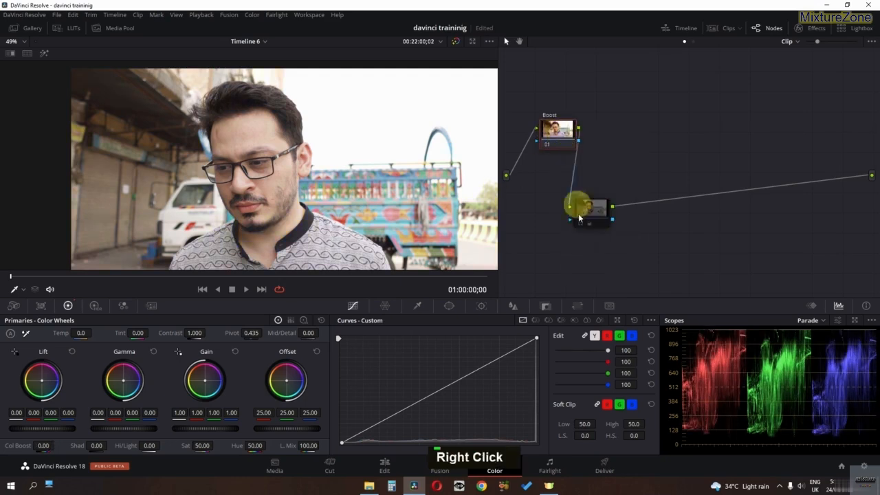
{"action": "left_click", "coordinate": [591, 220]}
{"action": "key", "text": "Delete"}
- Remove the "Boost" label from the remaining node
{"action": "right_click", "coordinate": [553, 130]}
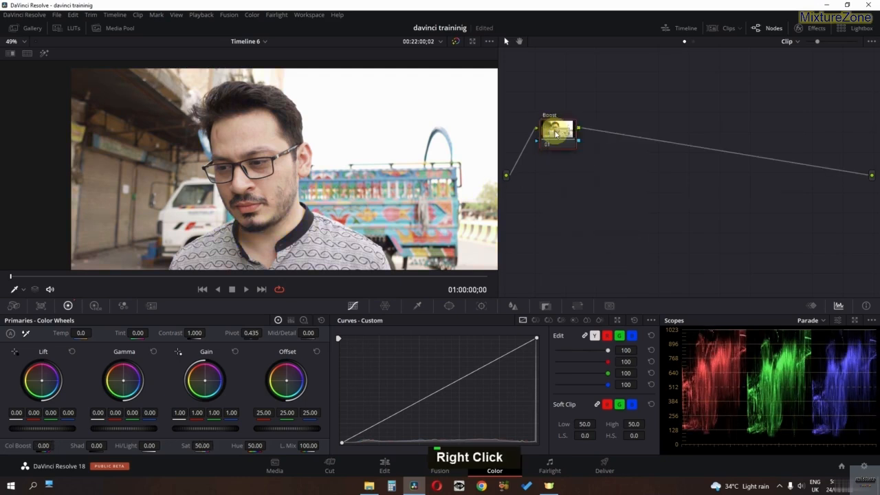
{"action": "key", "text": "BackSpace"}
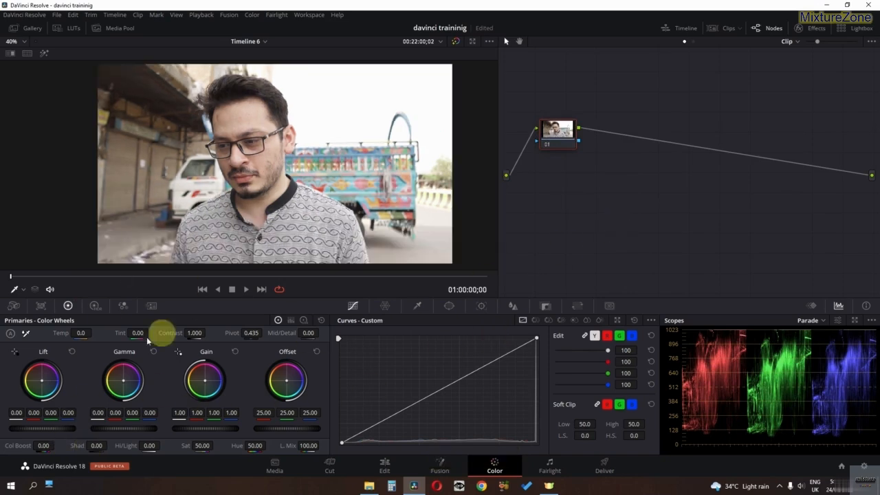
- Try the primaries' Shad at 99.50 and at -100.00, and reset the node grade
{"action": "left_click_drag", "start_coordinate": [97, 446], "coordinate": [236, 442]}
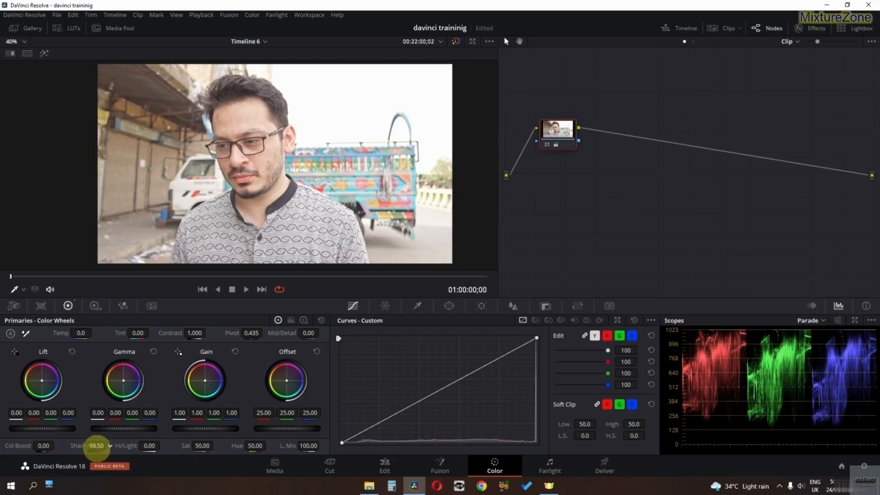
{"action": "left_click_drag", "start_coordinate": [96, 446], "coordinate": [5, 447]}
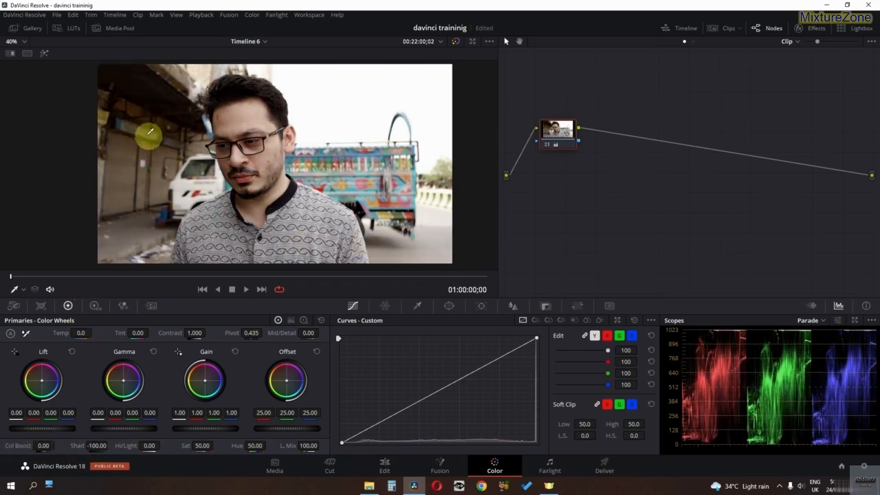
{"action": "right_click", "coordinate": [557, 135]}
{"action": "left_click", "coordinate": [596, 142]}
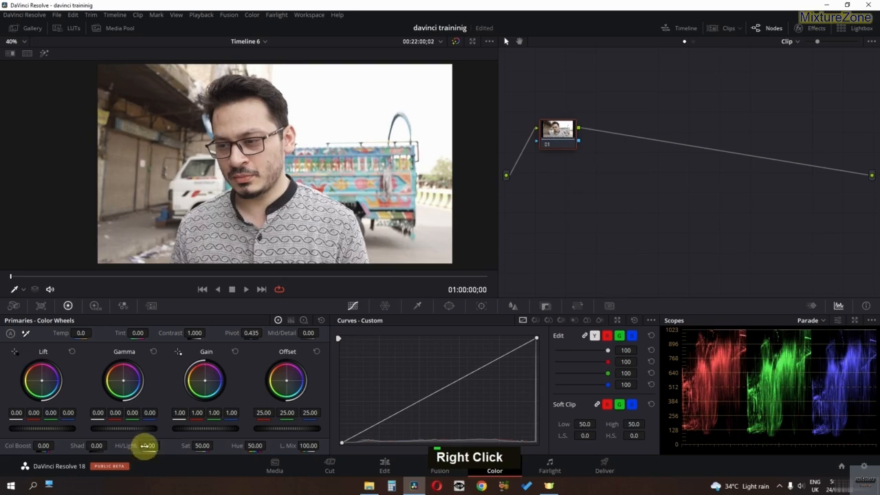
- Try the primaries' Hi/Light at -100.00, and reset the node grade
{"action": "left_click_drag", "start_coordinate": [149, 446], "coordinate": [97, 437]}
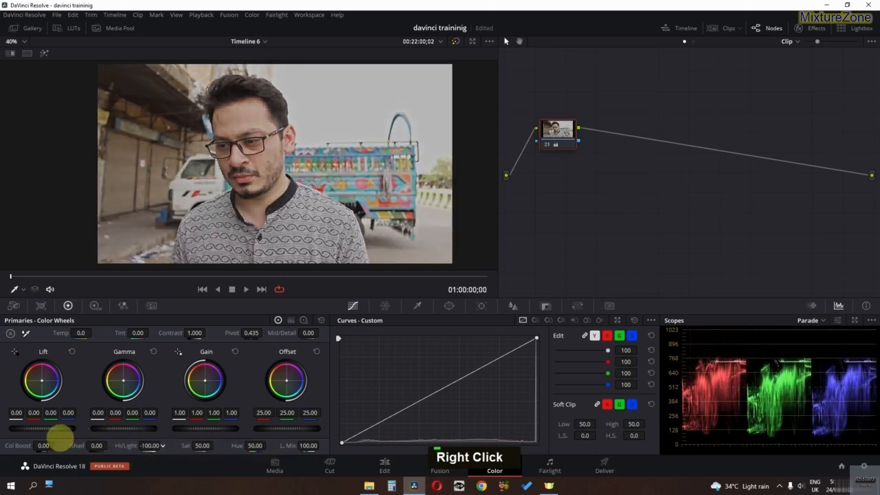
{"action": "right_click", "coordinate": [553, 124]}
{"action": "left_click", "coordinate": [591, 131]}
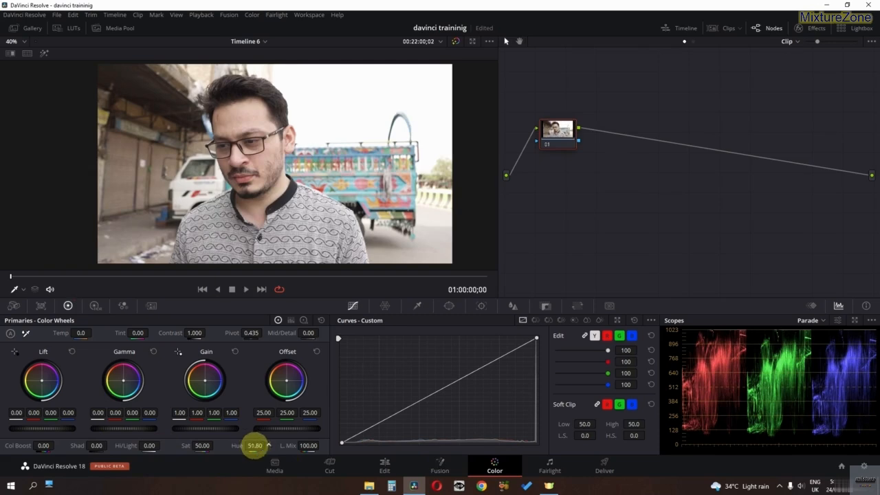
- Try shifting the Hue and lowering L. Mix to 0.00, and reset the node grade
{"action": "left_click_drag", "start_coordinate": [254, 445], "coordinate": [163, 446]}
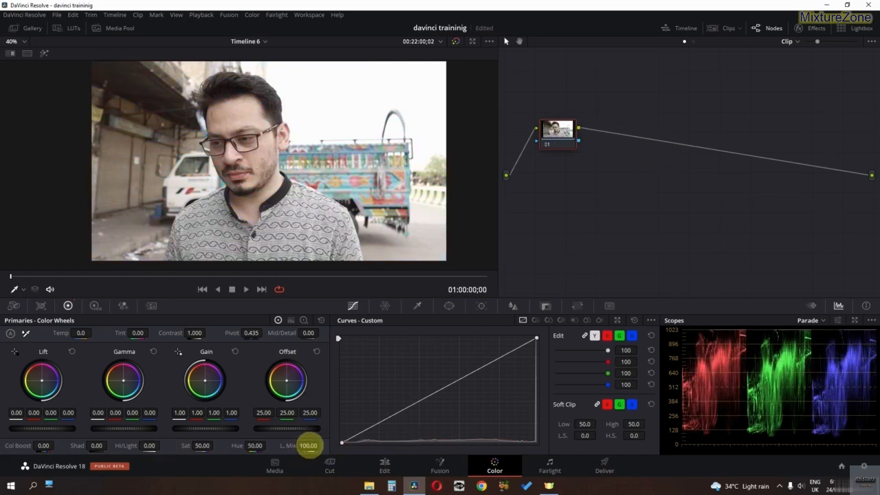
{"action": "left_click_drag", "start_coordinate": [273, 445], "coordinate": [178, 199]}
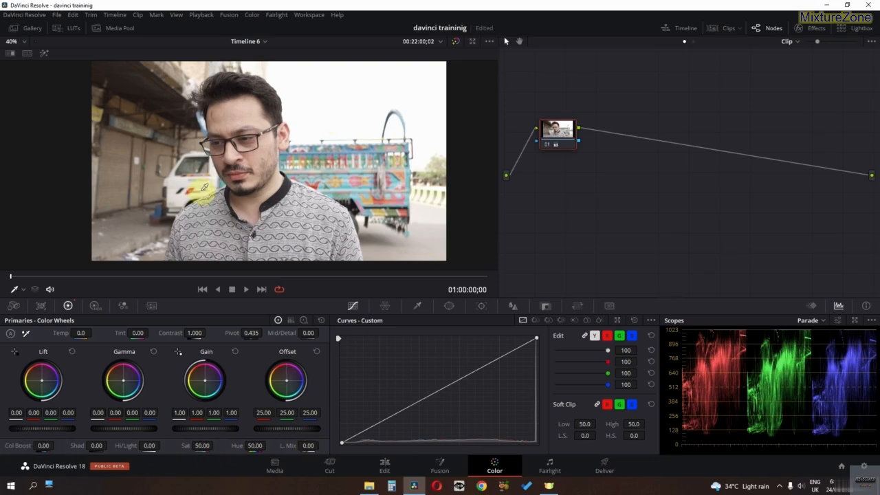
{"action": "right_click", "coordinate": [560, 131]}
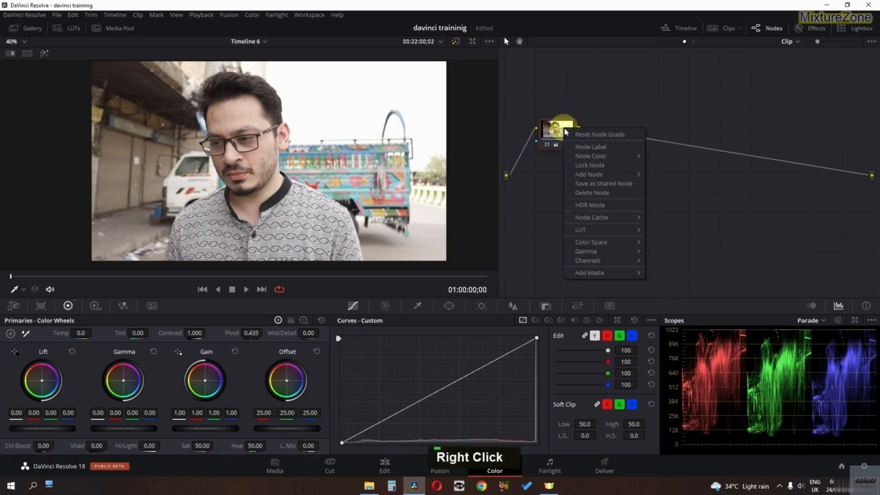
{"action": "left_click", "coordinate": [584, 137]}
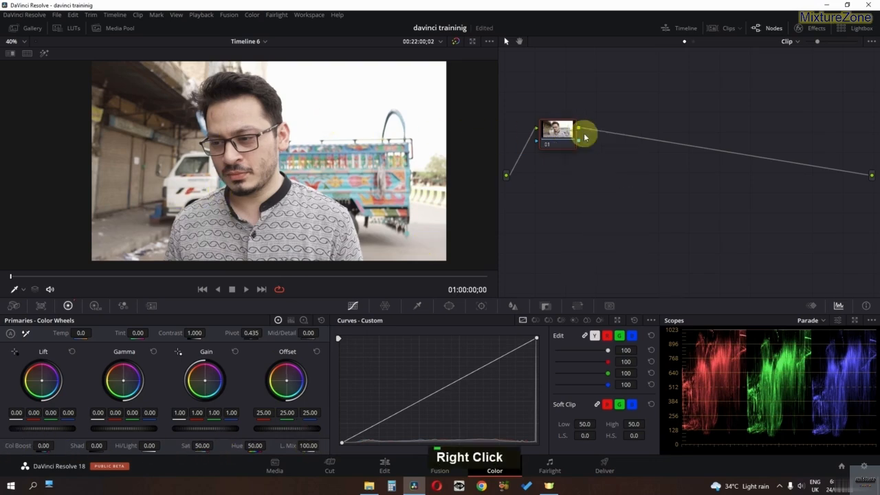
- Switch the primaries to Color Bars, try the red Gain at 1.95, and reset the node grade
{"action": "left_click", "coordinate": [290, 321]}
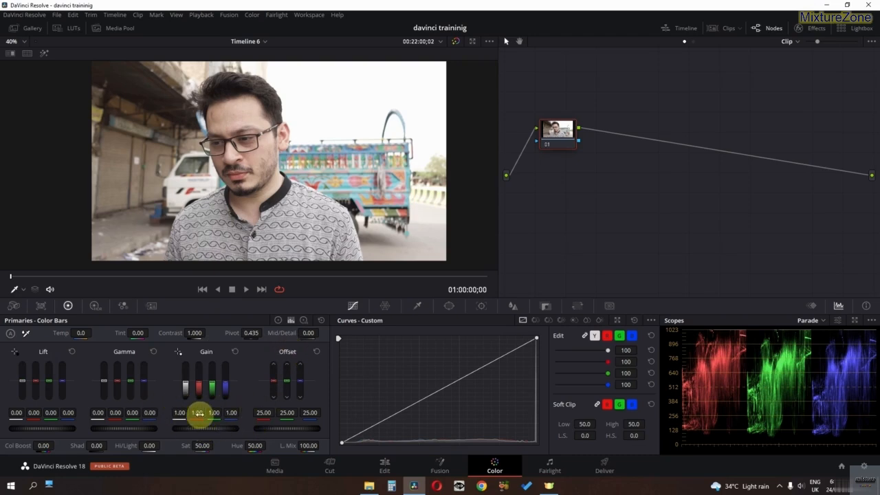
{"action": "left_click_drag", "start_coordinate": [197, 412], "coordinate": [344, 413]}
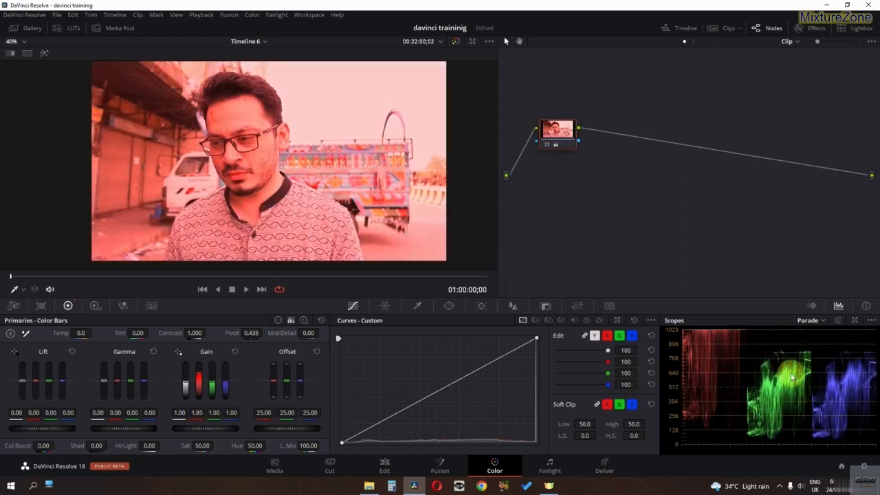
{"action": "right_click", "coordinate": [558, 146]}
{"action": "left_click", "coordinate": [577, 204]}
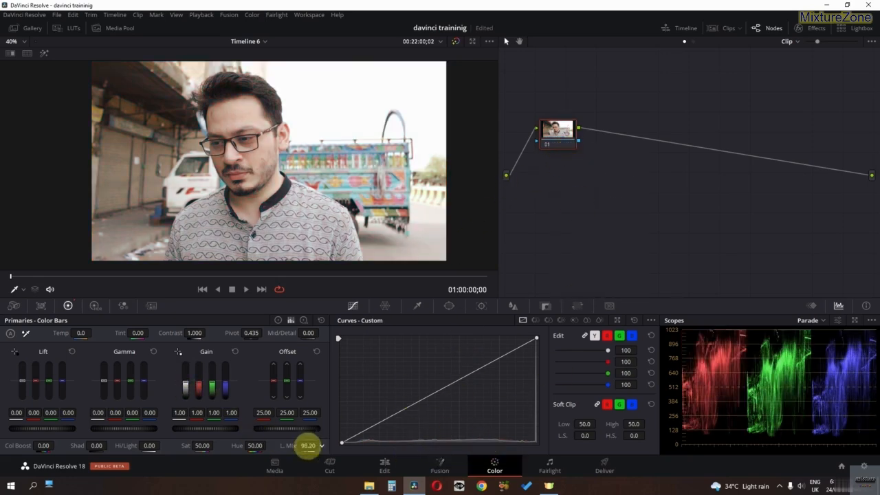
- Lower L. Mix to 0.00, try red Gain at 1.69 and red, green, blue at 1.17, 0.94, 1.28, and reset the node grade
{"action": "left_click_drag", "start_coordinate": [267, 441], "coordinate": [30, 428]}
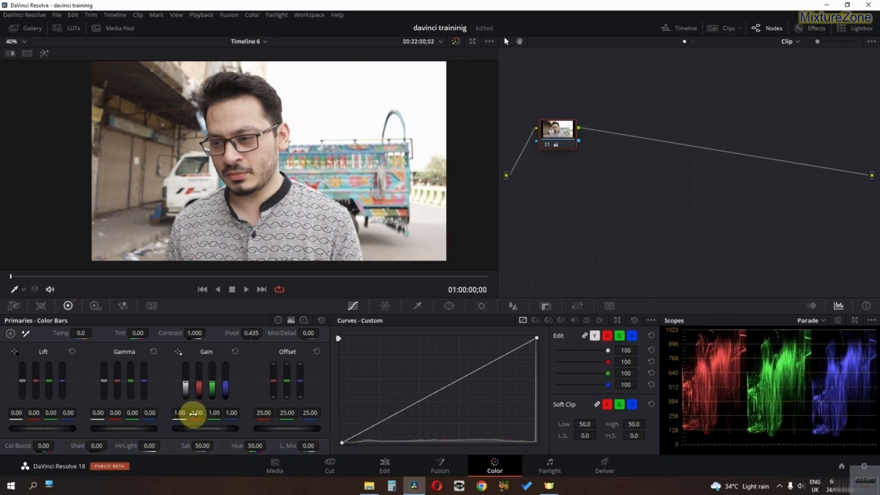
{"action": "left_click_drag", "start_coordinate": [196, 413], "coordinate": [344, 418]}
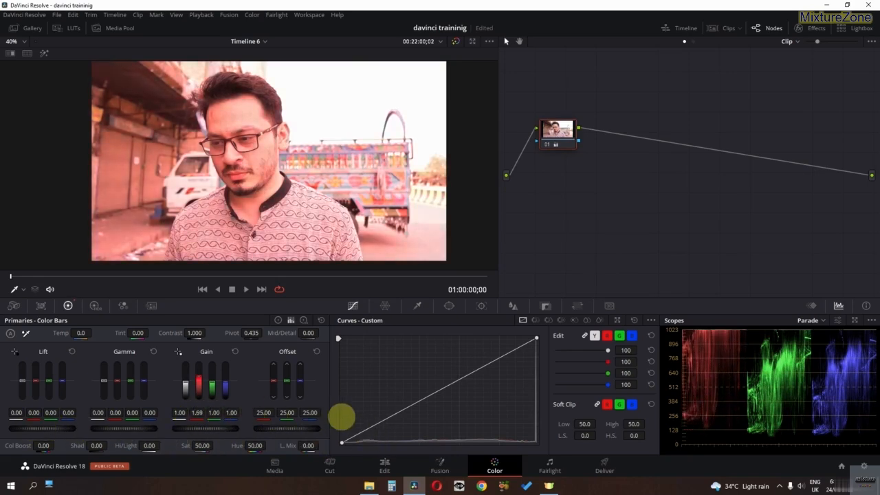
{"action": "left_click_drag", "start_coordinate": [275, 417], "coordinate": [504, 411]}
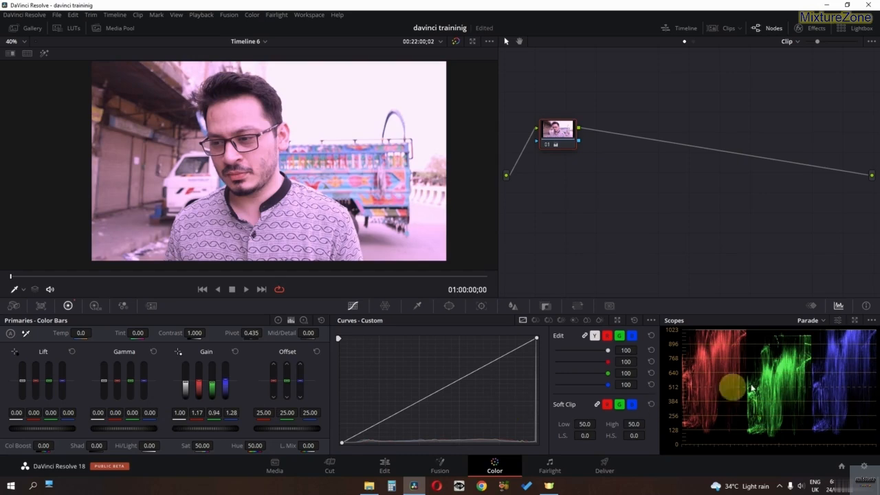
{"action": "right_click", "coordinate": [560, 141]}
{"action": "left_click", "coordinate": [570, 143]}
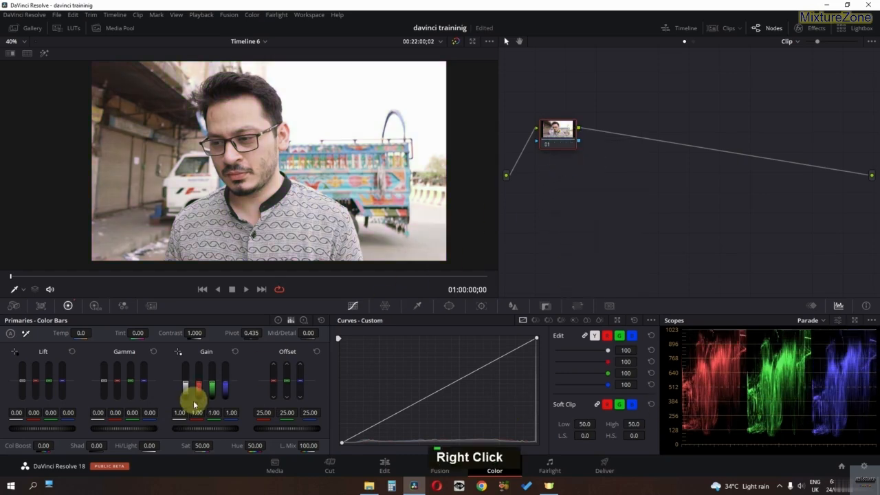
- Try red Gain at 0.85, lower L. Mix to 0.00, try red 0.74 with green 1.11, and reset the node grade
{"action": "left_click_drag", "start_coordinate": [197, 412], "coordinate": [233, 402]}
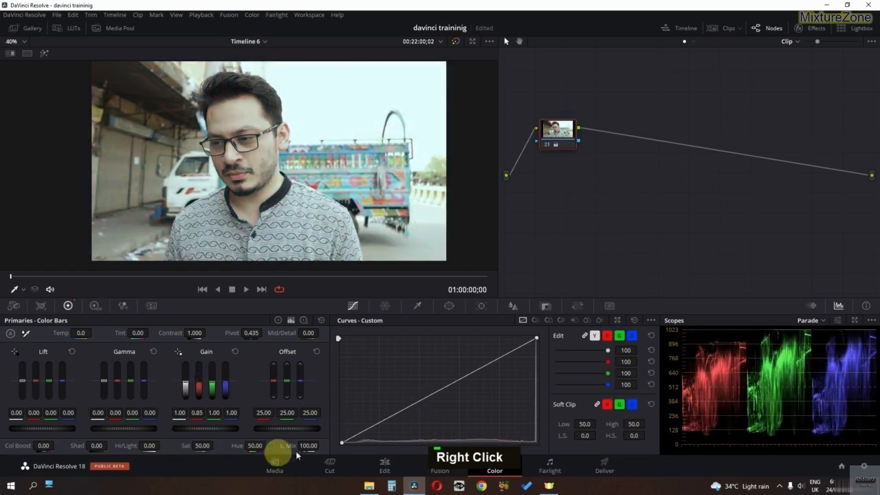
{"action": "left_click_drag", "start_coordinate": [315, 444], "coordinate": [48, 444]}
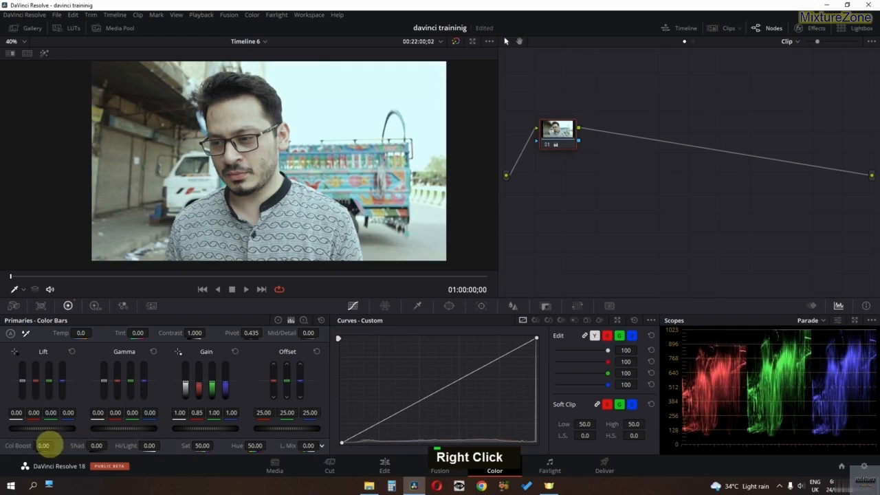
{"action": "left_click_drag", "start_coordinate": [202, 414], "coordinate": [234, 416]}
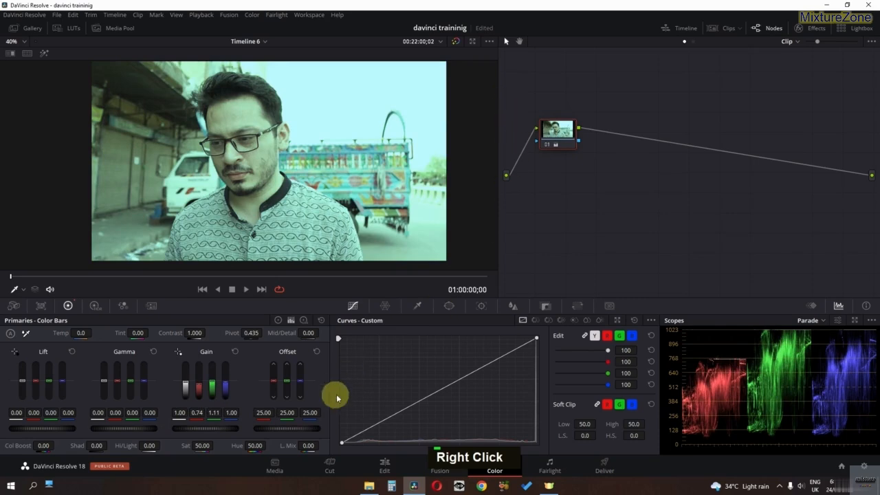
{"action": "right_click", "coordinate": [576, 130]}
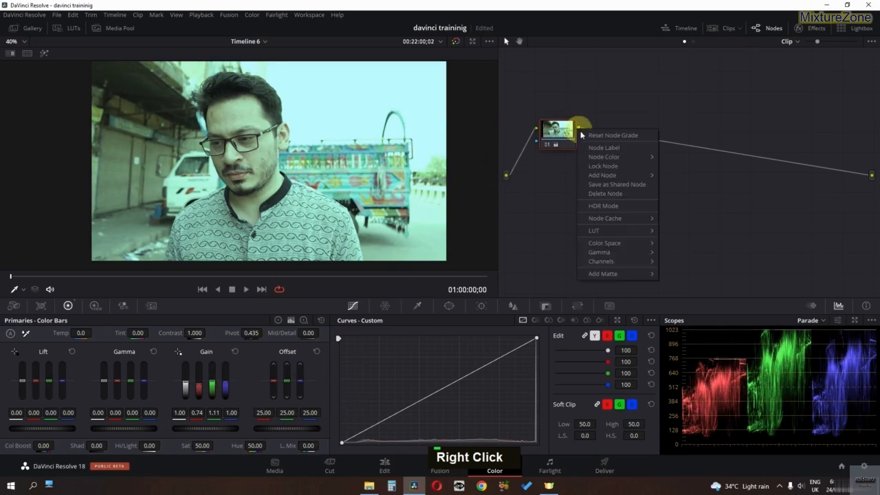
{"action": "left_click", "coordinate": [604, 137]}
- Switch the primaries to Log Wheels, try raising Shadow to 0.71 with the low range at 0.058, and reset the node grade
{"action": "left_click", "coordinate": [302, 320]}
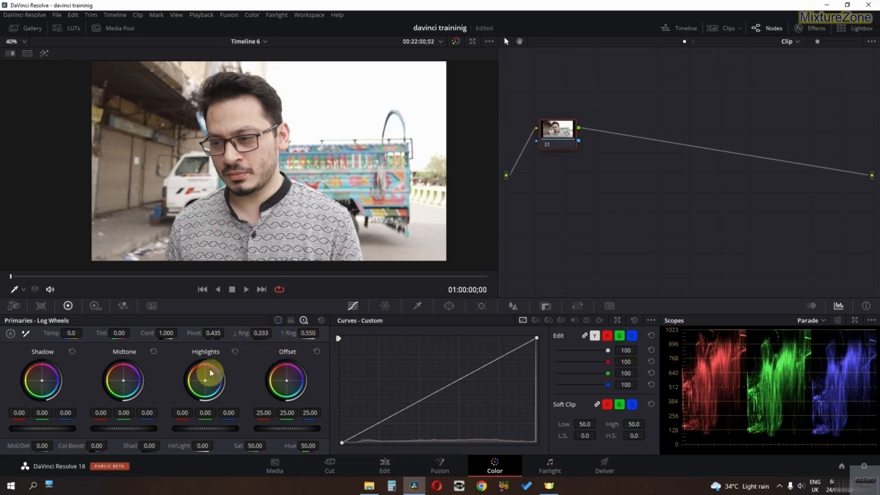
{"action": "left_click_drag", "start_coordinate": [39, 430], "coordinate": [324, 419]}
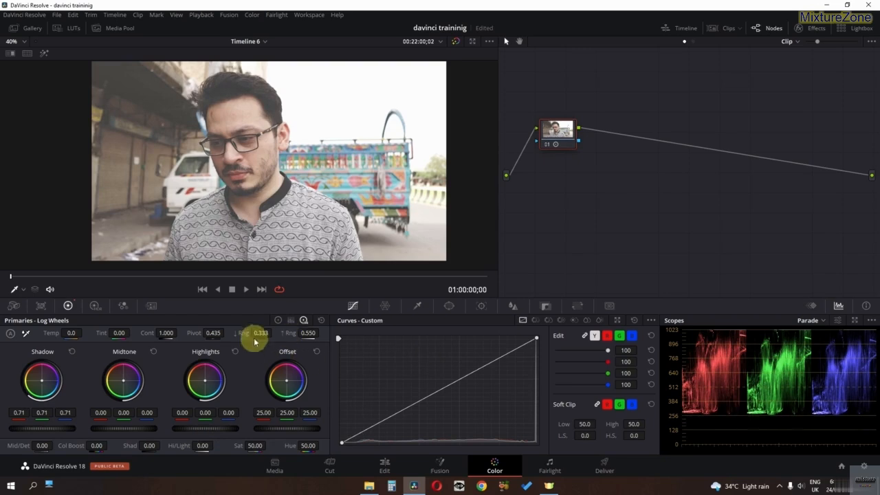
{"action": "left_click_drag", "start_coordinate": [259, 334], "coordinate": [222, 334]}
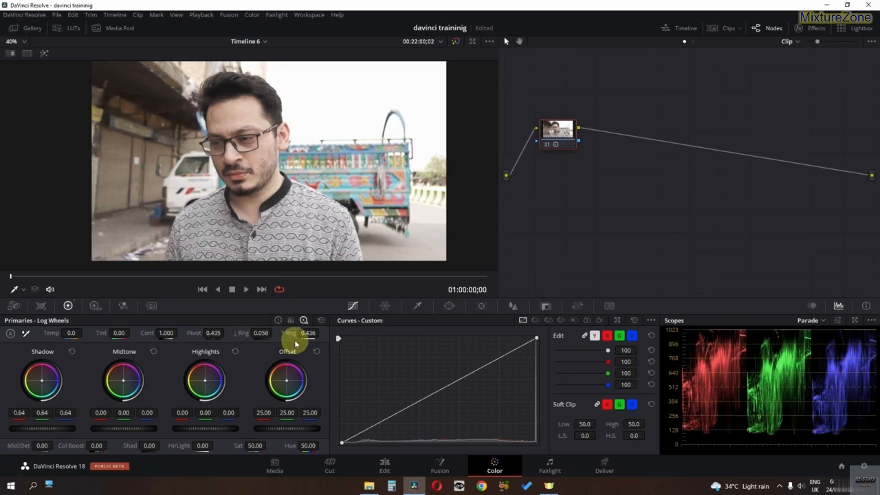
{"action": "right_click", "coordinate": [549, 137]}
{"action": "left_click", "coordinate": [564, 143]}
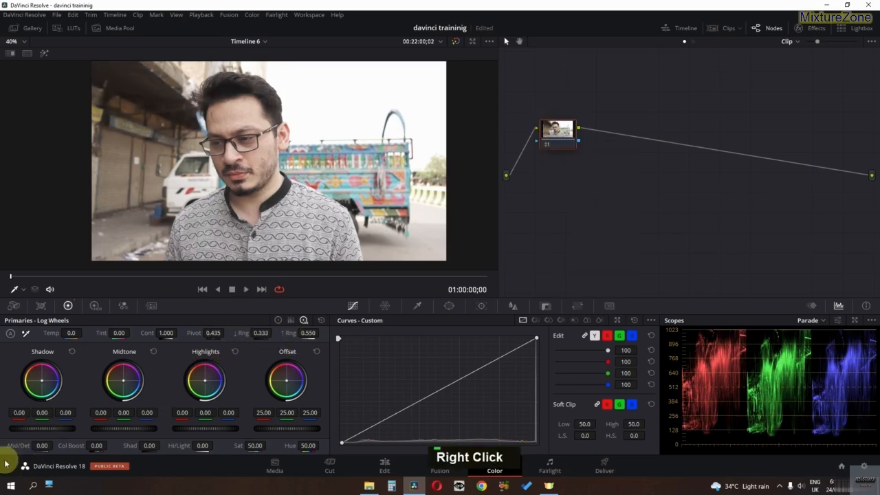
- Try the log Shadow at -0.38 with the high range at 0.994 and 0.142, and reset the node grade
{"action": "left_click_drag", "start_coordinate": [55, 428], "coordinate": [5, 428]}
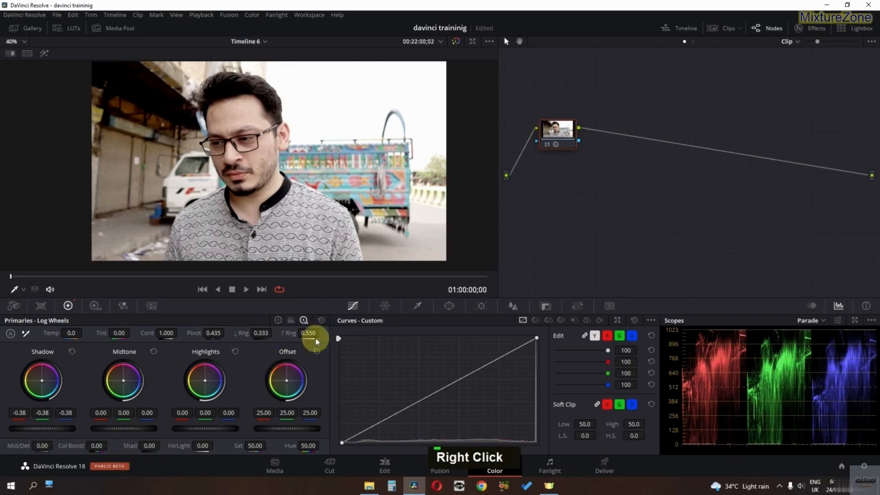
{"action": "left_click_drag", "start_coordinate": [310, 334], "coordinate": [471, 337]}
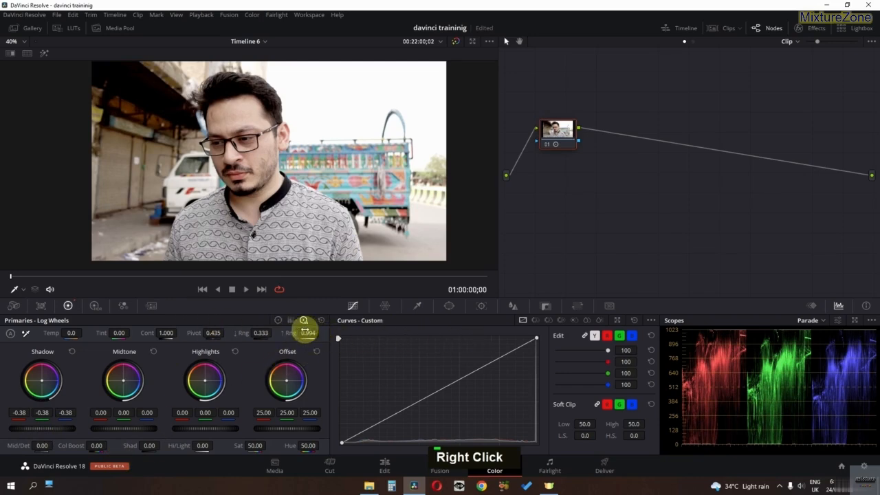
{"action": "left_click_drag", "start_coordinate": [524, 333], "coordinate": [246, 362]}
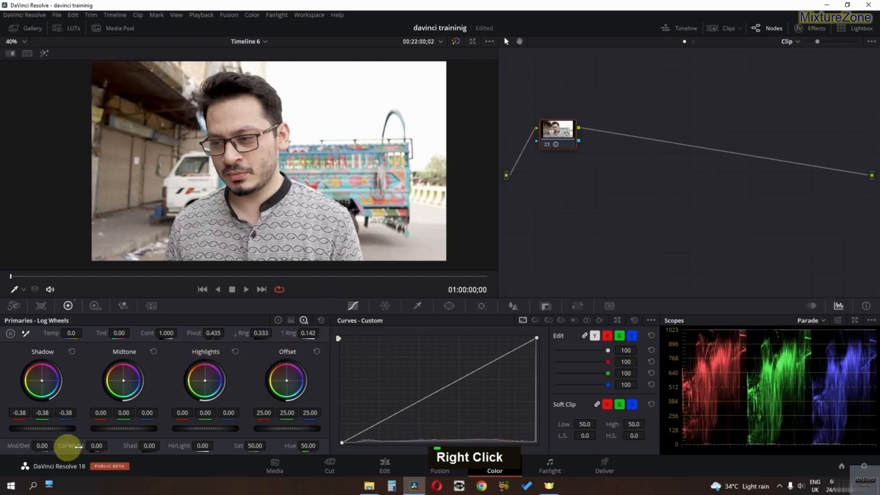
{"action": "right_click", "coordinate": [564, 144]}
{"action": "left_click", "coordinate": [572, 151]}
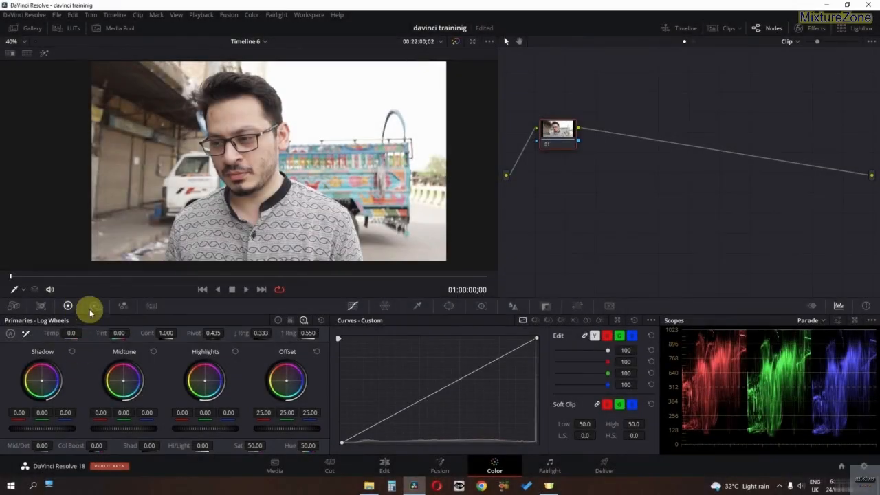
- Switch to the High Dynamic Range color wheels, shift the Dark zone to X 0.07, Y -0.10, and preview its affected area
{"action": "left_click", "coordinate": [92, 309]}
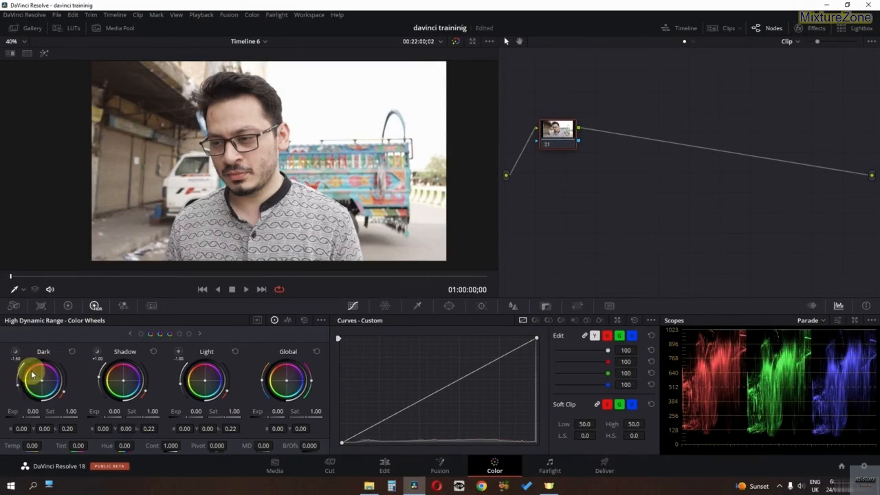
{"action": "left_click", "coordinate": [14, 353]}
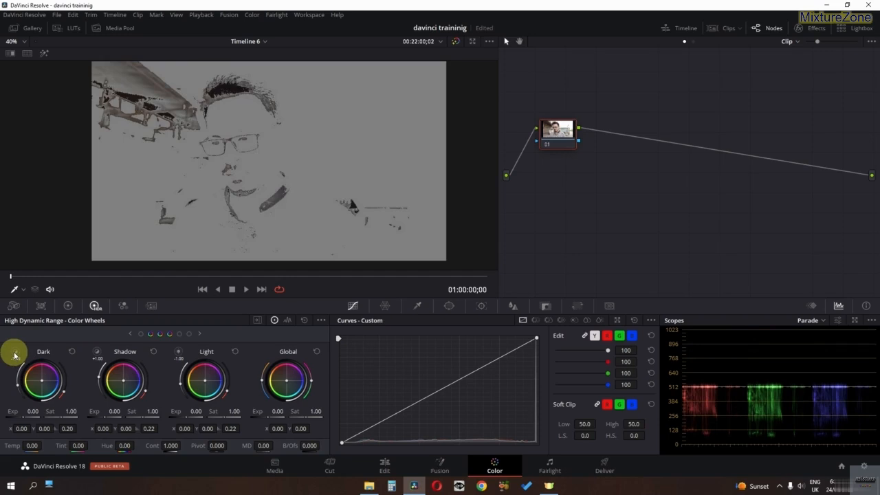
{"action": "left_click", "coordinate": [14, 353]}
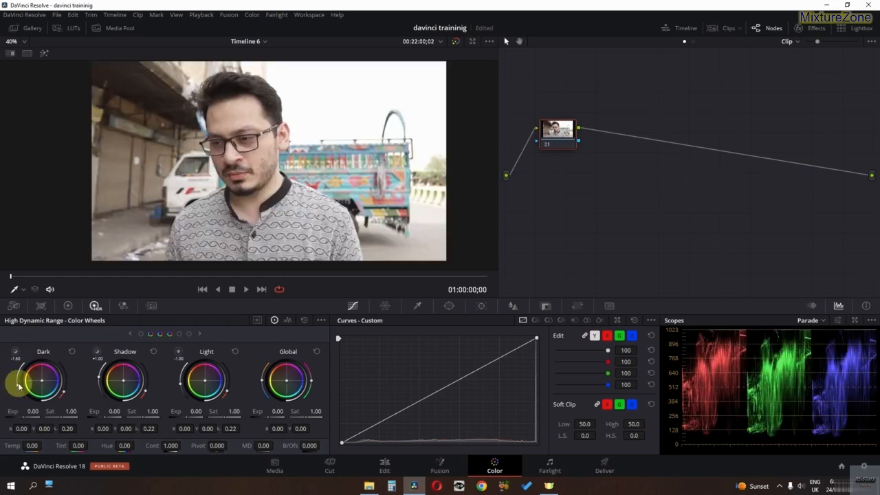
{"action": "left_click_drag", "start_coordinate": [41, 379], "coordinate": [63, 402]}
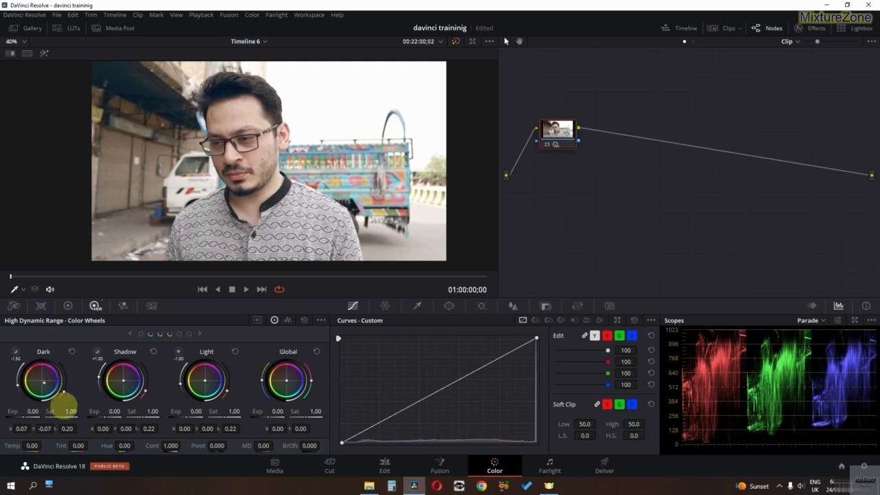
{"action": "left_click", "coordinate": [15, 353]}
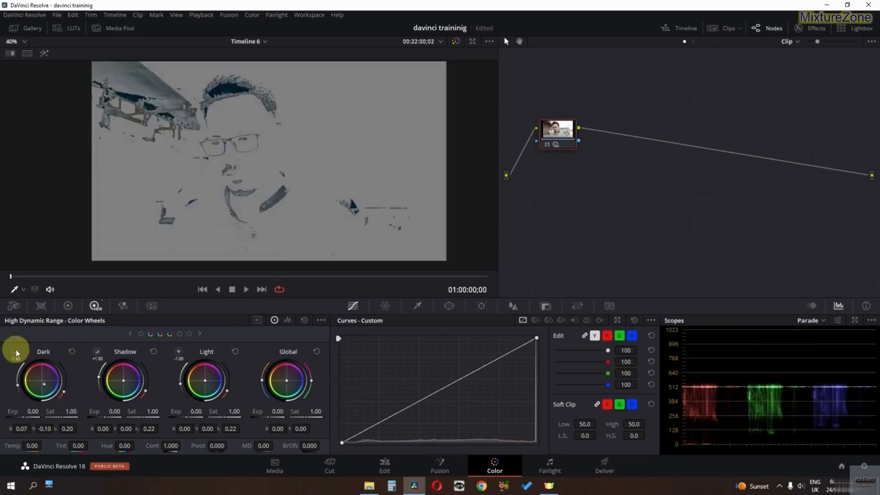
{"action": "left_click", "coordinate": [16, 352]}
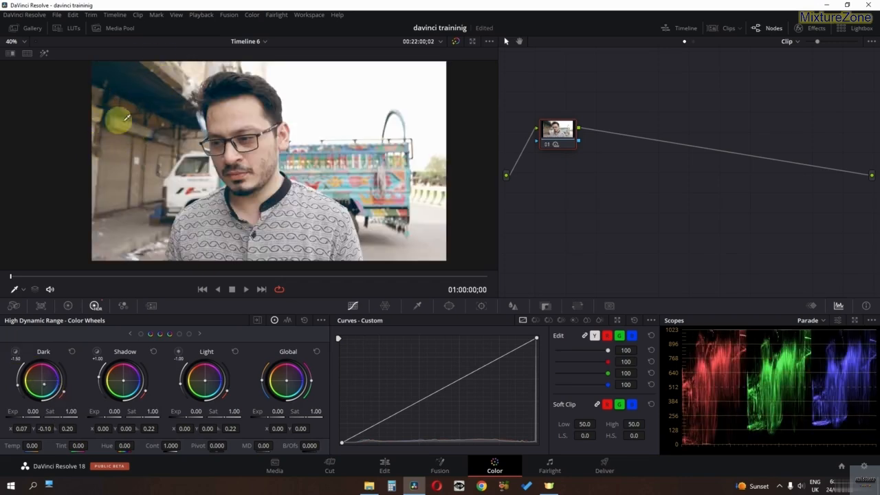
- Preview the HDR Shadow zone, try shifting it to X -0.02, Y 0.06, and reset the node grade
{"action": "left_click", "coordinate": [96, 352]}
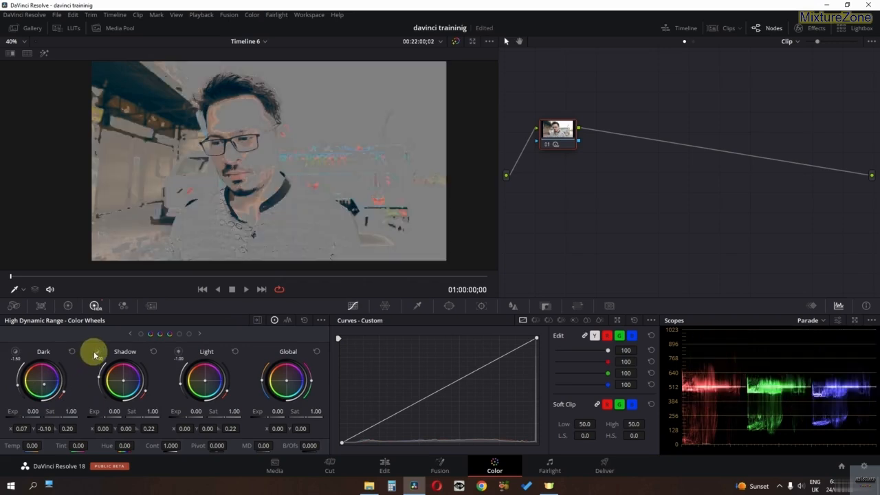
{"action": "left_click", "coordinate": [97, 353]}
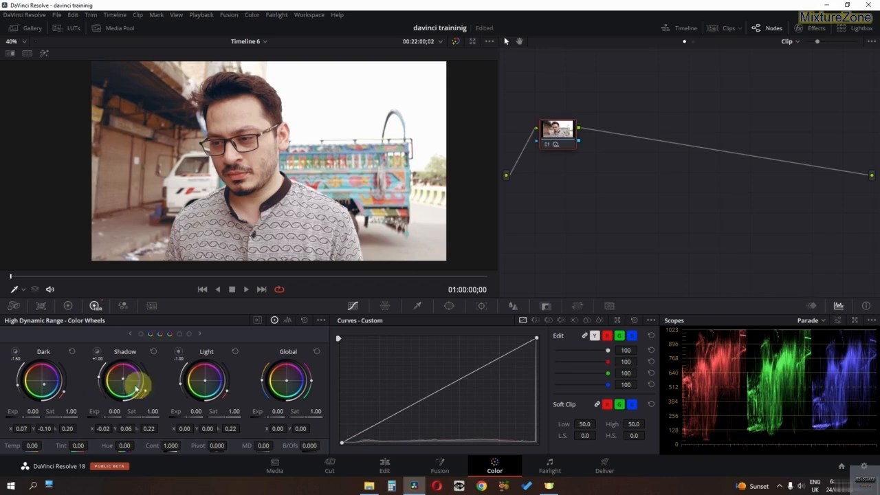
{"action": "left_click", "coordinate": [96, 352]}
{"action": "left_click", "coordinate": [96, 352]}
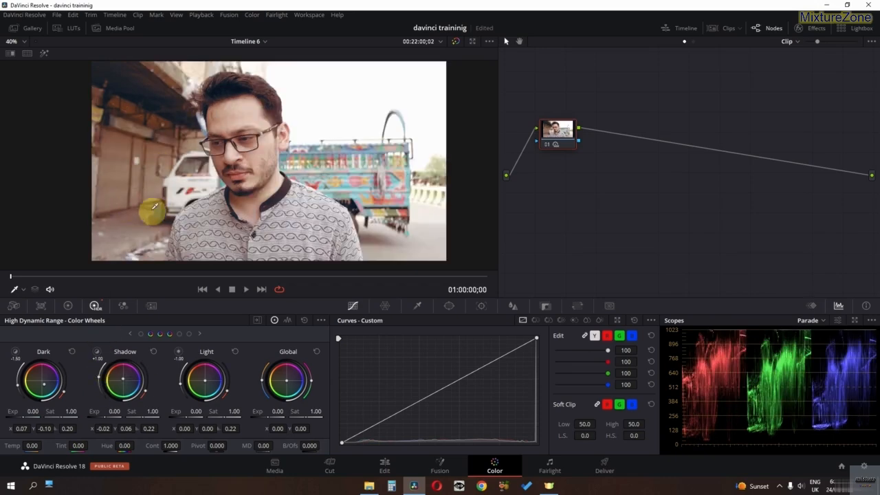
{"action": "right_click", "coordinate": [553, 134]}
{"action": "left_click", "coordinate": [577, 142]}
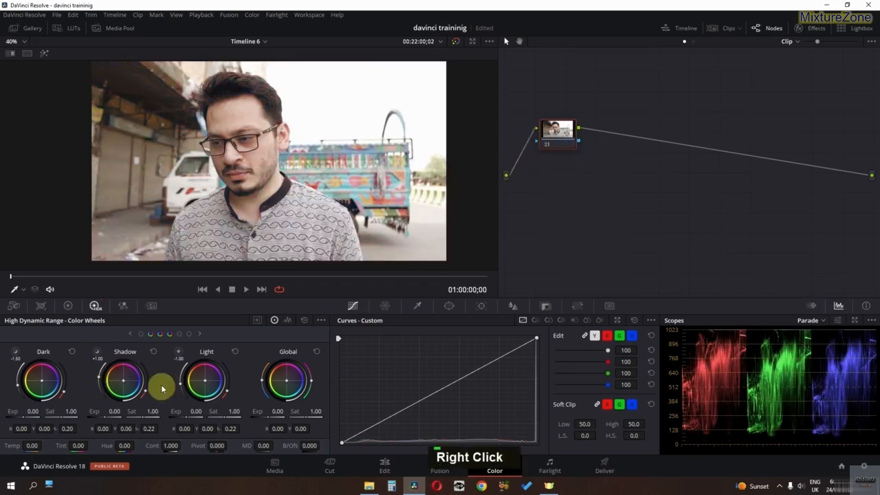
- Shift the HDR Light zone's color balance to X 0.02, Y -0.02, and preview the area it affects
{"action": "left_click", "coordinate": [178, 351]}
{"action": "left_click", "coordinate": [178, 351]}
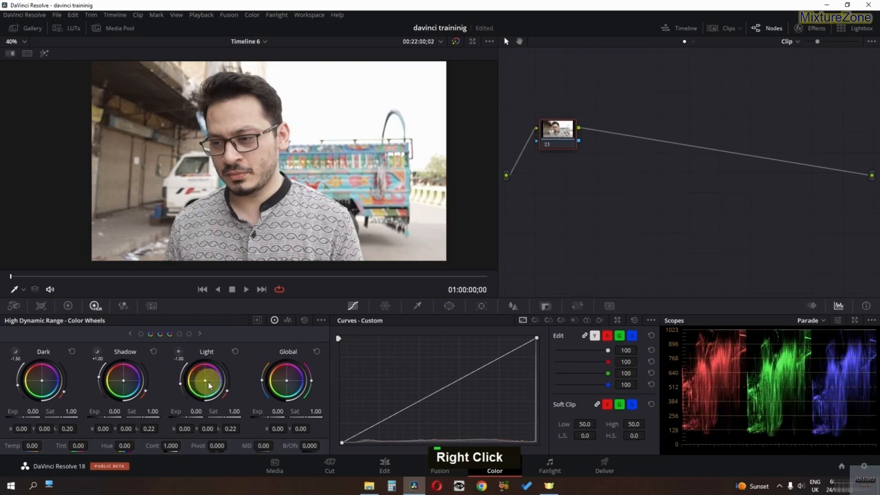
{"action": "left_click_drag", "start_coordinate": [209, 384], "coordinate": [191, 368]}
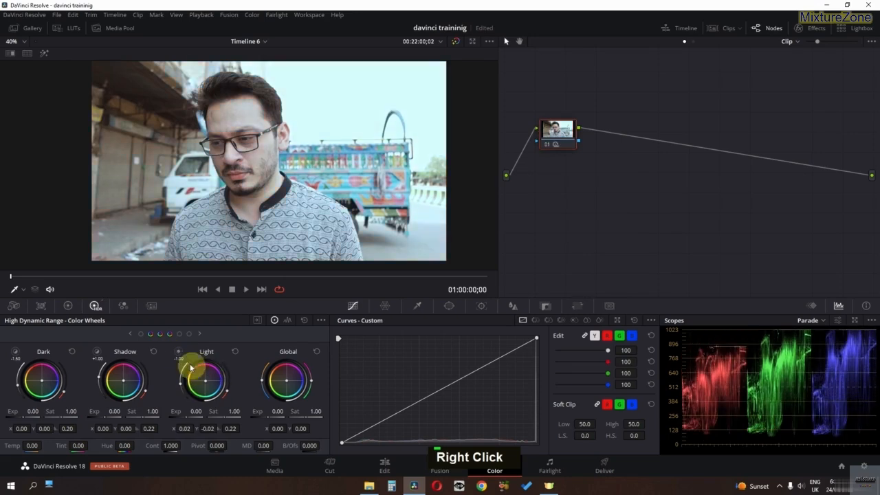
{"action": "left_click", "coordinate": [179, 353]}
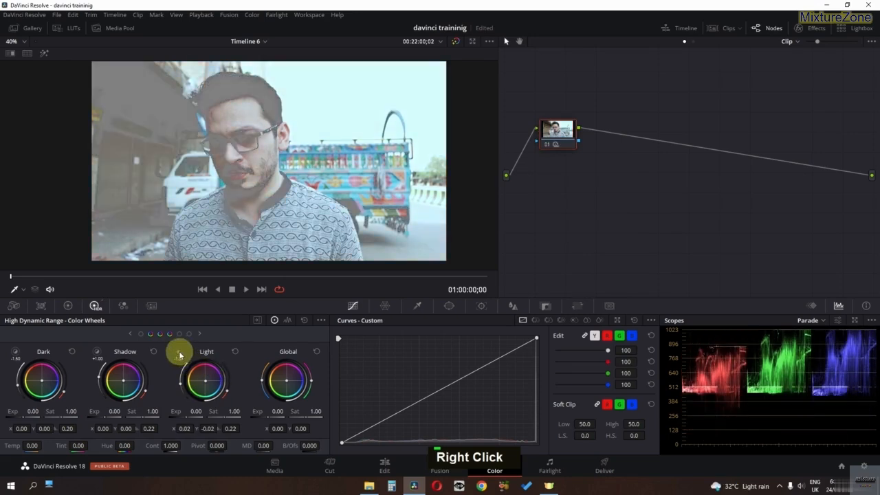
{"action": "left_click", "coordinate": [179, 354]}
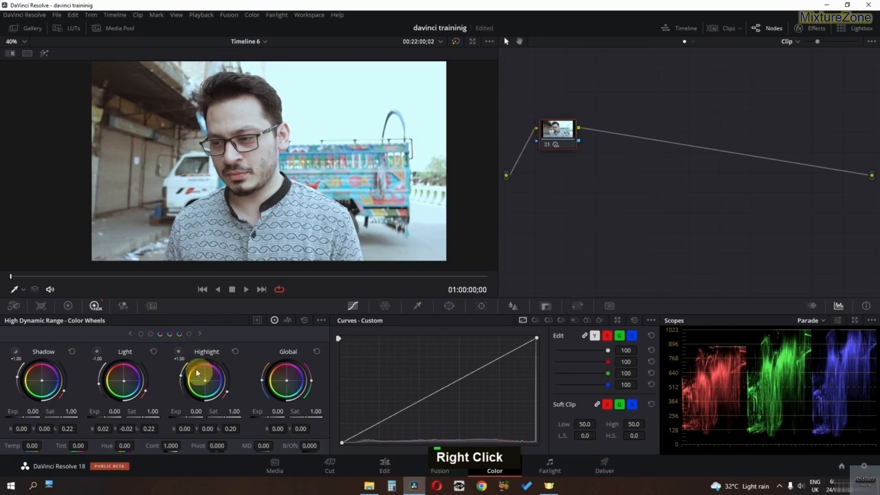
- Preview the HDR Highlight zone and shift its color balance to X 0.04, Y 0.09
{"action": "left_click", "coordinate": [179, 353]}
{"action": "left_click", "coordinate": [179, 353]}
{"action": "left_click_drag", "start_coordinate": [204, 381], "coordinate": [215, 352]}
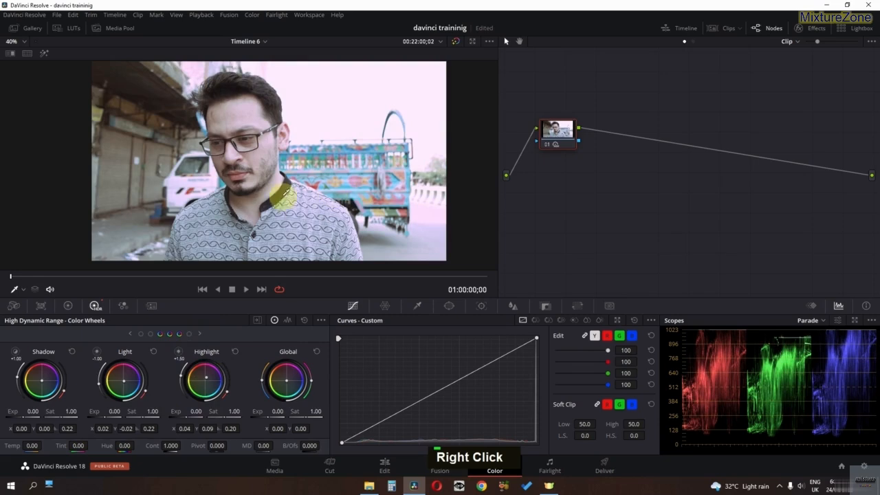
- Bring up the Specular zone wheel, try shifting the Global wheel to X -0.03, Y -0.04, and reset the node grade
{"action": "left_click", "coordinate": [200, 335]}
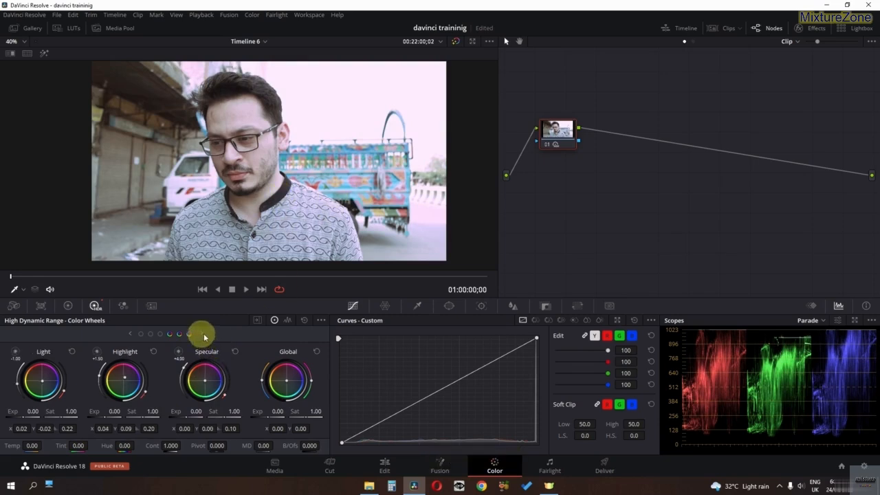
{"action": "left_click", "coordinate": [283, 388]}
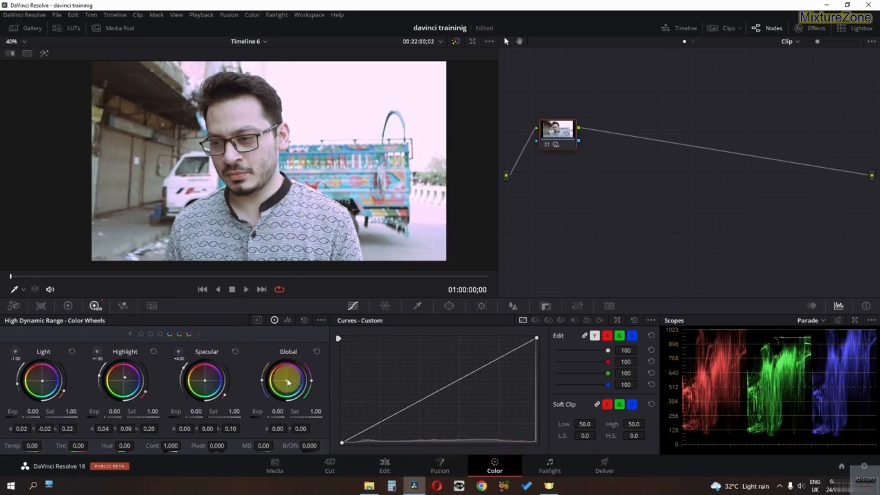
{"action": "left_click_drag", "start_coordinate": [285, 382], "coordinate": [279, 383]}
{"action": "right_click", "coordinate": [557, 131]}
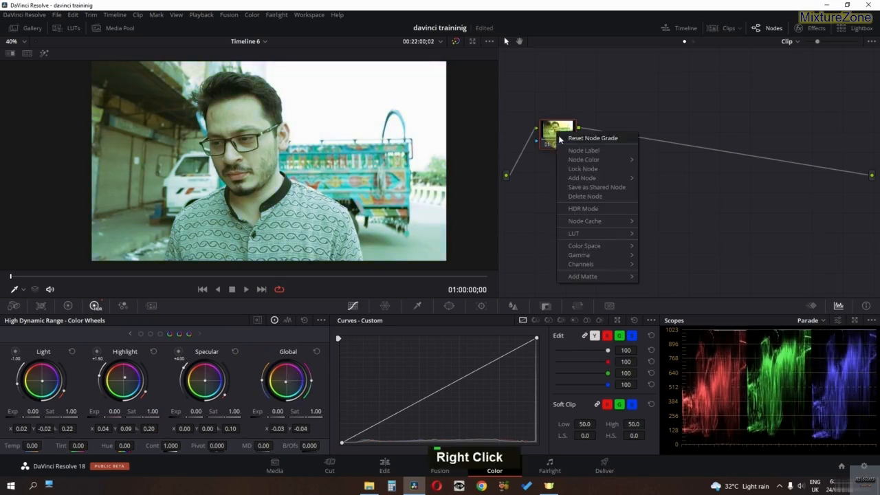
{"action": "left_click", "coordinate": [592, 138]}
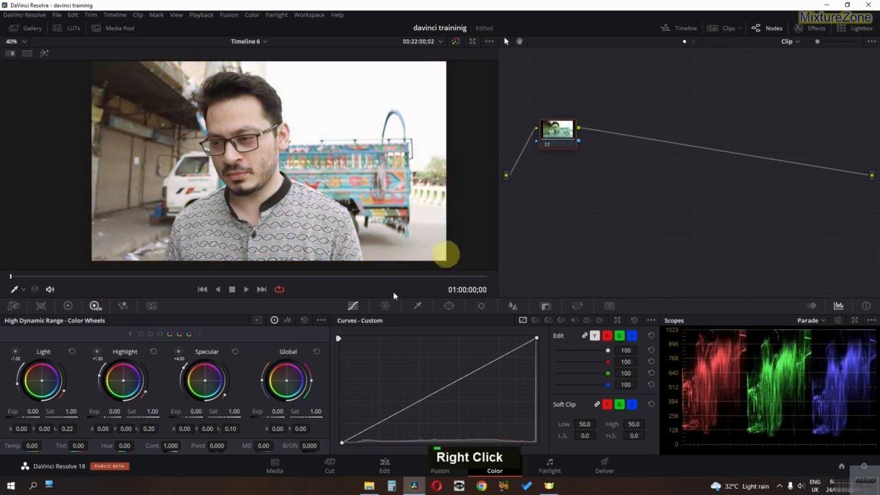
- Set the HDR Shadow zone to exposure -0.10, saturation 0.21, color balance X -0.11, Y 0.11 and falloff 0.26
{"action": "left_click", "coordinate": [131, 333]}
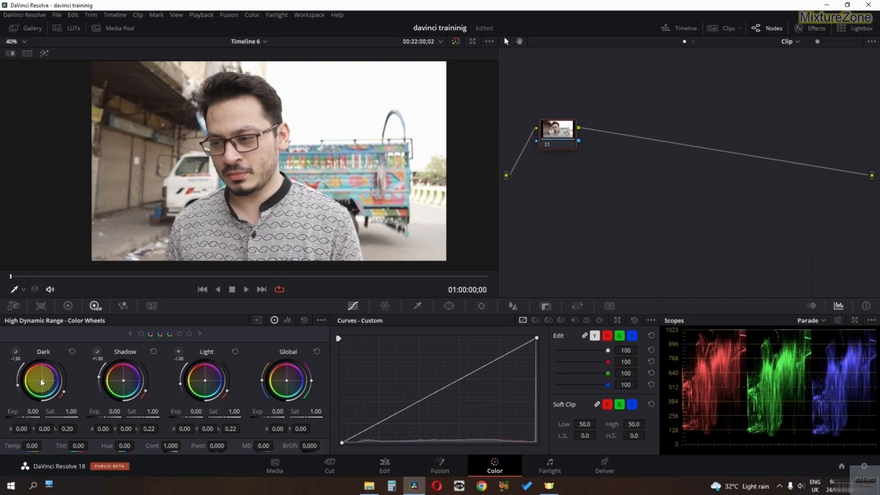
{"action": "left_click_drag", "start_coordinate": [123, 383], "coordinate": [75, 412]}
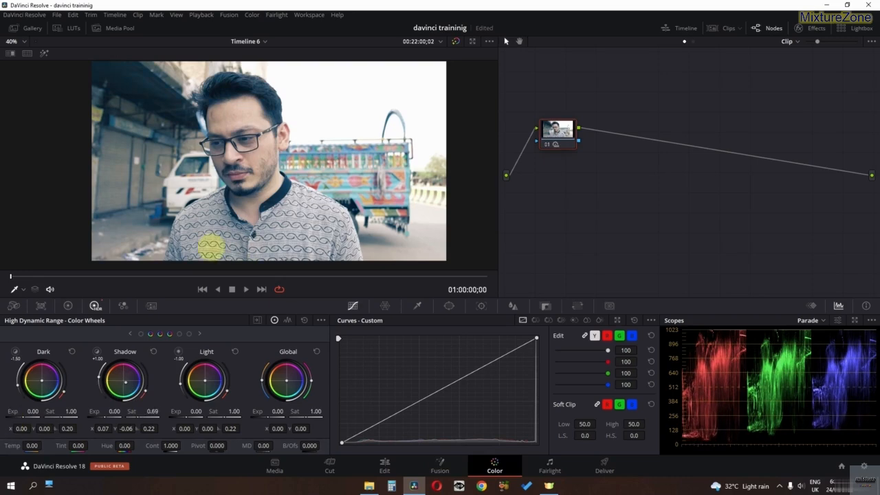
{"action": "mouse_move", "coordinate": [148, 411]}
{"action": "left_mouse_down"}
{"action": "mouse_move", "coordinate": [120, 408]}
{"action": "mouse_move", "coordinate": [211, 413]}
{"action": "mouse_move", "coordinate": [362, 245]}
{"action": "mouse_move", "coordinate": [538, 244]}
{"action": "mouse_move", "coordinate": [396, 244]}
{"action": "mouse_move", "coordinate": [102, 409]}
{"action": "mouse_move", "coordinate": [149, 413]}
{"action": "left_mouse_up"}
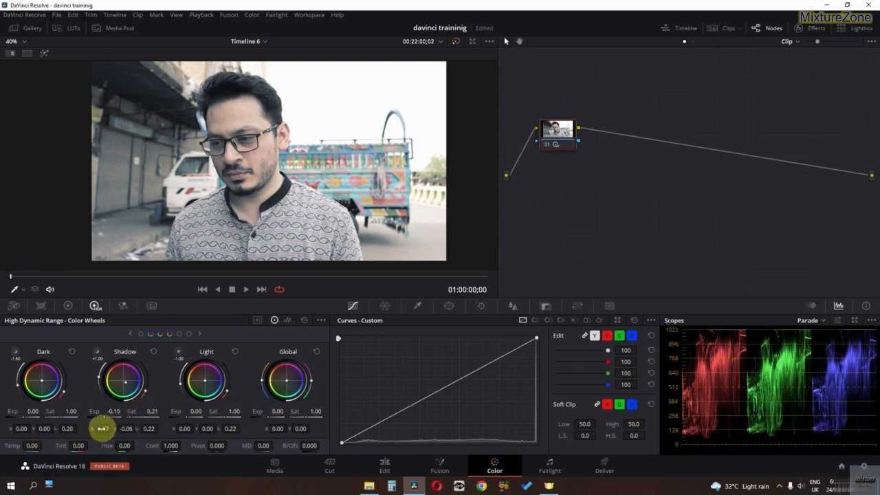
{"action": "left_click_drag", "start_coordinate": [103, 428], "coordinate": [509, 414]}
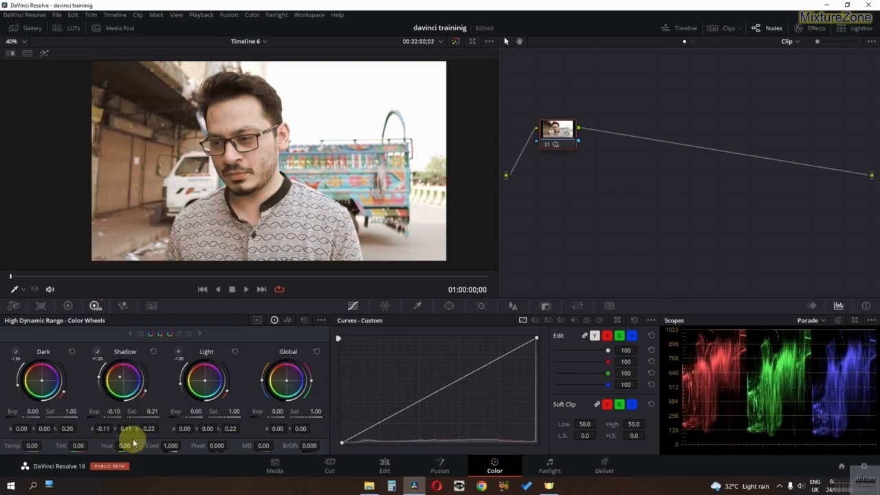
{"action": "left_click_drag", "start_coordinate": [147, 430], "coordinate": [133, 409]}
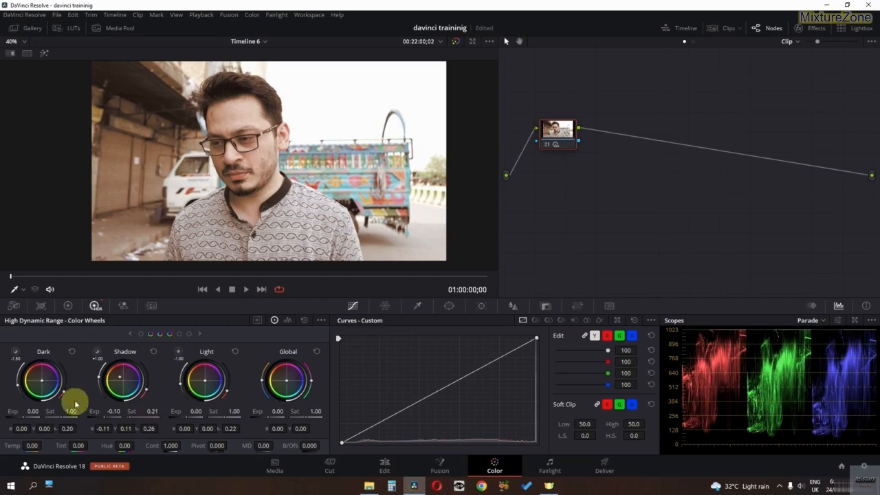
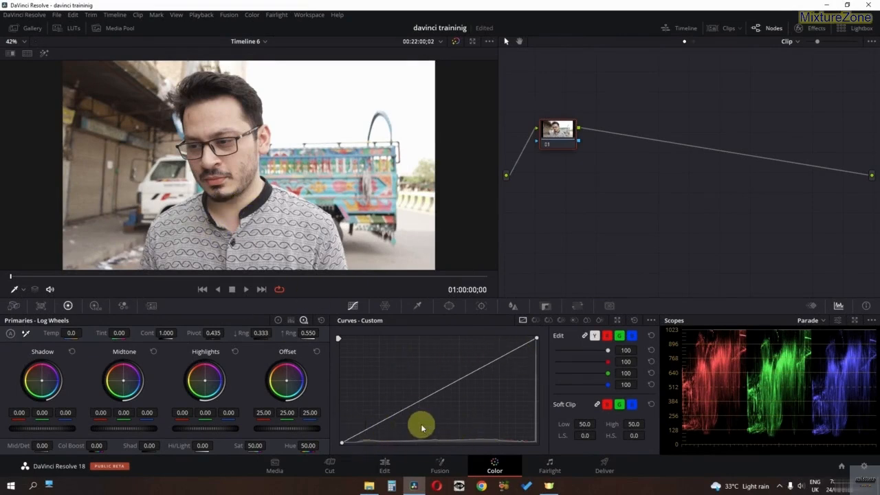
- Add a highlight point and a shadow point to the linked custom curve and pull both below the diagonal
{"action": "left_click", "coordinate": [498, 358]}
{"action": "left_click_drag", "start_coordinate": [498, 358], "coordinate": [488, 351]}
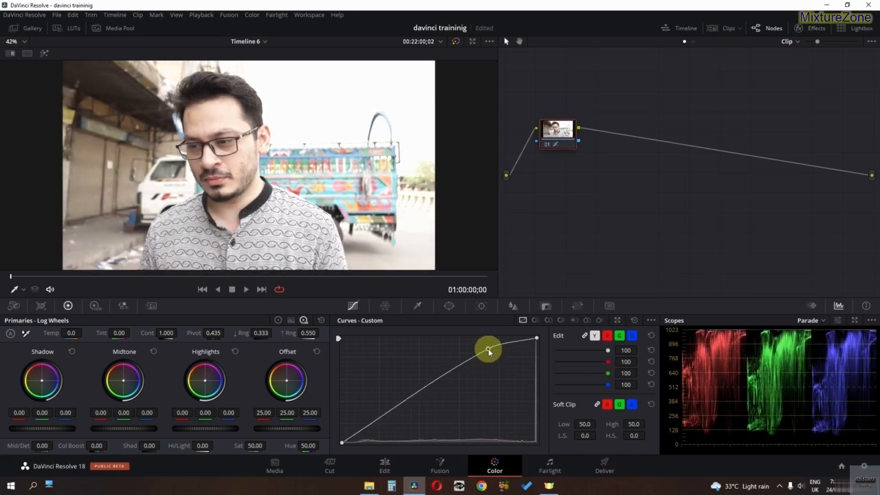
{"action": "left_click_drag", "start_coordinate": [488, 351], "coordinate": [509, 371]}
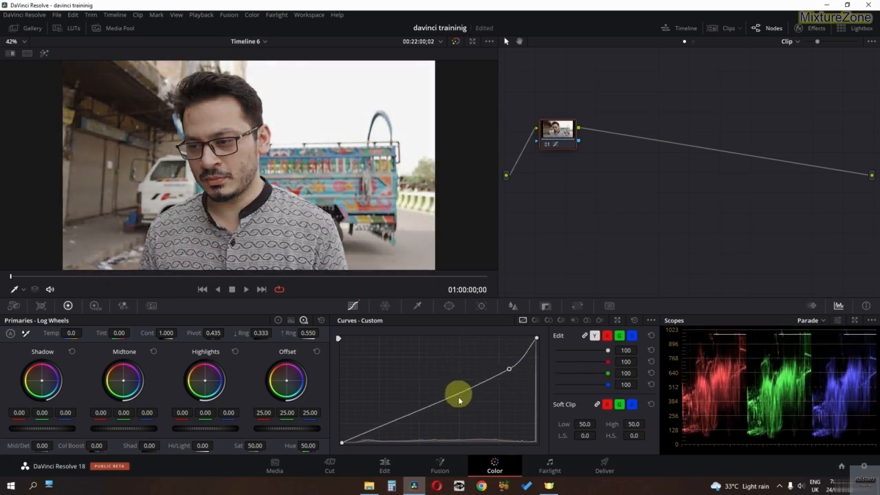
{"action": "left_click", "coordinate": [391, 420]}
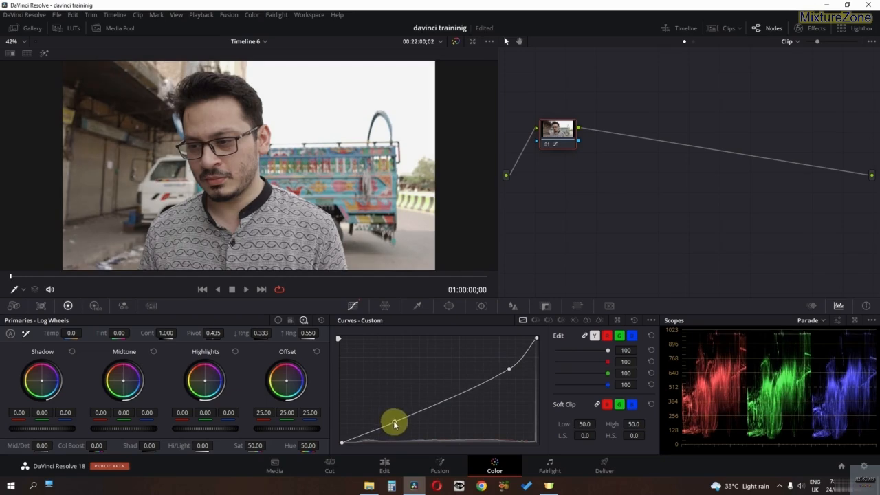
{"action": "mouse_move", "coordinate": [391, 419]}
{"action": "left_mouse_down"}
{"action": "mouse_move", "coordinate": [384, 406]}
{"action": "mouse_move", "coordinate": [397, 427]}
{"action": "left_mouse_up"}
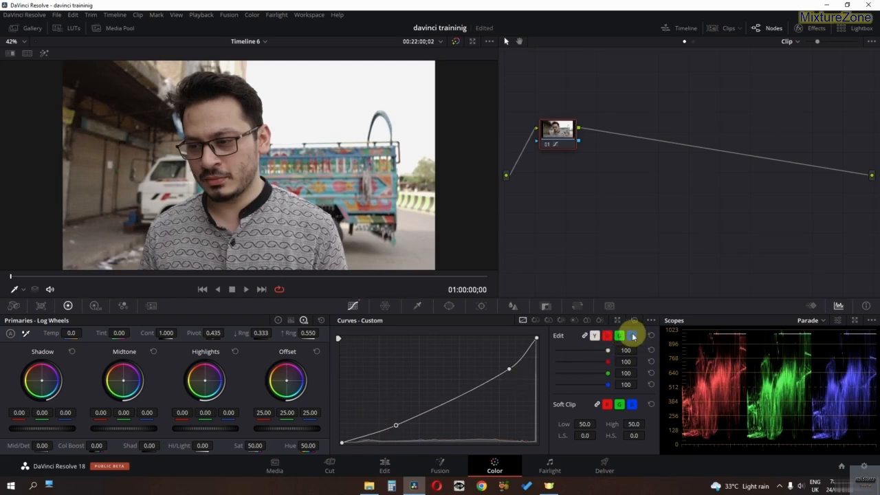
- Unlink the custom curve channels, bend the luma, red, green and blue curves separately, and reset all the curves
{"action": "left_click", "coordinate": [582, 335]}
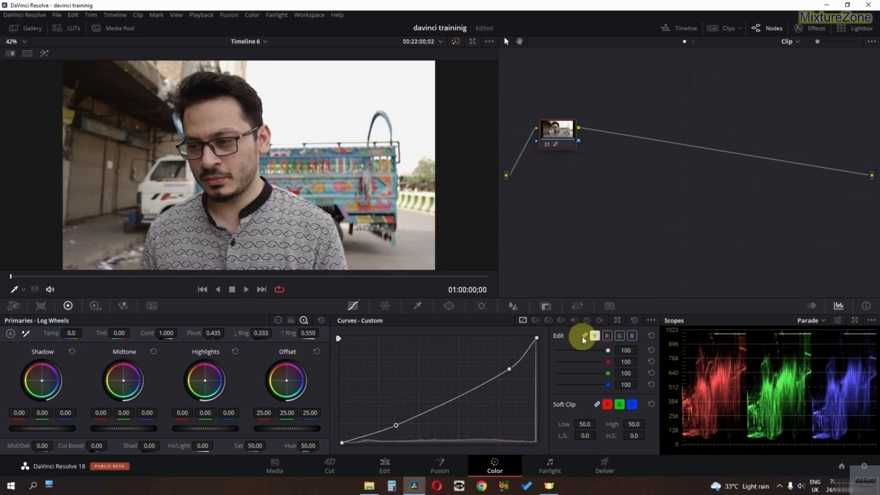
{"action": "left_click_drag", "start_coordinate": [510, 371], "coordinate": [487, 371]}
{"action": "left_click_drag", "start_coordinate": [397, 420], "coordinate": [393, 422]}
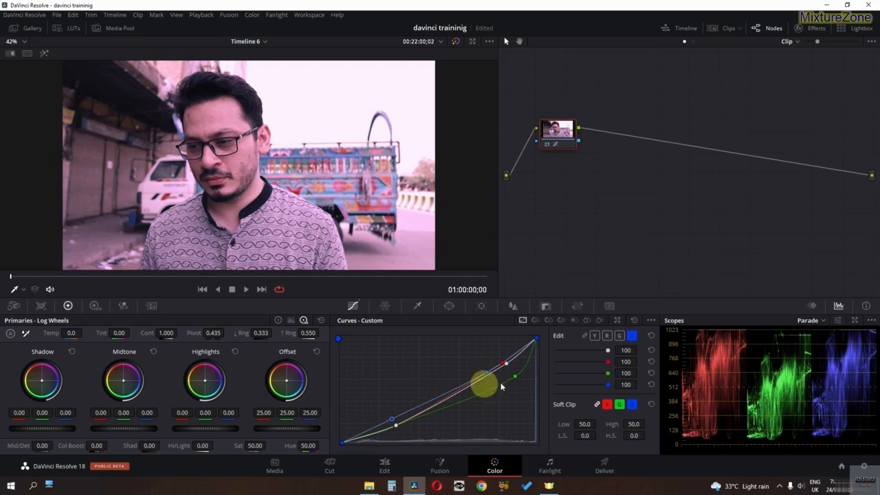
{"action": "left_click", "coordinate": [633, 321]}
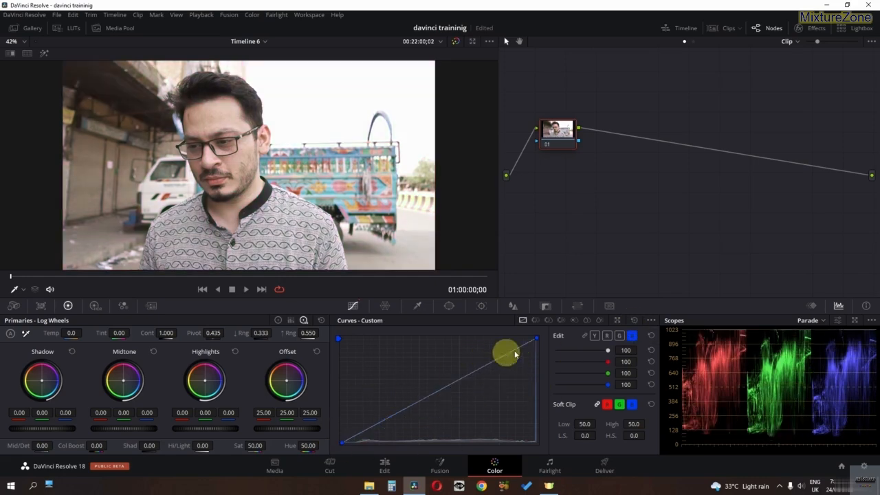
- Lower the highlights and shadows on the red custom curve only, and reset the curves
{"action": "left_click", "coordinate": [608, 336]}
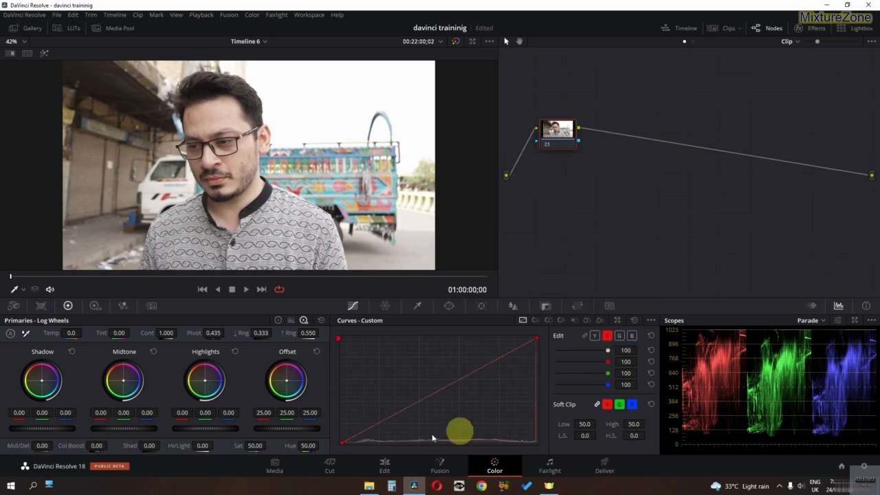
{"action": "left_click", "coordinate": [488, 364]}
{"action": "left_click_drag", "start_coordinate": [487, 366], "coordinate": [505, 377]}
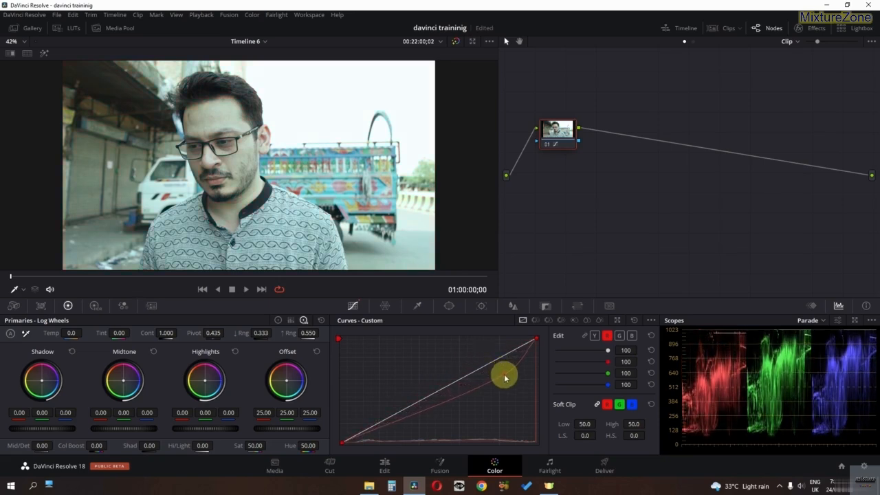
{"action": "left_click_drag", "start_coordinate": [504, 378], "coordinate": [504, 376]}
{"action": "mouse_move", "coordinate": [391, 427]}
{"action": "left_mouse_down"}
{"action": "mouse_move", "coordinate": [383, 411]}
{"action": "mouse_move", "coordinate": [397, 437]}
{"action": "left_mouse_up"}
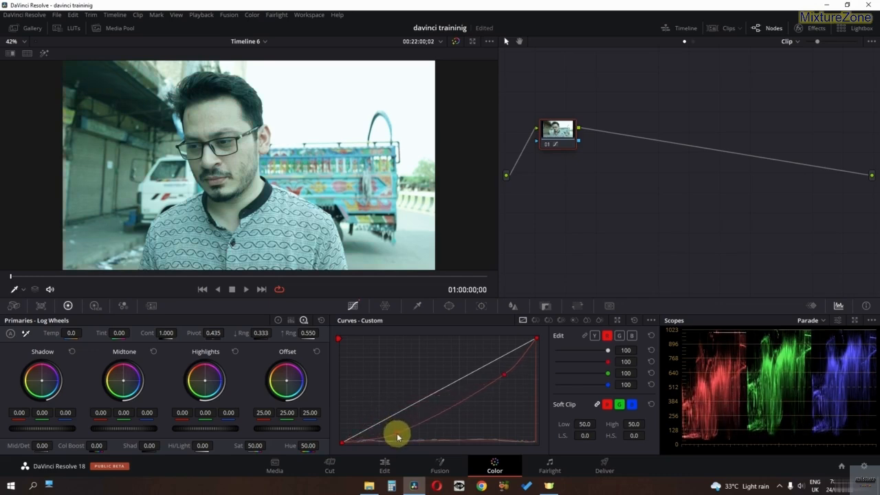
{"action": "left_click", "coordinate": [633, 320]}
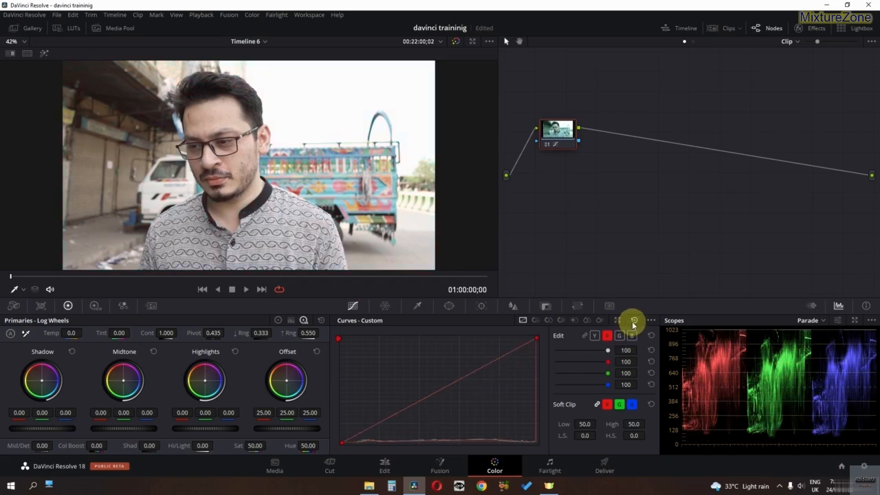
- Lower the highlights and shadows on the green custom curve only, and reset the curves
{"action": "left_click", "coordinate": [618, 336]}
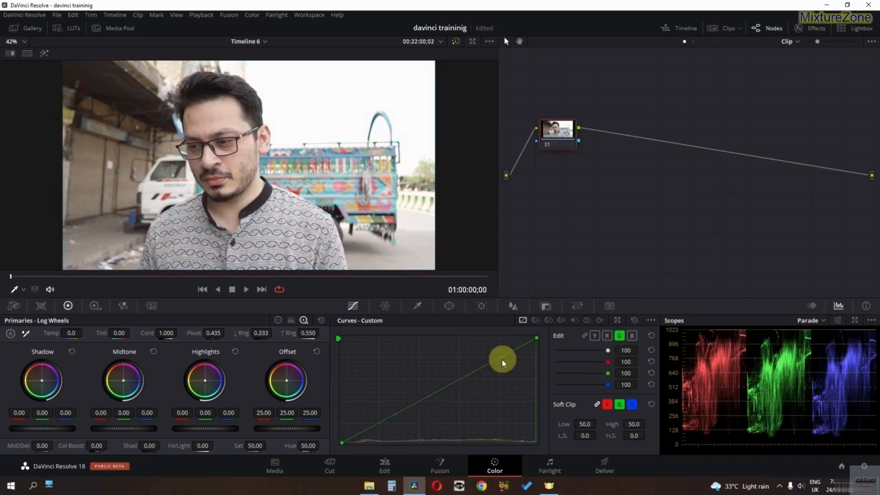
{"action": "left_click_drag", "start_coordinate": [498, 359], "coordinate": [511, 372]}
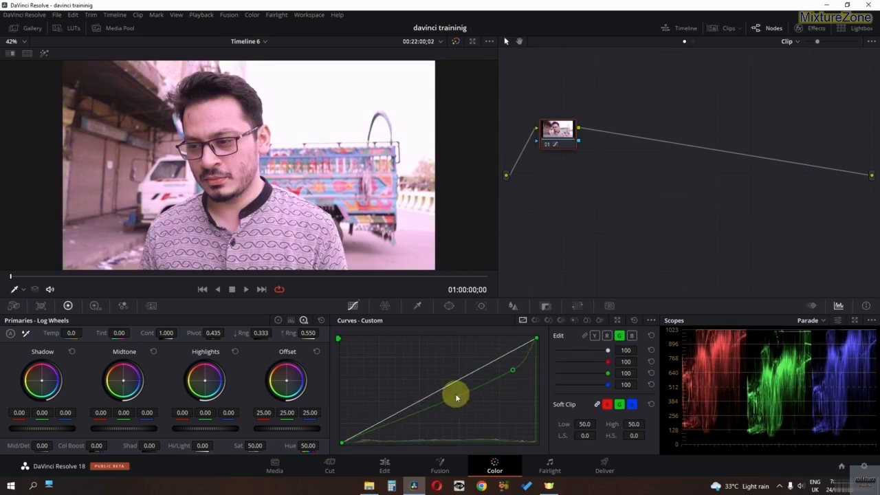
{"action": "mouse_move", "coordinate": [397, 425]}
{"action": "left_mouse_down"}
{"action": "mouse_move", "coordinate": [387, 402]}
{"action": "mouse_move", "coordinate": [402, 429]}
{"action": "left_mouse_up"}
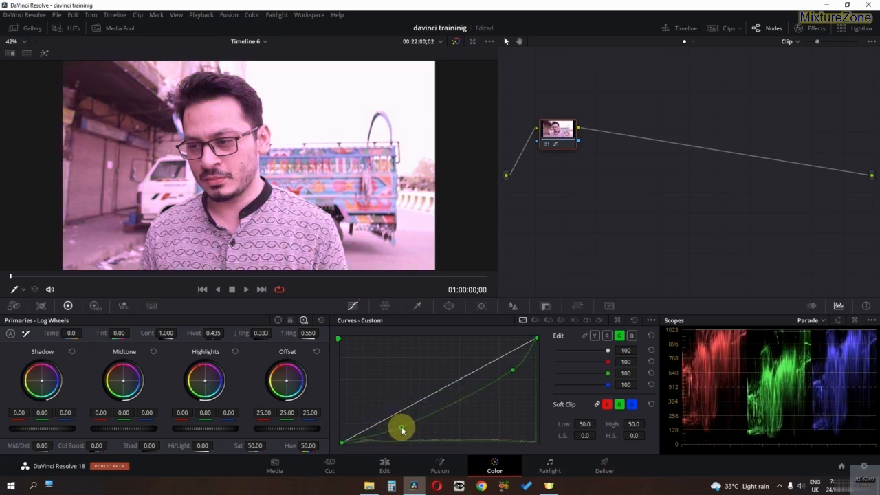
{"action": "left_click", "coordinate": [632, 319]}
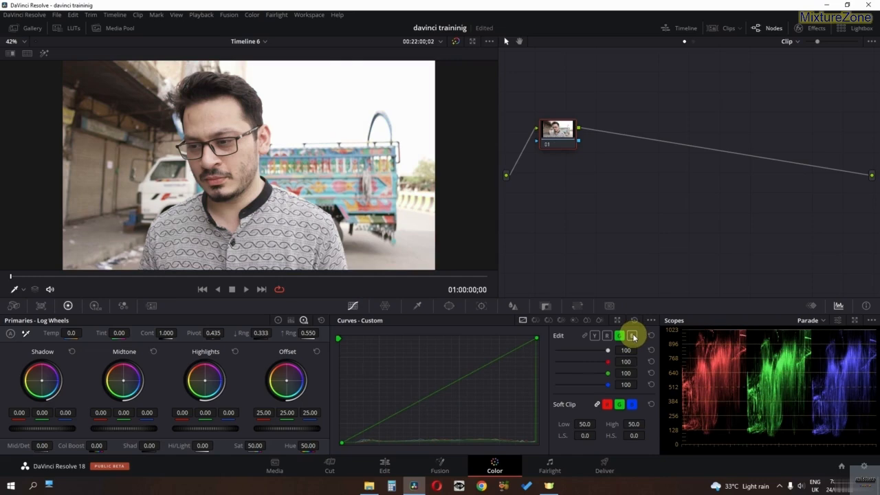
- Lower the highlights and shadows on the blue custom curve only, and reset the curves
{"action": "left_click", "coordinate": [632, 336]}
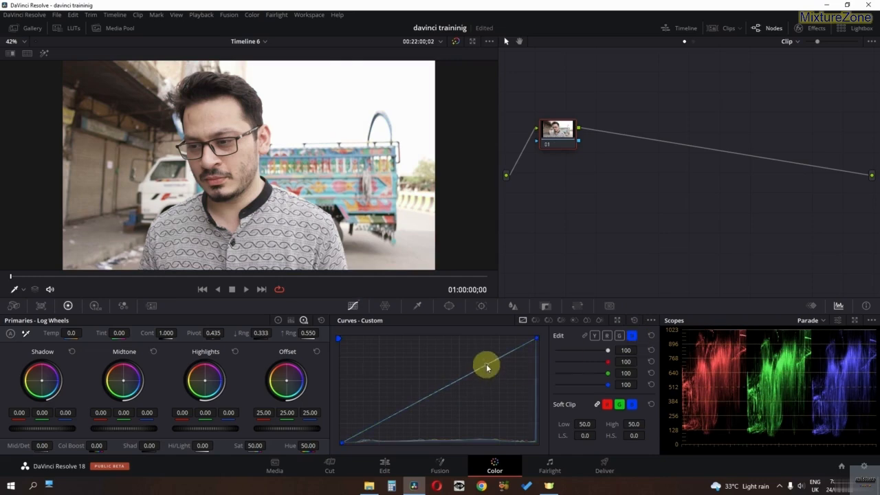
{"action": "left_click_drag", "start_coordinate": [486, 368], "coordinate": [509, 379]}
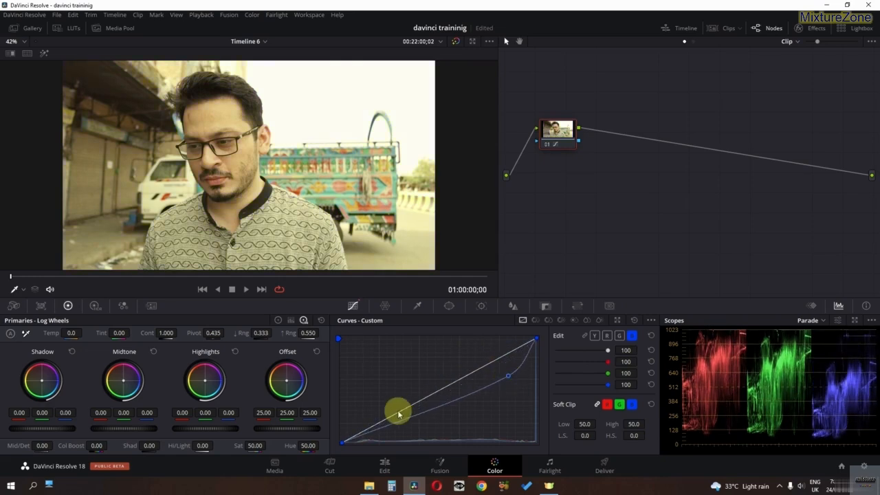
{"action": "mouse_move", "coordinate": [383, 428]}
{"action": "left_mouse_down"}
{"action": "mouse_move", "coordinate": [373, 403]}
{"action": "mouse_move", "coordinate": [391, 427]}
{"action": "left_mouse_up"}
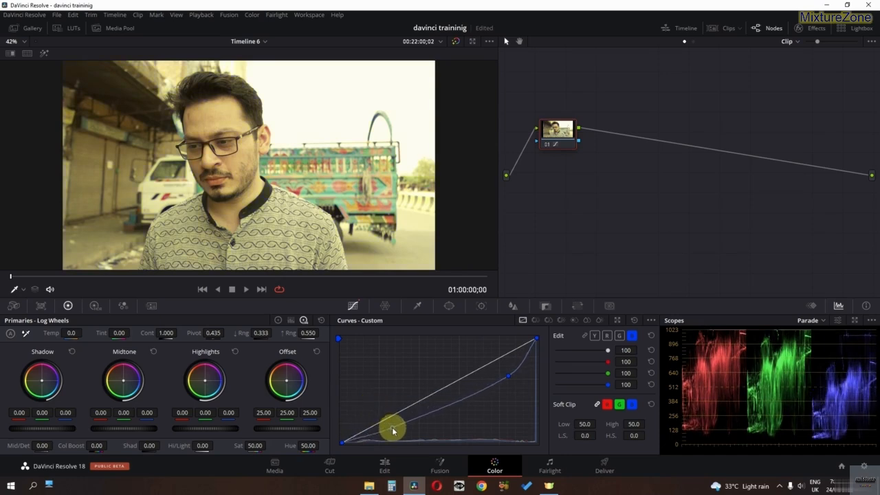
{"action": "left_click", "coordinate": [633, 322]}
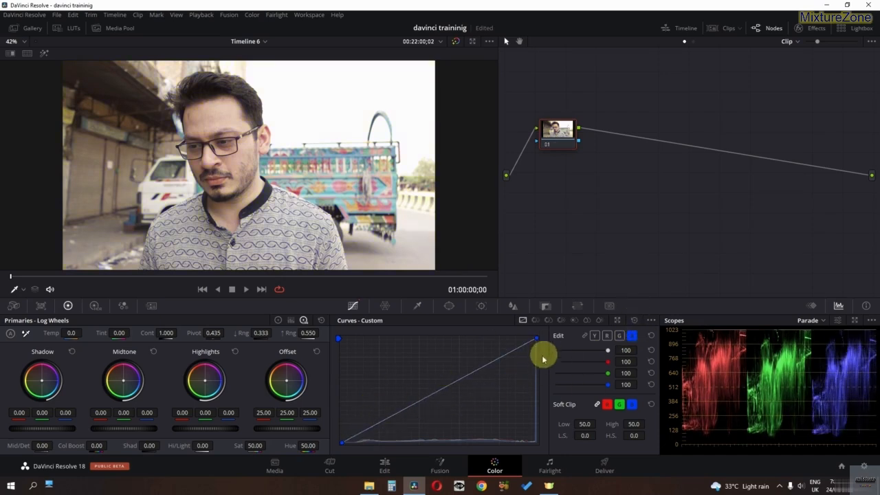
- Relink the custom curve channels and shape a contrast S-curve with raised highlights and lowered shadows
{"action": "left_click", "coordinate": [595, 336]}
{"action": "left_click", "coordinate": [584, 336]}
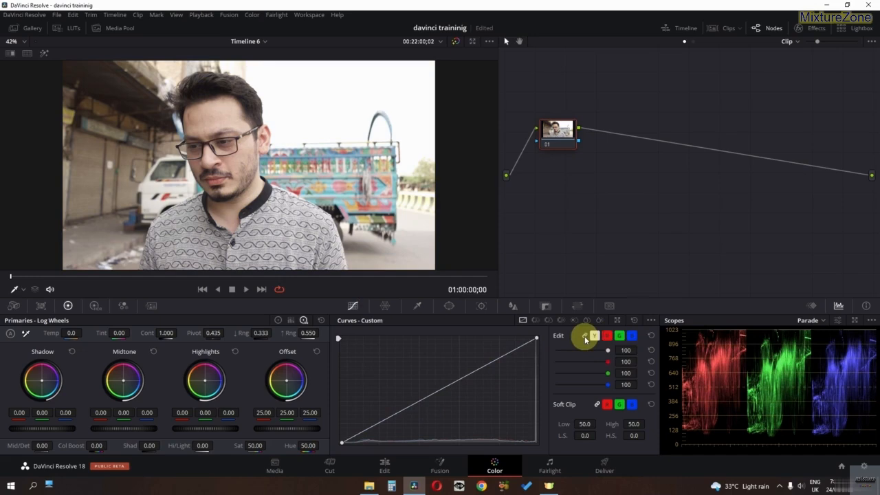
{"action": "left_click_drag", "start_coordinate": [484, 369], "coordinate": [477, 362]}
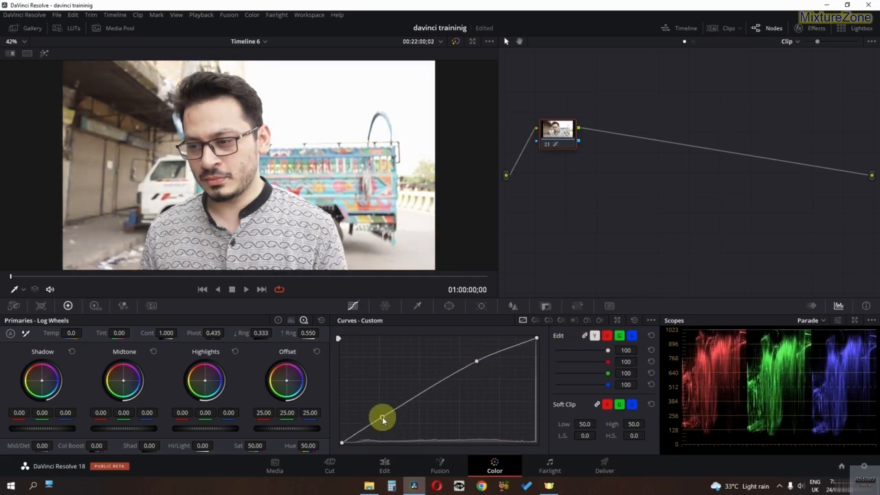
{"action": "left_click_drag", "start_coordinate": [382, 417], "coordinate": [383, 426]}
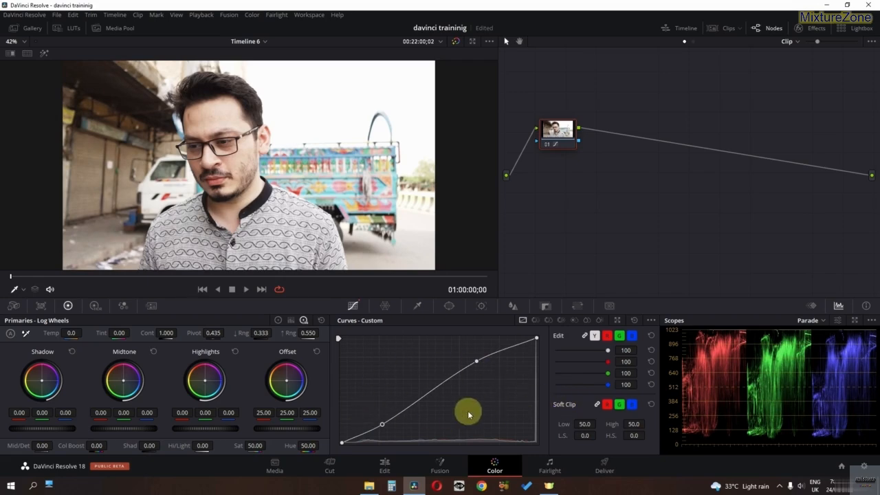
- Set Soft Clip to Low 72.0, High 39.8, L.S. 19.8 and H.S. 25.7, and reset the custom curve to a straight diagonal
{"action": "left_click_drag", "start_coordinate": [584, 423], "coordinate": [611, 435]}
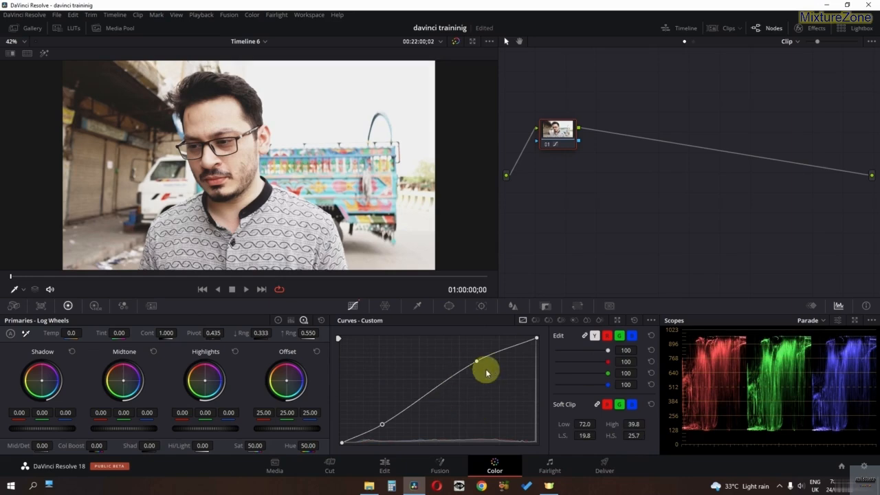
{"action": "left_click", "coordinate": [650, 336]}
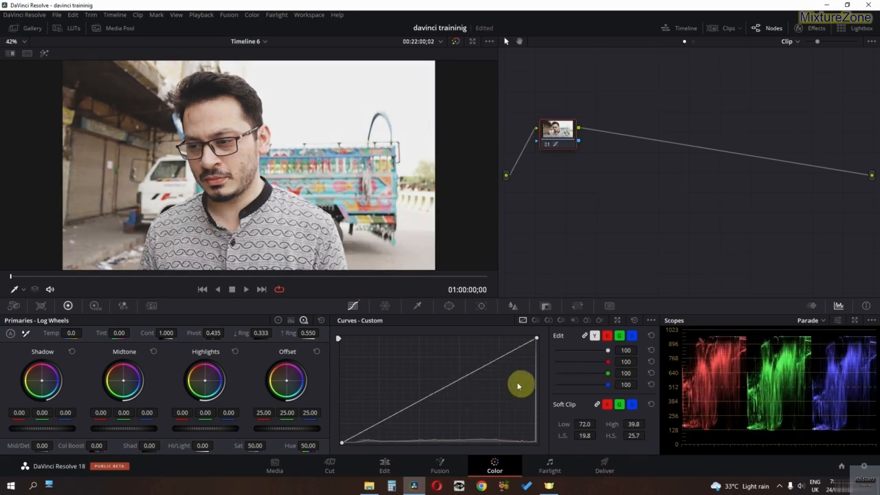
- Switch to the Hue Vs Hue curve, try a Hue Rotate of 18.40 with a single green point, and reset the curve
{"action": "left_click", "coordinate": [534, 321]}
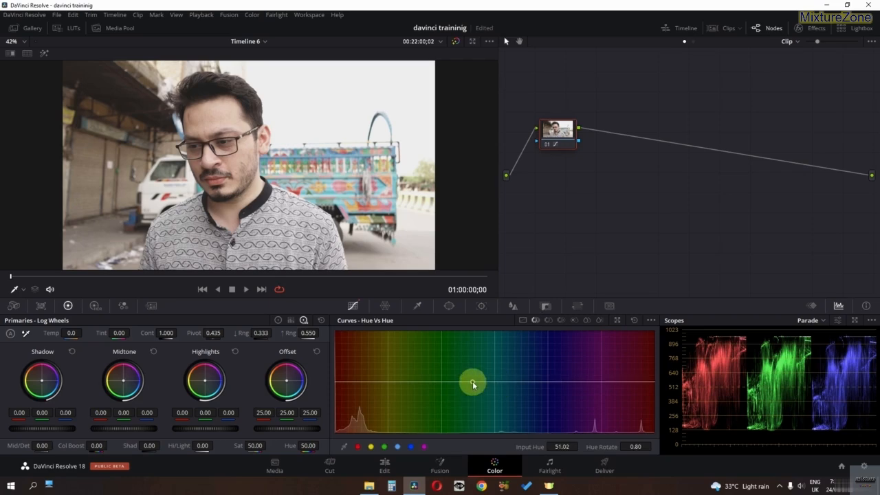
{"action": "mouse_move", "coordinate": [473, 385]}
{"action": "left_mouse_down"}
{"action": "mouse_move", "coordinate": [471, 354]}
{"action": "mouse_move", "coordinate": [472, 423]}
{"action": "mouse_move", "coordinate": [471, 377]}
{"action": "left_mouse_up"}
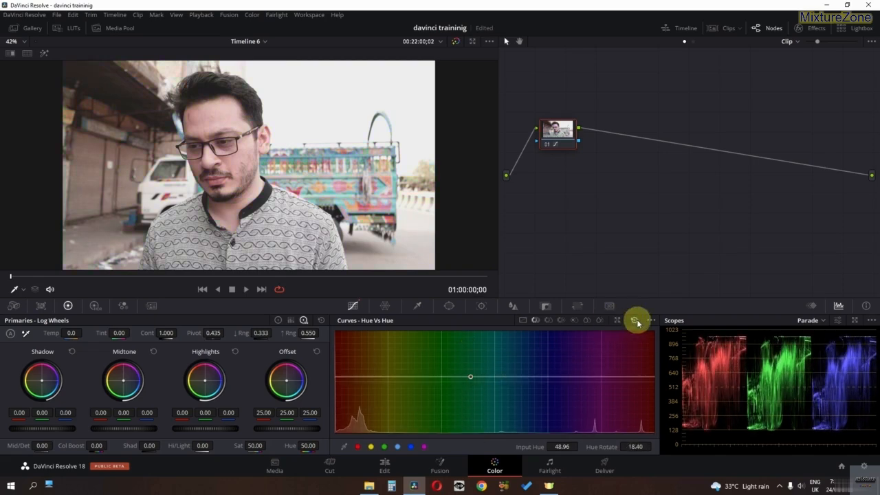
{"action": "left_click", "coordinate": [634, 321]}
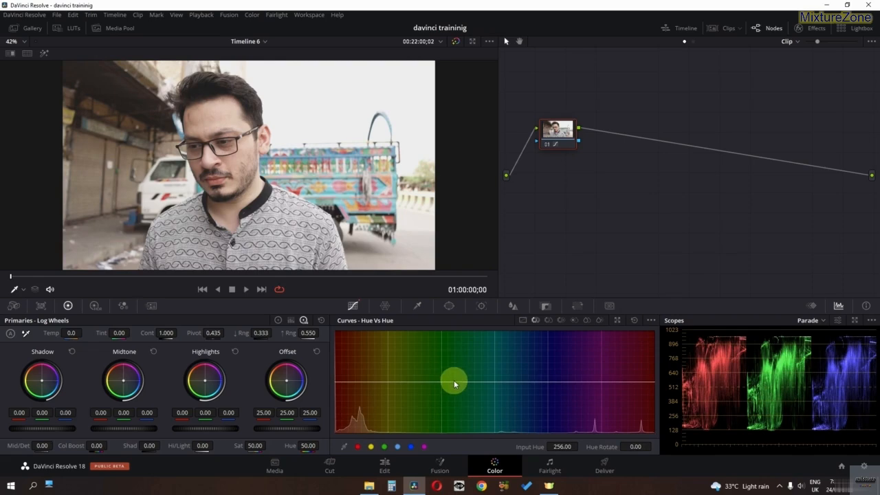
- Raise the Hue Vs Hue curve to a Hue Rotate of about 61.60 with yellow, green and magenta points, and lower the red end to 0.80
{"action": "left_click_drag", "start_coordinate": [454, 380], "coordinate": [454, 366]}
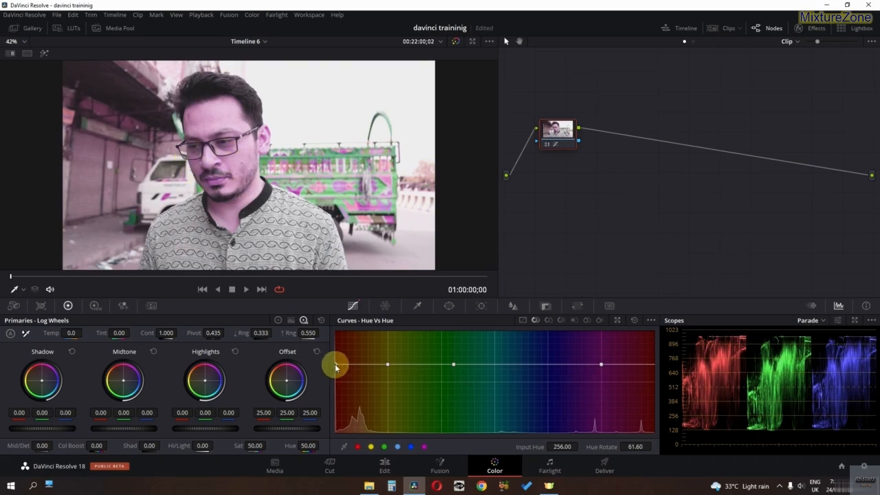
{"action": "left_click_drag", "start_coordinate": [335, 367], "coordinate": [335, 386]}
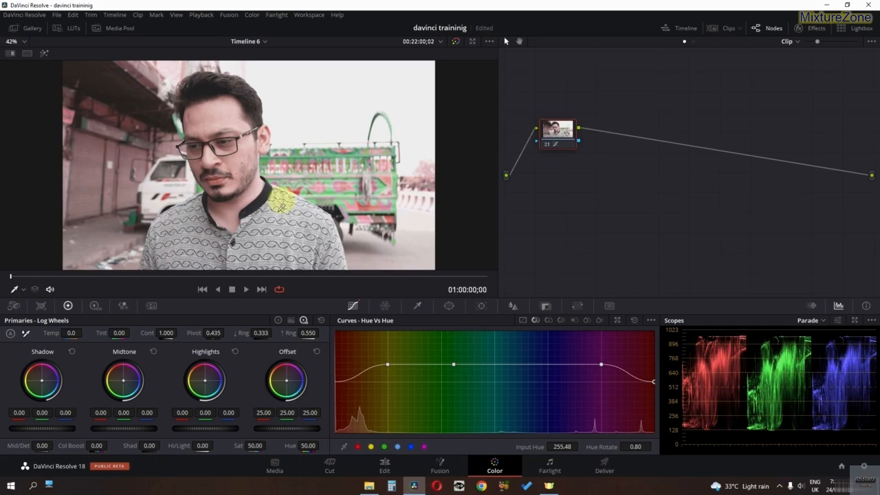
- Toggle the node off and on to compare the image with and without the Hue Vs Hue grade, and reset the node grade
{"action": "key", "text": "ctrl+d"}
{"action": "key", "text": "ctrl+d"}
{"action": "key", "text": "ctrl+d"}
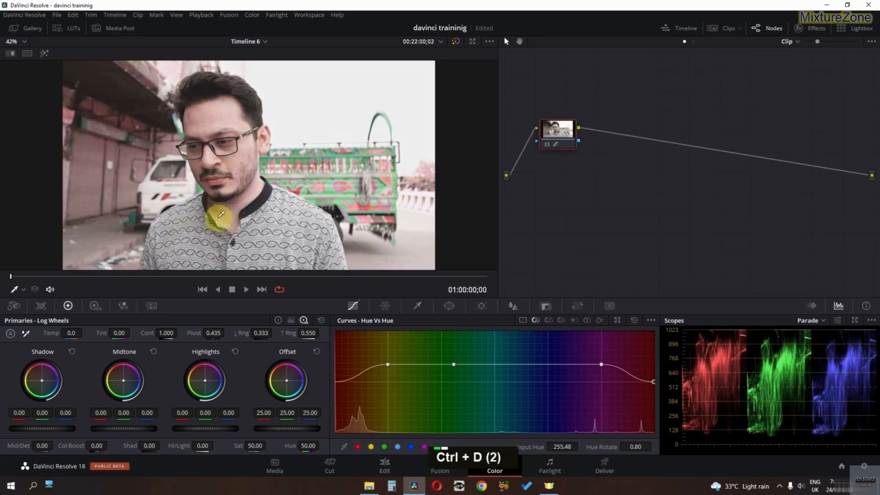
{"action": "key", "text": "ctrl+d"}
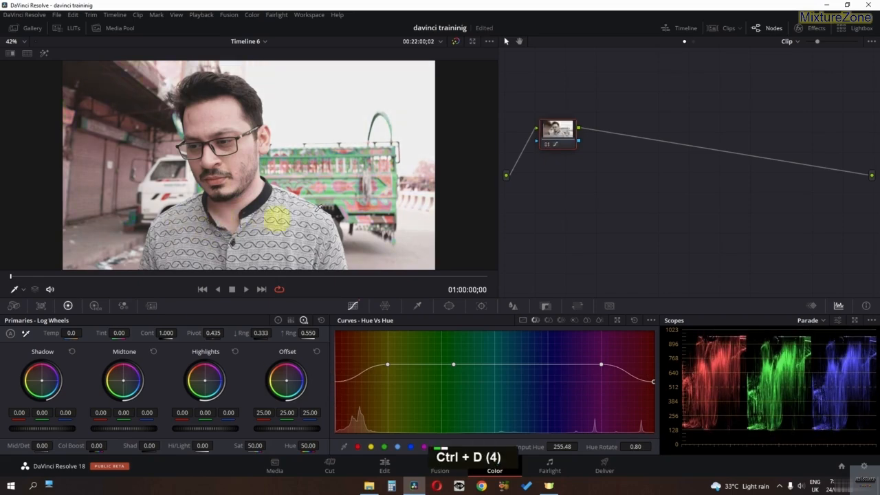
{"action": "right_click", "coordinate": [558, 140]}
{"action": "left_click", "coordinate": [584, 147]}
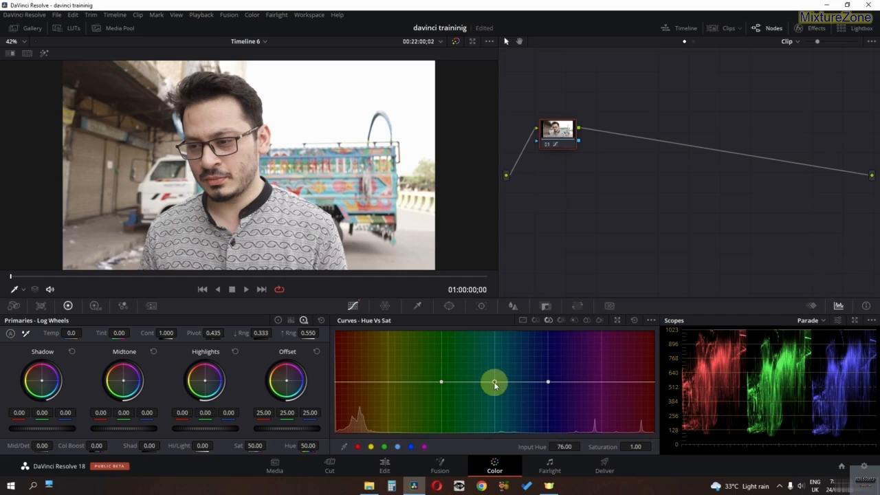
- Try raising the cyan and red points of the Hue Vs Sat curve to maximum, with red at 2.00, and reset the node grade
{"action": "left_click_drag", "start_coordinate": [495, 385], "coordinate": [495, 332]}
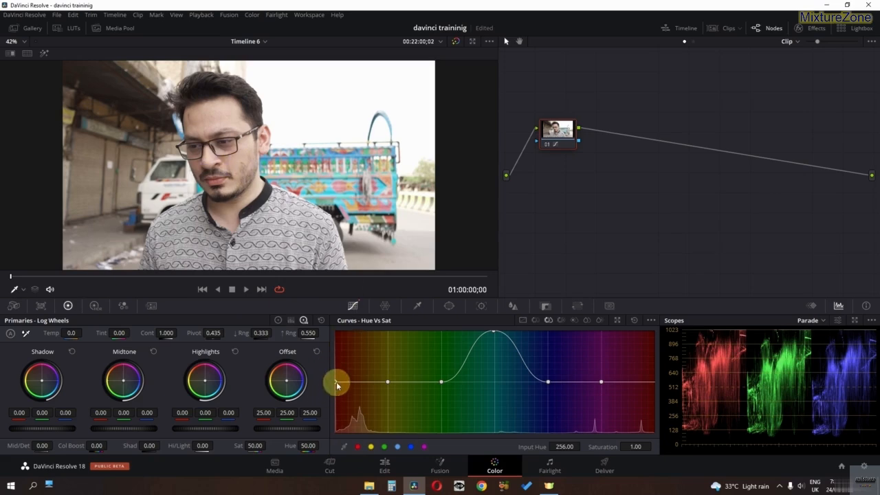
{"action": "left_click_drag", "start_coordinate": [336, 383], "coordinate": [336, 335]}
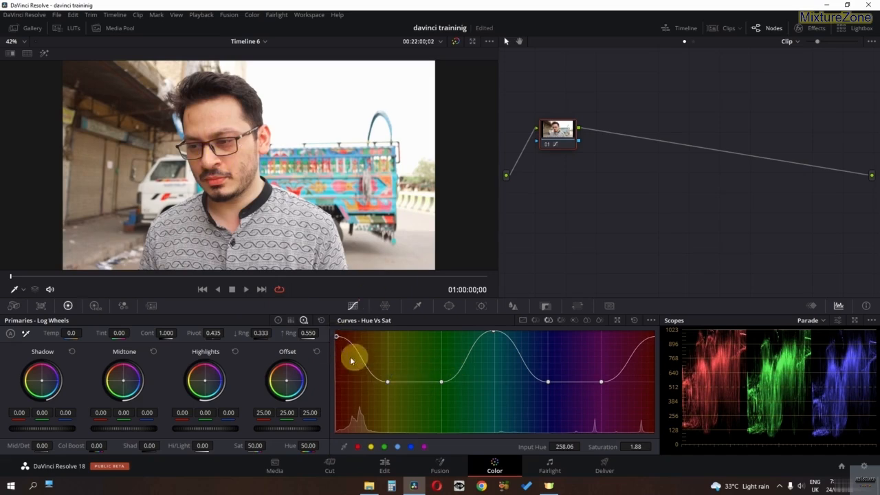
{"action": "mouse_move", "coordinate": [336, 336]}
{"action": "left_mouse_down"}
{"action": "mouse_move", "coordinate": [336, 440]}
{"action": "mouse_move", "coordinate": [332, 336]}
{"action": "left_mouse_up"}
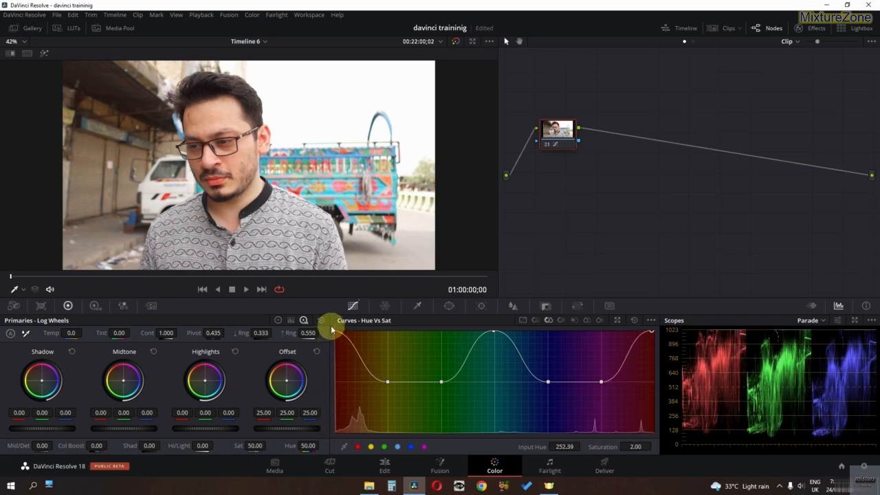
{"action": "right_click", "coordinate": [561, 137]}
{"action": "left_click", "coordinate": [584, 143]}
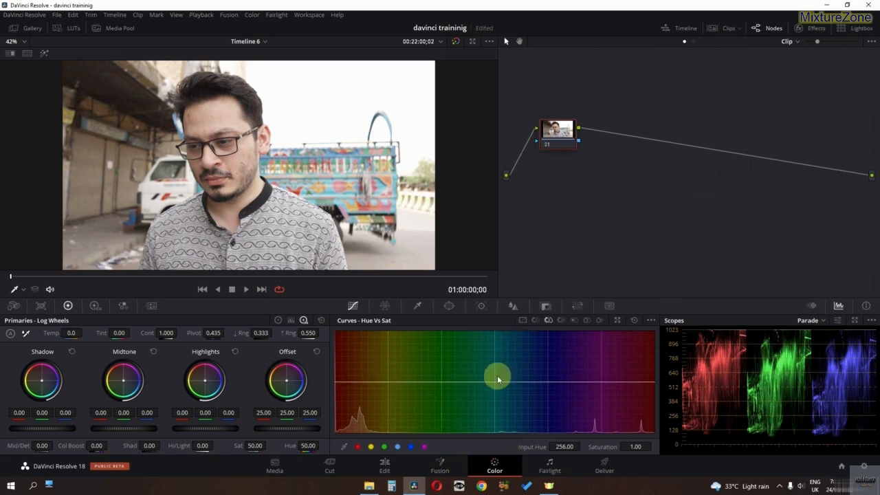
- Try lowering the whole Hue Vs Sat curve to a saturation of 0.04 with red raised to 1.28, and reset the node grade
{"action": "left_click_drag", "start_coordinate": [496, 383], "coordinate": [487, 431]}
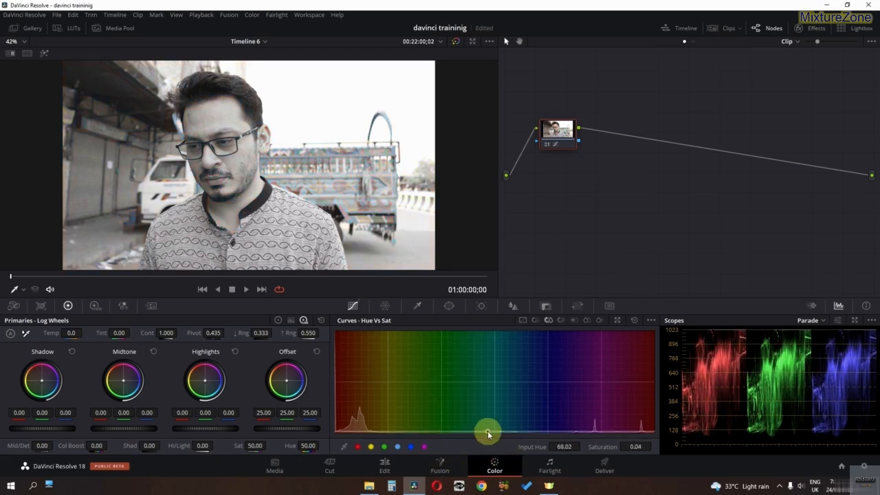
{"action": "left_click", "coordinate": [358, 447]}
{"action": "left_click_drag", "start_coordinate": [338, 433], "coordinate": [336, 368]}
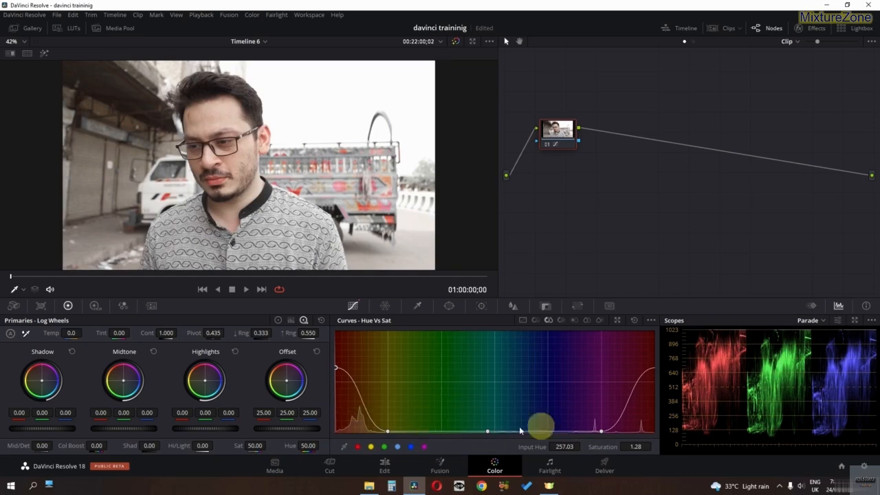
{"action": "right_click", "coordinate": [558, 139]}
{"action": "left_click", "coordinate": [559, 140]}
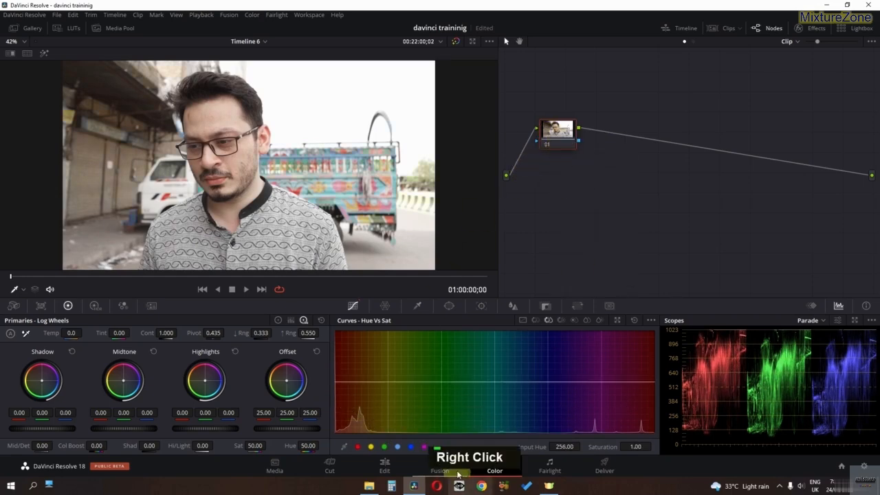
- Switch to the Hue Vs Lum curve, try red Lum Gain values of 1.85 and 0.19, and reset the curve
{"action": "left_click", "coordinate": [562, 320]}
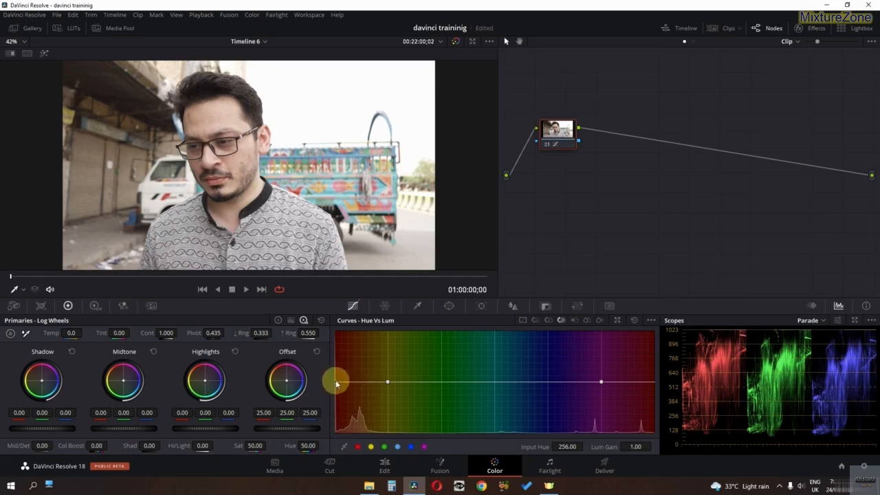
{"action": "left_click_drag", "start_coordinate": [336, 383], "coordinate": [336, 347]}
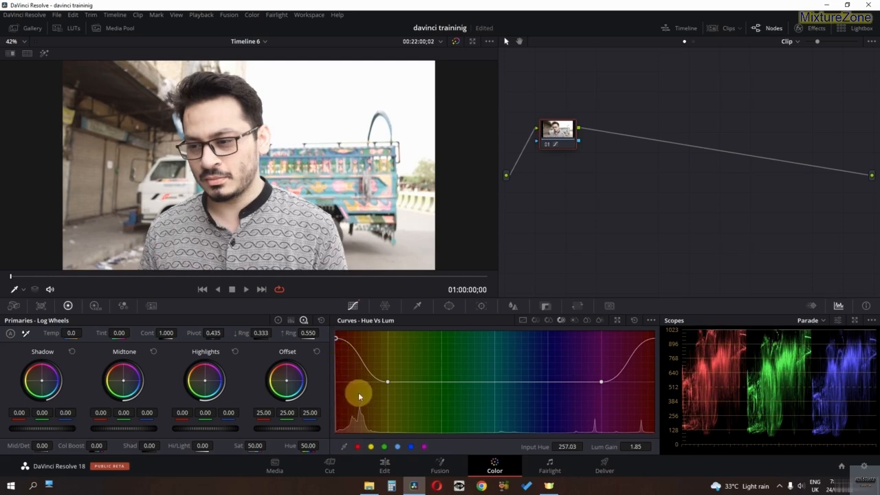
{"action": "left_click_drag", "start_coordinate": [337, 340], "coordinate": [337, 427]}
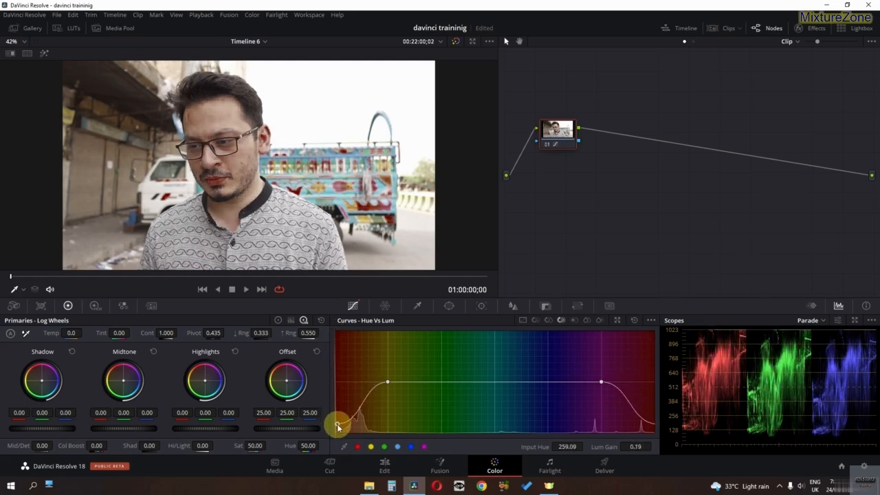
{"action": "left_click", "coordinate": [633, 320]}
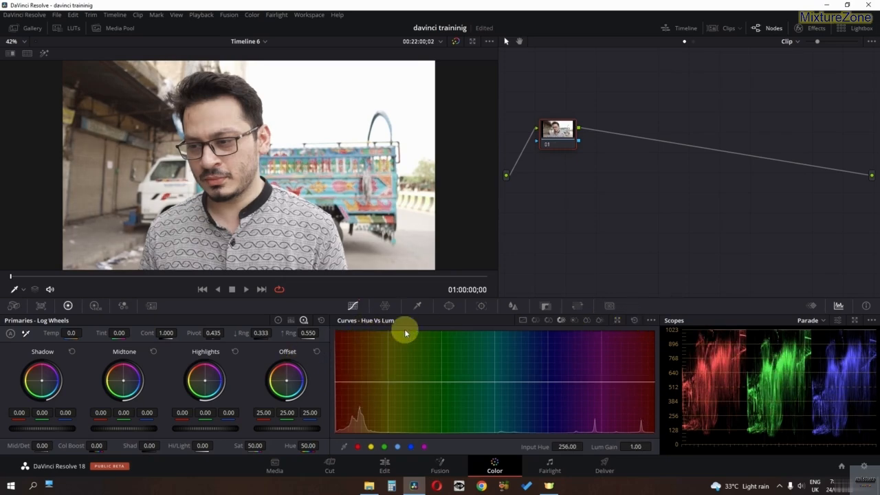
- On the Lum Vs Sat curve, try saturation 2.00 for highlights with 0.00 for shadows, reset, try 2.00 for shadows, and reset again
{"action": "left_click", "coordinate": [575, 321]}
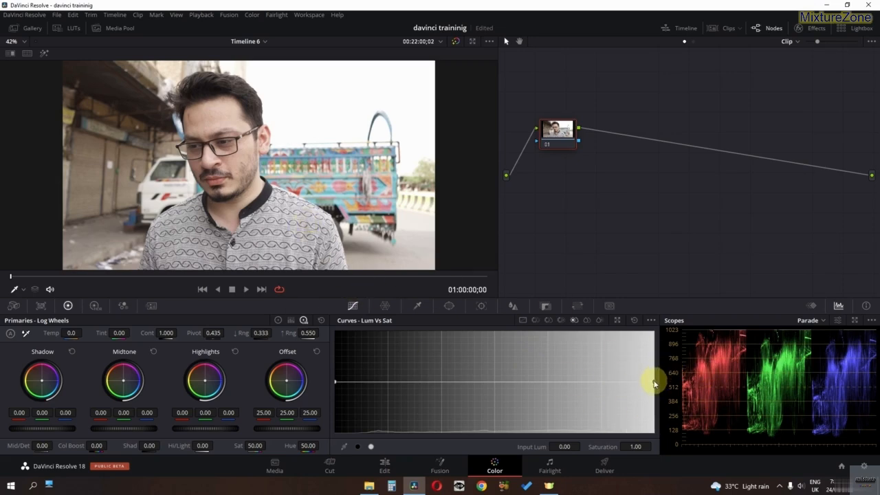
{"action": "left_click_drag", "start_coordinate": [653, 383], "coordinate": [644, 302]}
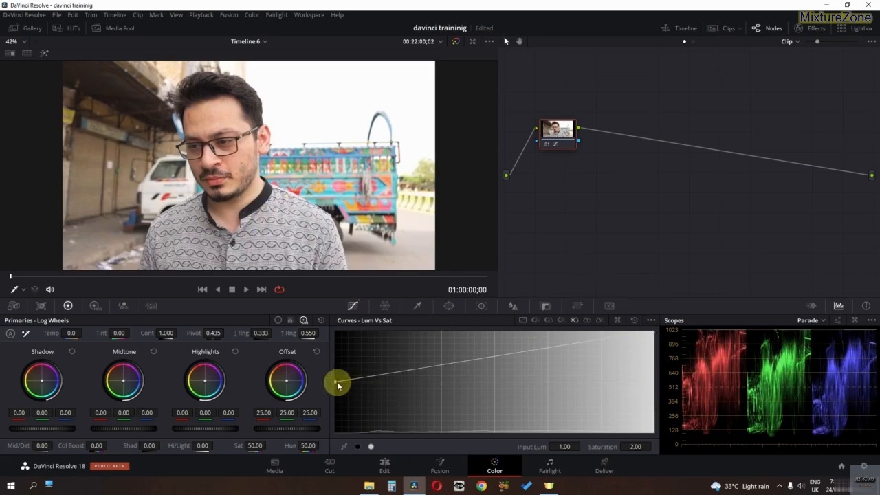
{"action": "left_click_drag", "start_coordinate": [336, 383], "coordinate": [338, 436]}
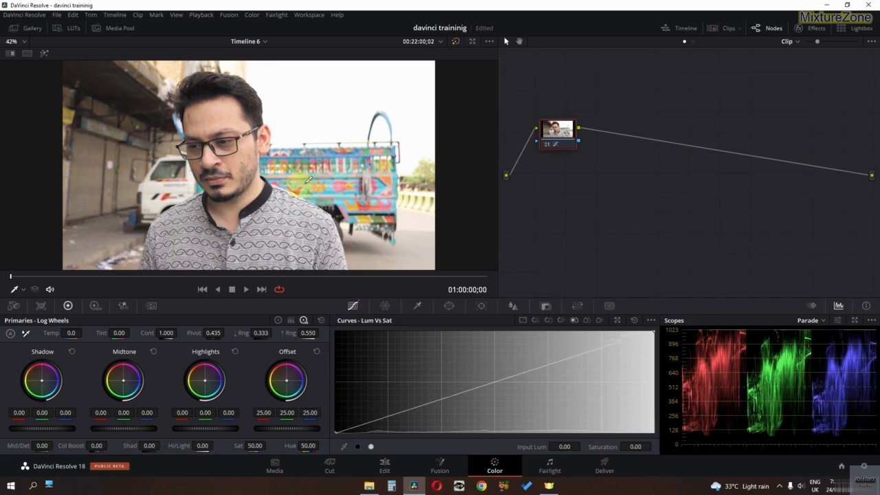
{"action": "left_click", "coordinate": [632, 320]}
{"action": "left_click_drag", "start_coordinate": [336, 383], "coordinate": [333, 334]}
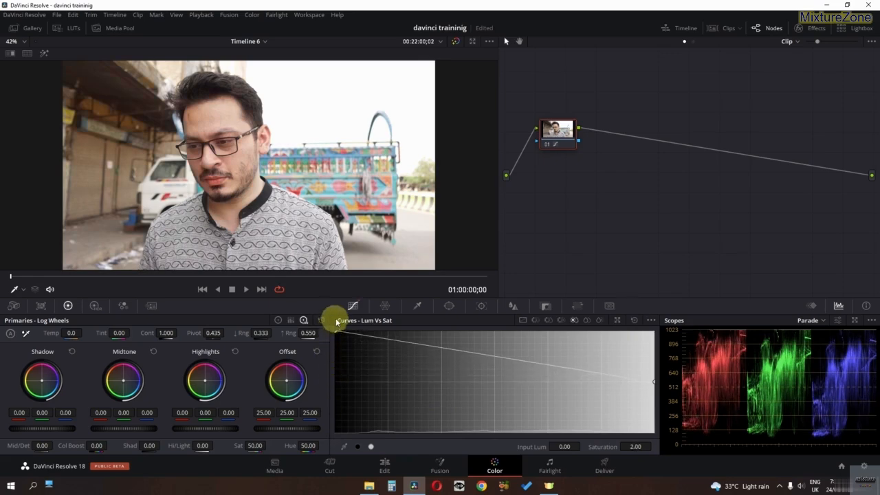
{"action": "left_click", "coordinate": [633, 320]}
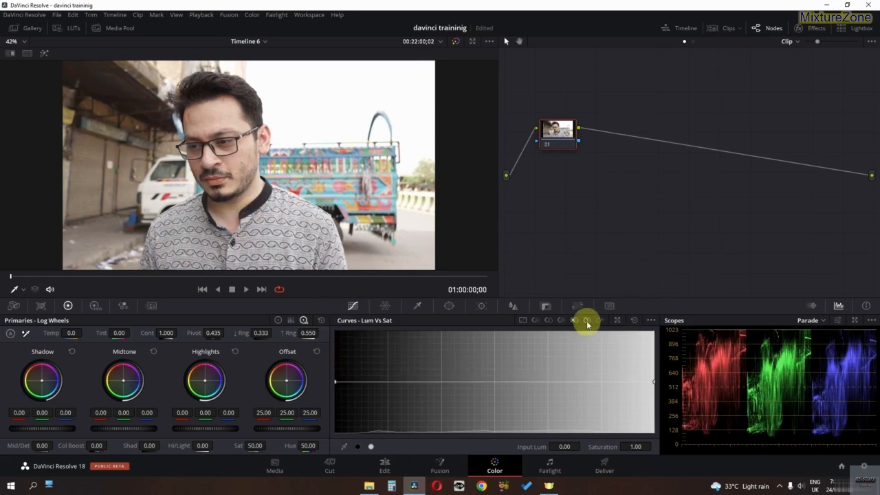
- Compare the Lum Vs Sat and Sat Vs Sat curves, try raising the Sat Vs Sat high end to 2.00, and reset it
{"action": "left_click", "coordinate": [586, 321]}
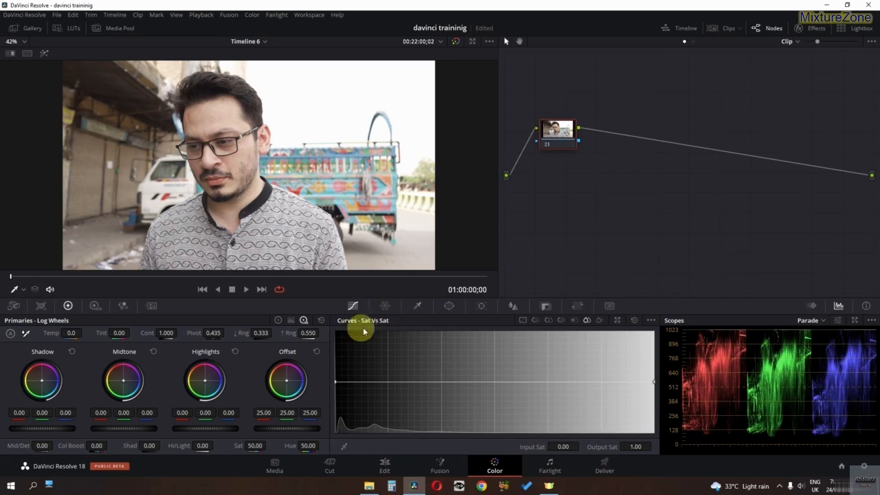
{"action": "left_click", "coordinate": [572, 320]}
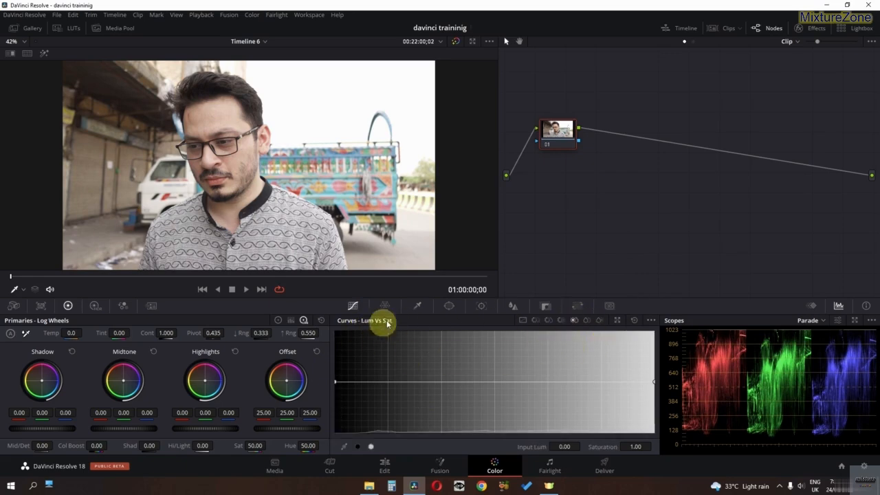
{"action": "left_click", "coordinate": [586, 321]}
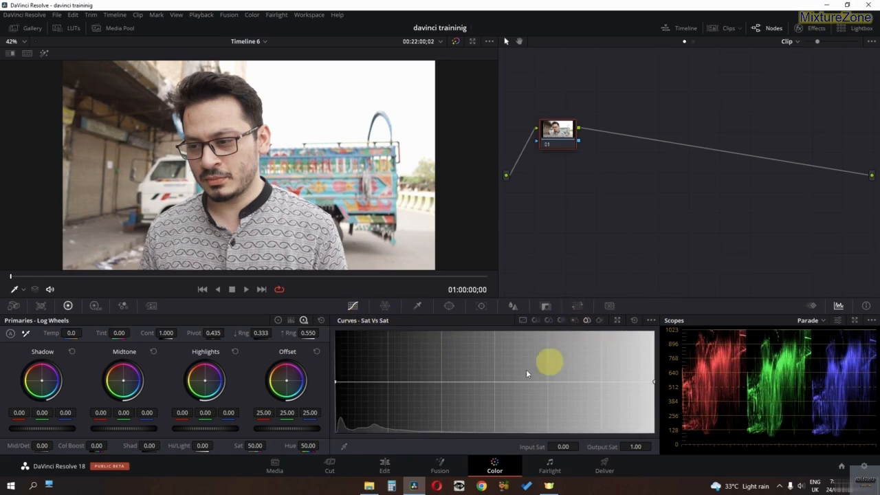
{"action": "left_click_drag", "start_coordinate": [654, 382], "coordinate": [653, 334]}
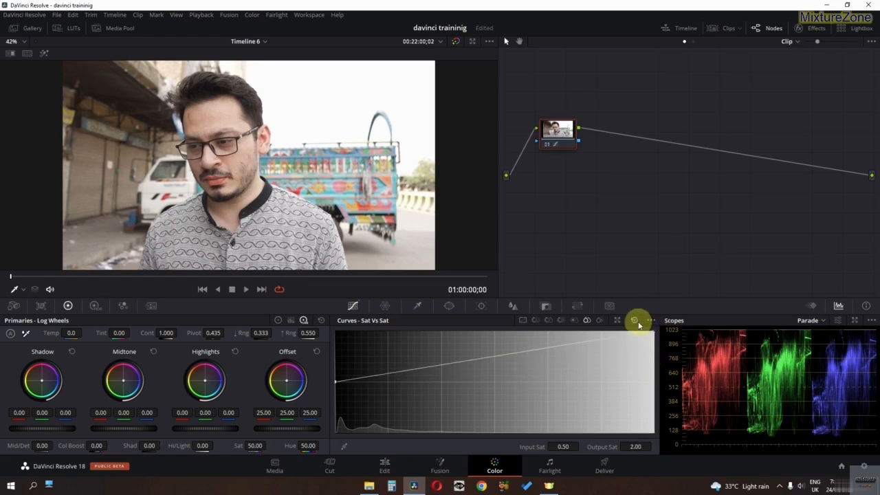
{"action": "left_click", "coordinate": [635, 321]}
- Add a second node in series after node 01 and label node 01 "lum vs sat"
{"action": "right_click", "coordinate": [552, 142]}
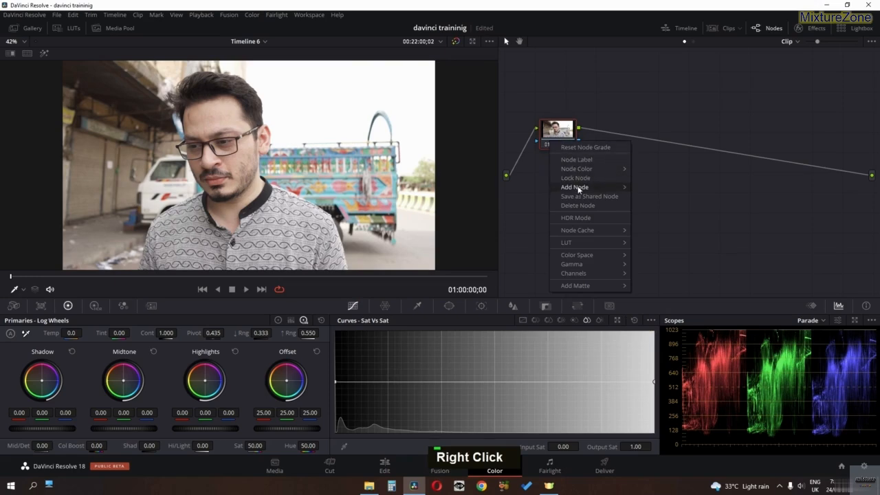
{"action": "mouse_move", "coordinate": [577, 187]}
{"action": "left_click", "coordinate": [666, 196]}
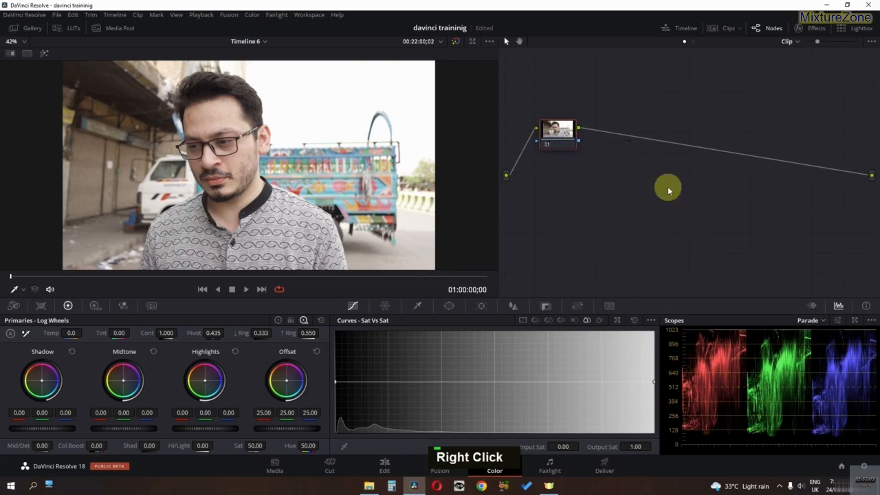
{"action": "right_click", "coordinate": [557, 130]}
{"action": "left_click", "coordinate": [590, 147]}
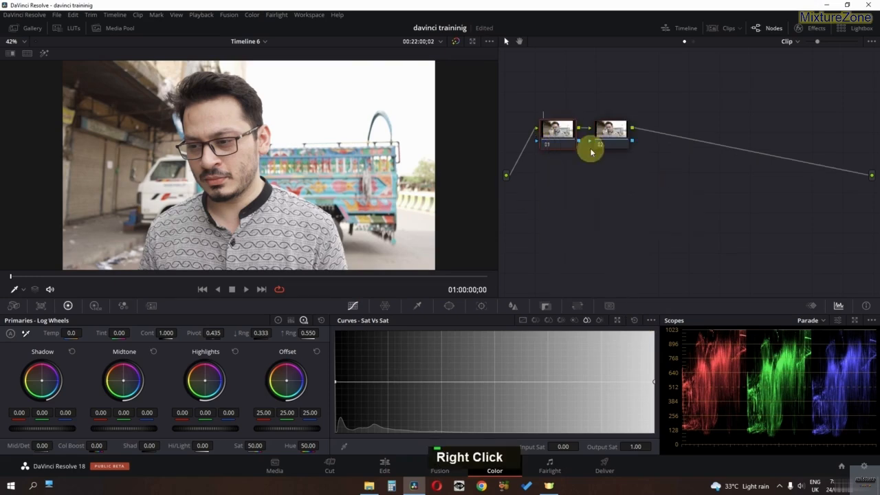
{"action": "type", "text": "lu"}
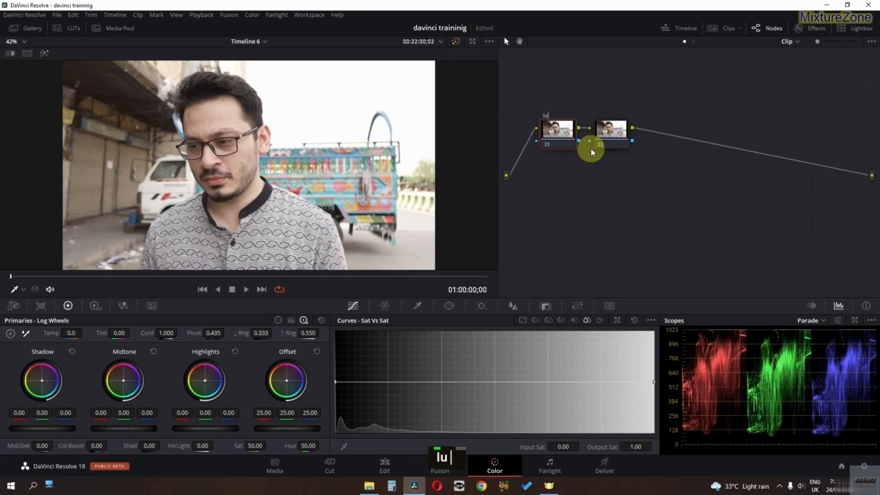
{"action": "type", "text": "m vs sat"}
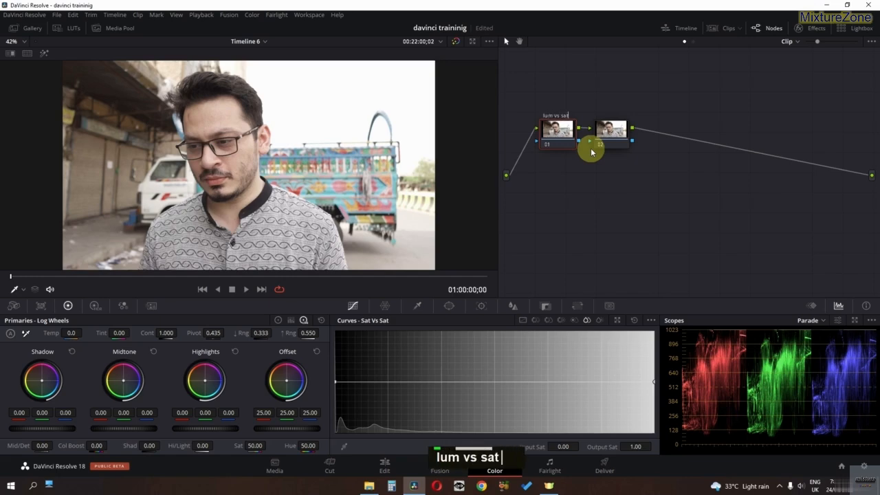
- Label the second node "sat vs sat" and raise the low end of its Sat Vs Sat curve to an Output Sat of 2.00
{"action": "right_click", "coordinate": [601, 141]}
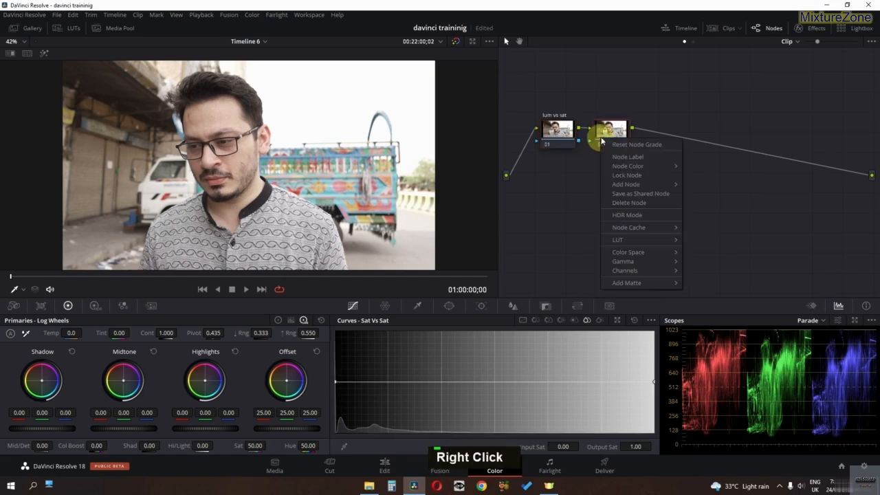
{"action": "left_click", "coordinate": [639, 160]}
{"action": "type", "text": "sat vs sat"}
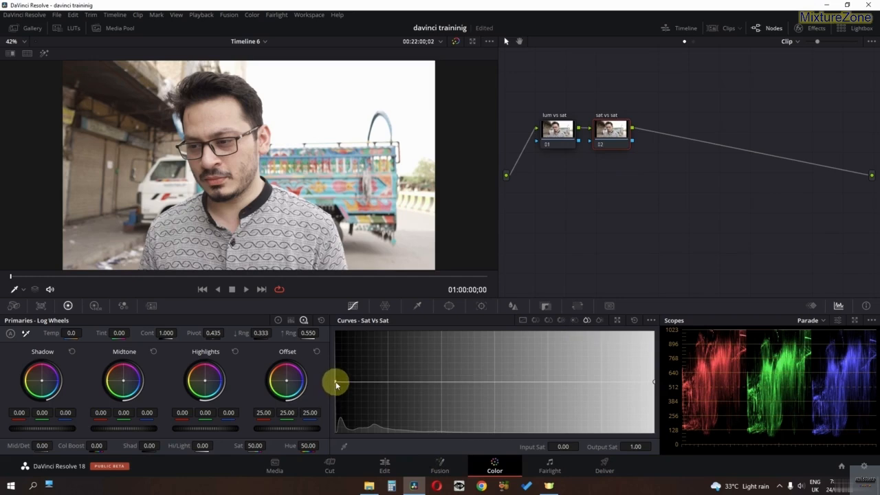
{"action": "left_click_drag", "start_coordinate": [336, 385], "coordinate": [330, 312]}
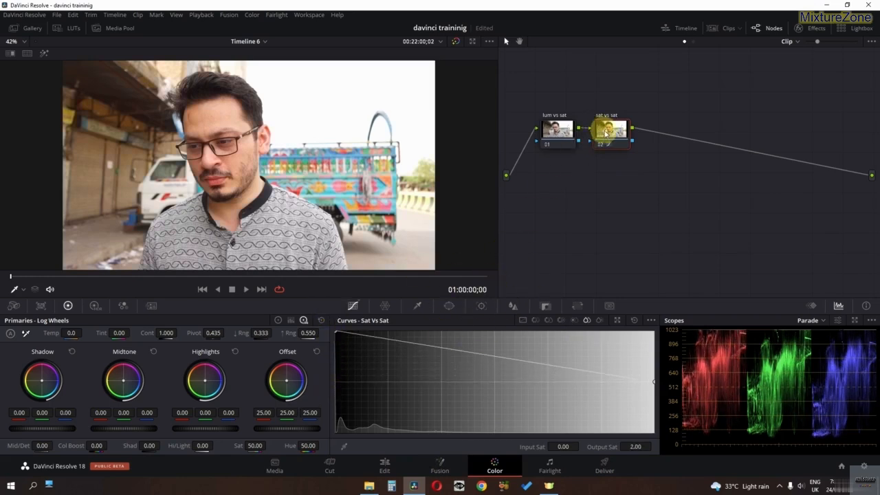
- Raise the black end of the Lum Vs Sat curve to saturation 2.00 on the "lum vs sat" node, and reselect the "sat vs sat" node
{"action": "left_click", "coordinate": [566, 140]}
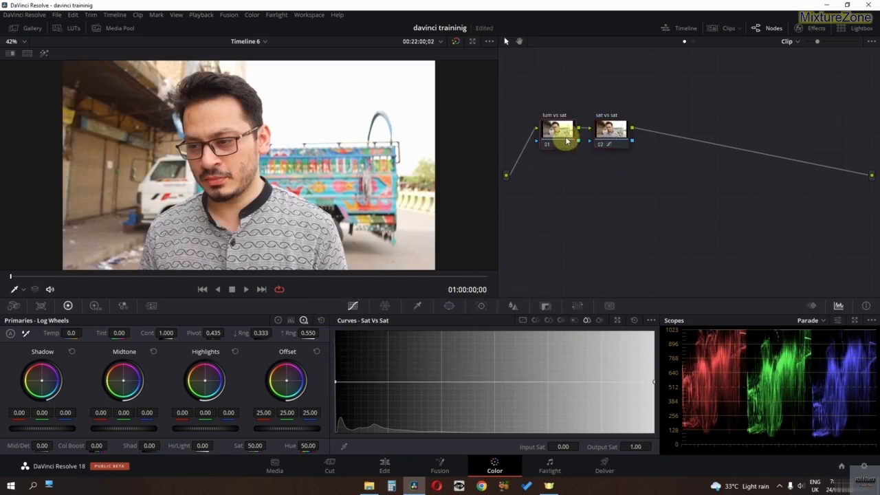
{"action": "left_click", "coordinate": [573, 321]}
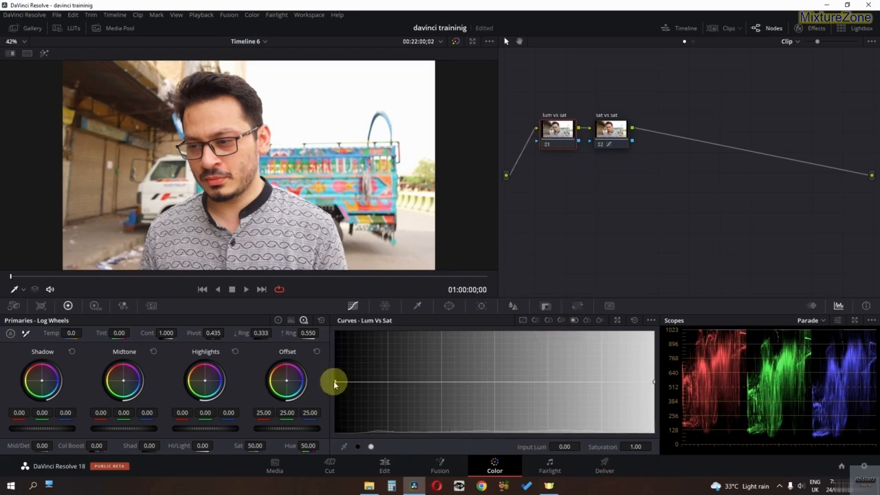
{"action": "left_click_drag", "start_coordinate": [336, 383], "coordinate": [333, 318]}
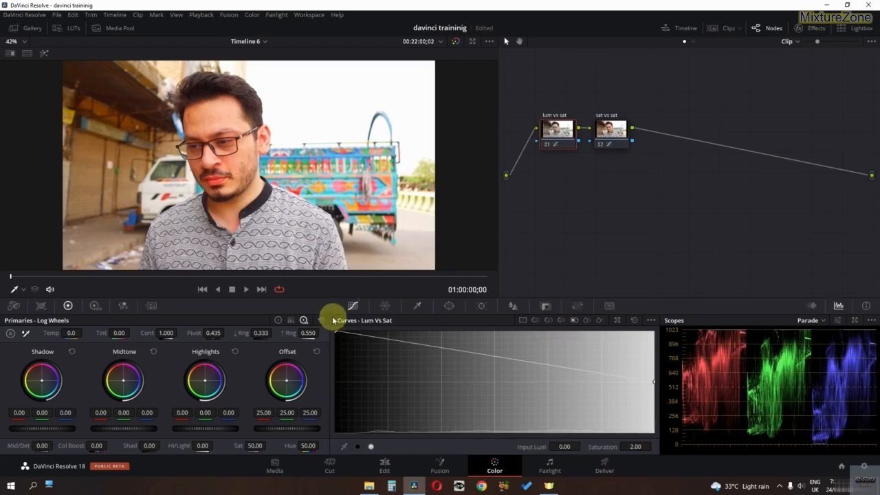
{"action": "left_click", "coordinate": [611, 132]}
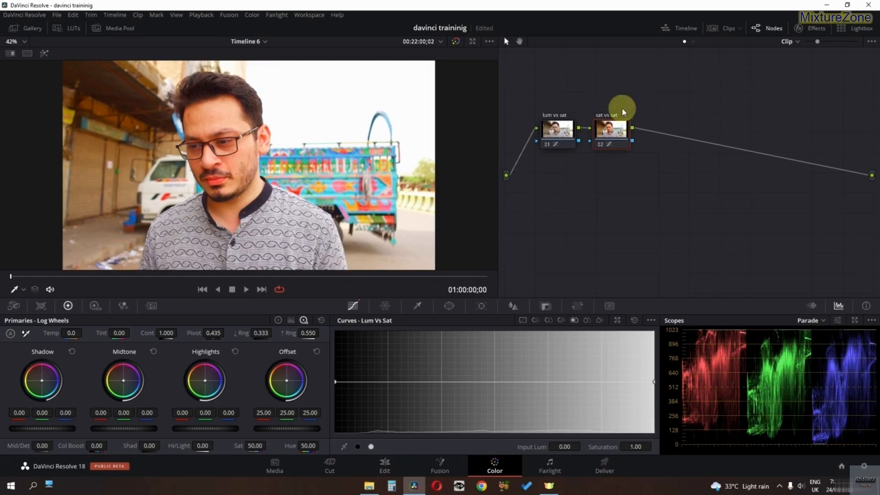
- Compare the two node grades alone by toggling the "sat vs sat" and "lum vs sat" nodes, ending on the Sat Vs Sat curve
{"action": "key", "text": "ctrl+d"}
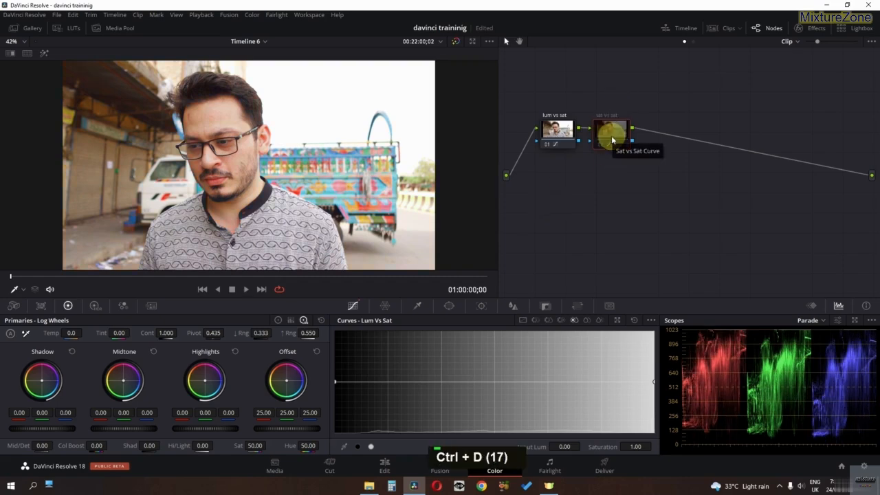
{"action": "left_click", "coordinate": [571, 135]}
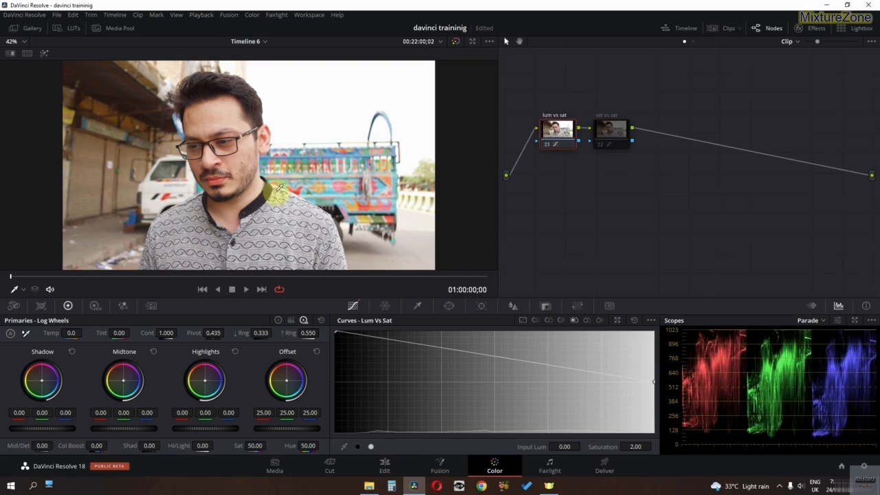
{"action": "key", "text": "ctrl+d"}
{"action": "left_click", "coordinate": [595, 137]}
{"action": "key", "text": "ctrl+d"}
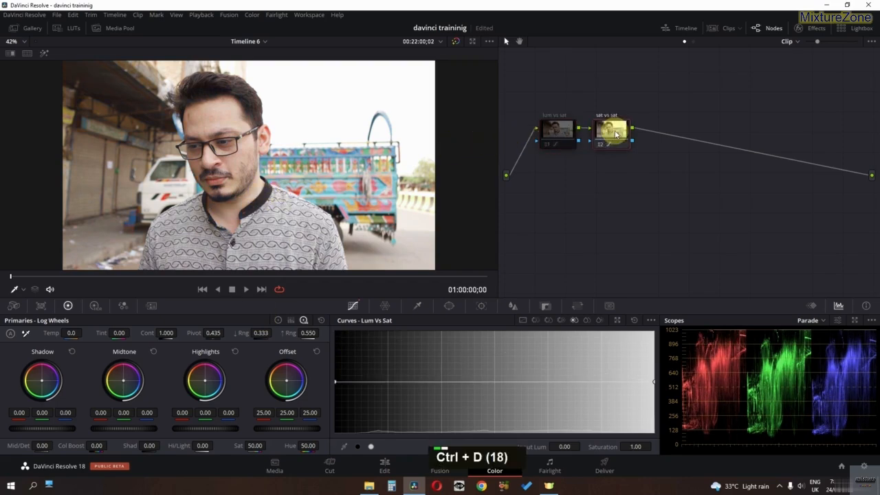
{"action": "left_click", "coordinate": [586, 320]}
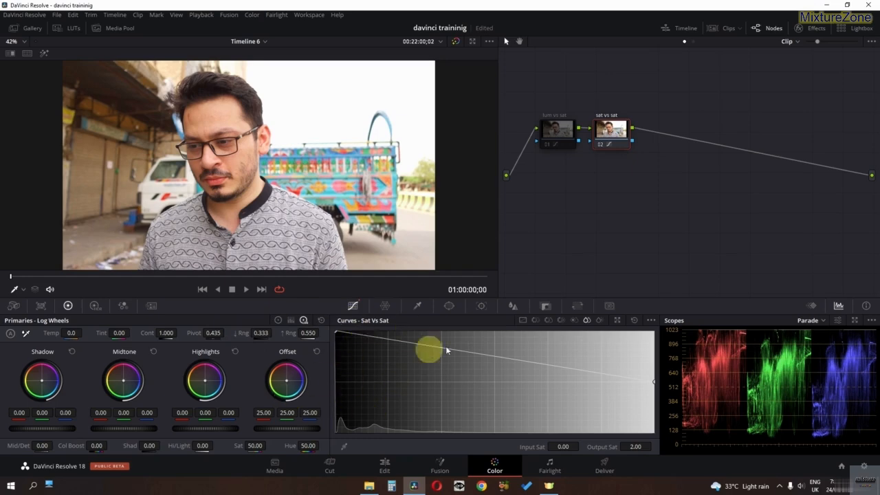
- Disable the "sat vs sat" node, re-enable the "lum vs sat" node and view its Lum Vs Sat curve
{"action": "key", "text": "ctrl+d"}
{"action": "left_click", "coordinate": [552, 135]}
{"action": "key", "text": "ctrl+d"}
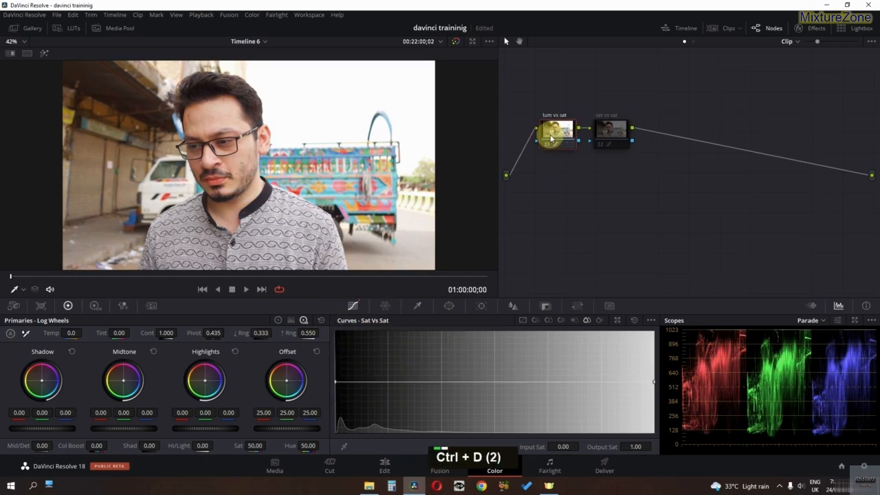
{"action": "left_click", "coordinate": [574, 320]}
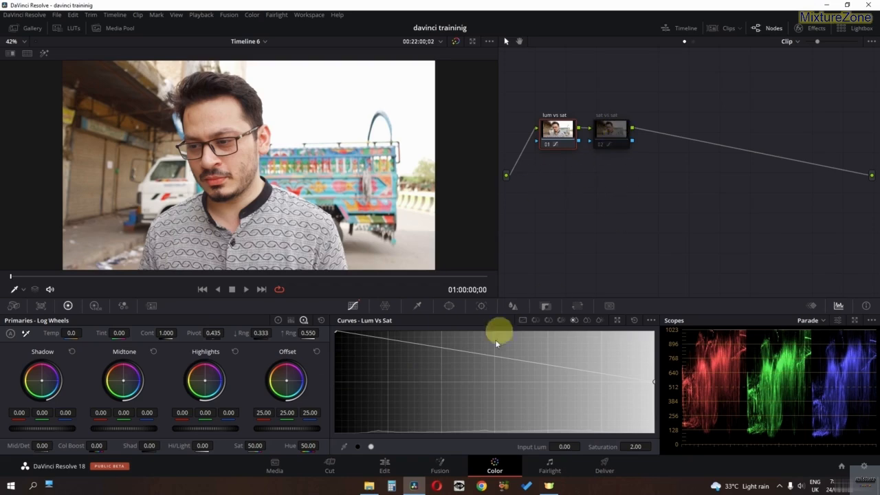
- Delete the "sat vs sat" node and clear the grade and label of node 01
{"action": "right_click", "coordinate": [605, 130]}
{"action": "key", "text": "Delete"}
{"action": "right_click", "coordinate": [564, 131]}
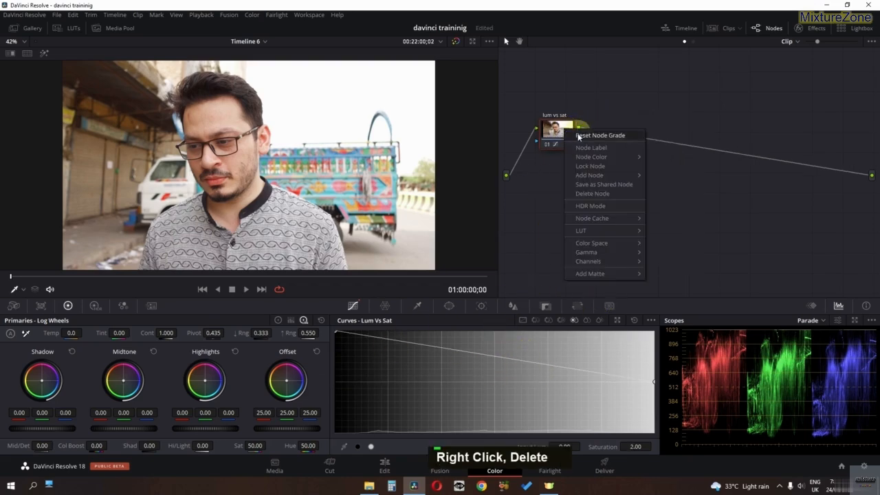
{"action": "left_click", "coordinate": [578, 135]}
{"action": "double_click", "coordinate": [555, 116]}
{"action": "key", "text": "BackSpace"}
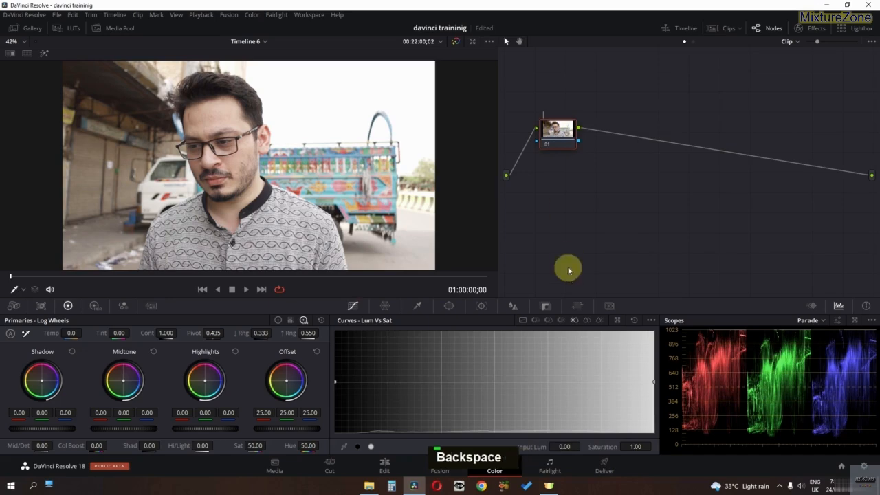
- Try lowering the Sat Vs Lum curve's low end to a Lum of 0.00 and raising its high end, resetting the curve after each change
{"action": "left_click", "coordinate": [587, 320]}
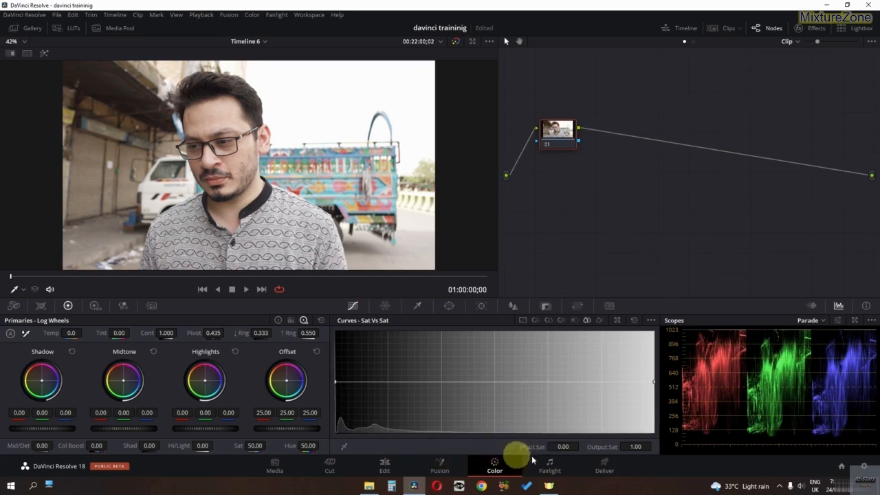
{"action": "left_click", "coordinate": [598, 321]}
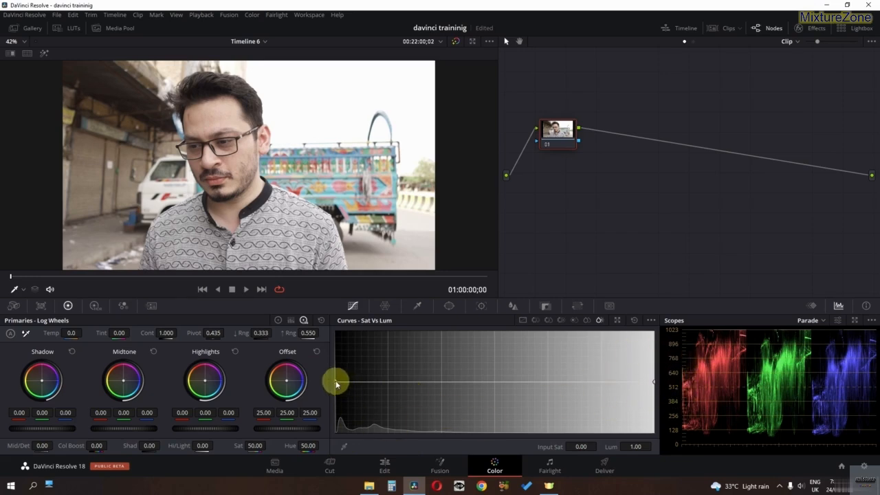
{"action": "left_click_drag", "start_coordinate": [336, 384], "coordinate": [322, 435]}
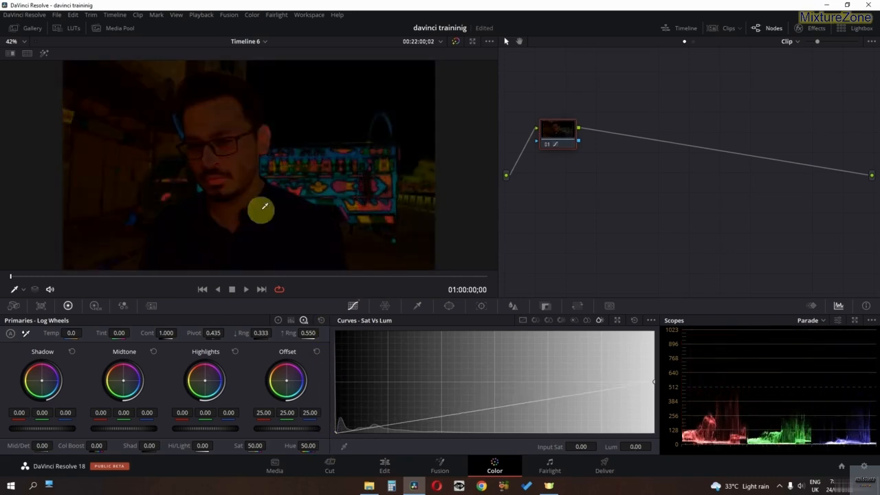
{"action": "left_click", "coordinate": [633, 321]}
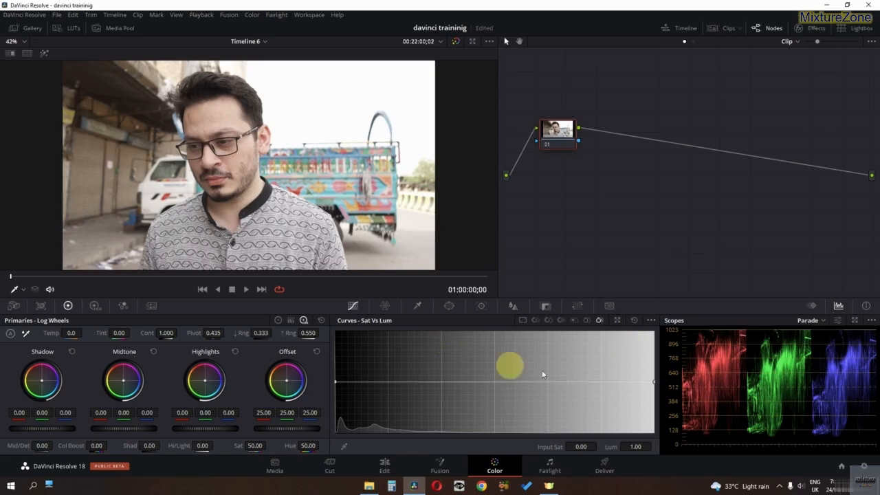
{"action": "left_click_drag", "start_coordinate": [654, 383], "coordinate": [636, 327]}
{"action": "left_click", "coordinate": [634, 321]}
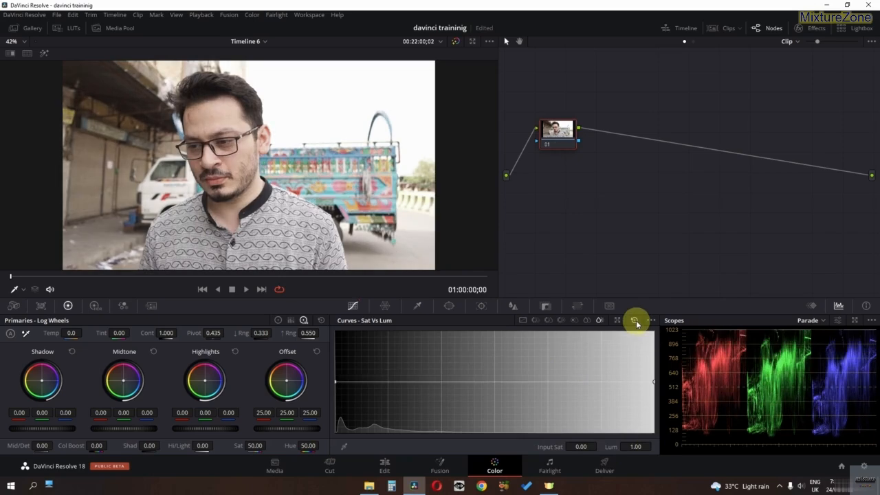
- Raise the Hue Vs Hue curve at green to a Hue Rotate of about 62 and add red, yellow and magenta control points
{"action": "left_click", "coordinate": [536, 320]}
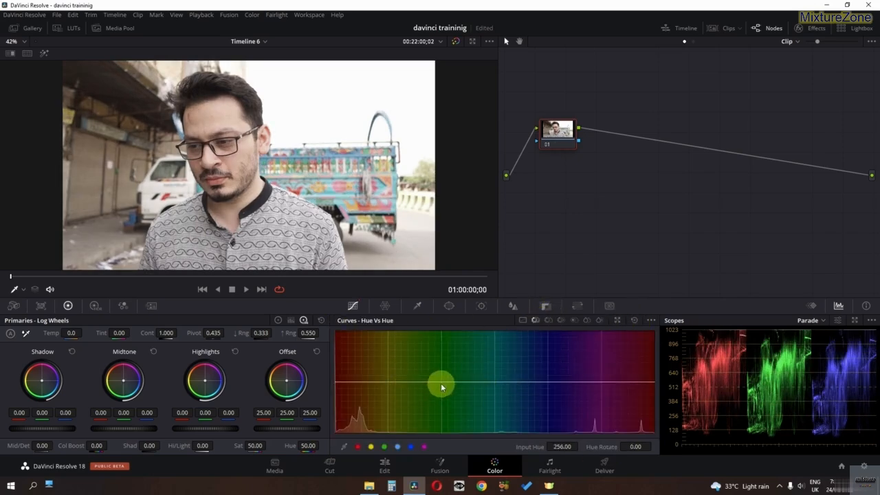
{"action": "left_click_drag", "start_coordinate": [441, 382], "coordinate": [441, 363]}
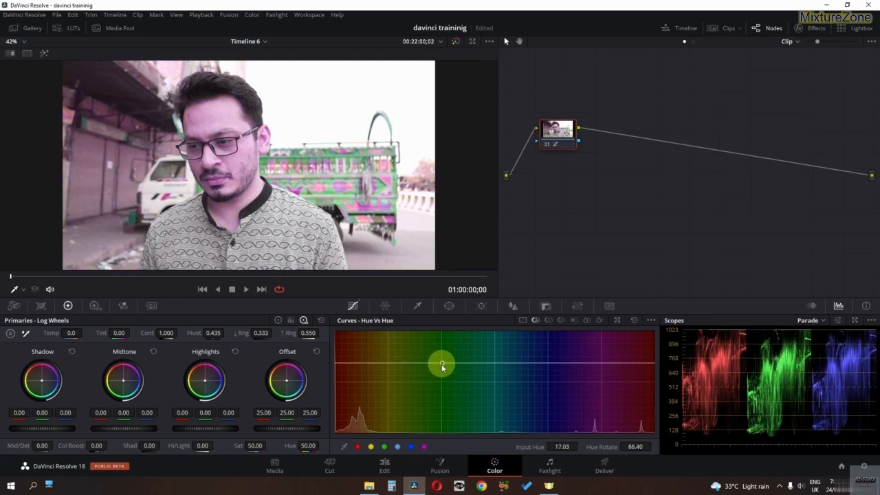
{"action": "left_click", "coordinate": [370, 446]}
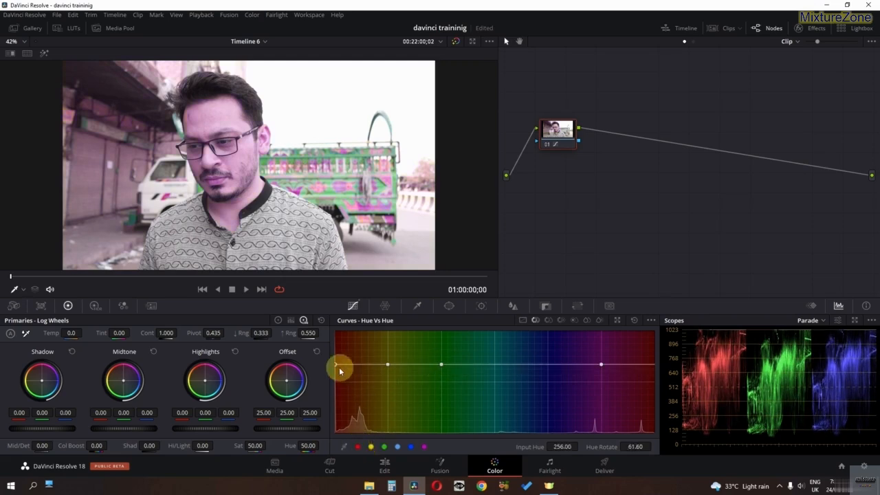
- Lower the red control point, adjust it to Input Hue 255.74 and Hue Rotate 18.40, and reset the Hue Vs Hue curve
{"action": "left_click_drag", "start_coordinate": [336, 375], "coordinate": [336, 383]}
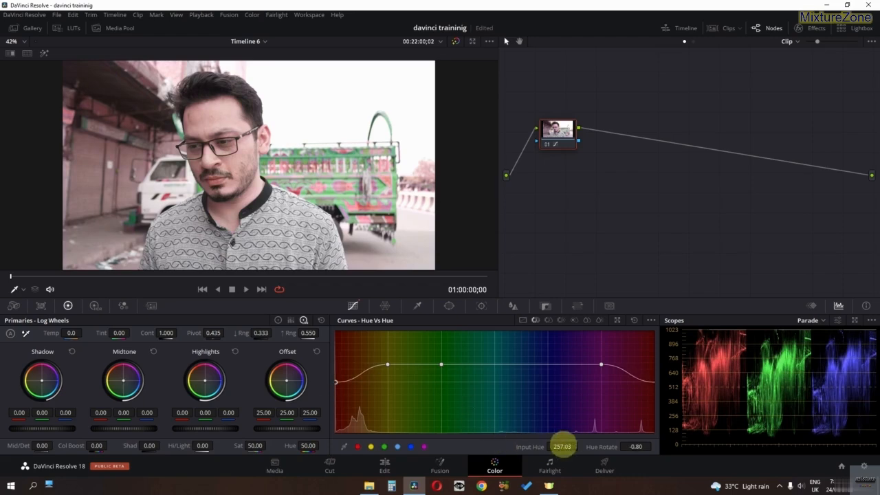
{"action": "left_click_drag", "start_coordinate": [562, 444], "coordinate": [495, 446]}
{"action": "mouse_move", "coordinate": [646, 450]}
{"action": "left_mouse_down"}
{"action": "mouse_move", "coordinate": [568, 452]}
{"action": "mouse_move", "coordinate": [704, 468]}
{"action": "mouse_move", "coordinate": [519, 476]}
{"action": "mouse_move", "coordinate": [842, 476]}
{"action": "mouse_move", "coordinate": [353, 246]}
{"action": "mouse_move", "coordinate": [657, 461]}
{"action": "left_mouse_up"}
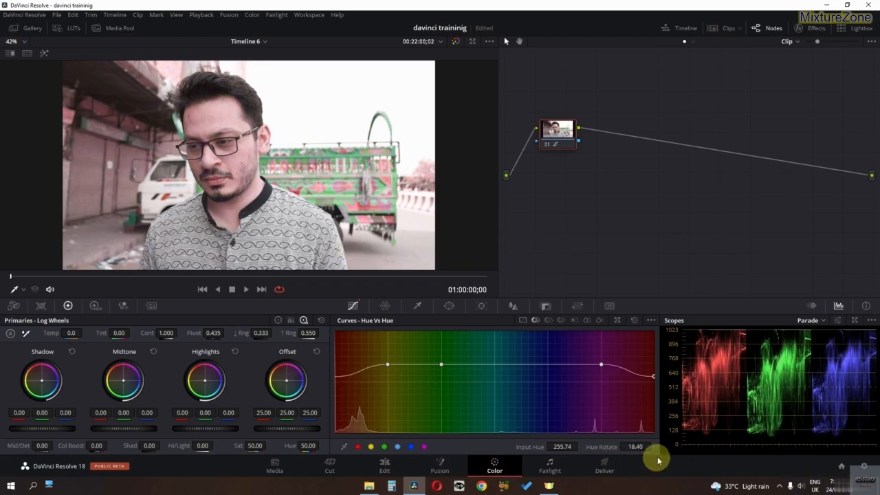
{"action": "left_click", "coordinate": [633, 321]}
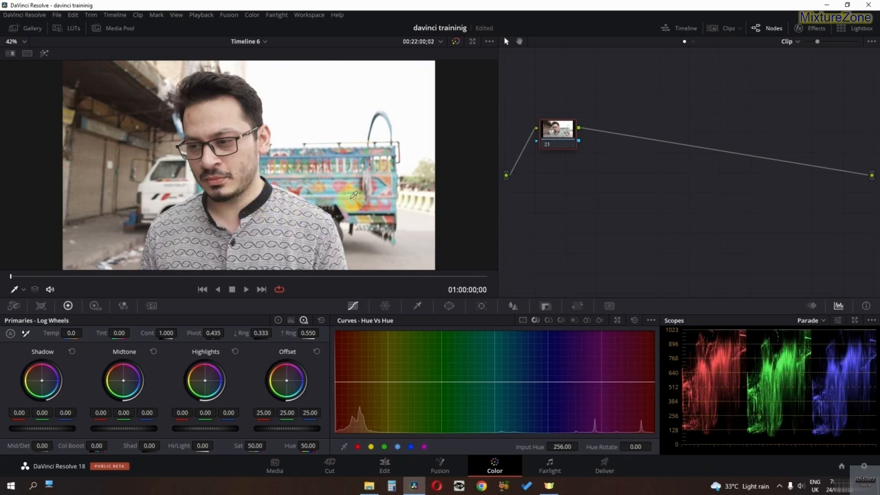
- Sample the blue of the painted truck in the viewer to add its control points to the Hue Vs Hue curve
{"action": "left_click", "coordinate": [376, 229]}
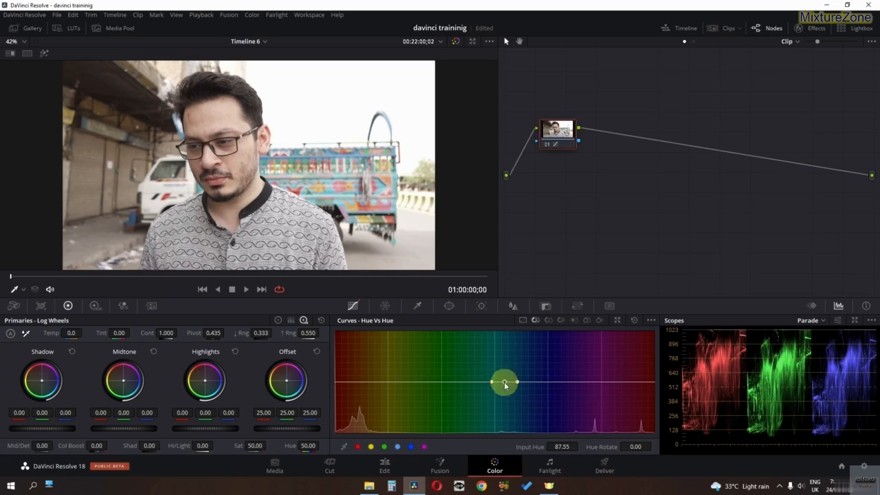
- Try rotating the truck's teal hue on the Hue Vs Hue curve, first by 101.60 at a custom point and, after a reset, with the cyan preset point
{"action": "left_click_drag", "start_coordinate": [504, 376], "coordinate": [506, 355]}
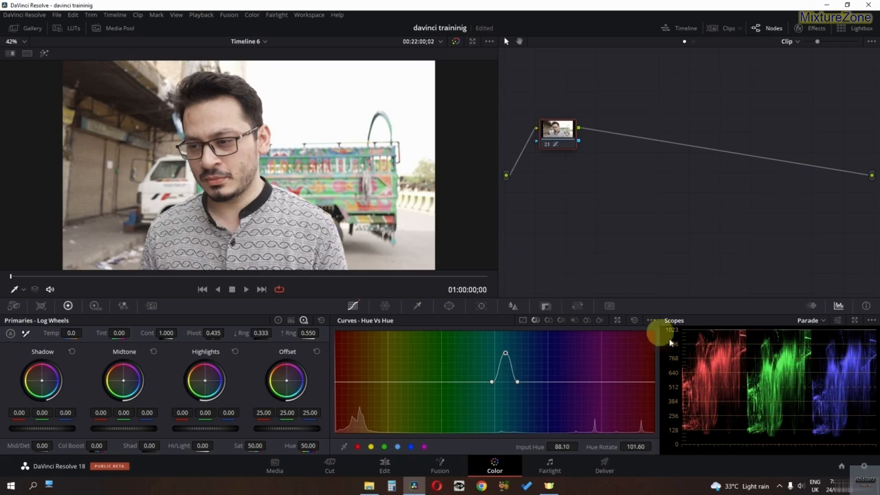
{"action": "left_click", "coordinate": [633, 321]}
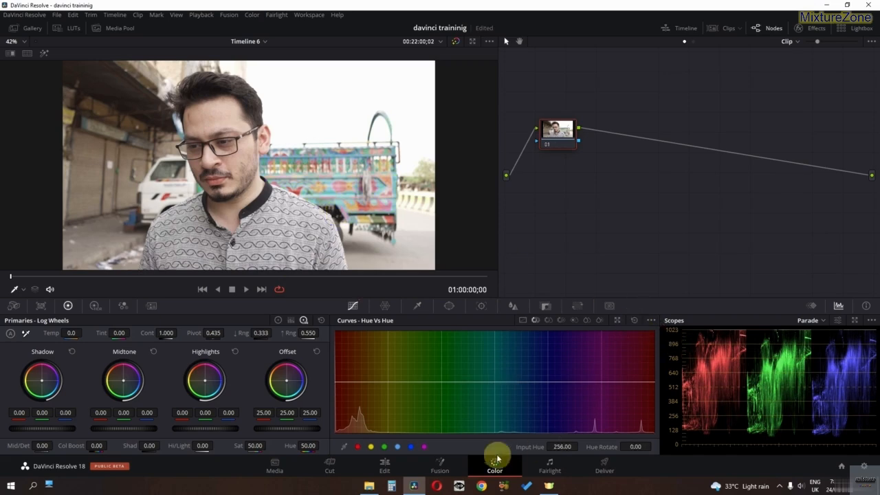
{"action": "left_click", "coordinate": [398, 446]}
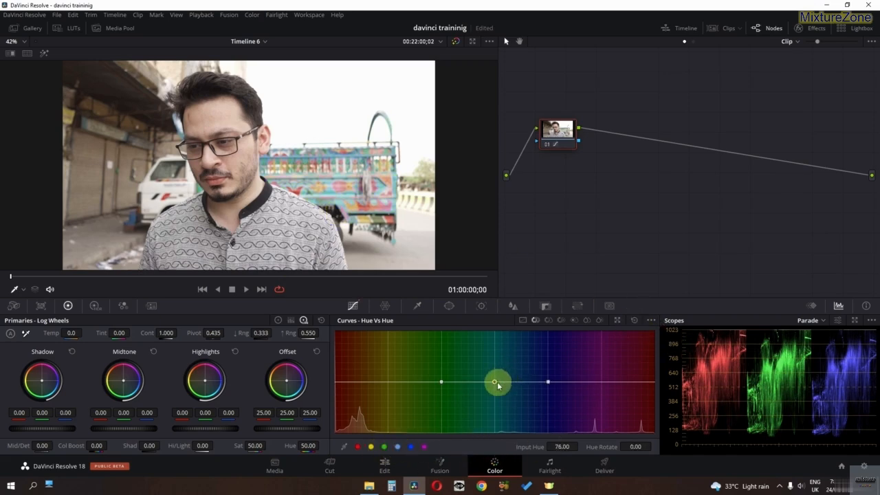
{"action": "mouse_move", "coordinate": [498, 385]}
{"action": "left_mouse_down"}
{"action": "mouse_move", "coordinate": [495, 349]}
{"action": "mouse_move", "coordinate": [492, 406]}
{"action": "mouse_move", "coordinate": [494, 337]}
{"action": "mouse_move", "coordinate": [490, 417]}
{"action": "mouse_move", "coordinate": [493, 346]}
{"action": "mouse_move", "coordinate": [485, 397]}
{"action": "left_mouse_up"}
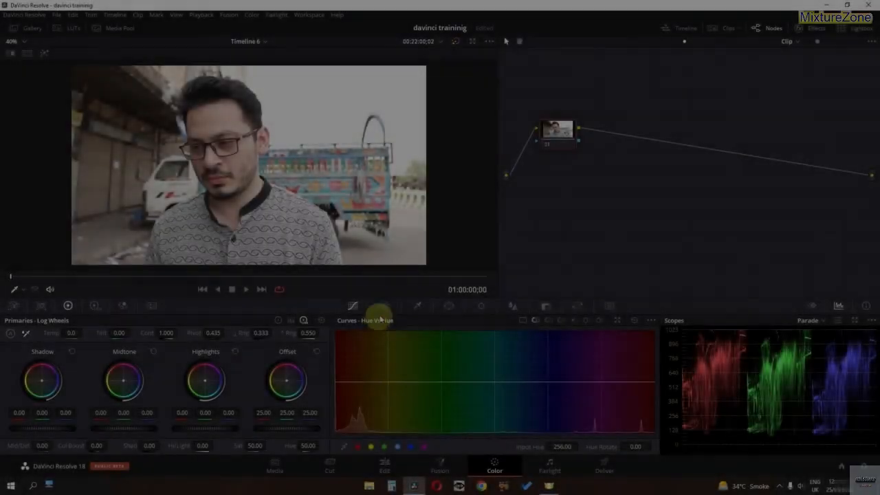
- Try tinting the bright sky cyan with the Color Warper, at hue 0.46 and saturation 0.60, and reset the grid
{"action": "left_click", "coordinate": [382, 309]}
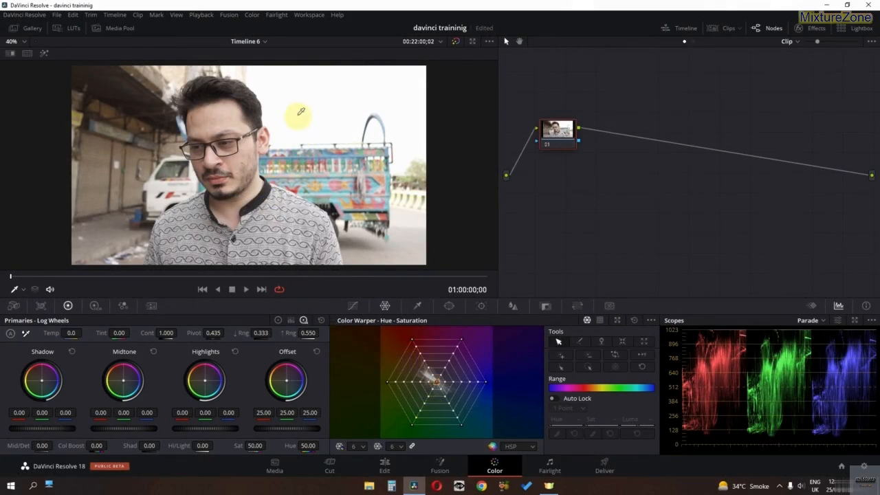
{"action": "left_click_drag", "start_coordinate": [301, 111], "coordinate": [319, 129]}
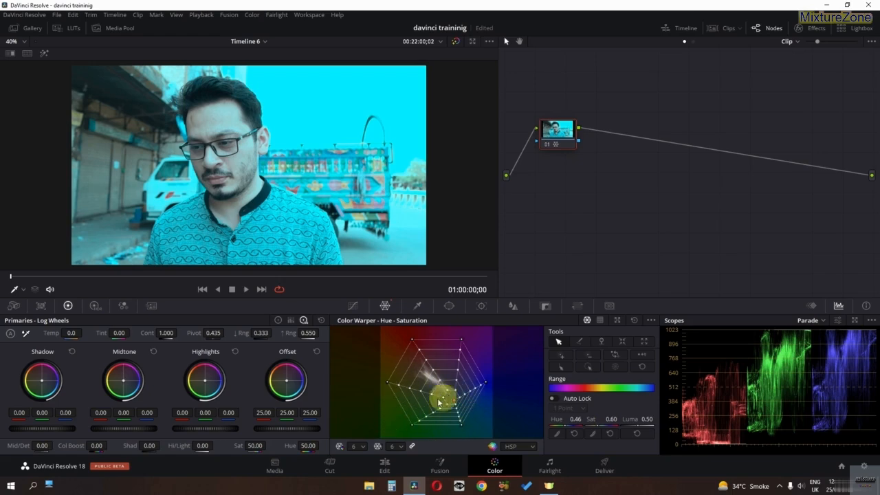
{"action": "left_click", "coordinate": [633, 319]}
- Try different Color Warper grid resolutions with hue and saturation linked, including 12, and settle on 8
{"action": "left_click", "coordinate": [354, 446]}
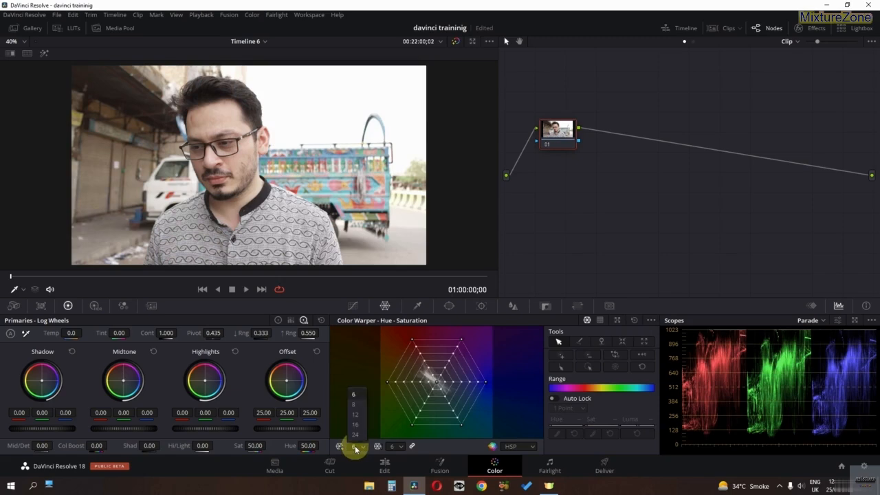
{"action": "left_click", "coordinate": [353, 404]}
{"action": "left_click", "coordinate": [356, 447]}
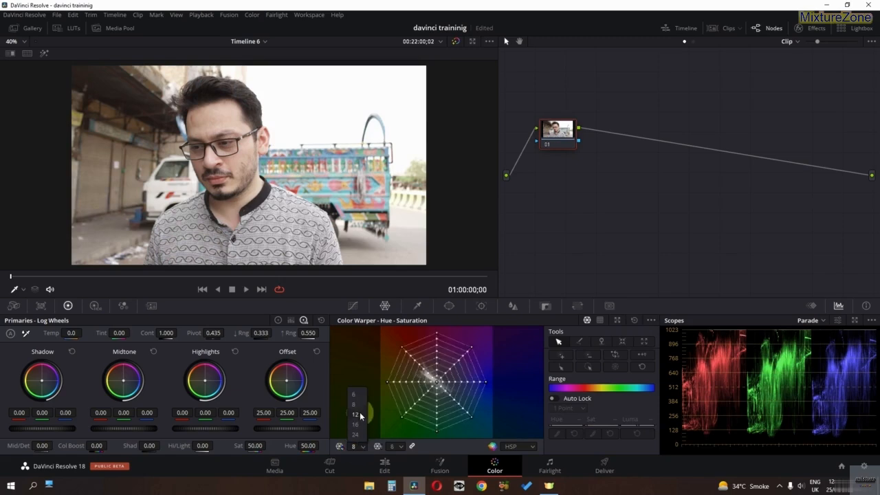
{"action": "left_click", "coordinate": [354, 414]}
{"action": "left_click", "coordinate": [359, 445]}
{"action": "left_click", "coordinate": [356, 403]}
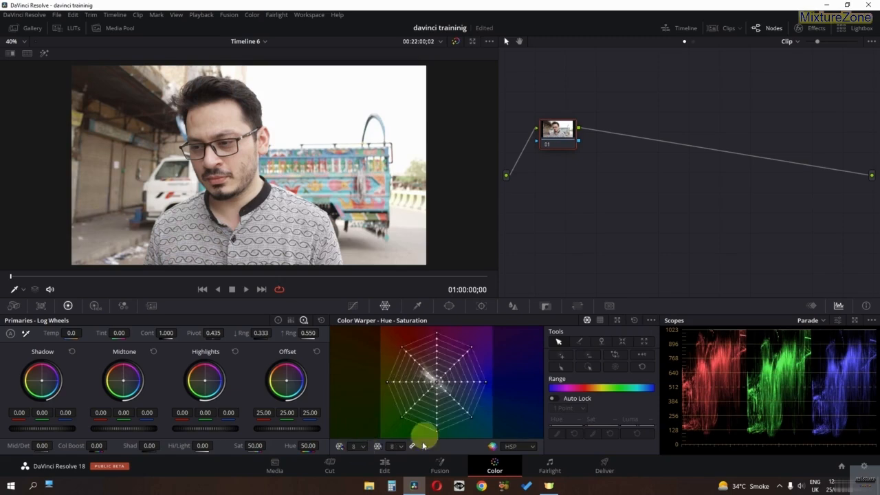
- Try tinting the sky light cyan, check it in playback and against the bypassed node, and reset the Color Warper
{"action": "left_click_drag", "start_coordinate": [326, 114], "coordinate": [333, 125]}
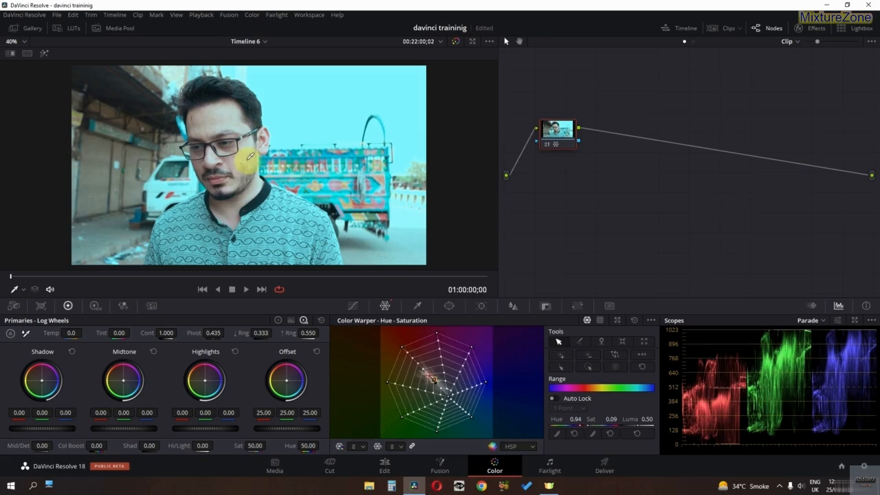
{"action": "key", "text": "space"}
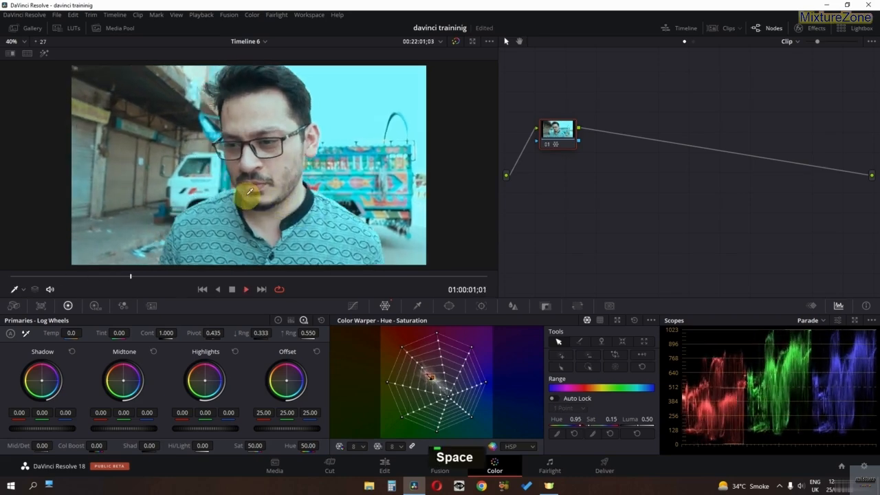
{"action": "key", "text": "ctrl+d"}
{"action": "key", "text": "ctrl+d"}
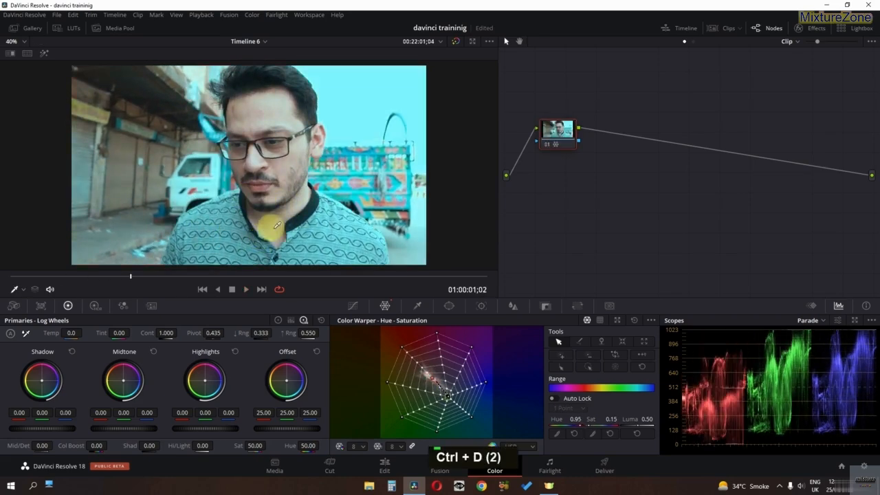
{"action": "left_click", "coordinate": [634, 321]}
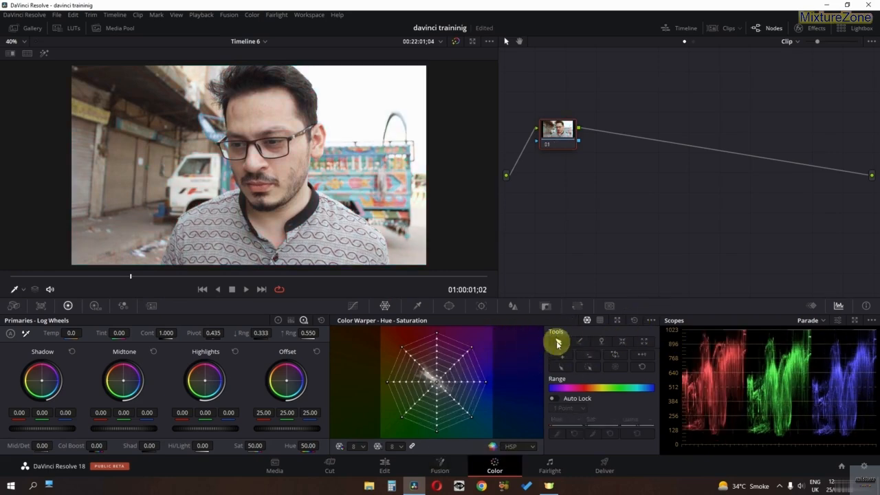
- Reset the Color Warper after a trial drag across its centre, and set the linked hue and saturation resolutions to 6
{"action": "left_click_drag", "start_coordinate": [435, 383], "coordinate": [455, 398]}
{"action": "left_click", "coordinate": [634, 320]}
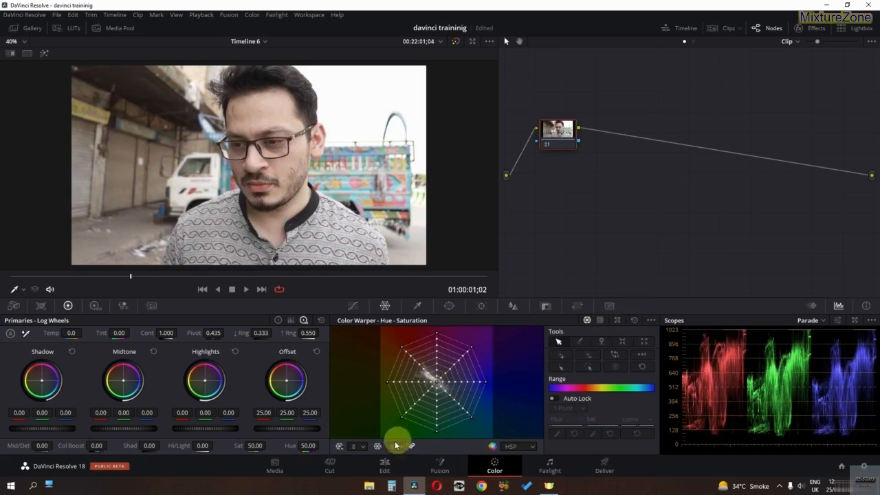
{"action": "left_click", "coordinate": [354, 446]}
{"action": "left_click", "coordinate": [354, 395]}
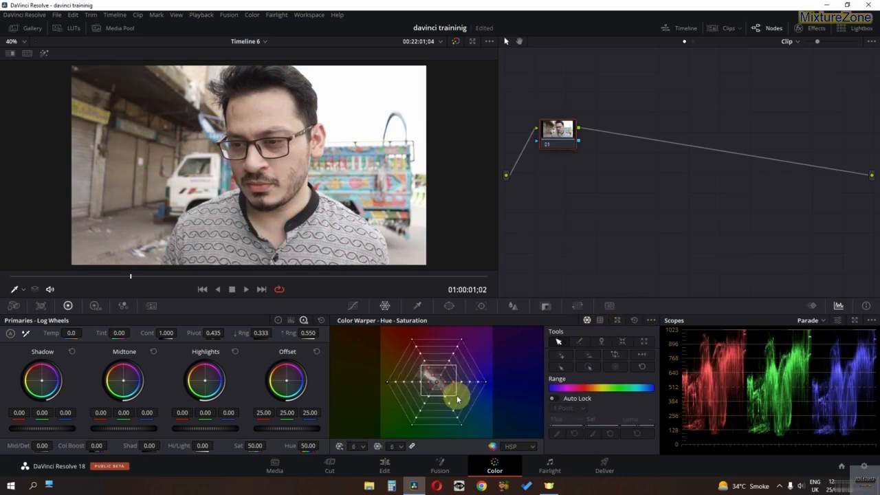
- Try shifting the grid's central points toward yellow-green, reset them, and try selecting the centre point with the Draw Selection tool
{"action": "mouse_move", "coordinate": [439, 385]}
{"action": "left_mouse_down"}
{"action": "mouse_move", "coordinate": [429, 374]}
{"action": "mouse_move", "coordinate": [440, 371]}
{"action": "mouse_move", "coordinate": [429, 388]}
{"action": "mouse_move", "coordinate": [451, 397]}
{"action": "mouse_move", "coordinate": [449, 387]}
{"action": "mouse_move", "coordinate": [422, 387]}
{"action": "left_mouse_up"}
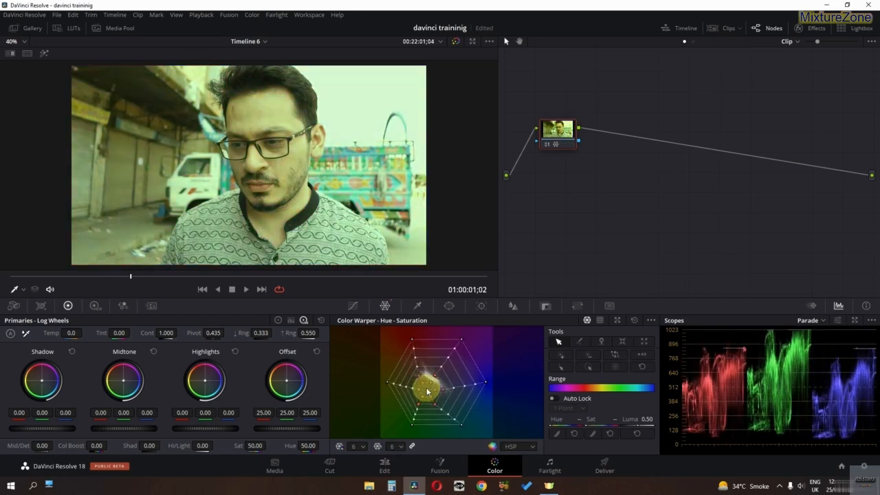
{"action": "left_click", "coordinate": [635, 321]}
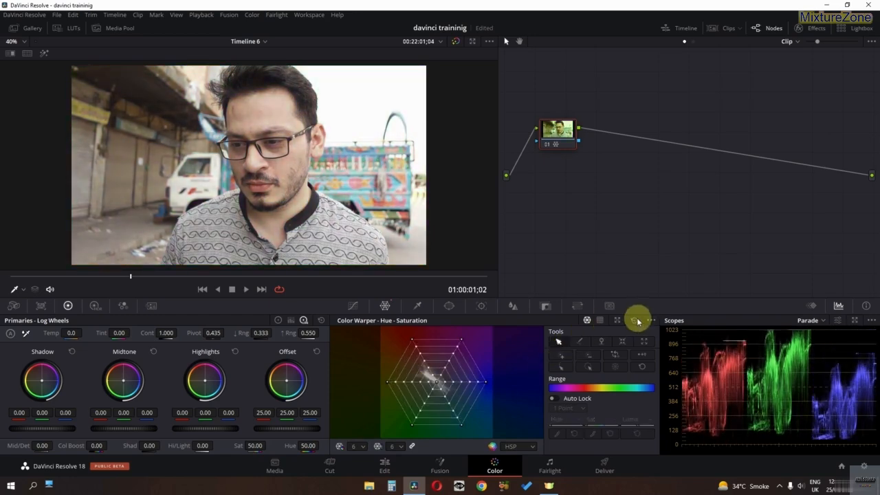
{"action": "left_click", "coordinate": [581, 341]}
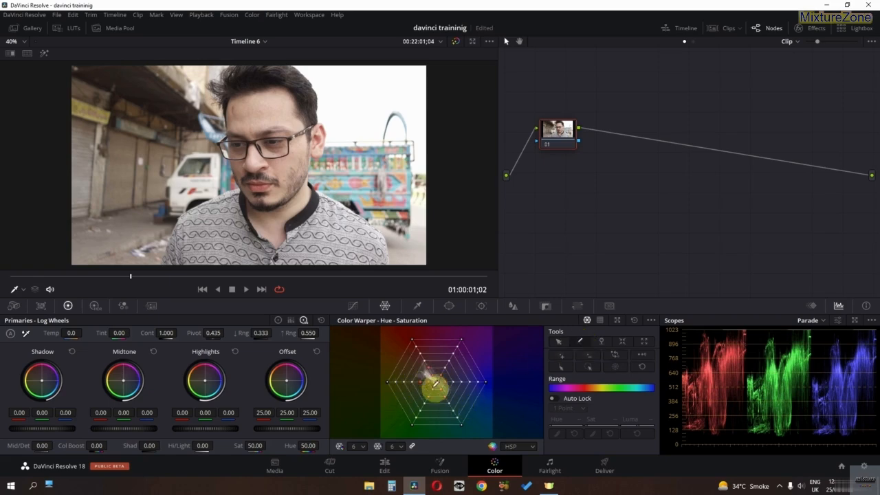
{"action": "mouse_move", "coordinate": [437, 380]}
{"action": "left_mouse_down"}
{"action": "mouse_move", "coordinate": [431, 385]}
{"action": "mouse_move", "coordinate": [444, 377]}
{"action": "mouse_move", "coordinate": [418, 382]}
{"action": "mouse_move", "coordinate": [452, 379]}
{"action": "mouse_move", "coordinate": [437, 379]}
{"action": "left_mouse_up"}
{"action": "left_click", "coordinate": [634, 320]}
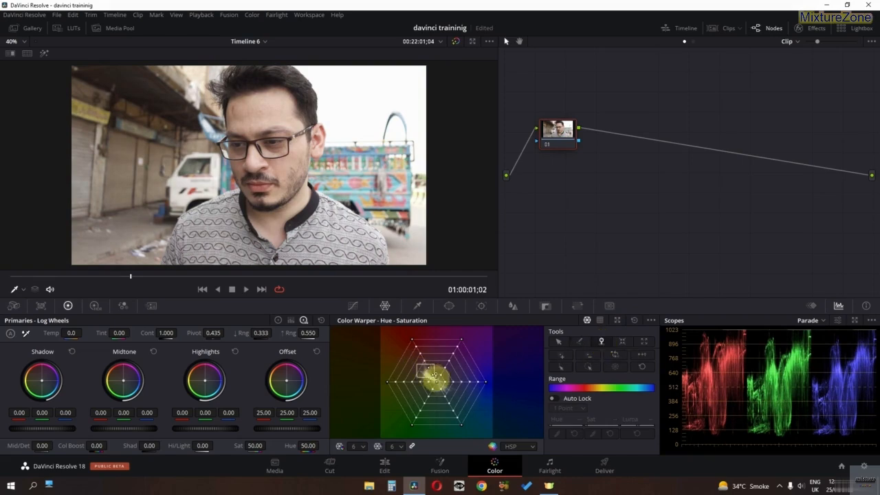
- Try pinning the inner warper points and shifting the sky toward blue, and compare with an unpinned cyan shift, resetting after each
{"action": "left_click_drag", "start_coordinate": [466, 410], "coordinate": [465, 410]}
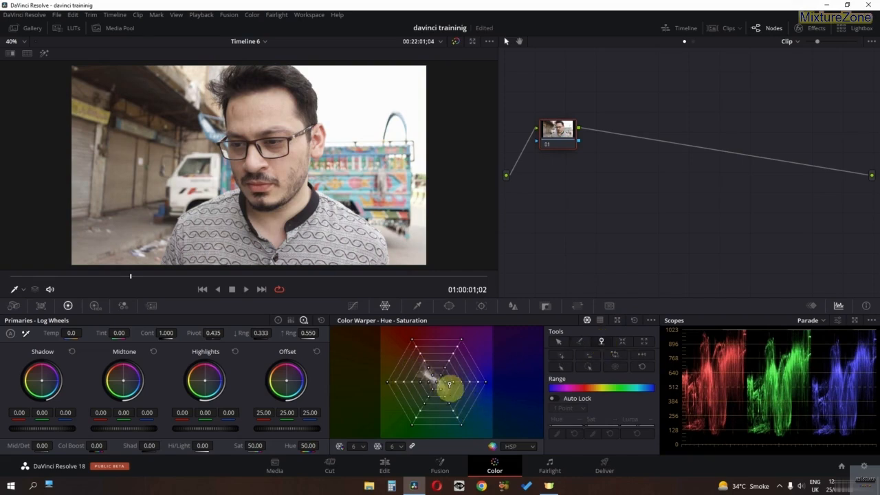
{"action": "left_click", "coordinate": [557, 343]}
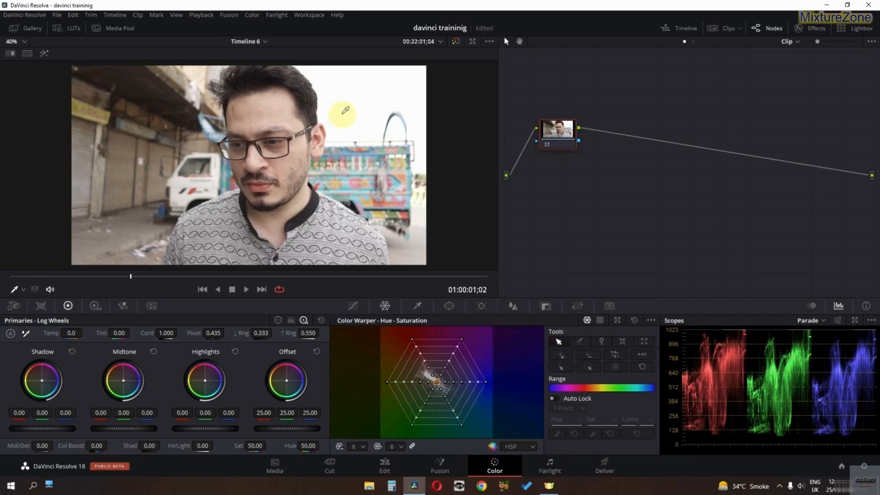
{"action": "mouse_move", "coordinate": [348, 117]}
{"action": "left_mouse_down"}
{"action": "mouse_move", "coordinate": [365, 103]}
{"action": "mouse_move", "coordinate": [335, 109]}
{"action": "mouse_move", "coordinate": [355, 107]}
{"action": "mouse_move", "coordinate": [359, 122]}
{"action": "mouse_move", "coordinate": [340, 108]}
{"action": "mouse_move", "coordinate": [350, 120]}
{"action": "mouse_move", "coordinate": [342, 109]}
{"action": "mouse_move", "coordinate": [355, 112]}
{"action": "left_mouse_up"}
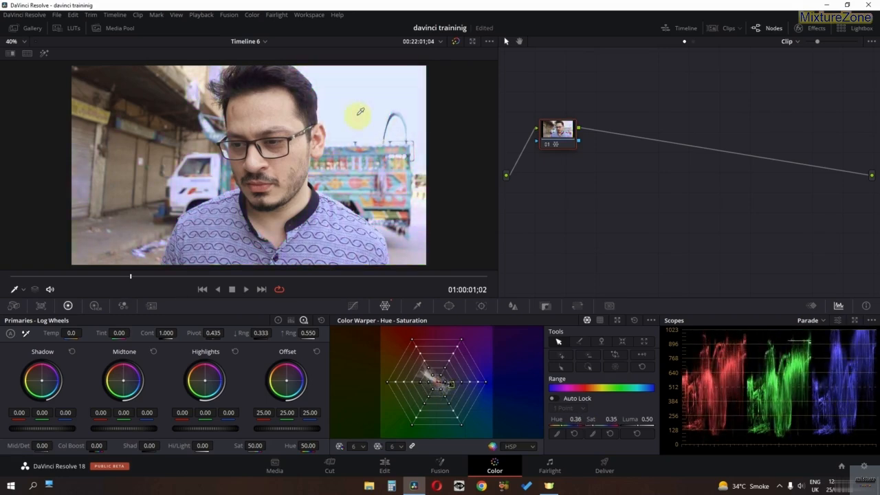
{"action": "left_click", "coordinate": [634, 322]}
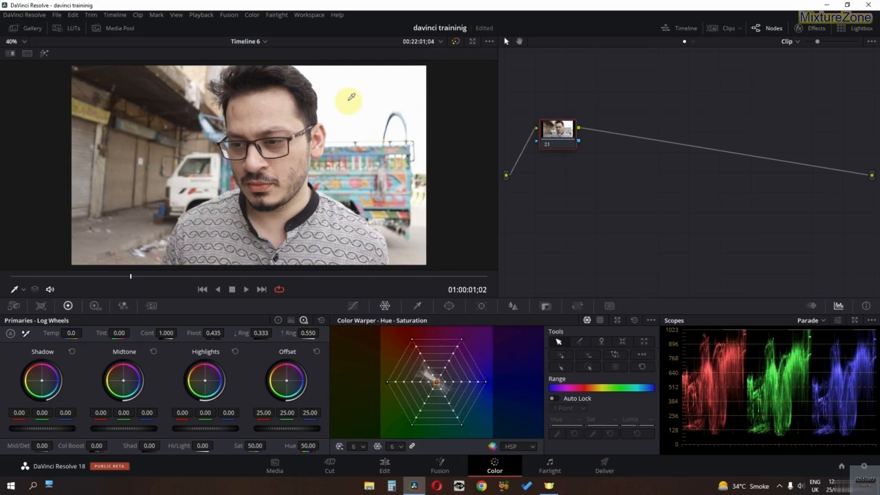
{"action": "left_click_drag", "start_coordinate": [350, 97], "coordinate": [372, 134]}
{"action": "left_click", "coordinate": [634, 320]}
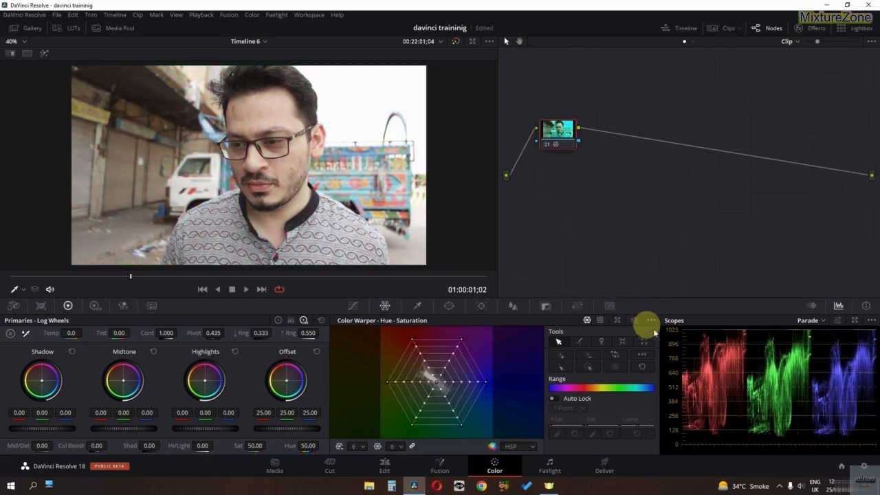
- Try pulling surrounding warper points toward several spots near the centre, compare with the node bypassed, and reset the grid
{"action": "left_click", "coordinate": [621, 341]}
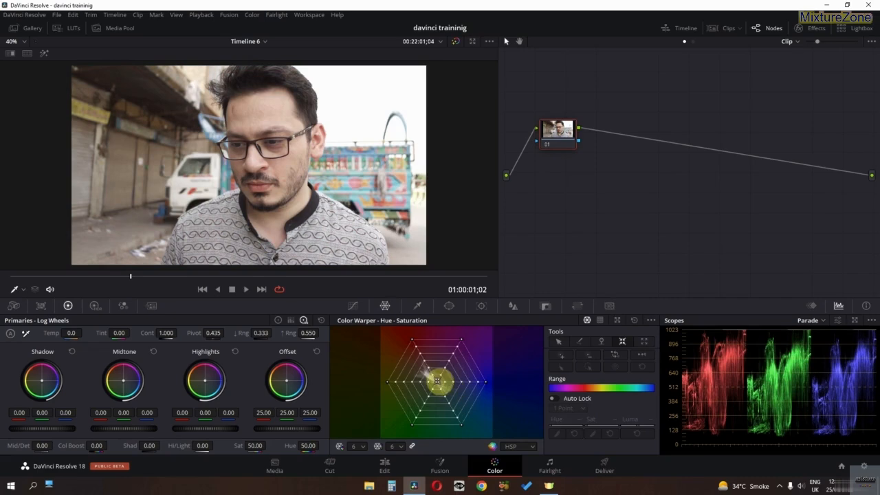
{"action": "double_click", "coordinate": [424, 386]}
{"action": "left_click_drag", "start_coordinate": [414, 386], "coordinate": [447, 397]}
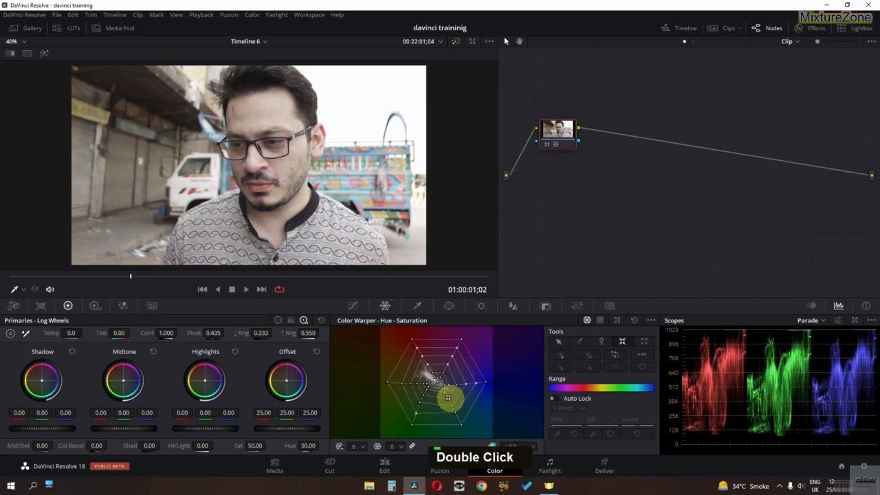
{"action": "left_click", "coordinate": [444, 363]}
{"action": "left_click", "coordinate": [418, 362]}
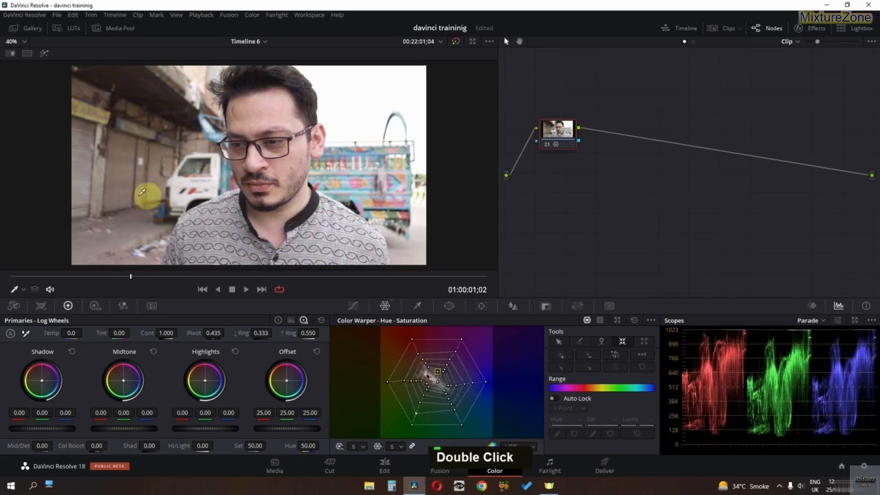
{"action": "double_click", "coordinate": [440, 383]}
{"action": "double_click", "coordinate": [441, 381]}
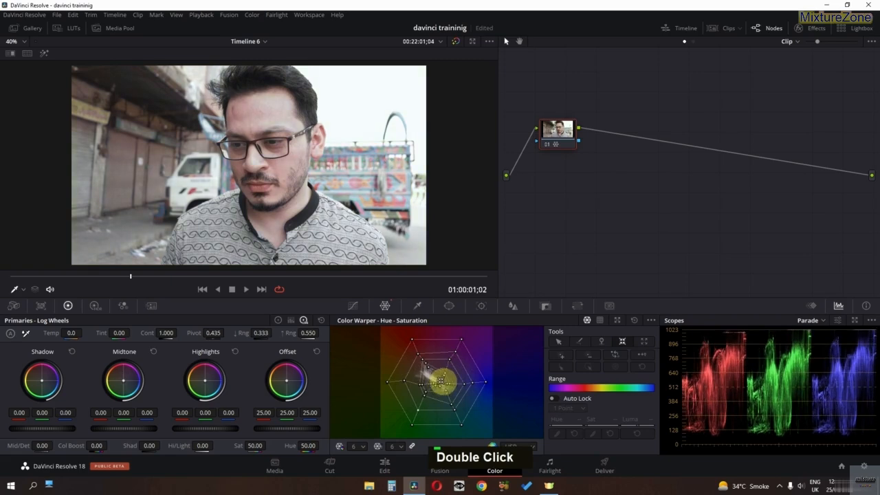
{"action": "left_click_drag", "start_coordinate": [444, 393], "coordinate": [443, 384]}
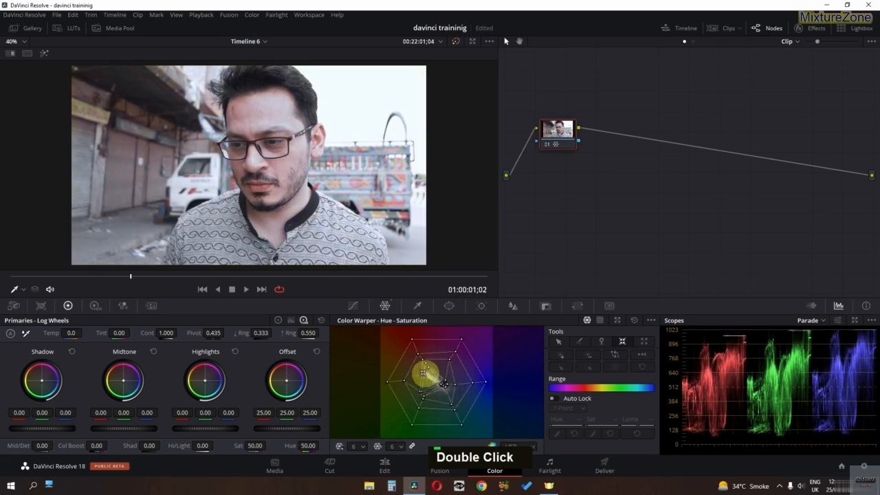
{"action": "key", "text": "ctrl+d"}
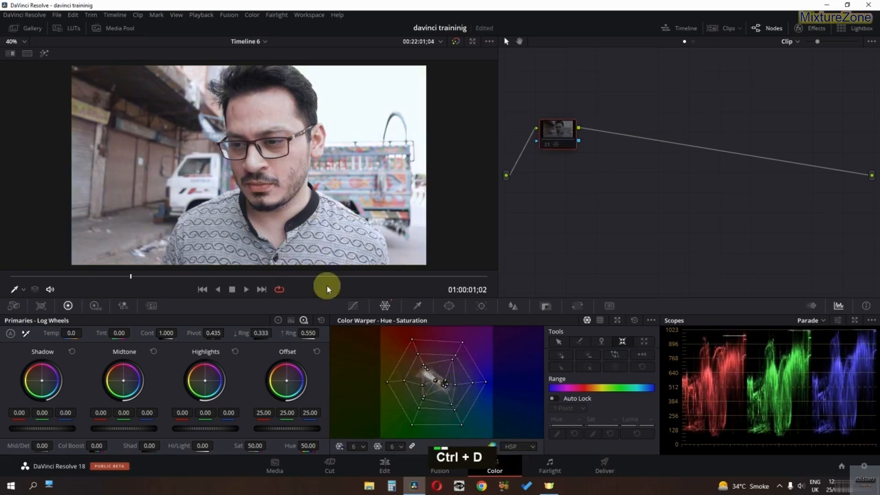
{"action": "key", "text": "ctrl+d"}
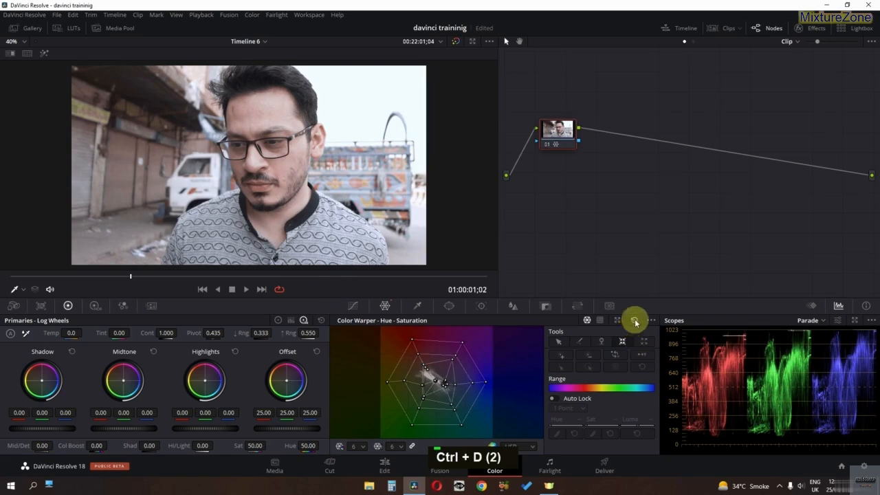
{"action": "left_click", "coordinate": [634, 321]}
- Try pushing warper points away from the cheek's skin tone and the sky colour, compare with the node bypassed, and reset the grid
{"action": "left_click", "coordinate": [644, 342]}
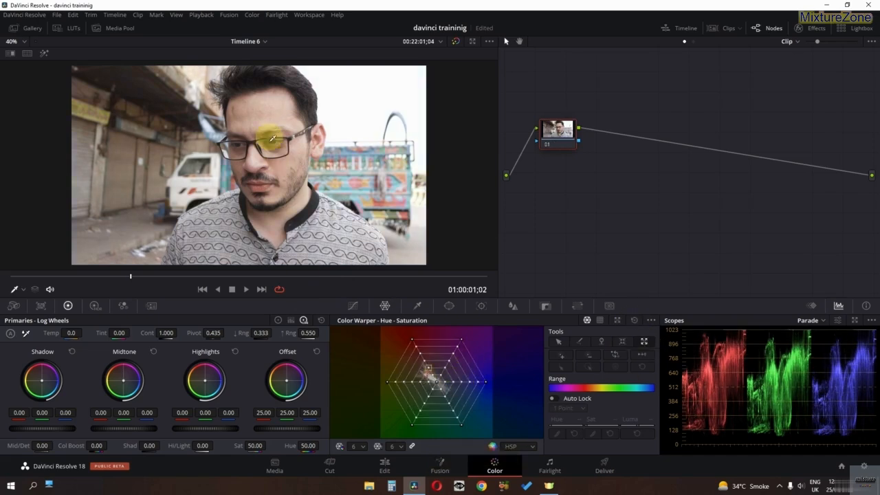
{"action": "double_click", "coordinate": [288, 165]}
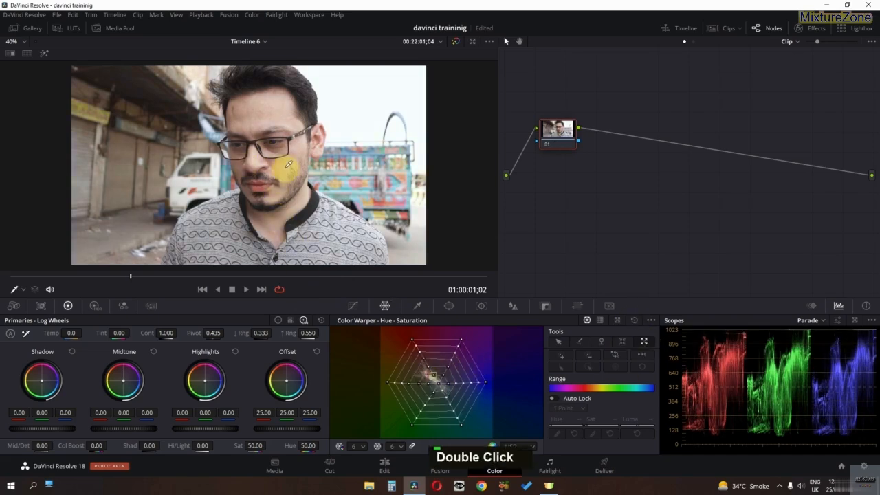
{"action": "left_click_drag", "start_coordinate": [348, 120], "coordinate": [349, 117]}
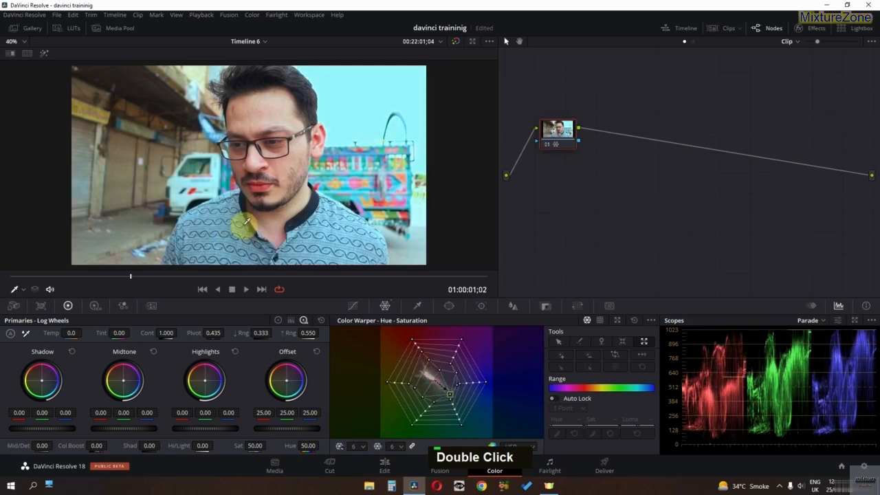
{"action": "key", "text": "ctrl+d"}
{"action": "key", "text": "ctrl+d"}
{"action": "left_click", "coordinate": [634, 321]}
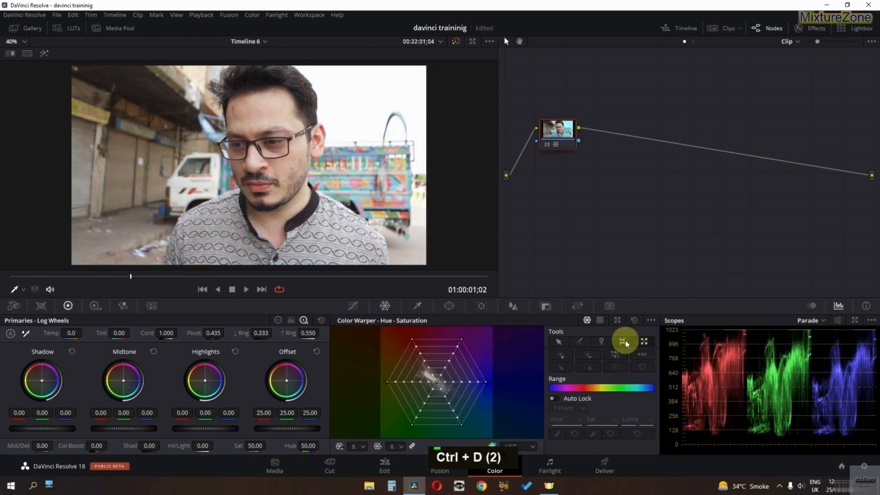
- Try pulling warper points toward colours sampled on the cheek, the painted truck and the shirt, and reset the grid
{"action": "left_click", "coordinate": [624, 342]}
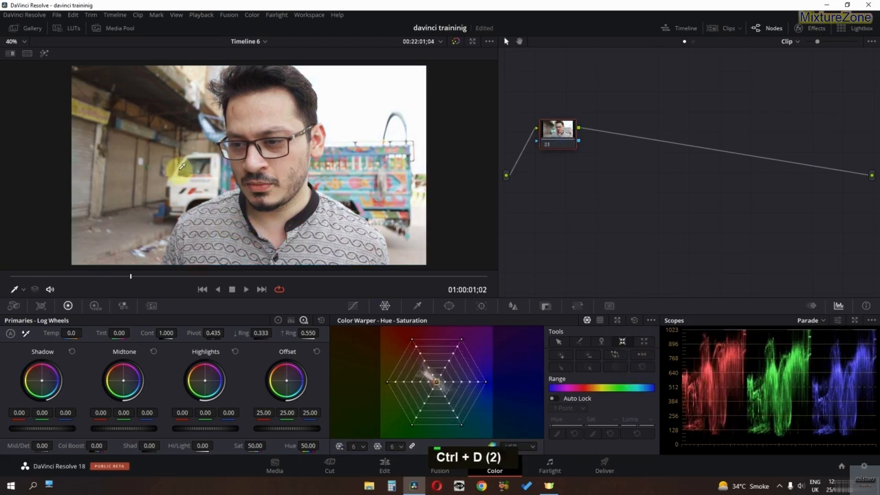
{"action": "double_click", "coordinate": [283, 161]}
{"action": "left_click_drag", "start_coordinate": [283, 160], "coordinate": [364, 191]}
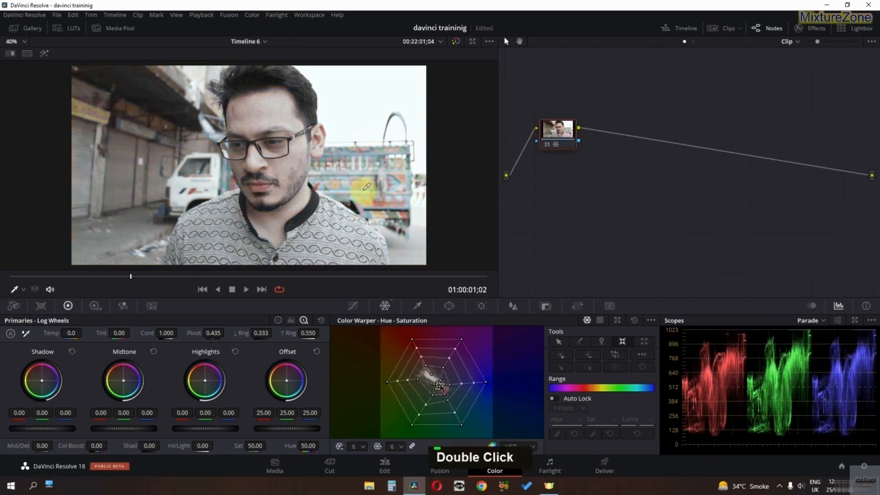
{"action": "left_click", "coordinate": [222, 200]}
{"action": "left_click", "coordinate": [289, 201]}
{"action": "double_click", "coordinate": [376, 191]}
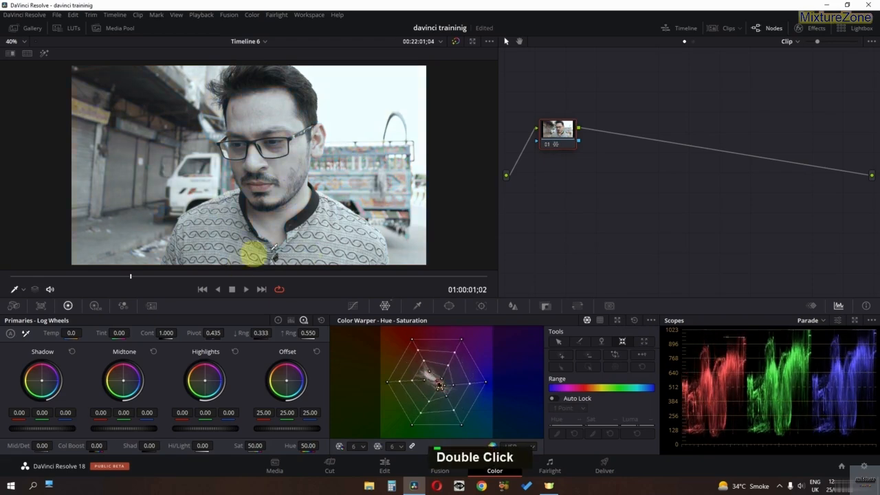
{"action": "left_click", "coordinate": [634, 321]}
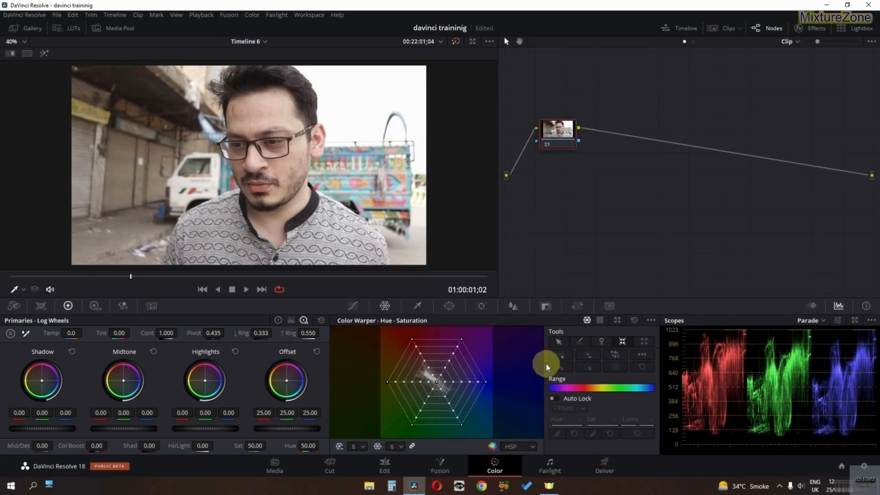
- Try drawing a selection over the central points, expanding and contracting it, and shifting the outer points toward orange, and reset the grid
{"action": "left_click", "coordinate": [579, 342]}
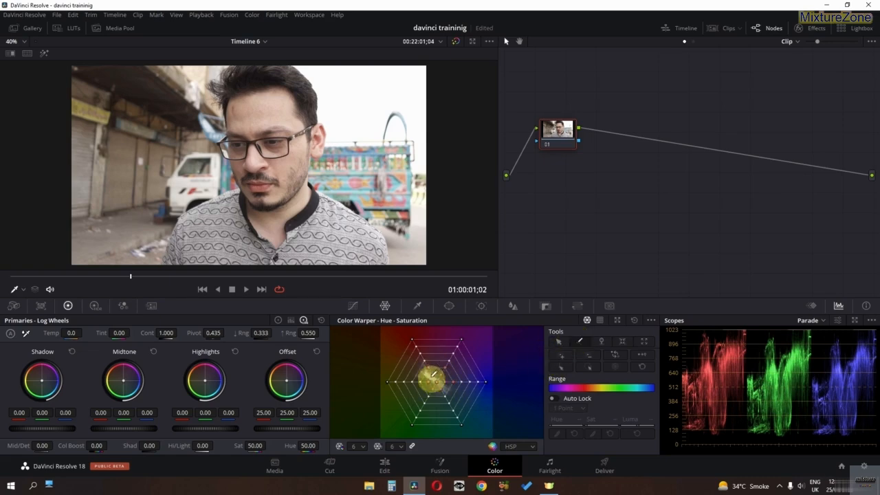
{"action": "left_click_drag", "start_coordinate": [427, 389], "coordinate": [440, 387]}
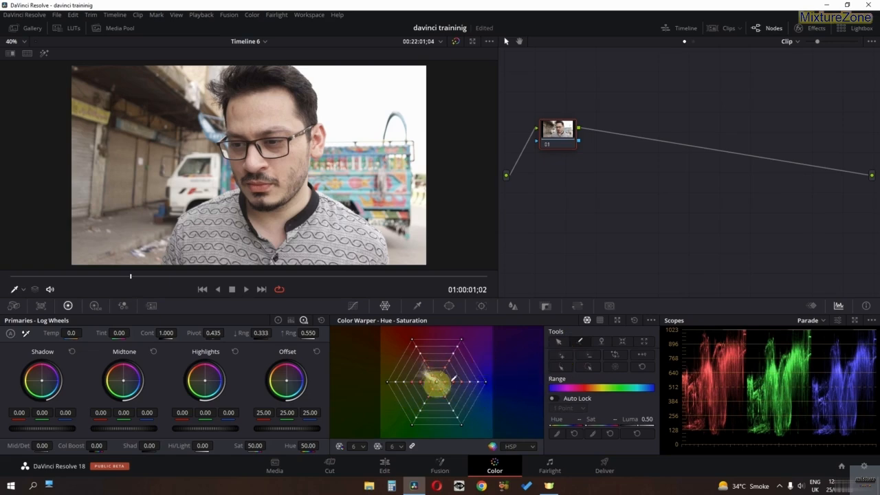
{"action": "double_click", "coordinate": [560, 356]}
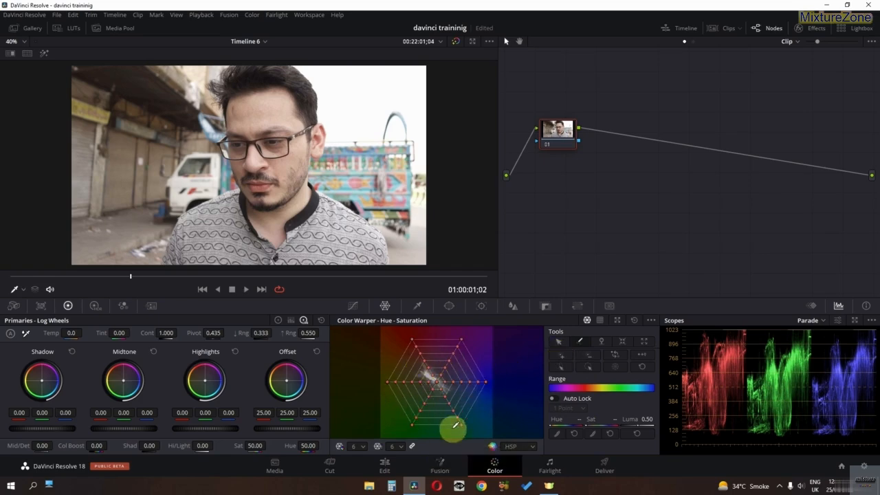
{"action": "double_click", "coordinate": [589, 357]}
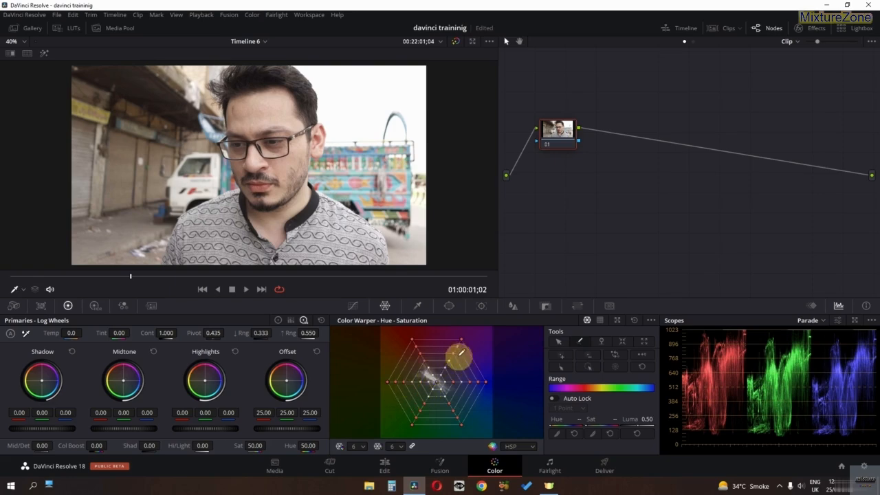
{"action": "mouse_move", "coordinate": [408, 378]}
{"action": "left_mouse_down"}
{"action": "mouse_move", "coordinate": [415, 387]}
{"action": "mouse_move", "coordinate": [396, 376]}
{"action": "left_mouse_up"}
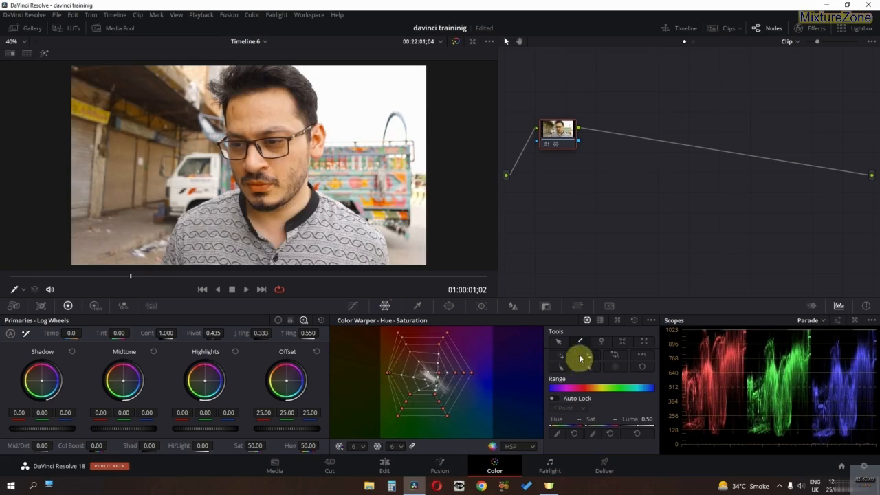
{"action": "left_click", "coordinate": [634, 321]}
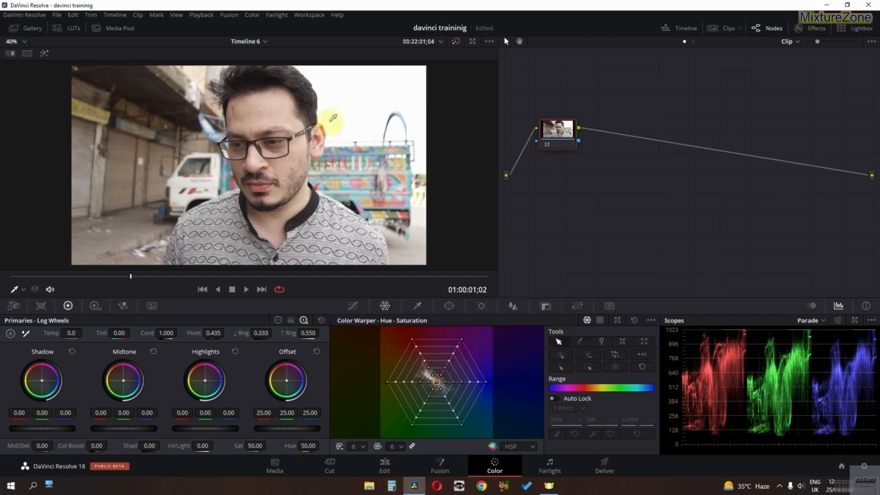
- Try shifting the sky toward yellow and altering the cheek's skin tone directly in the viewer, and reset the grid
{"action": "mouse_move", "coordinate": [347, 108]}
{"action": "left_mouse_down"}
{"action": "mouse_move", "coordinate": [352, 123]}
{"action": "mouse_move", "coordinate": [336, 103]}
{"action": "left_mouse_up"}
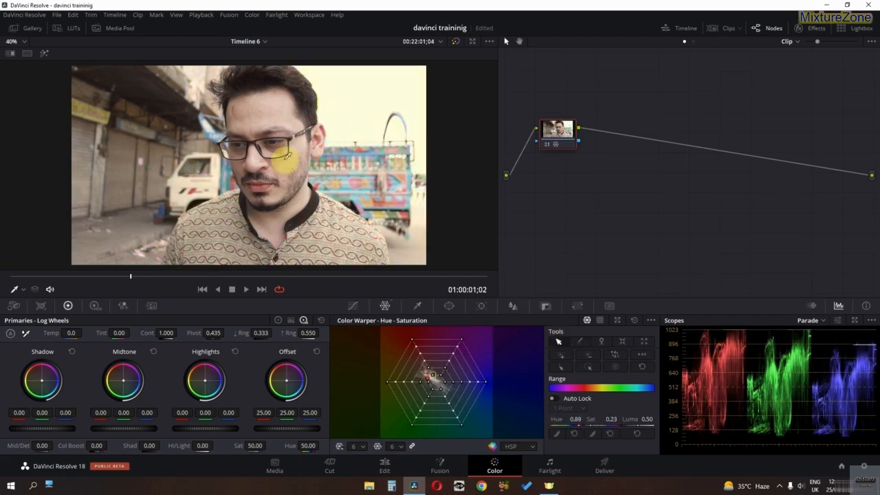
{"action": "left_click_drag", "start_coordinate": [287, 155], "coordinate": [286, 157]}
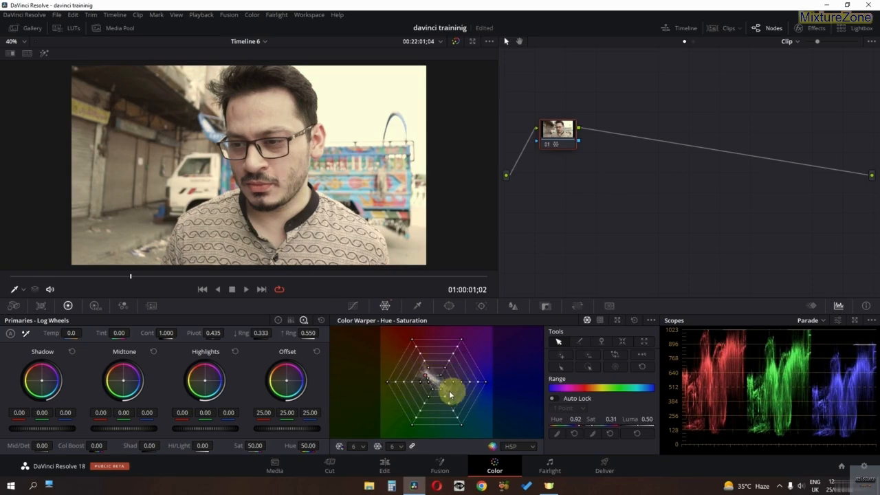
{"action": "left_click", "coordinate": [633, 320]}
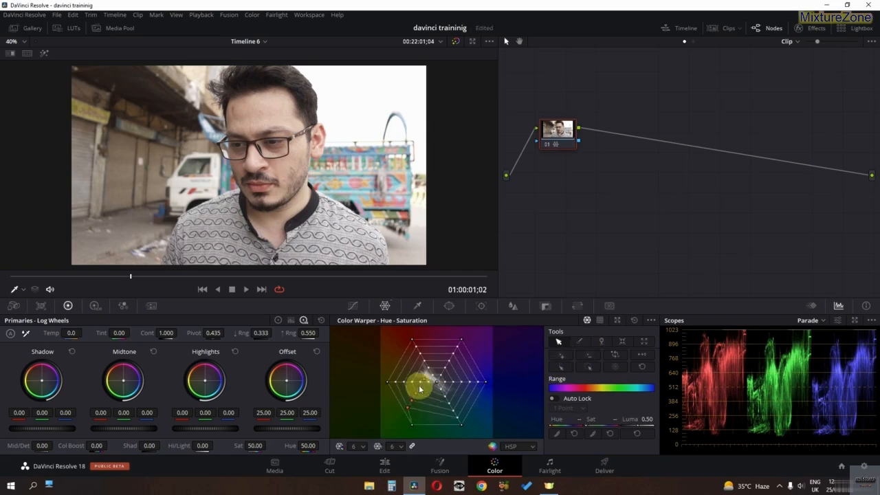
- Try moving warper grid points near the centre of the web, resetting the grid after each attempt
{"action": "left_click_drag", "start_coordinate": [419, 387], "coordinate": [434, 391]}
{"action": "left_click", "coordinate": [634, 320]}
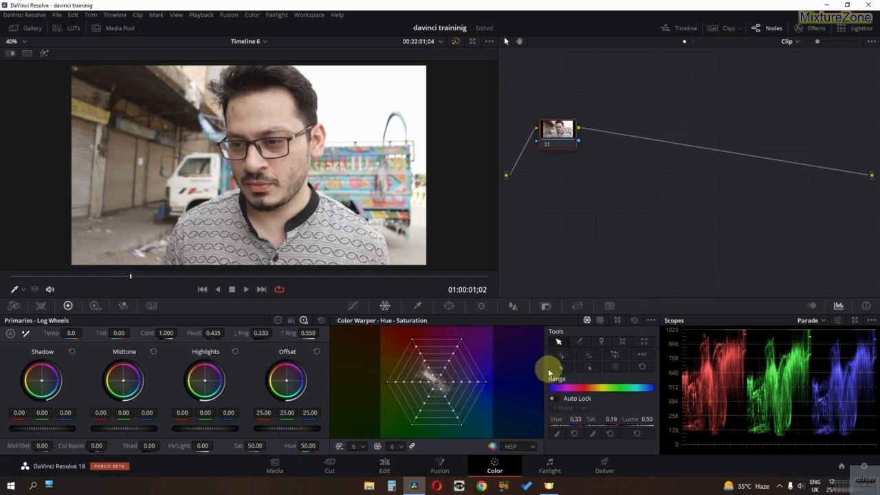
{"action": "left_click_drag", "start_coordinate": [444, 383], "coordinate": [440, 387]}
{"action": "left_click", "coordinate": [633, 320]}
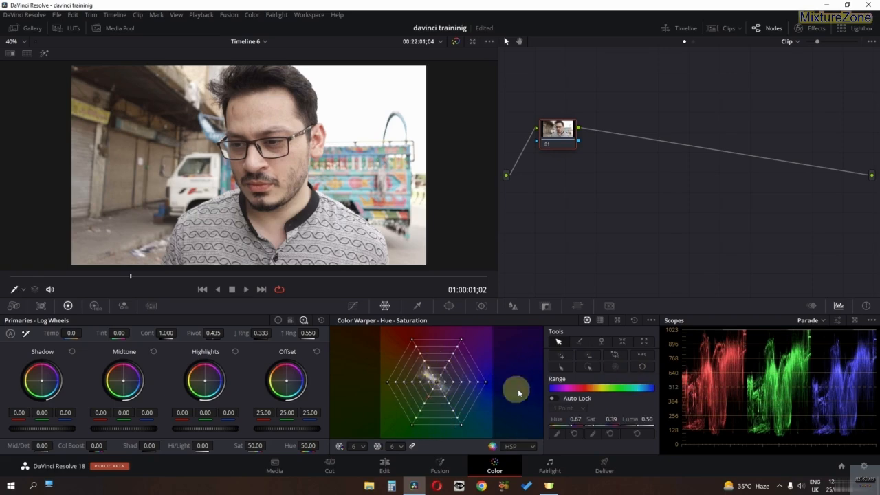
- Try selecting rings of warper points, set the linked grid resolution to 8, and reset the points
{"action": "left_click", "coordinate": [587, 368]}
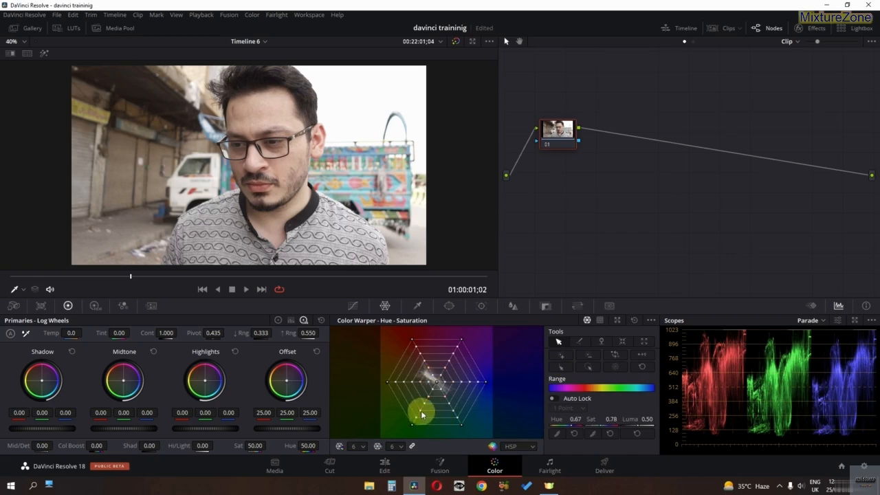
{"action": "left_click", "coordinate": [588, 367]}
{"action": "left_click", "coordinate": [354, 445]}
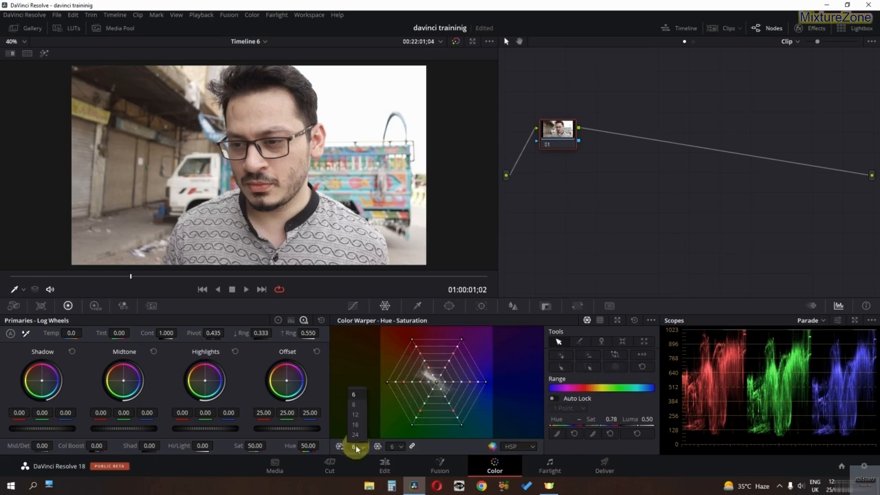
{"action": "left_click", "coordinate": [354, 405]}
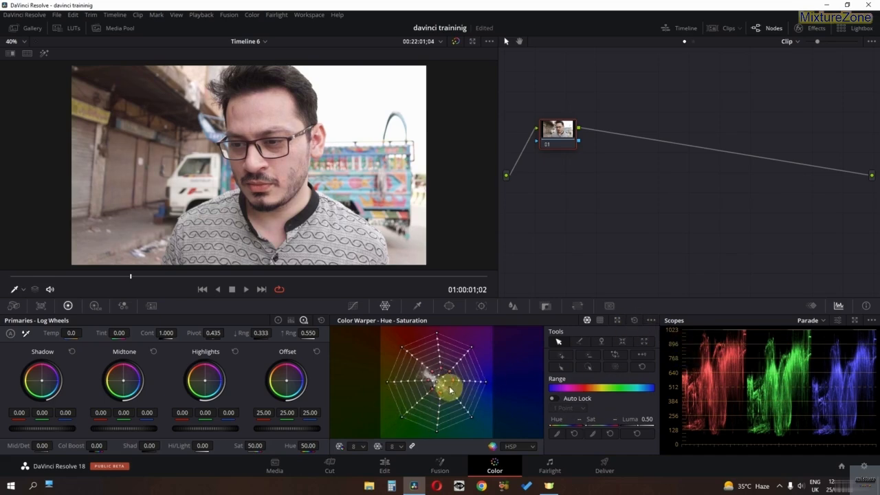
{"action": "mouse_move", "coordinate": [450, 390]}
{"action": "left_mouse_down"}
{"action": "mouse_move", "coordinate": [445, 401]}
{"action": "mouse_move", "coordinate": [441, 388]}
{"action": "left_mouse_up"}
{"action": "left_click", "coordinate": [634, 320]}
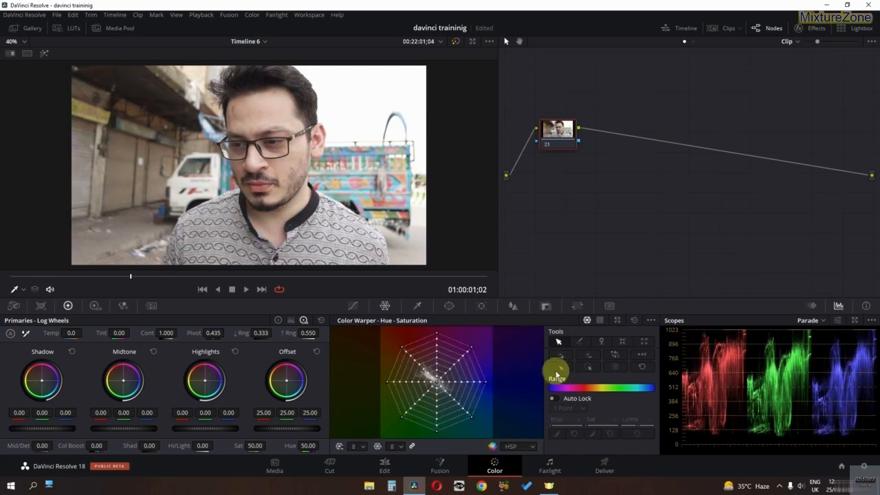
- Try shifting the whole grid toward yellow and toward orange with all points selected, resetting the selection and grid after each
{"action": "left_click", "coordinate": [617, 369]}
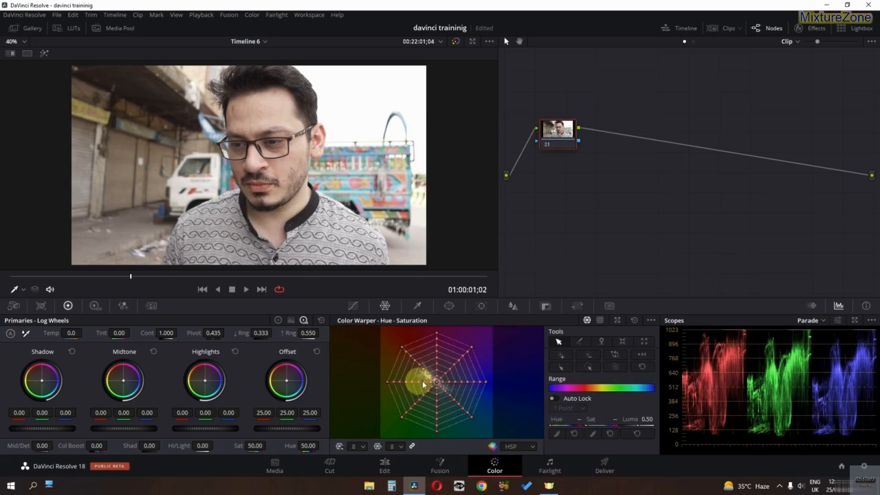
{"action": "left_click_drag", "start_coordinate": [437, 384], "coordinate": [419, 385]}
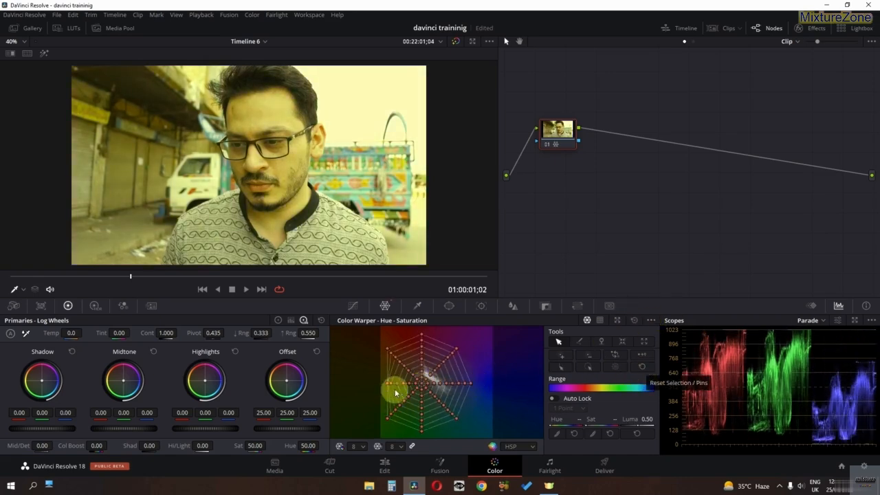
{"action": "left_click", "coordinate": [641, 368]}
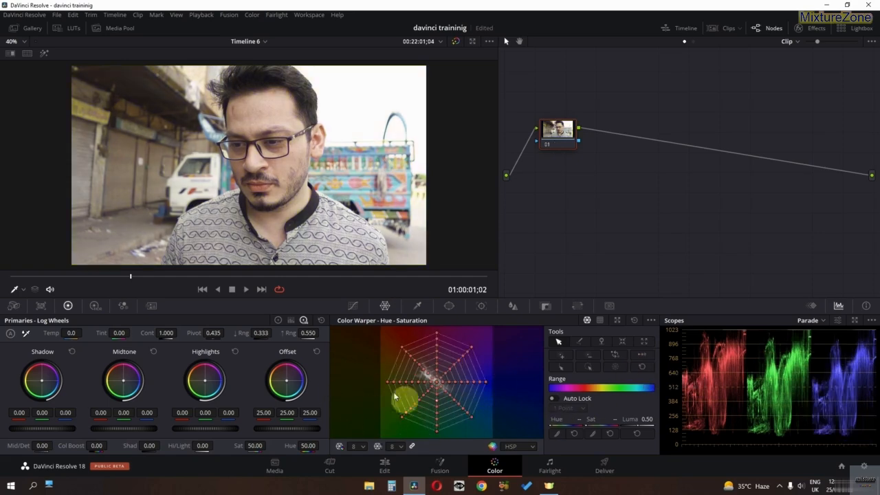
{"action": "left_click", "coordinate": [637, 321]}
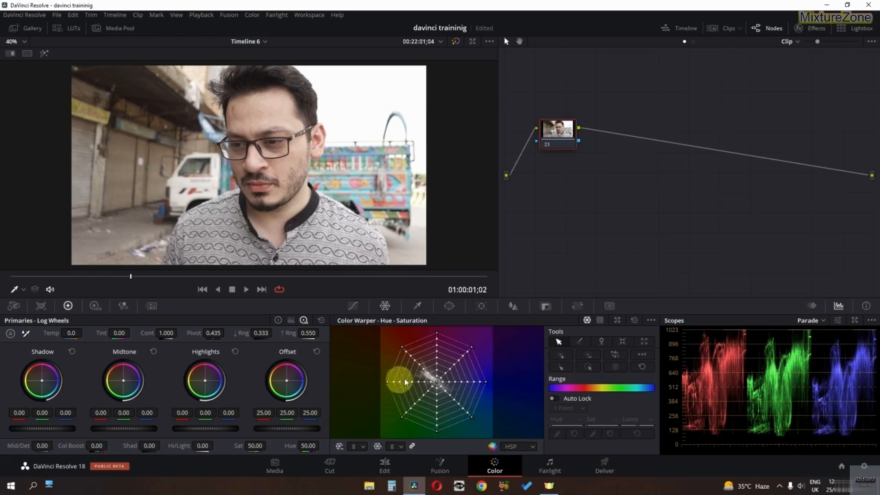
{"action": "left_click", "coordinate": [620, 367]}
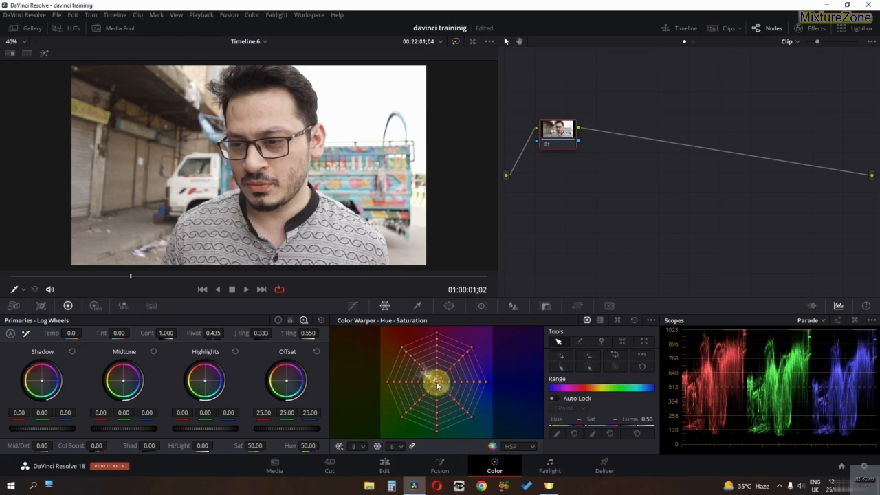
{"action": "left_click_drag", "start_coordinate": [437, 382], "coordinate": [422, 373]}
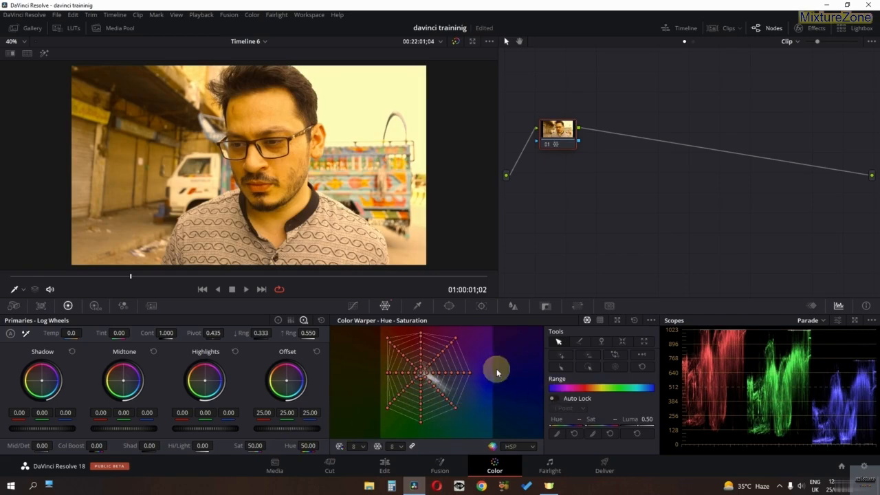
{"action": "left_click", "coordinate": [642, 368]}
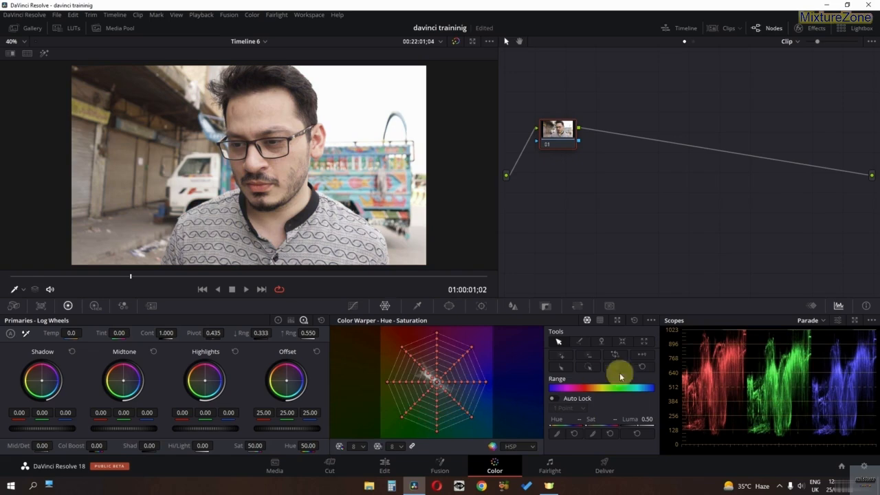
{"action": "left_click", "coordinate": [635, 321]}
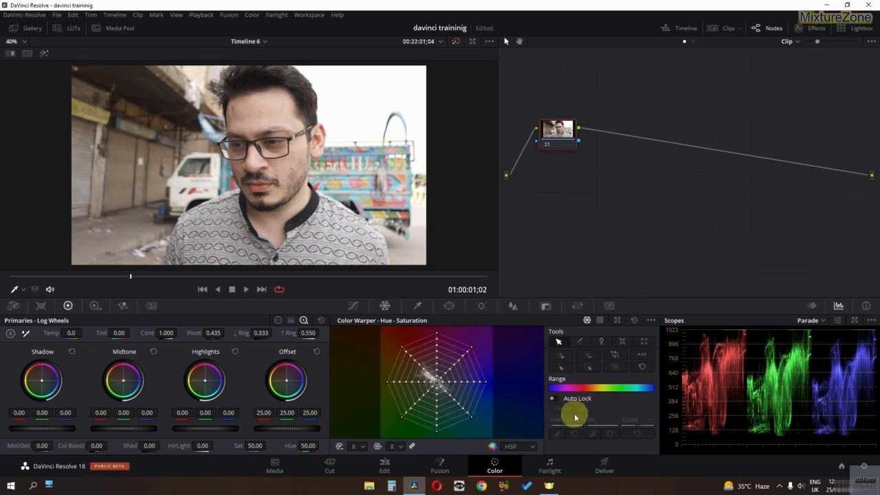
- Try shifting a drawn selection of central points toward cyan, adjusting its hue, saturation and luma with luma at 0.18, and reset the grid
{"action": "left_click", "coordinate": [579, 342]}
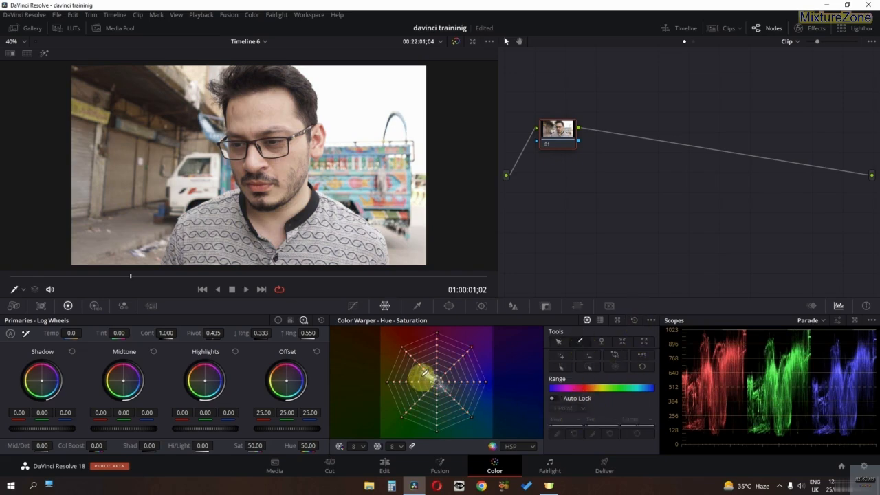
{"action": "left_click_drag", "start_coordinate": [439, 380], "coordinate": [451, 401]}
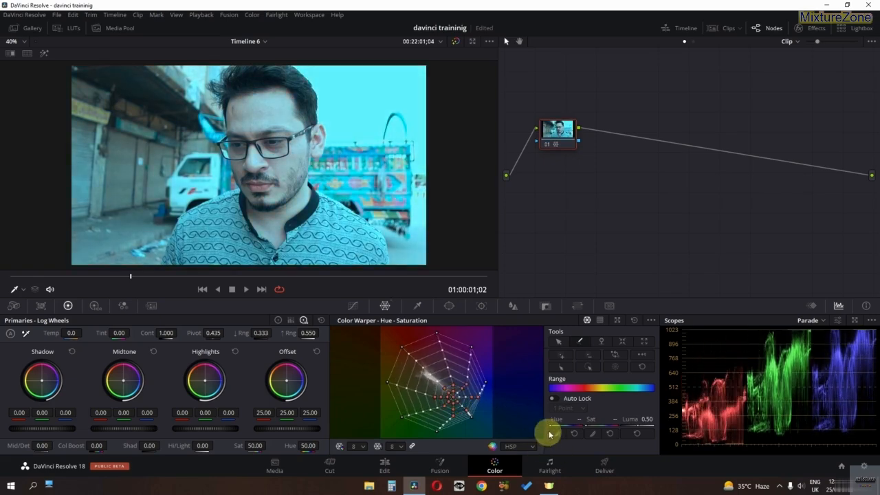
{"action": "left_click_drag", "start_coordinate": [551, 424], "coordinate": [454, 432]}
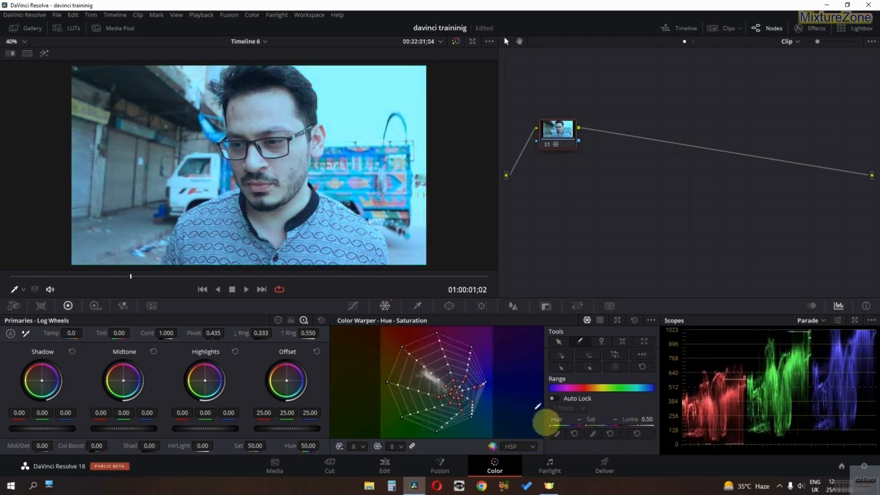
{"action": "left_click_drag", "start_coordinate": [588, 426], "coordinate": [641, 470]}
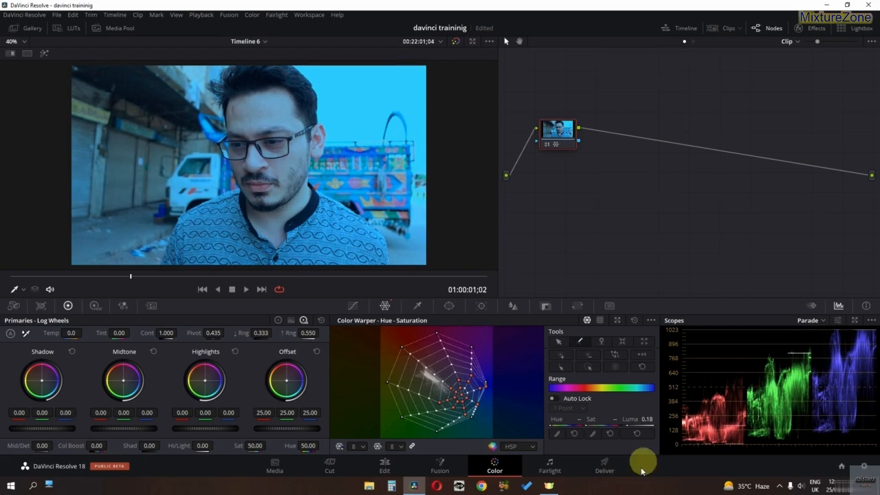
{"action": "double_click", "coordinate": [594, 433]}
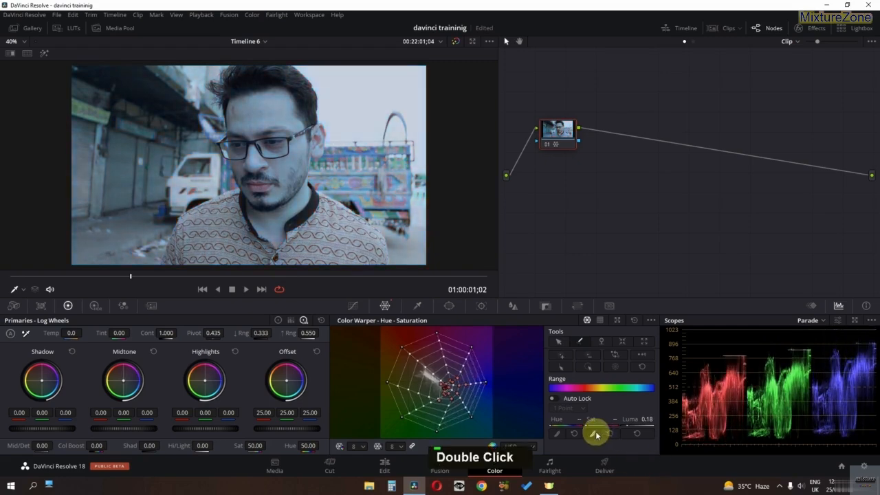
{"action": "left_click", "coordinate": [634, 320]}
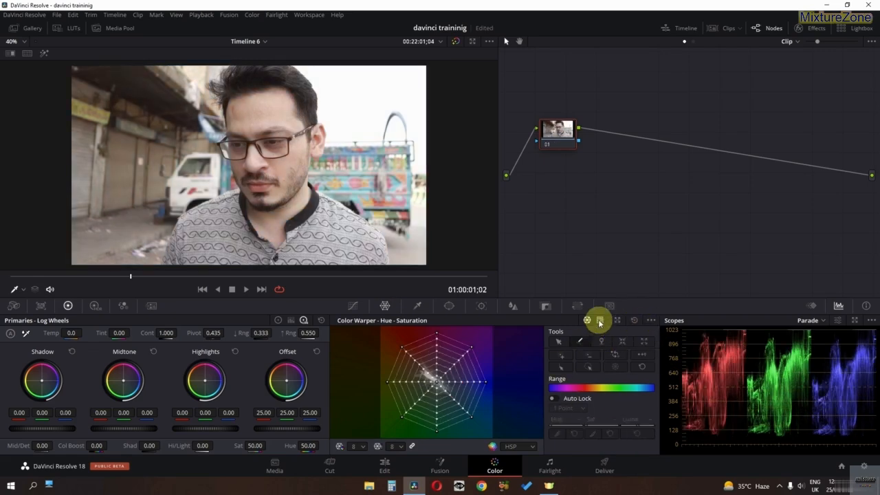
- Switch the Color Warper to Chroma - Luma mode and make Grid 1 active
{"action": "left_click", "coordinate": [599, 320]}
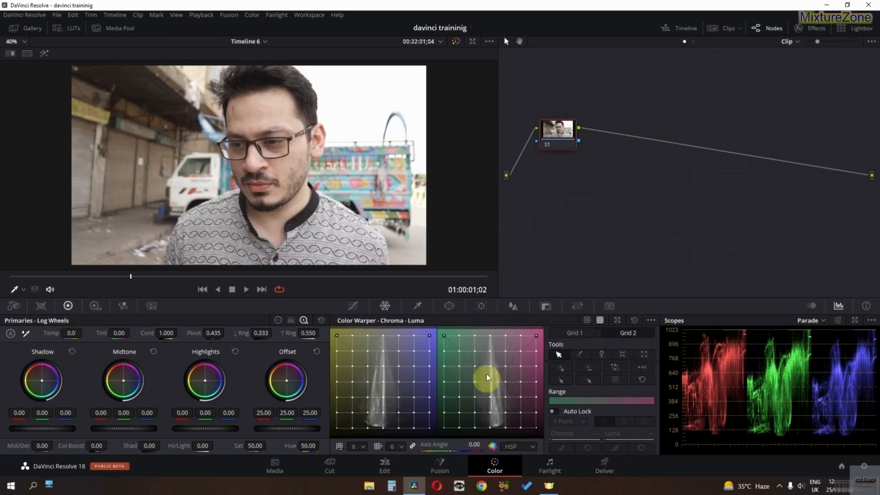
{"action": "left_click", "coordinate": [587, 334]}
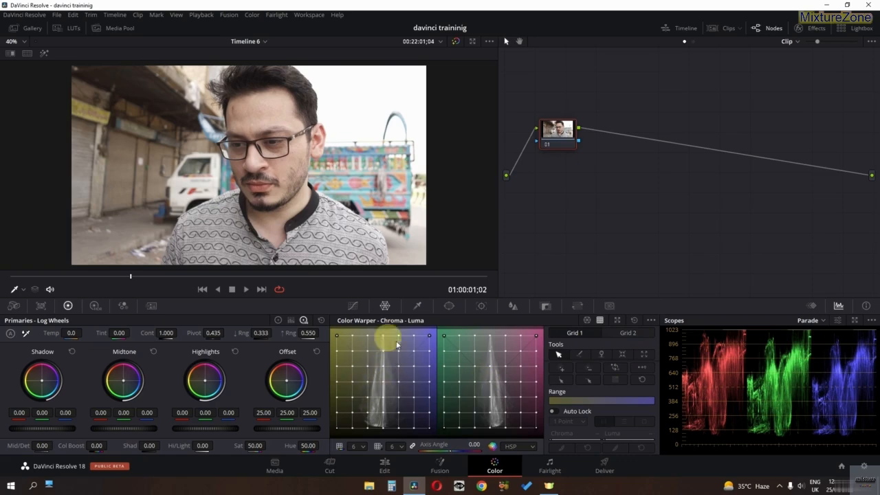
- Try shifting the sky toward yellow in Grid 1 and toward cyan-green in Grid 2, resetting each, and return to Hue - Saturation mode
{"action": "mouse_move", "coordinate": [336, 119]}
{"action": "left_mouse_down"}
{"action": "mouse_move", "coordinate": [368, 117]}
{"action": "mouse_move", "coordinate": [311, 115]}
{"action": "mouse_move", "coordinate": [331, 119]}
{"action": "left_mouse_up"}
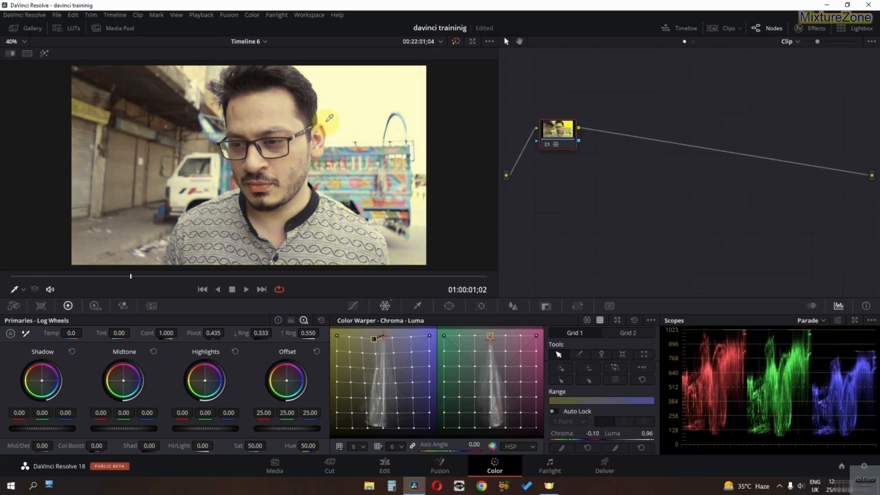
{"action": "double_click", "coordinate": [634, 320]}
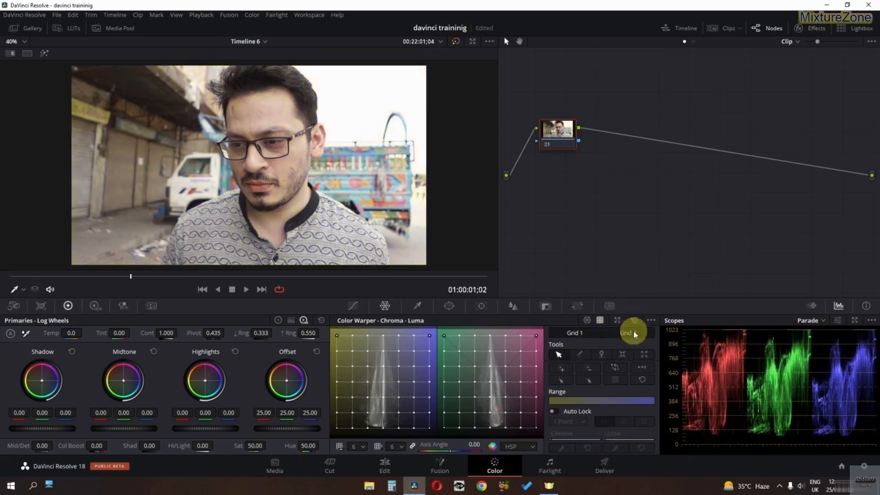
{"action": "left_click_drag", "start_coordinate": [354, 110], "coordinate": [323, 113]}
{"action": "double_click", "coordinate": [634, 321]}
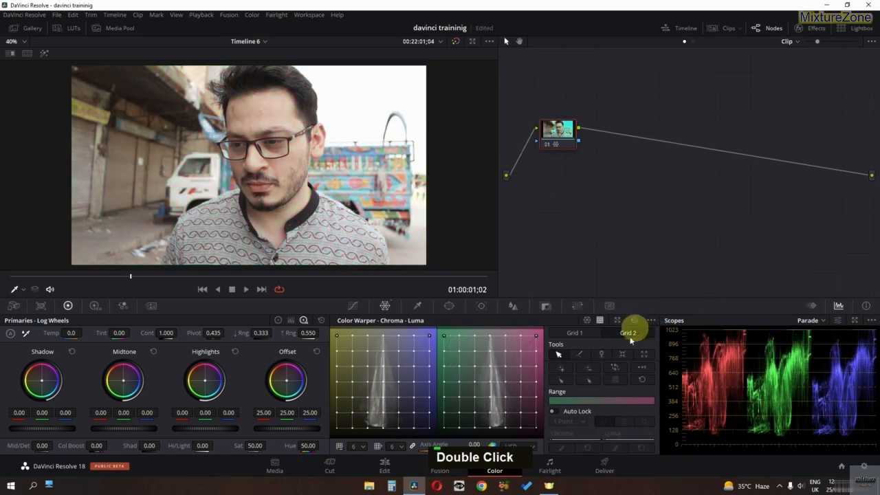
{"action": "left_click", "coordinate": [586, 320]}
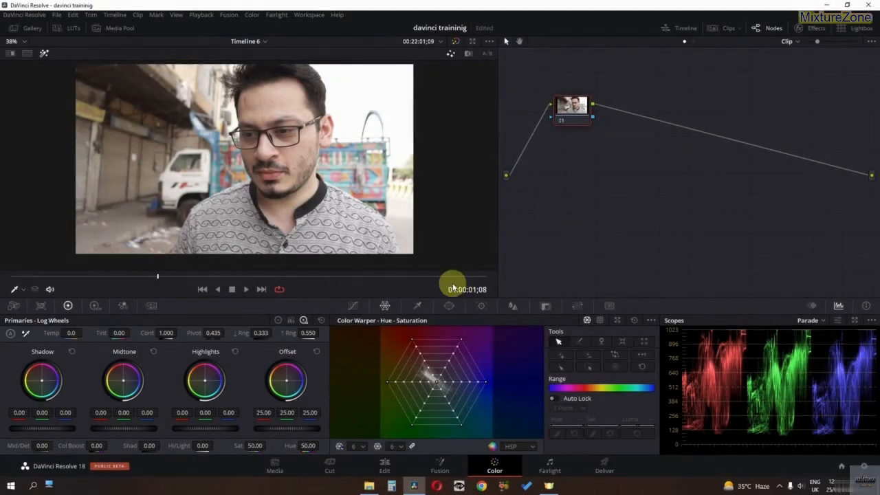
- Sample the bright sky with the HSL Qualifier and display the keyed area with Highlight
{"action": "left_click", "coordinate": [417, 305]}
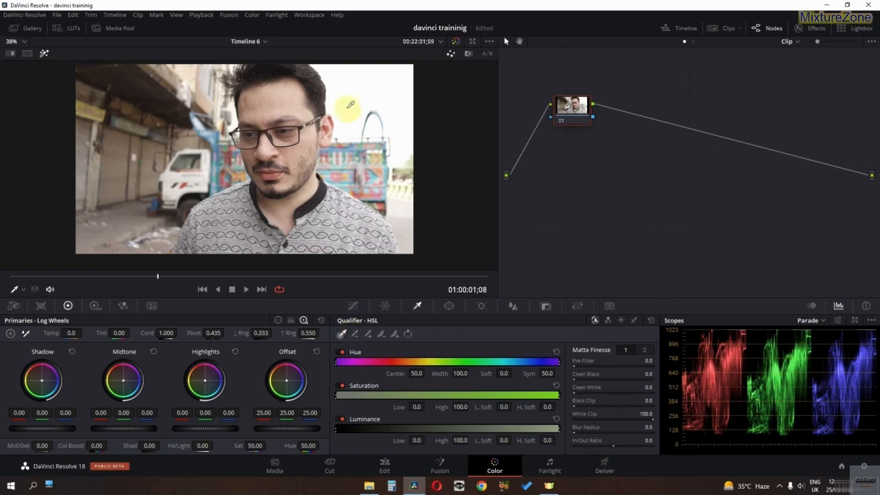
{"action": "left_click", "coordinate": [349, 103]}
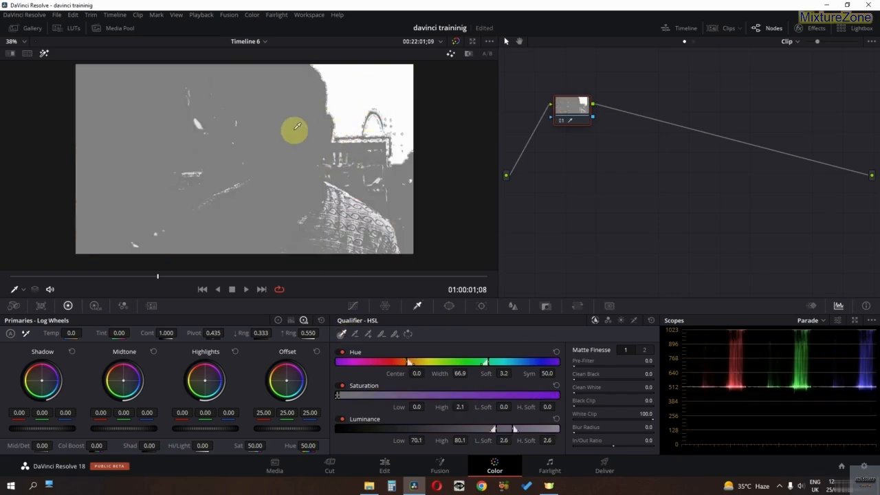
{"action": "left_click", "coordinate": [41, 55]}
{"action": "left_click", "coordinate": [41, 55]}
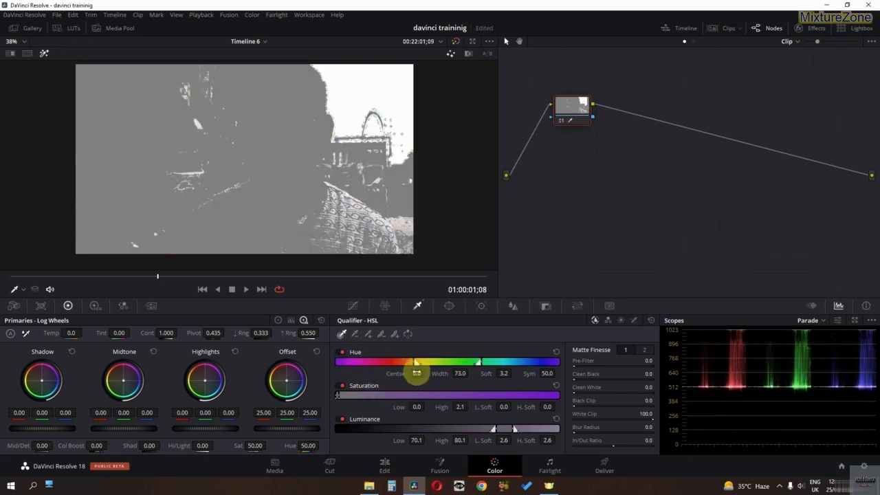
- Refine the sky key with hue center 2.2, width 71.7 and soft 10.9, and saturation high 1.4 with high softness 5.8
{"action": "left_click_drag", "start_coordinate": [415, 369], "coordinate": [524, 379]}
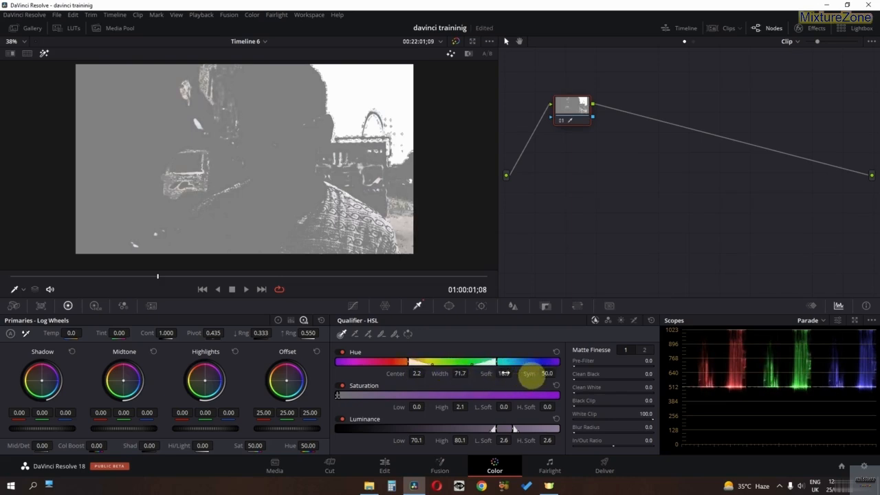
{"action": "mouse_move", "coordinate": [414, 407]}
{"action": "left_mouse_down"}
{"action": "mouse_move", "coordinate": [448, 403]}
{"action": "mouse_move", "coordinate": [398, 405]}
{"action": "left_mouse_up"}
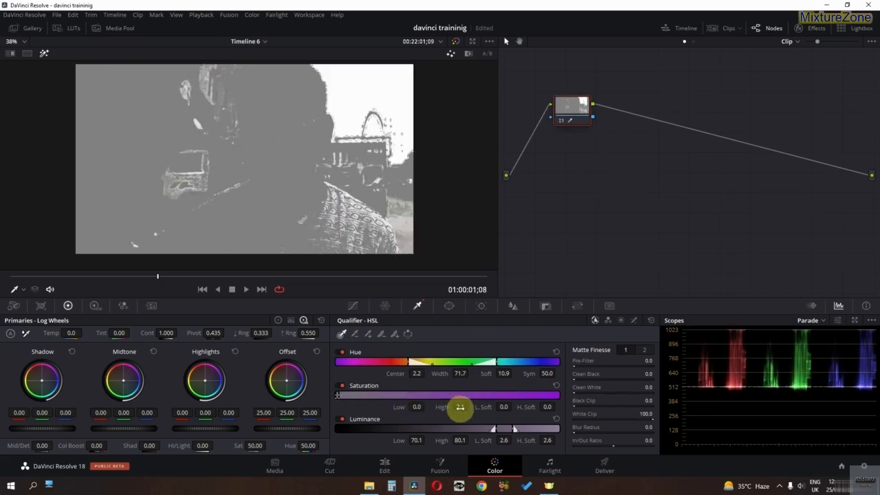
{"action": "left_click_drag", "start_coordinate": [460, 407], "coordinate": [550, 405]}
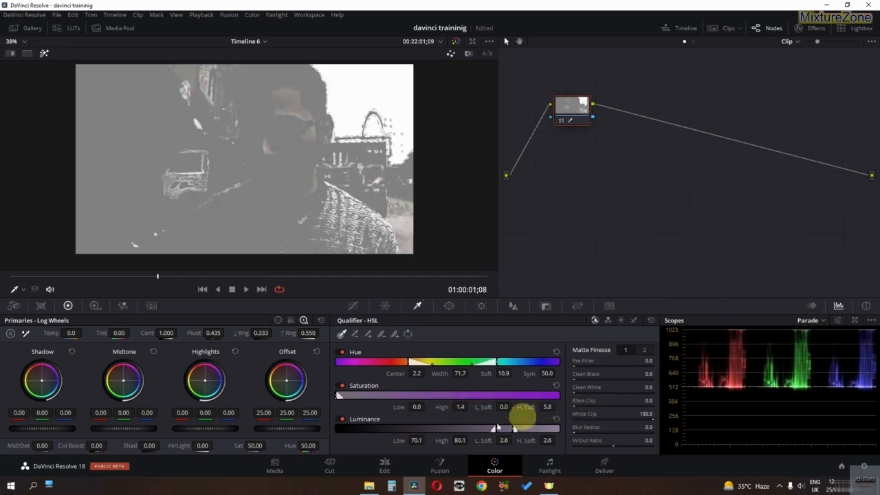
- Narrow the sky key's luminance range to low 74.4 and high 77.5, with low softness 11.0 and high softness 3.0
{"action": "left_click_drag", "start_coordinate": [457, 441], "coordinate": [419, 439]}
{"action": "left_click_drag", "start_coordinate": [503, 442], "coordinate": [546, 435]}
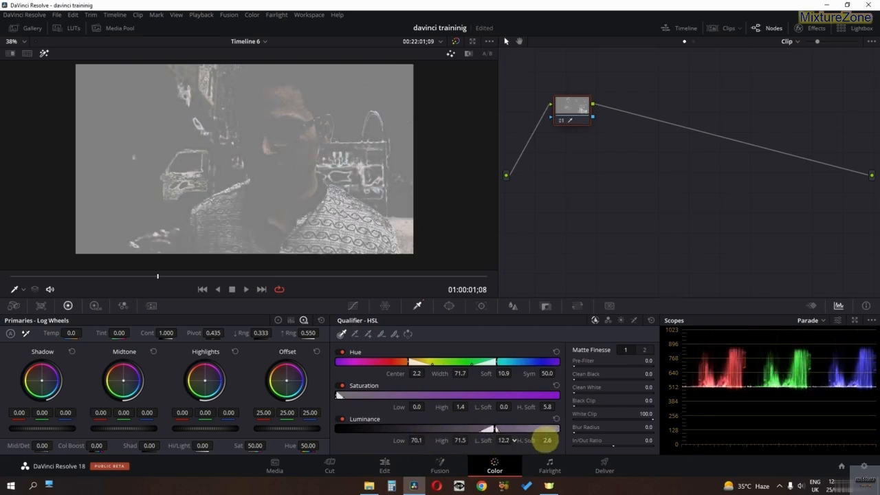
{"action": "left_click_drag", "start_coordinate": [459, 441], "coordinate": [430, 444]}
{"action": "left_click_drag", "start_coordinate": [458, 439], "coordinate": [543, 440]}
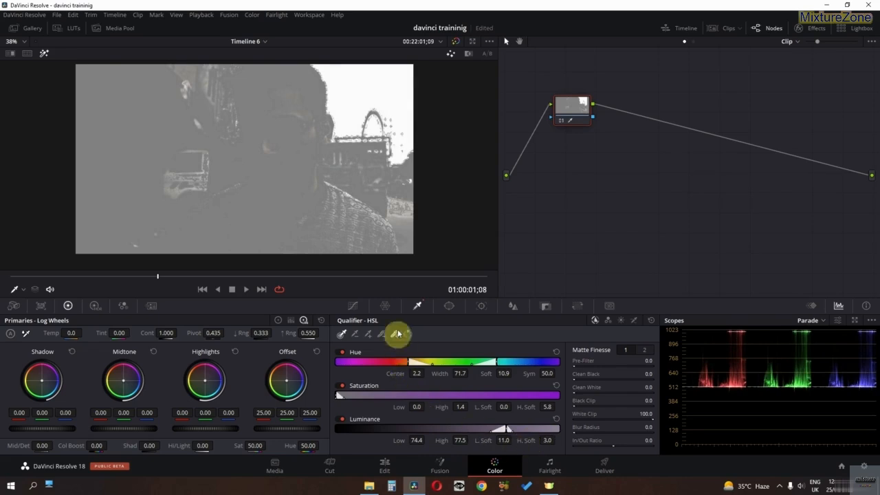
- Try warping the keyed sky toward cyan at hue 0.47 and saturation 0.51, view it without Highlight, and reset the node's grade
{"action": "left_click", "coordinate": [386, 306]}
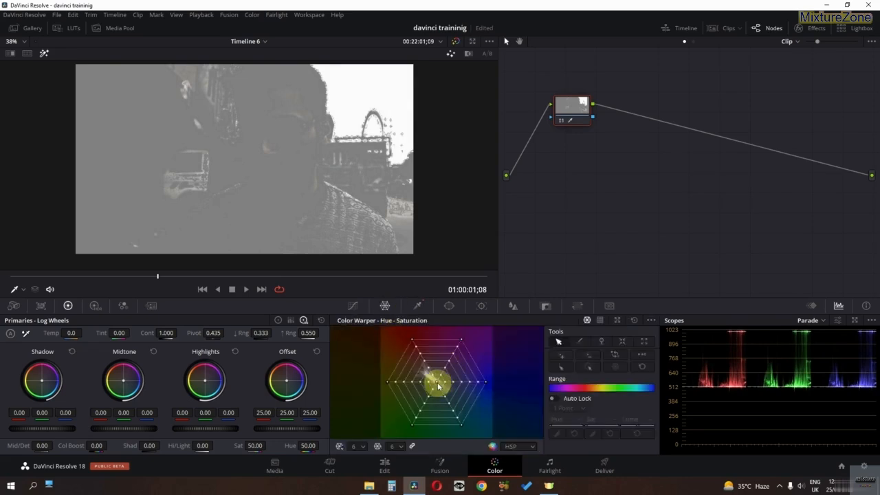
{"action": "left_click_drag", "start_coordinate": [439, 387], "coordinate": [453, 403]}
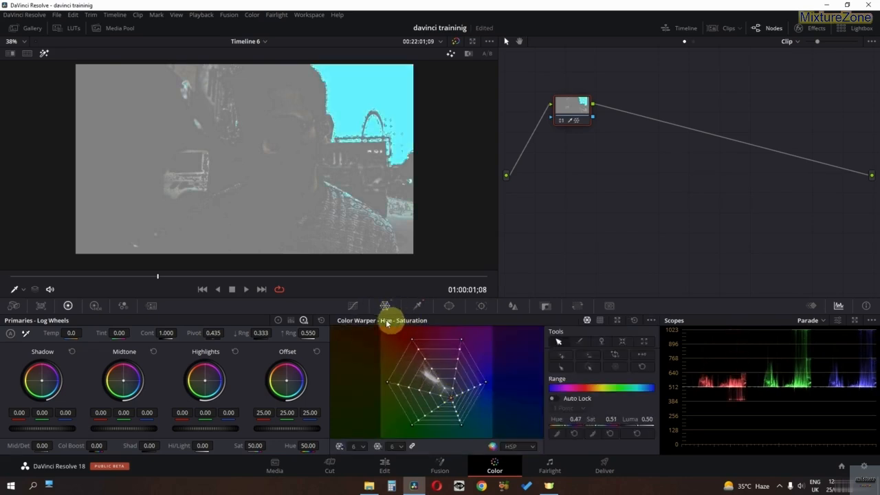
{"action": "left_click", "coordinate": [44, 54]}
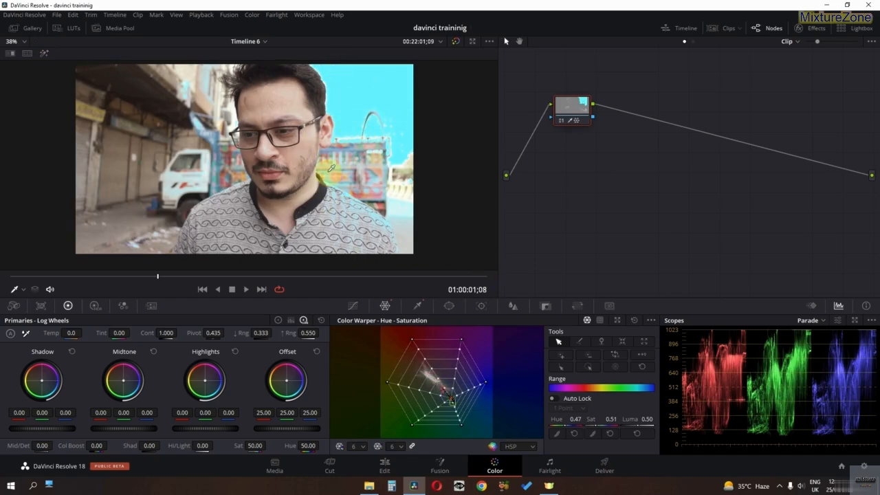
{"action": "right_click", "coordinate": [576, 118]}
{"action": "left_click", "coordinate": [589, 125]}
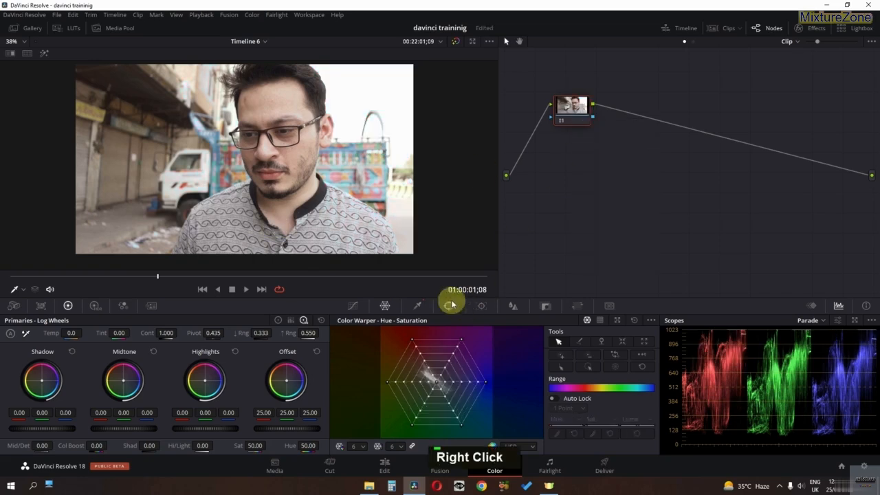
- Key the man's skin with the HSL Qualifier, show the Highlight view, and add more facial tones to the selection
{"action": "left_click", "coordinate": [417, 306]}
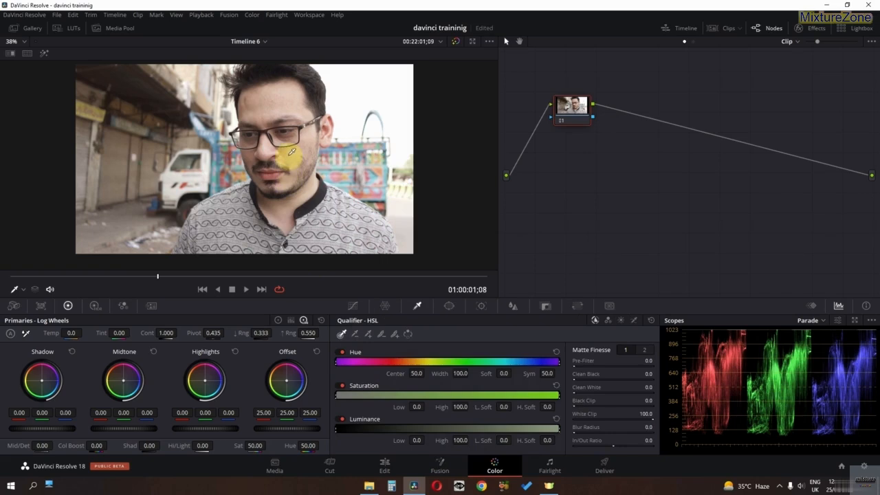
{"action": "left_click", "coordinate": [292, 152]}
{"action": "left_click", "coordinate": [41, 53]}
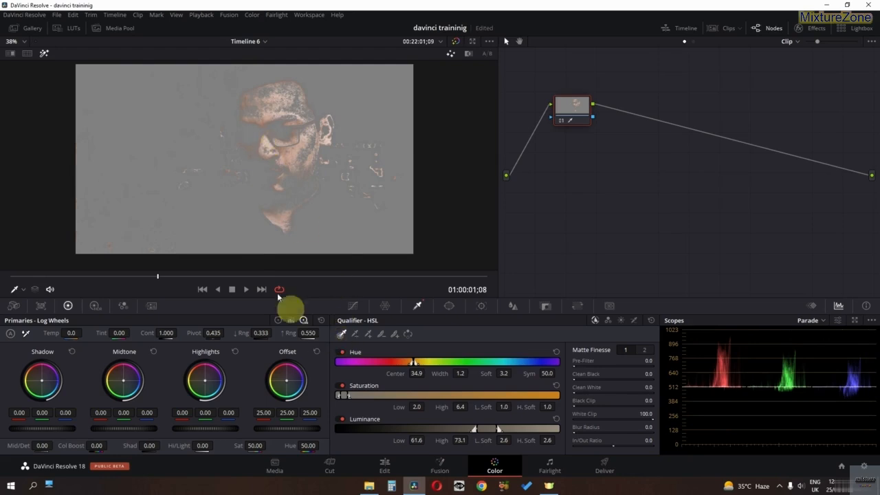
{"action": "left_click", "coordinate": [369, 334]}
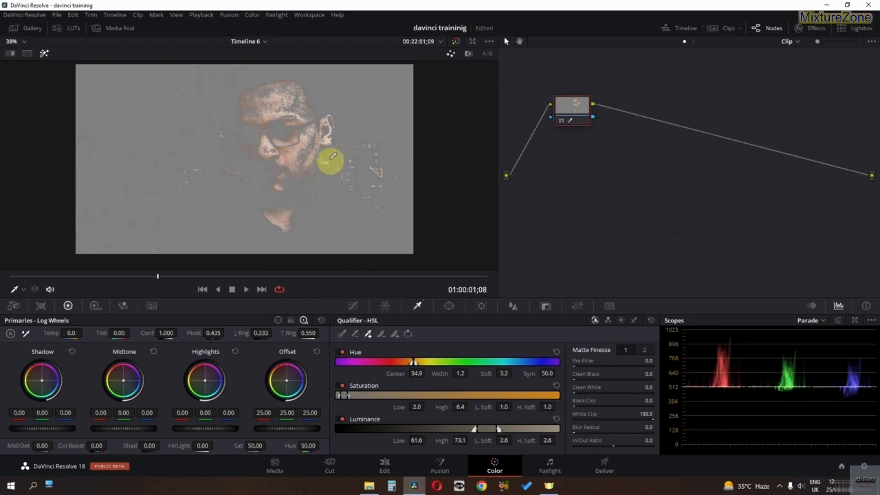
{"action": "mouse_move", "coordinate": [299, 126]}
{"action": "left_mouse_down"}
{"action": "mouse_move", "coordinate": [294, 106]}
{"action": "mouse_move", "coordinate": [265, 104]}
{"action": "mouse_move", "coordinate": [282, 111]}
{"action": "mouse_move", "coordinate": [307, 196]}
{"action": "mouse_move", "coordinate": [314, 187]}
{"action": "mouse_move", "coordinate": [303, 201]}
{"action": "mouse_move", "coordinate": [277, 199]}
{"action": "mouse_move", "coordinate": [288, 158]}
{"action": "left_mouse_up"}
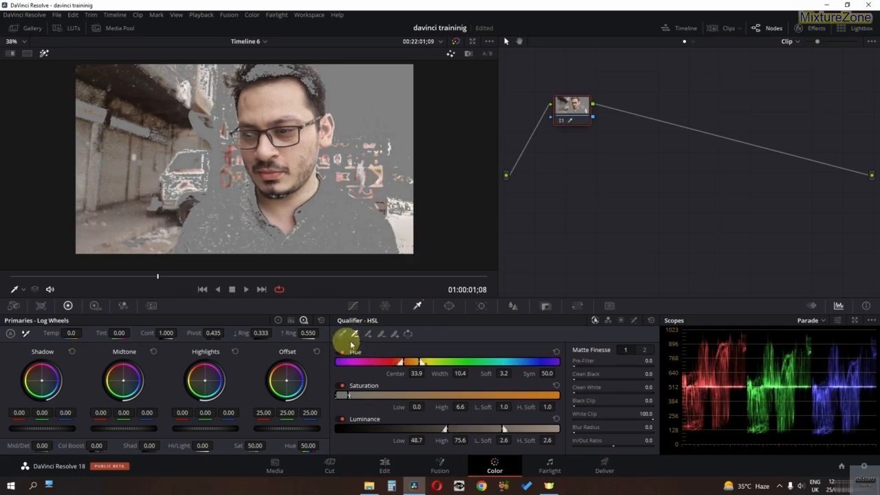
- Try subtracting the road and truck colors beside the man from the skin key
{"action": "left_click", "coordinate": [408, 220]}
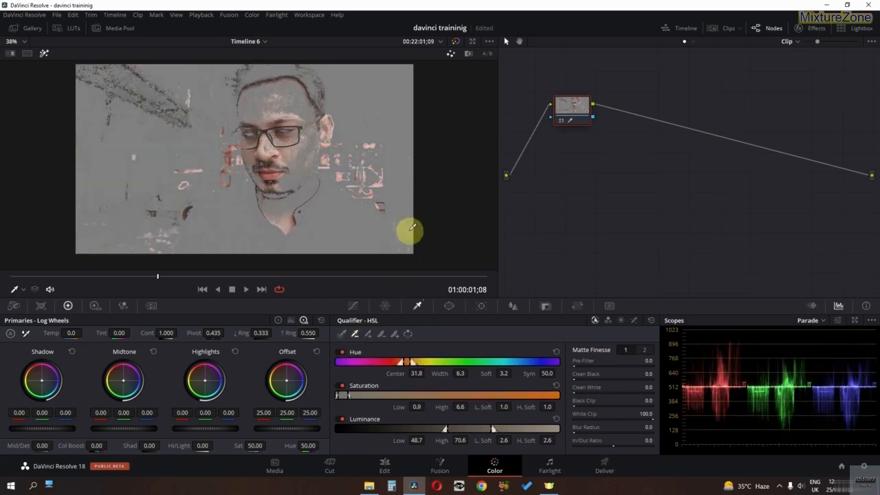
{"action": "left_click", "coordinate": [408, 224]}
{"action": "left_click", "coordinate": [384, 172]}
{"action": "left_click", "coordinate": [376, 187]}
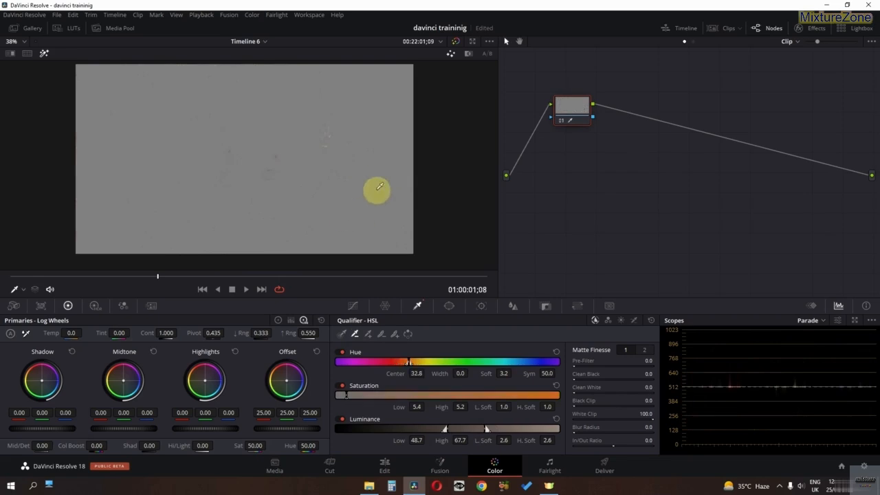
- Add the man's cheek, nose, forehead, jaw and neck tones back into the key with the add color picker
{"action": "left_click", "coordinate": [367, 336]}
{"action": "left_click", "coordinate": [289, 150]}
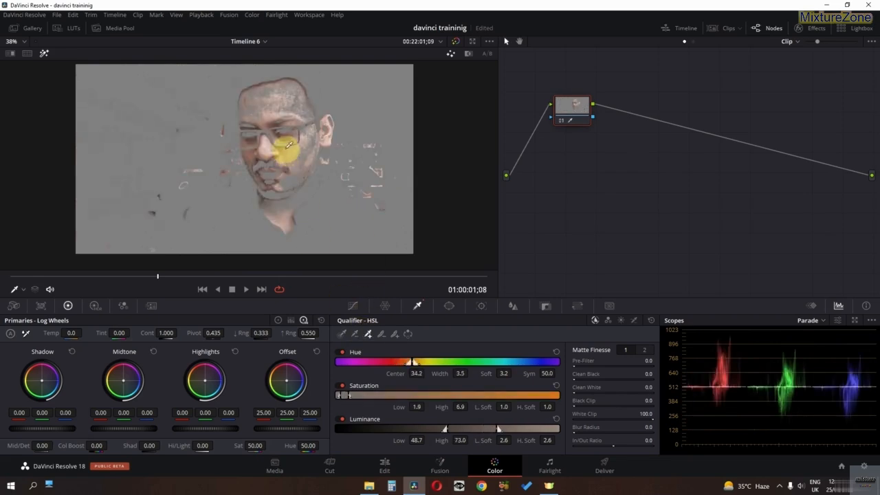
{"action": "left_click", "coordinate": [269, 151]}
{"action": "left_click", "coordinate": [262, 121]}
{"action": "left_click", "coordinate": [281, 101]}
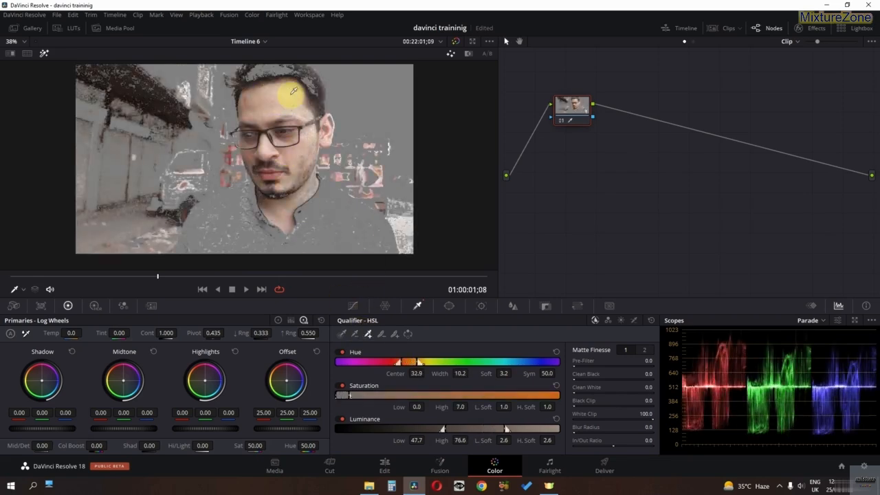
{"action": "left_click", "coordinate": [309, 153]}
{"action": "left_click", "coordinate": [292, 192]}
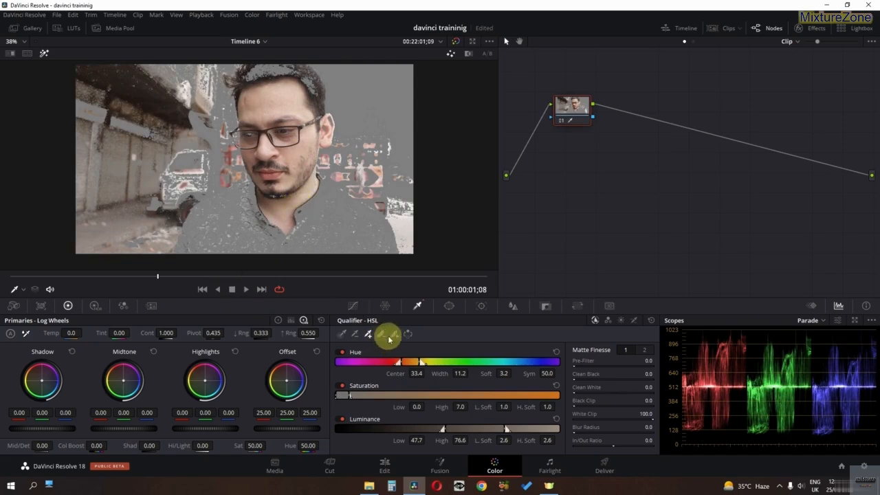
- Adjust the key's softness by sampling the background, ending with hue softness 98.3, and invert the qualifier
{"action": "left_click", "coordinate": [403, 186]}
{"action": "left_click", "coordinate": [402, 183]}
{"action": "left_click", "coordinate": [360, 120]}
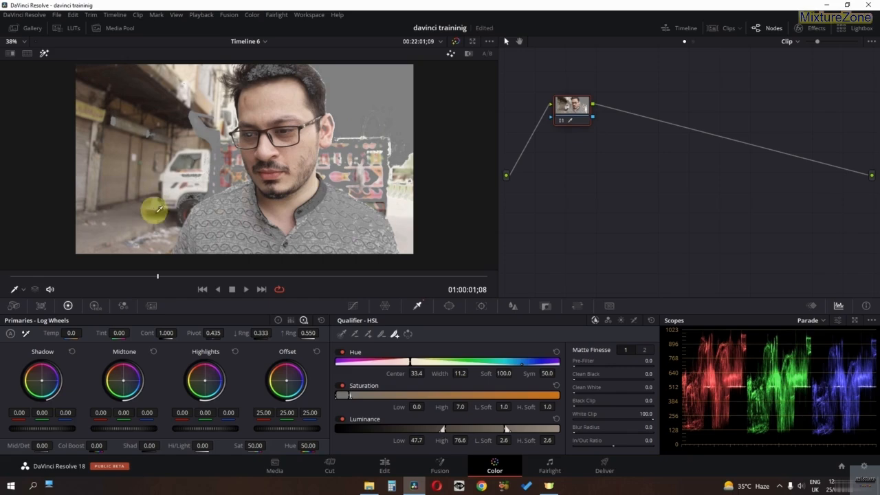
{"action": "left_click", "coordinate": [404, 205]}
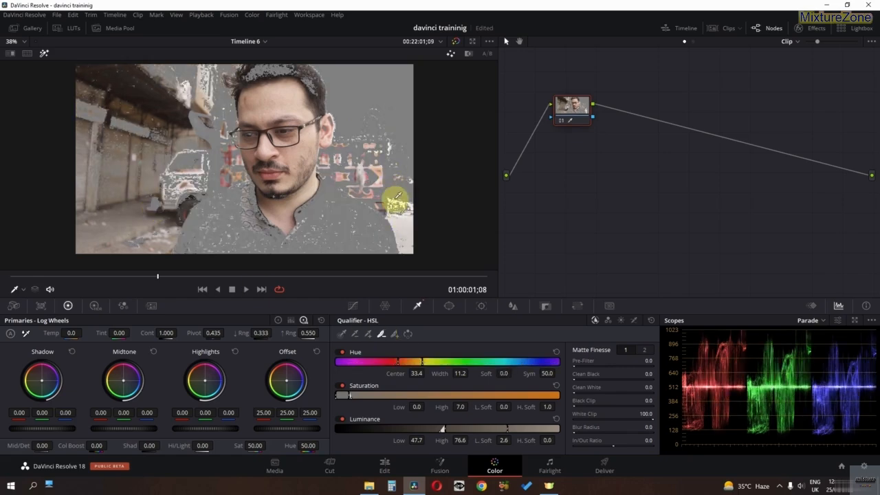
{"action": "double_click", "coordinate": [399, 216]}
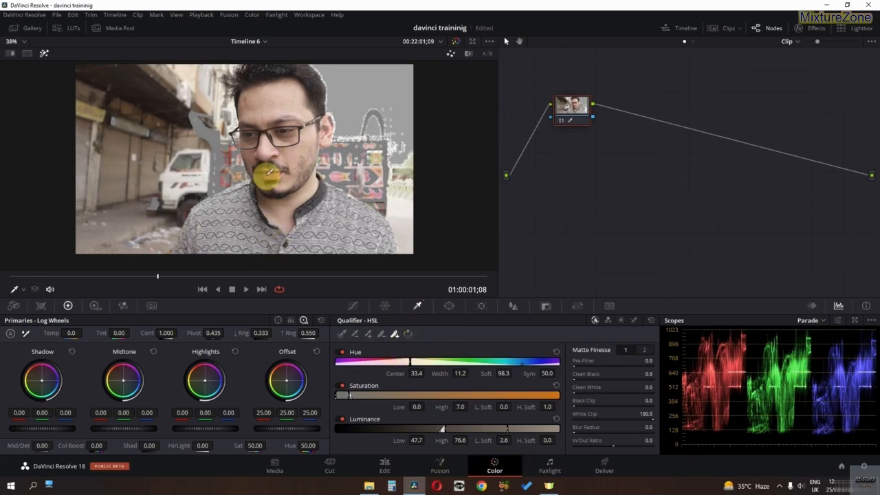
{"action": "left_click", "coordinate": [406, 335]}
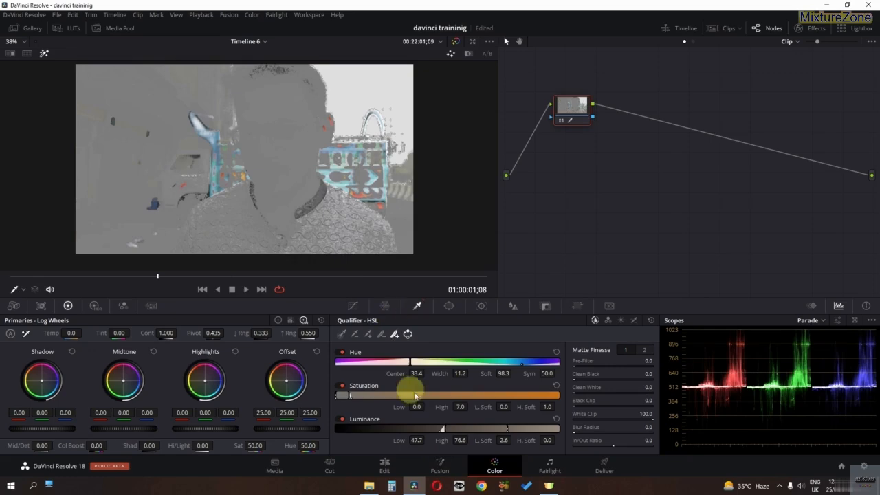
- Warp the inverted selection toward cyan at hue 0.46 and saturation 0.56, turn off Highlight, and play the clip to check it
{"action": "left_click", "coordinate": [386, 307]}
{"action": "left_click_drag", "start_coordinate": [438, 386], "coordinate": [453, 401]}
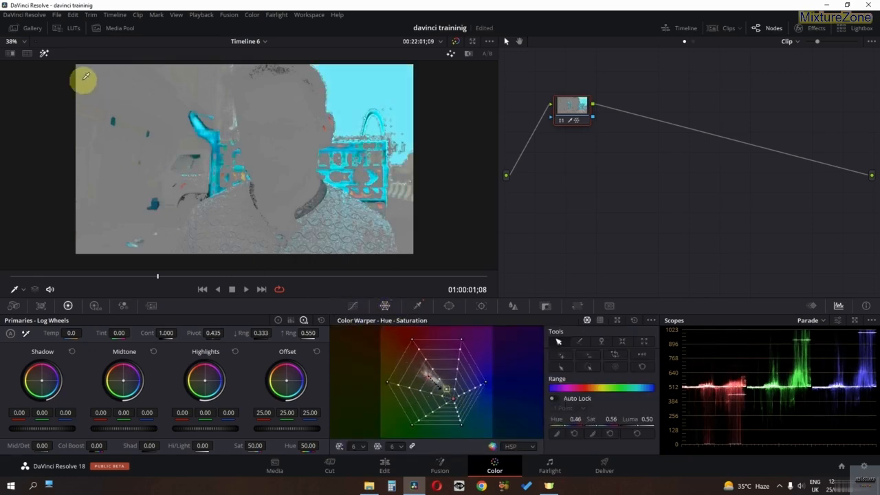
{"action": "left_click", "coordinate": [44, 53]}
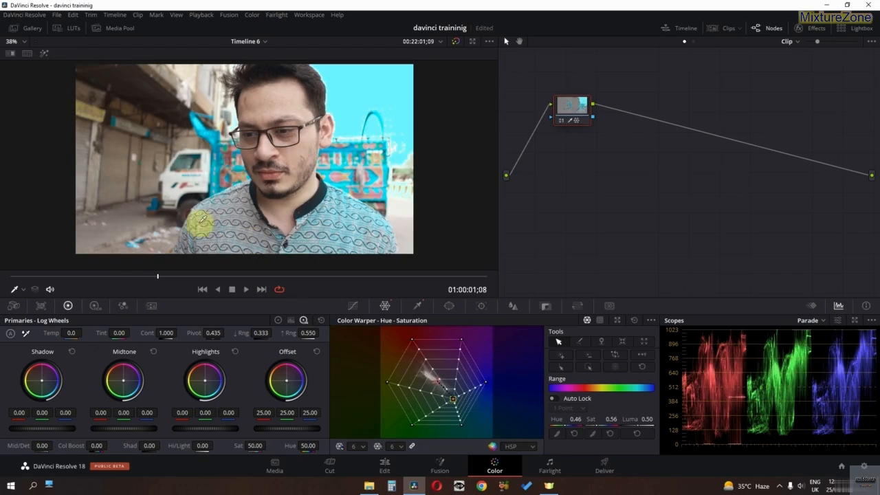
{"action": "key", "text": "space"}
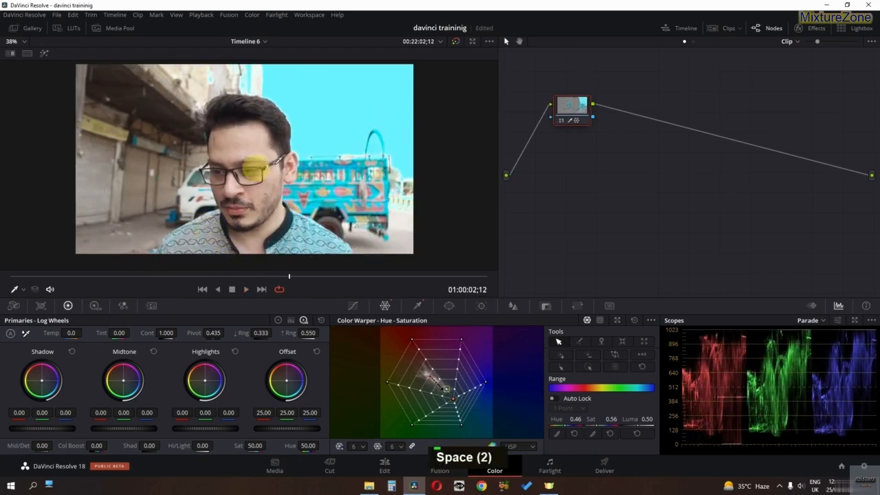
- Set the qualifier's Matte Finesse Pre-Filter to 12.1 and Clean Black to 23.0
{"action": "left_click", "coordinate": [422, 309]}
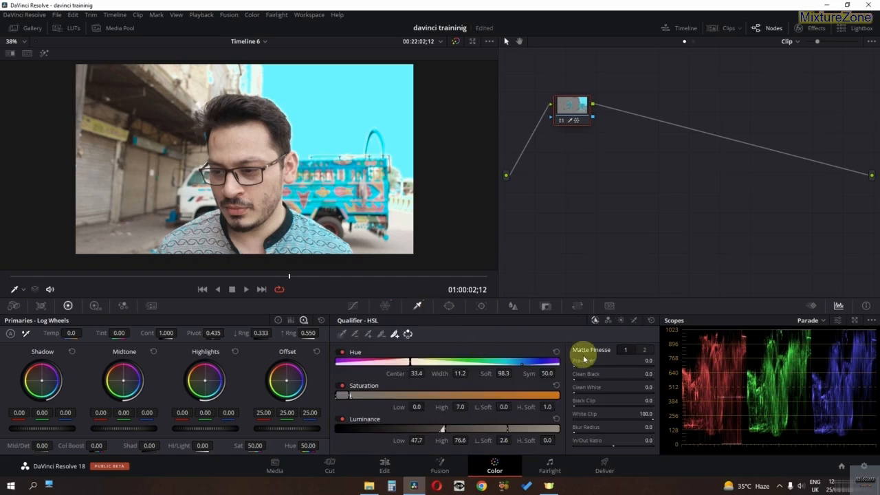
{"action": "left_click_drag", "start_coordinate": [578, 363], "coordinate": [638, 359]}
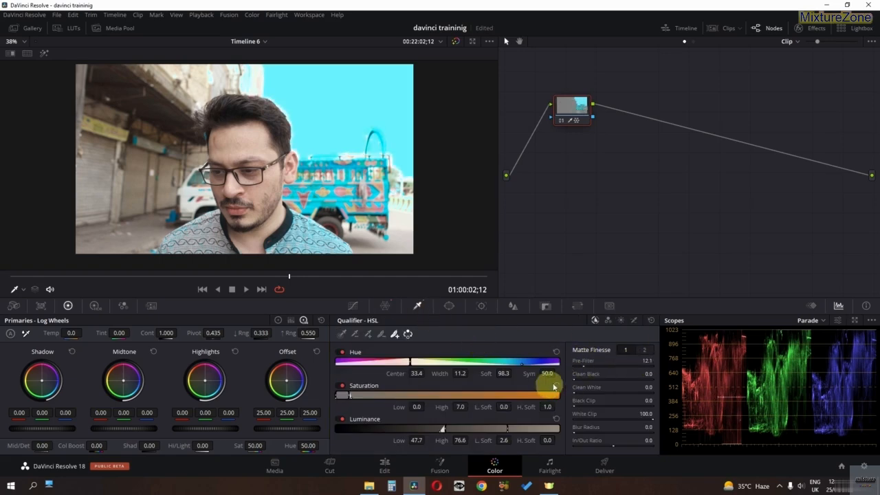
{"action": "left_click_drag", "start_coordinate": [577, 375], "coordinate": [678, 379]}
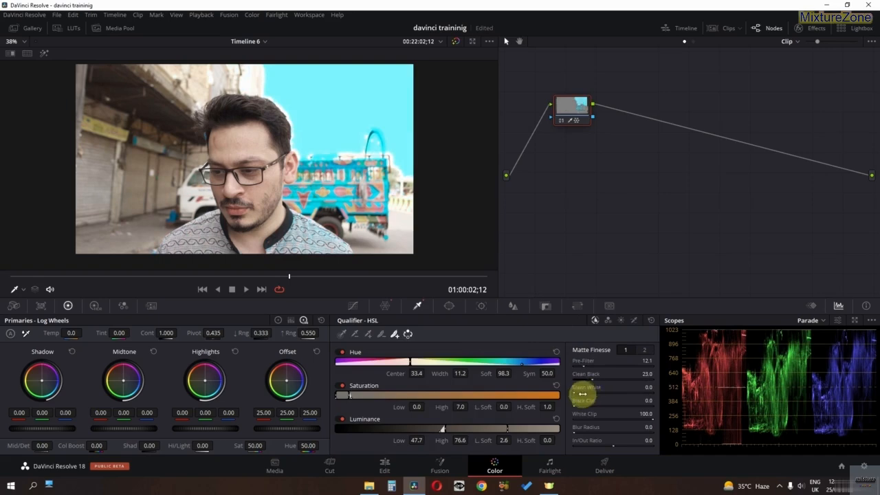
- Set Matte Finesse Clean White to 57.5, Clean Black to 22.1 and Blur Radius to 82.4, and play the clip to check the key
{"action": "left_click_drag", "start_coordinate": [582, 392], "coordinate": [680, 394]}
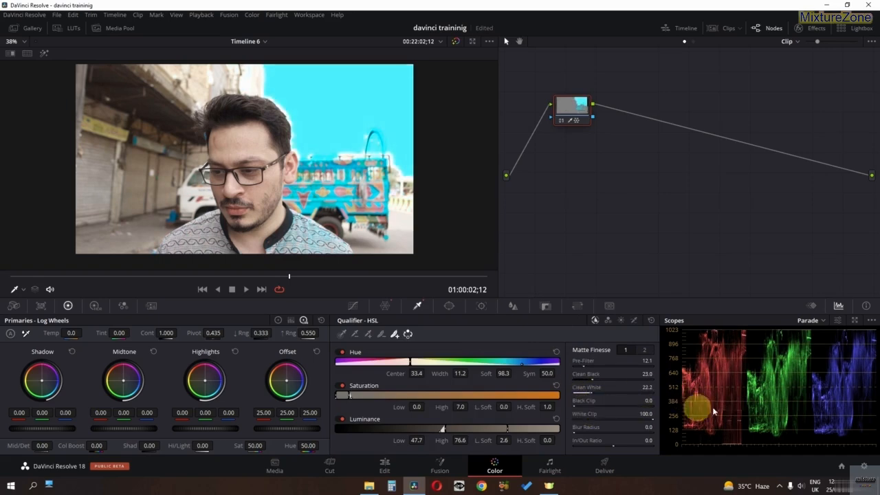
{"action": "left_click_drag", "start_coordinate": [594, 380], "coordinate": [753, 406]}
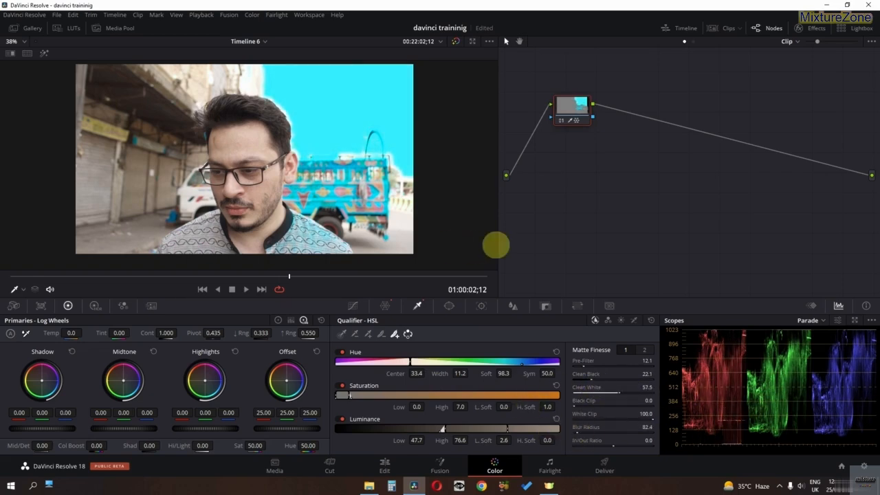
{"action": "key", "text": "space"}
{"action": "key", "text": "space"}
{"action": "key", "text": "space"}
{"action": "key", "text": "space"}
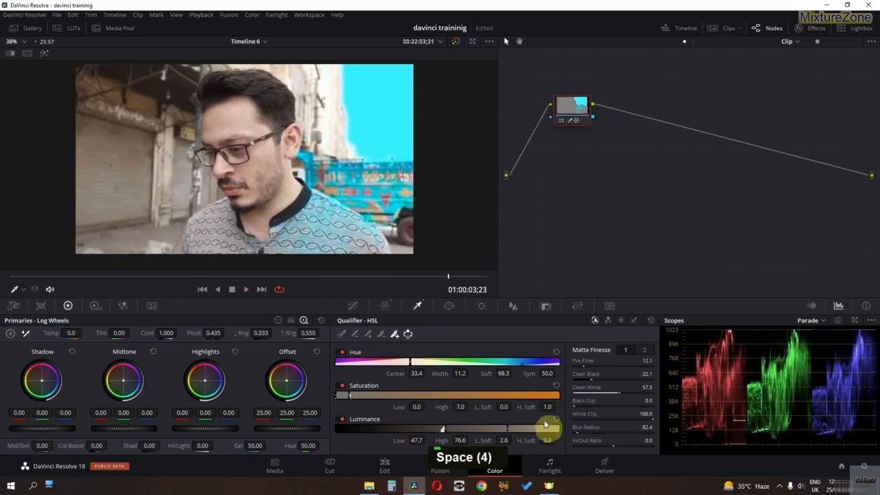
- Reset the node's grade and go through the qualifier's RGB and Luminance modes, ending in 3D mode
{"action": "right_click", "coordinate": [570, 123]}
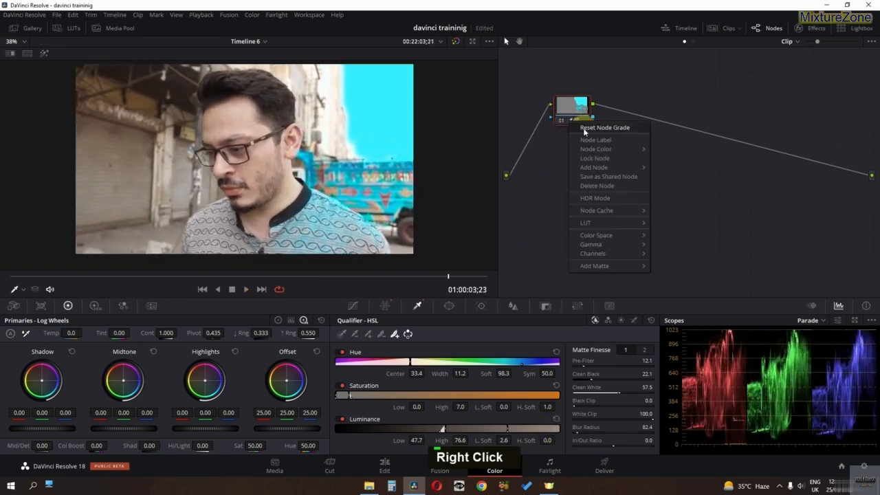
{"action": "left_click", "coordinate": [585, 132]}
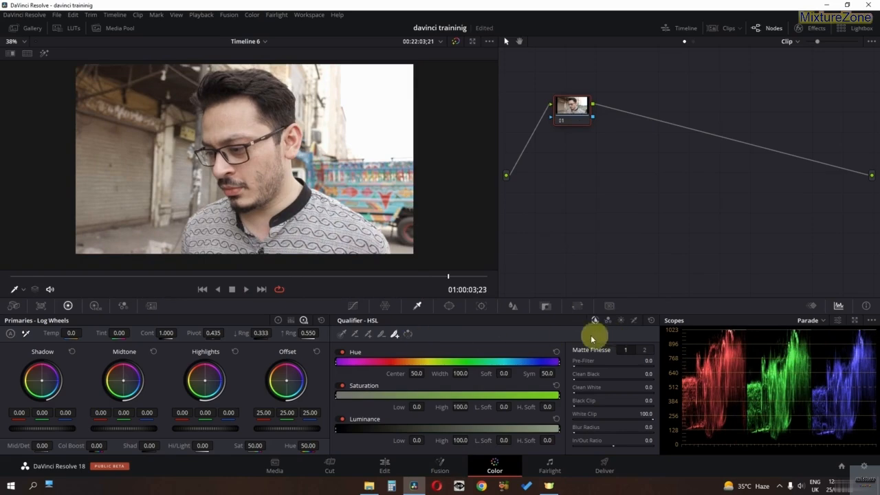
{"action": "left_click", "coordinate": [608, 321]}
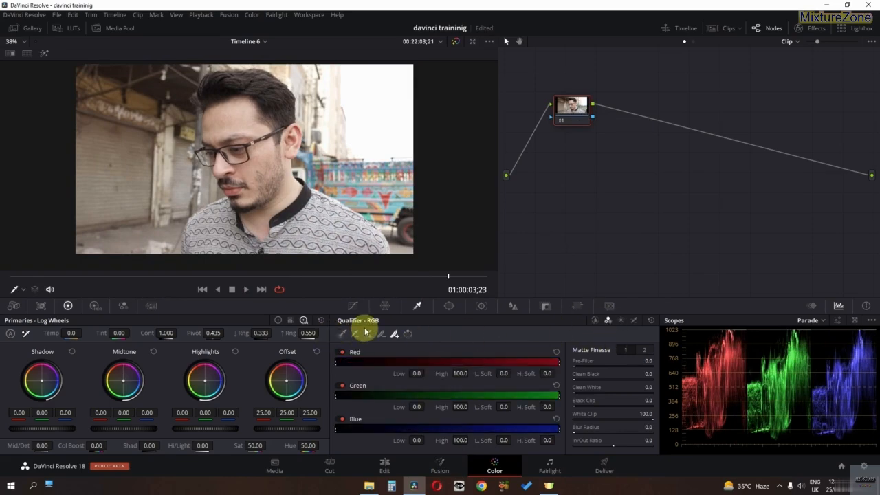
{"action": "left_click", "coordinate": [621, 320]}
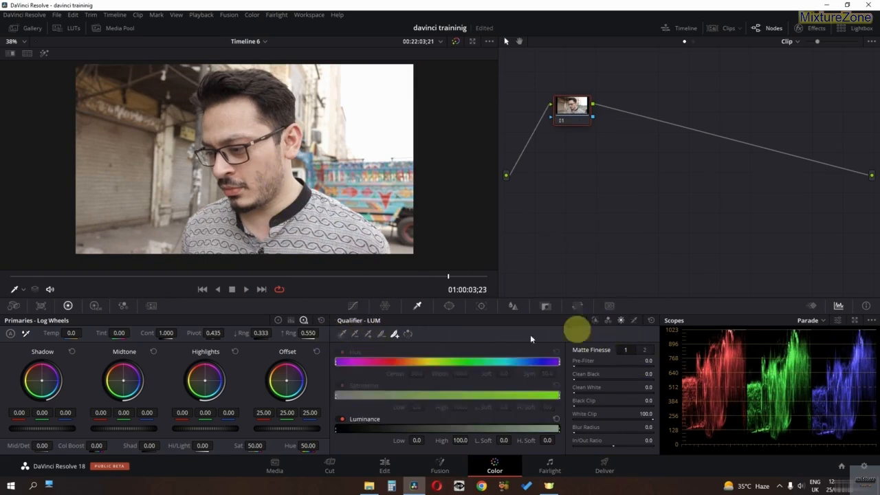
{"action": "left_click", "coordinate": [633, 321]}
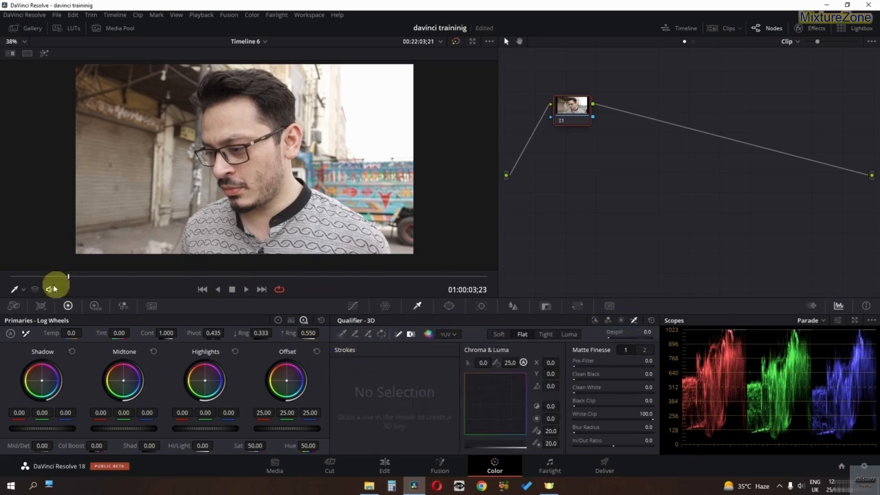
- Return to the clip's first frame and key the man's skin with 3D qualifier strokes over his forehead, cheek and nose
{"action": "left_click", "coordinate": [11, 274]}
{"action": "scroll", "coordinate": [166, 134], "scroll_direction": "up", "scroll_amount": 1}
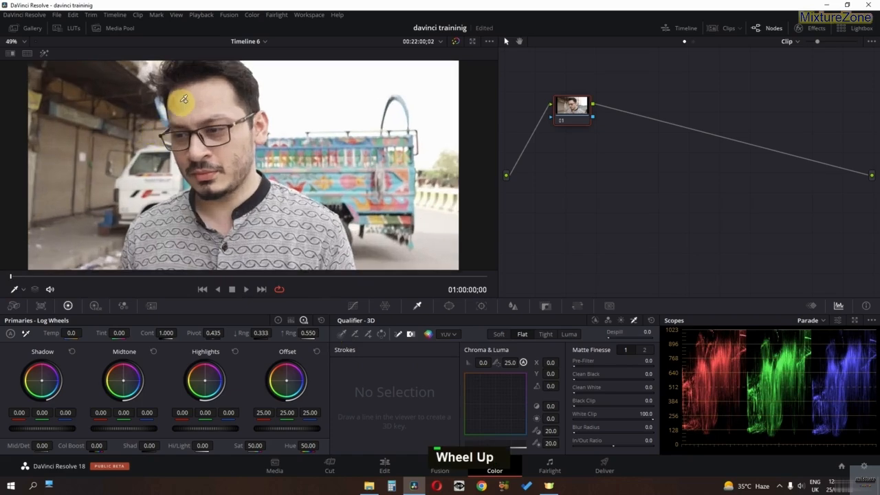
{"action": "left_click_drag", "start_coordinate": [195, 100], "coordinate": [230, 104]}
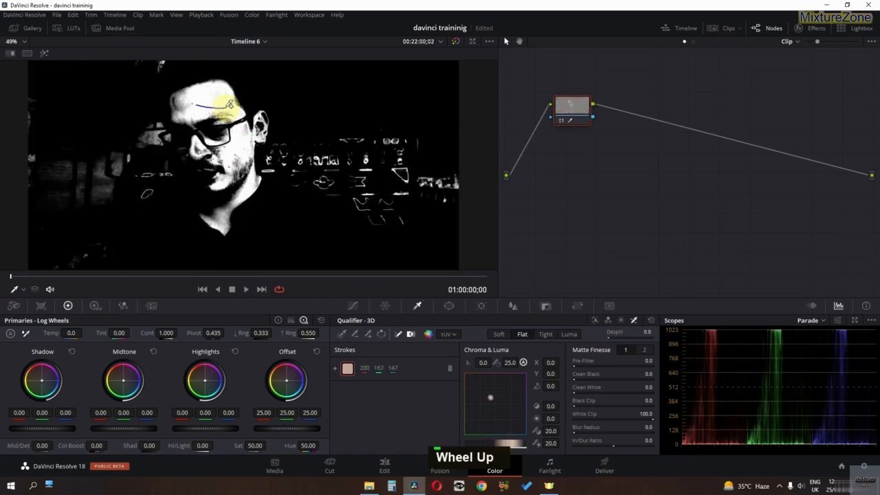
{"action": "mouse_move", "coordinate": [230, 140]}
{"action": "left_mouse_down"}
{"action": "mouse_move", "coordinate": [238, 151]}
{"action": "mouse_move", "coordinate": [213, 185]}
{"action": "left_mouse_up"}
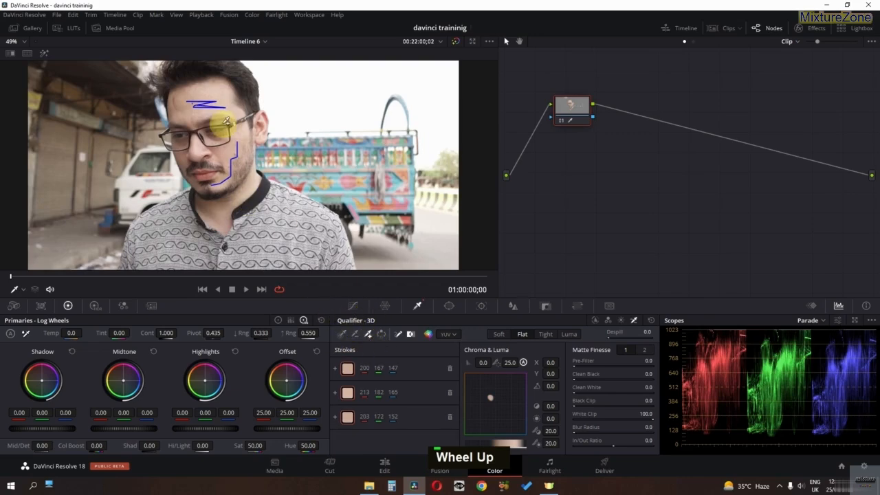
{"action": "mouse_move", "coordinate": [206, 105]}
{"action": "left_mouse_down"}
{"action": "mouse_move", "coordinate": [222, 102]}
{"action": "mouse_move", "coordinate": [203, 106]}
{"action": "mouse_move", "coordinate": [236, 117]}
{"action": "left_mouse_up"}
{"action": "left_click_drag", "start_coordinate": [234, 168], "coordinate": [197, 143]}
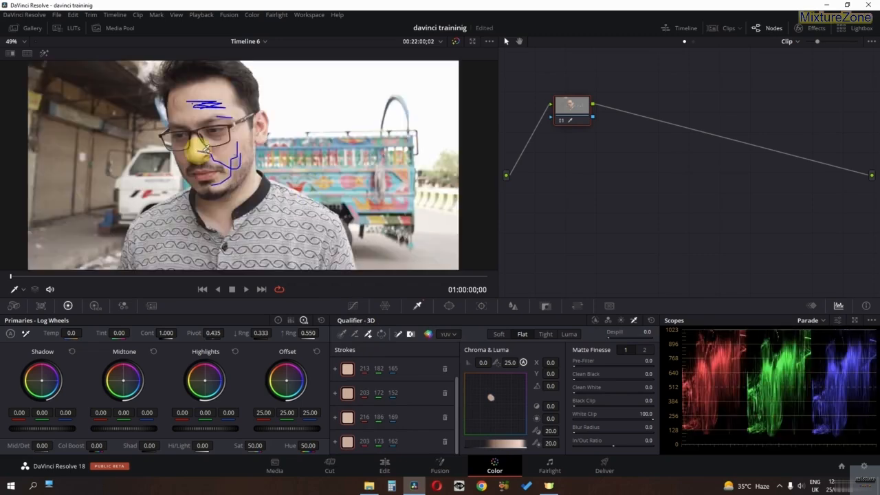
- Exclude the painted truck, roadside and shopfront from the 3D key with subtract strokes, adding one more stroke across the man's face
{"action": "left_click", "coordinate": [355, 333]}
{"action": "mouse_move", "coordinate": [351, 171]}
{"action": "left_mouse_down"}
{"action": "mouse_move", "coordinate": [353, 183]}
{"action": "mouse_move", "coordinate": [355, 167]}
{"action": "mouse_move", "coordinate": [410, 154]}
{"action": "mouse_move", "coordinate": [450, 202]}
{"action": "mouse_move", "coordinate": [446, 209]}
{"action": "left_mouse_up"}
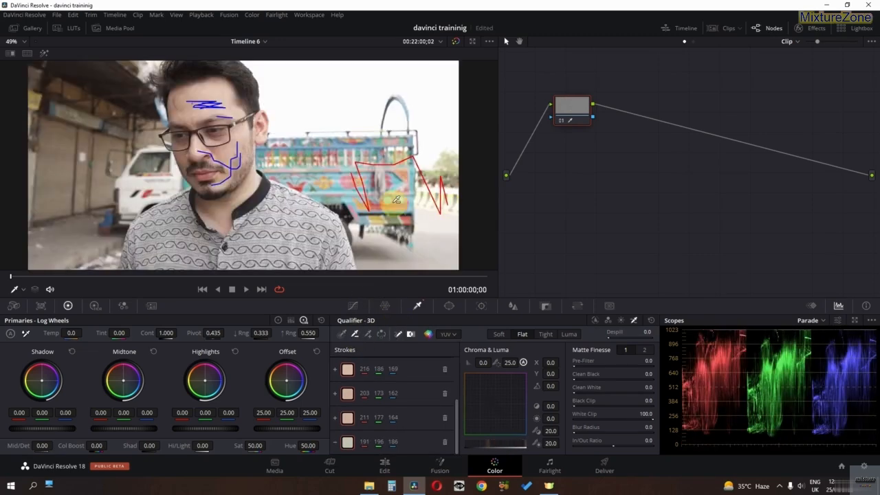
{"action": "mouse_move", "coordinate": [237, 154]}
{"action": "left_mouse_down"}
{"action": "mouse_move", "coordinate": [198, 145]}
{"action": "mouse_move", "coordinate": [202, 117]}
{"action": "mouse_move", "coordinate": [224, 102]}
{"action": "left_mouse_up"}
{"action": "left_click", "coordinate": [354, 334]}
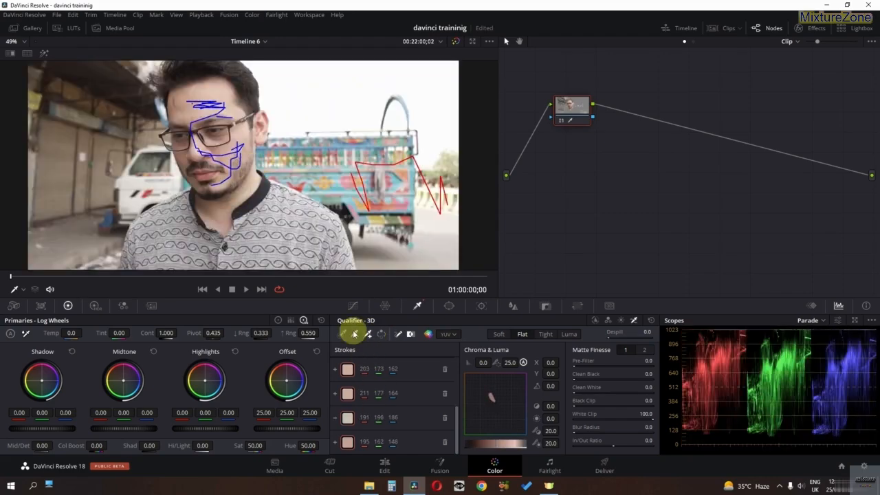
{"action": "left_click_drag", "start_coordinate": [371, 210], "coordinate": [361, 208]}
{"action": "left_click_drag", "start_coordinate": [68, 79], "coordinate": [67, 110]}
- Add further strokes on the man's forehead, mouth area and neck to the 3D key
{"action": "left_click", "coordinate": [368, 335]}
{"action": "left_click_drag", "start_coordinate": [211, 103], "coordinate": [183, 105]}
{"action": "mouse_move", "coordinate": [222, 154]}
{"action": "left_mouse_down"}
{"action": "mouse_move", "coordinate": [223, 138]}
{"action": "mouse_move", "coordinate": [205, 173]}
{"action": "mouse_move", "coordinate": [227, 206]}
{"action": "mouse_move", "coordinate": [232, 195]}
{"action": "left_mouse_up"}
{"action": "left_click_drag", "start_coordinate": [231, 102], "coordinate": [232, 111]}
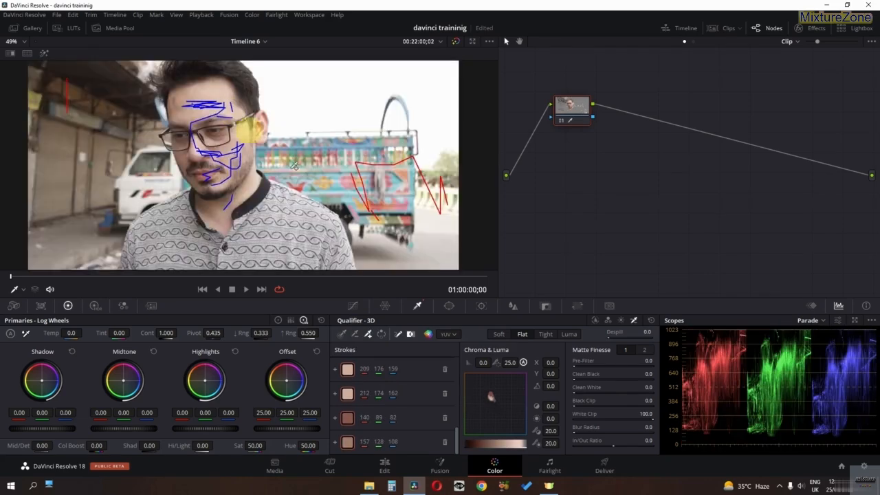
- Turn on Highlight and set Matte Finesse Pre-Filter to 14.9, Clean Black to 21.7, Black Clip to 37.9 and Blur Radius to 23.3
{"action": "mouse_move", "coordinate": [581, 368]}
{"action": "left_mouse_down"}
{"action": "mouse_move", "coordinate": [570, 359]}
{"action": "mouse_move", "coordinate": [634, 356]}
{"action": "mouse_move", "coordinate": [564, 365]}
{"action": "left_mouse_up"}
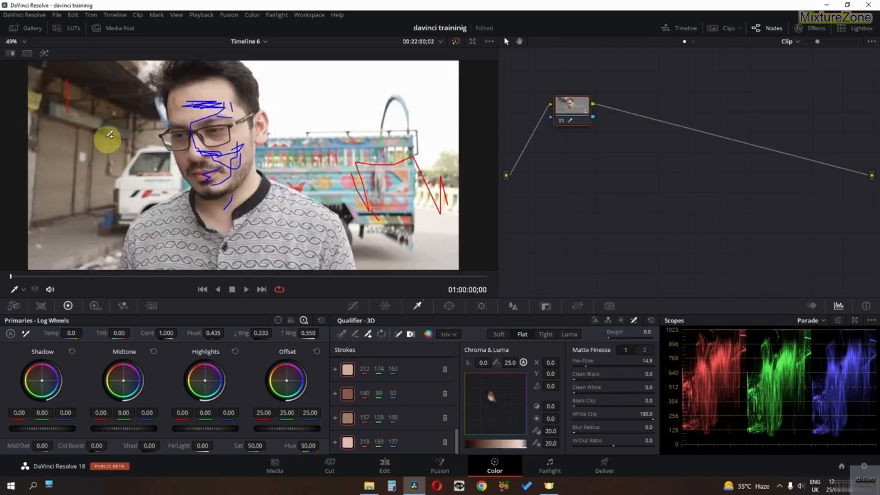
{"action": "double_click", "coordinate": [41, 52]}
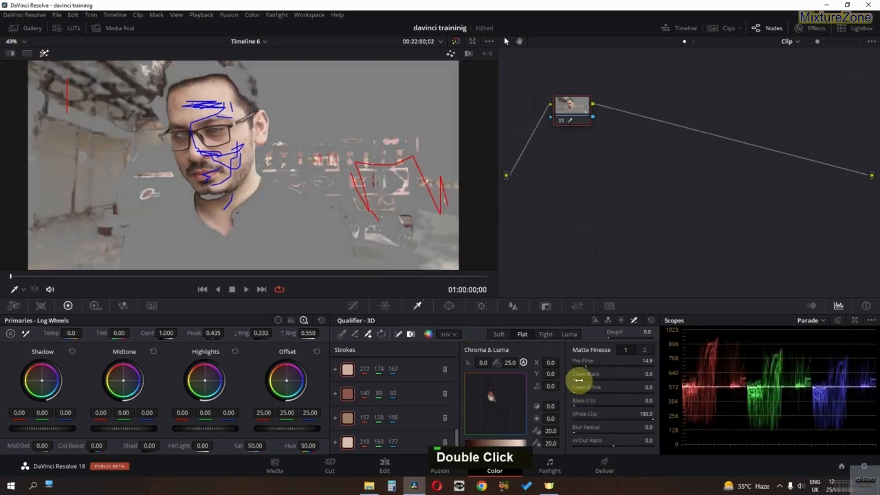
{"action": "left_click_drag", "start_coordinate": [578, 379], "coordinate": [649, 378]}
{"action": "left_click_drag", "start_coordinate": [579, 407], "coordinate": [754, 406]}
{"action": "left_click_drag", "start_coordinate": [582, 433], "coordinate": [694, 432]}
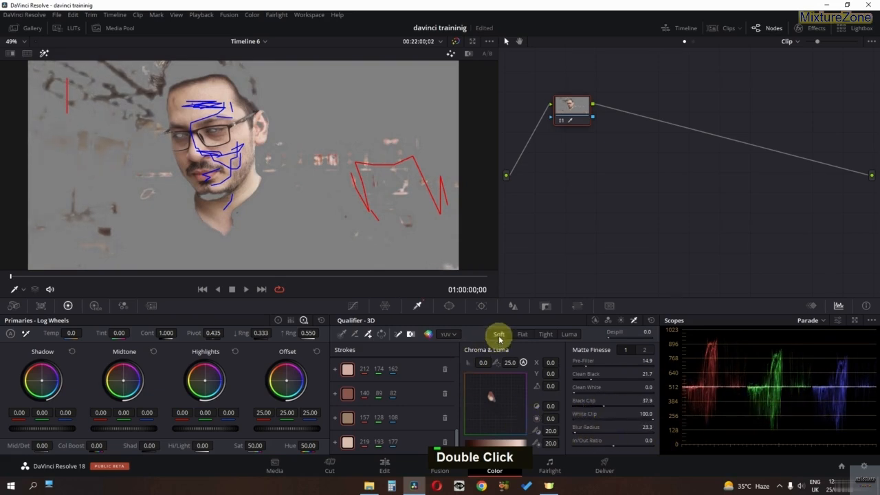
- Compare the 3D qualifier's Tight, Luma, Soft and Flat softness presets on the key, ending with Soft
{"action": "double_click", "coordinate": [553, 337]}
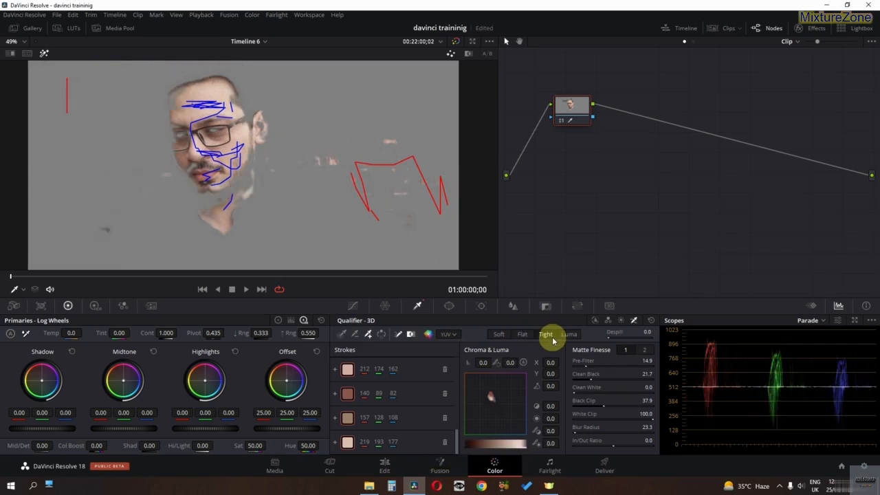
{"action": "double_click", "coordinate": [569, 336]}
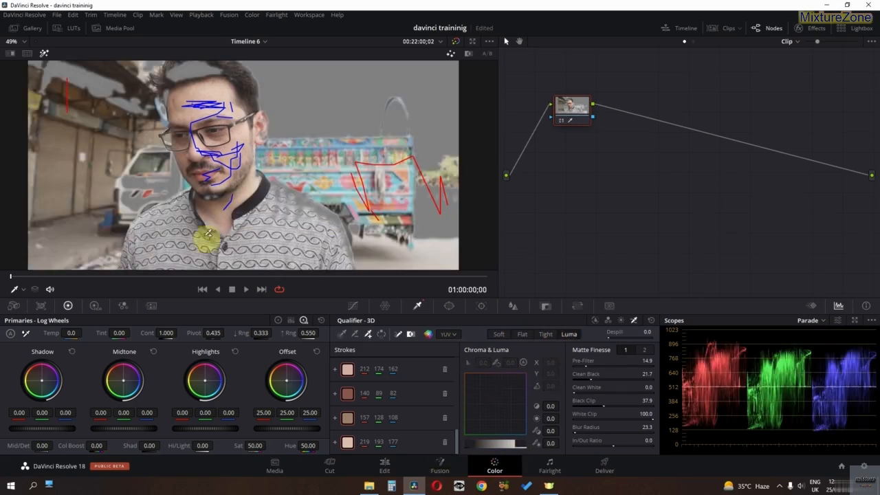
{"action": "double_click", "coordinate": [496, 337]}
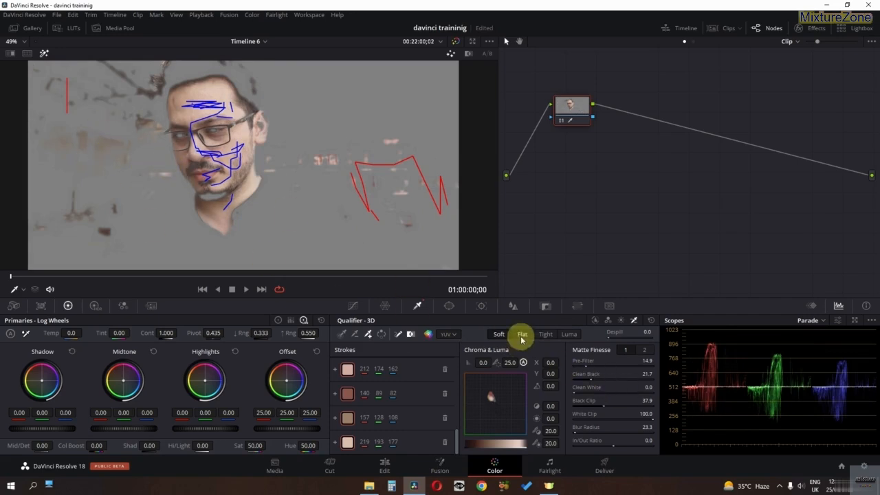
{"action": "left_click", "coordinate": [521, 336]}
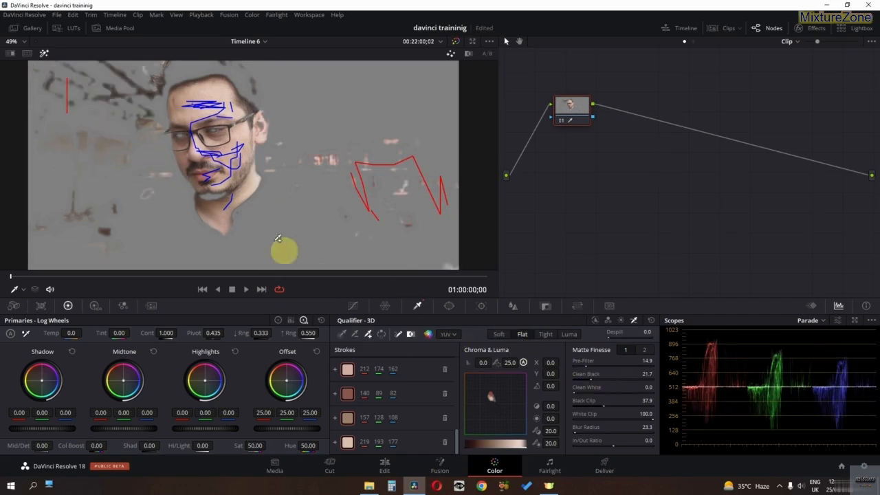
{"action": "left_click", "coordinate": [545, 334]}
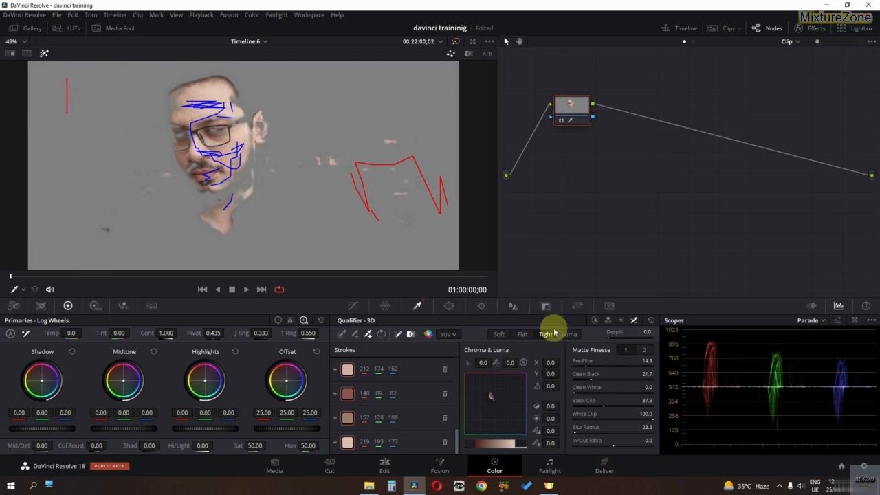
{"action": "left_click", "coordinate": [567, 335]}
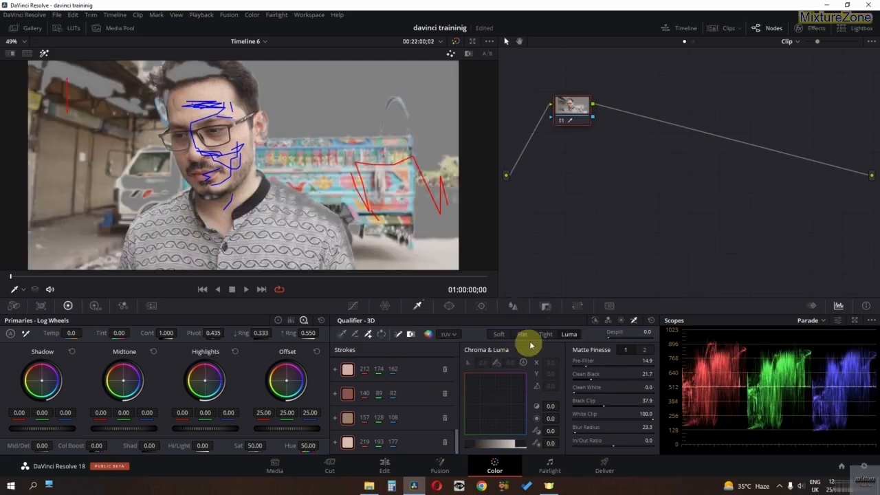
{"action": "left_click", "coordinate": [499, 334]}
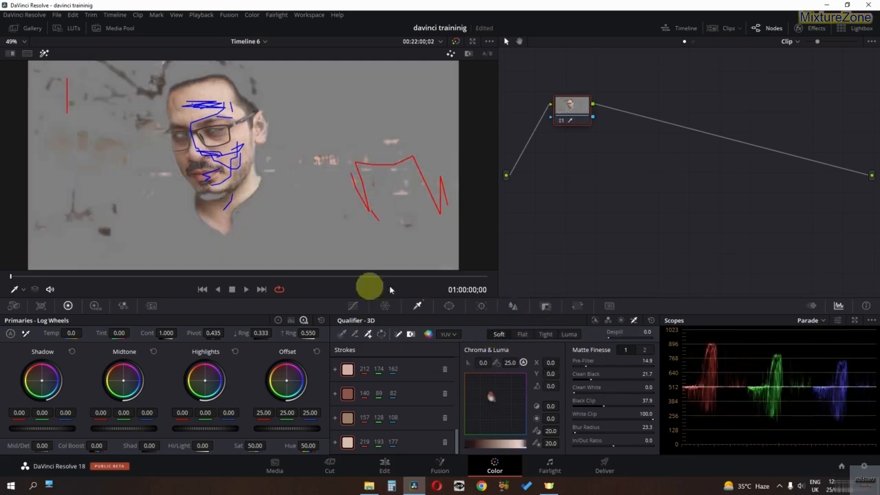
- Turn off Highlight and shift the keyed skin toward cyan-blue by moving the Color Warper's center point
{"action": "scroll", "coordinate": [204, 179], "scroll_direction": "down", "scroll_amount": 3}
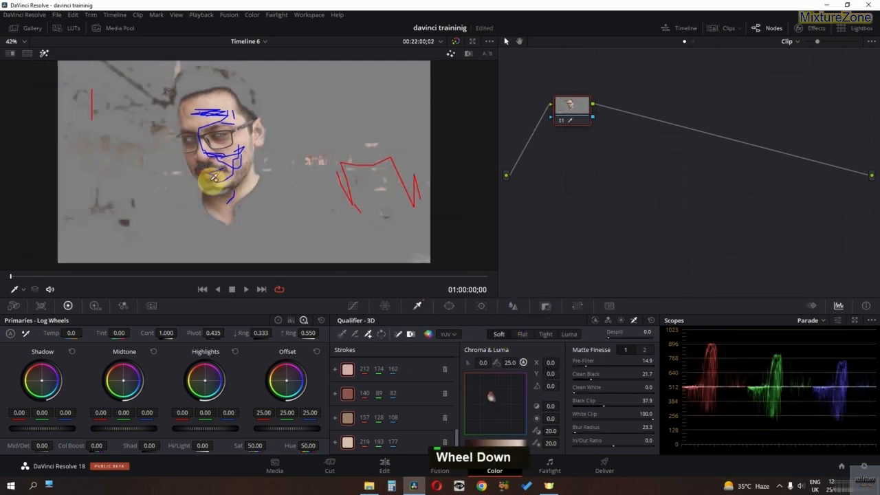
{"action": "left_click", "coordinate": [43, 53]}
{"action": "left_click", "coordinate": [382, 307]}
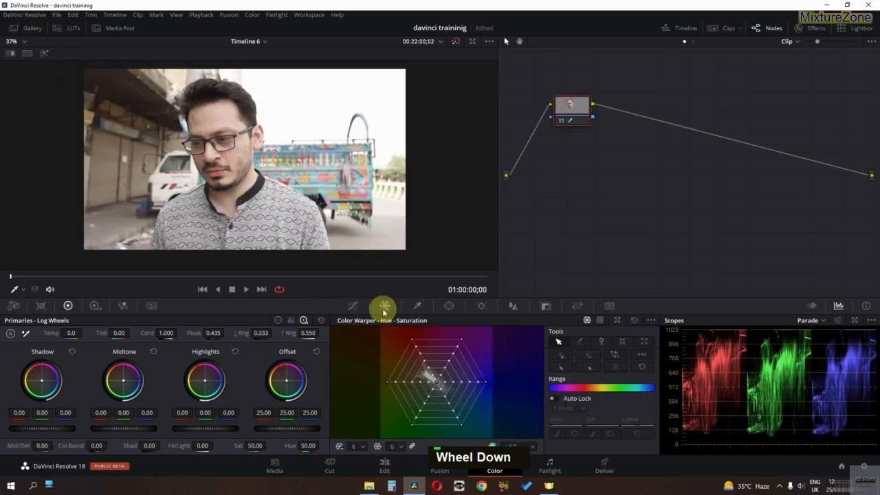
{"action": "left_click_drag", "start_coordinate": [438, 387], "coordinate": [470, 411]}
- Invert the 3D qualifier, warp the inverted selection to hue 0.48 and saturation 0.47, and play the clip to check it
{"action": "left_click", "coordinate": [417, 306]}
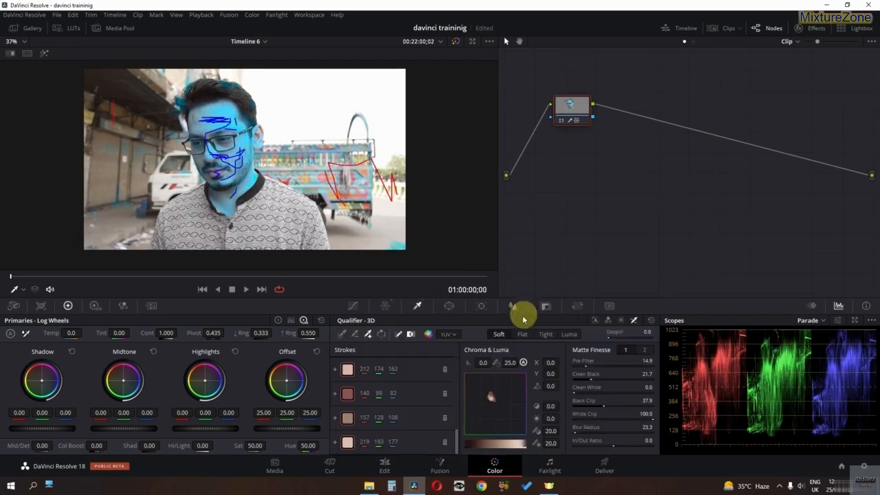
{"action": "left_click", "coordinate": [380, 334]}
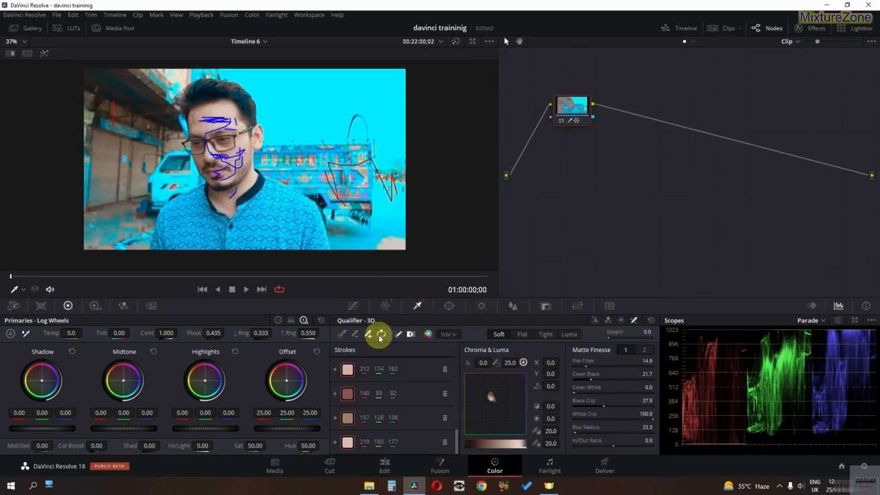
{"action": "left_click", "coordinate": [385, 305]}
{"action": "left_click_drag", "start_coordinate": [483, 403], "coordinate": [446, 395]}
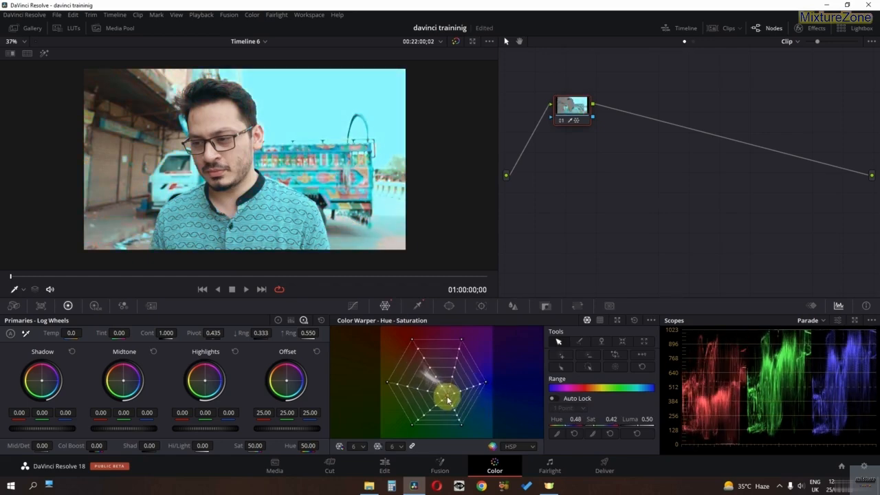
{"action": "left_click_drag", "start_coordinate": [447, 400], "coordinate": [450, 402]}
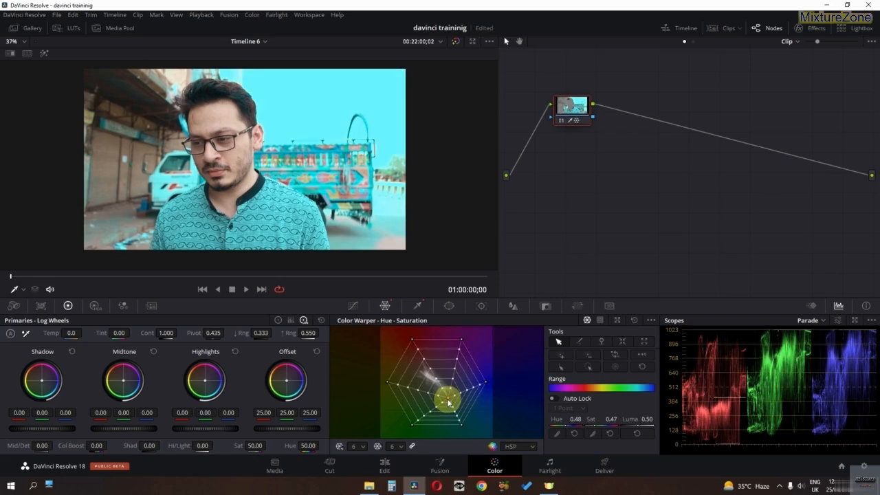
{"action": "key", "text": "space"}
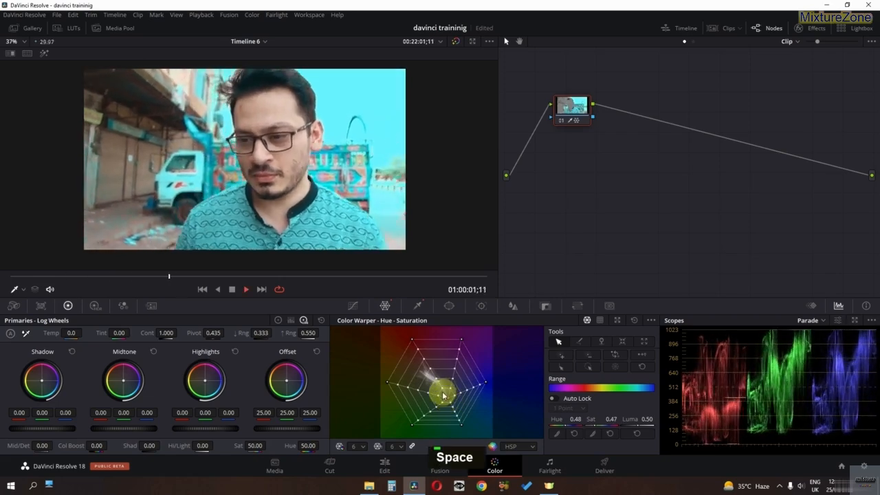
- Open the Window palette and look through its available shapes
{"action": "left_click", "coordinate": [417, 306]}
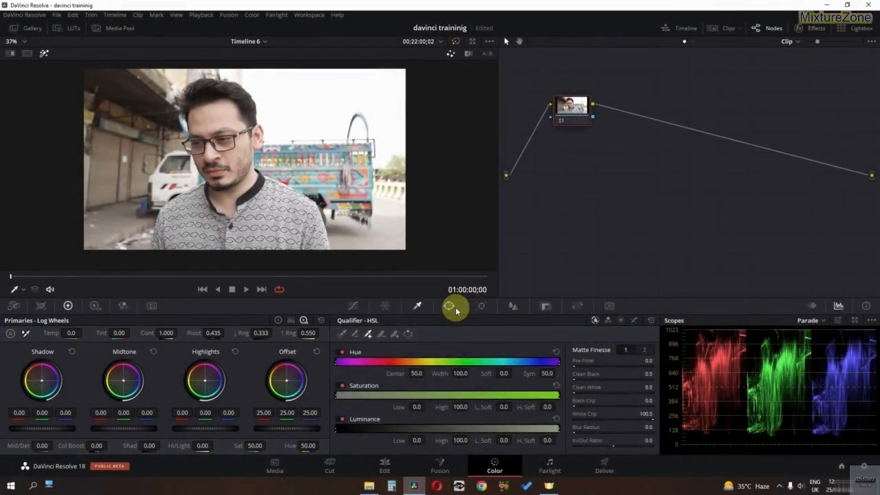
{"action": "left_click", "coordinate": [449, 306]}
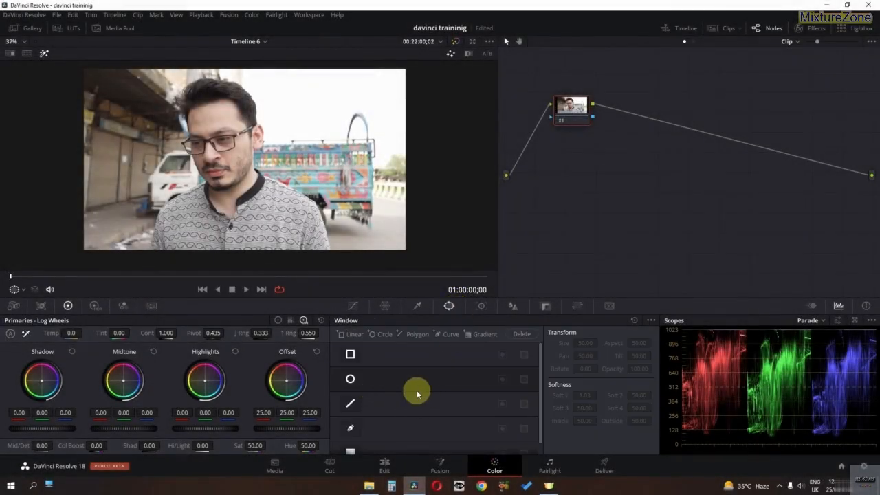
{"action": "scroll", "coordinate": [398, 419], "scroll_direction": "down", "scroll_amount": 1}
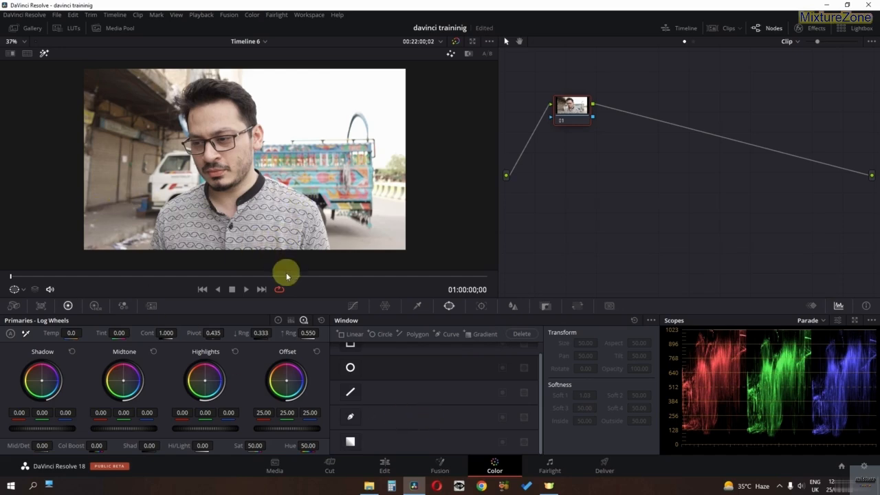
- Add a circle window around the man's face at pan 49.03, tilt 50.48, and compare the image with Highlight off and on
{"action": "left_click", "coordinate": [350, 367]}
{"action": "left_click_drag", "start_coordinate": [234, 147], "coordinate": [207, 134]}
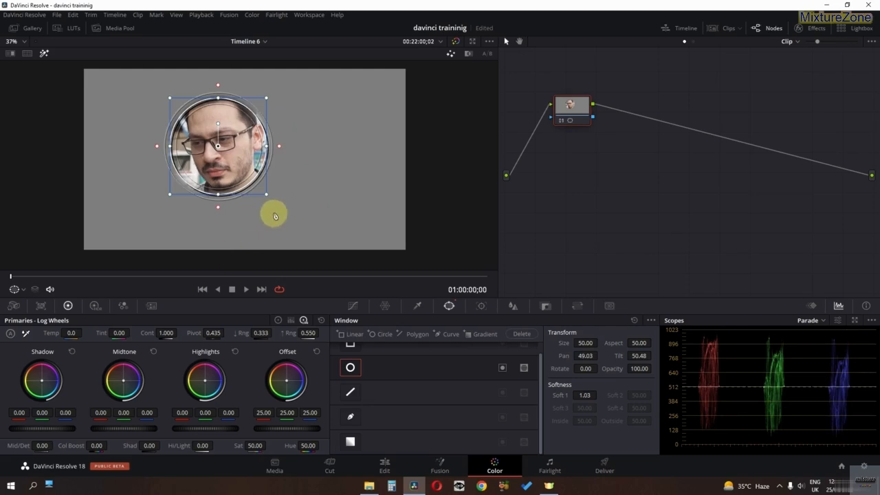
{"action": "left_click", "coordinate": [43, 54]}
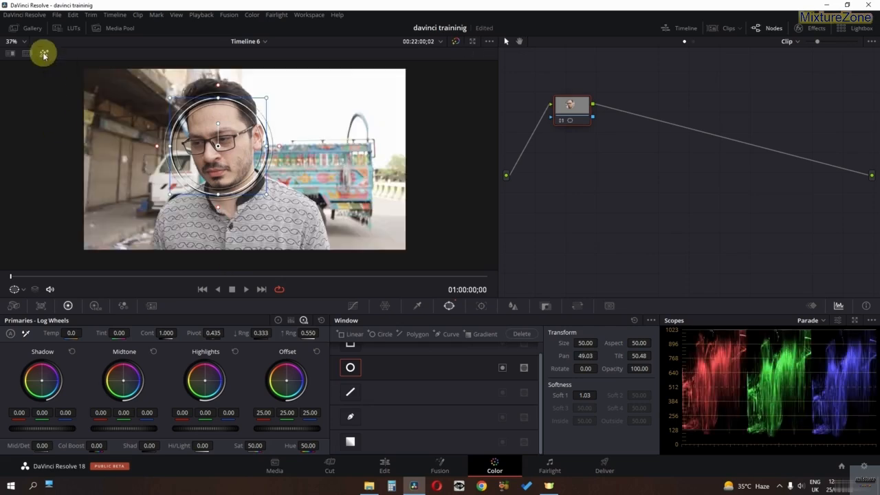
{"action": "left_click", "coordinate": [43, 54]}
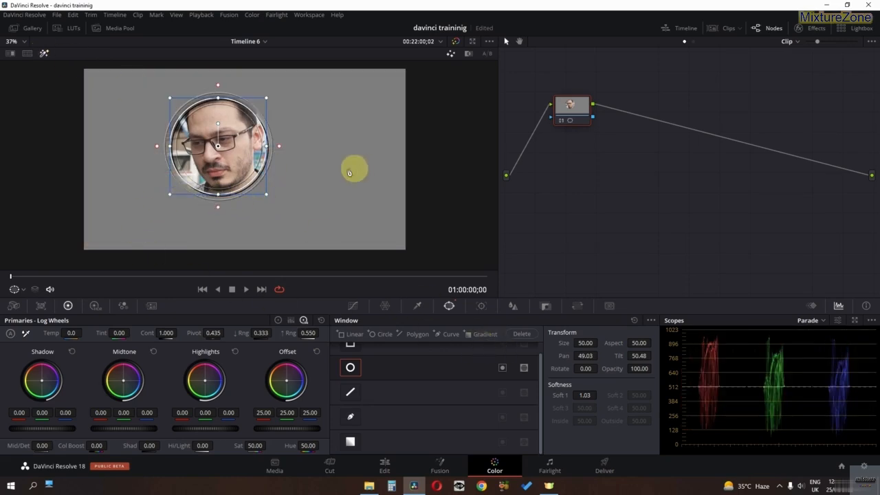
- Invert the circle window, set Soft 1 to 0.00, and enlarge it over the head at pan 49.17, tilt 50.90
{"action": "left_click", "coordinate": [502, 368]}
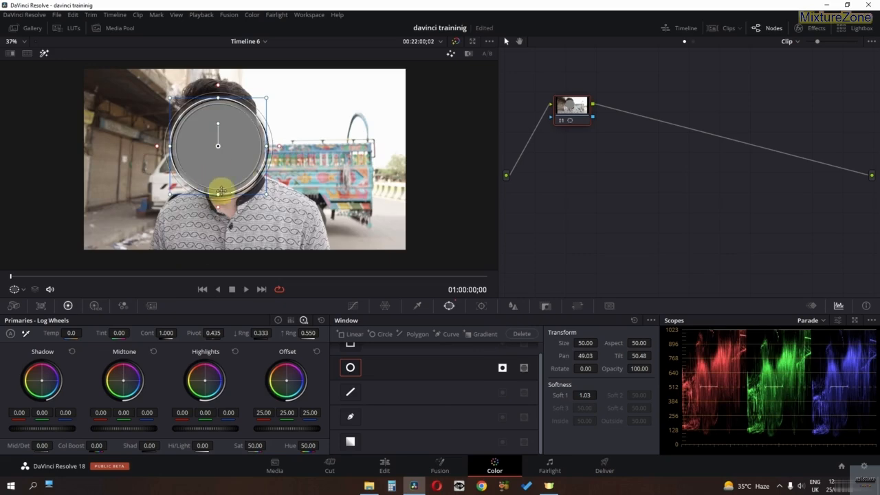
{"action": "left_click_drag", "start_coordinate": [585, 342], "coordinate": [622, 354]}
{"action": "left_click_drag", "start_coordinate": [231, 153], "coordinate": [226, 141]}
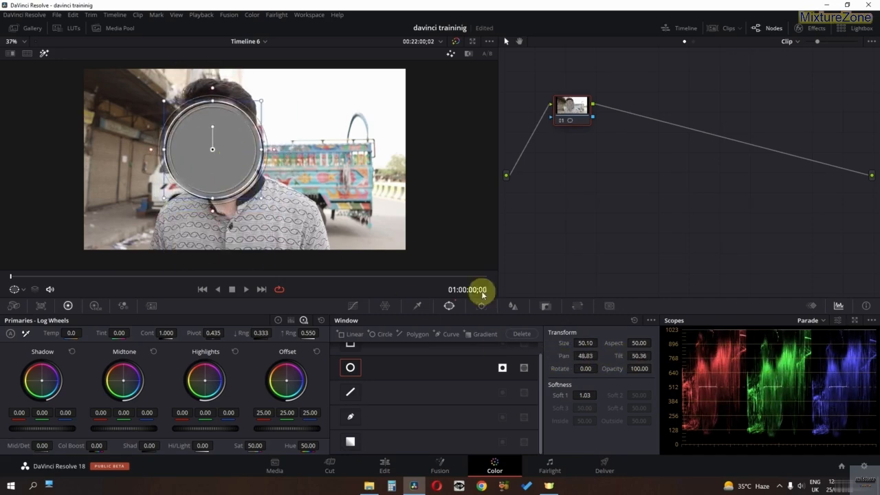
{"action": "left_click_drag", "start_coordinate": [585, 394], "coordinate": [400, 399]}
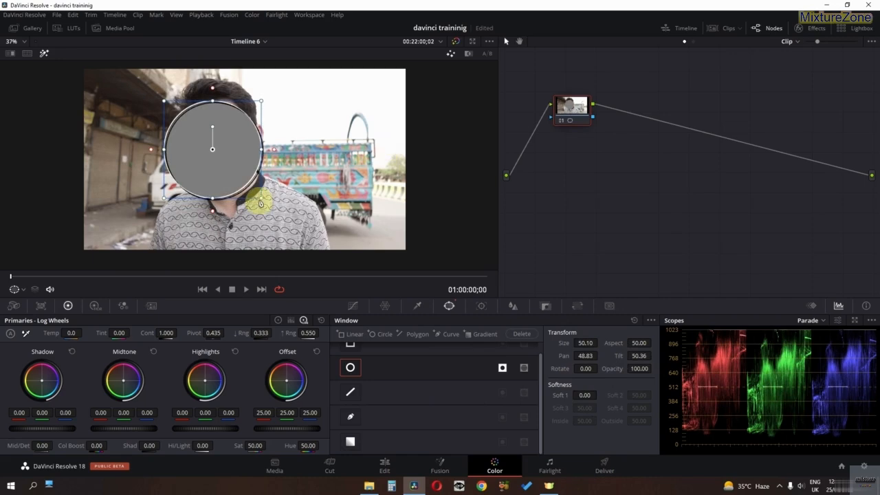
{"action": "left_click_drag", "start_coordinate": [260, 203], "coordinate": [239, 157]}
- Reset the node grade and draw a closed curve window around the man's head and upper body, extending just below the frame
{"action": "right_click", "coordinate": [584, 110]}
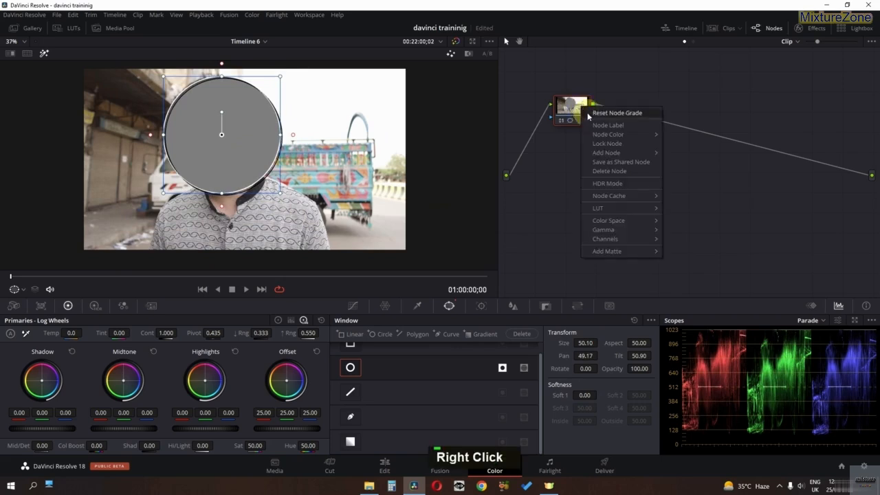
{"action": "left_click", "coordinate": [587, 114]}
{"action": "left_click", "coordinate": [348, 416]}
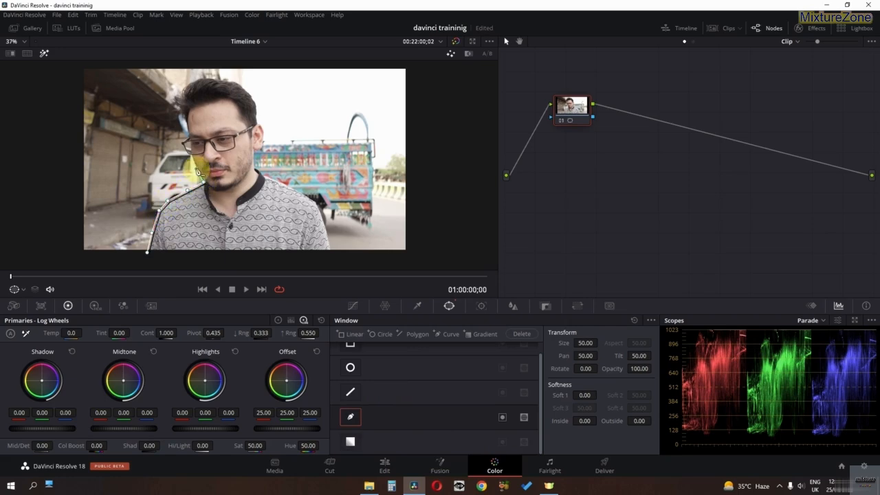
{"action": "double_click", "coordinate": [190, 136]}
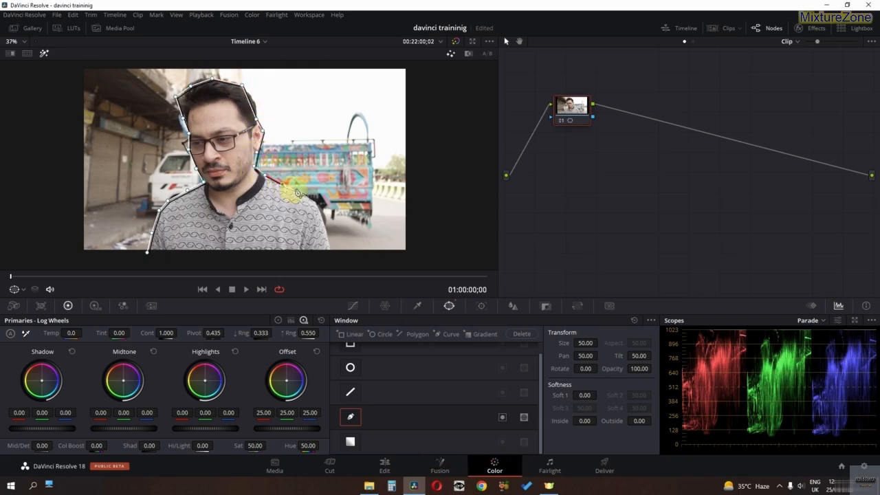
{"action": "left_click", "coordinate": [297, 190]}
{"action": "left_click", "coordinate": [313, 201]}
{"action": "left_click", "coordinate": [324, 216]}
{"action": "left_click", "coordinate": [335, 248]}
{"action": "left_click", "coordinate": [303, 259]}
{"action": "left_click", "coordinate": [196, 257]}
{"action": "double_click", "coordinate": [148, 258]}
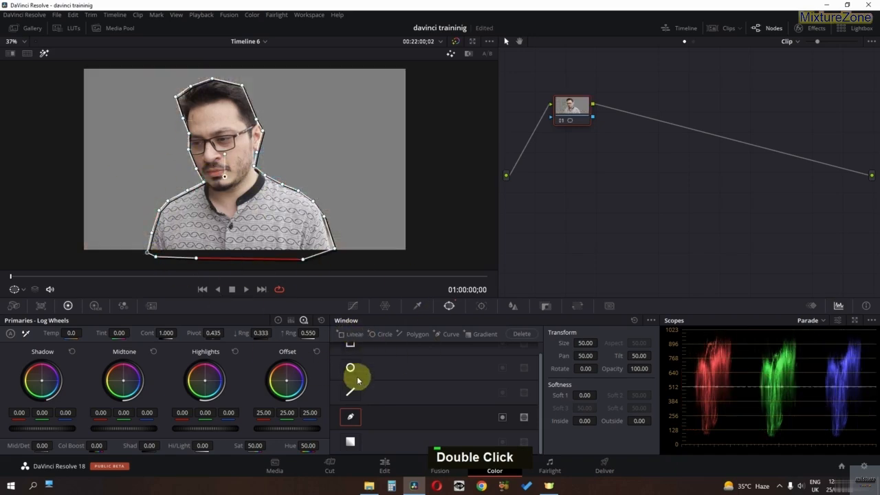
- Invert the curve window and add an inverted gradient window across the neck at pan 49.80, tilt 49.60
{"action": "left_click", "coordinate": [503, 417]}
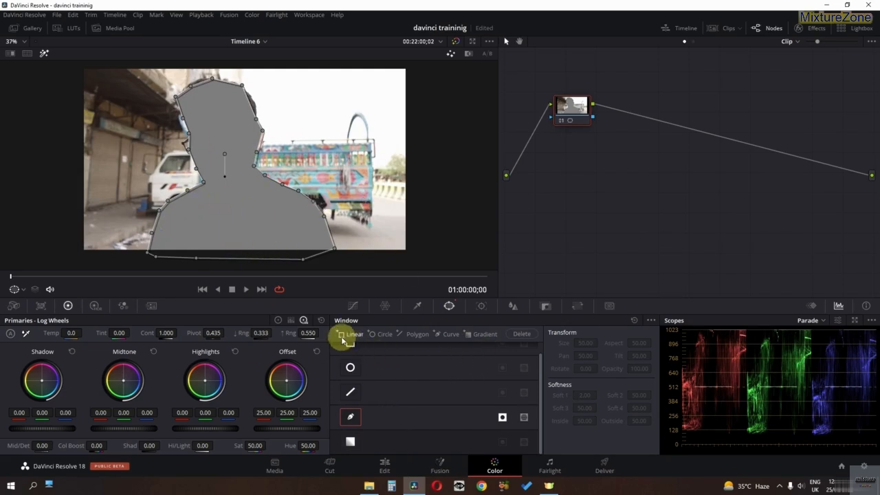
{"action": "left_click", "coordinate": [481, 335]}
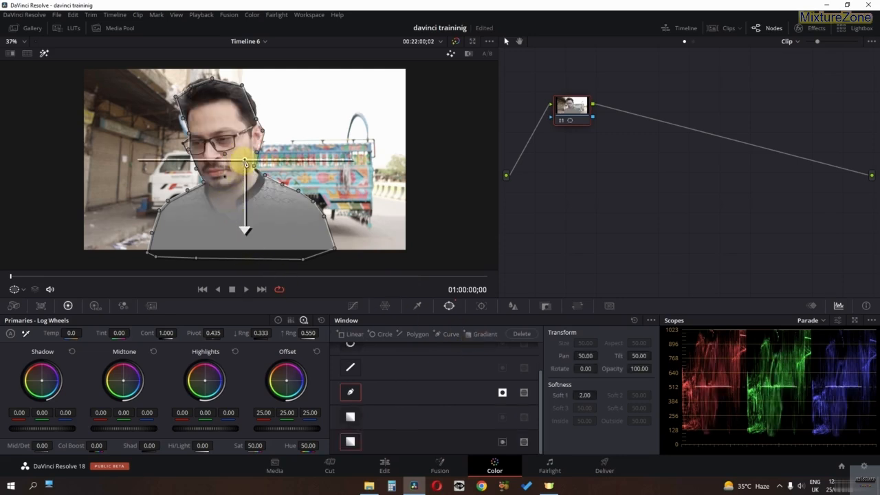
{"action": "mouse_move", "coordinate": [245, 162]}
{"action": "left_mouse_down"}
{"action": "mouse_move", "coordinate": [243, 197]}
{"action": "mouse_move", "coordinate": [243, 171]}
{"action": "left_mouse_up"}
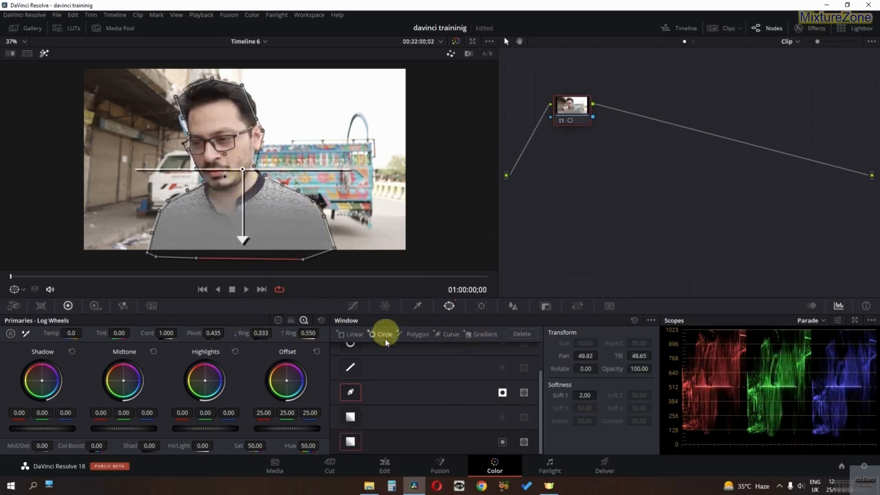
{"action": "left_click", "coordinate": [503, 442]}
{"action": "mouse_move", "coordinate": [239, 169]}
{"action": "left_mouse_down"}
{"action": "mouse_move", "coordinate": [238, 143]}
{"action": "mouse_move", "coordinate": [239, 170]}
{"action": "left_mouse_up"}
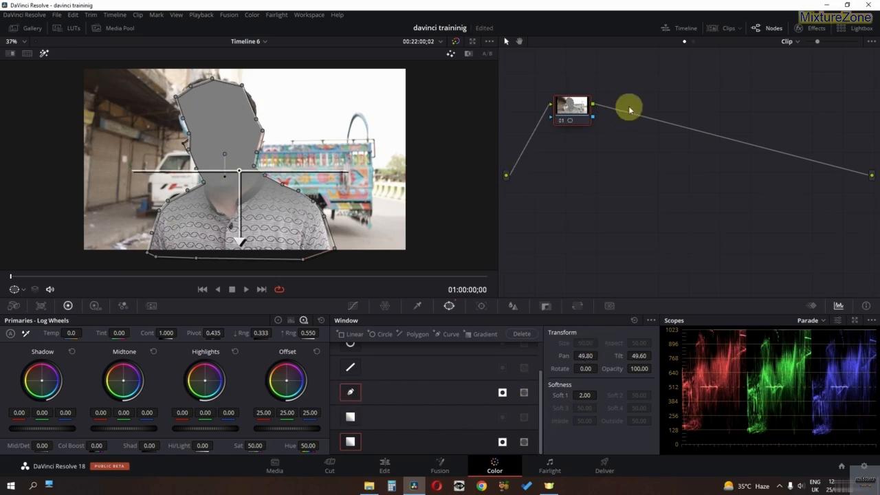
- Shift the windowed area to cyan with the Color Warper at hue 0.50 and saturation 0.59, and turn off Highlight
{"action": "left_click", "coordinate": [387, 307]}
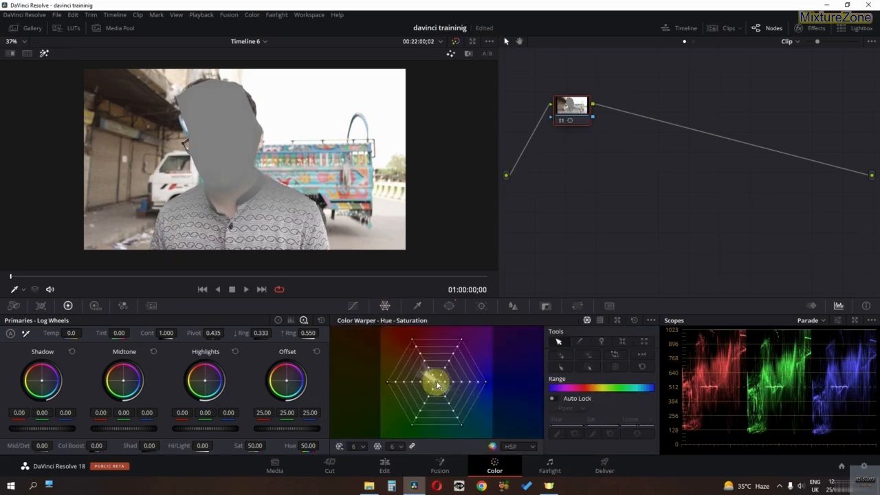
{"action": "left_click_drag", "start_coordinate": [437, 384], "coordinate": [450, 405]}
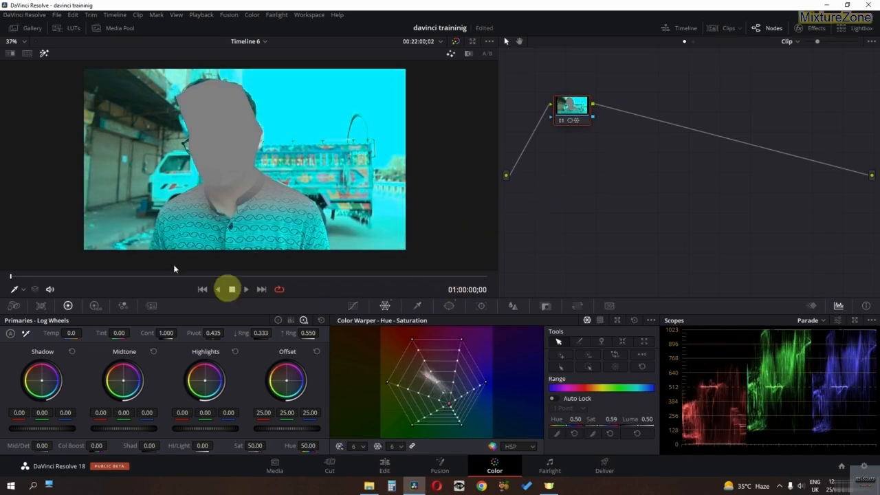
{"action": "left_click", "coordinate": [51, 54]}
{"action": "left_click", "coordinate": [44, 55]}
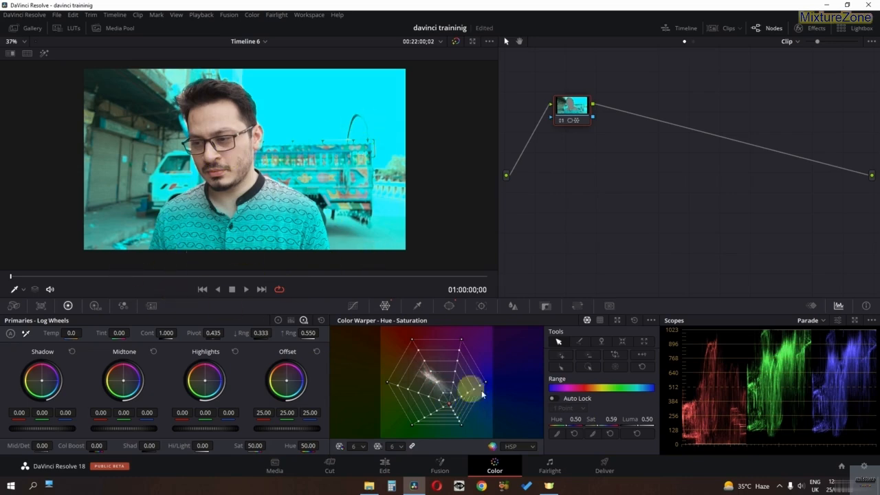
- Show the window outlines again and play the clip to check whether they follow the moving subject
{"action": "left_click", "coordinate": [449, 308]}
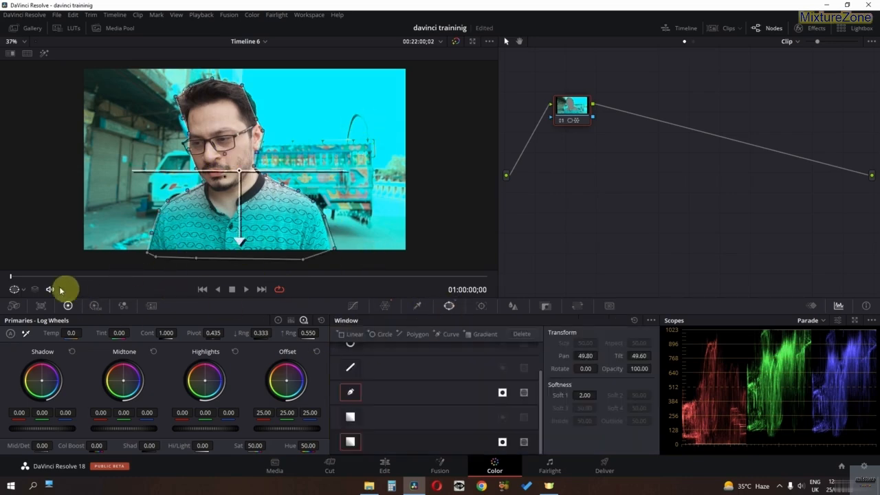
{"action": "key", "text": "space"}
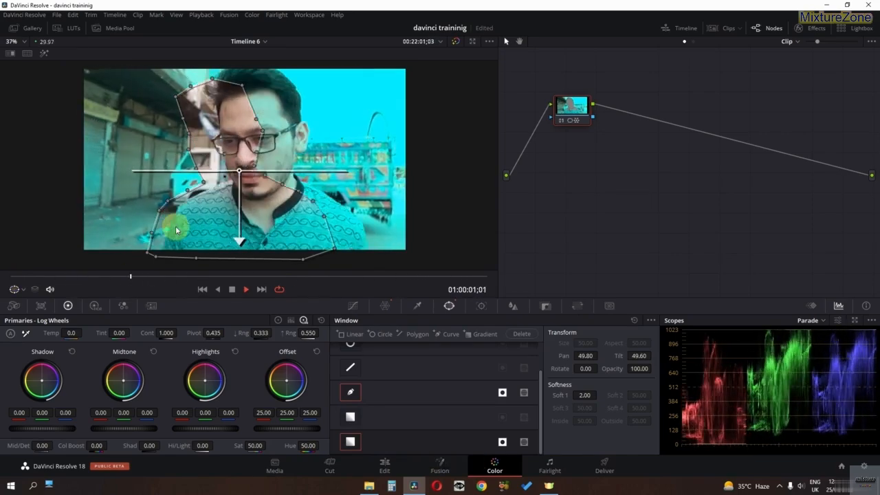
{"action": "key", "text": "space"}
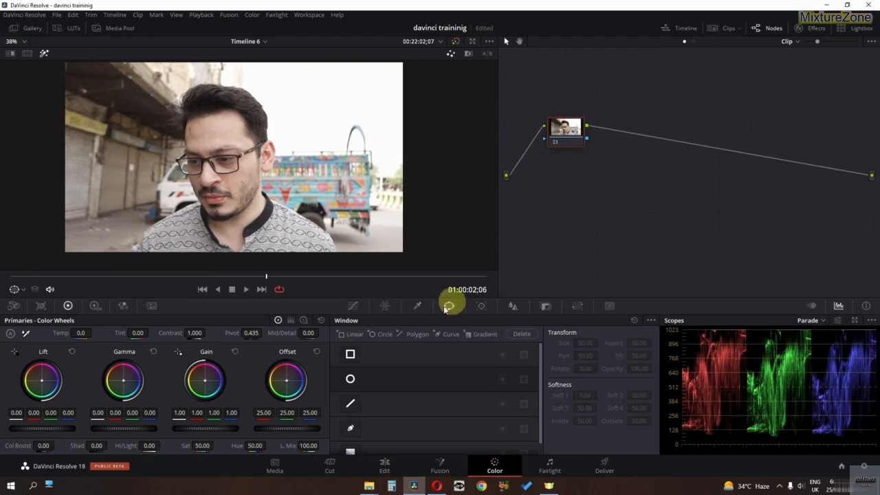
- Add a circle window around the head and shoulders, enlarging and placing it at pan 49.62, tilt 49.92
{"action": "left_click", "coordinate": [350, 380]}
{"action": "left_click_drag", "start_coordinate": [206, 167], "coordinate": [202, 188]}
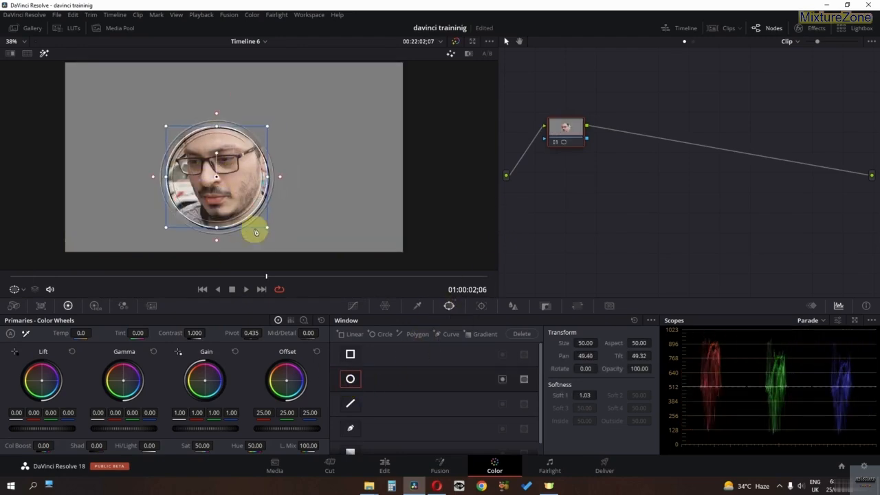
{"action": "left_click_drag", "start_coordinate": [268, 232], "coordinate": [306, 263]}
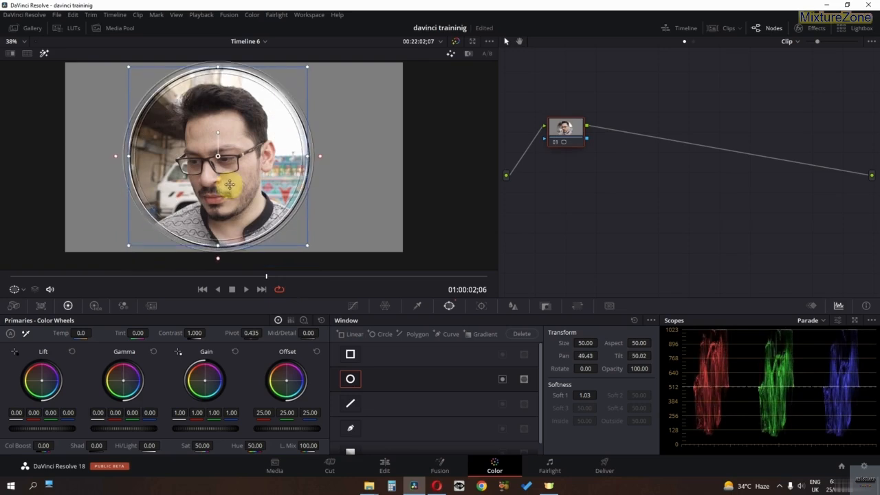
{"action": "left_click_drag", "start_coordinate": [224, 176], "coordinate": [235, 187]}
{"action": "double_click", "coordinate": [43, 54]}
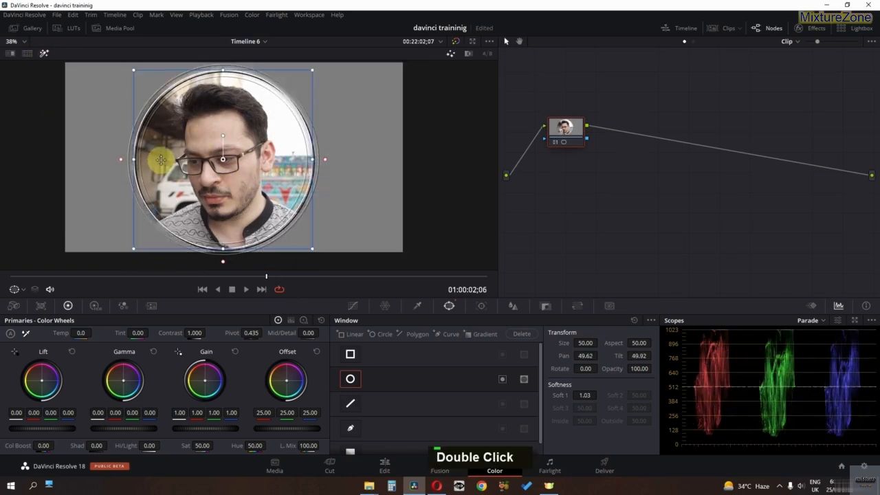
- Check the windowed clip on the Edit page, and add an alpha output connected to the node's alpha on the Color page
{"action": "left_click", "coordinate": [383, 465]}
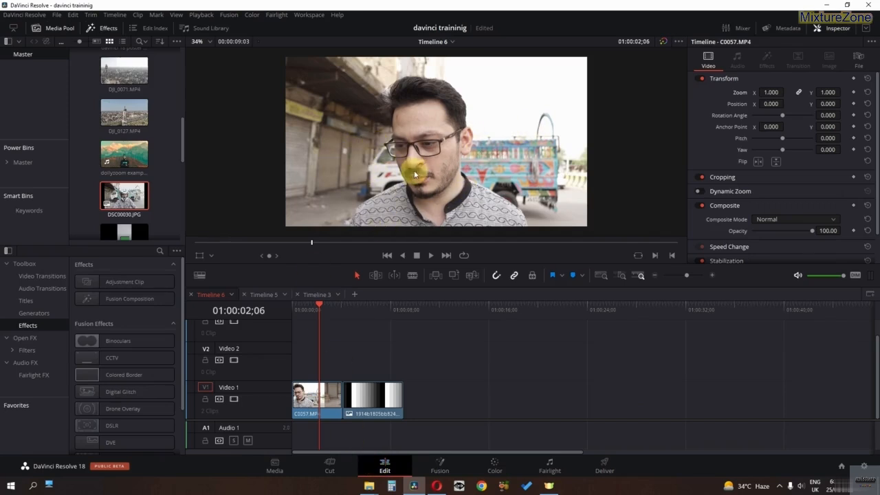
{"action": "left_click", "coordinate": [501, 462]}
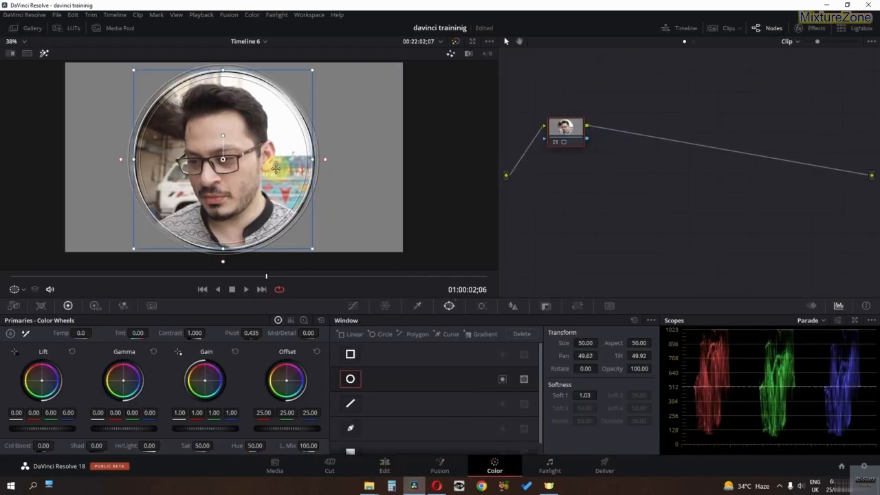
{"action": "right_click", "coordinate": [628, 187]}
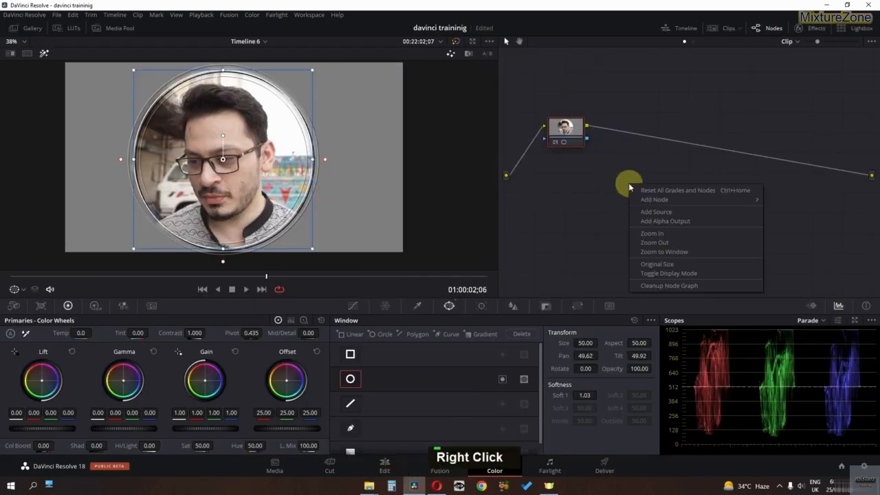
{"action": "left_click", "coordinate": [693, 219]}
{"action": "left_click_drag", "start_coordinate": [829, 204], "coordinate": [581, 141]}
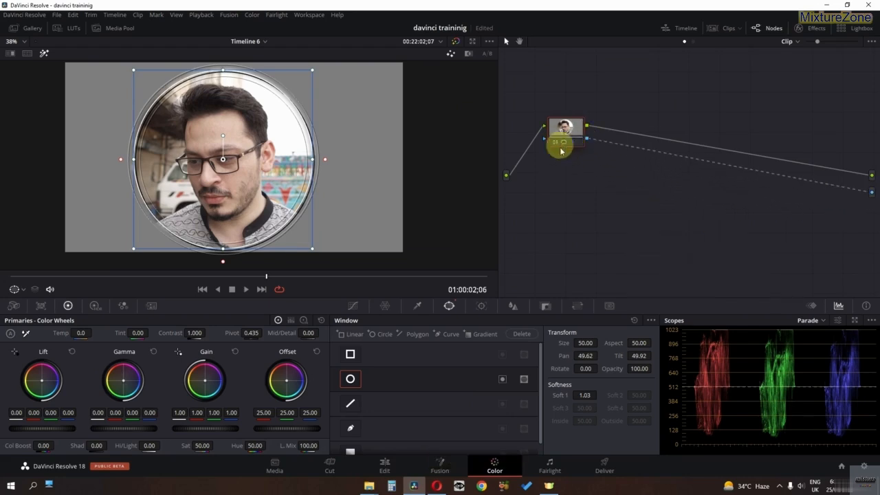
- On the Edit page, move C0057.MP4 to Video 2, place the dollyzoom example clip beneath it on Video 1, and play the composite
{"action": "left_click", "coordinate": [378, 466]}
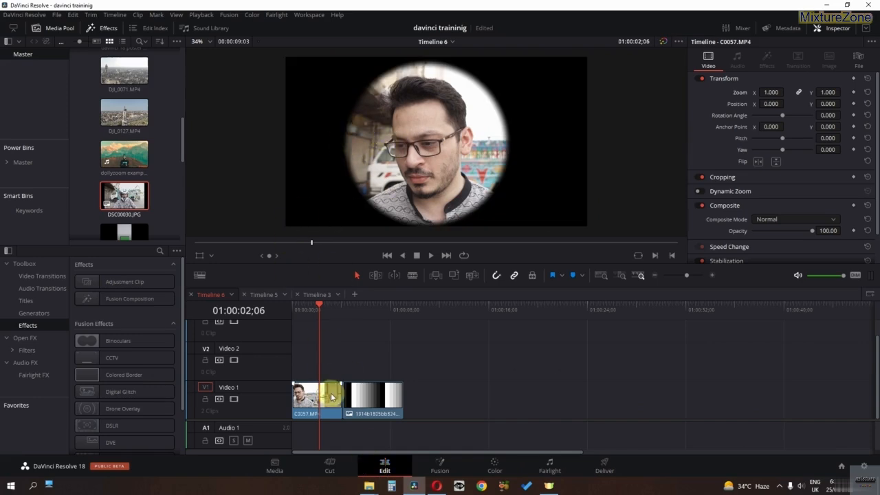
{"action": "left_click_drag", "start_coordinate": [325, 402], "coordinate": [320, 369]}
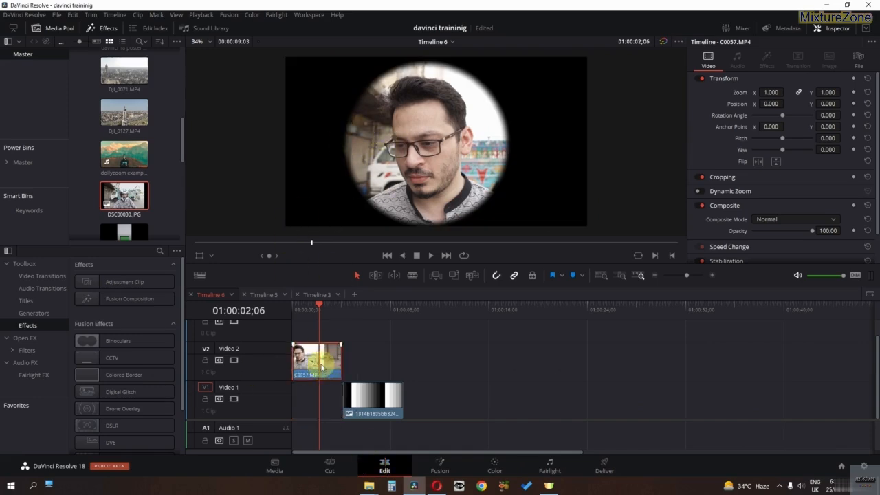
{"action": "left_click_drag", "start_coordinate": [123, 155], "coordinate": [299, 397]}
{"action": "left_click_drag", "start_coordinate": [311, 313], "coordinate": [249, 321]}
{"action": "key", "text": "space"}
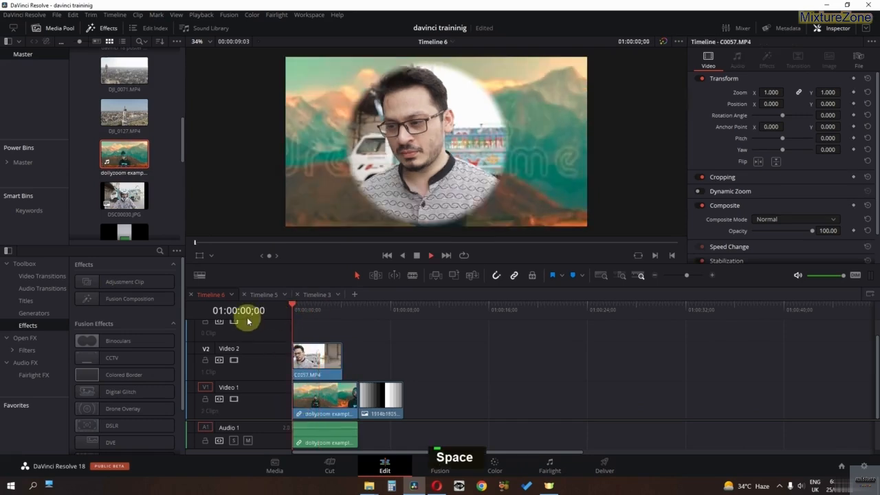
{"action": "key", "text": "space"}
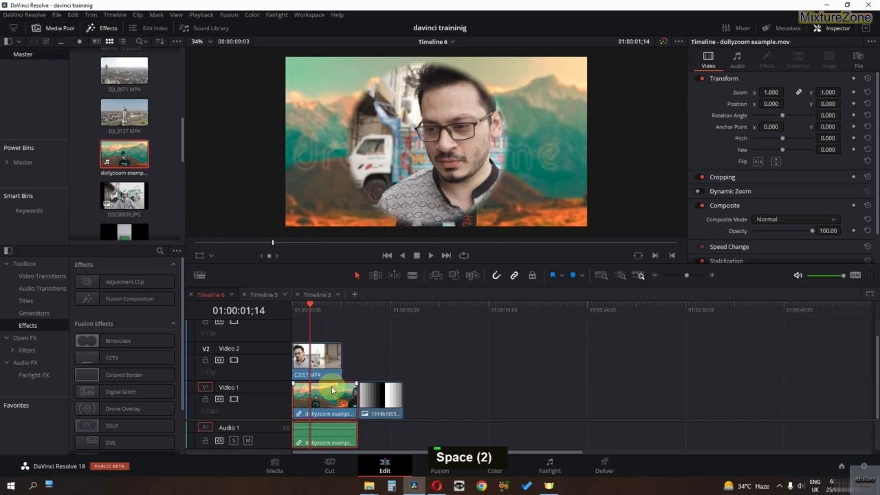
- Return to the Color page and remove the alpha output from the node graph
{"action": "left_click", "coordinate": [487, 461]}
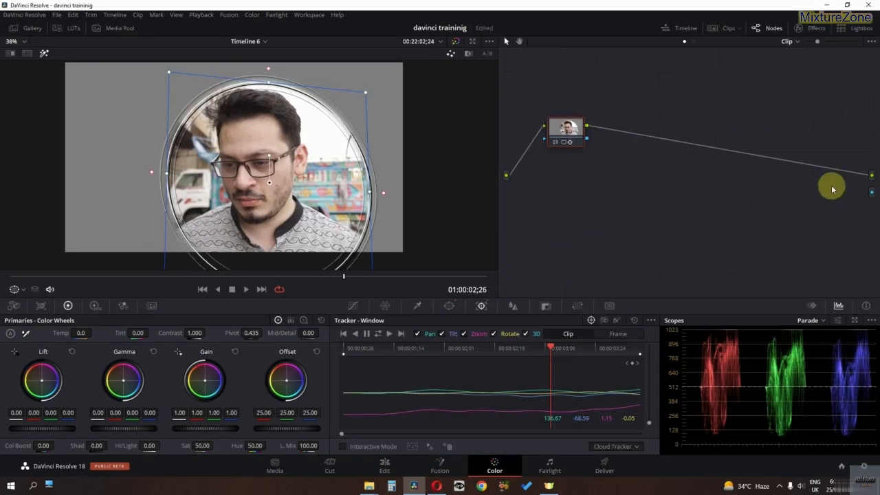
{"action": "right_click", "coordinate": [873, 195]}
{"action": "left_click", "coordinate": [790, 240]}
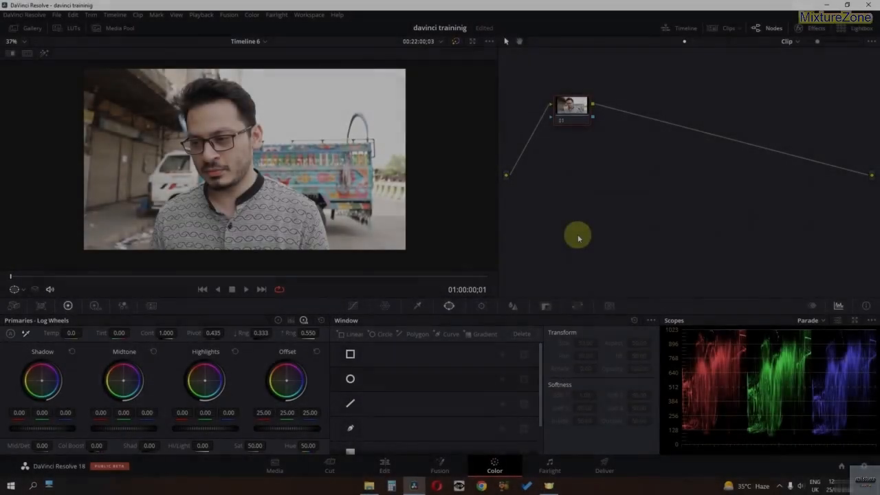
- Look at the Tracker palette's window tracking controls and return to the Window palette
{"action": "left_click", "coordinate": [479, 307]}
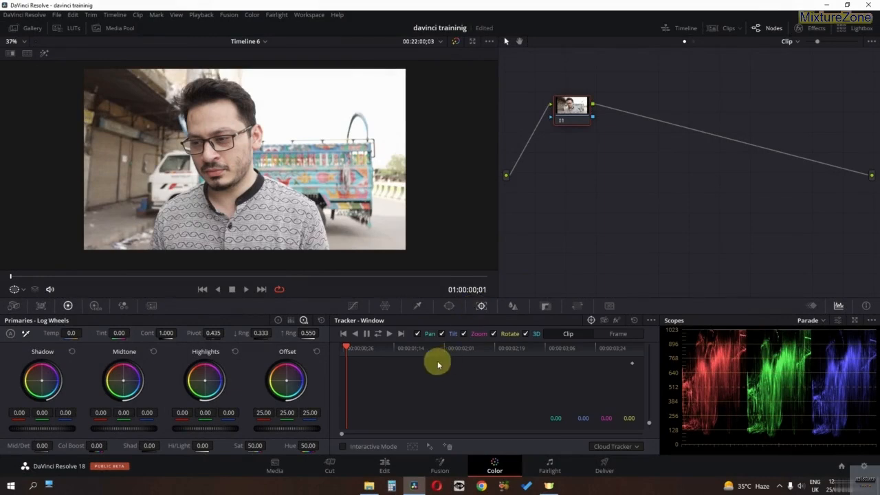
{"action": "left_click", "coordinate": [448, 306]}
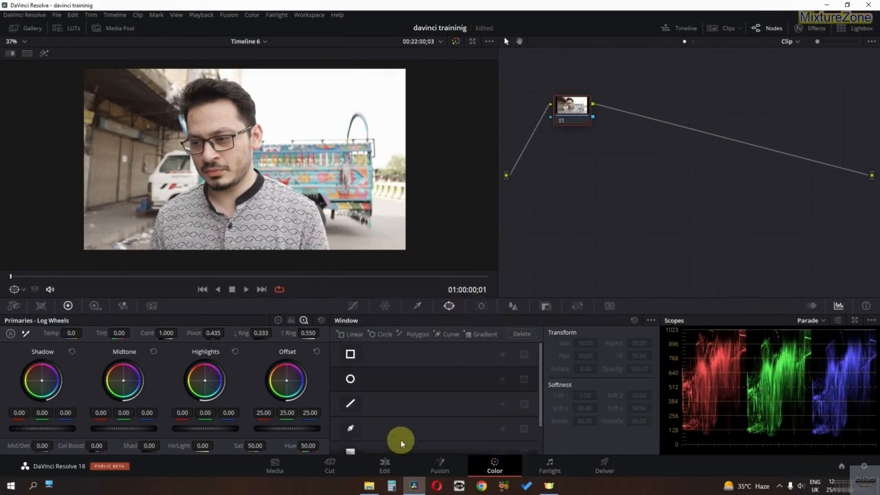
{"action": "scroll", "coordinate": [413, 435], "scroll_direction": "down", "scroll_amount": 1}
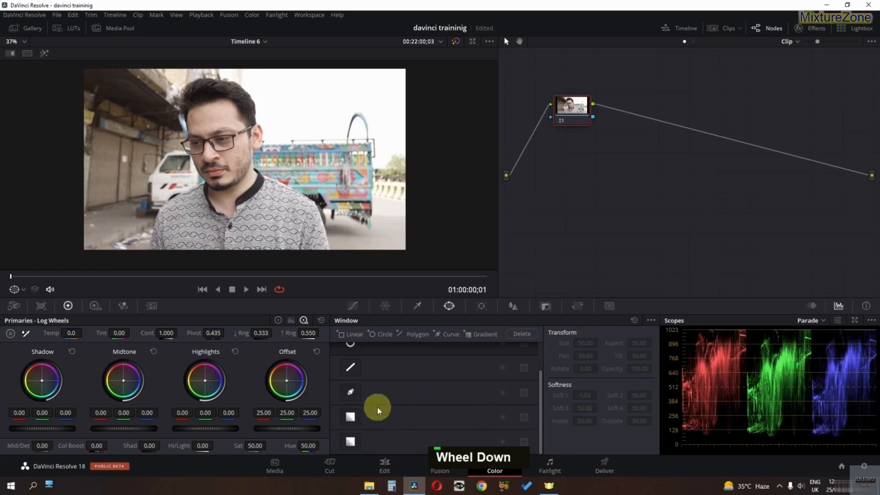
{"action": "left_click", "coordinate": [351, 393]}
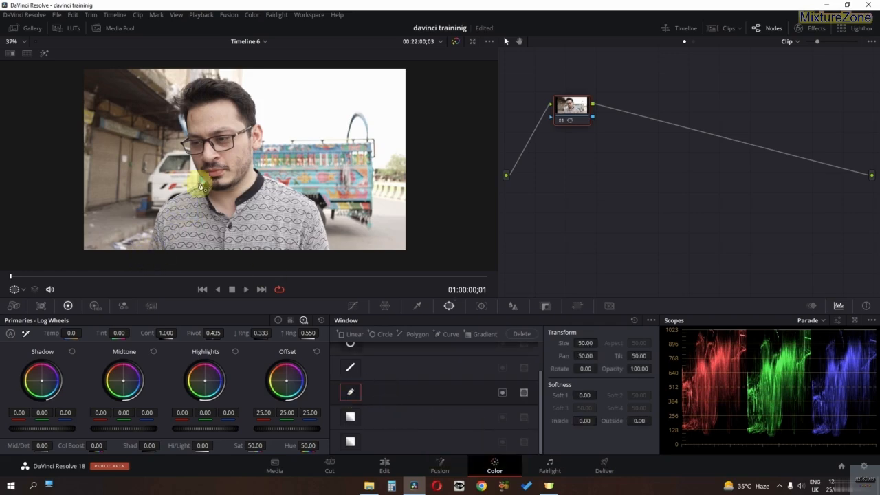
{"action": "scroll", "coordinate": [200, 171], "scroll_direction": "up", "scroll_amount": 1}
{"action": "middle_click", "coordinate": [197, 134]}
{"action": "scroll", "coordinate": [196, 215], "scroll_direction": "up", "scroll_amount": 1}
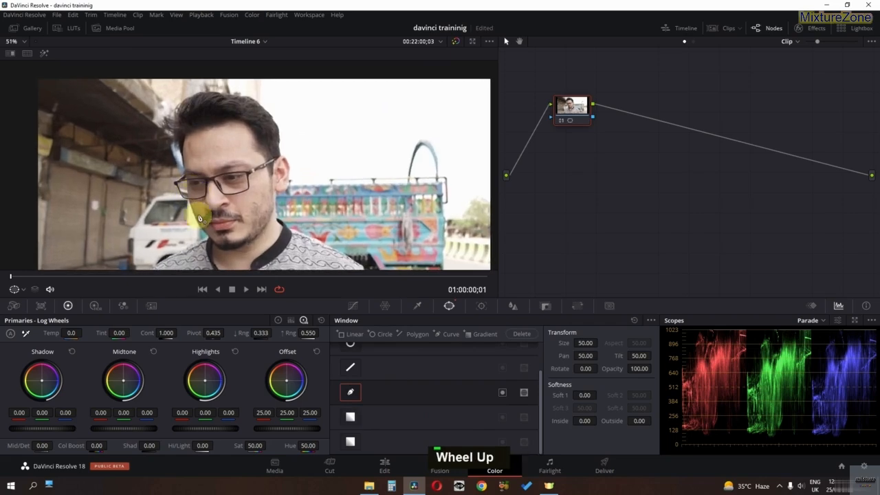
{"action": "middle_click", "coordinate": [222, 235]}
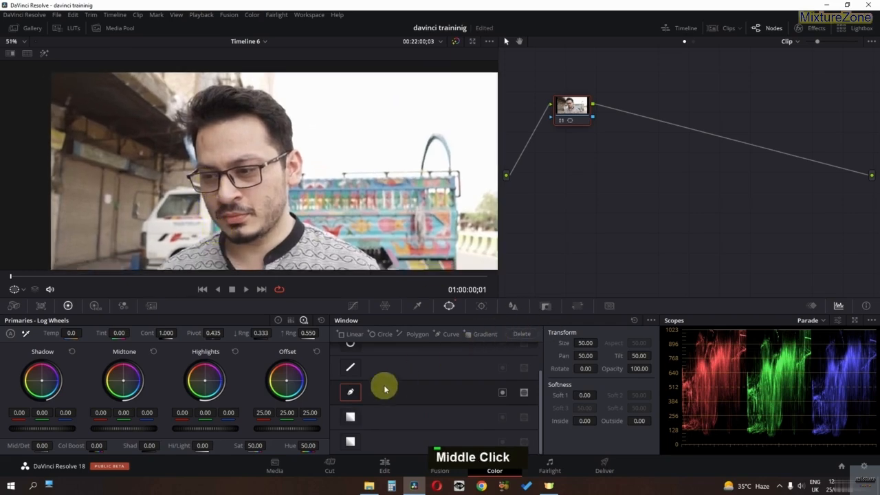
- Enable a circle window, then move and enlarge it to fit around the man's head
{"action": "scroll", "coordinate": [381, 391], "scroll_direction": "up", "scroll_amount": 1}
{"action": "left_click", "coordinate": [350, 379]}
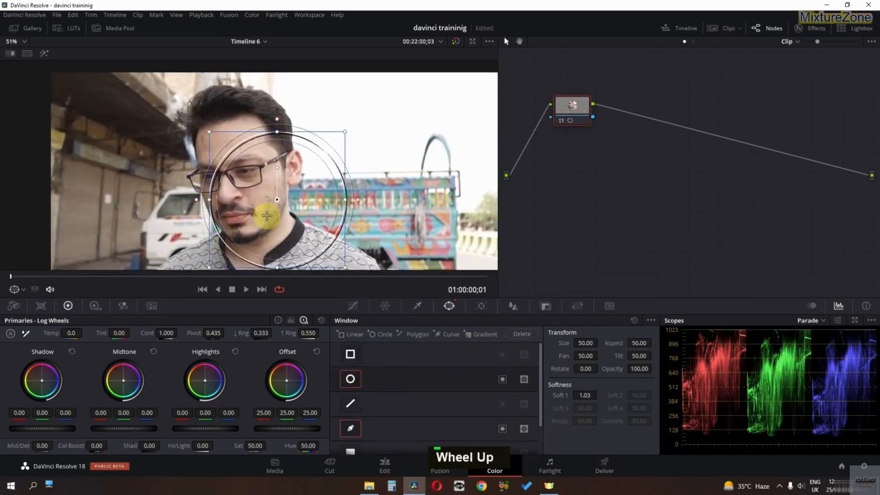
{"action": "left_click_drag", "start_coordinate": [267, 215], "coordinate": [225, 194]}
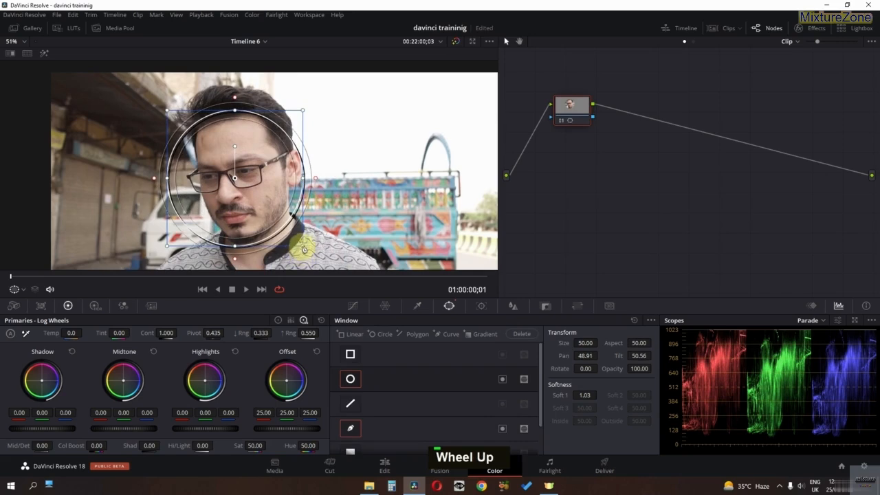
{"action": "left_click_drag", "start_coordinate": [305, 249], "coordinate": [232, 199]}
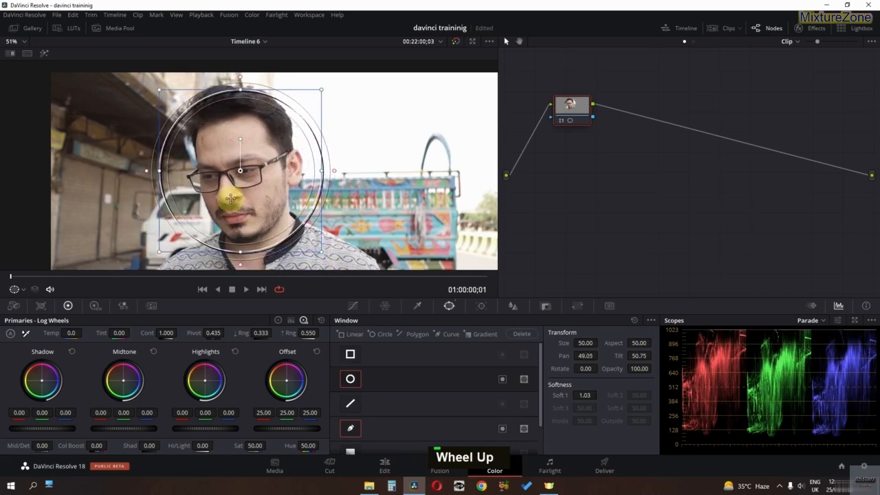
- Track the circle window forward through the clip and return to the clip's first frame
{"action": "left_click", "coordinate": [481, 305]}
{"action": "scroll", "coordinate": [285, 198], "scroll_direction": "down", "scroll_amount": 2}
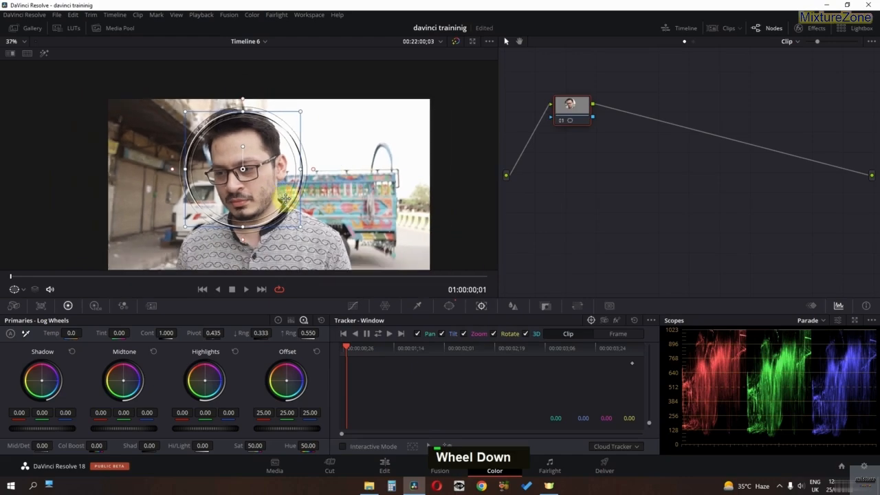
{"action": "left_click", "coordinate": [390, 333]}
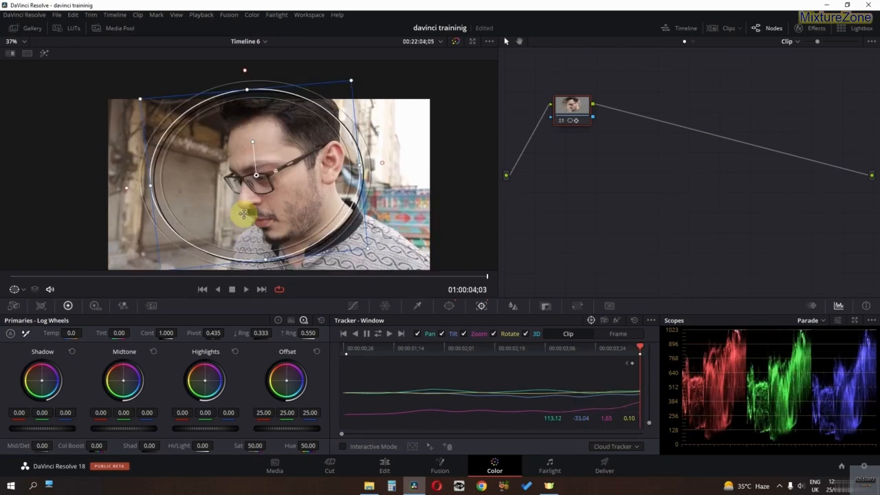
{"action": "left_click_drag", "start_coordinate": [641, 351], "coordinate": [331, 347]}
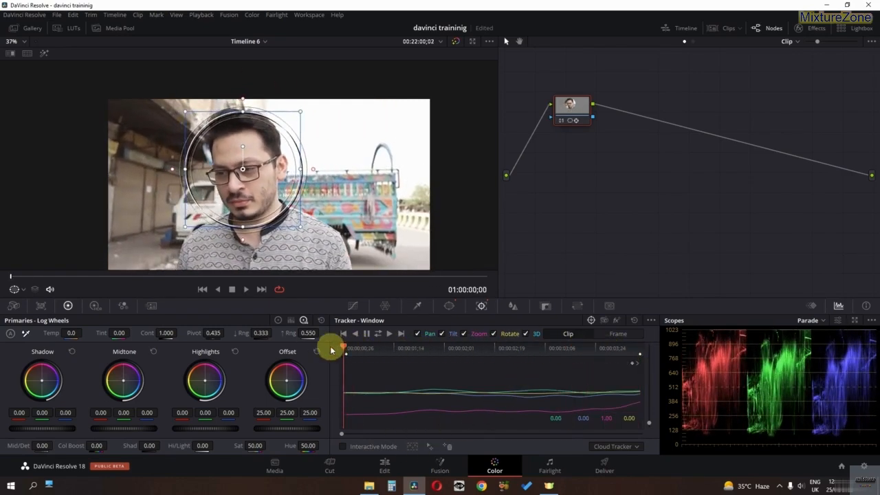
- Try shifting the windowed head area to cyan with the Color Warper, and reset the warper
{"action": "left_click", "coordinate": [385, 306]}
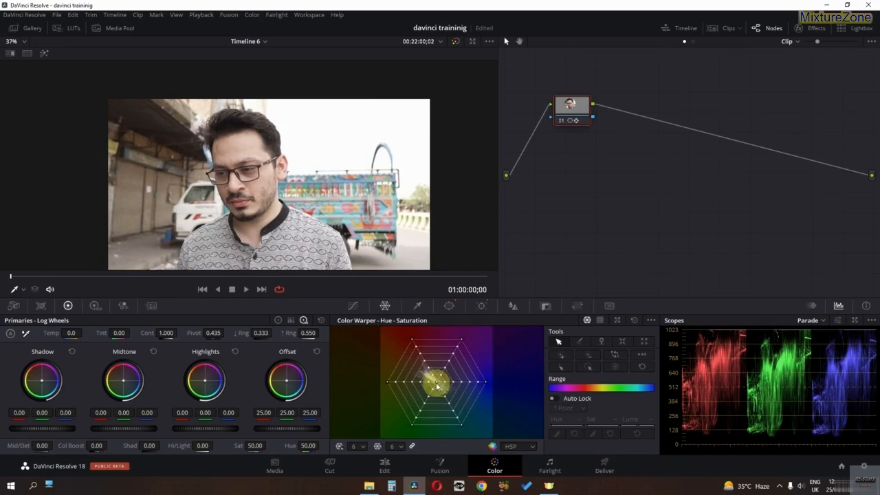
{"action": "left_click_drag", "start_coordinate": [437, 386], "coordinate": [470, 413]}
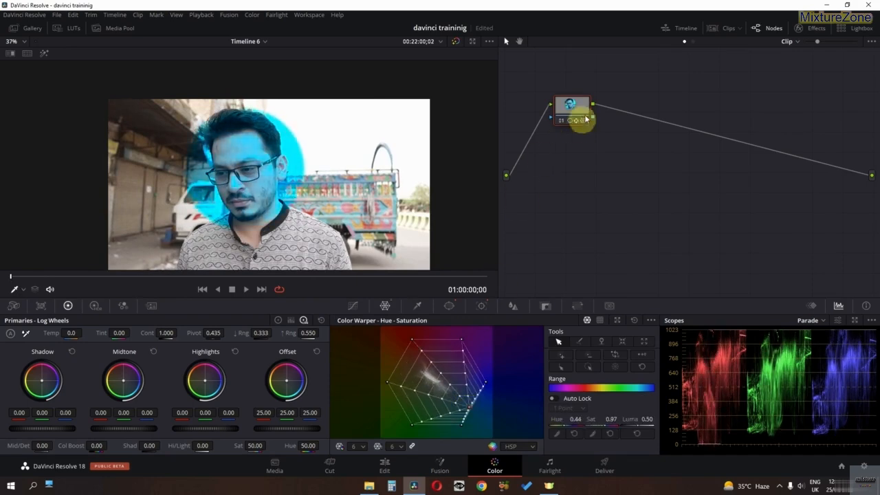
{"action": "left_click", "coordinate": [633, 320]}
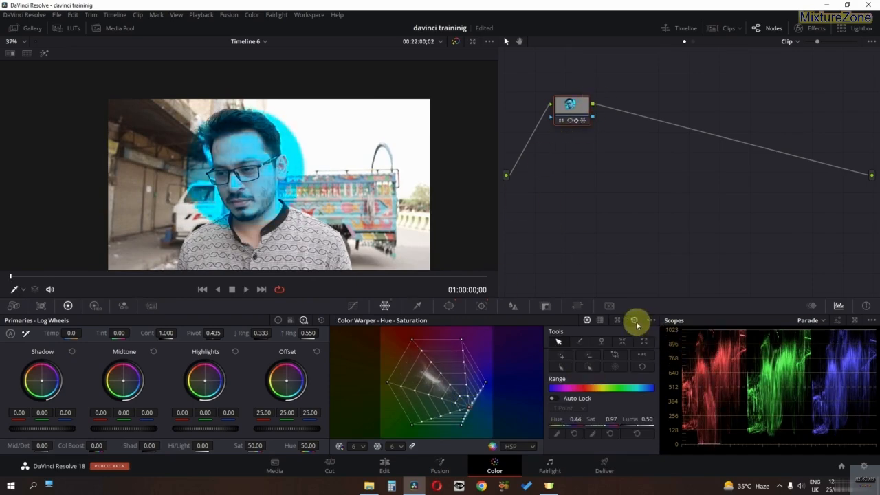
- Invert the circle window and apply Box Blur to the node with strength 0.184 and 2 iterations
{"action": "left_click", "coordinate": [451, 308]}
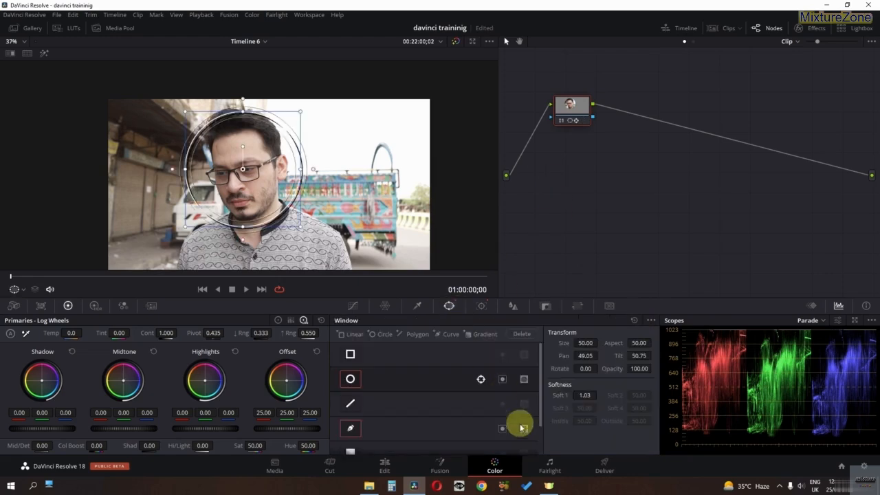
{"action": "left_click", "coordinate": [808, 29]}
{"action": "left_click_drag", "start_coordinate": [772, 73], "coordinate": [554, 107]}
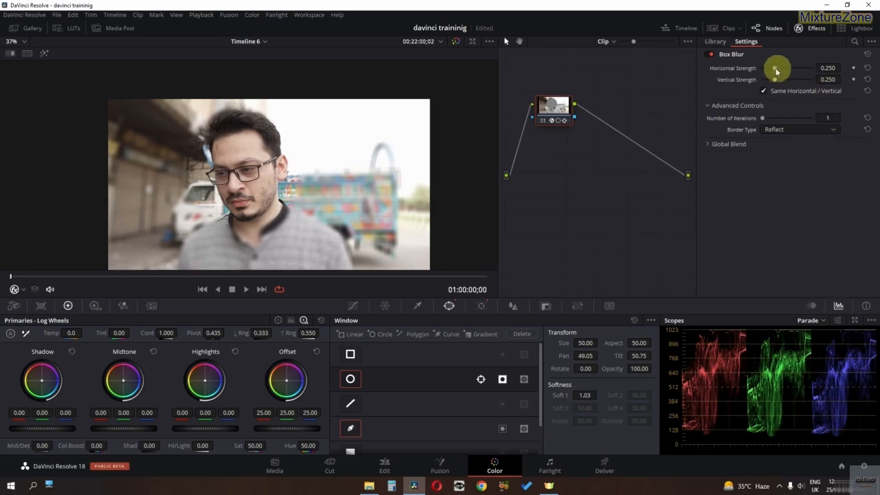
{"action": "left_click_drag", "start_coordinate": [775, 68], "coordinate": [777, 69]}
{"action": "left_click_drag", "start_coordinate": [773, 121], "coordinate": [782, 120]}
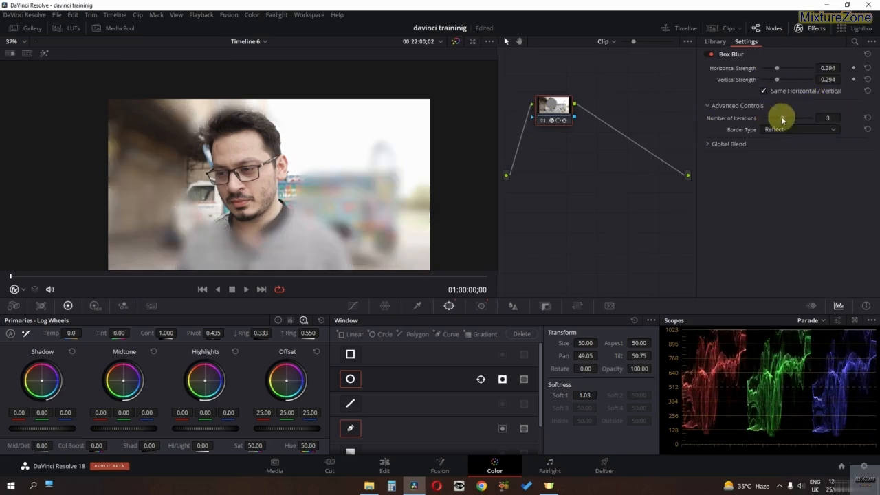
{"action": "left_click_drag", "start_coordinate": [775, 69], "coordinate": [770, 69]}
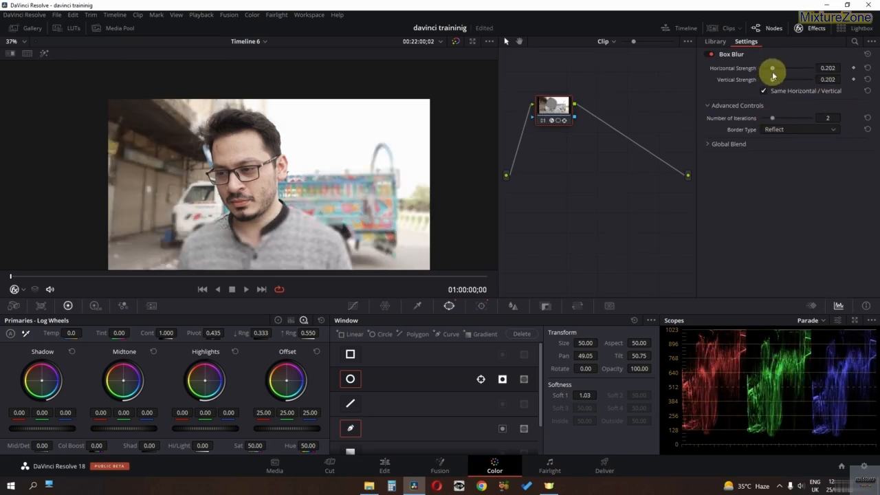
- Play part of the clip with the window outline shown to check how the blur follows the tracked head
{"action": "key", "text": "space"}
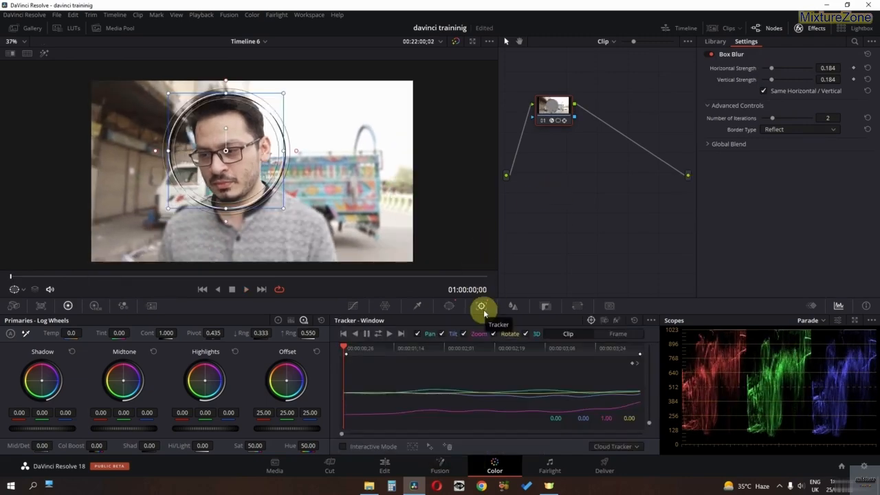
{"action": "key", "text": "space"}
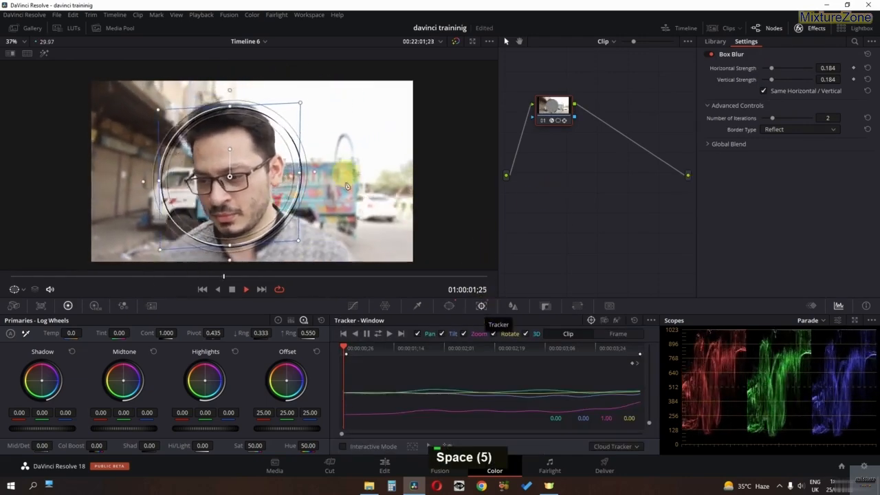
{"action": "key", "text": "space"}
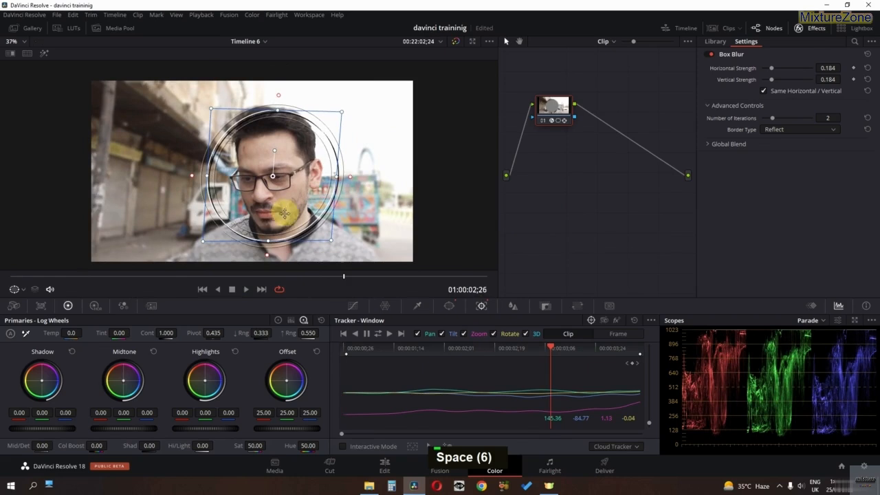
- Lower the white endpoint of the custom curve slightly to darken the area outside the circle window
{"action": "left_click", "coordinate": [450, 306]}
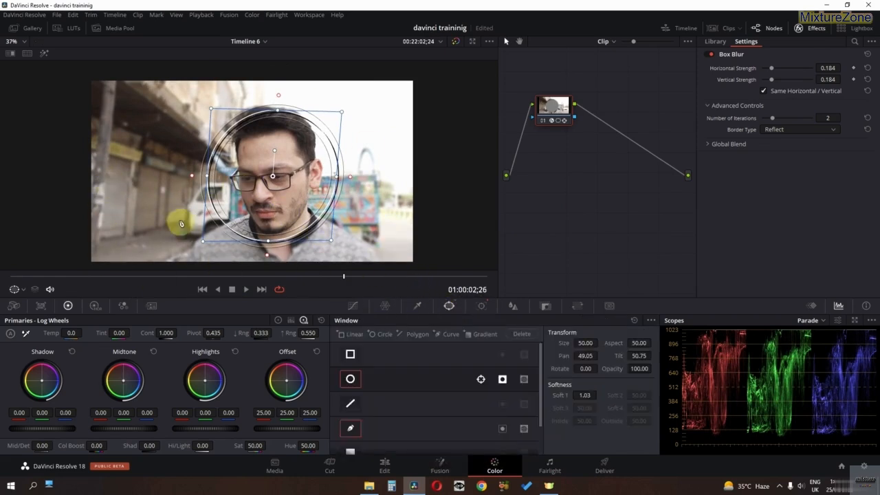
{"action": "left_click", "coordinate": [353, 307]}
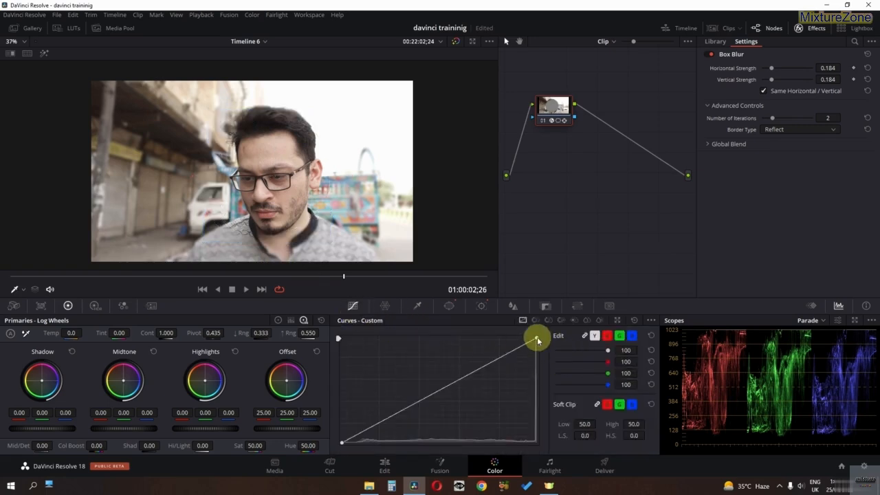
{"action": "mouse_move", "coordinate": [536, 339]}
{"action": "left_mouse_down"}
{"action": "mouse_move", "coordinate": [536, 360]}
{"action": "mouse_move", "coordinate": [534, 348]}
{"action": "left_mouse_up"}
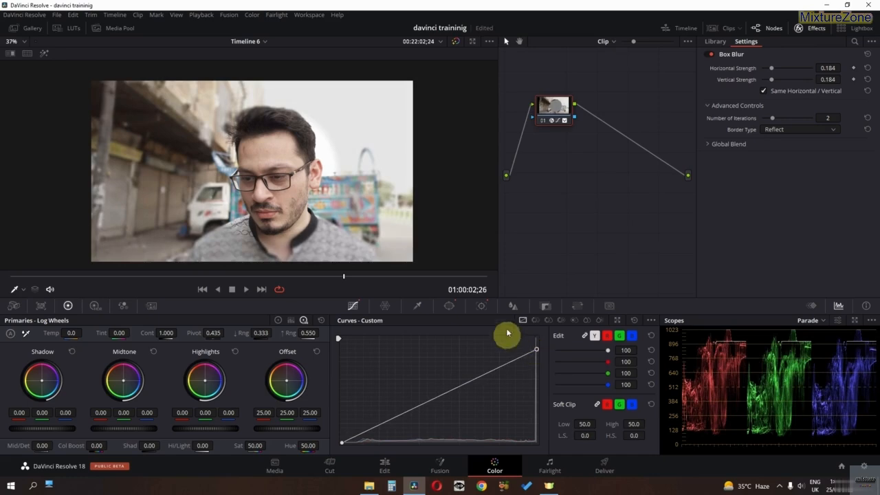
- Play the clip with the tracked window outline shown to check the blurred and darkened background
{"action": "left_click", "coordinate": [449, 308]}
{"action": "left_click", "coordinate": [478, 308]}
{"action": "key", "text": "space"}
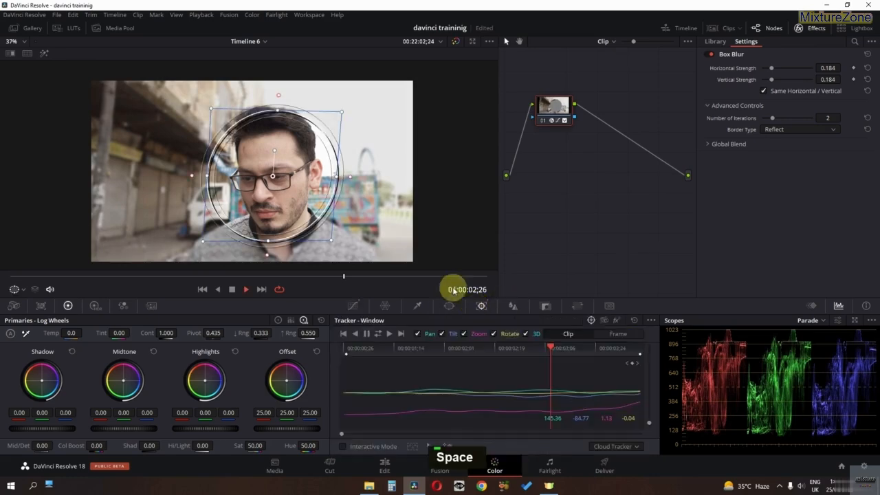
{"action": "scroll", "coordinate": [316, 202], "scroll_direction": "down", "scroll_amount": 2}
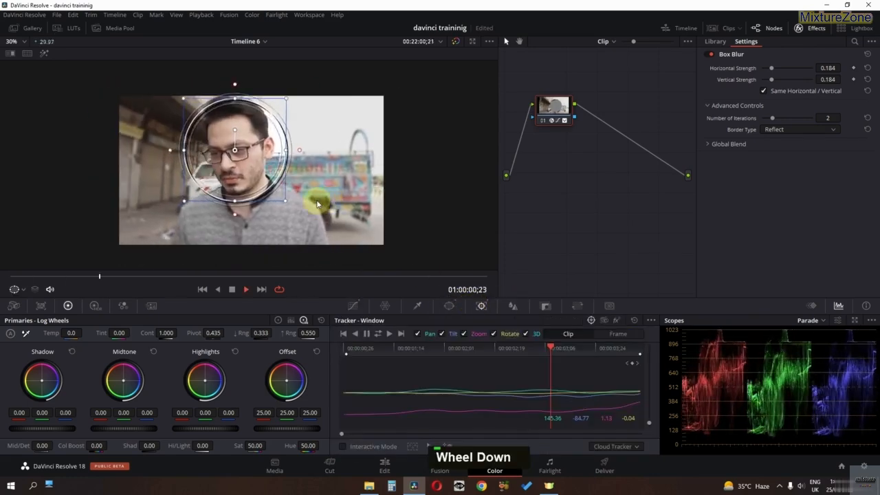
{"action": "key", "text": "space"}
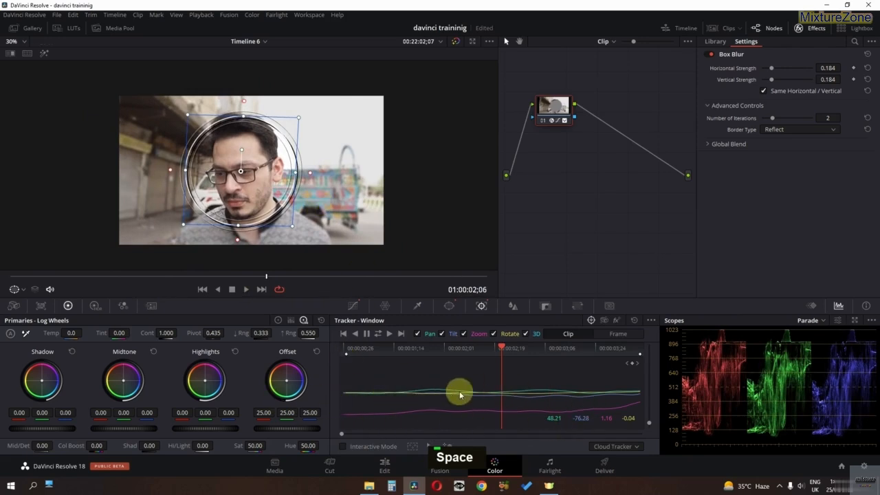
- Reset the node's grade and draw a closed curve window closely around the man's head
{"action": "right_click", "coordinate": [573, 118]}
{"action": "left_click", "coordinate": [577, 124]}
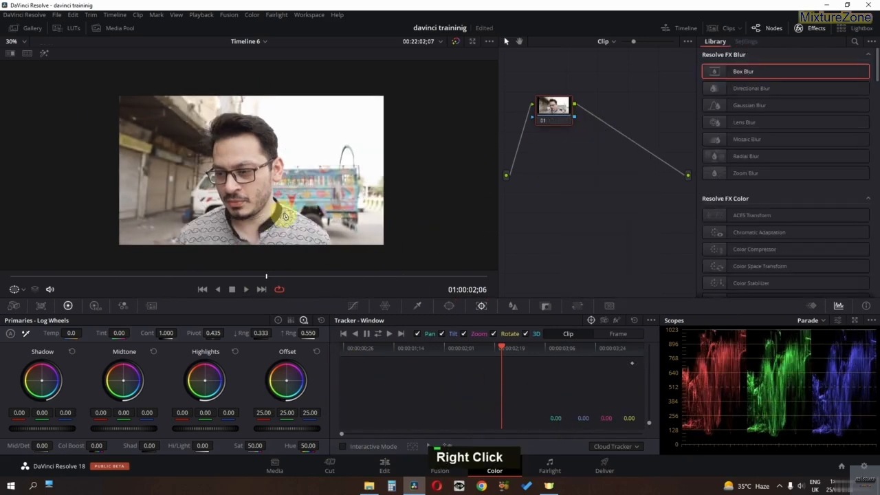
{"action": "left_click", "coordinate": [443, 308]}
{"action": "left_click", "coordinate": [351, 429]}
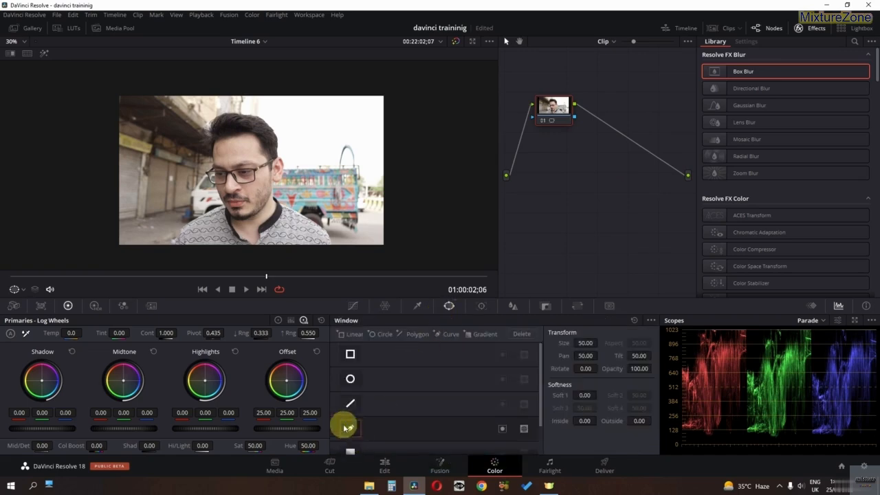
{"action": "scroll", "coordinate": [198, 209], "scroll_direction": "up", "scroll_amount": 3}
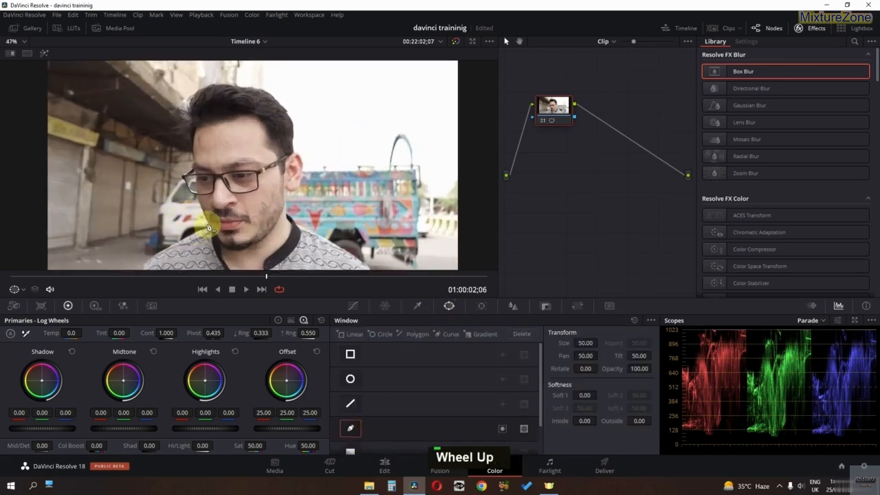
{"action": "double_click", "coordinate": [191, 154]}
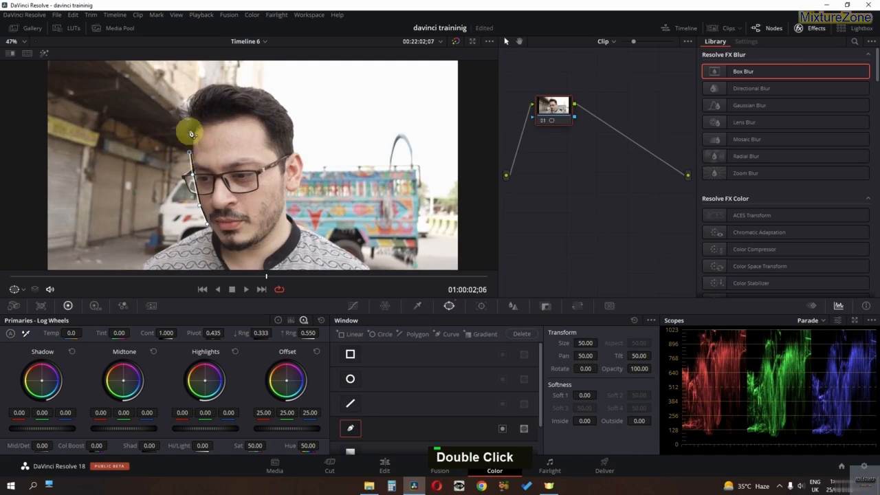
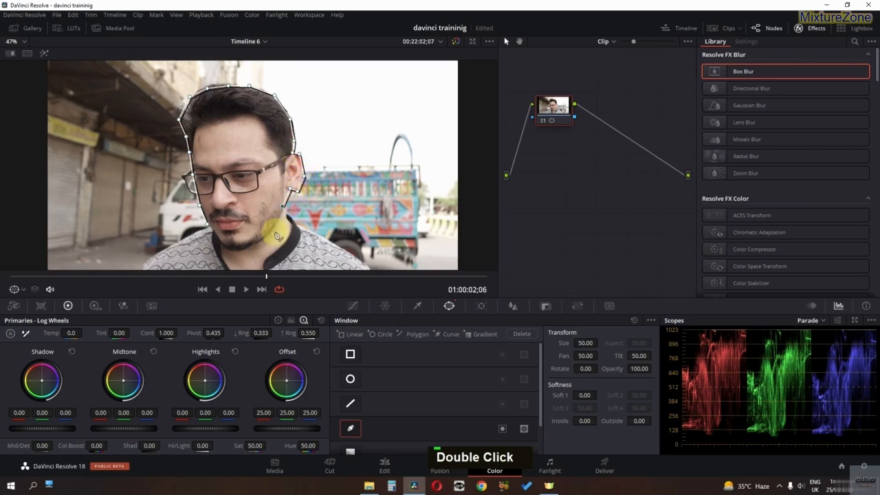
{"action": "left_click", "coordinate": [249, 255]}
{"action": "left_click", "coordinate": [218, 253]}
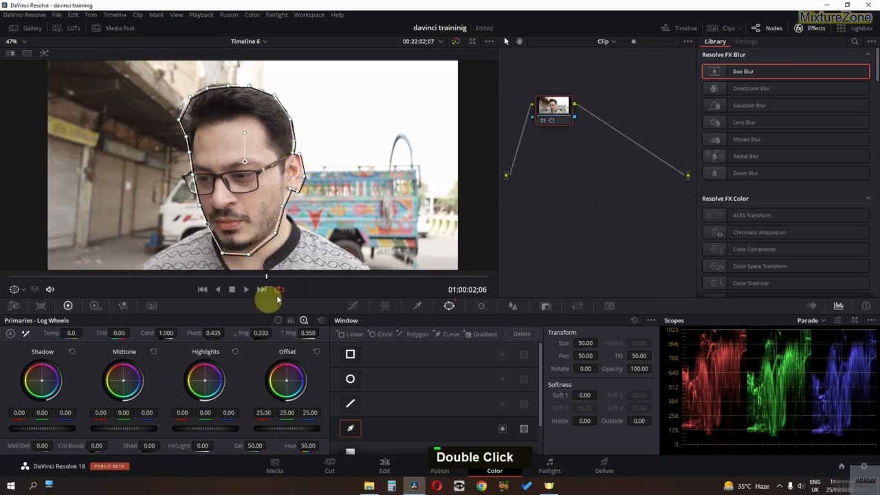
- Track the curve window both forward and backward through the whole clip, and invert the window
{"action": "double_click", "coordinate": [479, 307]}
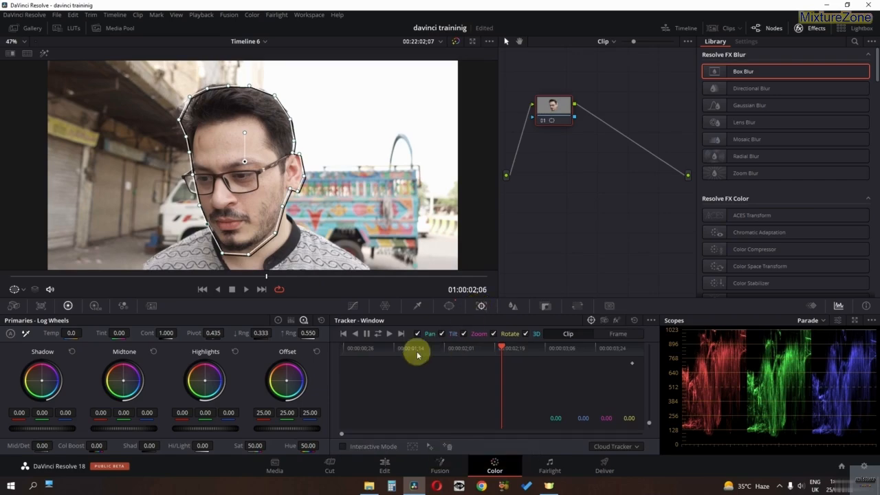
{"action": "left_click", "coordinate": [377, 335]}
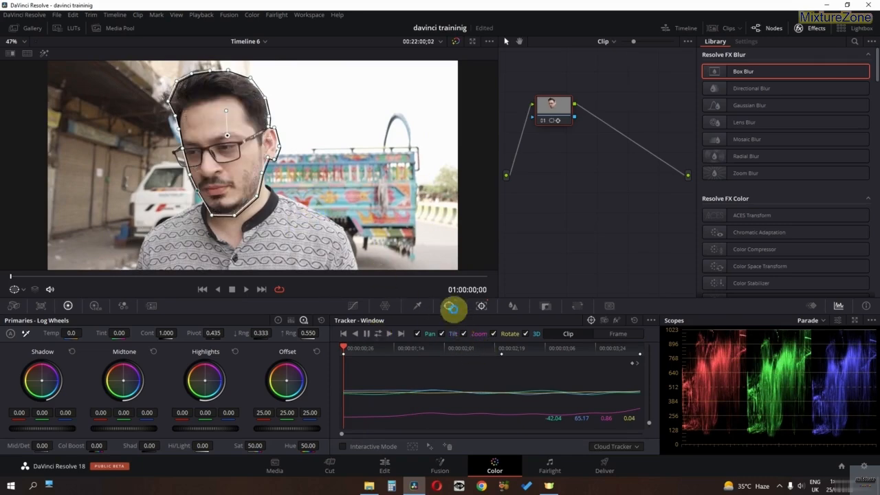
{"action": "left_click", "coordinate": [450, 307]}
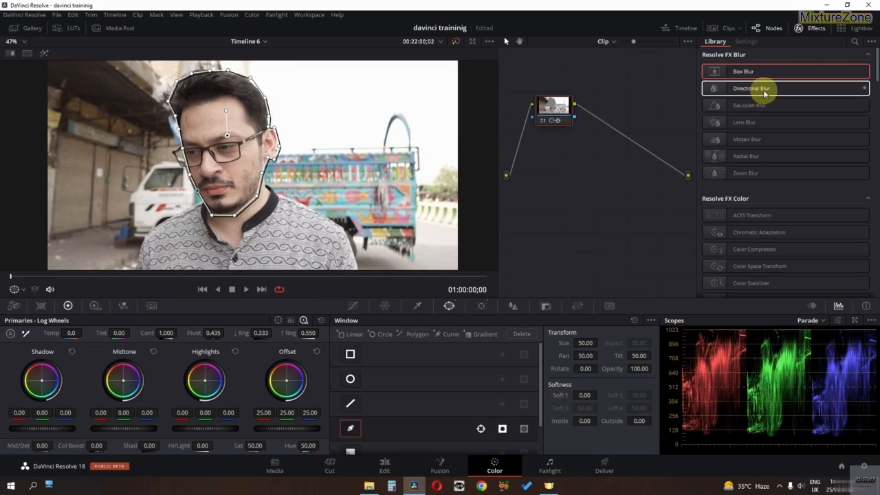
- Add Directional Blur with strength 0.422 and angle -11.5 to the node, and set the window's size to 49.92 and softness to 7.28
{"action": "left_click_drag", "start_coordinate": [763, 93], "coordinate": [559, 119]}
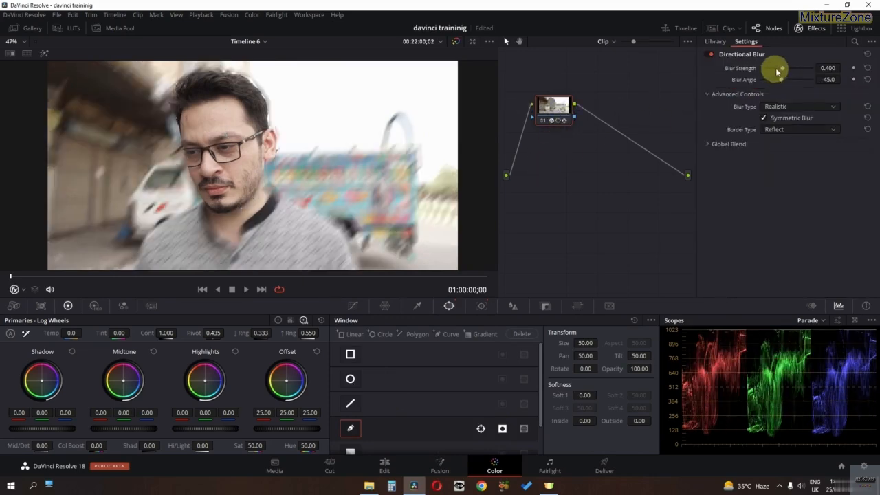
{"action": "mouse_move", "coordinate": [777, 71]}
{"action": "left_mouse_down"}
{"action": "mouse_move", "coordinate": [791, 70]}
{"action": "mouse_move", "coordinate": [788, 82]}
{"action": "left_mouse_up"}
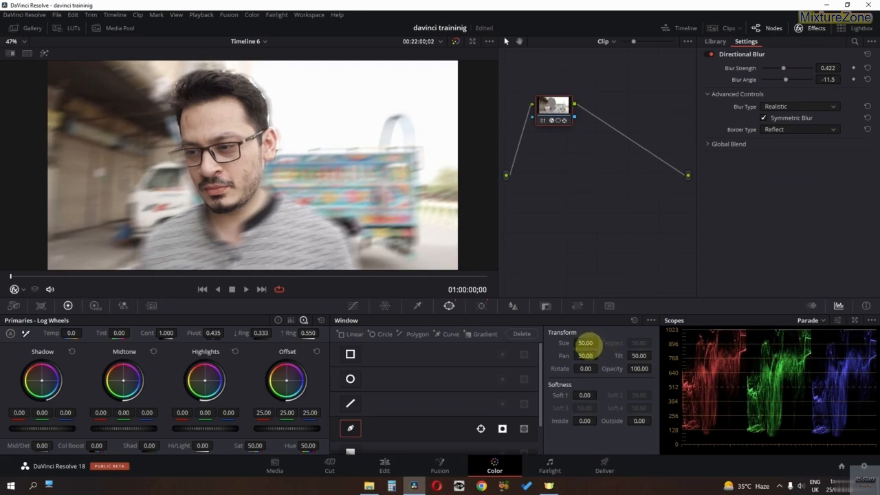
{"action": "mouse_move", "coordinate": [585, 343]}
{"action": "left_mouse_down"}
{"action": "mouse_move", "coordinate": [721, 337]}
{"action": "mouse_move", "coordinate": [582, 337]}
{"action": "left_mouse_up"}
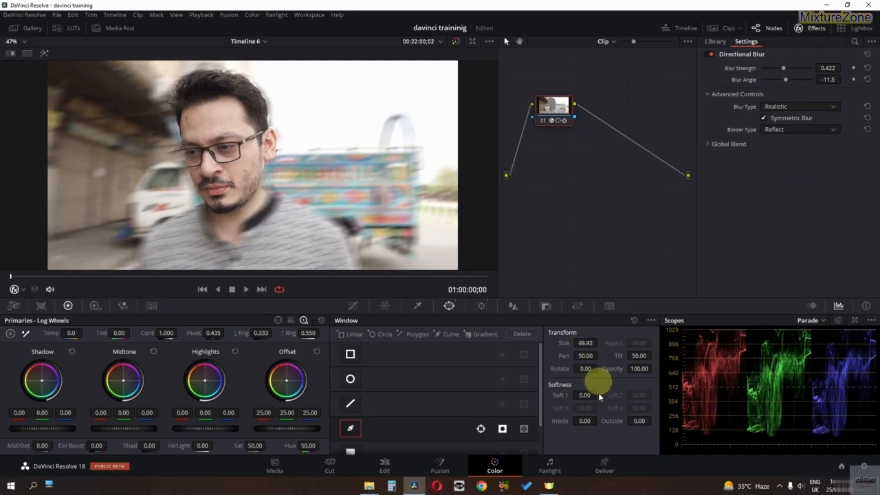
{"action": "left_click_drag", "start_coordinate": [599, 397], "coordinate": [748, 376]}
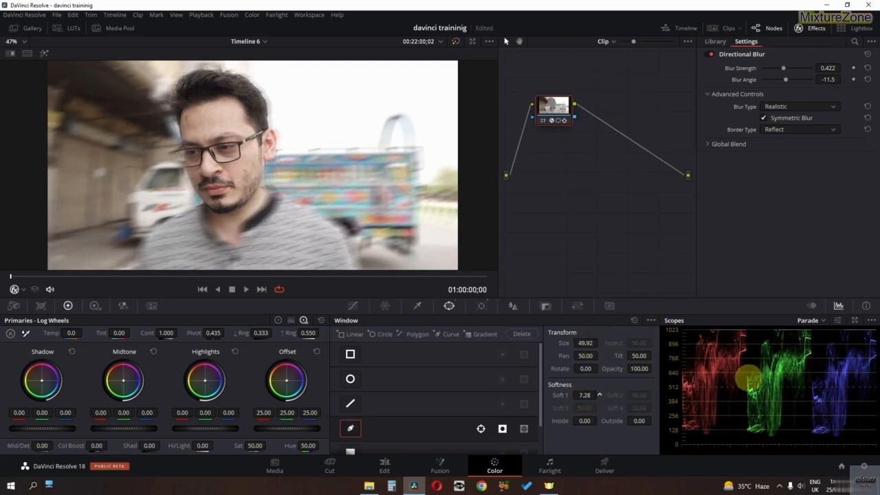
{"action": "scroll", "coordinate": [239, 233], "scroll_direction": "down", "scroll_amount": 2}
{"action": "key", "text": "space"}
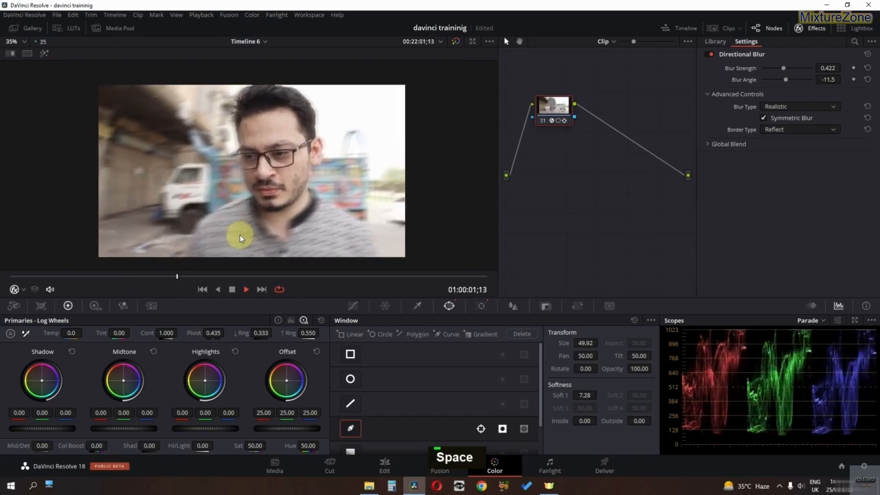
{"action": "key", "text": "space"}
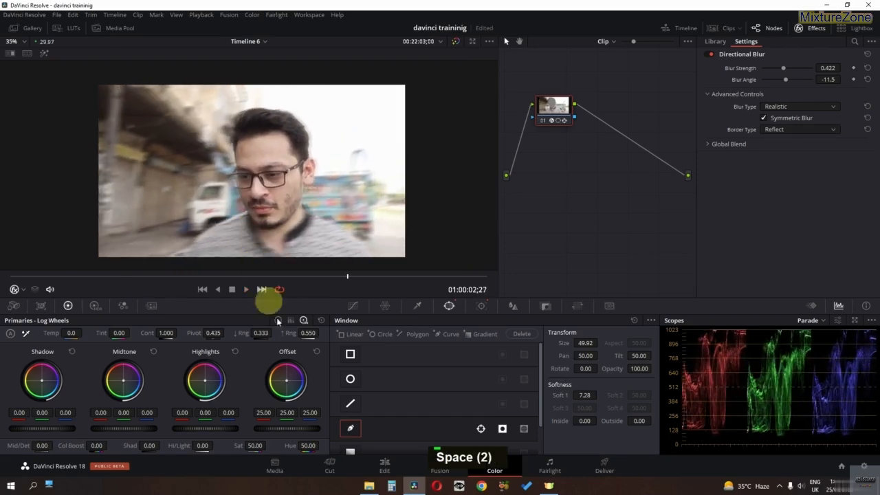
- Shift the area outside the head window toward cyan with the Color Warper and play the clip with the tracked window outline shown
{"action": "left_click", "coordinate": [385, 305]}
{"action": "left_click_drag", "start_coordinate": [440, 382], "coordinate": [446, 398]}
{"action": "key", "text": "space"}
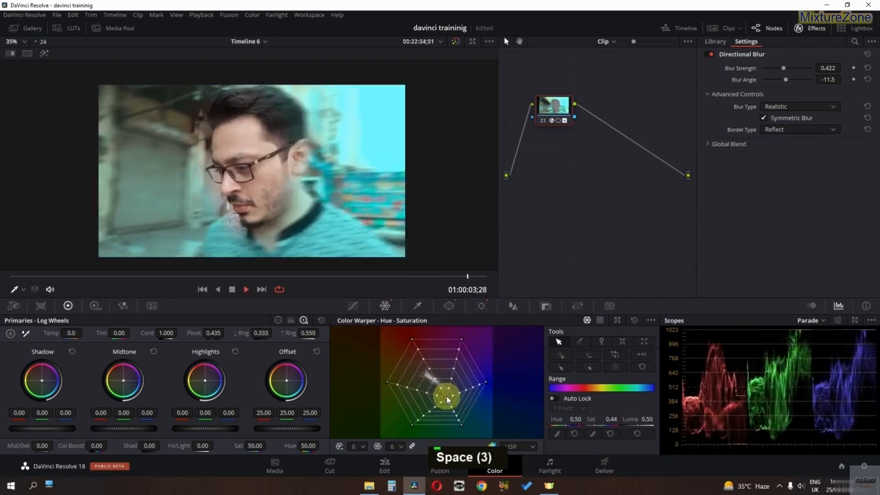
{"action": "key", "text": "space"}
{"action": "key", "text": "space"}
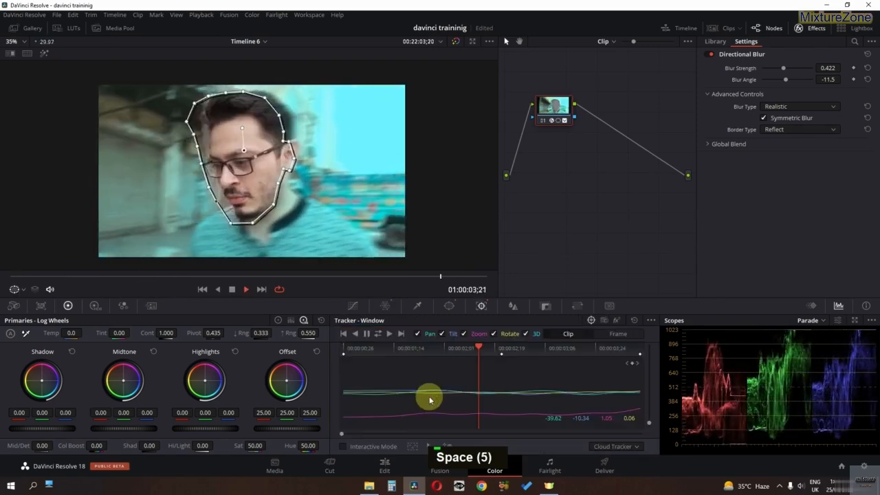
{"action": "key", "text": "space"}
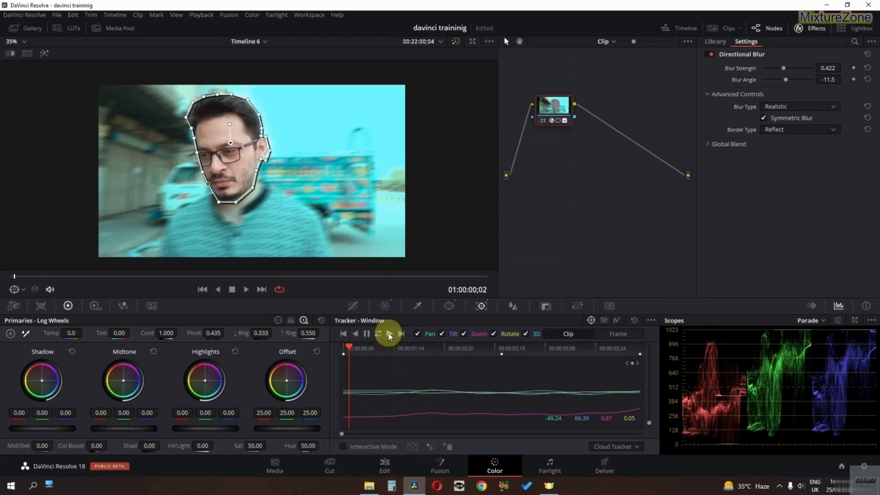
- Stabilize the clip from its first frame in Perspective mode and play it to check the motion
{"action": "left_click", "coordinate": [604, 321]}
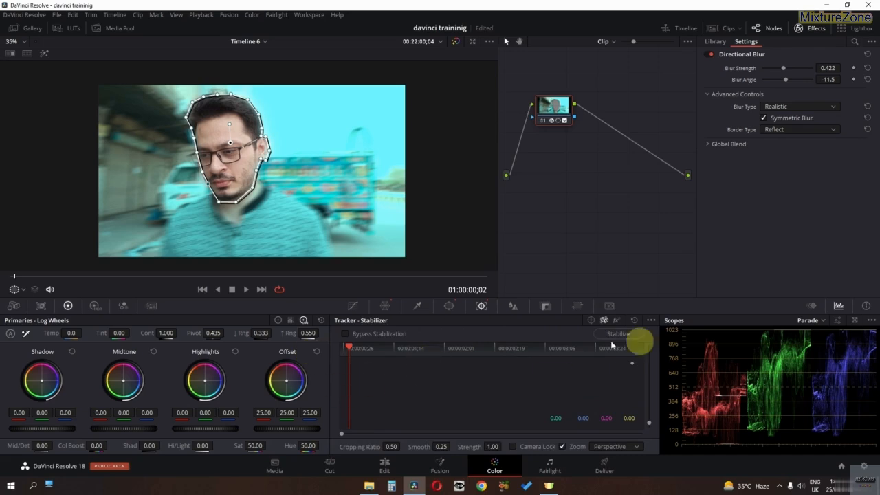
{"action": "left_click_drag", "start_coordinate": [359, 348], "coordinate": [329, 348]}
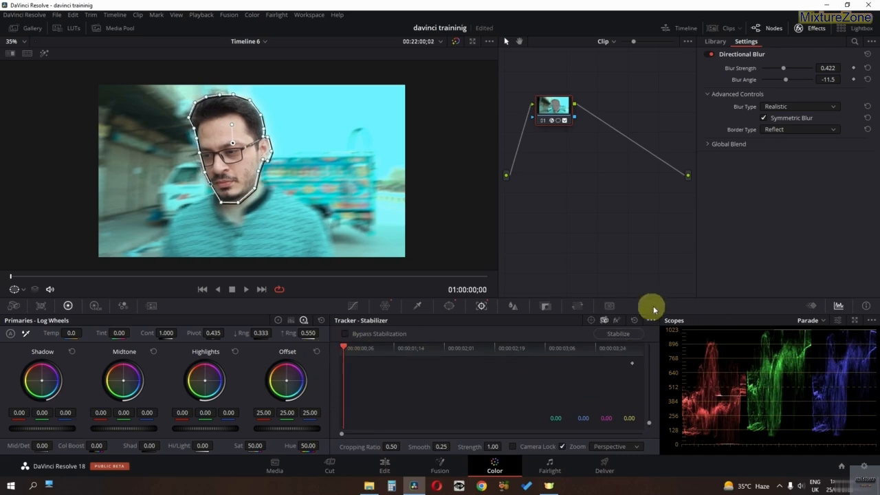
{"action": "left_click", "coordinate": [618, 334]}
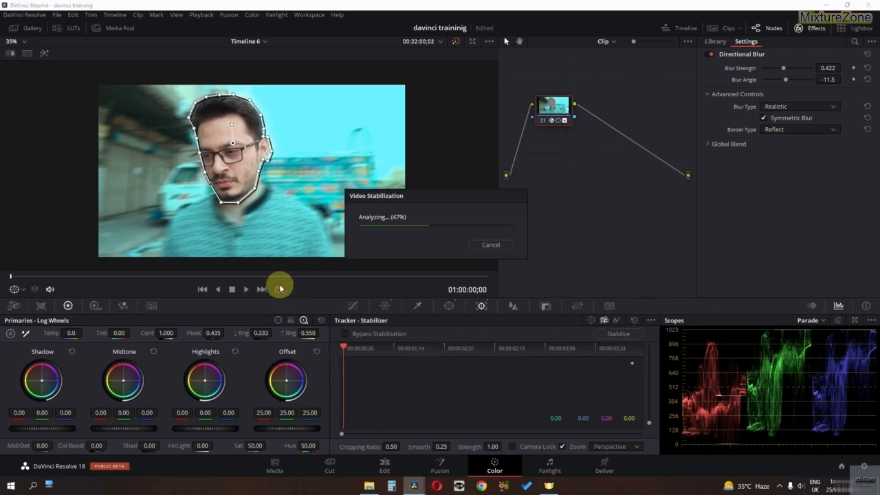
{"action": "key", "text": "space"}
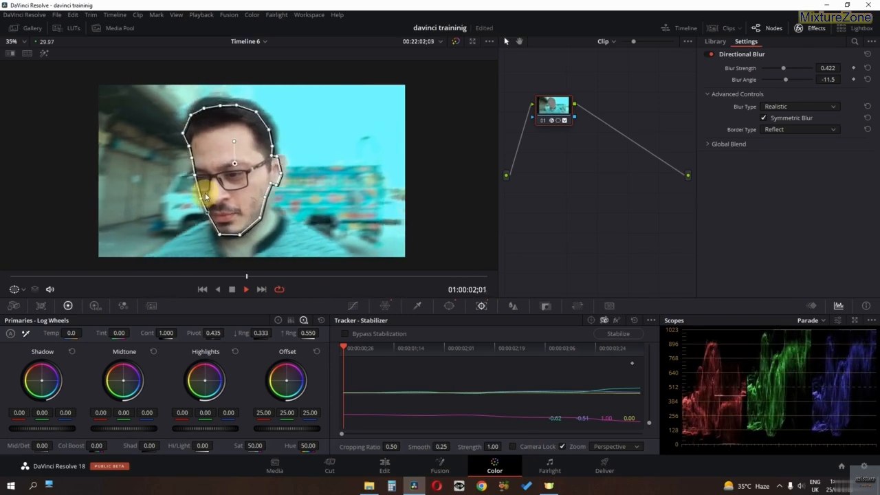
{"action": "key", "text": "space"}
{"action": "left_click", "coordinate": [619, 333]}
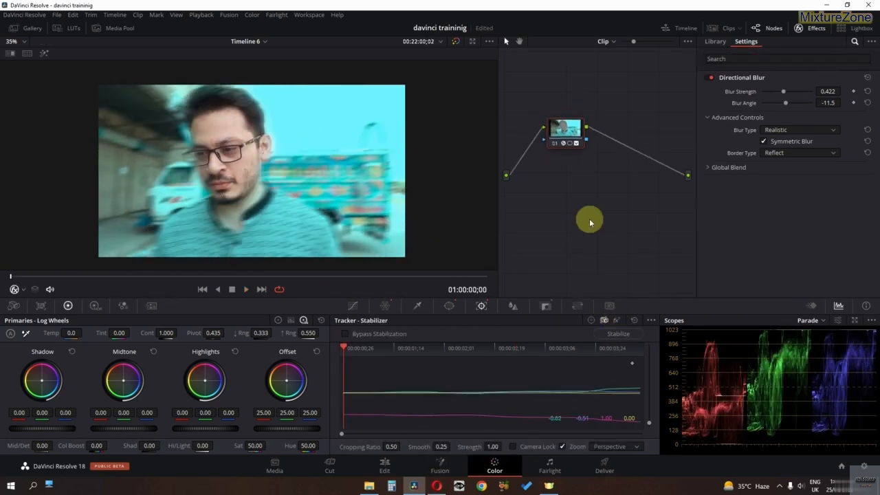
- Switch the tracker to FX mode and reset the node's grade
{"action": "left_click", "coordinate": [616, 321]}
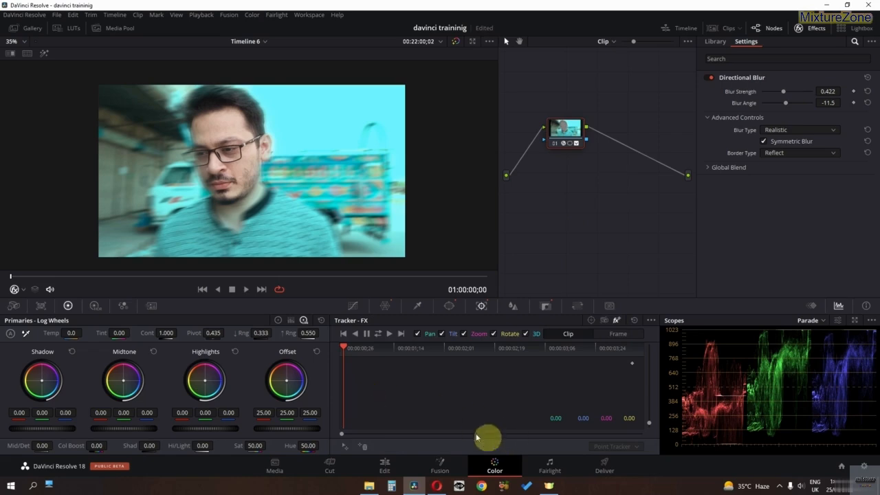
{"action": "right_click", "coordinate": [559, 152]}
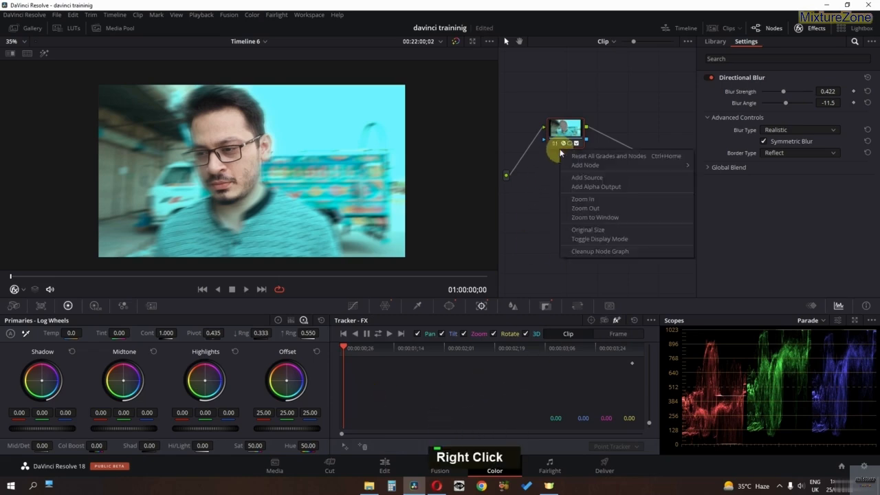
{"action": "right_click", "coordinate": [564, 139]}
{"action": "left_click", "coordinate": [569, 144]}
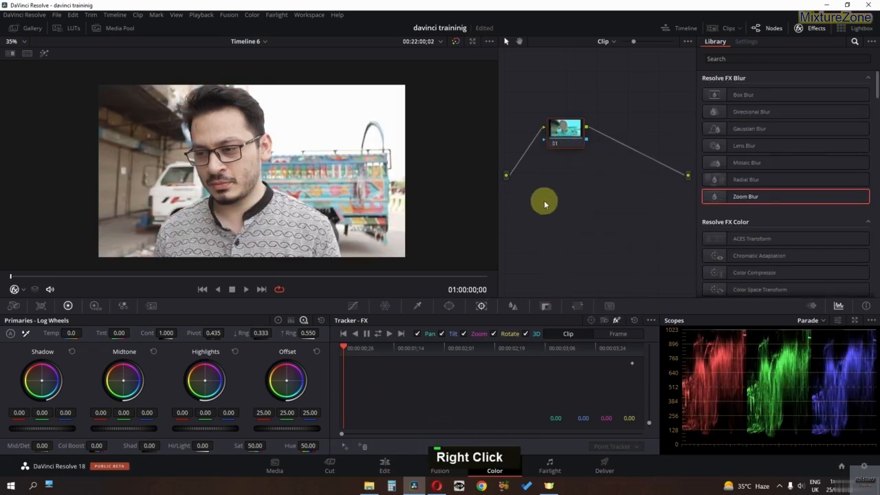
- Add Radial Blur with a smooth strength of 0 and track its position forward using tracking points on the background vehicles
{"action": "left_click_drag", "start_coordinate": [729, 180], "coordinate": [567, 149]}
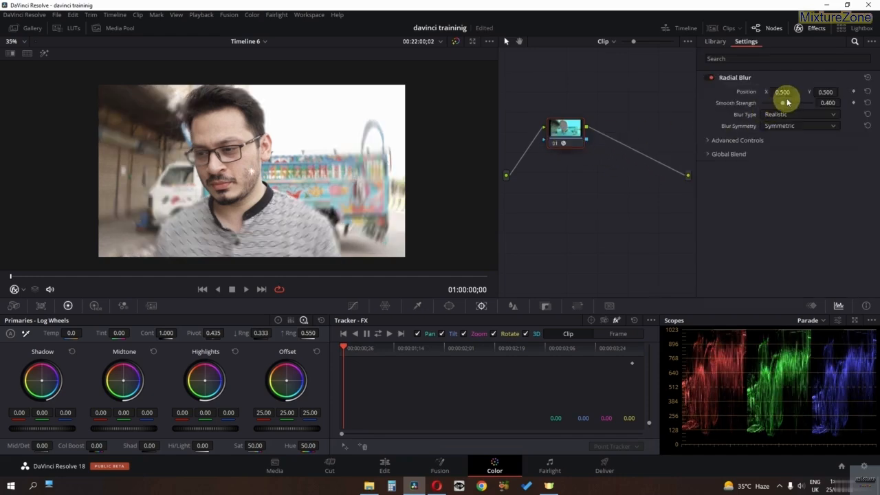
{"action": "left_click_drag", "start_coordinate": [778, 103], "coordinate": [733, 112]}
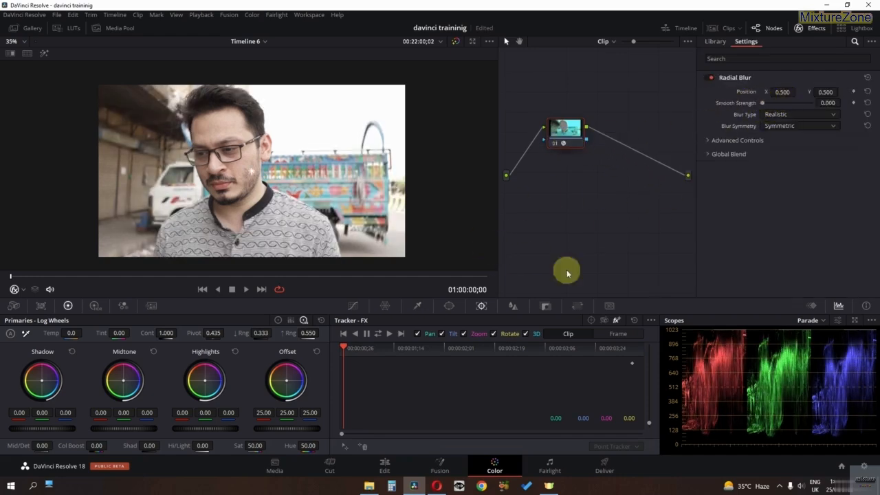
{"action": "left_click", "coordinate": [345, 448]}
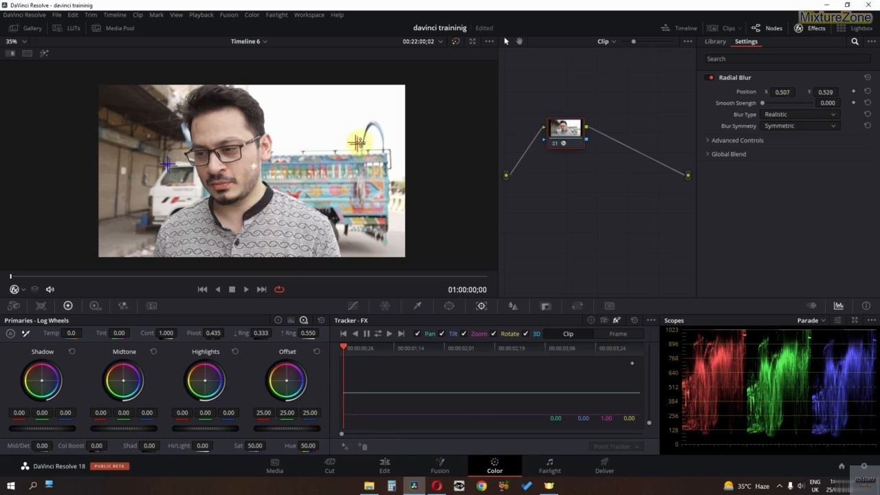
{"action": "left_click", "coordinate": [390, 334]}
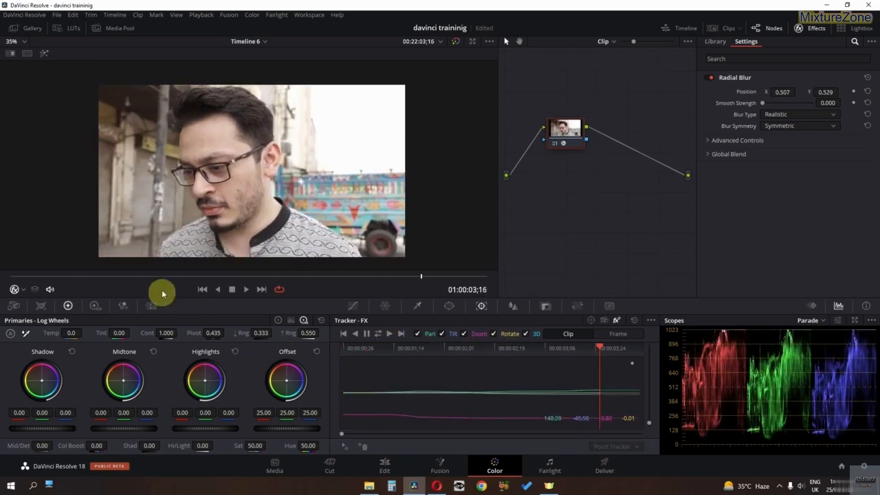
- Raise the Radial Blur's smooth strength and play the clip from the start to check the tracked effect
{"action": "left_click", "coordinate": [11, 276]}
{"action": "left_click_drag", "start_coordinate": [761, 106], "coordinate": [784, 109]}
{"action": "key", "text": "space"}
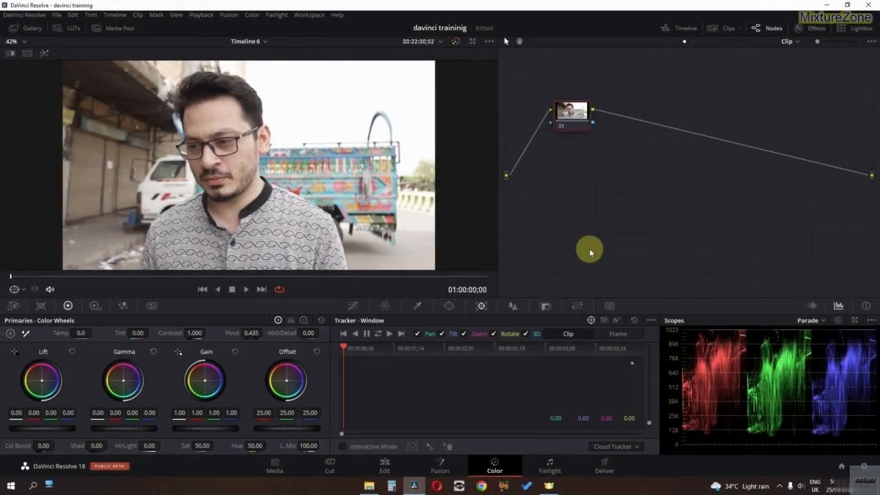
- Set the linked Blur radius to 0.17 and the H/V ratio to 0.40 for all three channels
{"action": "left_click", "coordinate": [512, 306]}
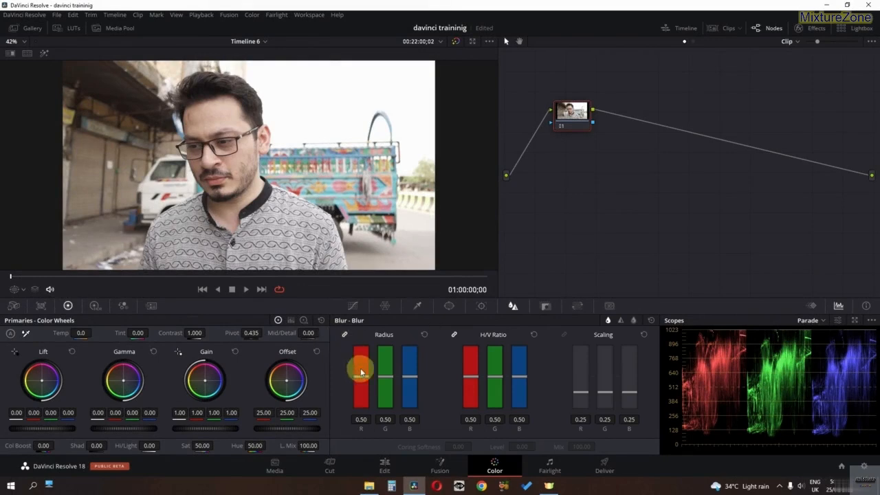
{"action": "mouse_move", "coordinate": [367, 376]}
{"action": "left_mouse_down"}
{"action": "mouse_move", "coordinate": [366, 357]}
{"action": "mouse_move", "coordinate": [361, 386]}
{"action": "left_mouse_up"}
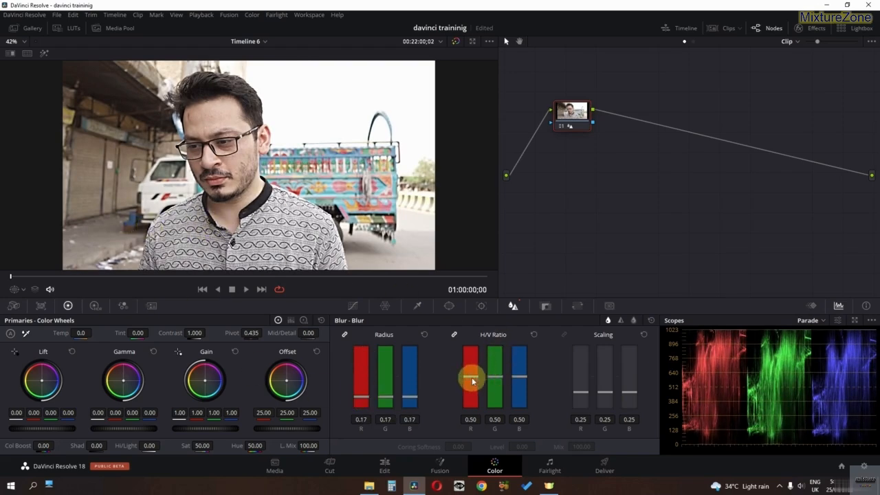
{"action": "left_click_drag", "start_coordinate": [470, 393], "coordinate": [469, 381]}
- Switch the blur mode to Sharpen, set the linked scaling to 0.70, and play the clip to check the sharpening
{"action": "left_click", "coordinate": [621, 321]}
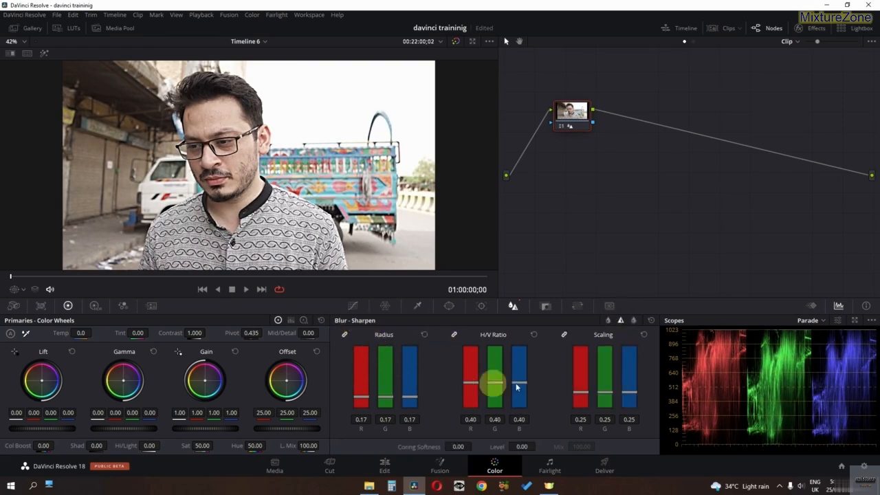
{"action": "left_click_drag", "start_coordinate": [579, 399], "coordinate": [576, 366]}
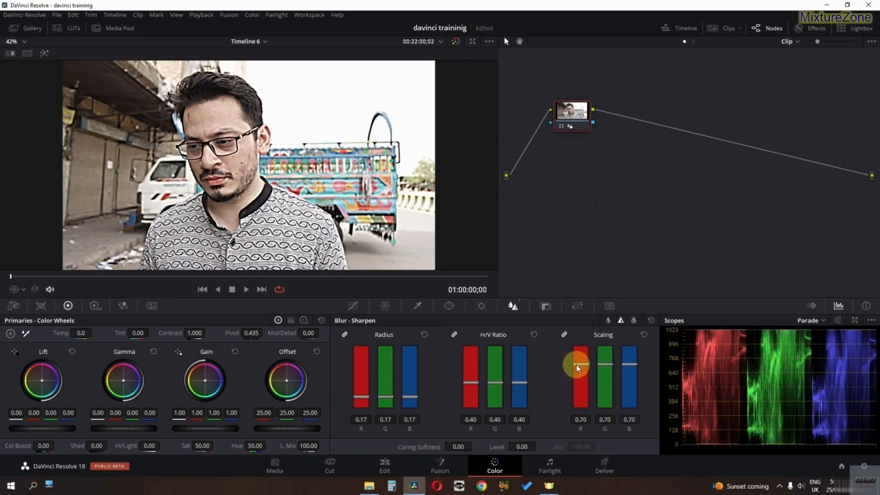
{"action": "key", "text": "space"}
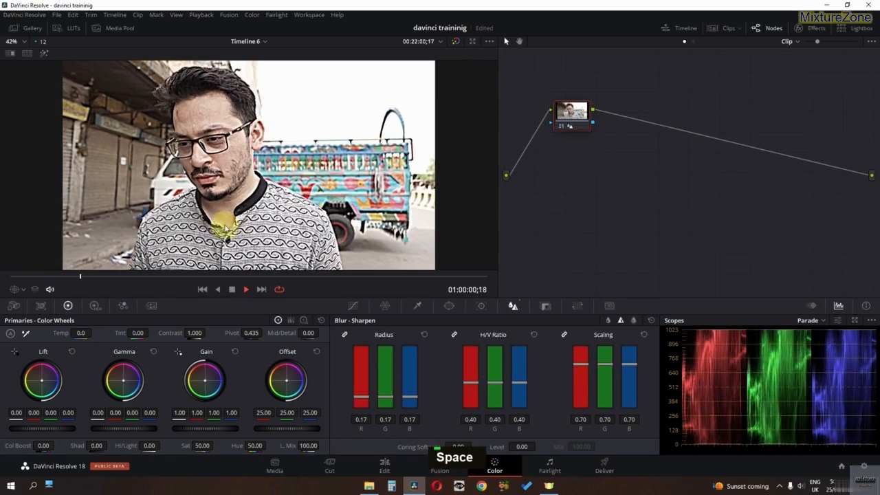
{"action": "key", "text": "space"}
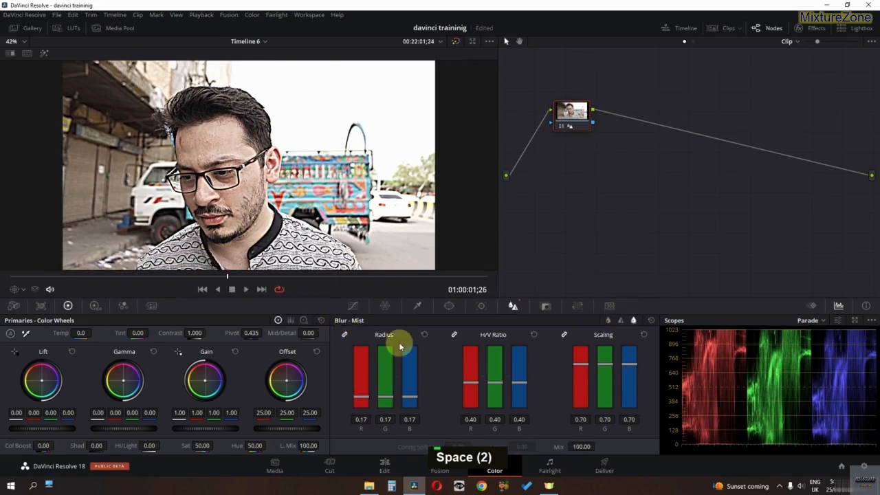
- In Mist mode, set the linked H/V ratio to 0.61 and the radius to 0.40
{"action": "mouse_move", "coordinate": [473, 382]}
{"action": "left_mouse_down"}
{"action": "mouse_move", "coordinate": [464, 347]}
{"action": "mouse_move", "coordinate": [464, 389]}
{"action": "mouse_move", "coordinate": [463, 337]}
{"action": "mouse_move", "coordinate": [464, 383]}
{"action": "mouse_move", "coordinate": [463, 346]}
{"action": "mouse_move", "coordinate": [466, 383]}
{"action": "mouse_move", "coordinate": [466, 370]}
{"action": "left_mouse_up"}
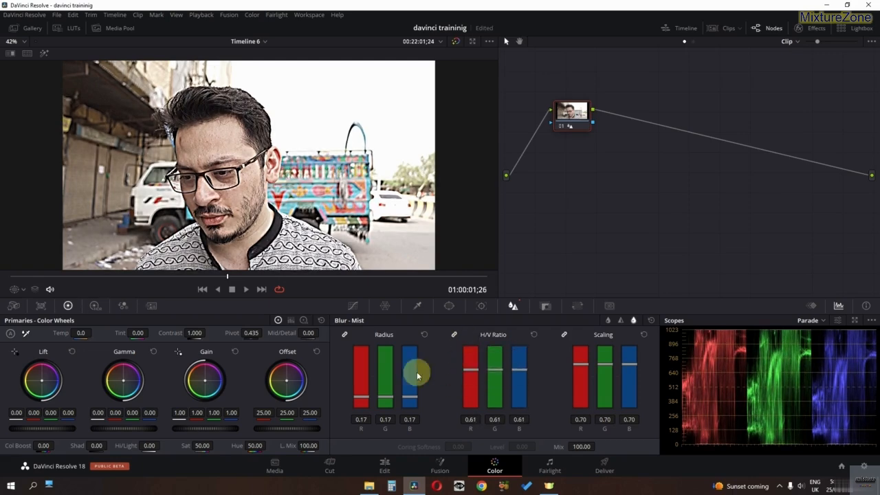
{"action": "left_click_drag", "start_coordinate": [387, 397], "coordinate": [387, 382]}
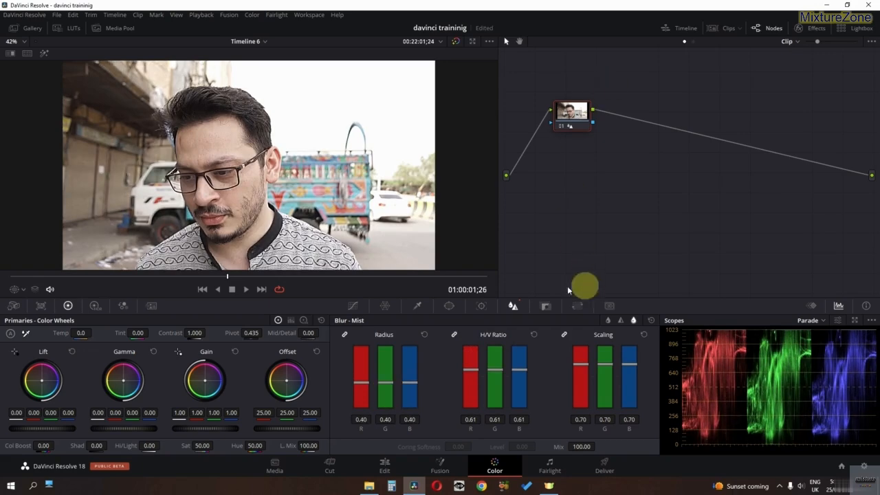
- Reset the node's grade and shift the whole image to cyan with the Color Warper, at hue 0.45 and saturation 0.72
{"action": "right_click", "coordinate": [580, 127]}
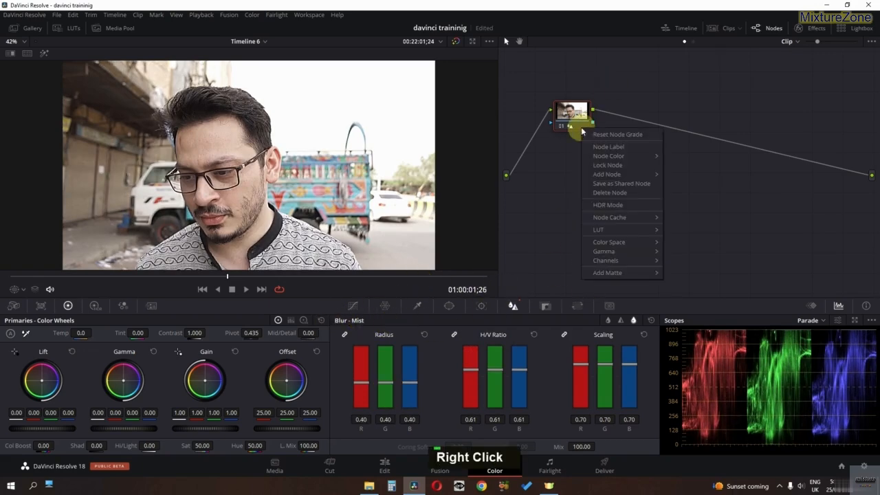
{"action": "left_click", "coordinate": [603, 134]}
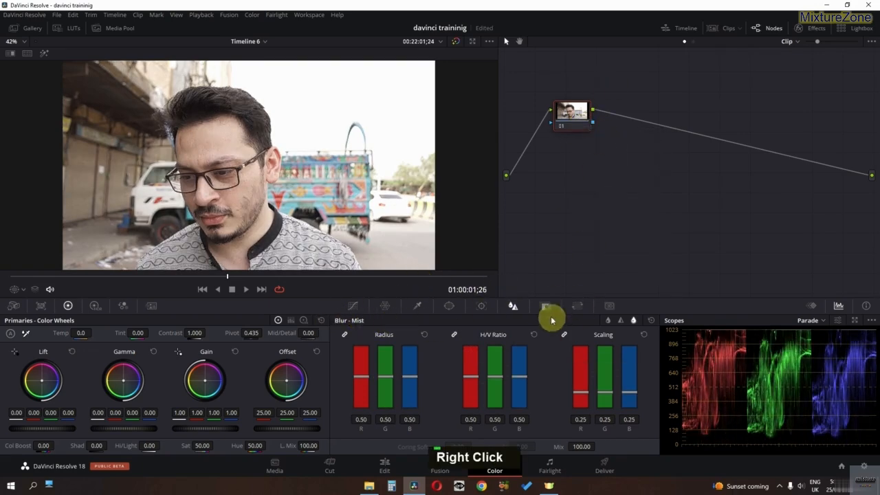
{"action": "left_click", "coordinate": [384, 307]}
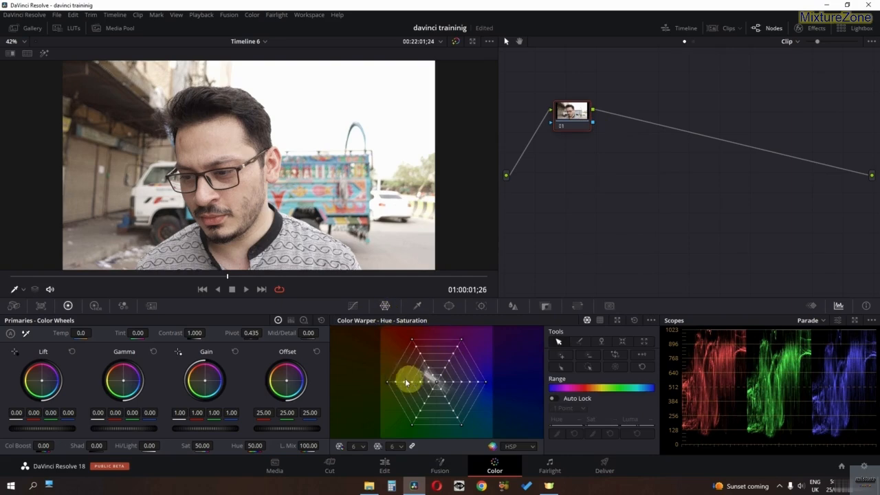
{"action": "left_click_drag", "start_coordinate": [439, 385], "coordinate": [451, 398]}
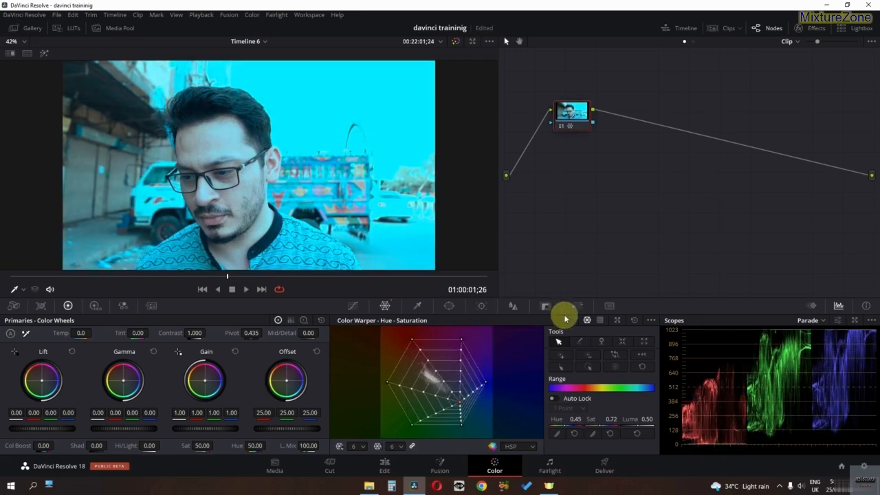
- Lower the node's key output gain to 0.298 and toggle the node off and on to compare the grade's strength
{"action": "left_click", "coordinate": [545, 305]}
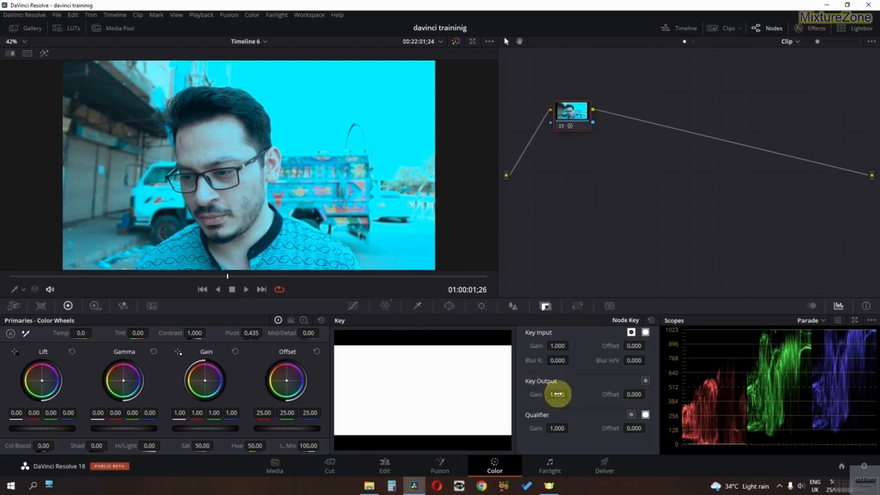
{"action": "left_click_drag", "start_coordinate": [556, 394], "coordinate": [160, 370]}
{"action": "key", "text": "ctrl+d"}
{"action": "key", "text": "ctrl+d"}
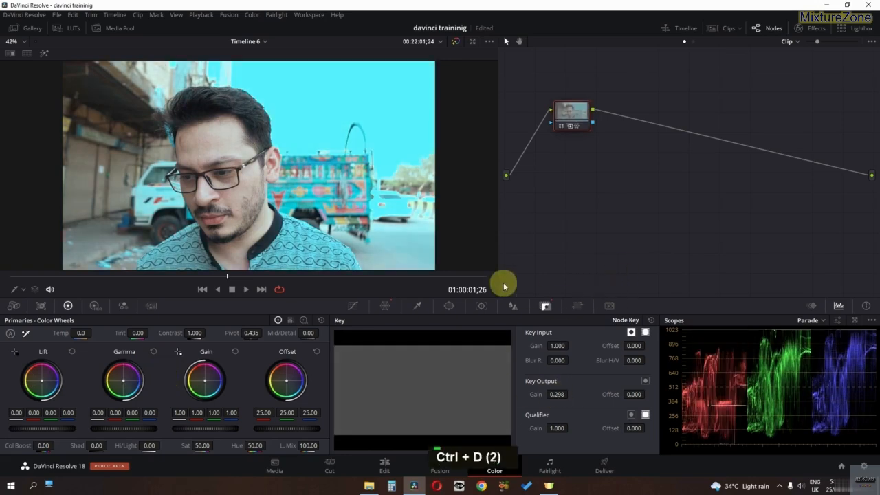
- Reset the node's grade and compare the Edit Sizing controls with the clip's transform settings in the Edit page Inspector
{"action": "right_click", "coordinate": [589, 129]}
{"action": "left_click", "coordinate": [609, 135]}
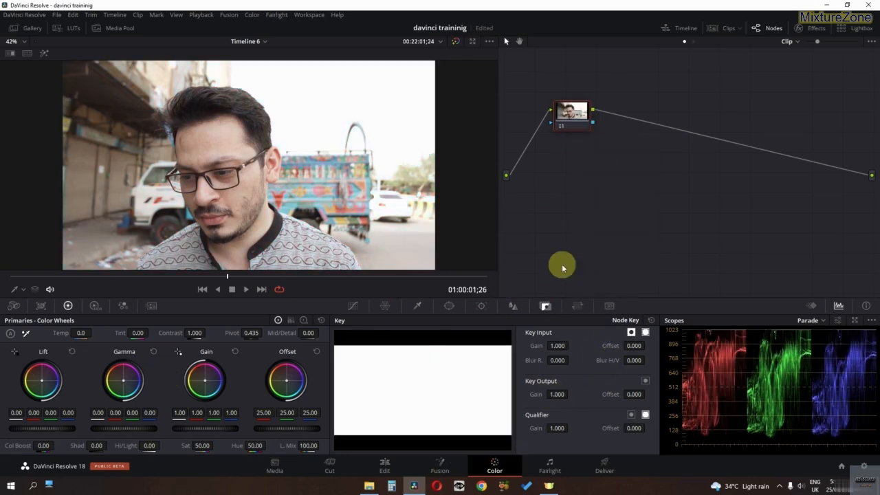
{"action": "left_click", "coordinate": [578, 305]}
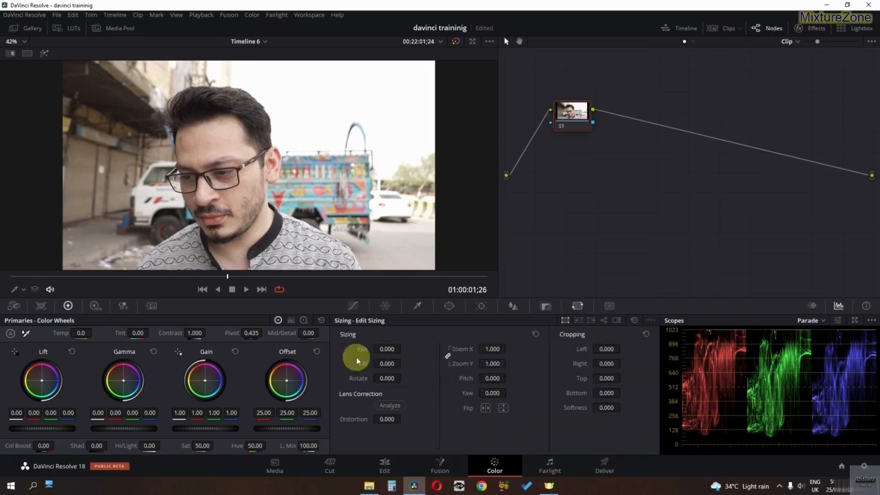
{"action": "double_click", "coordinate": [590, 320]}
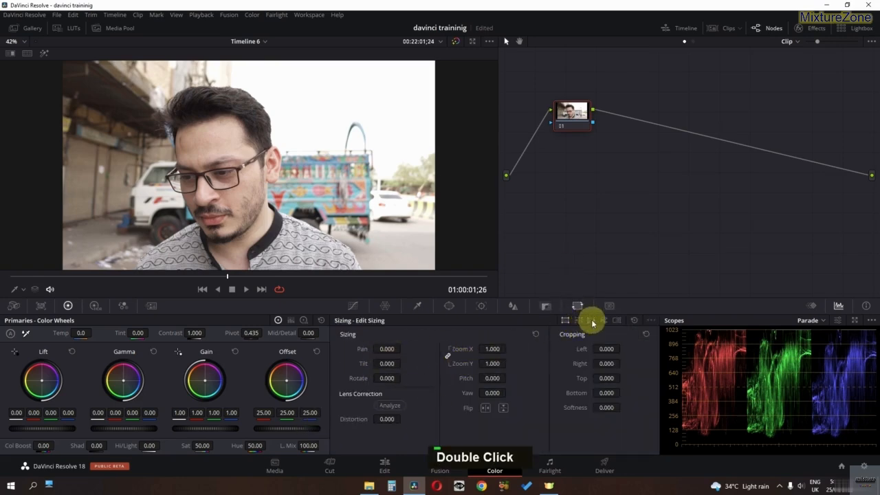
{"action": "left_click", "coordinate": [564, 320]}
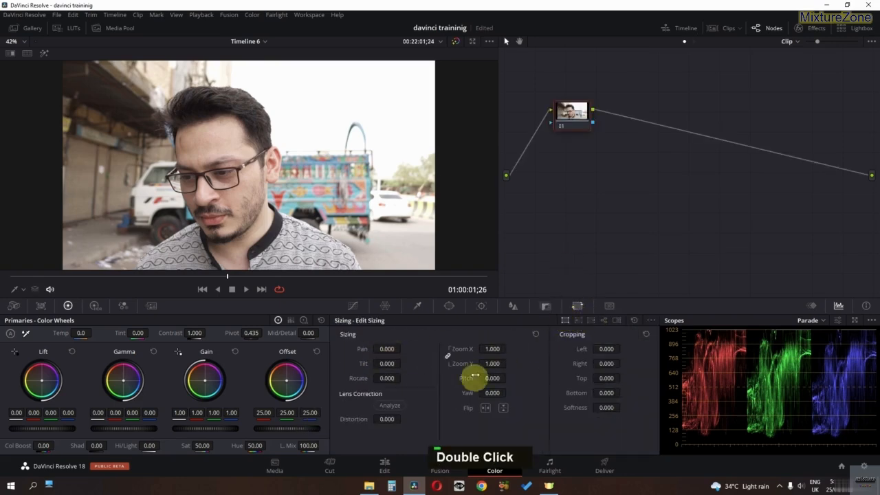
{"action": "left_click", "coordinate": [384, 465]}
{"action": "scroll", "coordinate": [749, 131], "scroll_direction": "down", "scroll_amount": 3}
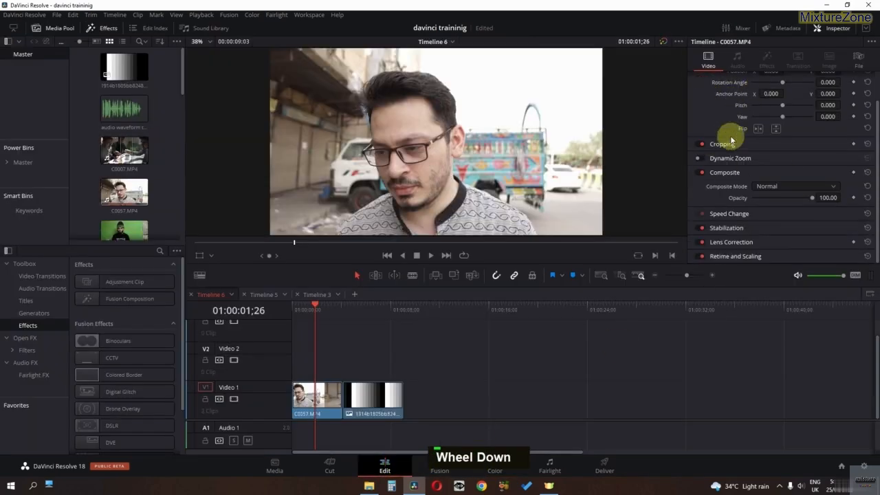
{"action": "left_click", "coordinate": [496, 464]}
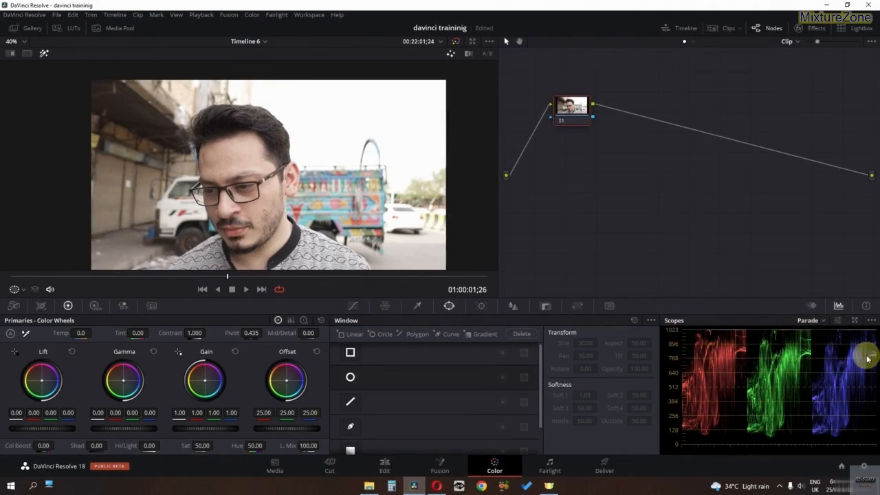
- With the scopes on Waveform, shift the Gain toward blue to 0.93, 1.01 and 1.07, and reset the node's grade
{"action": "mouse_move", "coordinate": [208, 383]}
{"action": "left_mouse_down"}
{"action": "mouse_move", "coordinate": [199, 364]}
{"action": "mouse_move", "coordinate": [213, 386]}
{"action": "left_mouse_up"}
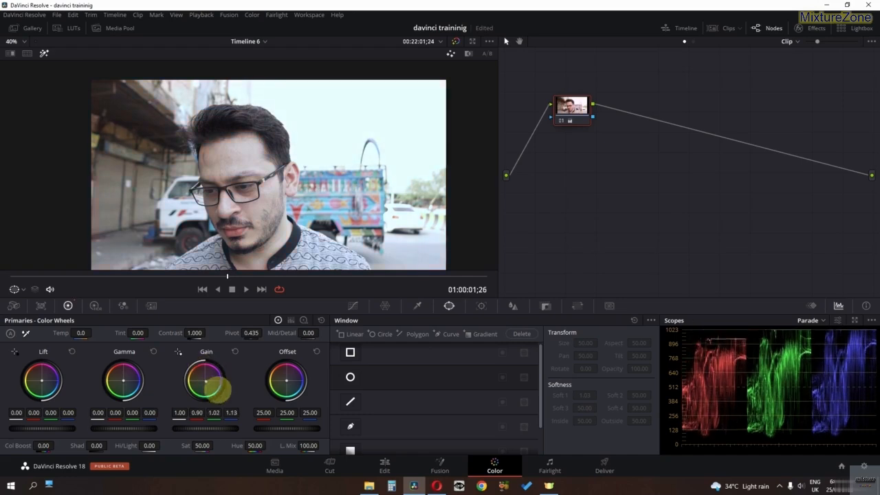
{"action": "left_click", "coordinate": [822, 321]}
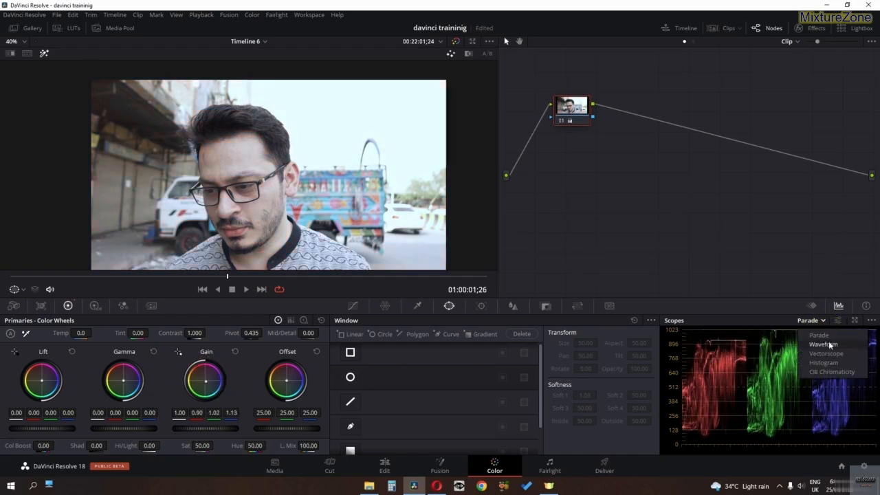
{"action": "left_click", "coordinate": [830, 345]}
{"action": "left_click_drag", "start_coordinate": [206, 382], "coordinate": [203, 376]}
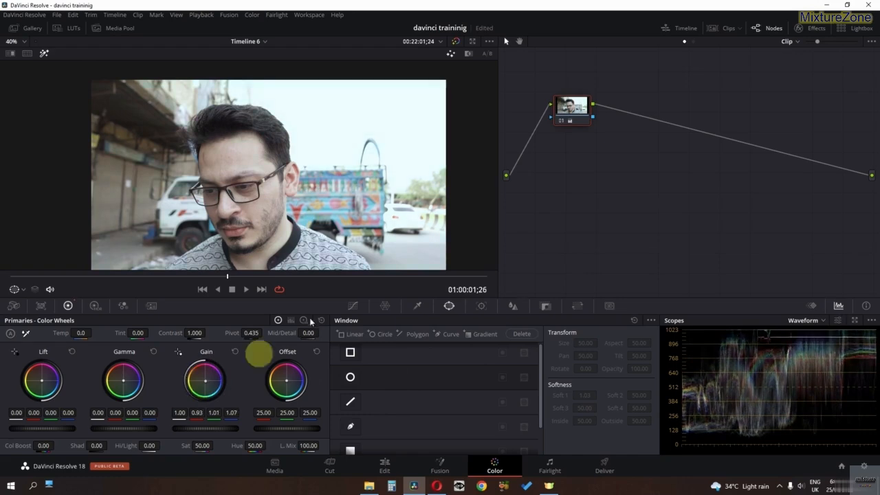
{"action": "right_click", "coordinate": [563, 113]}
{"action": "left_click", "coordinate": [595, 118]}
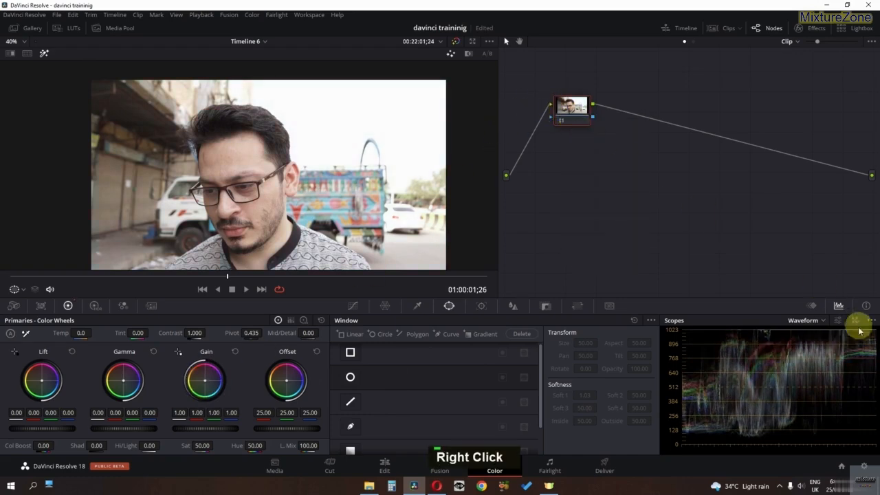
- Switch the scopes to Vectorscope and enable the skin tone indicator
{"action": "left_click", "coordinate": [800, 323]}
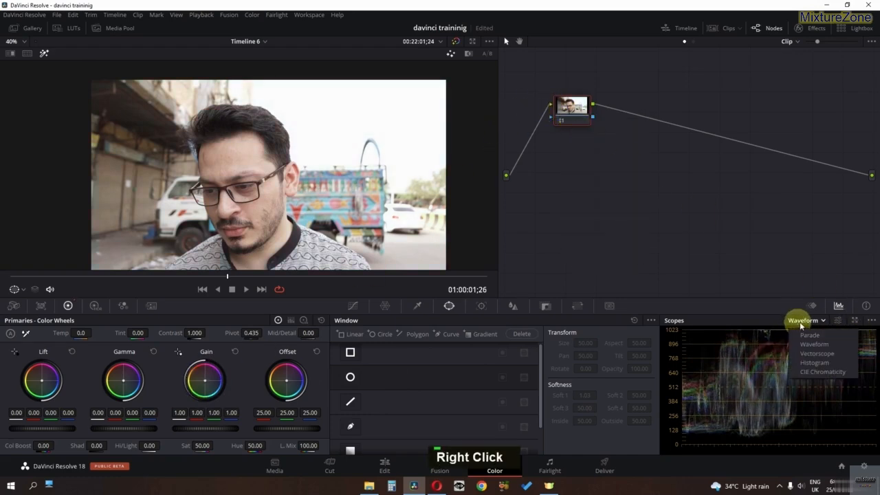
{"action": "left_click", "coordinate": [829, 355]}
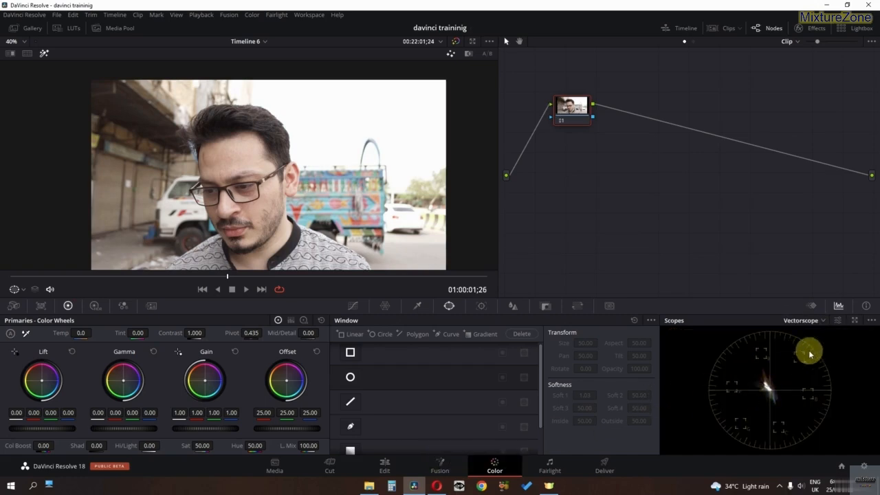
{"action": "left_click", "coordinate": [838, 321]}
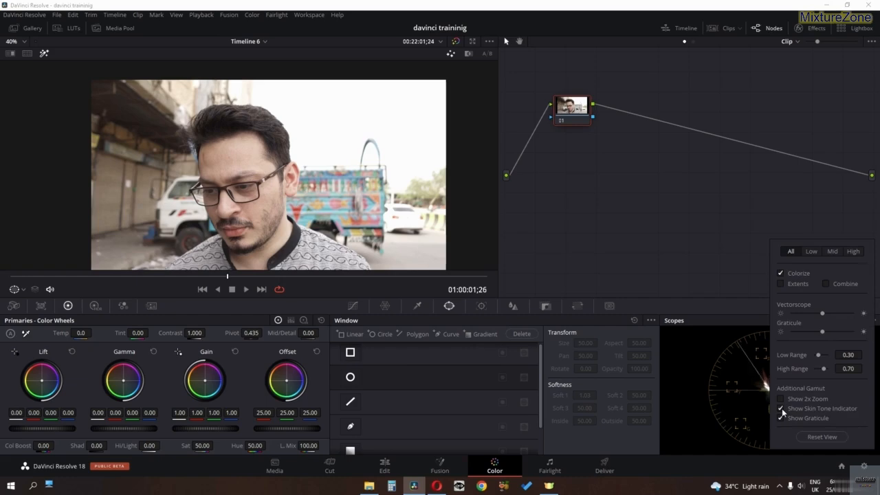
{"action": "left_click", "coordinate": [750, 387]}
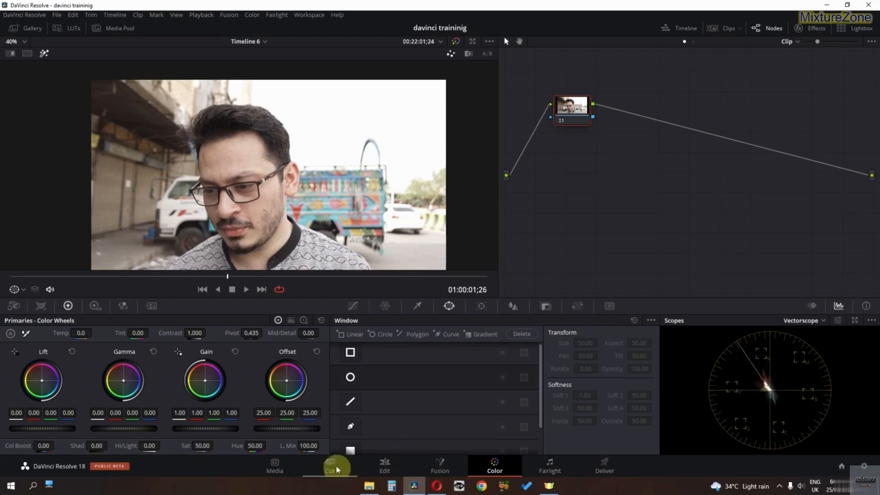
- Isolate the skin around the eye and cheek with a circular window at size 31.70, pan 49.18 and tilt 49.61
{"action": "left_click", "coordinate": [351, 378]}
{"action": "left_click_drag", "start_coordinate": [255, 201], "coordinate": [242, 214]}
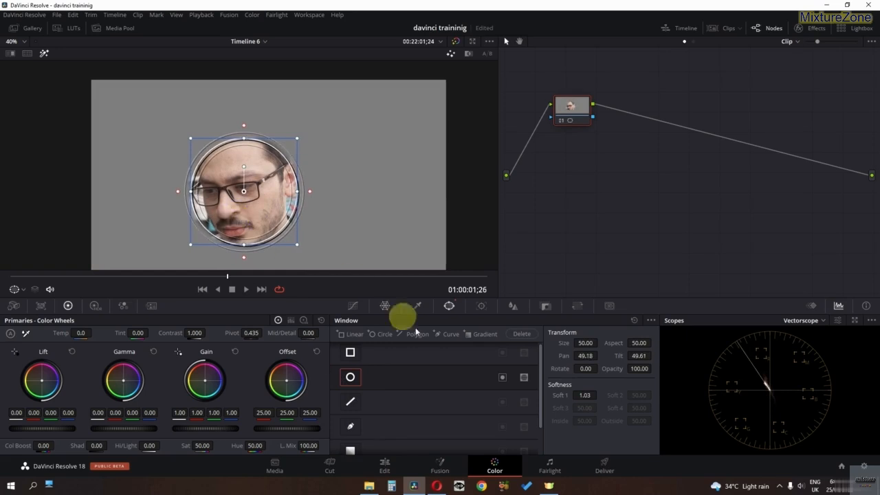
{"action": "left_click_drag", "start_coordinate": [585, 343], "coordinate": [174, 344]}
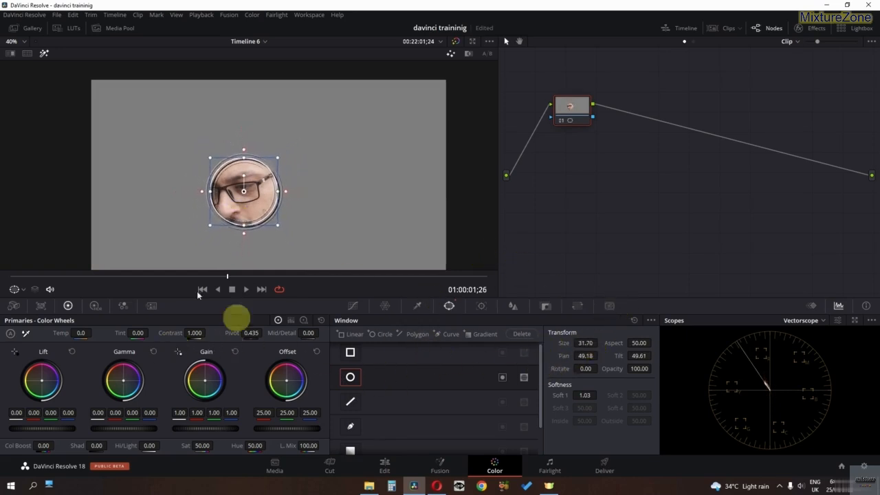
- Shift the Offset along the skin tone line to 33.16, 22.65 and 18.35, and turn off the circular window
{"action": "scroll", "coordinate": [173, 200], "scroll_direction": "up", "scroll_amount": 5}
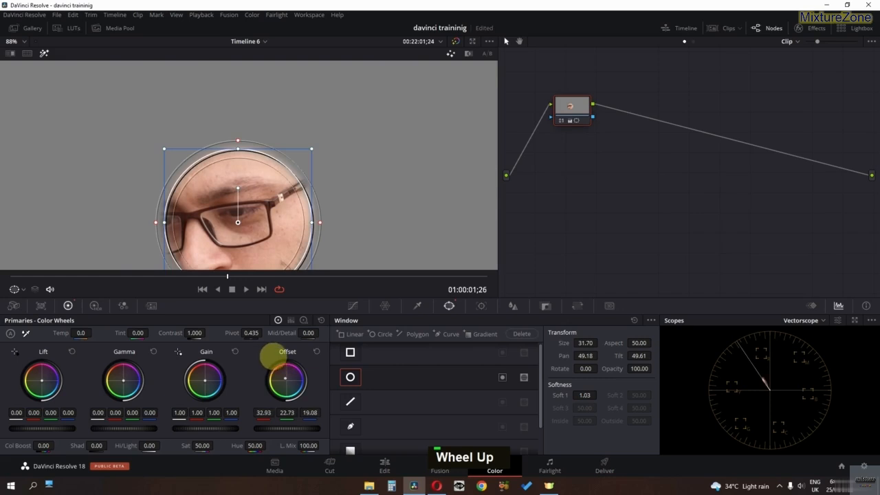
{"action": "left_click", "coordinate": [350, 377]}
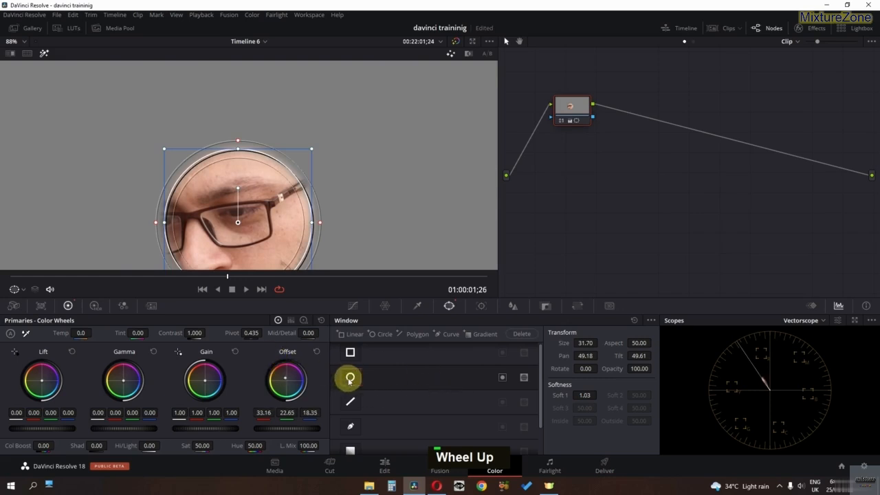
{"action": "scroll", "coordinate": [269, 234], "scroll_direction": "down", "scroll_amount": 5}
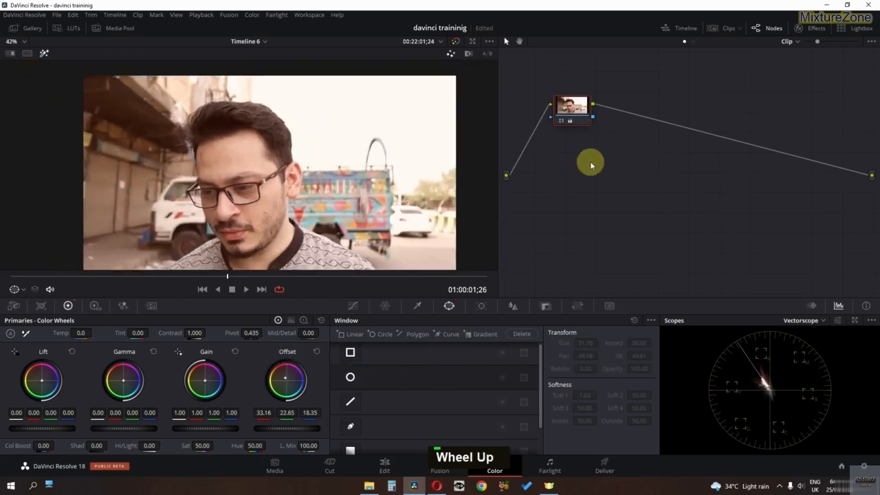
- Add a layer node to node 01 and connect node 02's output to the free input of the layer mixer
{"action": "left_click_drag", "start_coordinate": [570, 112], "coordinate": [584, 136]}
{"action": "right_click", "coordinate": [581, 132]}
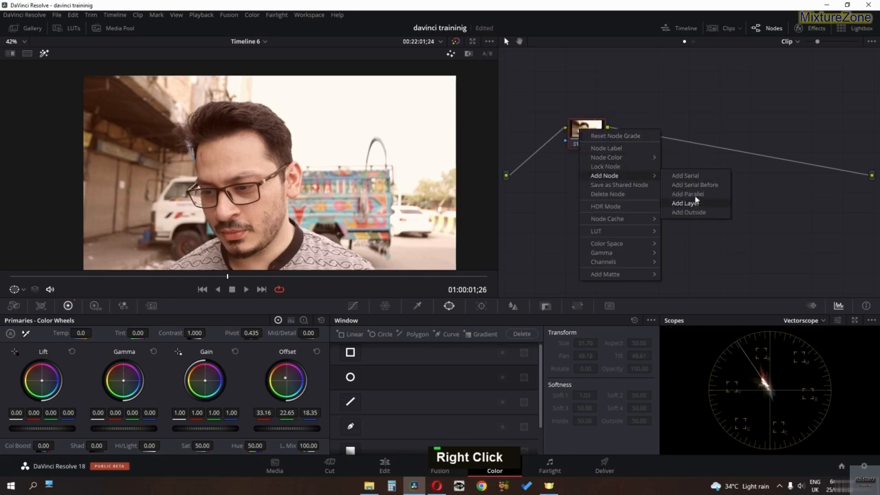
{"action": "left_click", "coordinate": [692, 204]}
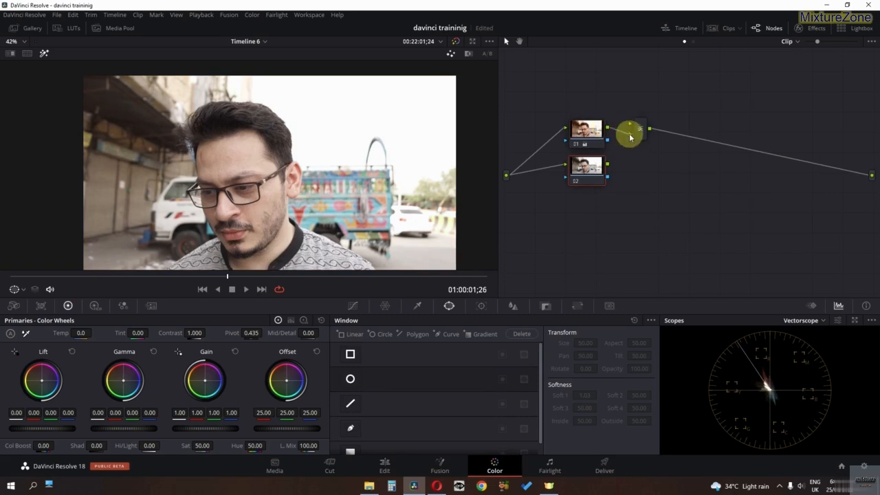
{"action": "left_click_drag", "start_coordinate": [608, 167], "coordinate": [623, 134]}
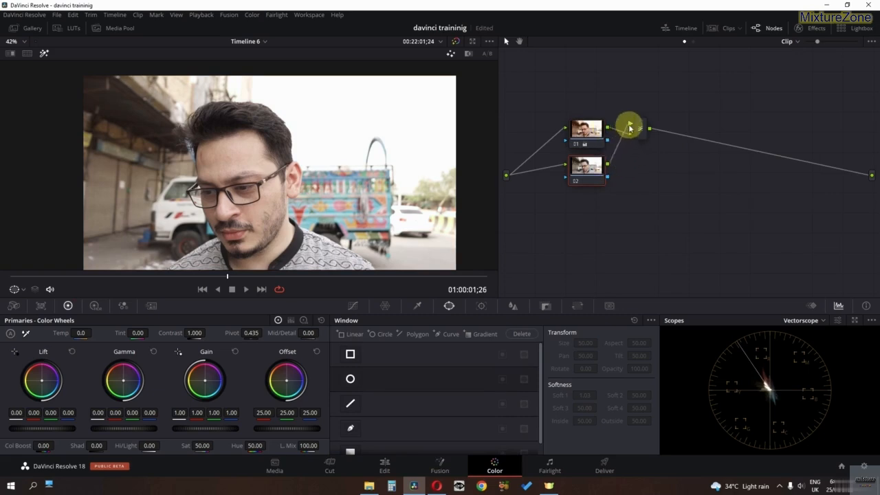
- Select nodes 01 and 02 in turn to compare the warm grade with the ungraded image
{"action": "left_click", "coordinate": [582, 168]}
{"action": "left_click", "coordinate": [582, 136]}
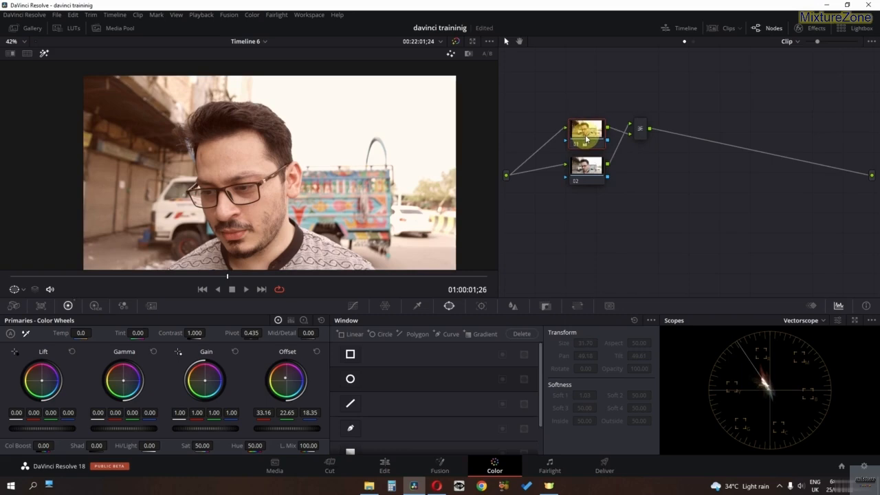
{"action": "left_click", "coordinate": [589, 166]}
{"action": "left_click", "coordinate": [587, 136]}
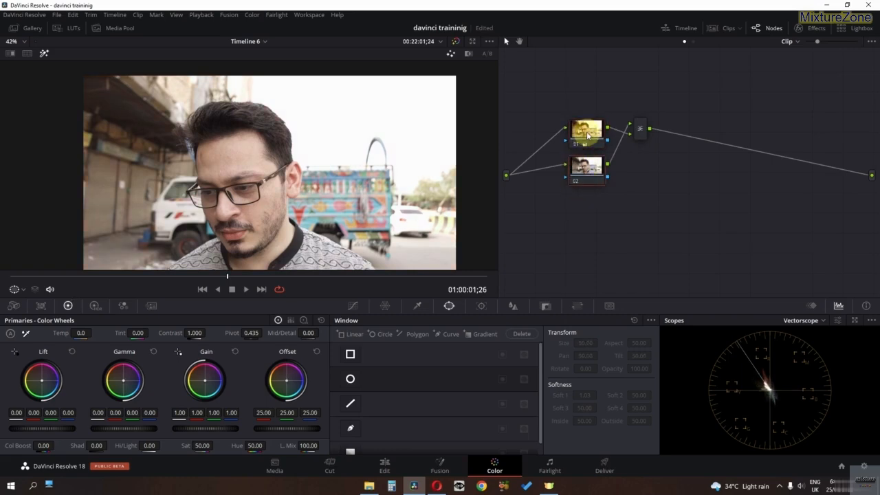
{"action": "key", "text": "ctrl+d"}
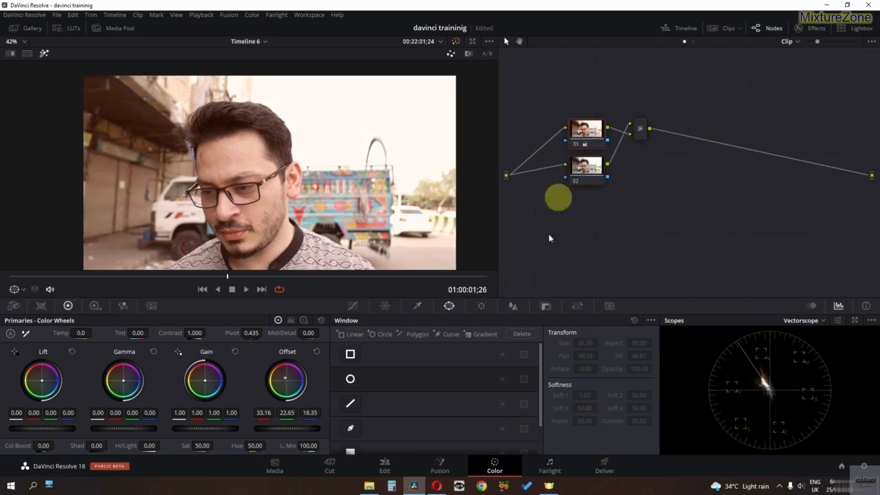
- Key the face on node 01, sampling with the HSL qualifier and replacing it with 3D qualifier strokes across the forehead, cheek, nose and mouth
{"action": "left_click", "coordinate": [417, 307]}
{"action": "mouse_move", "coordinate": [263, 224]}
{"action": "left_mouse_down"}
{"action": "mouse_move", "coordinate": [262, 203]}
{"action": "mouse_move", "coordinate": [252, 205]}
{"action": "left_mouse_up"}
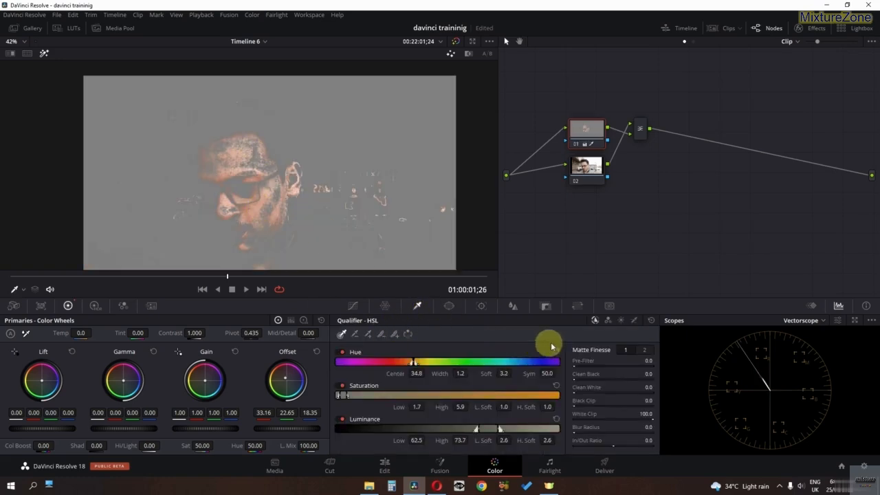
{"action": "left_click", "coordinate": [636, 320]}
{"action": "left_click_drag", "start_coordinate": [213, 167], "coordinate": [237, 162]}
{"action": "mouse_move", "coordinate": [269, 197]}
{"action": "left_mouse_down"}
{"action": "mouse_move", "coordinate": [229, 210]}
{"action": "mouse_move", "coordinate": [226, 201]}
{"action": "mouse_move", "coordinate": [256, 207]}
{"action": "mouse_move", "coordinate": [254, 226]}
{"action": "mouse_move", "coordinate": [231, 234]}
{"action": "mouse_move", "coordinate": [254, 237]}
{"action": "mouse_move", "coordinate": [262, 221]}
{"action": "mouse_move", "coordinate": [264, 229]}
{"action": "mouse_move", "coordinate": [276, 188]}
{"action": "left_mouse_up"}
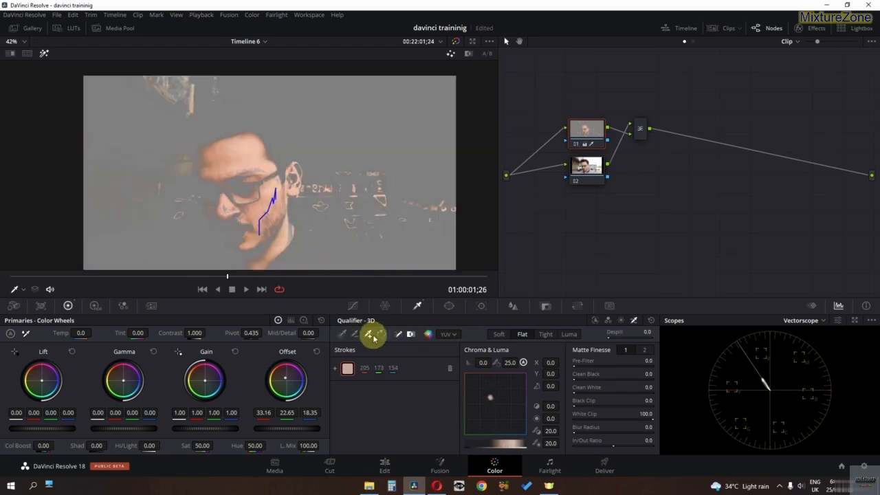
{"action": "mouse_move", "coordinate": [239, 160]}
{"action": "left_mouse_down"}
{"action": "mouse_move", "coordinate": [259, 168]}
{"action": "mouse_move", "coordinate": [242, 173]}
{"action": "mouse_move", "coordinate": [251, 181]}
{"action": "mouse_move", "coordinate": [245, 215]}
{"action": "mouse_move", "coordinate": [221, 227]}
{"action": "mouse_move", "coordinate": [227, 238]}
{"action": "mouse_move", "coordinate": [239, 233]}
{"action": "left_mouse_up"}
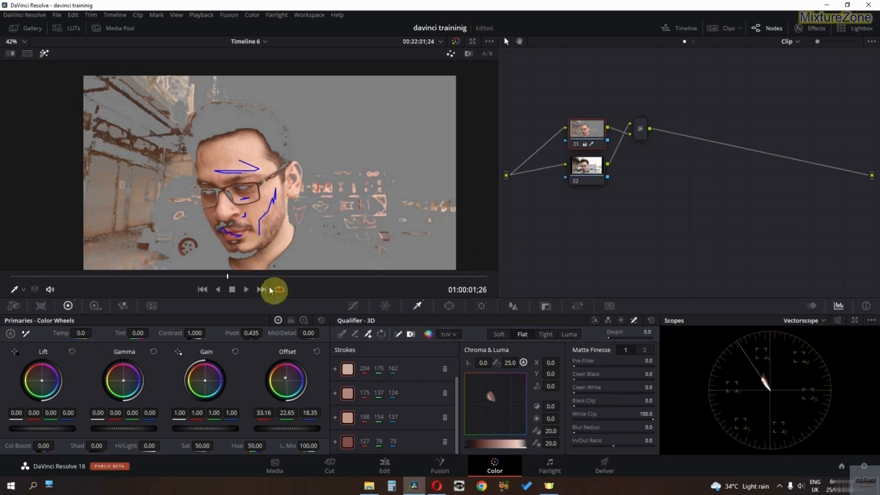
- Turn off the highlight, switch to the custom Curves, and play the clip to check the skin correction
{"action": "left_click", "coordinate": [46, 54]}
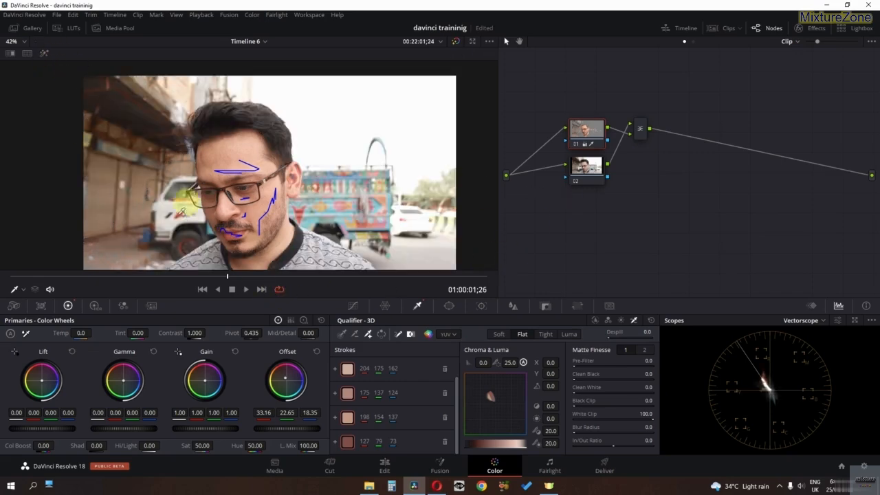
{"action": "left_click", "coordinate": [352, 305]}
{"action": "scroll", "coordinate": [236, 144], "scroll_direction": "down", "scroll_amount": 1}
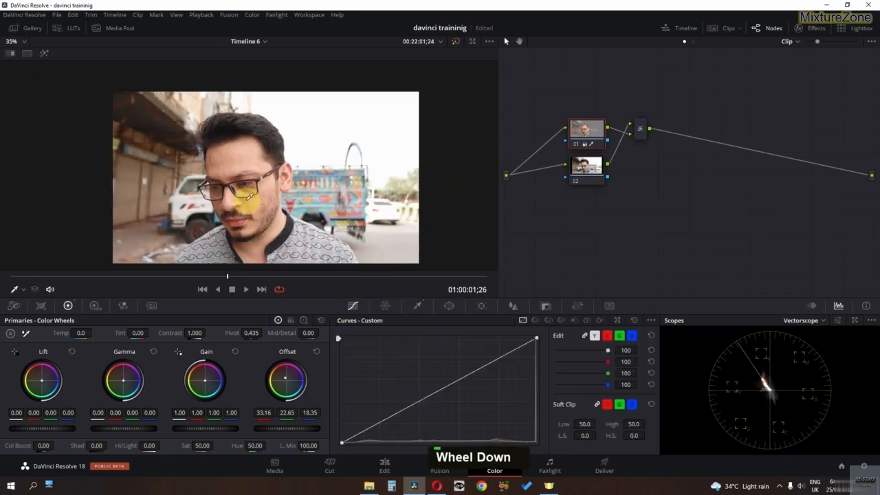
{"action": "key", "text": "space"}
{"action": "key", "text": "space"}
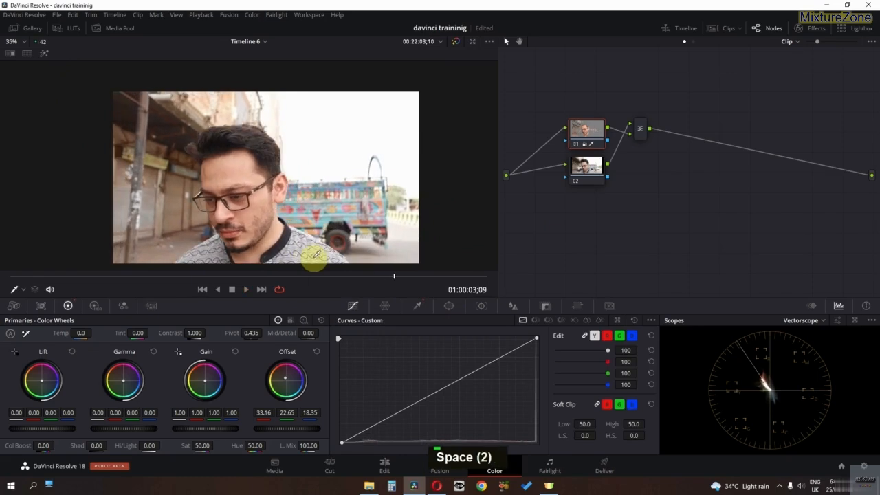
- Toggle node 01 off and on repeatedly to compare the skin before and after the correction
{"action": "key", "text": "ctrl+d"}
{"action": "key", "text": "ctrl+d"}
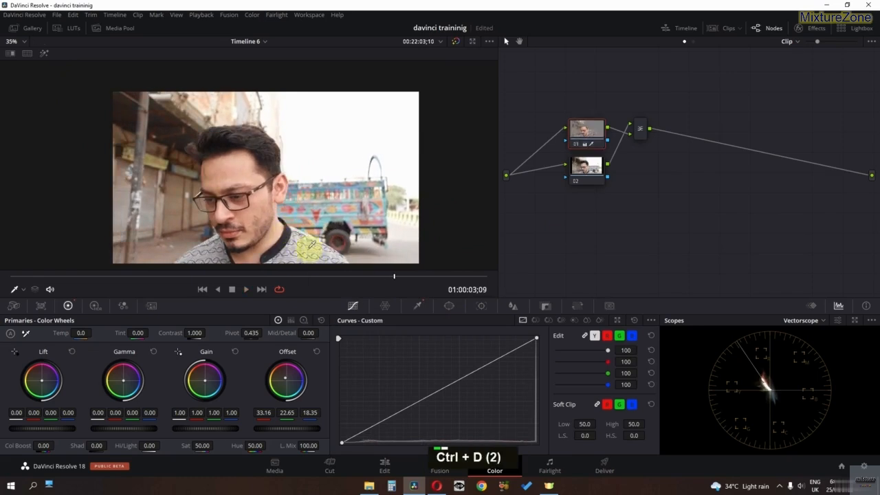
{"action": "key", "text": "ctrl+d"}
{"action": "key", "text": "ctrl+d"}
- Cycle the scope display through Histogram and CIE Chromaticity, and set it to Parade
{"action": "left_click", "coordinate": [798, 320]}
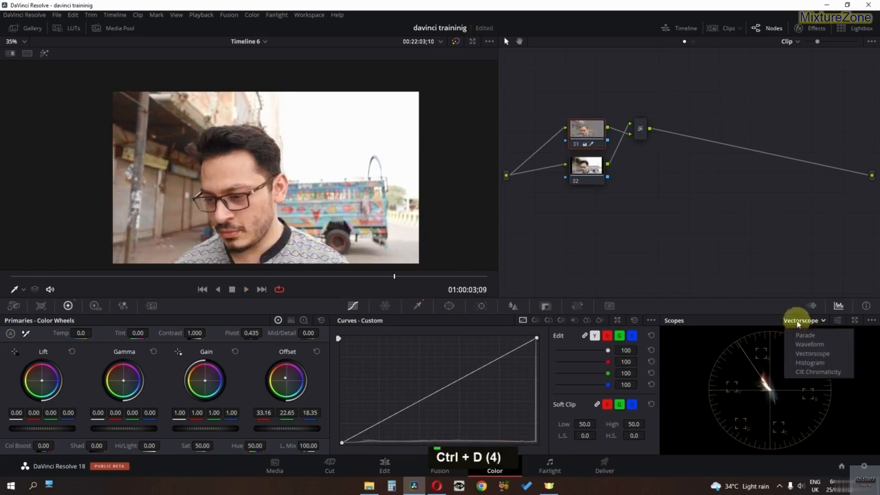
{"action": "left_click", "coordinate": [809, 322]}
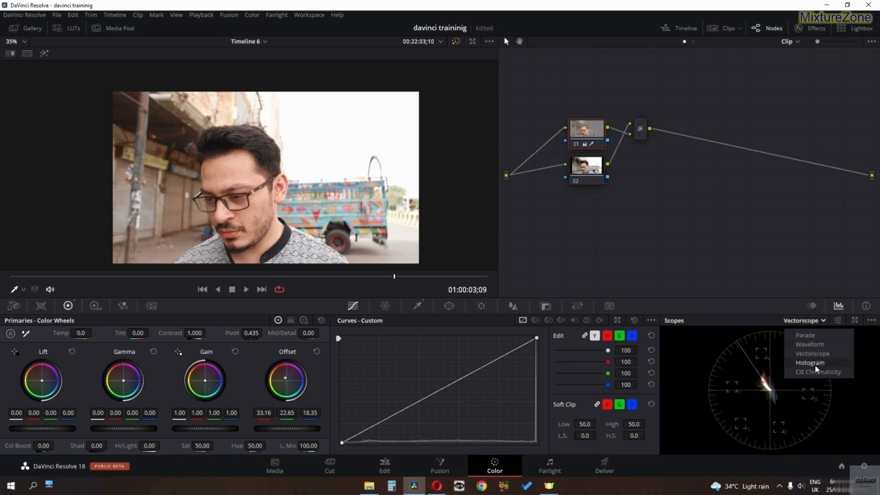
{"action": "left_click", "coordinate": [816, 363]}
{"action": "left_click", "coordinate": [811, 321]}
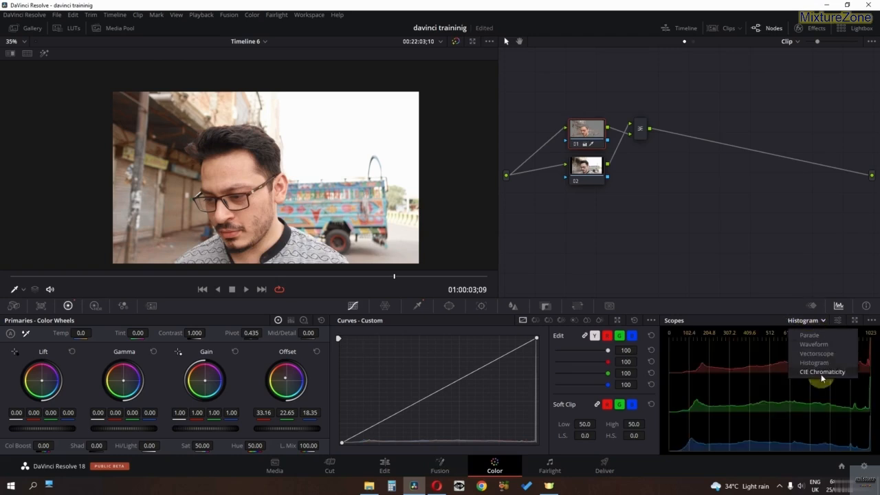
{"action": "left_click", "coordinate": [821, 372]}
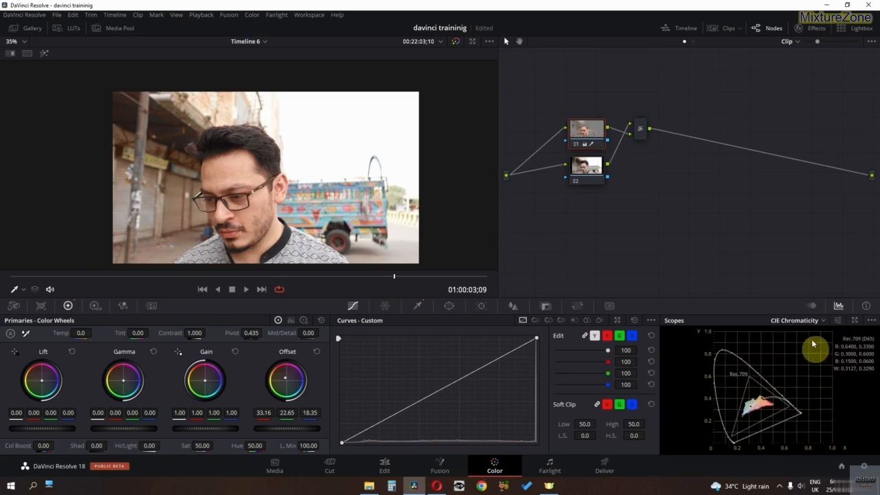
{"action": "left_click", "coordinate": [811, 323]}
{"action": "left_click", "coordinate": [810, 335]}
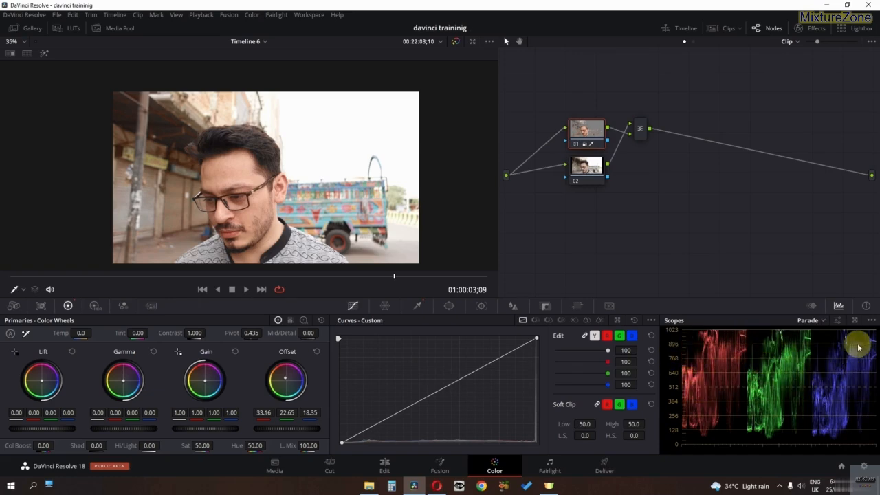
- Expand the scopes into a floating window, compare its two-up, single and four-up layouts, and close it
{"action": "left_click", "coordinate": [853, 321]}
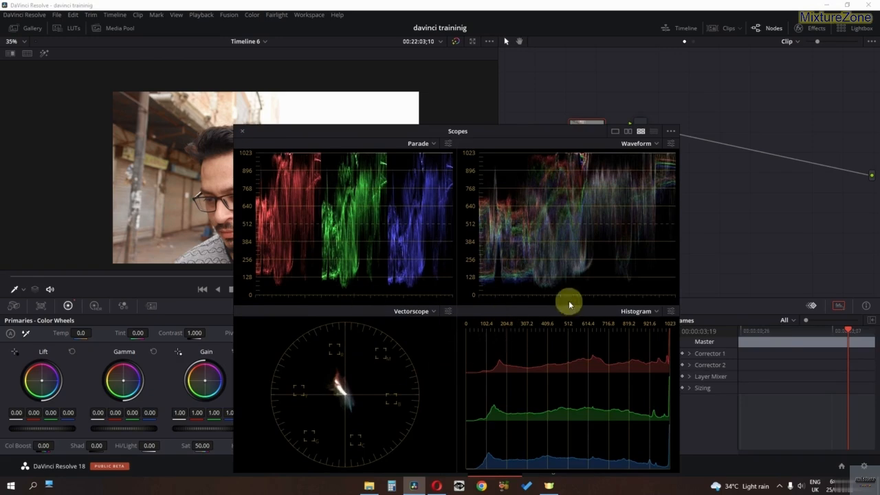
{"action": "left_click", "coordinate": [628, 132]}
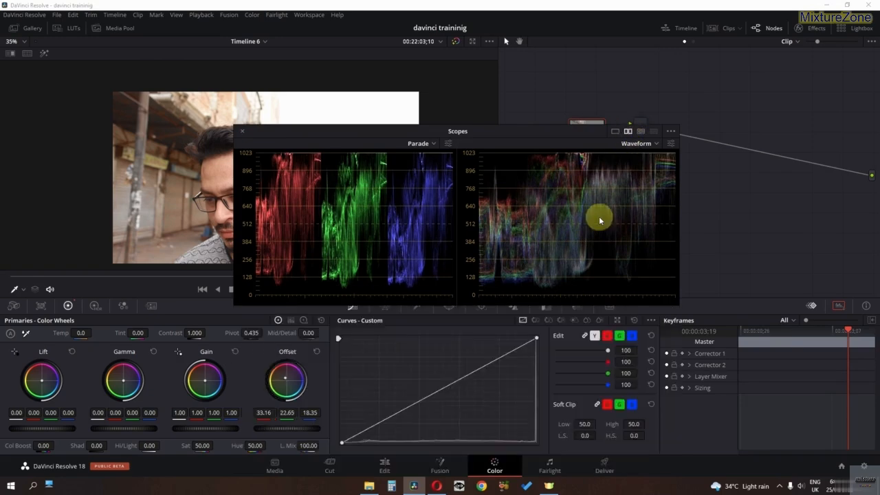
{"action": "left_click", "coordinate": [615, 131]}
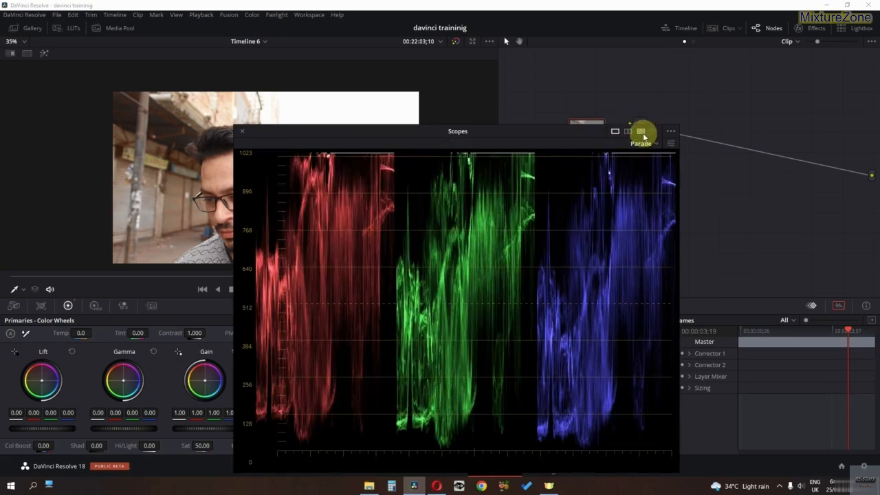
{"action": "left_click", "coordinate": [641, 132]}
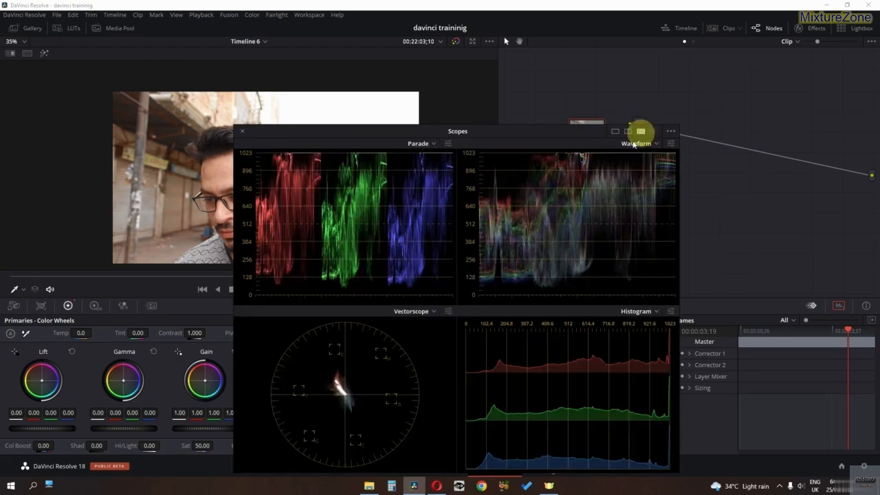
{"action": "left_click", "coordinate": [242, 131]}
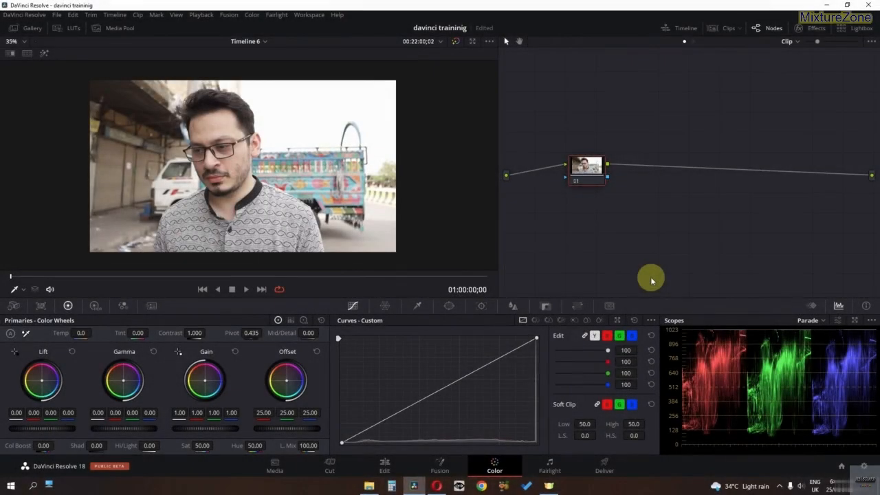
- Show the keyframes and examine the list of parameters under Corrector 1, collapsing it when finished
{"action": "left_click", "coordinate": [811, 307]}
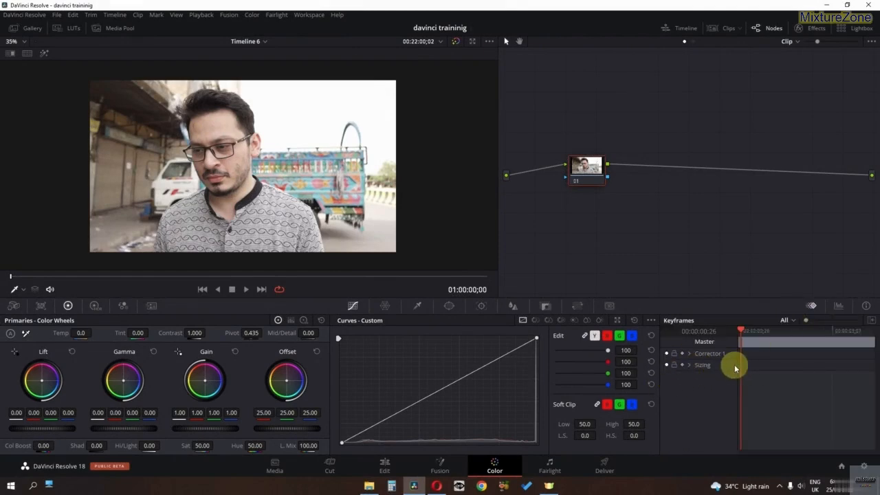
{"action": "left_click", "coordinate": [689, 357]}
{"action": "scroll", "coordinate": [687, 358], "scroll_direction": "down", "scroll_amount": 5}
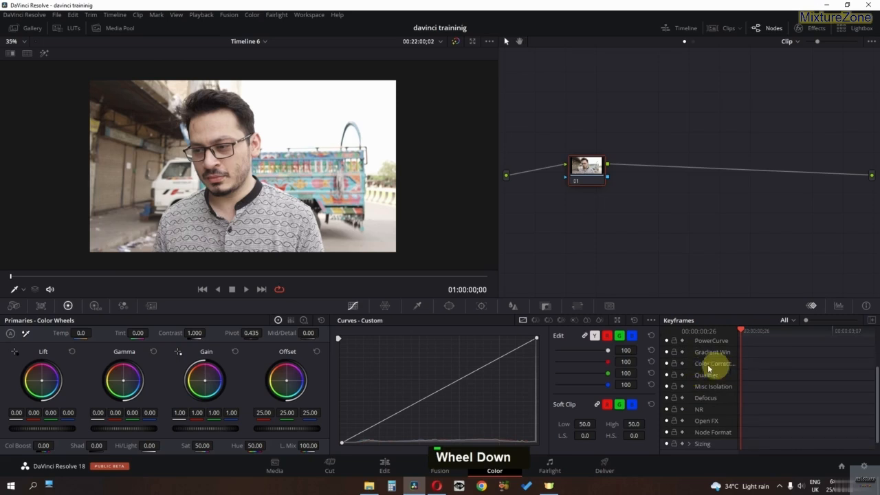
{"action": "scroll", "coordinate": [706, 358], "scroll_direction": "up", "scroll_amount": 1}
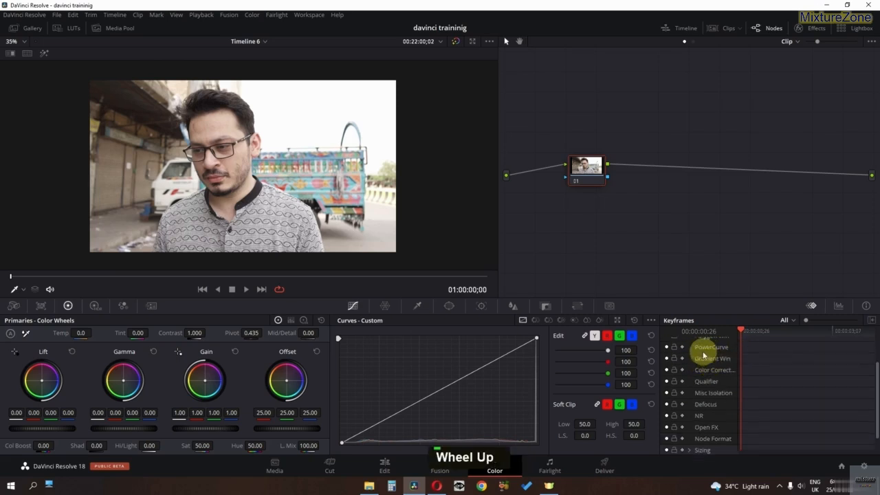
{"action": "scroll", "coordinate": [708, 364], "scroll_direction": "up", "scroll_amount": 4}
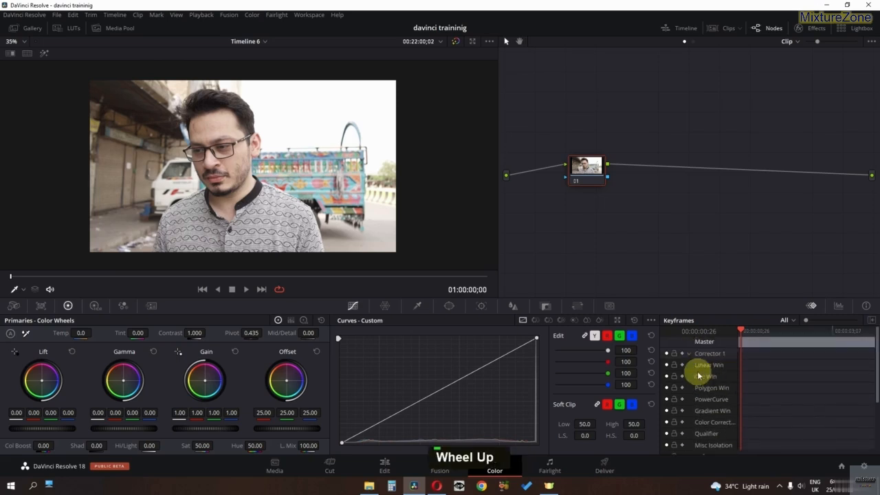
{"action": "left_click", "coordinate": [690, 355]}
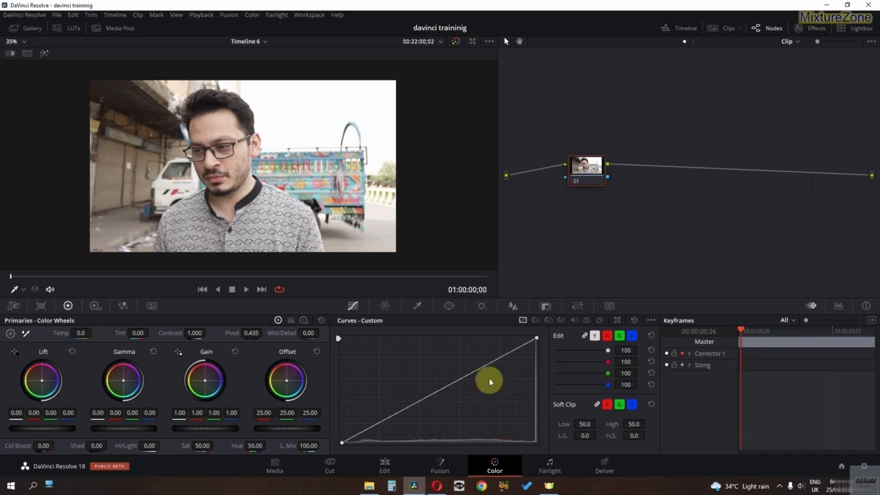
- Keyframe the custom curve on Corrector 1, lowering the highlights at the first frame, and raising them with a lowered red curve at 00:00:02:20
{"action": "left_click_drag", "start_coordinate": [492, 365], "coordinate": [497, 374]}
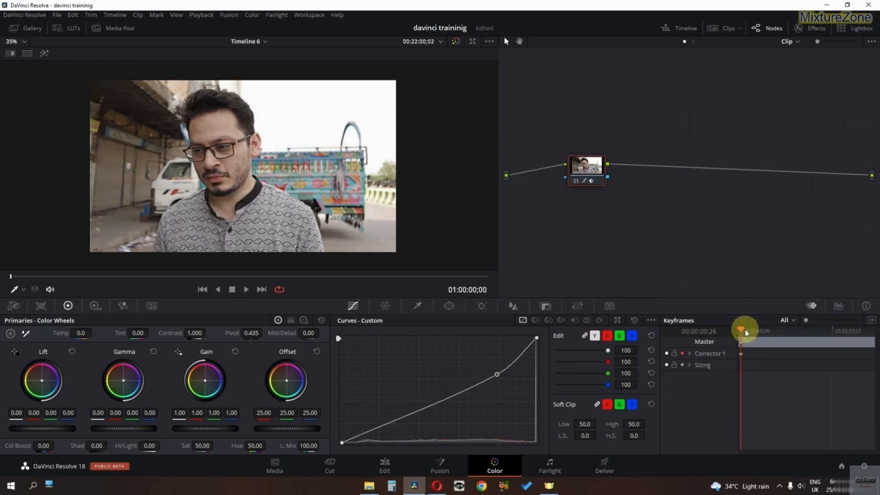
{"action": "left_click_drag", "start_coordinate": [741, 330], "coordinate": [812, 337]}
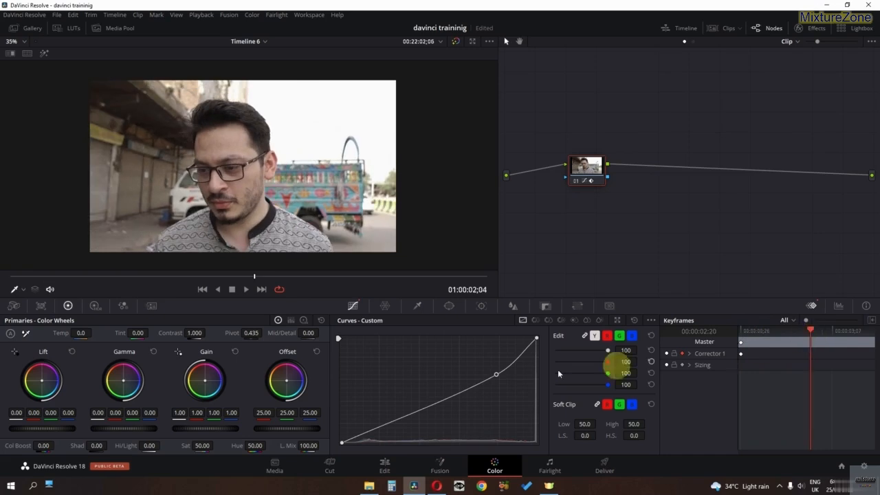
{"action": "left_click_drag", "start_coordinate": [496, 372], "coordinate": [482, 352]}
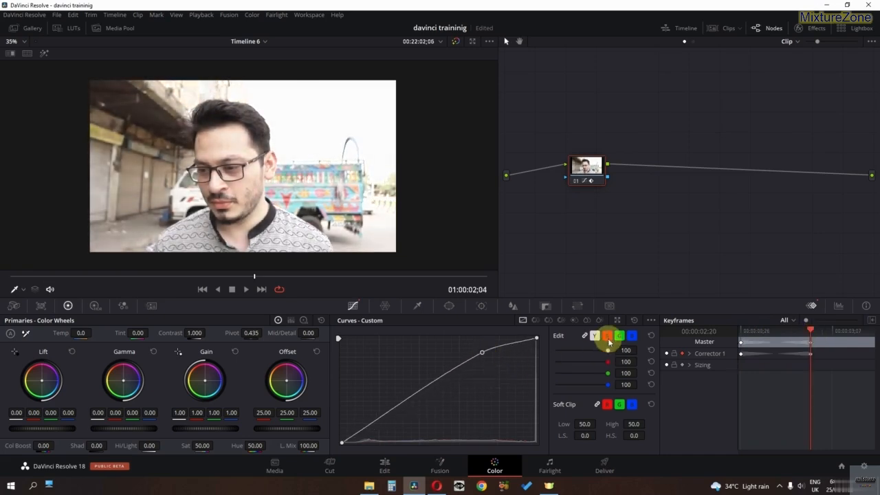
{"action": "left_click", "coordinate": [607, 338]}
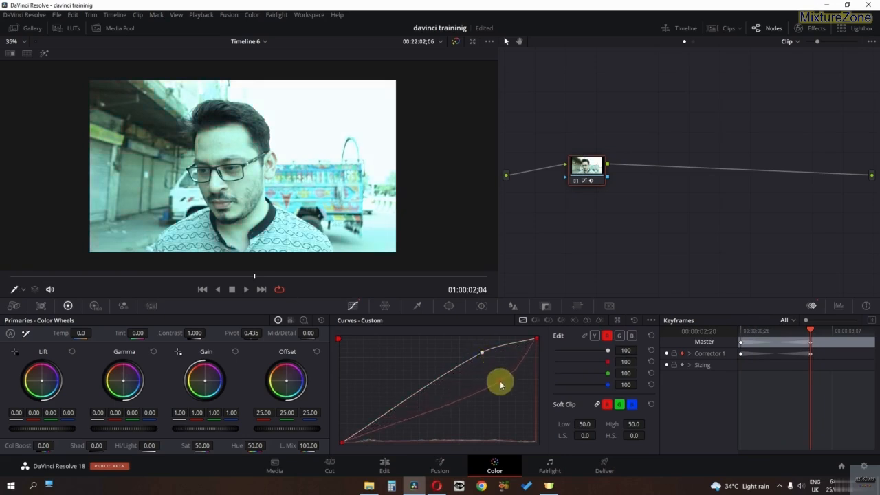
{"action": "left_click_drag", "start_coordinate": [499, 382], "coordinate": [501, 384]}
- Play the clip twice from its first frame to check the keyframed curve transition, and return to the start
{"action": "left_click_drag", "start_coordinate": [809, 334], "coordinate": [669, 334]}
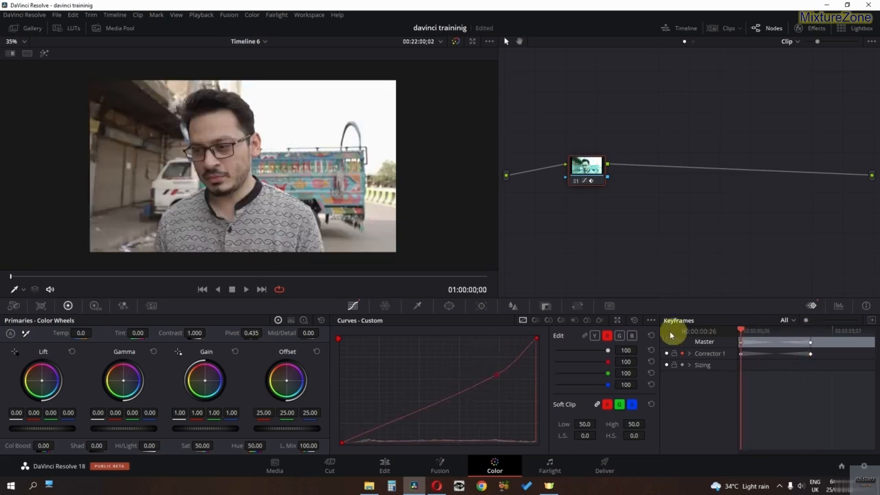
{"action": "key", "text": "space"}
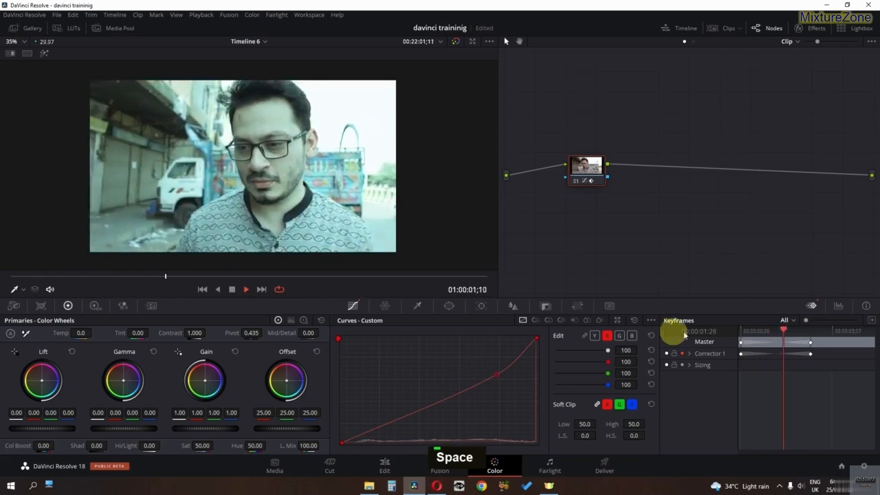
{"action": "key", "text": "space"}
{"action": "left_click_drag", "start_coordinate": [824, 337], "coordinate": [701, 334]}
{"action": "key", "text": "space"}
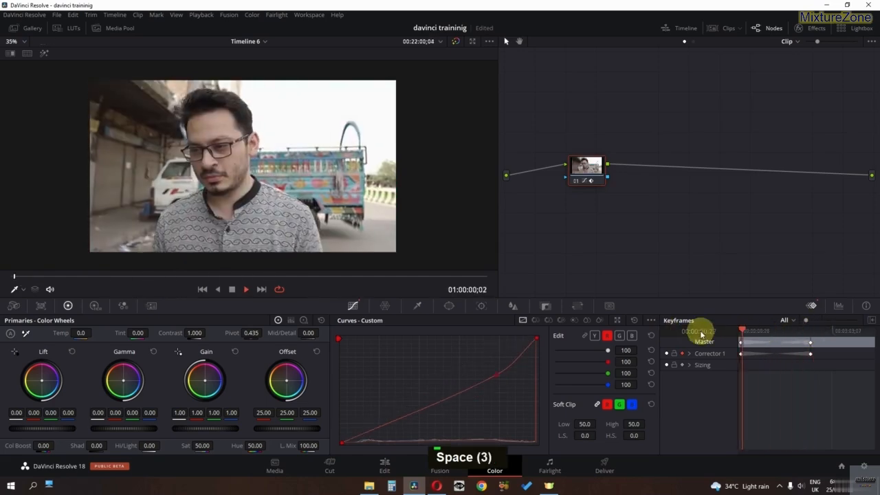
{"action": "key", "text": "space"}
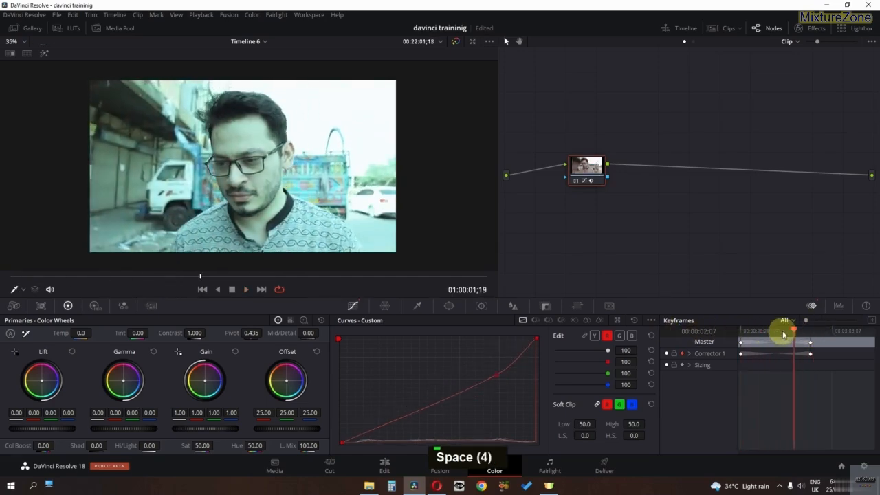
{"action": "left_click", "coordinate": [701, 334]}
- Keyframe the Color Warper, nudging its centre point at the first frame and pulling it to yellow (Hue 0.93, Sat 1.10) at 00:00:03:00
{"action": "left_click", "coordinate": [384, 306]}
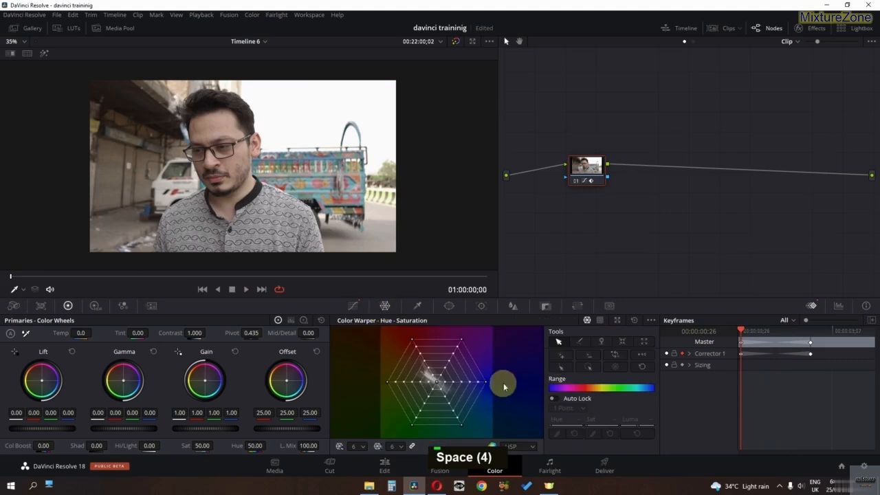
{"action": "left_click_drag", "start_coordinate": [438, 384], "coordinate": [443, 380]}
{"action": "left_click_drag", "start_coordinate": [745, 328], "coordinate": [824, 340]}
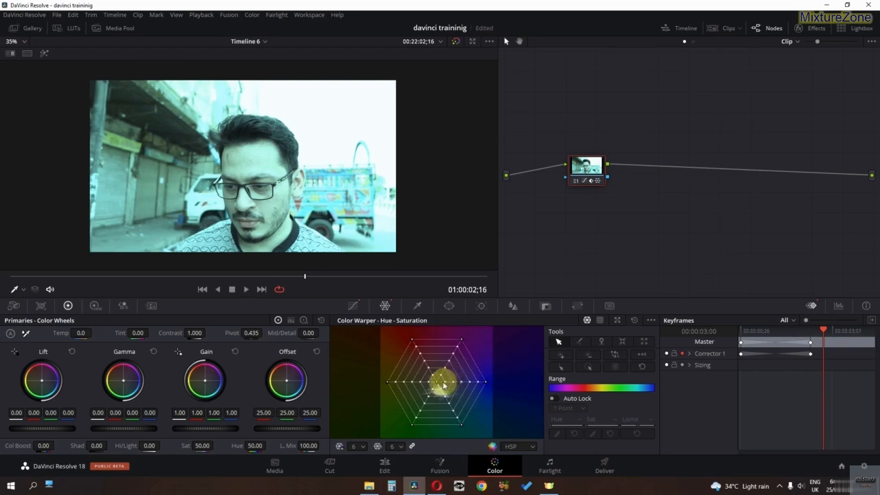
{"action": "left_click_drag", "start_coordinate": [438, 385], "coordinate": [400, 357]}
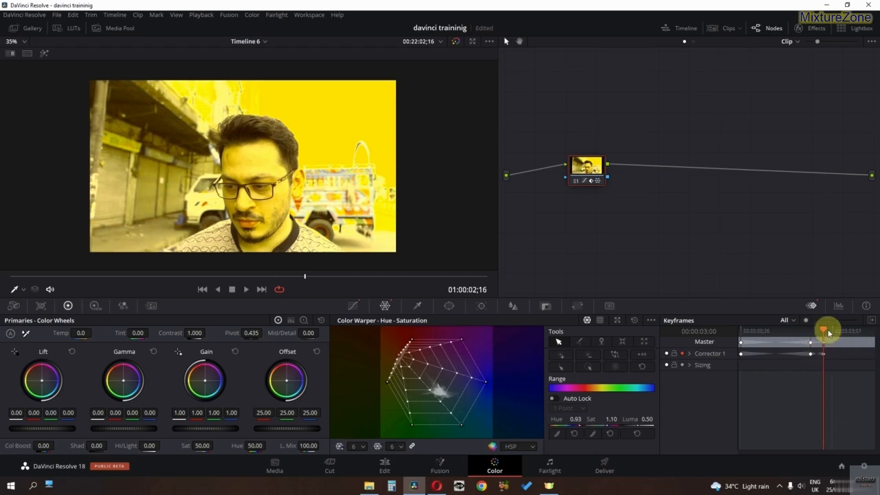
- Play the clip from the first frame to check the shift to the yellow Color Warper look
{"action": "left_click_drag", "start_coordinate": [828, 333], "coordinate": [696, 327]}
{"action": "key", "text": "space"}
{"action": "key", "text": "space"}
{"action": "key", "text": "space"}
{"action": "key", "text": "space"}
{"action": "key", "text": "space"}
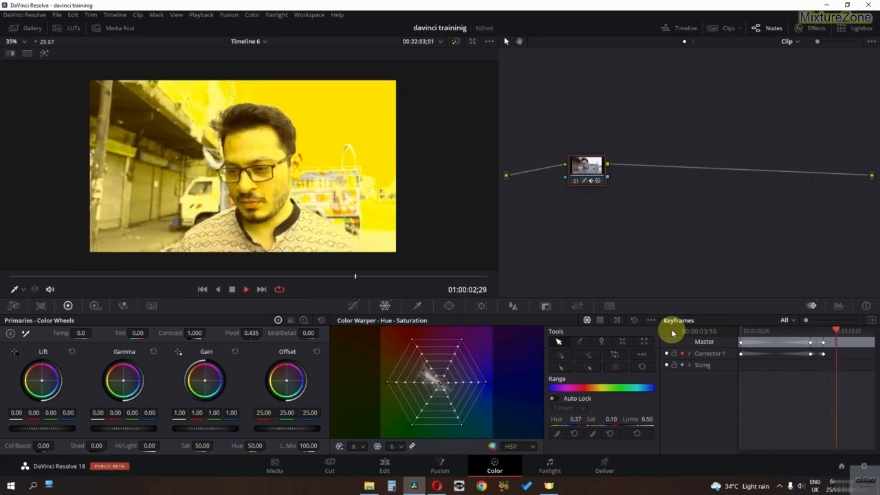
{"action": "key", "text": "space"}
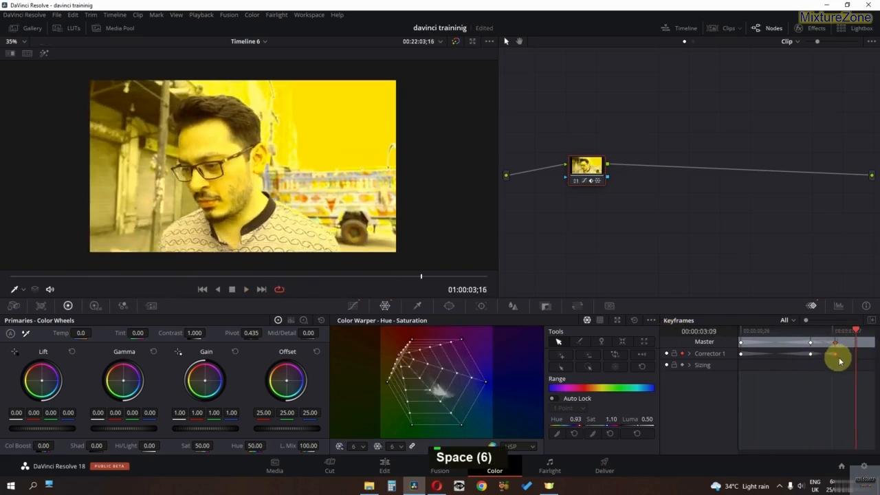
- Move the last Corrector 1 keyframe toward the clip's end and replay the transition
{"action": "left_click_drag", "start_coordinate": [866, 337], "coordinate": [795, 334]}
{"action": "key", "text": "space"}
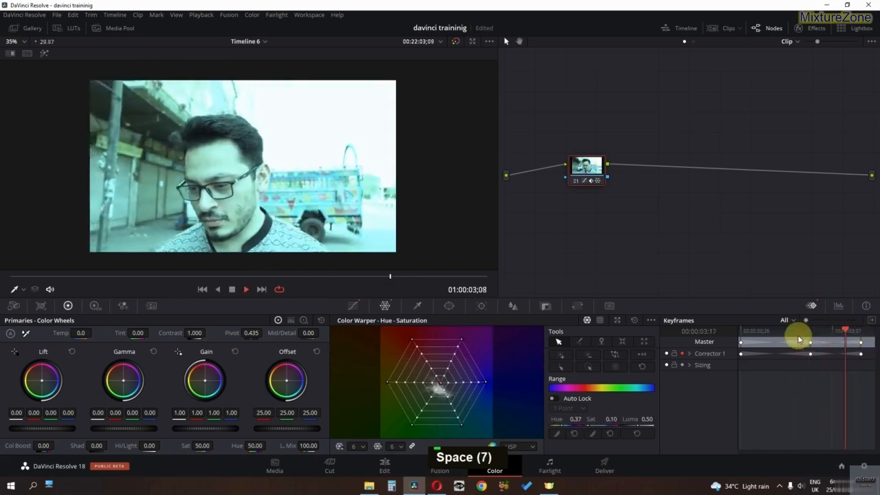
{"action": "key", "text": "space"}
{"action": "key", "text": "space"}
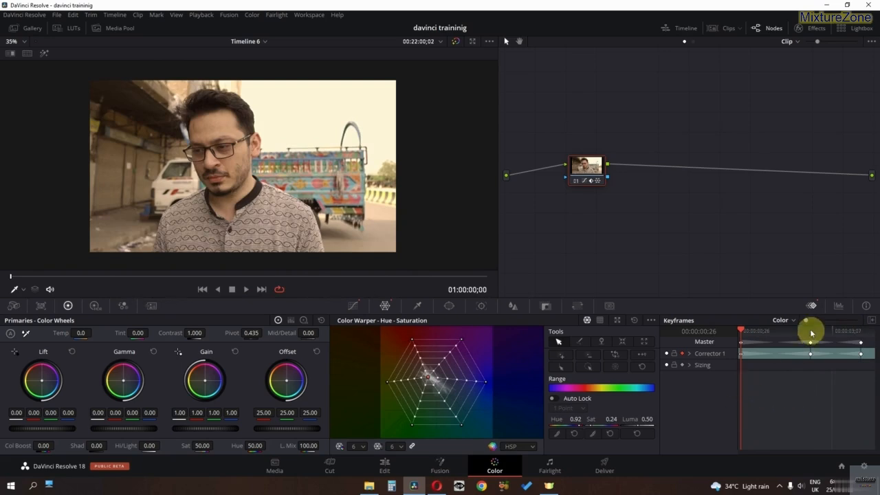
- Set the keyframe mode to Sizing, expand the Sizing track, and keyframe an Input Sizing Pan of 9.500 at the first frame
{"action": "left_click", "coordinate": [791, 327]}
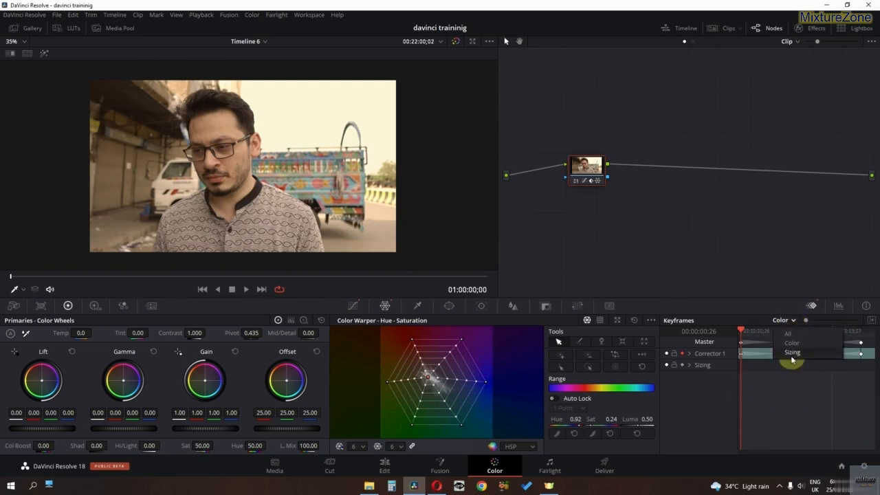
{"action": "left_click", "coordinate": [791, 354]}
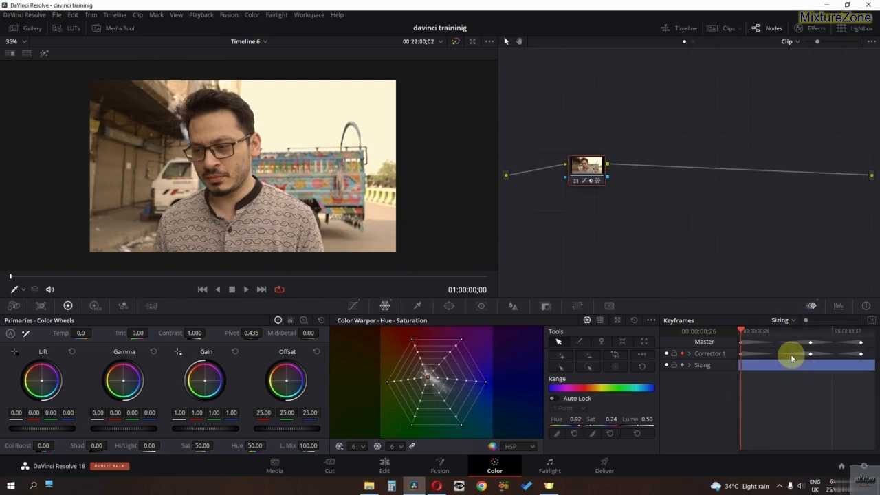
{"action": "left_click", "coordinate": [576, 306]}
{"action": "left_click", "coordinate": [689, 365]}
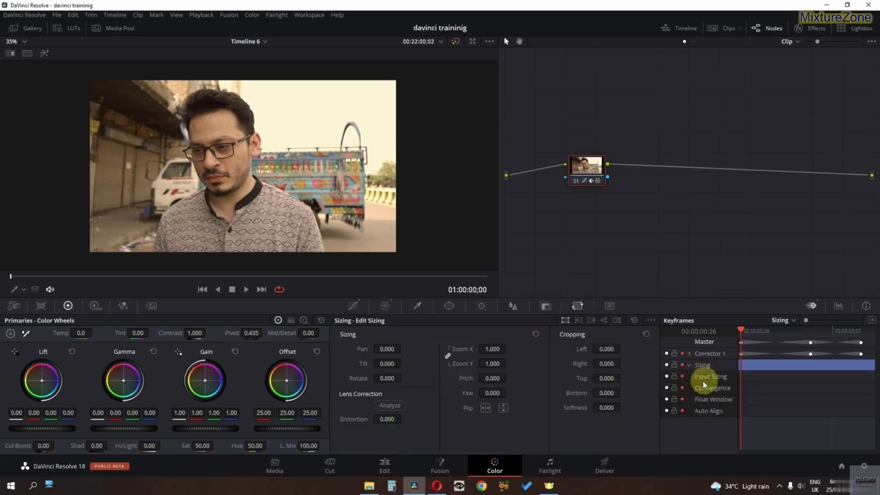
{"action": "left_click", "coordinate": [578, 320]}
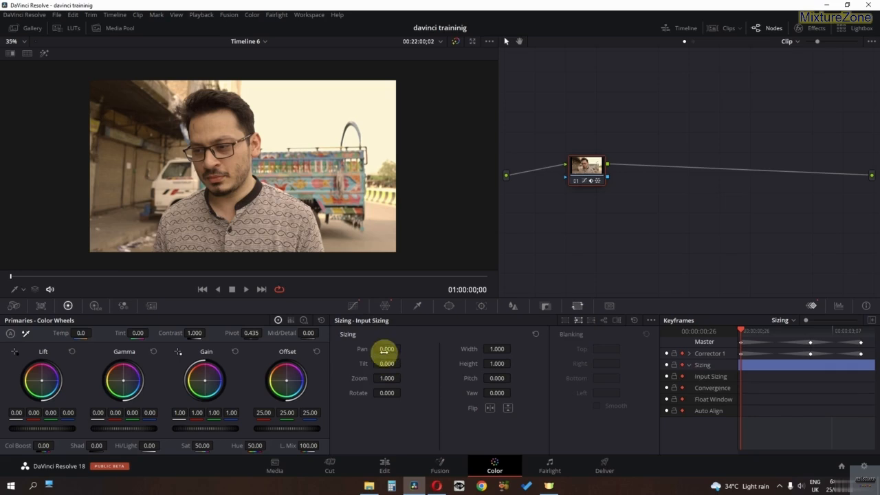
{"action": "left_click_drag", "start_coordinate": [385, 349], "coordinate": [393, 349]}
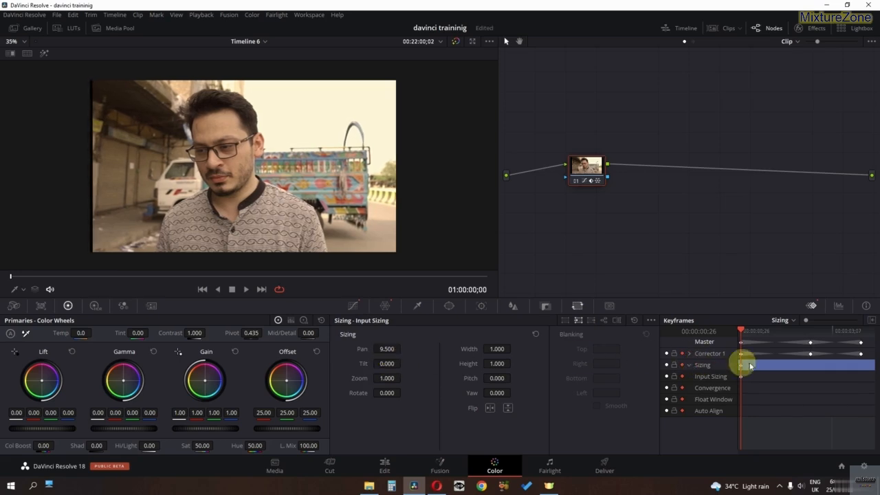
- Keyframe an Input Sizing Zoom of 1.482 at 00:00:03:29 and play the clip from the first frame to check it
{"action": "left_click_drag", "start_coordinate": [736, 334], "coordinate": [861, 334]}
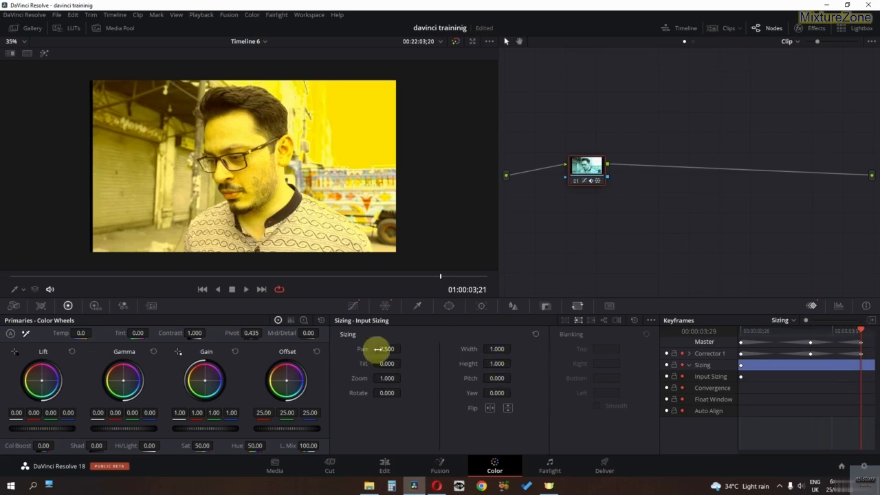
{"action": "left_click_drag", "start_coordinate": [387, 378], "coordinate": [497, 377]}
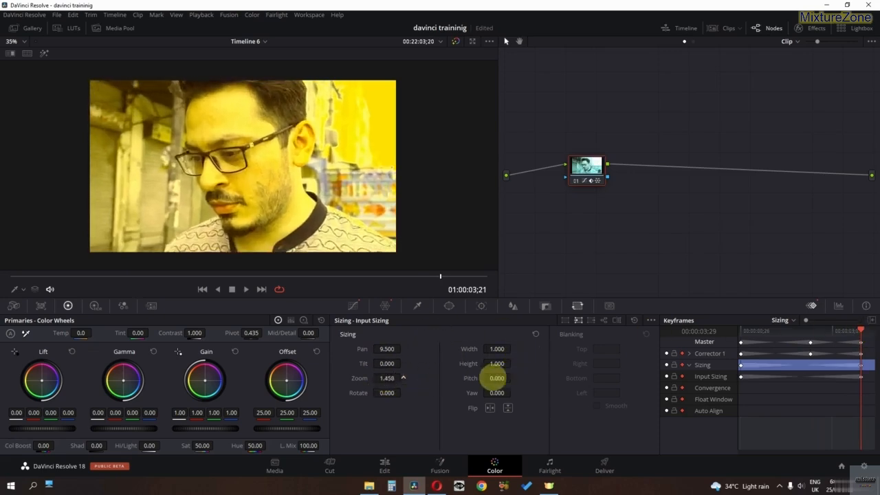
{"action": "left_click_drag", "start_coordinate": [823, 336], "coordinate": [731, 331]}
{"action": "key", "text": "space"}
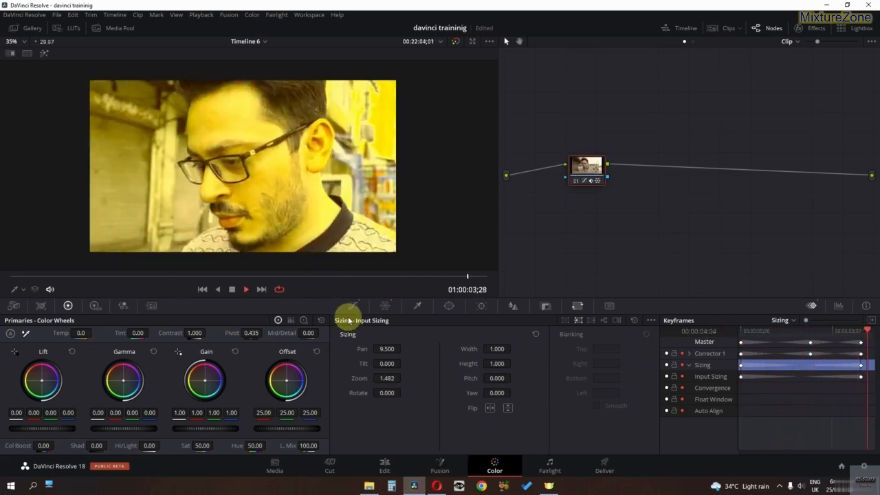
{"action": "key", "text": "space"}
{"action": "key", "text": "space"}
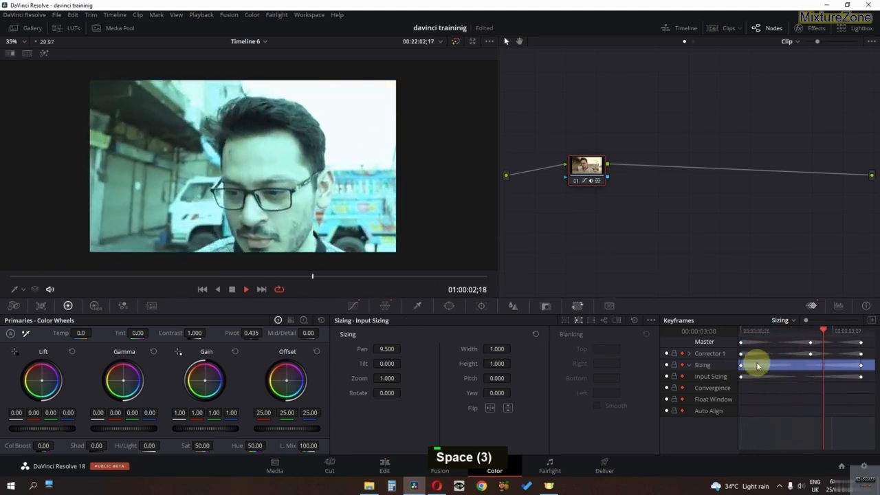
{"action": "key", "text": "space"}
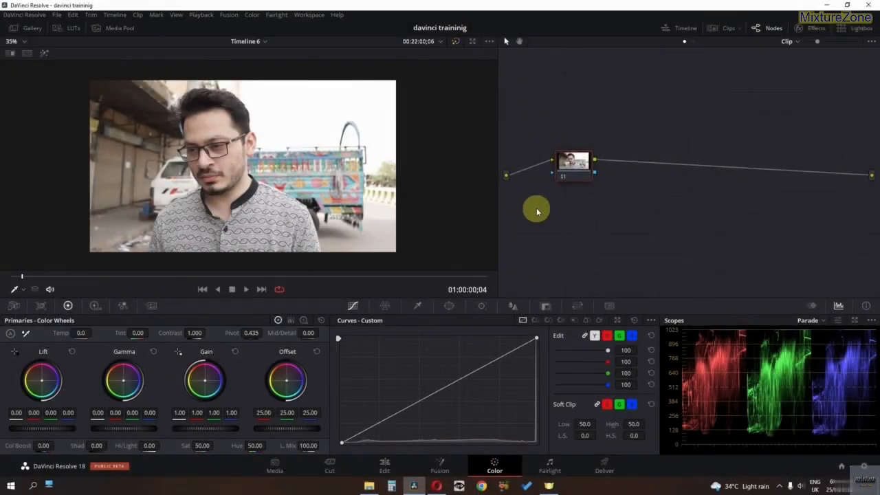
- Replace the clip's node with a new Corrector node wired from the source to the output
{"action": "right_click", "coordinate": [537, 211]}
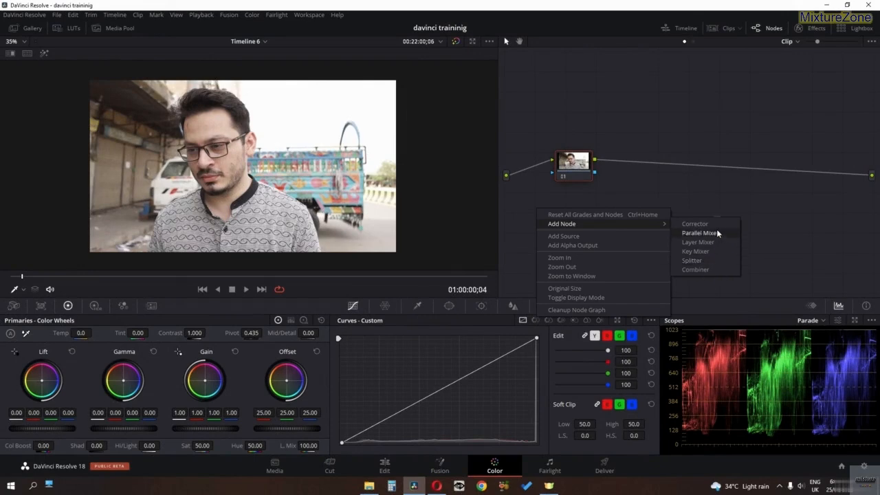
{"action": "left_click", "coordinate": [698, 209]}
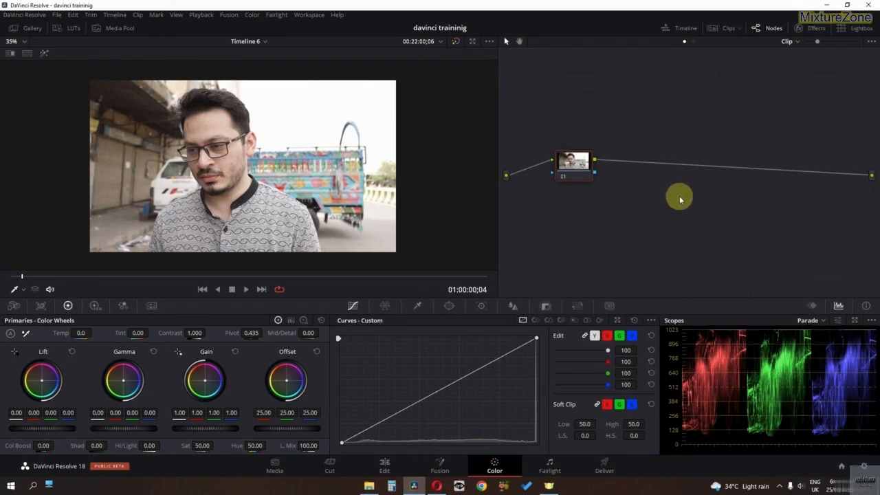
{"action": "left_click", "coordinate": [567, 169]}
{"action": "key", "text": "Delete"}
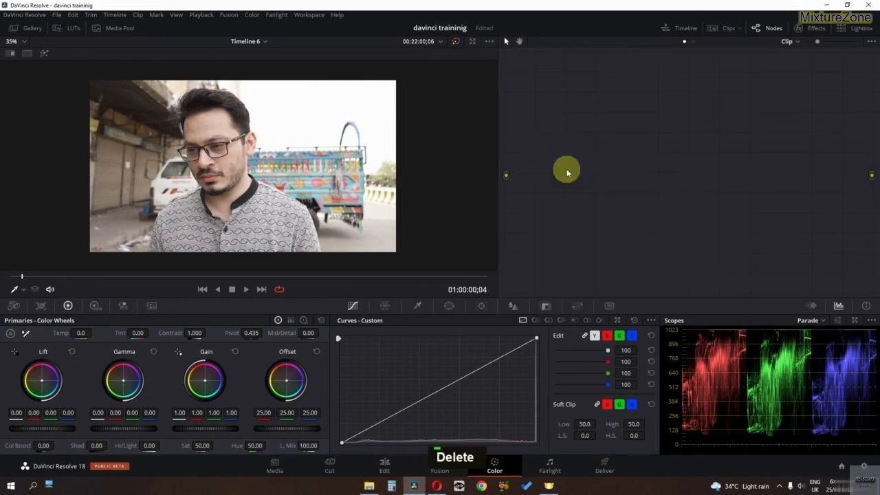
{"action": "right_click", "coordinate": [570, 153]}
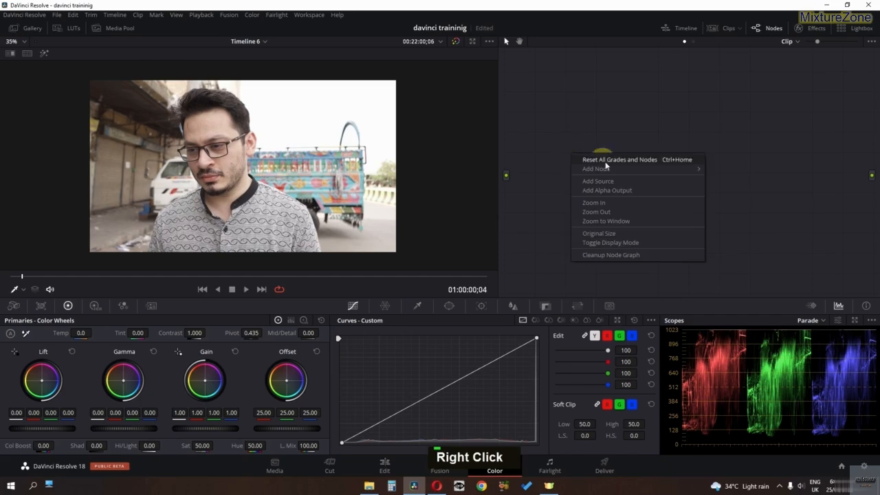
{"action": "mouse_move", "coordinate": [613, 167]}
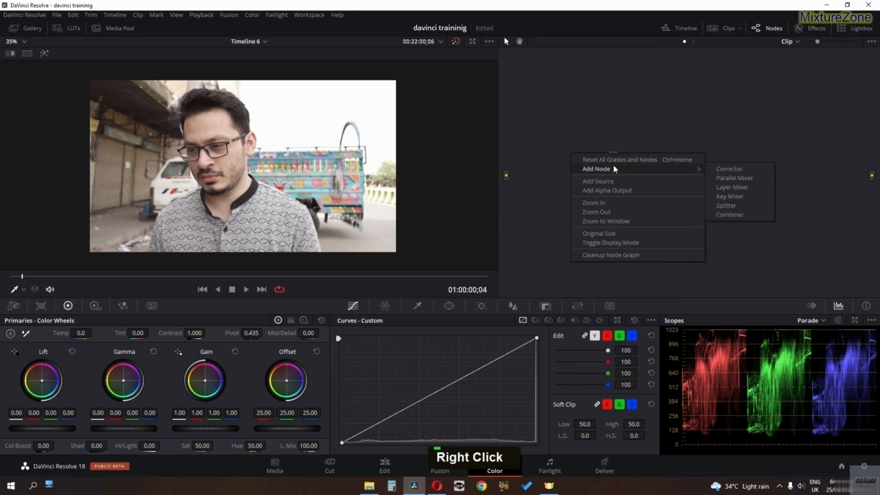
{"action": "left_click", "coordinate": [730, 168]}
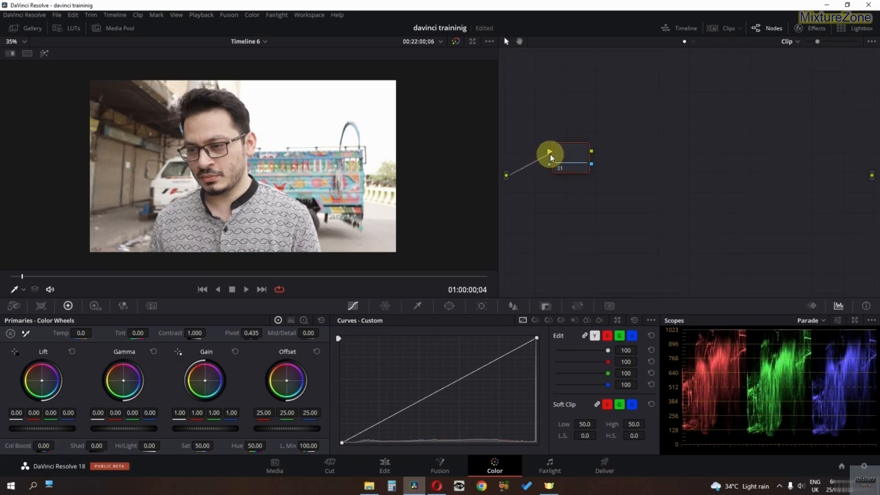
{"action": "left_click_drag", "start_coordinate": [551, 157], "coordinate": [871, 177]}
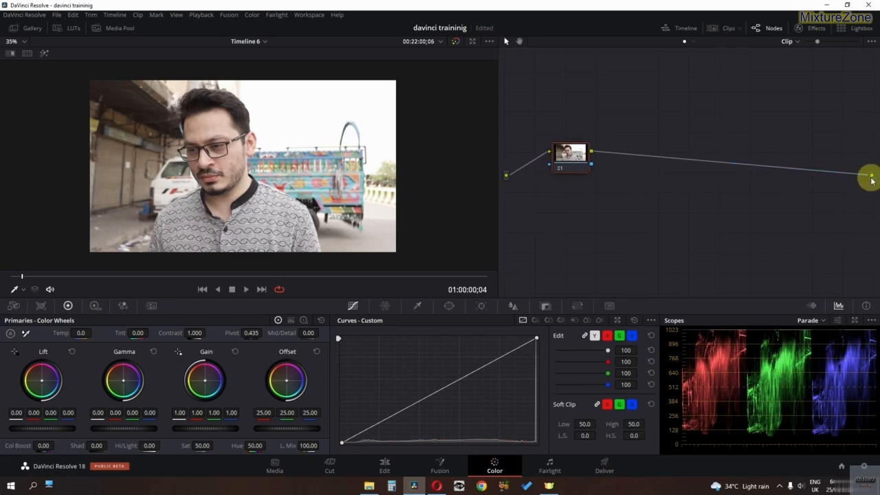
- Add a Parallel Mixer node to the right of node 01 and a second Corrector node below node 01
{"action": "right_click", "coordinate": [581, 203]}
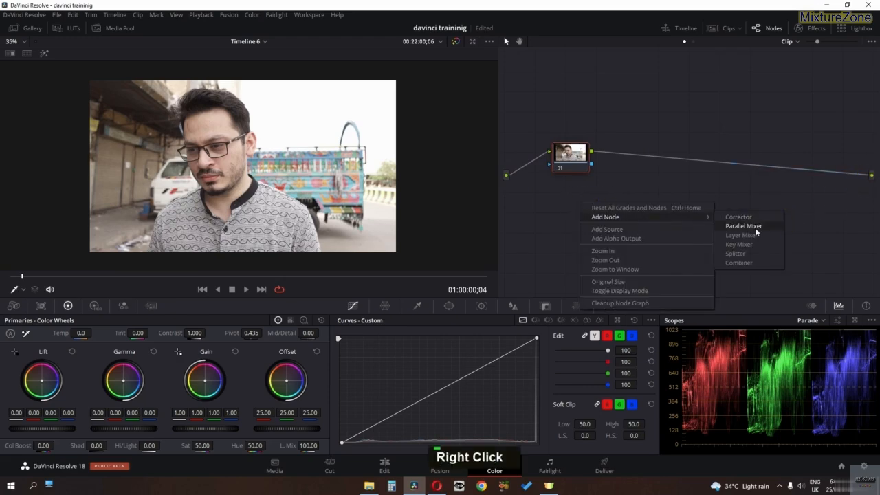
{"action": "left_click", "coordinate": [755, 230]}
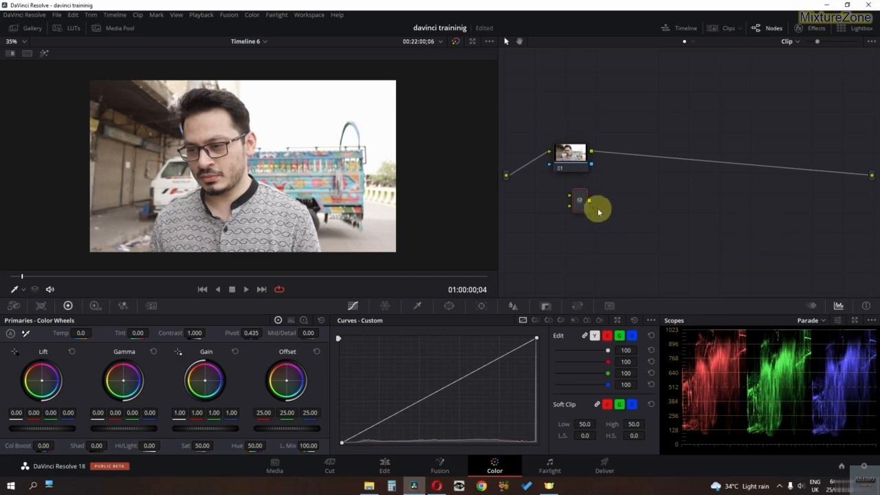
{"action": "left_click_drag", "start_coordinate": [586, 207], "coordinate": [697, 156]}
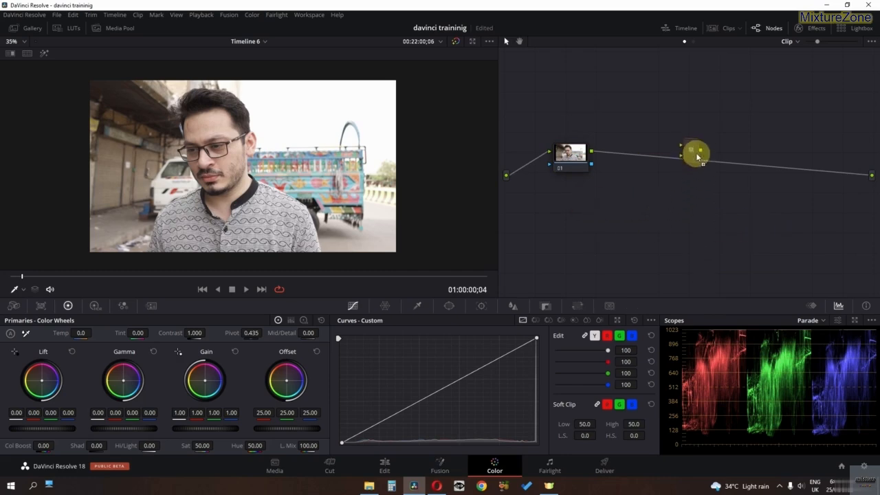
{"action": "right_click", "coordinate": [570, 213]}
{"action": "mouse_move", "coordinate": [612, 227]}
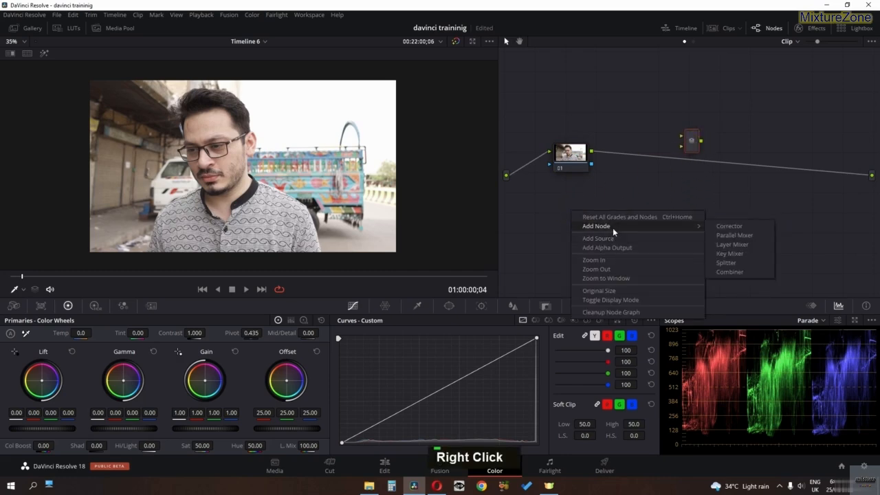
{"action": "left_click", "coordinate": [743, 228]}
- Feed the source into the second Corrector, wire both Correctors into the Parallel Mixer, and connect the mixer to the output
{"action": "left_click_drag", "start_coordinate": [591, 210], "coordinate": [681, 147]}
{"action": "left_click_drag", "start_coordinate": [870, 175], "coordinate": [683, 138]}
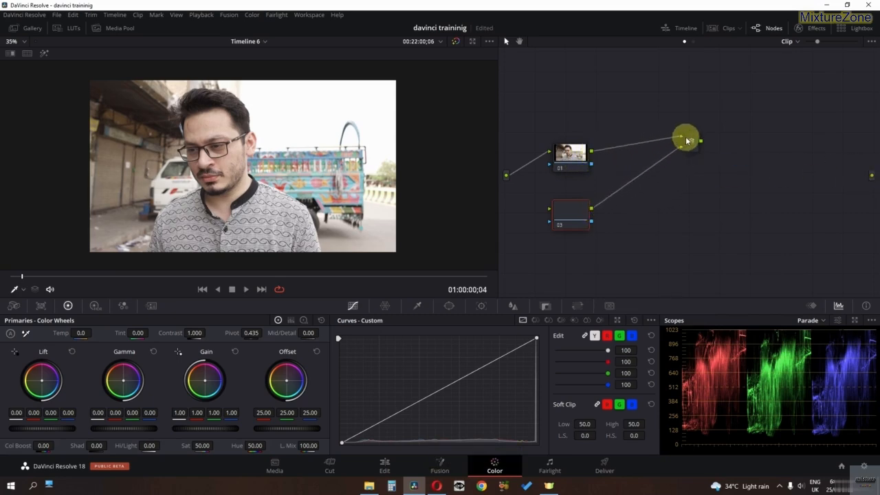
{"action": "left_click_drag", "start_coordinate": [508, 177], "coordinate": [550, 210]}
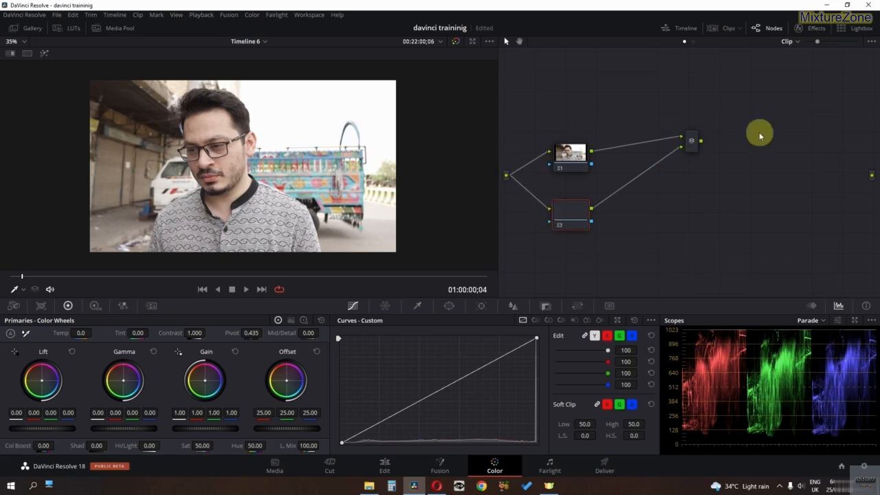
{"action": "left_click_drag", "start_coordinate": [700, 141], "coordinate": [867, 184]}
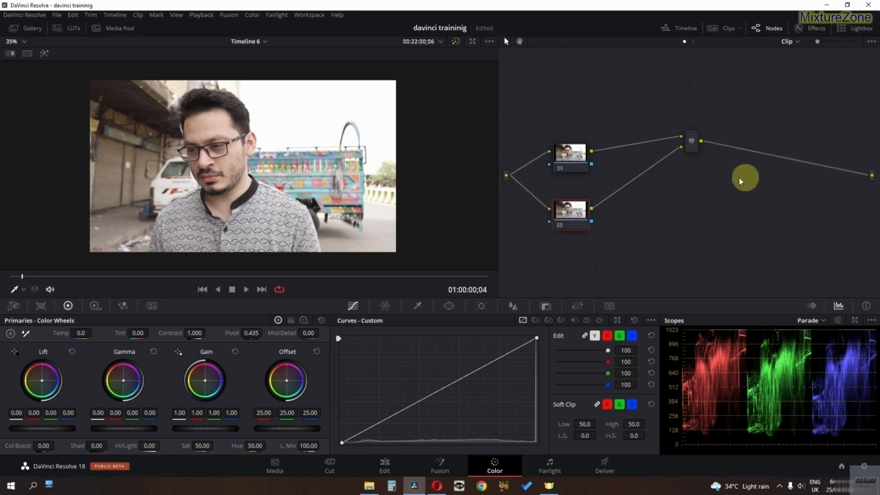
- Rearrange the node graph by raising both Corrector nodes and moving the Parallel Mixer closer to them
{"action": "left_click_drag", "start_coordinate": [570, 152], "coordinate": [572, 132]}
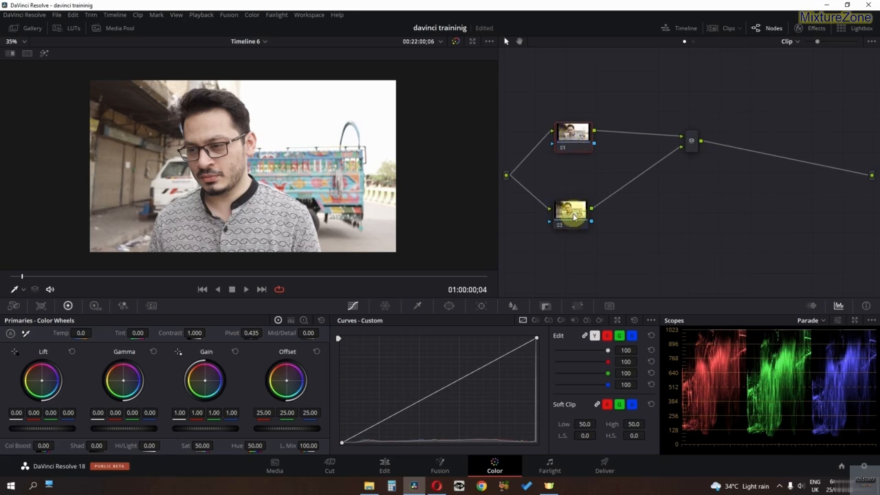
{"action": "left_click_drag", "start_coordinate": [573, 216], "coordinate": [571, 189]}
{"action": "left_click", "coordinate": [692, 148]}
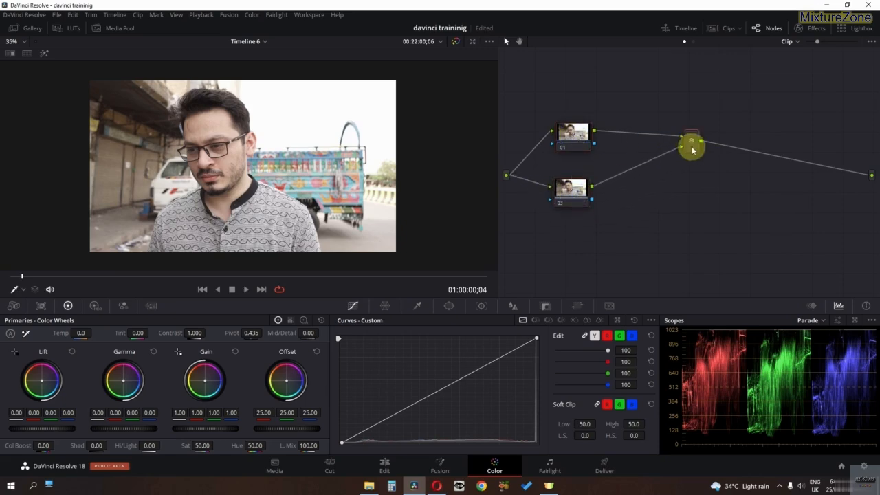
{"action": "left_click_drag", "start_coordinate": [692, 149], "coordinate": [662, 145]}
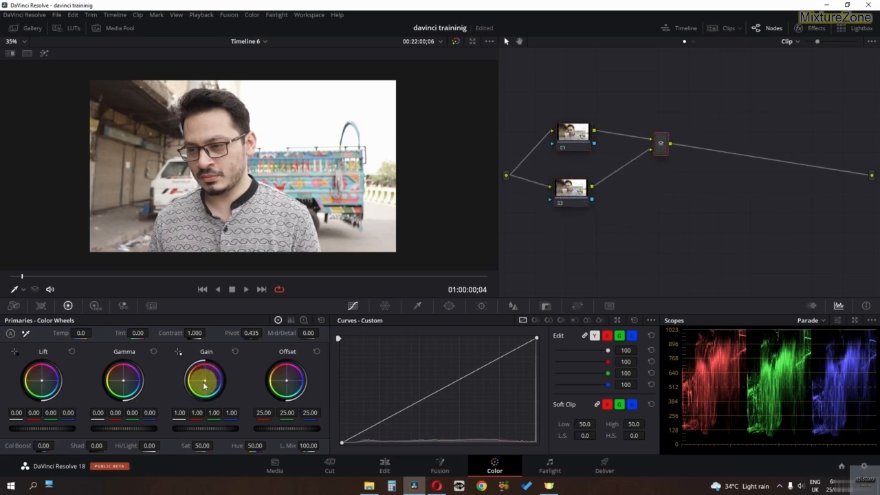
- Tint node 01's Gain orange (1.07, 0.99, 0.87) and the lower Corrector's Gain green (0.88, 1.05, 0.89)
{"action": "left_click", "coordinate": [580, 143]}
{"action": "mouse_move", "coordinate": [196, 384]}
{"action": "left_mouse_down"}
{"action": "mouse_move", "coordinate": [191, 371]}
{"action": "mouse_move", "coordinate": [220, 389]}
{"action": "mouse_move", "coordinate": [213, 395]}
{"action": "mouse_move", "coordinate": [199, 377]}
{"action": "mouse_move", "coordinate": [194, 387]}
{"action": "left_mouse_up"}
{"action": "left_click", "coordinate": [580, 193]}
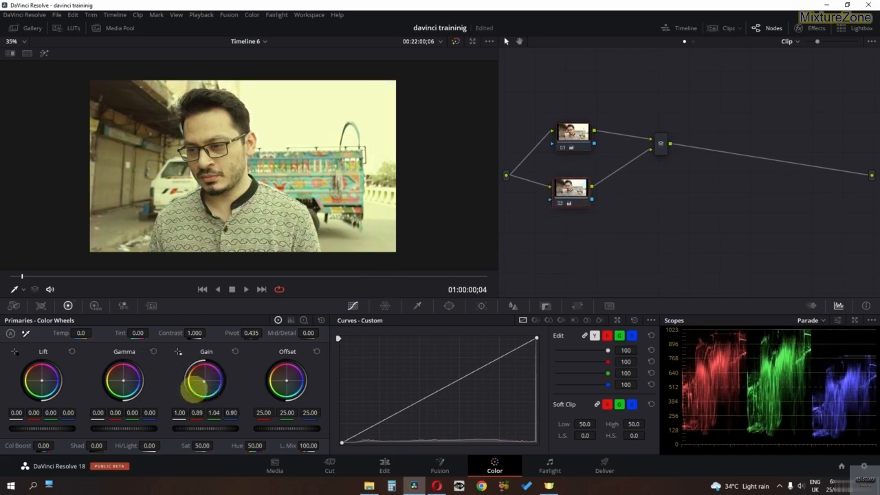
- Delete the Parallel Mixer and the lower Corrector, and reconnect node 01 to the output
{"action": "left_click", "coordinate": [654, 146]}
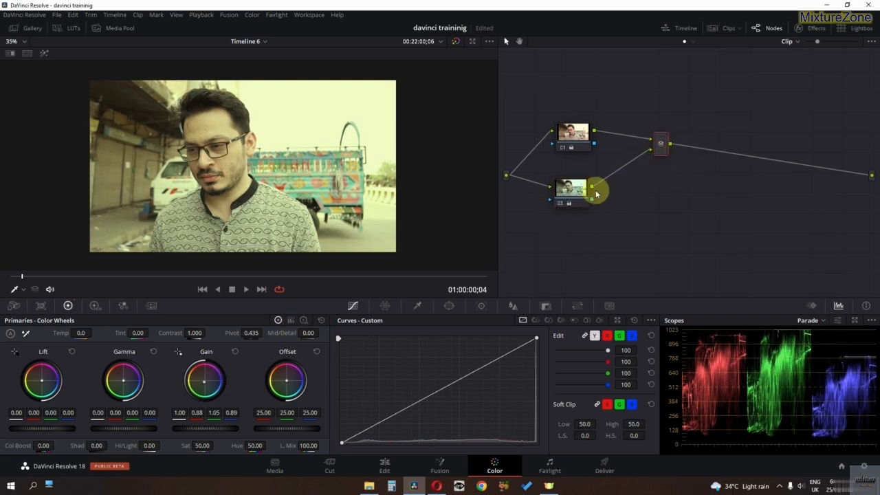
{"action": "key", "text": "Delete"}
{"action": "left_click", "coordinate": [571, 189]}
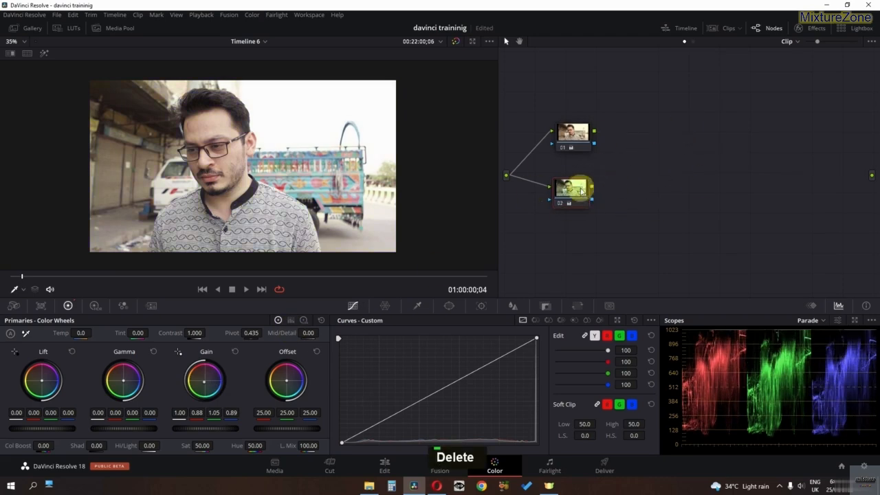
{"action": "key", "text": "Delete"}
{"action": "right_click", "coordinate": [582, 143]}
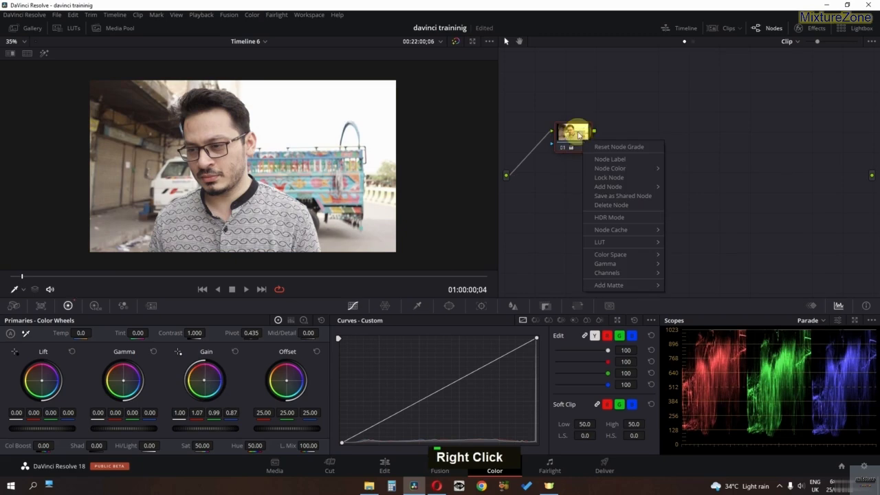
{"action": "left_click_drag", "start_coordinate": [594, 131], "coordinate": [871, 176]}
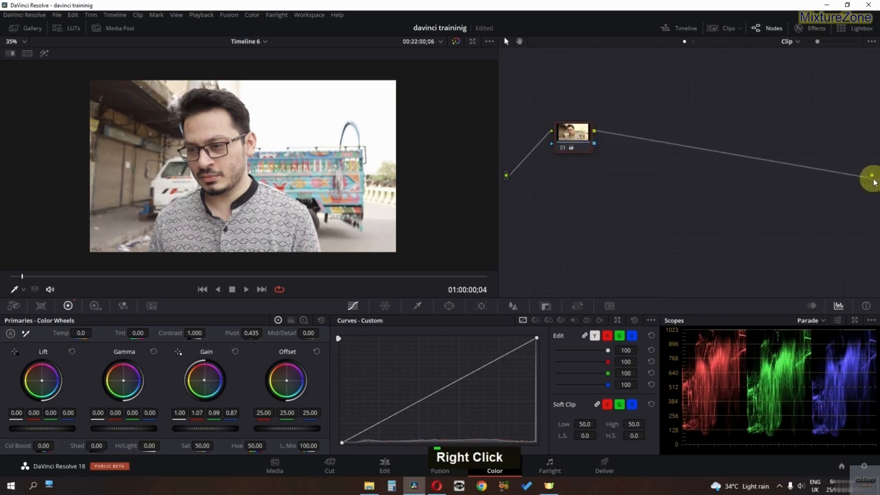
- Add a parallel node directly from node 01 and delete it again
{"action": "right_click", "coordinate": [574, 138]}
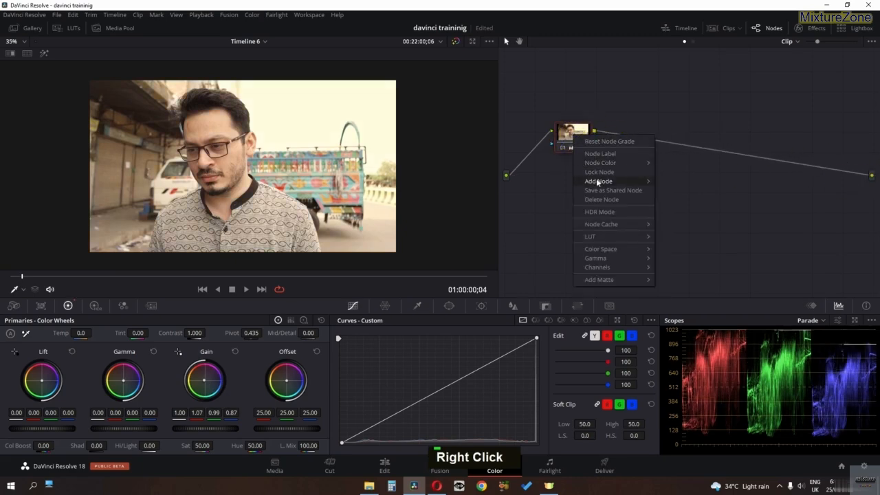
{"action": "mouse_move", "coordinate": [597, 181]}
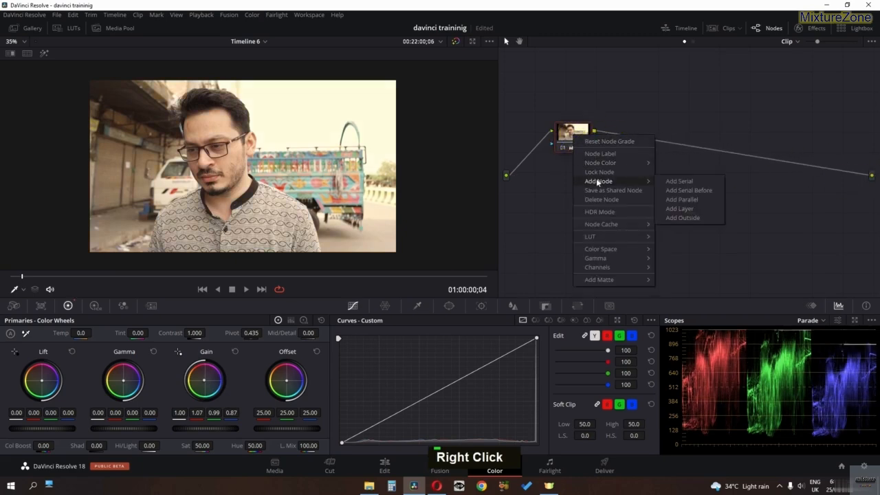
{"action": "left_click", "coordinate": [691, 198]}
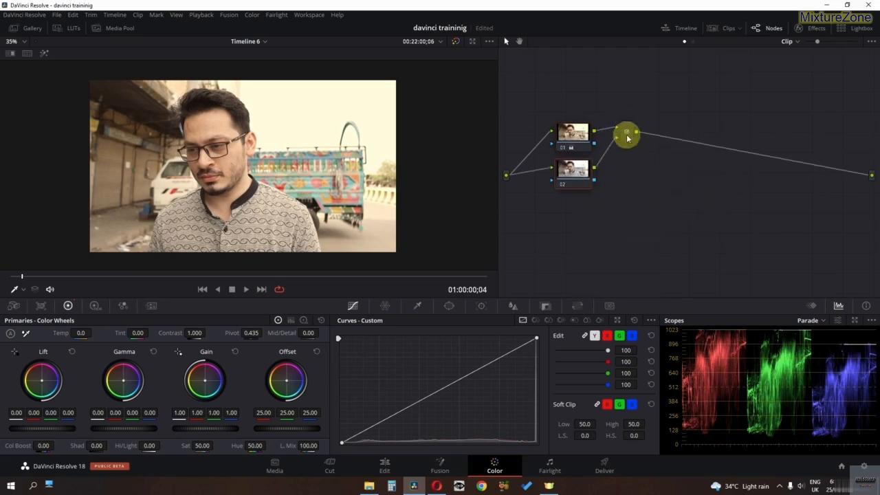
{"action": "left_click", "coordinate": [571, 183]}
{"action": "key", "text": "Delete"}
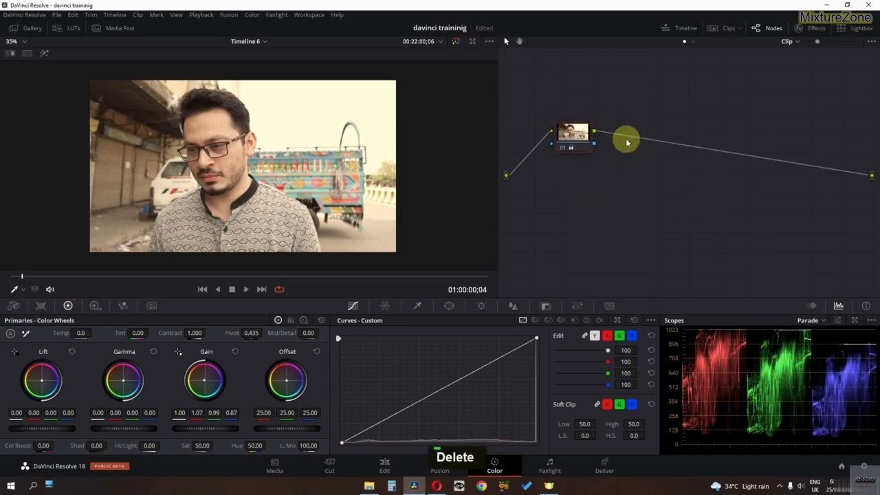
- Move node 01 slightly lower in the graph and reset its grade
{"action": "left_click_drag", "start_coordinate": [574, 145], "coordinate": [580, 160]}
{"action": "right_click", "coordinate": [580, 160]}
{"action": "left_click", "coordinate": [594, 166]}
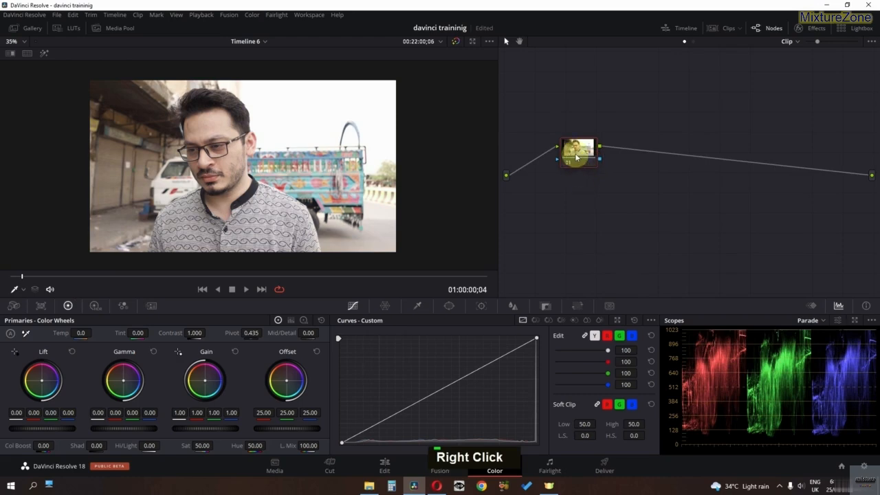
- Add a standalone Layer Mixer node below node 01 and delete it again
{"action": "right_click", "coordinate": [601, 210]}
{"action": "mouse_move", "coordinate": [689, 225]}
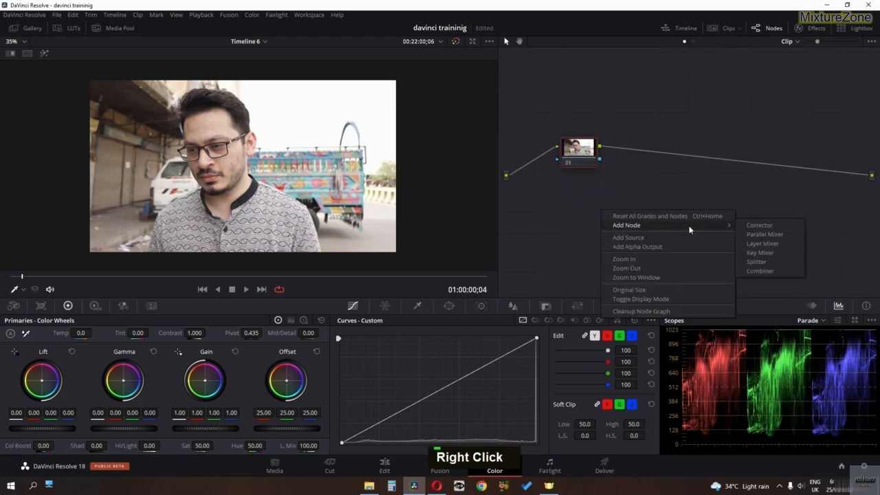
{"action": "left_click", "coordinate": [770, 244]}
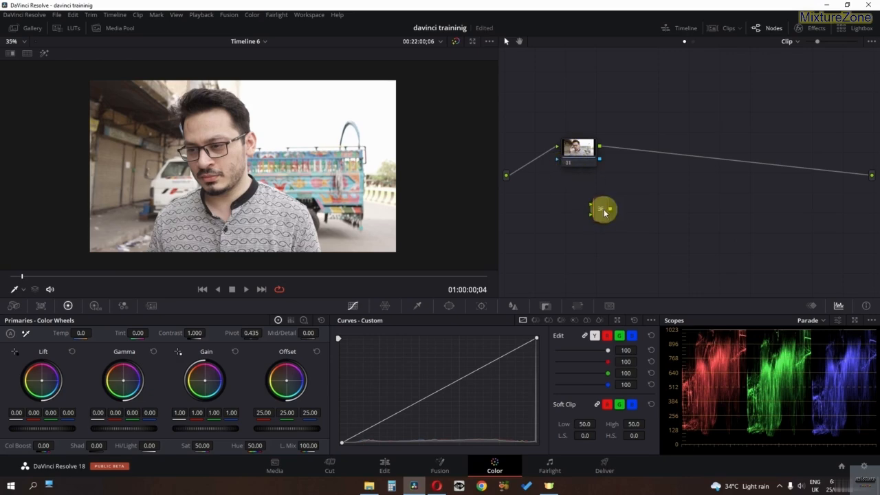
{"action": "key", "text": "Delete"}
- Add a layer node directly from node 01 and delete the new lower node again
{"action": "right_click", "coordinate": [585, 156]}
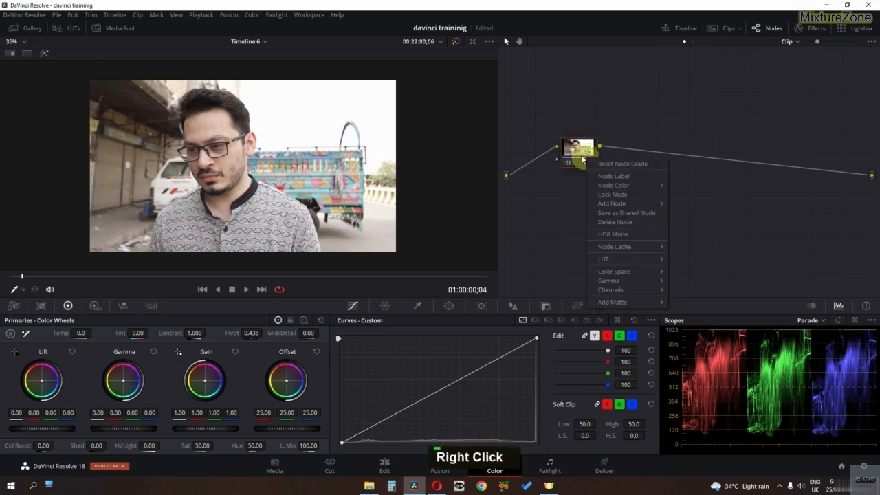
{"action": "mouse_move", "coordinate": [627, 201]}
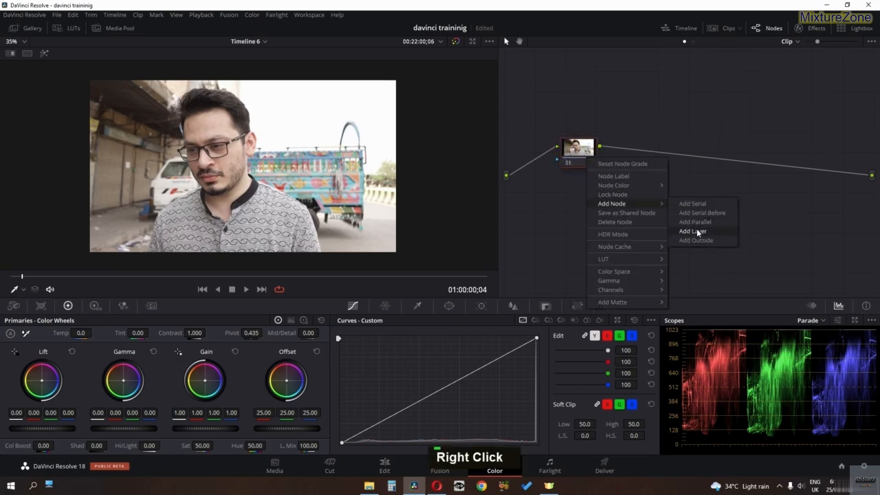
{"action": "left_click", "coordinate": [696, 231]}
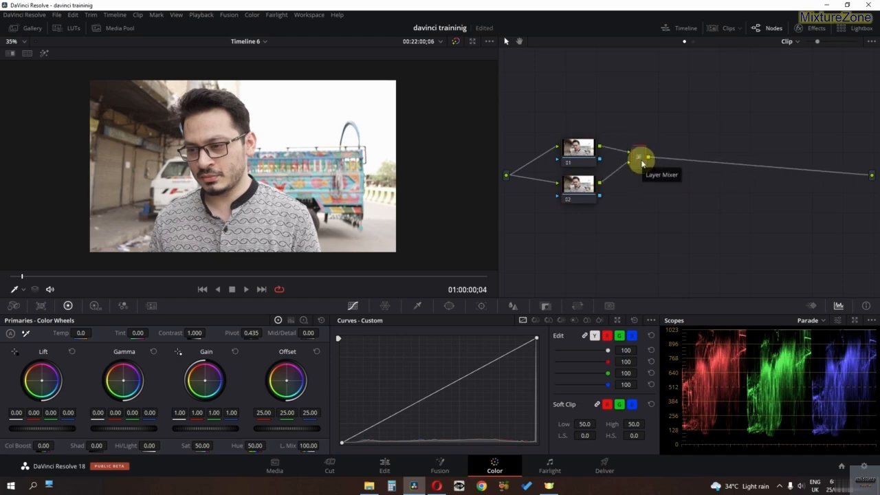
{"action": "left_click", "coordinate": [588, 186]}
{"action": "key", "text": "Delete"}
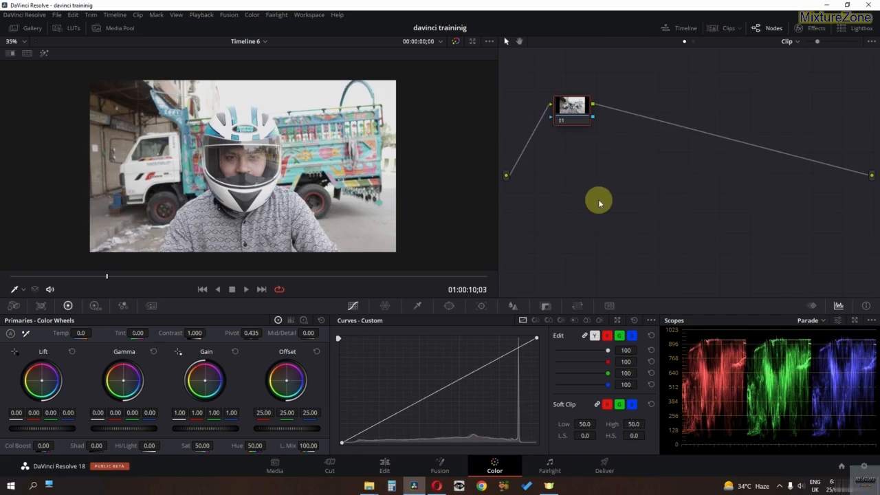
- Add a Key Mixer node to the helmet clip's graph and place it below and to the right of node 01
{"action": "right_click", "coordinate": [567, 166]}
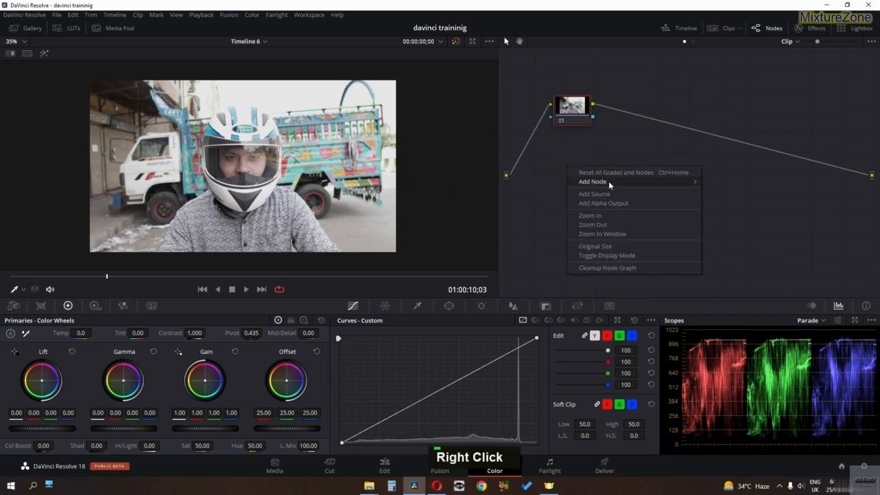
{"action": "mouse_move", "coordinate": [608, 180]}
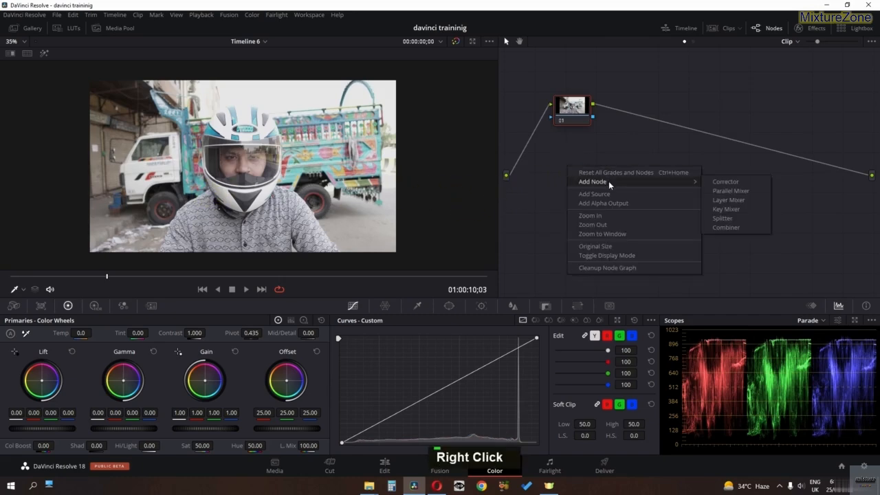
{"action": "left_click", "coordinate": [745, 211]}
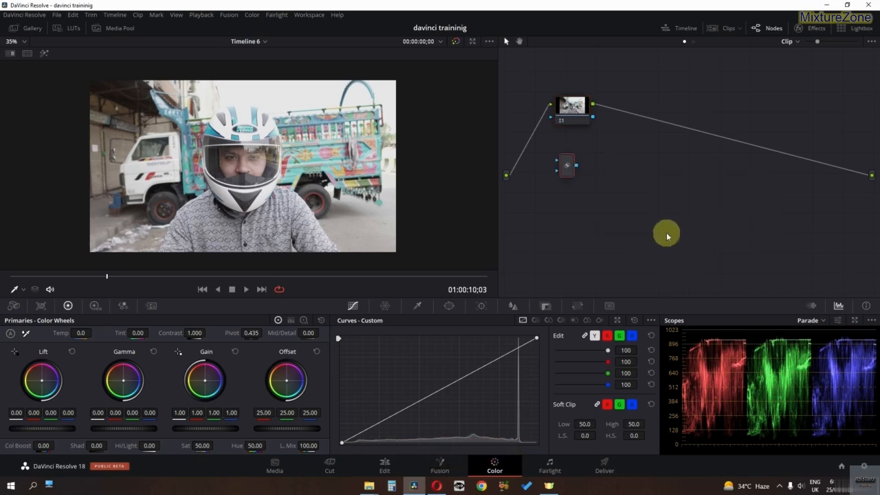
{"action": "left_click_drag", "start_coordinate": [568, 175], "coordinate": [682, 191]}
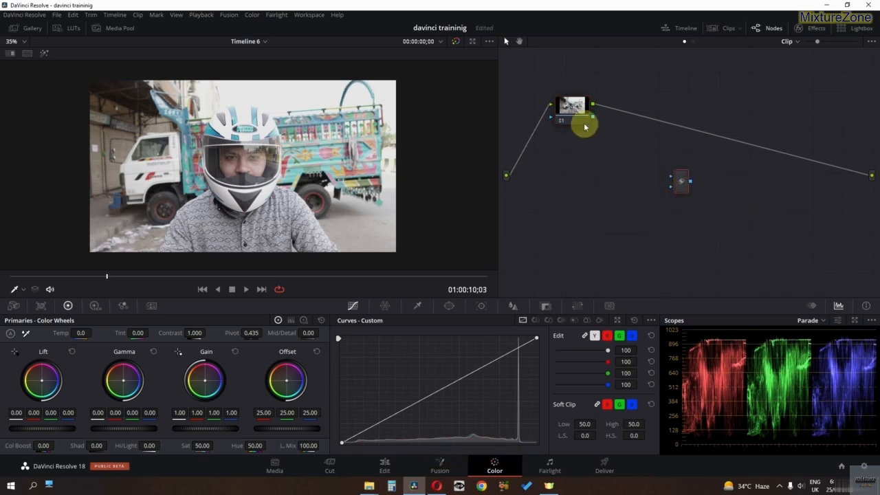
- Add a Corrector node beside node 01 and reroute node 01's output from the graph output into it
{"action": "right_click", "coordinate": [551, 173]}
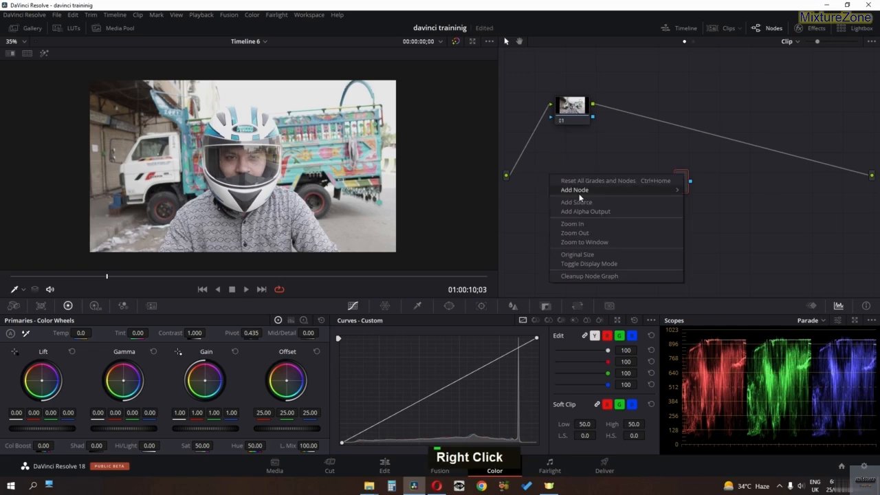
{"action": "mouse_move", "coordinate": [584, 188]}
{"action": "left_click", "coordinate": [718, 193]}
{"action": "left_click_drag", "start_coordinate": [546, 185], "coordinate": [644, 148]}
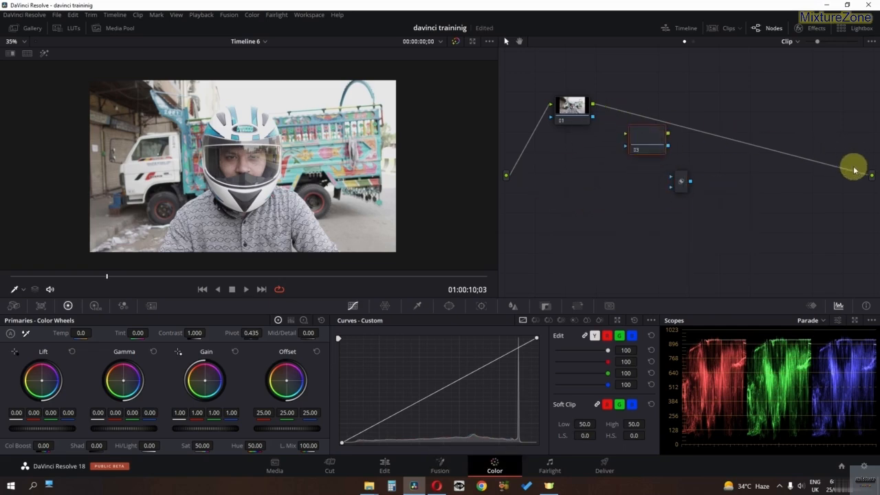
{"action": "left_click_drag", "start_coordinate": [854, 173], "coordinate": [632, 97]}
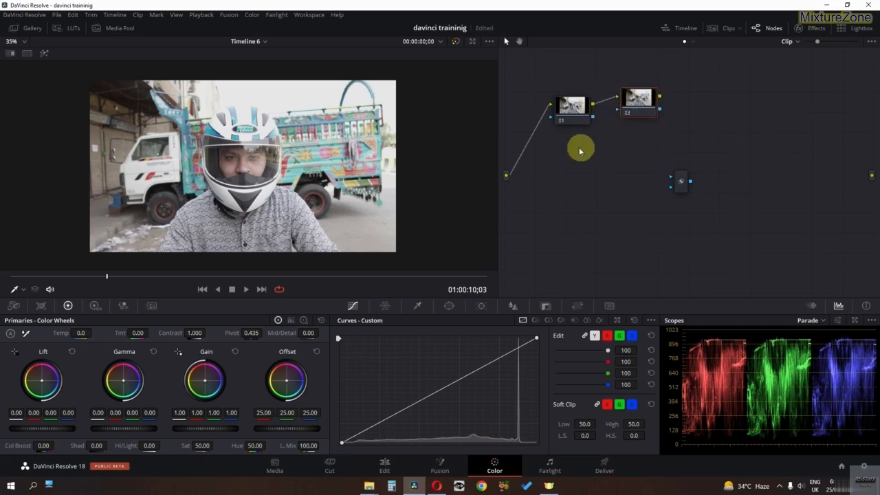
- Add a second Corrector below the first one and feed it from node 01's output
{"action": "right_click", "coordinate": [563, 165]}
{"action": "left_click", "coordinate": [542, 190]}
{"action": "right_click", "coordinate": [595, 190]}
{"action": "mouse_move", "coordinate": [616, 206]}
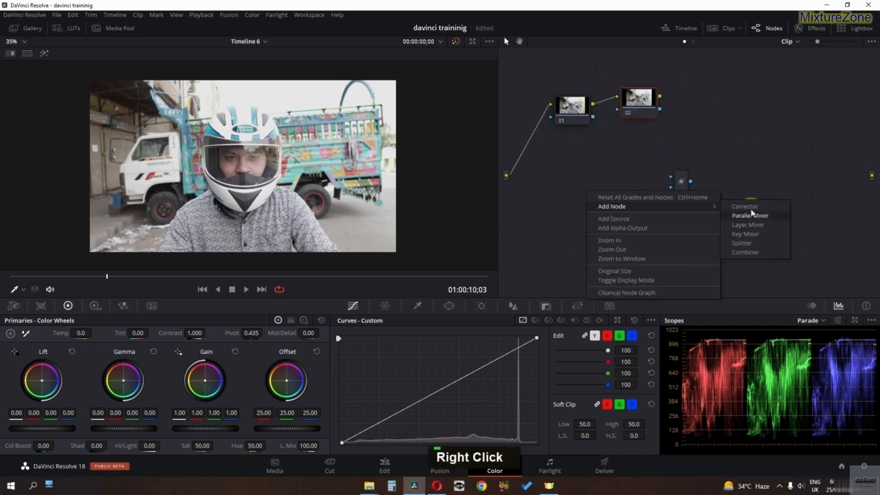
{"action": "left_click", "coordinate": [749, 206]}
{"action": "left_click_drag", "start_coordinate": [589, 194], "coordinate": [653, 143]}
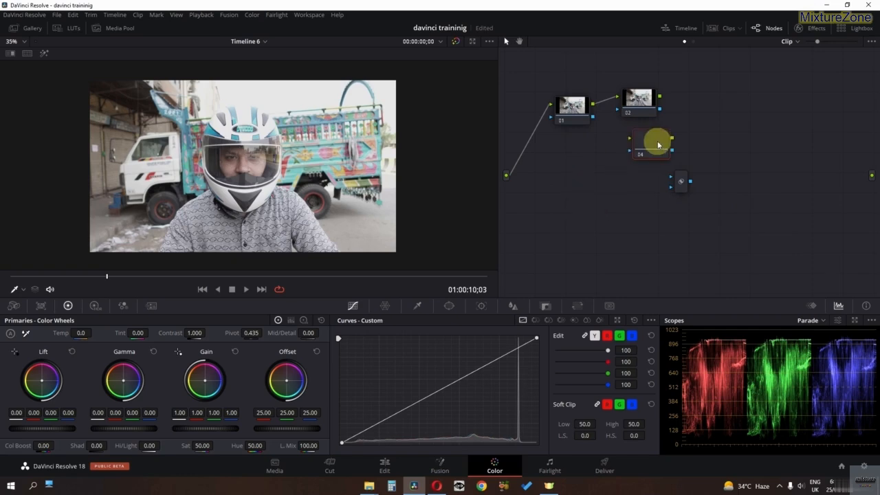
{"action": "left_click_drag", "start_coordinate": [594, 105], "coordinate": [626, 152]}
- Draw a Curve window on node 02 around the visible face inside the helmet visor, following the mask's upper edge
{"action": "left_click", "coordinate": [639, 110]}
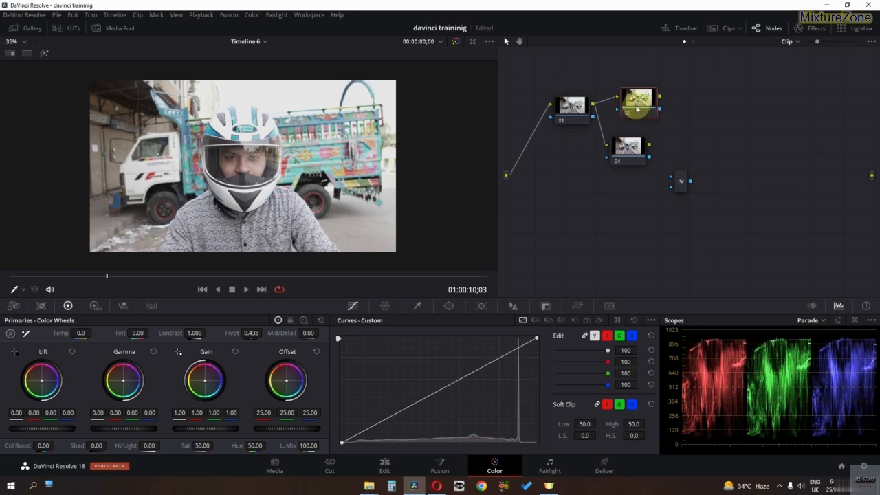
{"action": "left_click", "coordinate": [450, 306]}
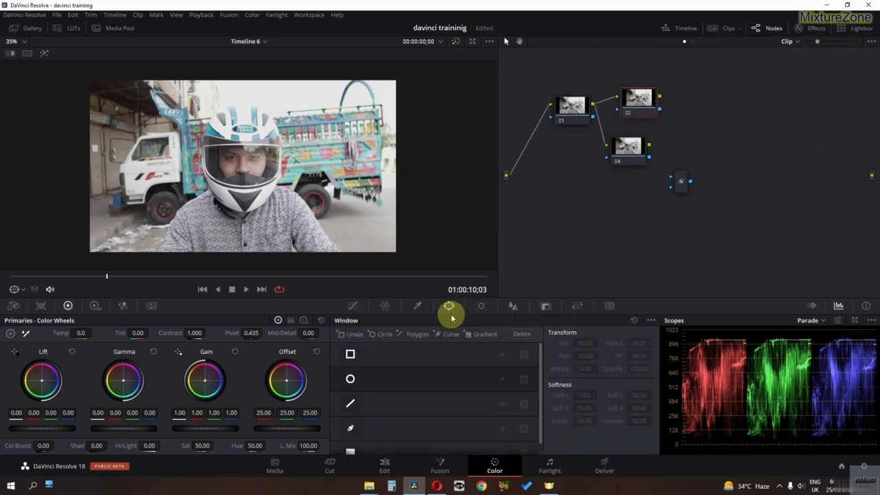
{"action": "left_click", "coordinate": [352, 426]}
{"action": "scroll", "coordinate": [192, 178], "scroll_direction": "up", "scroll_amount": 3}
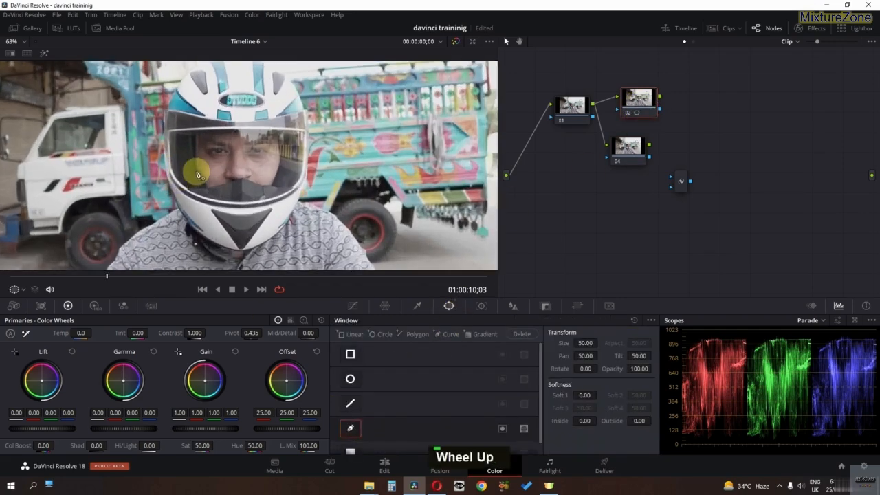
{"action": "scroll", "coordinate": [140, 180], "scroll_direction": "up", "scroll_amount": 1}
{"action": "scroll", "coordinate": [138, 180], "scroll_direction": "up", "scroll_amount": 1}
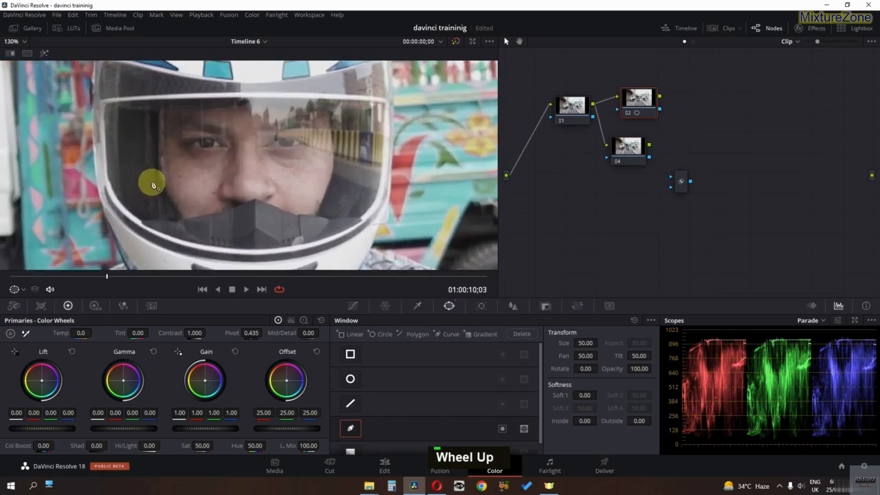
{"action": "left_click", "coordinate": [159, 109]}
{"action": "left_click", "coordinate": [156, 168]}
{"action": "left_click", "coordinate": [181, 215]}
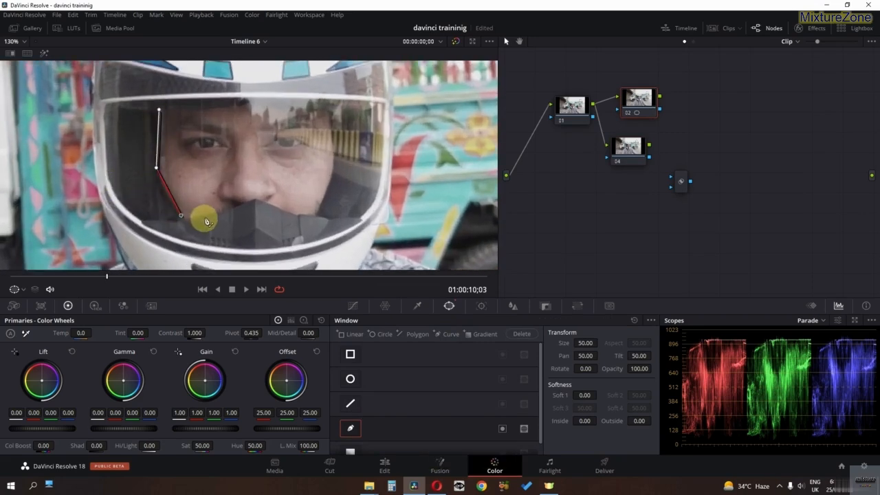
{"action": "left_click", "coordinate": [208, 215]}
{"action": "left_click", "coordinate": [237, 205]}
{"action": "left_click", "coordinate": [316, 215]}
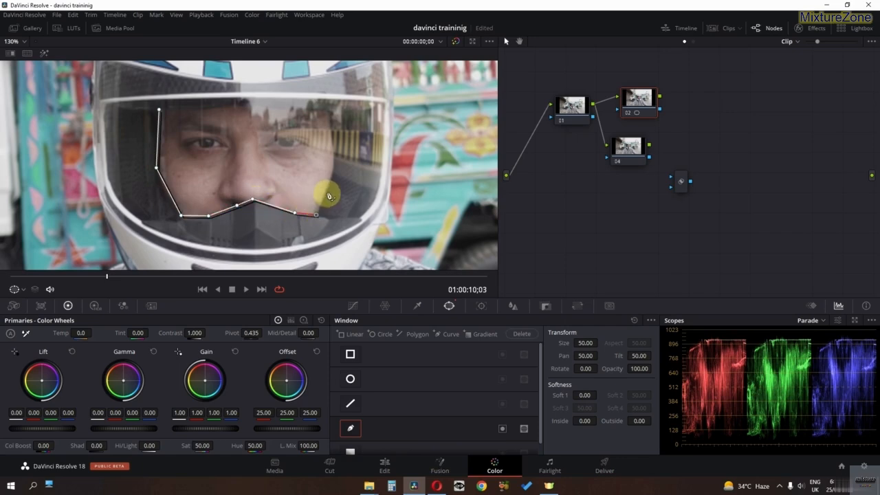
- Finish the curve window on node 02 by tracing up the face and across the forehead inside the visor, closing the shape
{"action": "double_click", "coordinate": [335, 167]}
{"action": "left_click", "coordinate": [329, 114]}
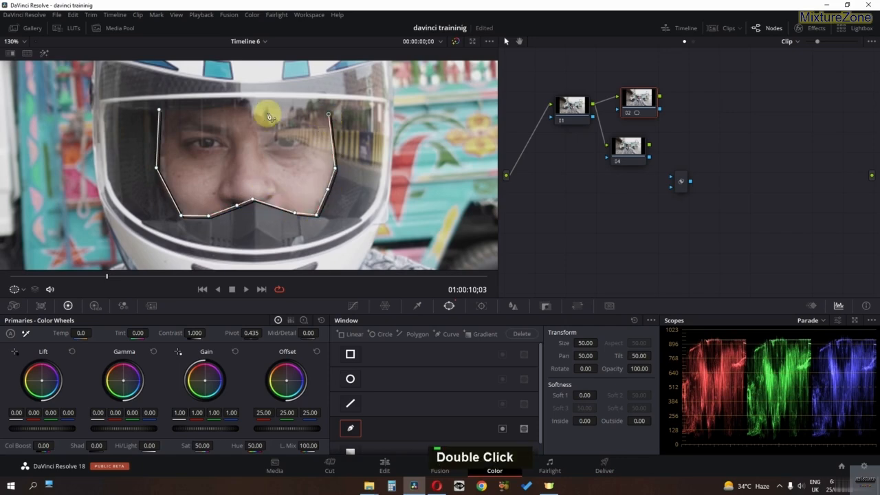
{"action": "left_click", "coordinate": [266, 112]}
{"action": "left_click", "coordinate": [232, 108]}
{"action": "left_click", "coordinate": [191, 112]}
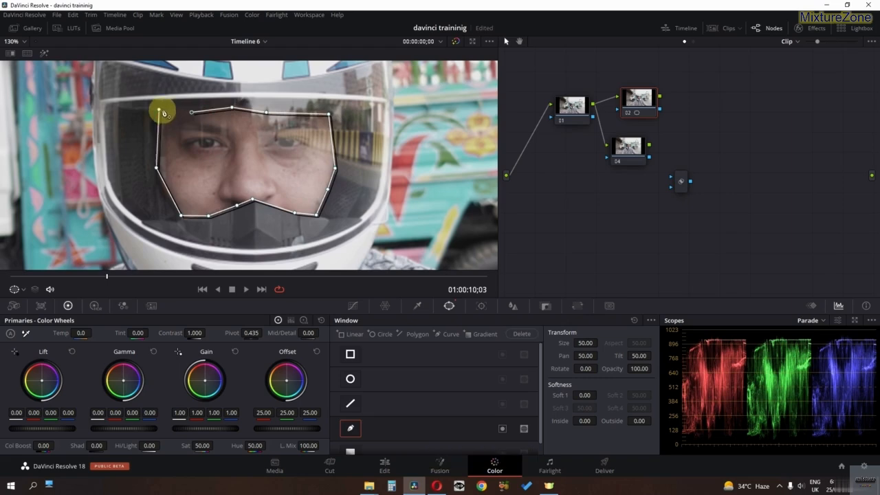
{"action": "left_click", "coordinate": [160, 110]}
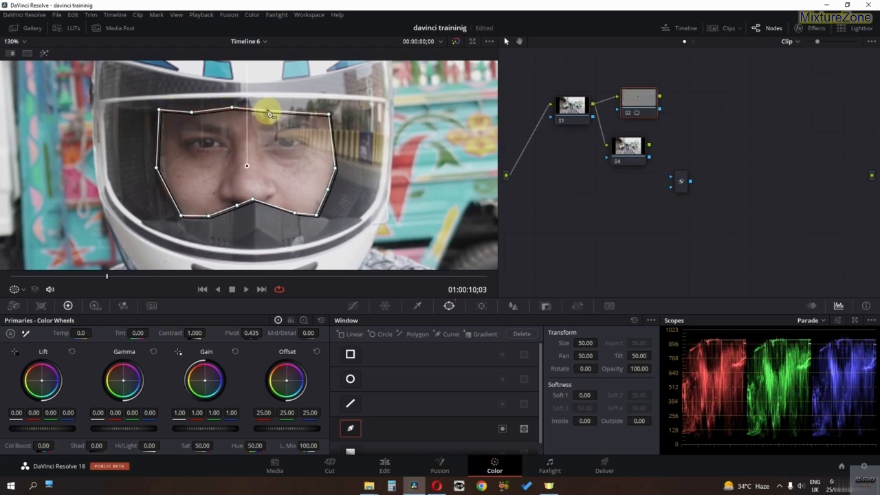
- Turn on the highlight view and set the face window's Size to 50.18 and Soft 1 to 0.86
{"action": "left_click", "coordinate": [43, 53]}
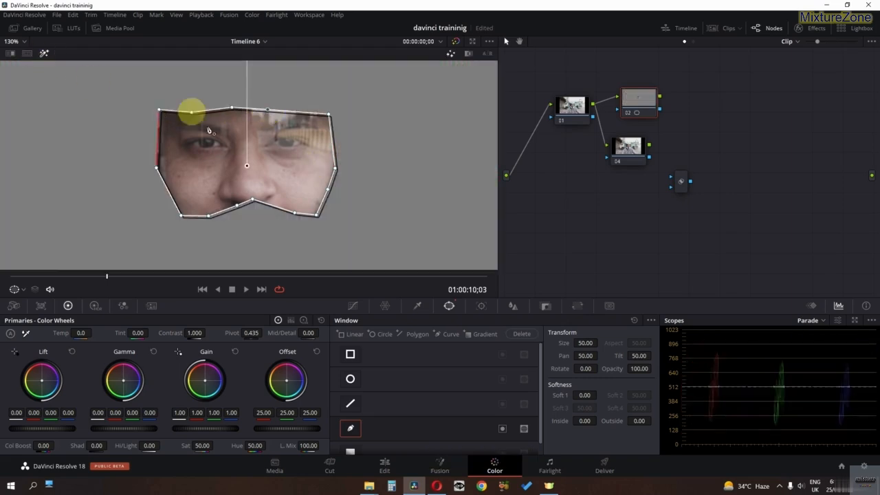
{"action": "left_click_drag", "start_coordinate": [585, 344], "coordinate": [591, 344]}
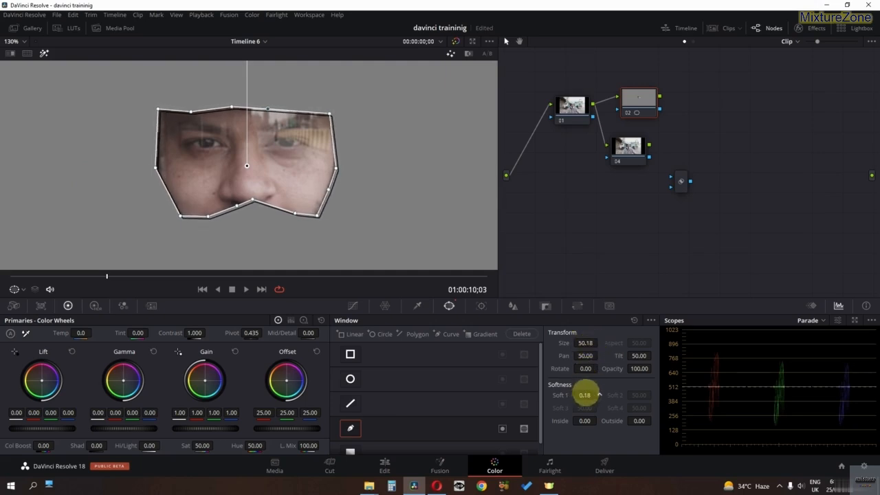
{"action": "mouse_move", "coordinate": [584, 395]}
{"action": "left_mouse_down"}
{"action": "mouse_move", "coordinate": [611, 393]}
{"action": "mouse_move", "coordinate": [584, 395]}
{"action": "left_mouse_up"}
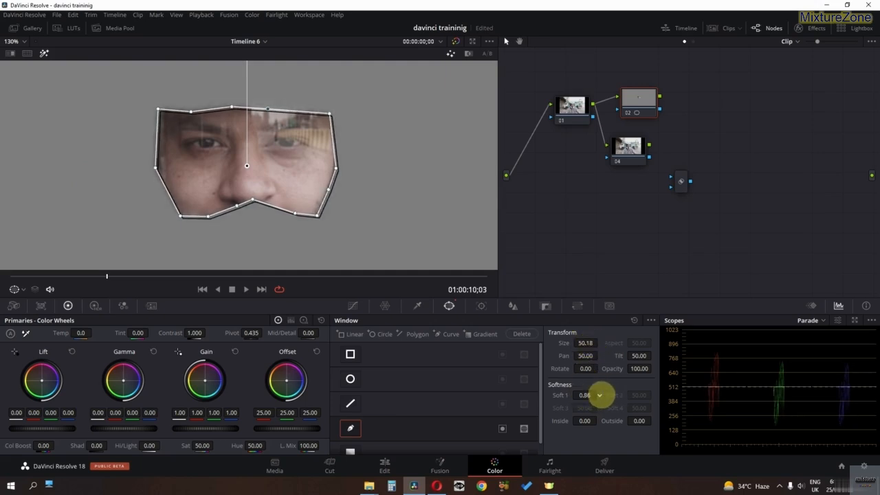
- Start a curve window on node 04, tracing the shirt from the helmet over the truck-cab-side shoulder and down the sleeve to the frame's lower edge
{"action": "left_click", "coordinate": [628, 144]}
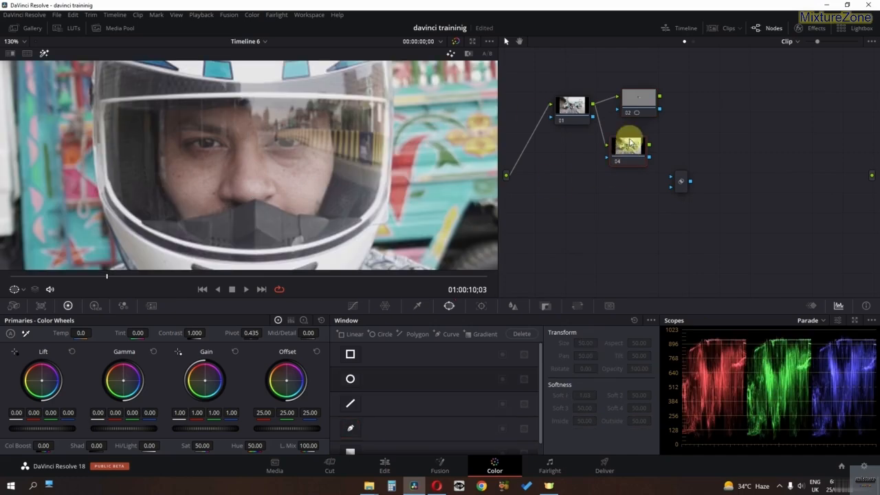
{"action": "scroll", "coordinate": [267, 143], "scroll_direction": "down", "scroll_amount": 5}
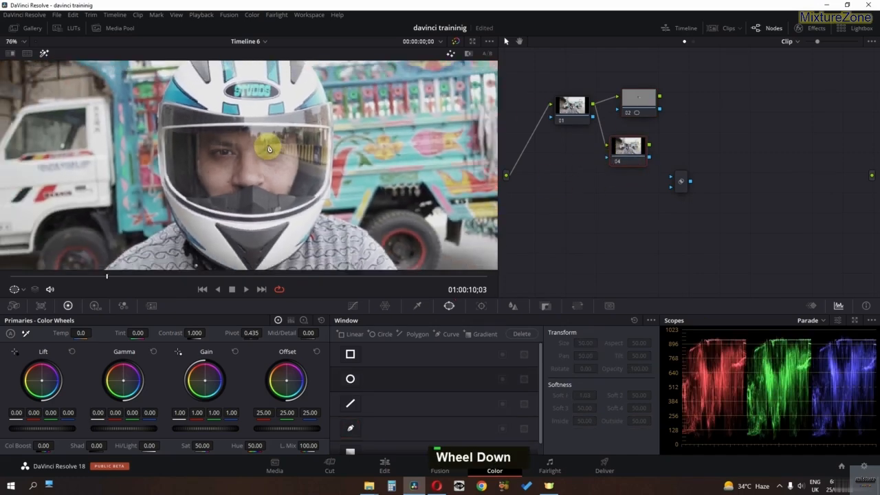
{"action": "scroll", "coordinate": [269, 149], "scroll_direction": "up", "scroll_amount": 2}
{"action": "middle_click", "coordinate": [268, 152]}
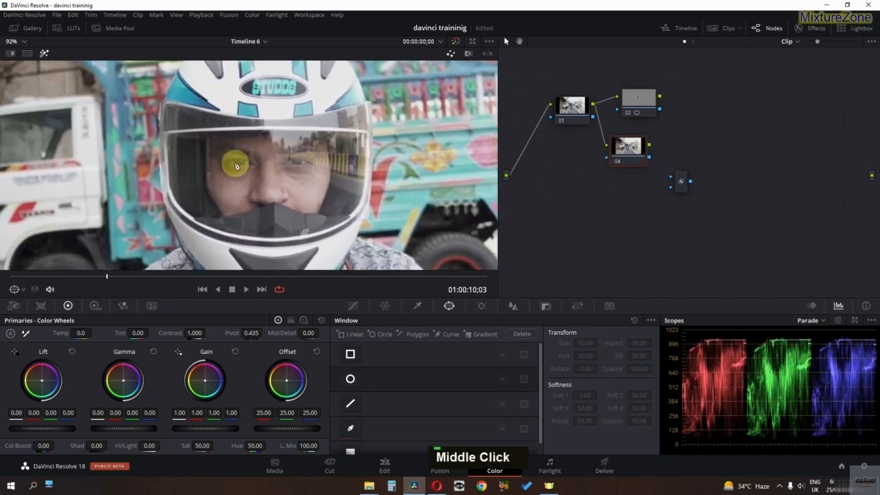
{"action": "scroll", "coordinate": [231, 165], "scroll_direction": "down", "scroll_amount": 3}
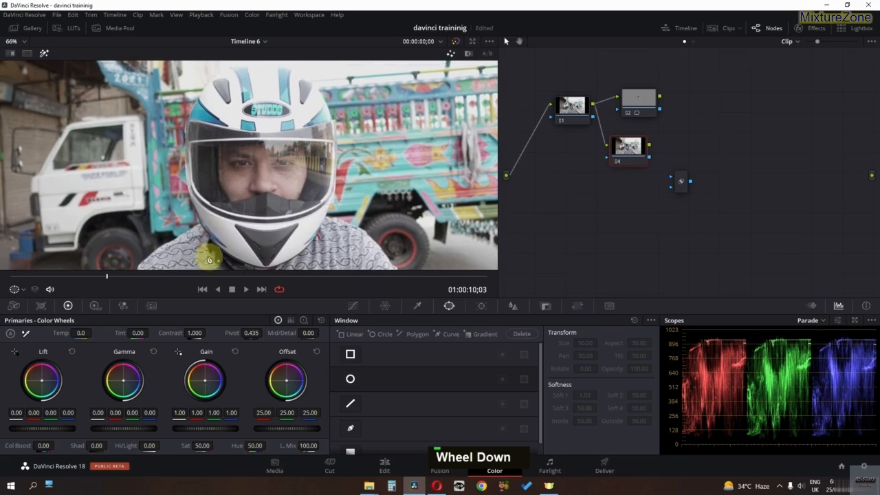
{"action": "middle_click", "coordinate": [208, 235]}
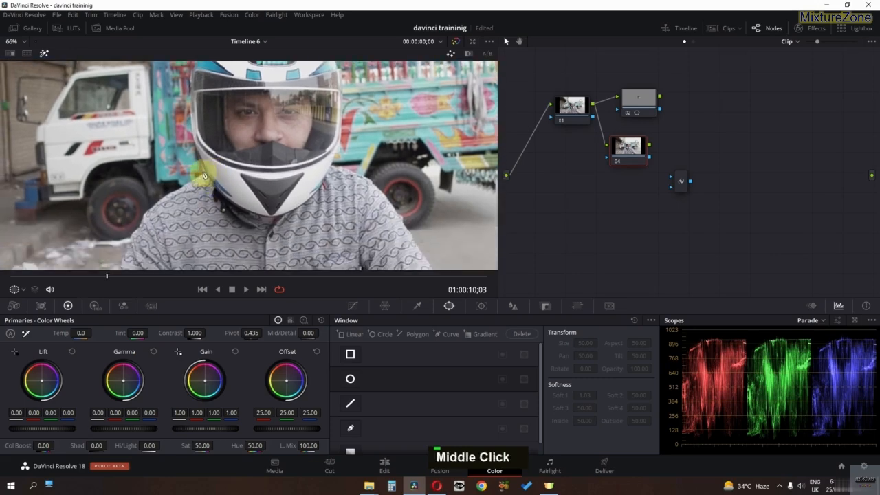
{"action": "middle_click", "coordinate": [172, 194]}
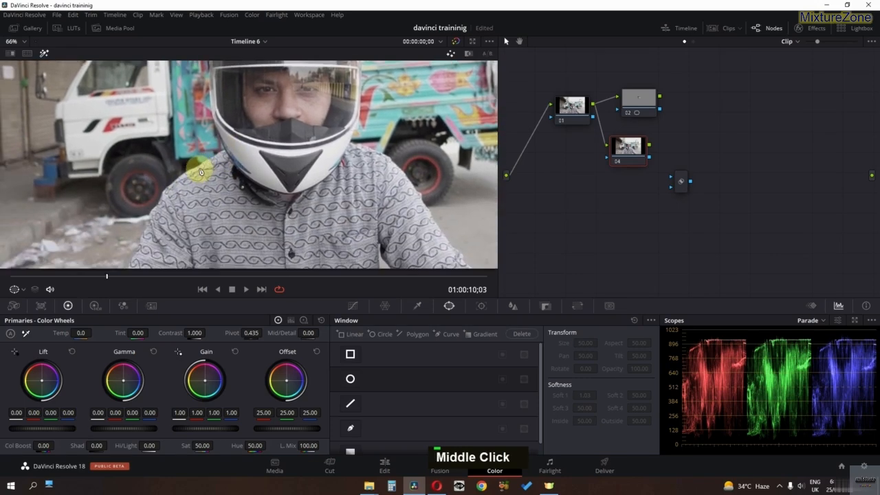
{"action": "left_click", "coordinate": [350, 428]}
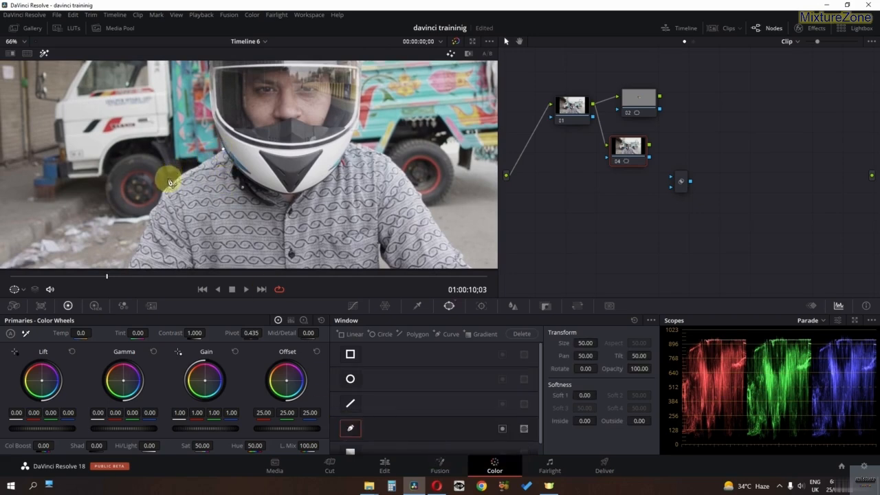
{"action": "left_click", "coordinate": [158, 202]}
{"action": "middle_click", "coordinate": [146, 225]}
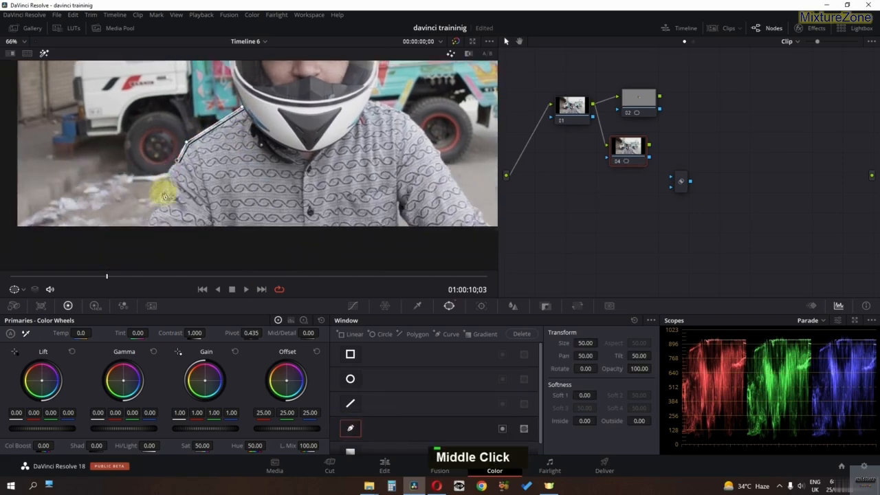
{"action": "left_click", "coordinate": [161, 198]}
{"action": "left_click", "coordinate": [147, 227]}
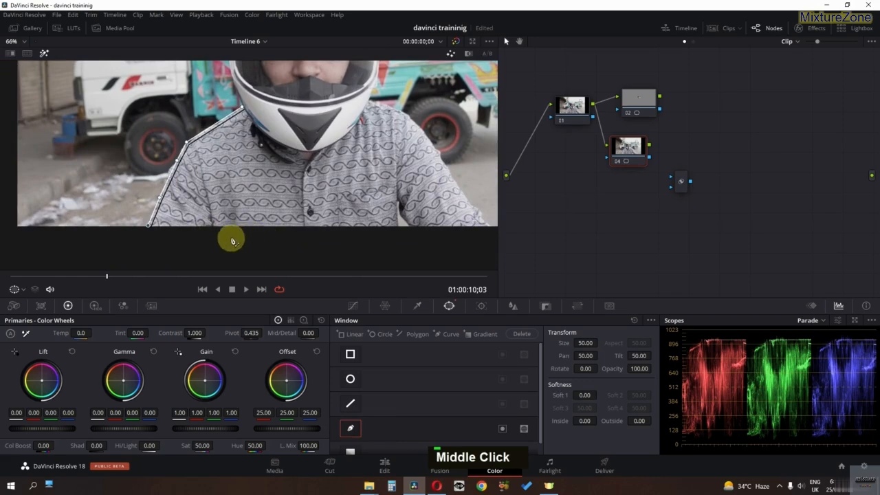
- Continue the shirt window just below the frame edge, following the gap between torso and far sleeve, to the sleeve's outer corner
{"action": "left_click", "coordinate": [226, 239]}
{"action": "double_click", "coordinate": [367, 232]}
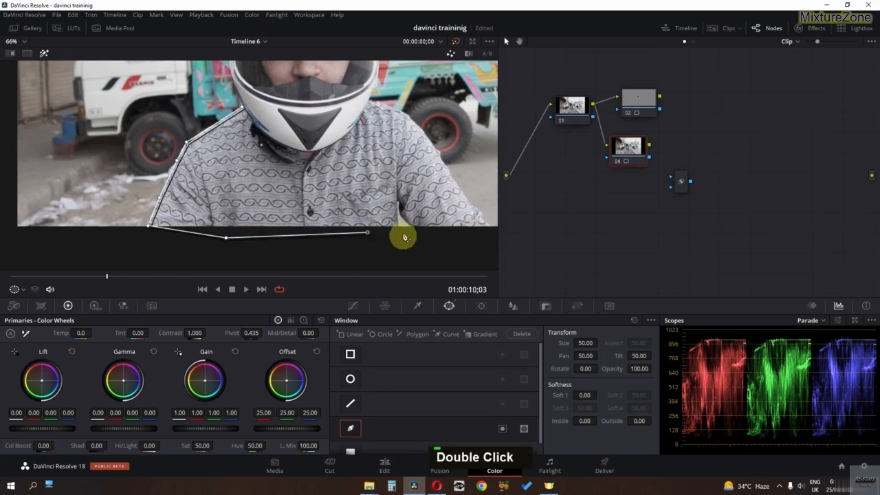
{"action": "left_click", "coordinate": [399, 230]}
{"action": "left_click", "coordinate": [397, 201]}
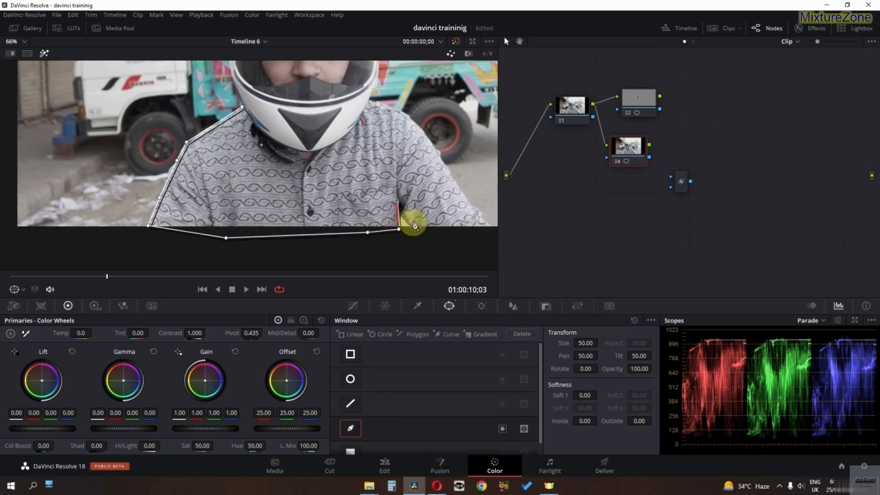
{"action": "left_click", "coordinate": [415, 229]}
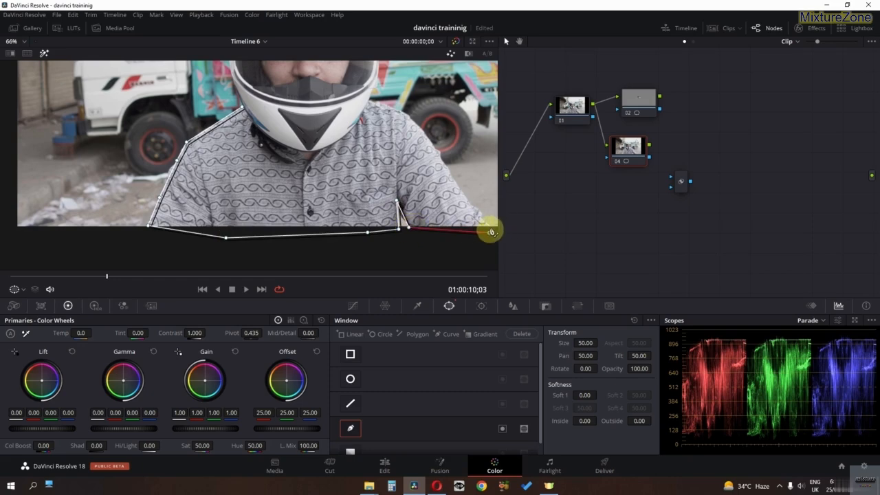
{"action": "left_click", "coordinate": [489, 231]}
- Trace the far sleeve, shoulder and helmet's lower rim, and close the shirt window at its starting point
{"action": "left_click", "coordinate": [448, 171]}
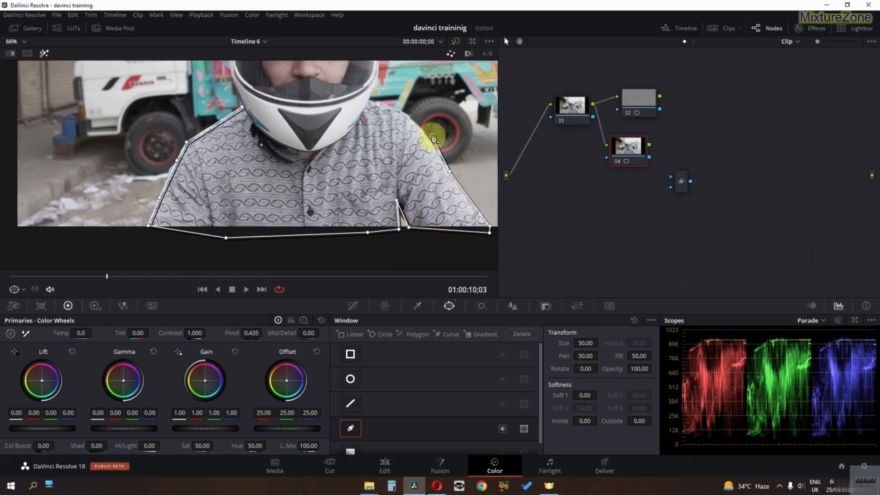
{"action": "left_click", "coordinate": [427, 137]}
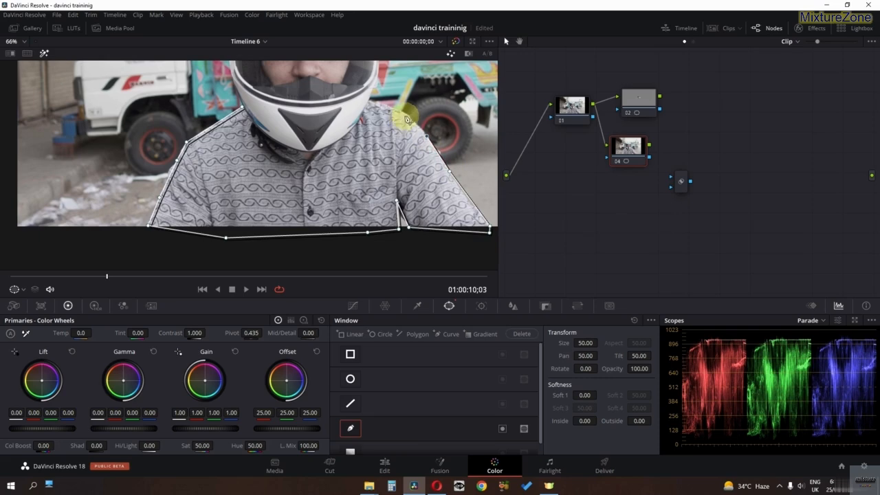
{"action": "left_click", "coordinate": [406, 115]}
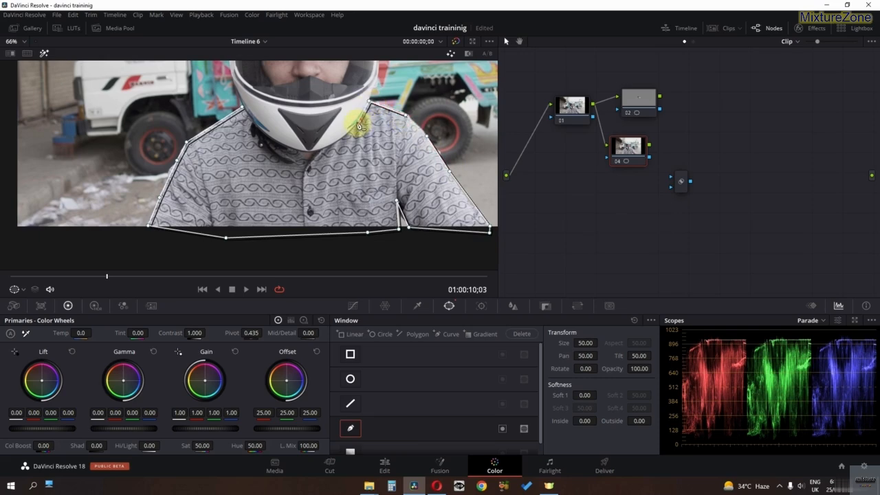
{"action": "left_click", "coordinate": [310, 151]}
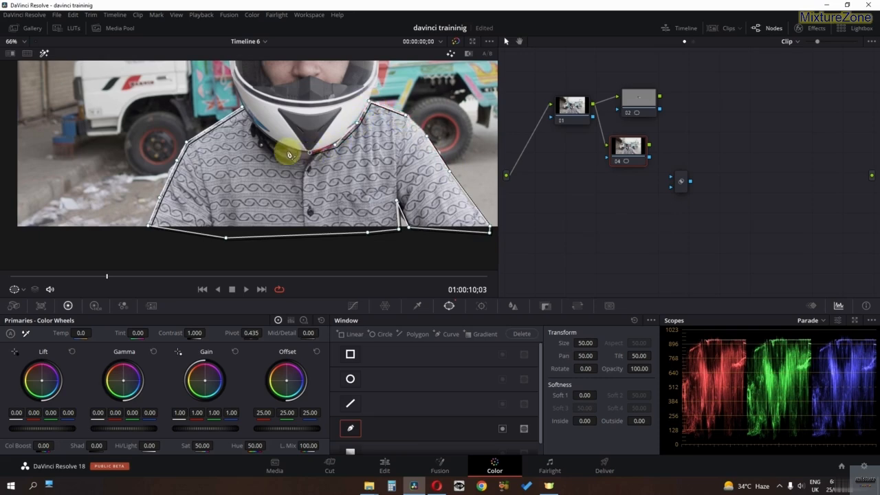
{"action": "left_click", "coordinate": [261, 132]}
{"action": "left_click", "coordinate": [243, 119]}
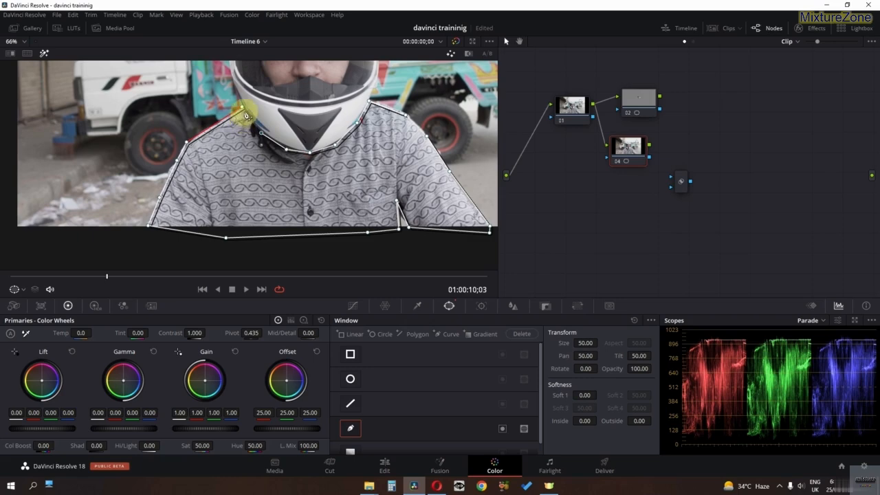
{"action": "left_click", "coordinate": [243, 110]}
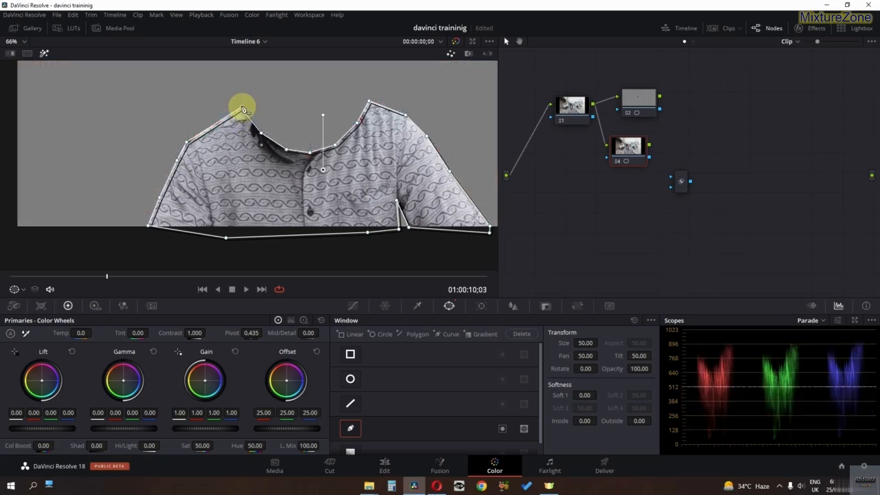
- Compare the face and shirt masks, and add a standalone Corrector node to the node graph
{"action": "left_click_drag", "start_coordinate": [386, 165], "coordinate": [314, 215]}
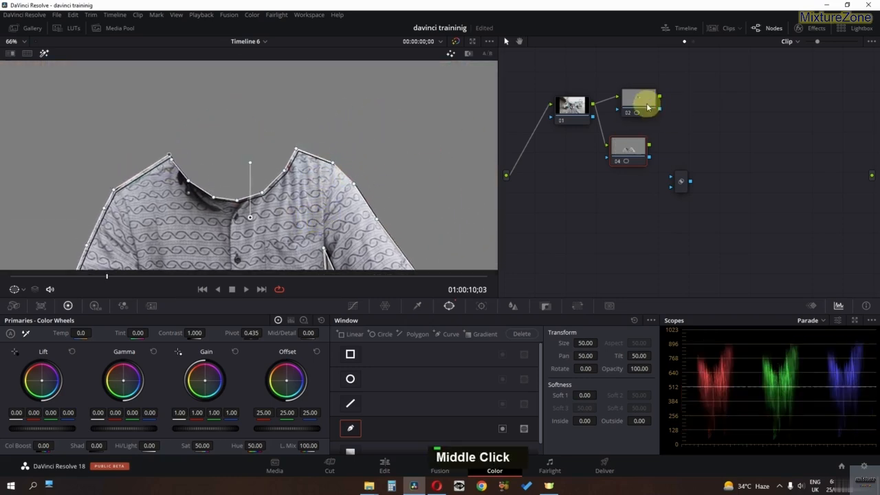
{"action": "left_click", "coordinate": [647, 107]}
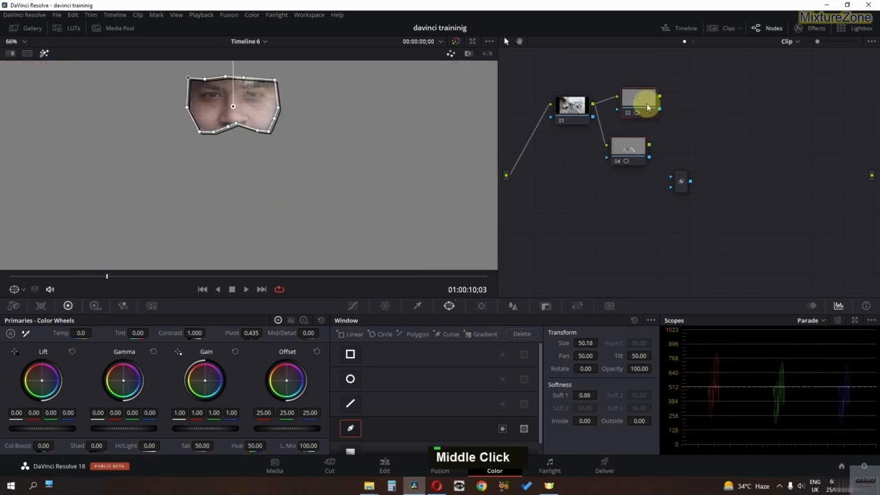
{"action": "left_click", "coordinate": [629, 151]}
{"action": "middle_click", "coordinate": [300, 157]}
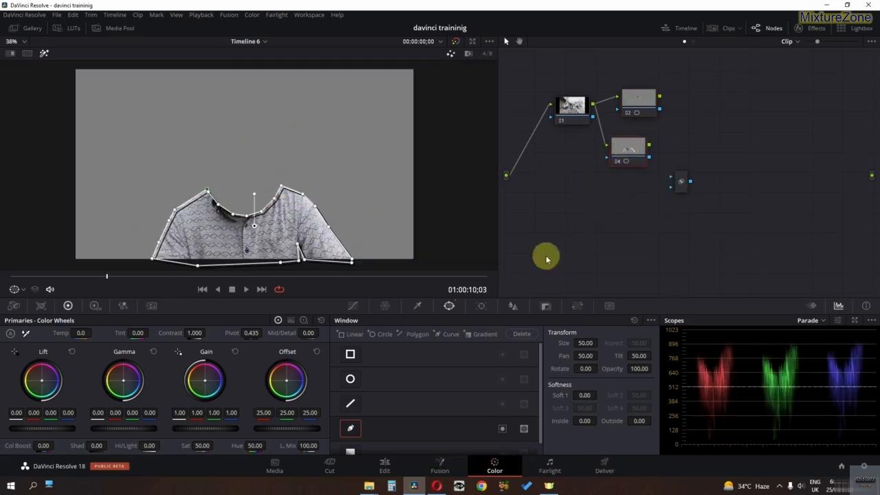
{"action": "left_click", "coordinate": [691, 178]}
{"action": "left_click", "coordinate": [639, 96]}
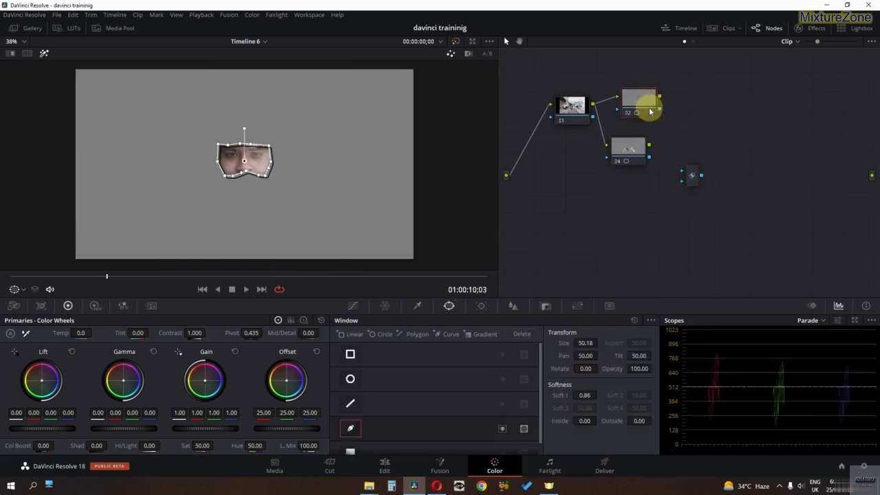
{"action": "right_click", "coordinate": [691, 129]}
{"action": "mouse_move", "coordinate": [717, 146]}
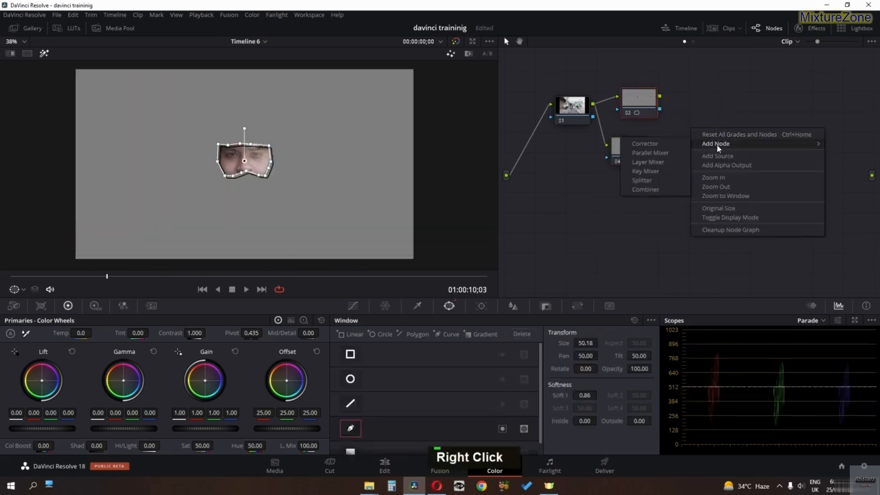
{"action": "left_click", "coordinate": [670, 144]}
- Rearrange the nodes, connect node 01's output to the new corrector, and route both masks' keys through the Key Mixer into its key input
{"action": "left_click", "coordinate": [621, 177]}
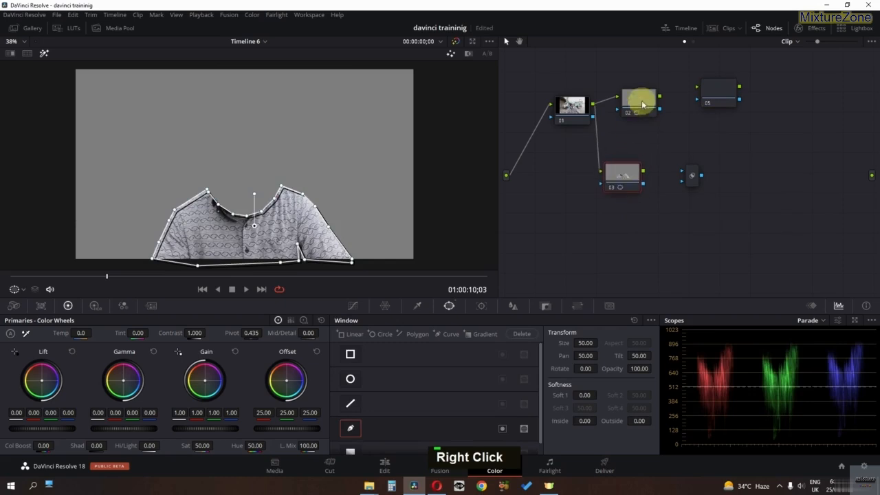
{"action": "left_click_drag", "start_coordinate": [642, 105], "coordinate": [732, 97]}
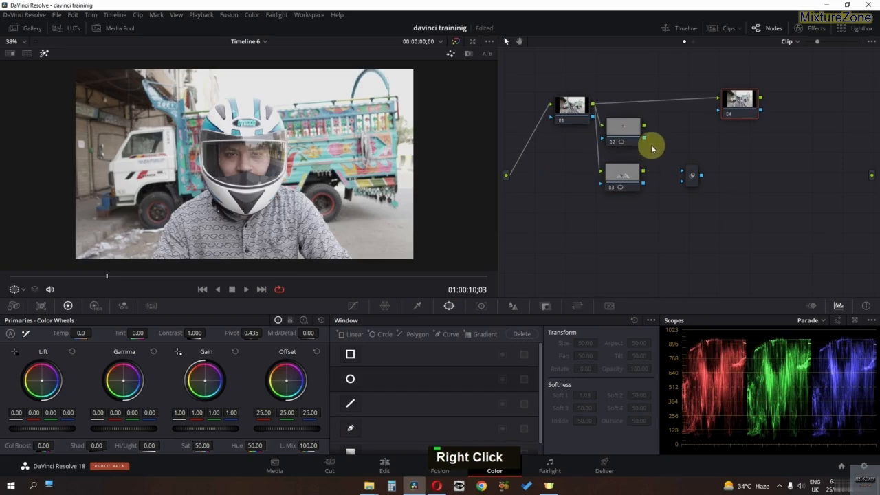
{"action": "left_click_drag", "start_coordinate": [645, 141], "coordinate": [716, 113]}
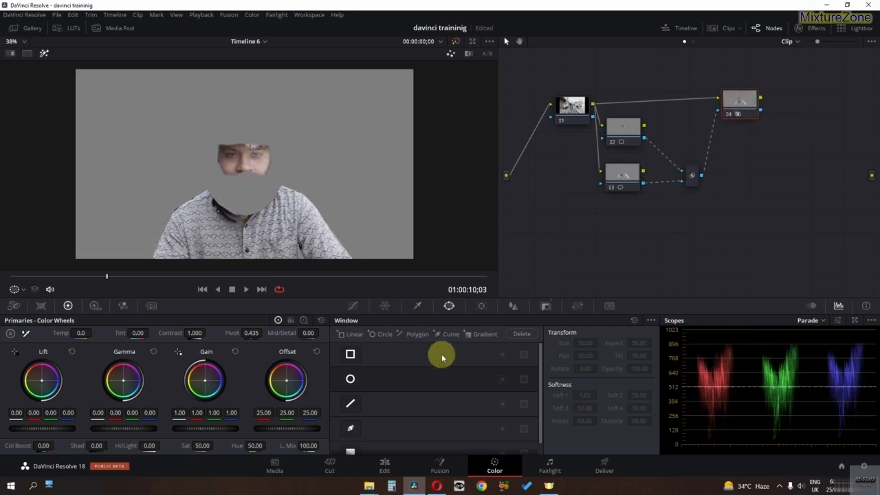
- Shift the masked face and shirt to cyan-blue on node 04 with the Color Warper, using Hue 0.45 and Sat 0.67
{"action": "left_click", "coordinate": [385, 305]}
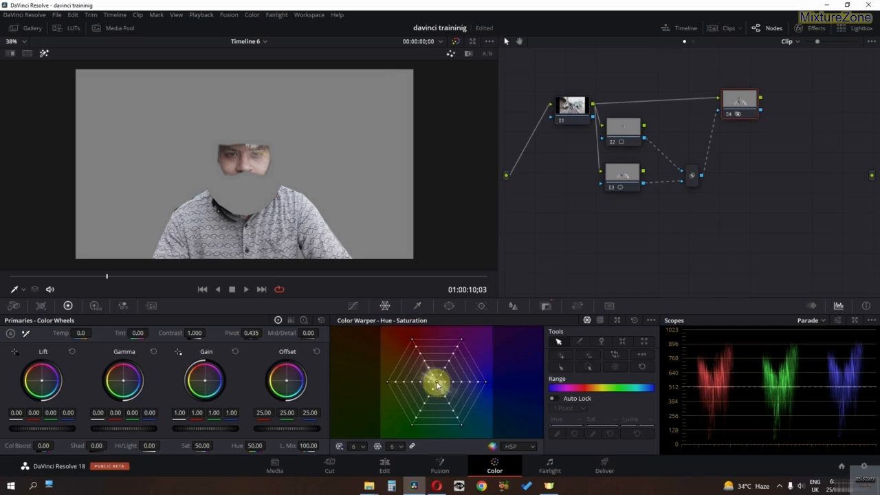
{"action": "left_click_drag", "start_coordinate": [437, 385], "coordinate": [457, 401]}
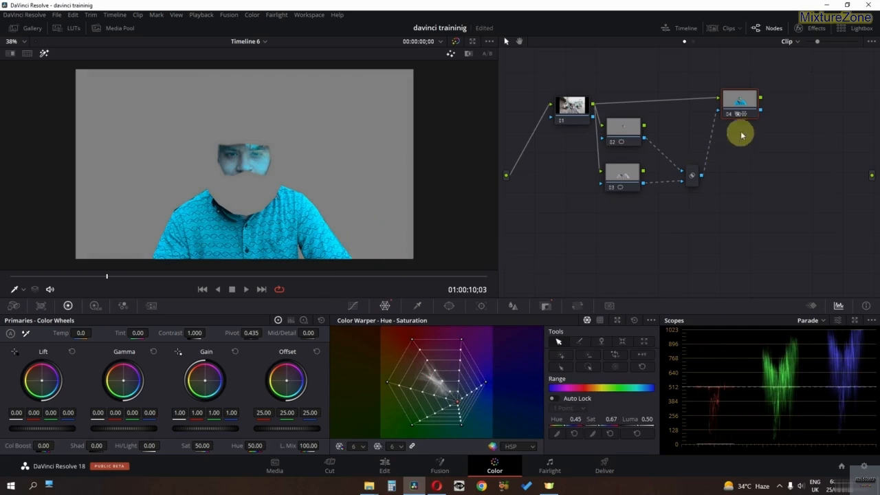
{"action": "right_click", "coordinate": [742, 106]}
{"action": "mouse_move", "coordinate": [765, 154]}
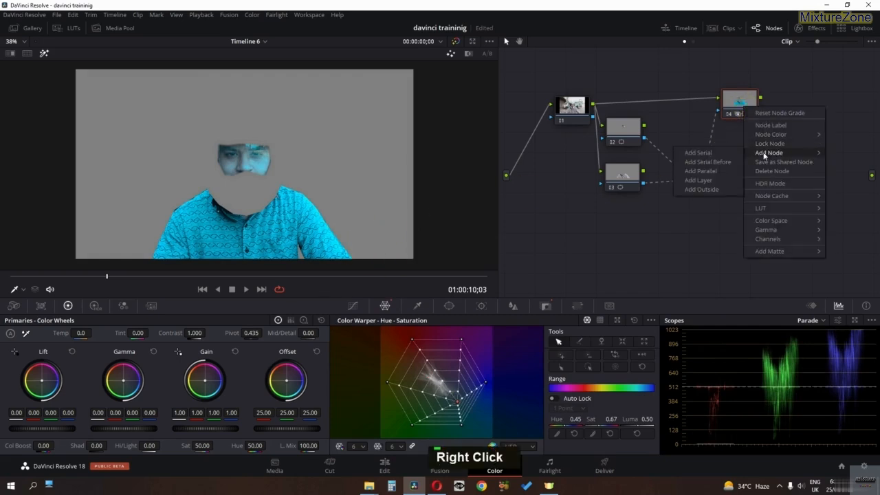
{"action": "left_click", "coordinate": [730, 152]}
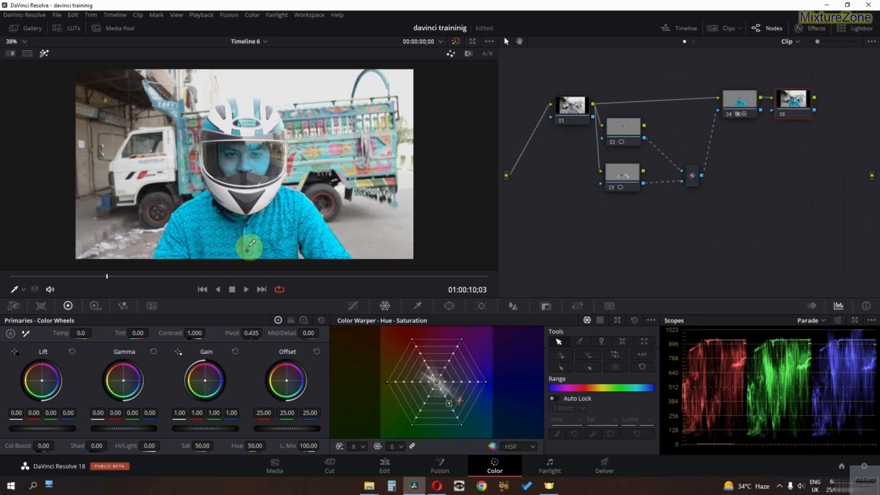
{"action": "left_click", "coordinate": [797, 115]}
{"action": "key", "text": "Delete"}
- Add an Outside node after node 04 and warp the background toward yellow with the Color Warper, using Hue 0.82 and Sat 0.16
{"action": "left_click", "coordinate": [739, 107]}
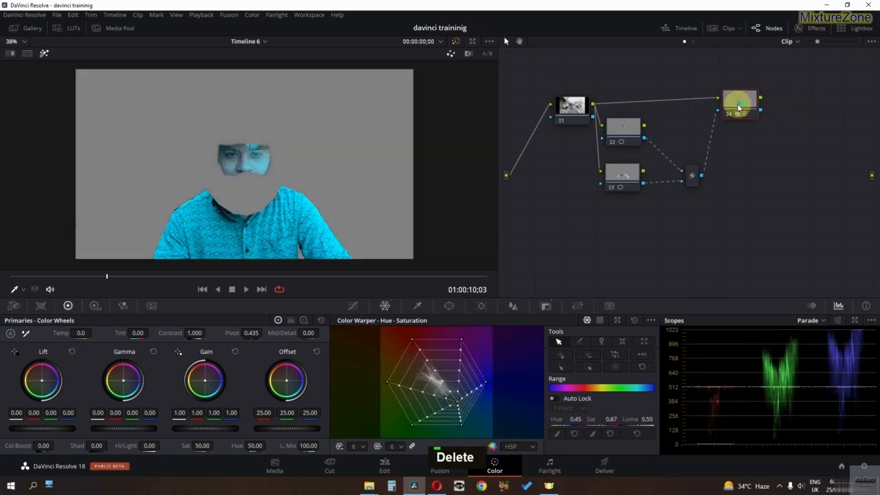
{"action": "right_click", "coordinate": [739, 107]}
{"action": "mouse_move", "coordinate": [759, 148]}
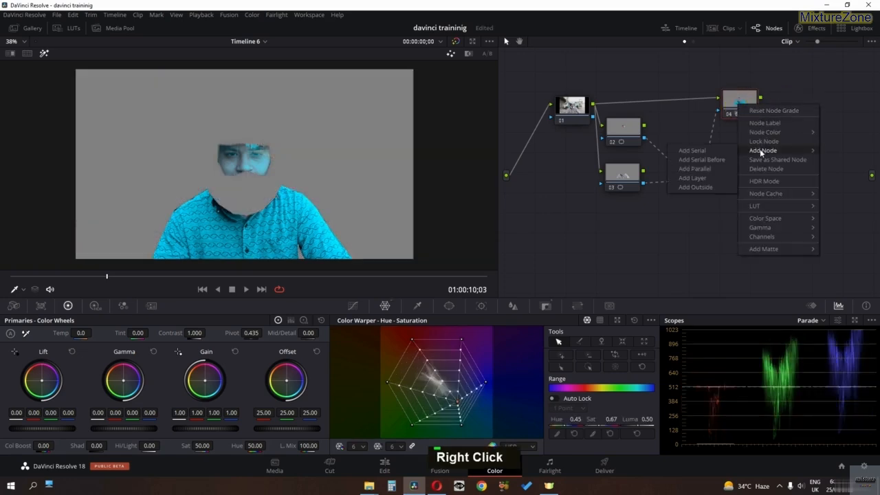
{"action": "left_click", "coordinate": [722, 178]}
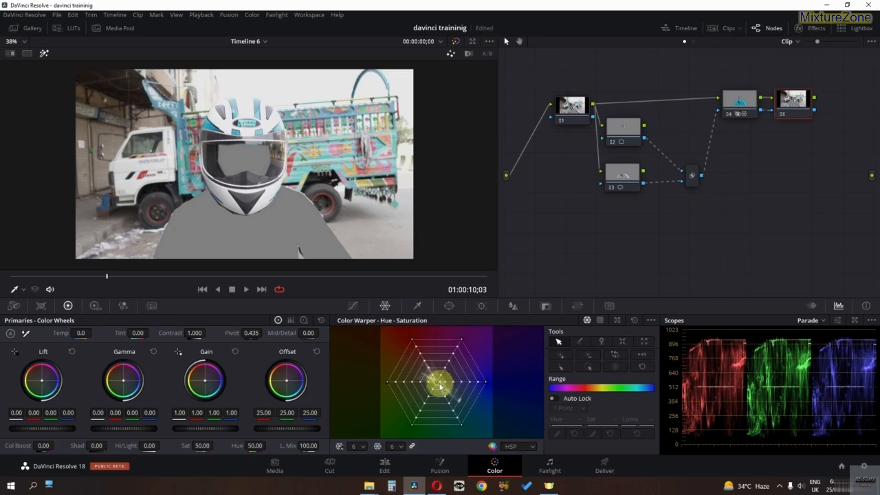
{"action": "left_click_drag", "start_coordinate": [439, 386], "coordinate": [439, 377]}
{"action": "mouse_move", "coordinate": [438, 376]}
{"action": "left_mouse_down"}
{"action": "mouse_move", "coordinate": [445, 369]}
{"action": "mouse_move", "coordinate": [429, 378]}
{"action": "mouse_move", "coordinate": [431, 388]}
{"action": "left_mouse_up"}
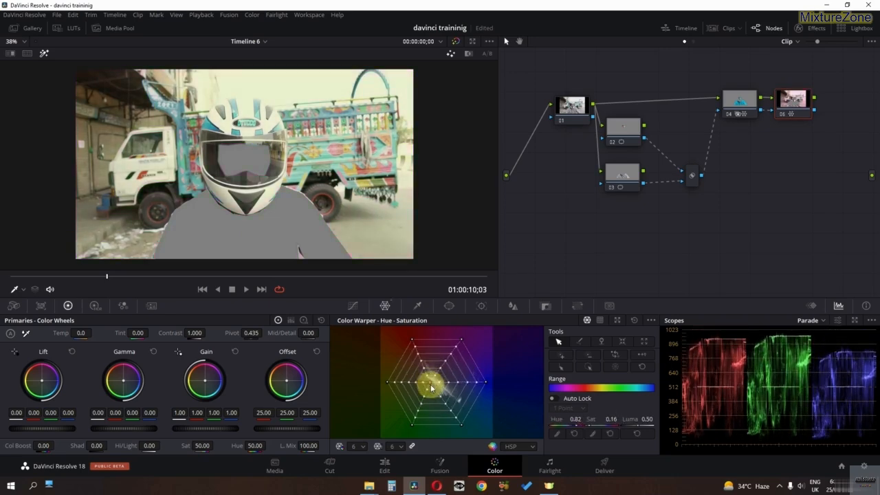
- Add a serial node after the Outside node, place it below, and connect its output to the graph's final output
{"action": "right_click", "coordinate": [795, 110]}
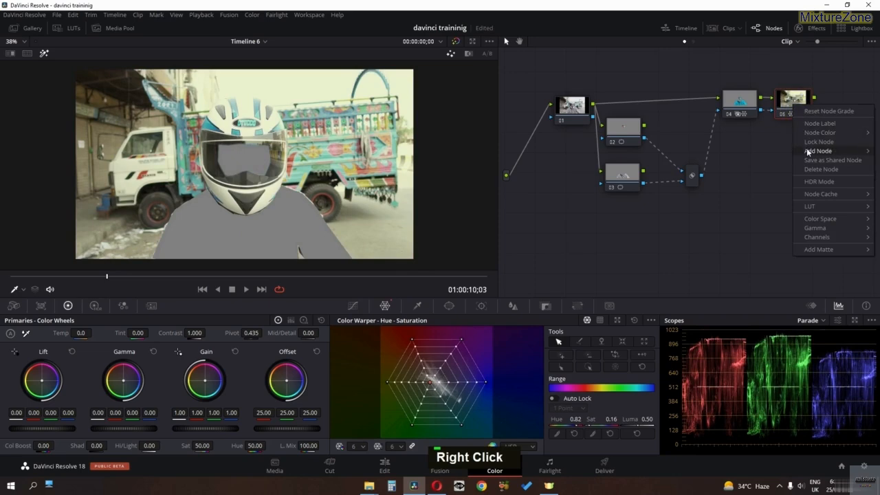
{"action": "mouse_move", "coordinate": [806, 151]}
{"action": "left_click", "coordinate": [759, 153]}
{"action": "left_click_drag", "start_coordinate": [840, 102], "coordinate": [761, 214]}
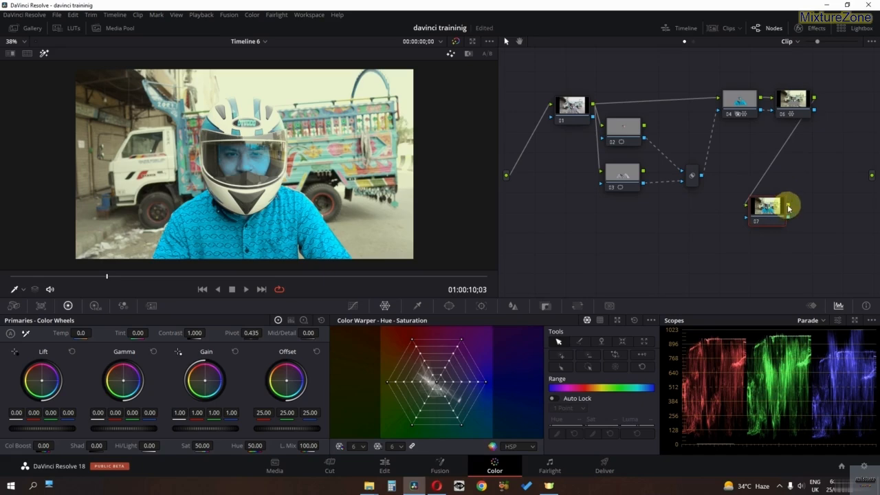
{"action": "left_click_drag", "start_coordinate": [789, 207], "coordinate": [867, 180]}
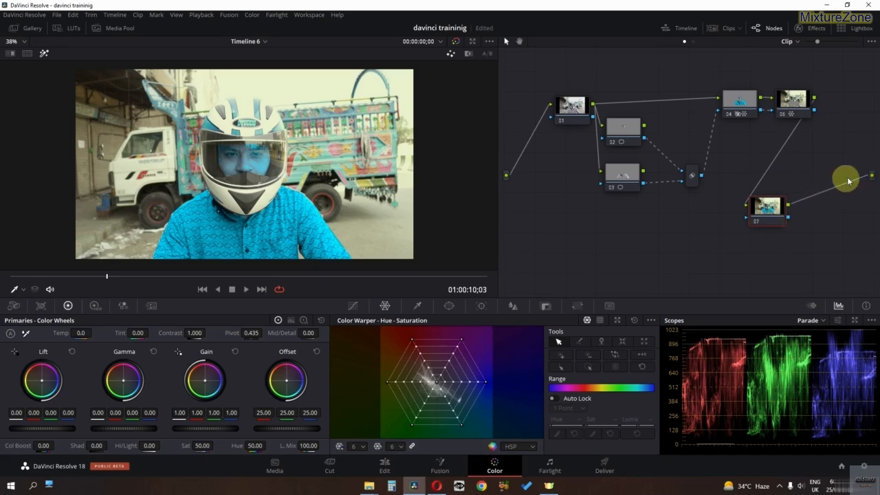
- Warp the background toward cyan on the Outside node, and shift node 04's face and shirt to blue with Hue 0.42 and Sat 0.60
{"action": "left_click", "coordinate": [787, 99]}
{"action": "left_click", "coordinate": [443, 374]}
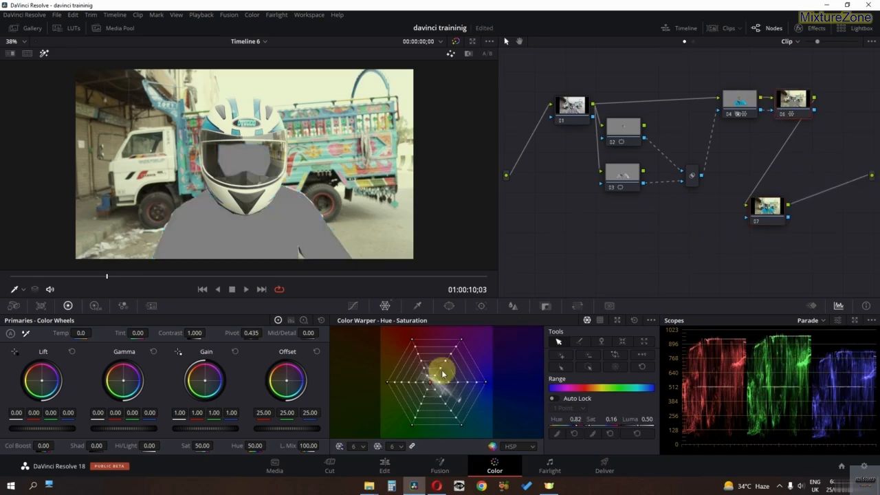
{"action": "left_click_drag", "start_coordinate": [429, 387], "coordinate": [446, 391]}
{"action": "left_click", "coordinate": [752, 106]}
{"action": "left_click", "coordinate": [793, 101]}
- Delete the final serial node, the Outside node, corrector node 04 and the remaining mask nodes from the node graph
{"action": "left_click", "coordinate": [766, 207]}
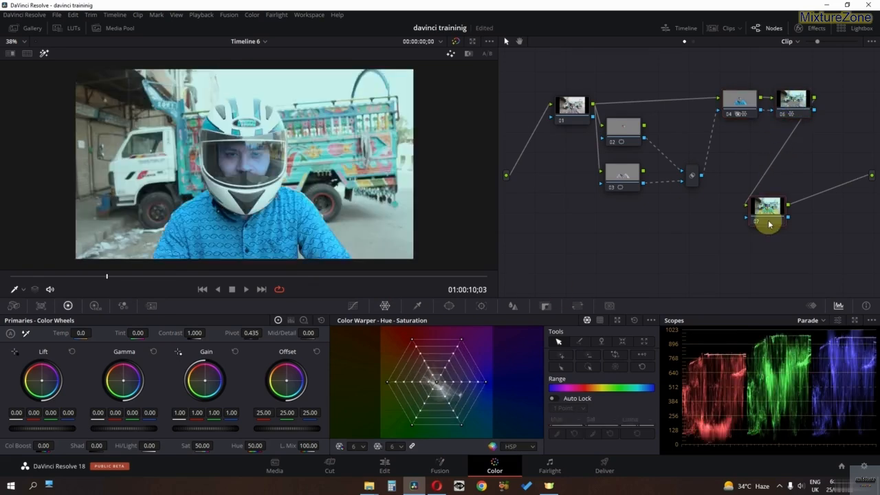
{"action": "key", "text": "Delete"}
{"action": "left_click", "coordinate": [791, 103]}
{"action": "key", "text": "Delete"}
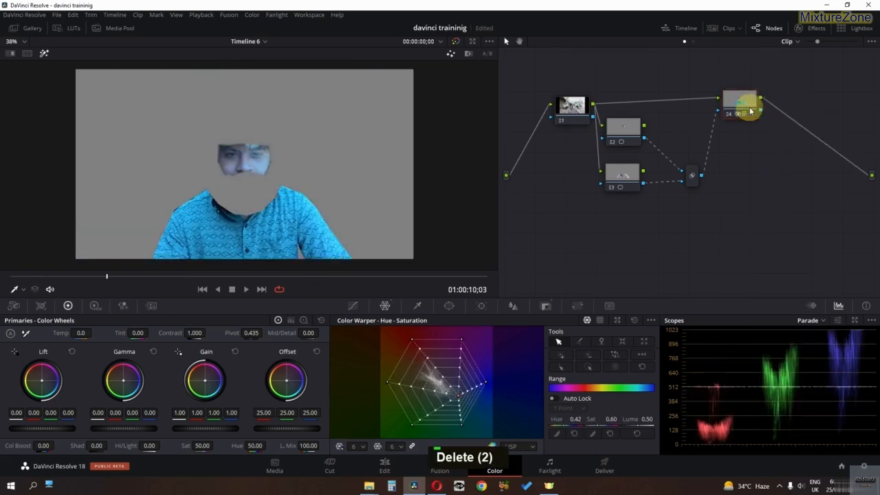
{"action": "left_click", "coordinate": [740, 101]}
{"action": "key", "text": "Delete"}
{"action": "key", "text": "Delete"}
{"action": "left_click_drag", "start_coordinate": [620, 226], "coordinate": [650, 122]}
{"action": "key", "text": "Delete"}
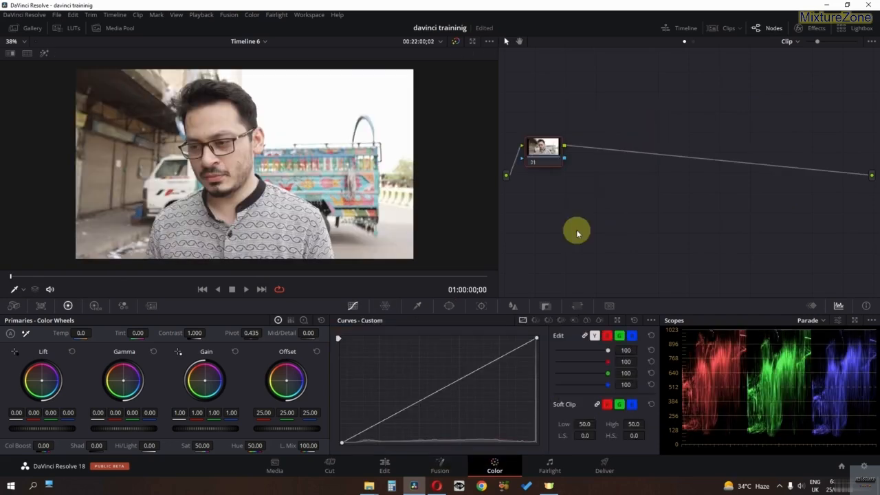
- On the street portrait clip, insert a Splitter after node 01 and place a serial node on its first output, above the main line
{"action": "right_click", "coordinate": [527, 195]}
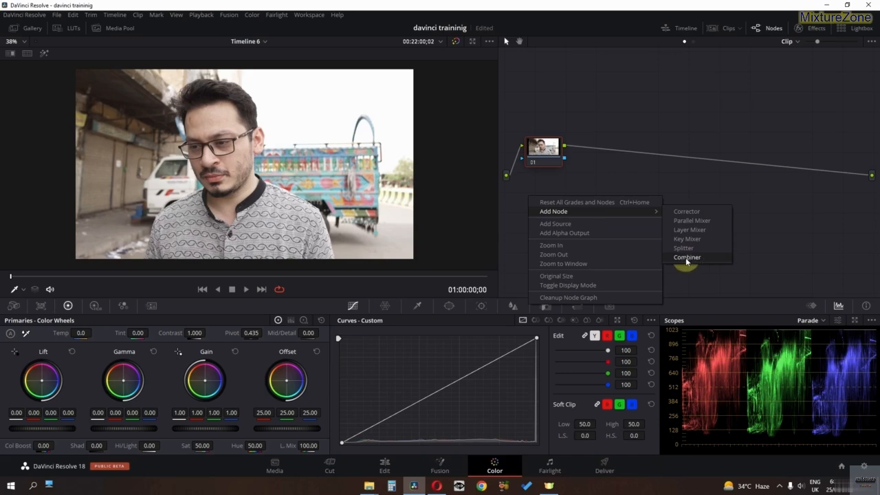
{"action": "left_click", "coordinate": [684, 248]}
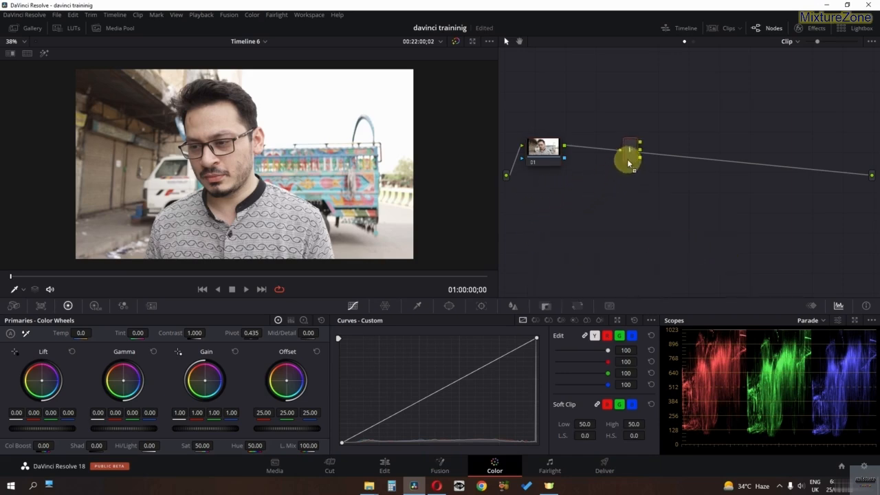
{"action": "left_click_drag", "start_coordinate": [627, 163], "coordinate": [601, 164]}
{"action": "right_click", "coordinate": [602, 164]}
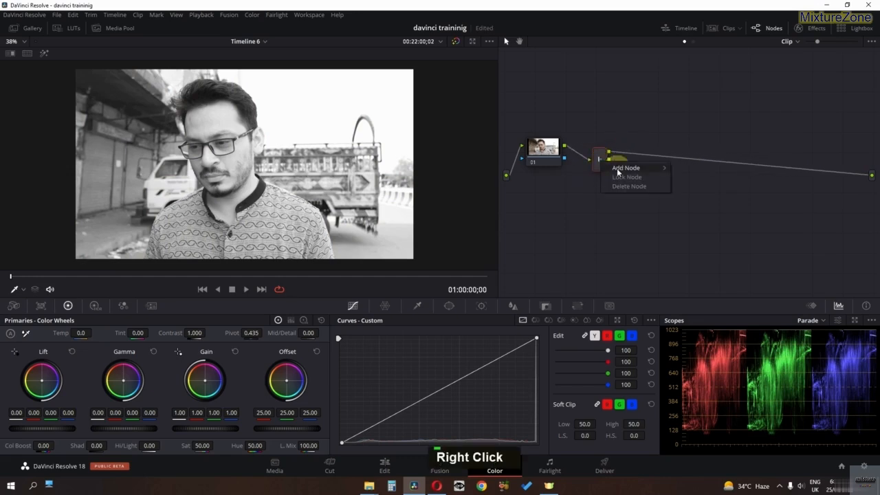
{"action": "left_click", "coordinate": [695, 168]}
{"action": "left_click_drag", "start_coordinate": [658, 181], "coordinate": [664, 124]}
- Add a second corrector after the Splitter, feed it from the second output, and arrange the two nodes as separate branches
{"action": "right_click", "coordinate": [598, 162]}
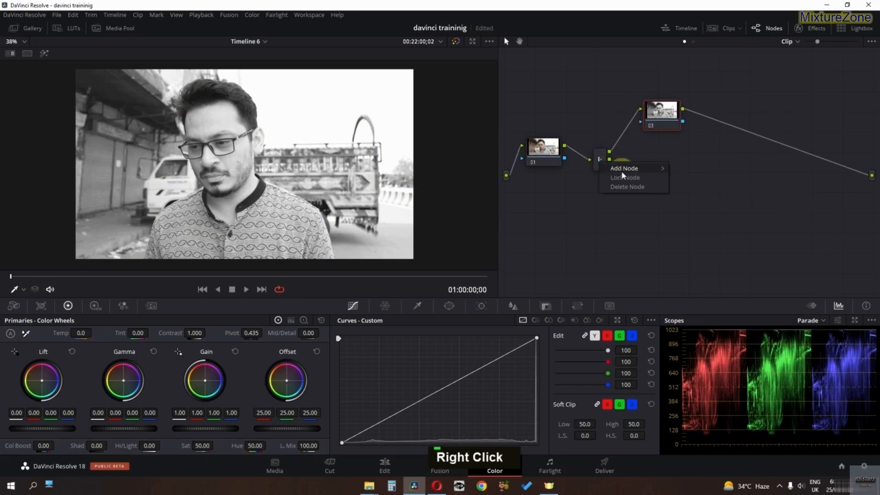
{"action": "left_click", "coordinate": [701, 169]}
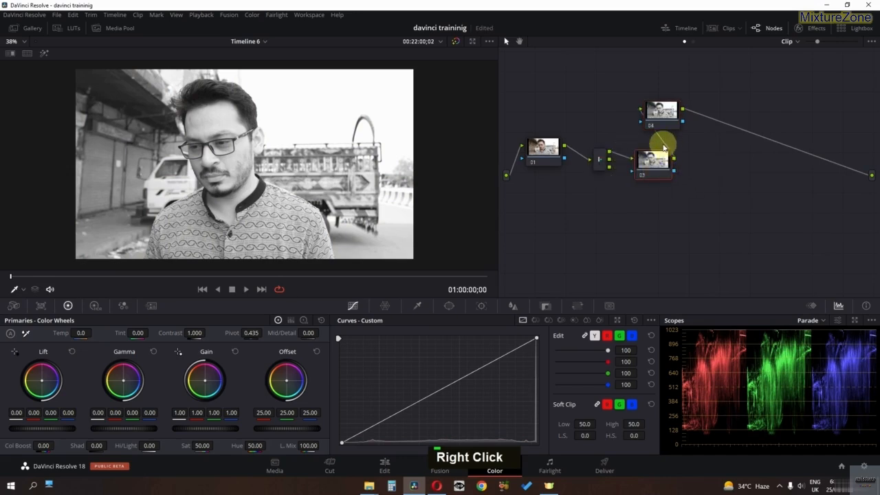
{"action": "left_click_drag", "start_coordinate": [661, 154], "coordinate": [677, 170]}
{"action": "left_click", "coordinate": [688, 130]}
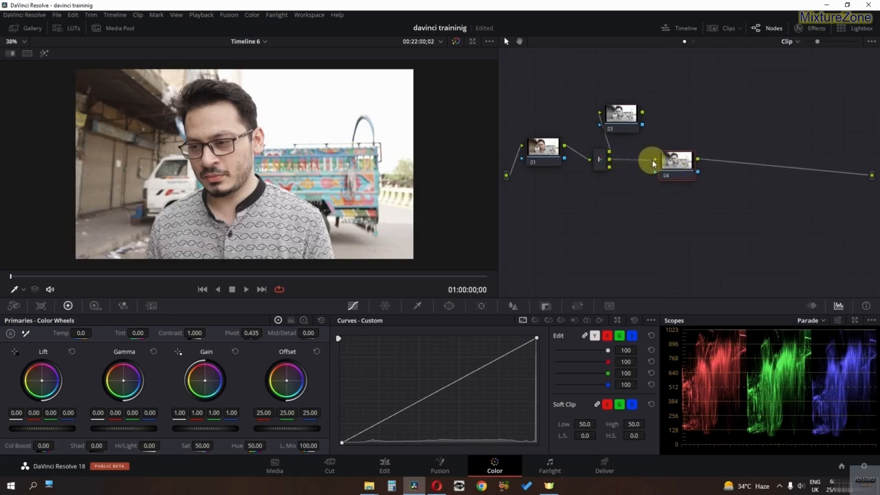
{"action": "left_click_drag", "start_coordinate": [676, 166], "coordinate": [654, 162]}
{"action": "left_click_drag", "start_coordinate": [623, 125], "coordinate": [659, 113]}
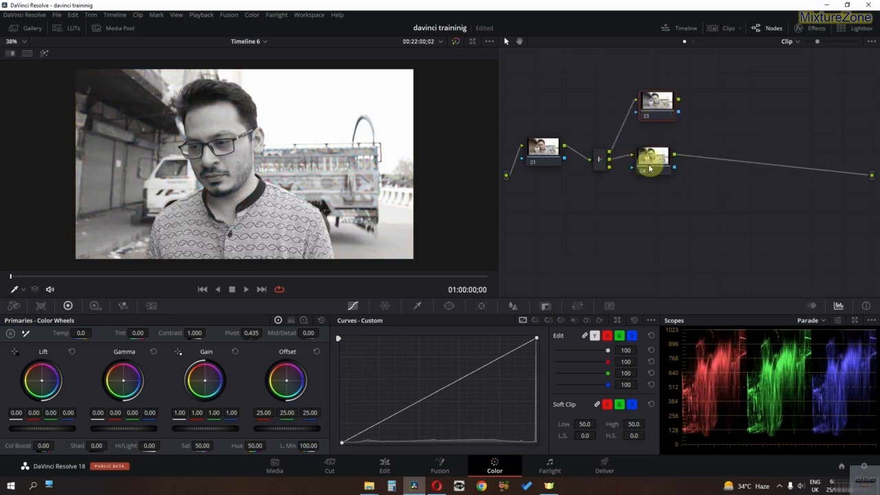
- Add a third corrector after the Splitter, remove the link between correctors, and stack the three nodes on one Splitter output each
{"action": "right_click", "coordinate": [595, 173]}
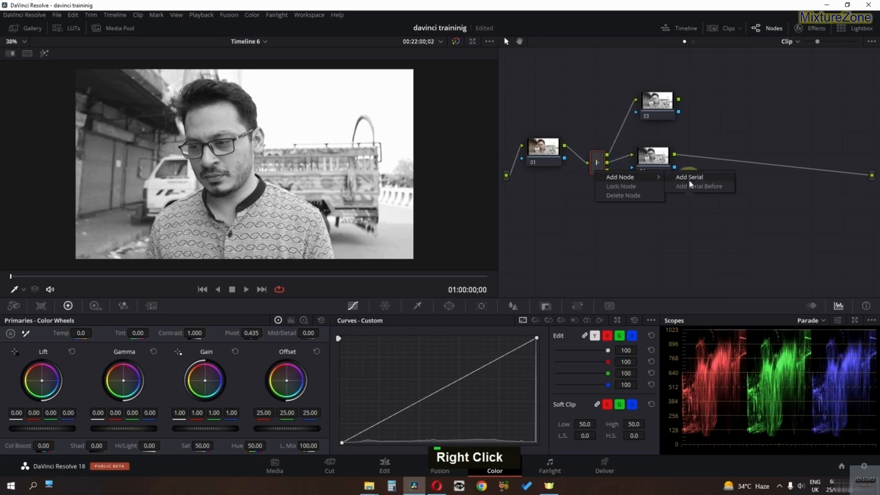
{"action": "left_click", "coordinate": [689, 178]}
{"action": "left_click_drag", "start_coordinate": [632, 190], "coordinate": [613, 229]}
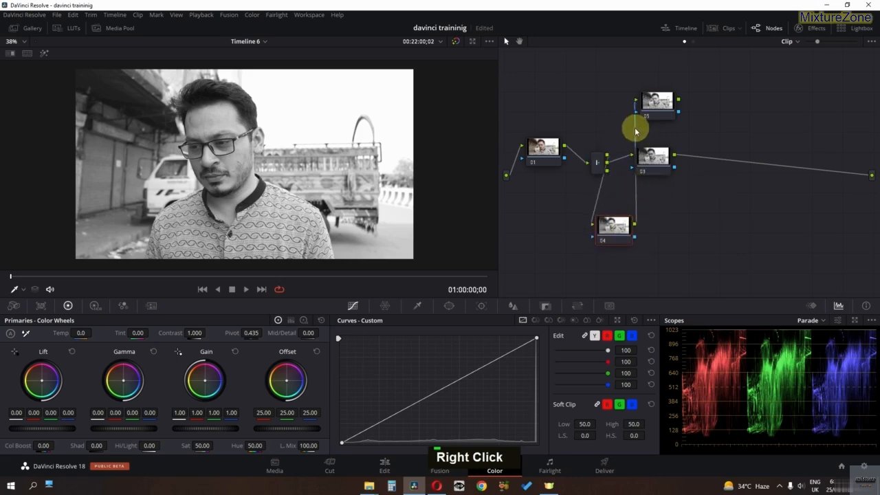
{"action": "mouse_move", "coordinate": [643, 120]}
{"action": "left_mouse_down"}
{"action": "mouse_move", "coordinate": [677, 113]}
{"action": "mouse_move", "coordinate": [653, 117]}
{"action": "left_mouse_up"}
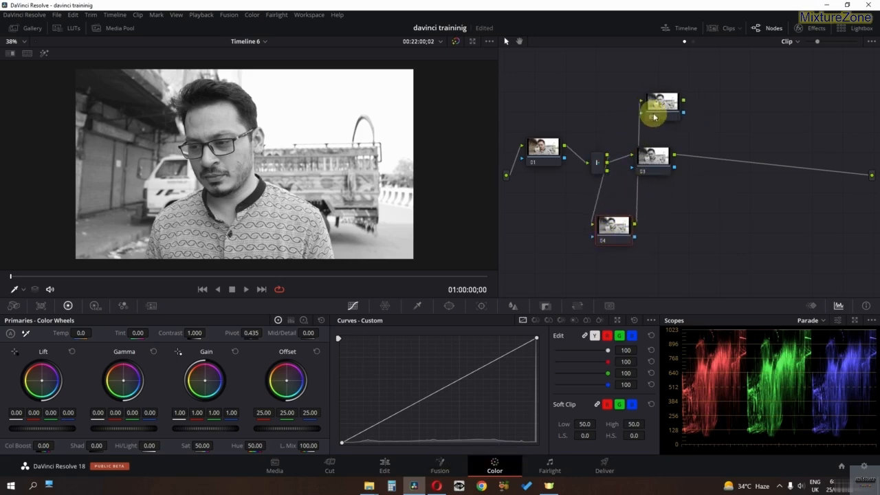
{"action": "double_click", "coordinate": [640, 125]}
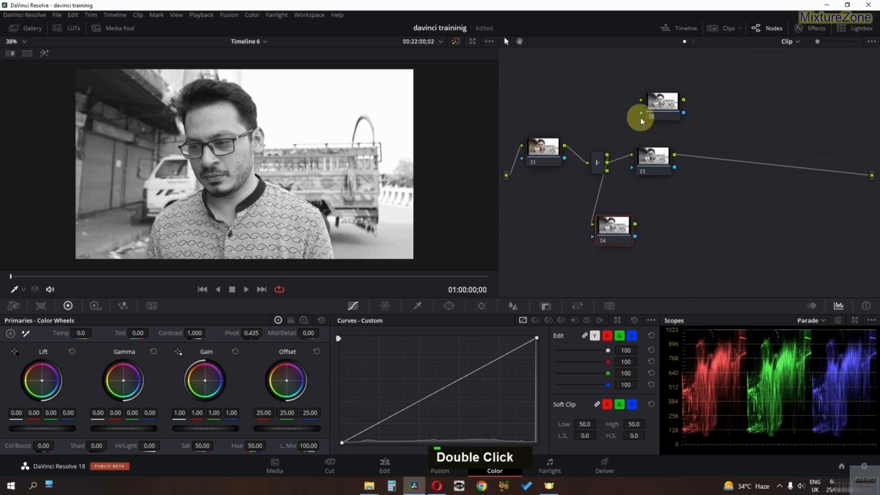
{"action": "left_click_drag", "start_coordinate": [612, 231], "coordinate": [652, 220]}
{"action": "left_click_drag", "start_coordinate": [630, 112], "coordinate": [646, 112]}
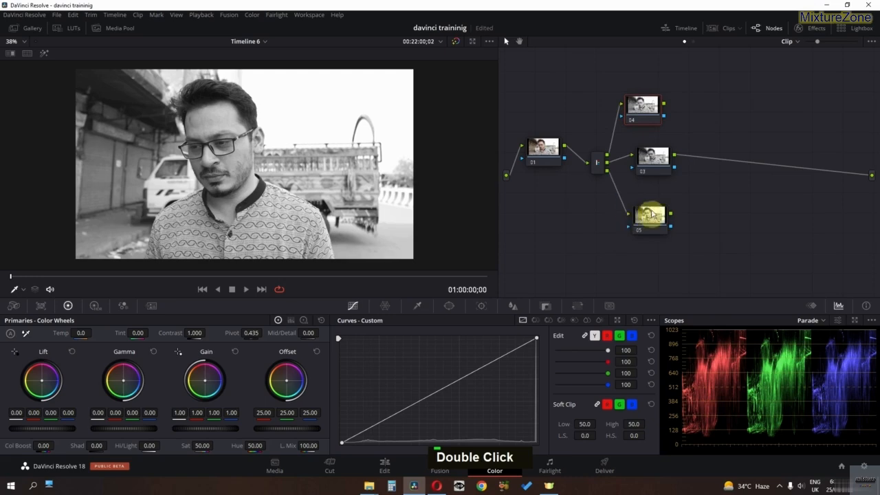
- Add a Combiner node and insert it on the link between node 03 and the final output
{"action": "right_click", "coordinate": [570, 222]}
{"action": "left_click", "coordinate": [723, 283]}
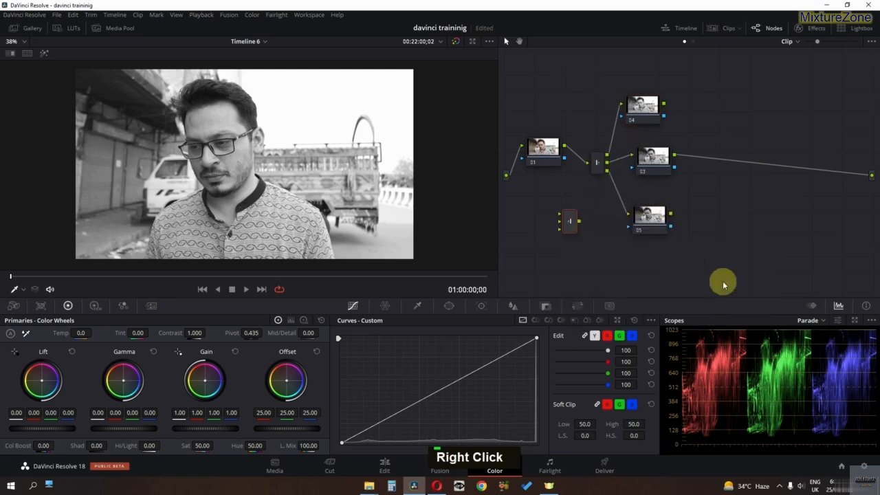
{"action": "left_click_drag", "start_coordinate": [565, 227], "coordinate": [775, 178]}
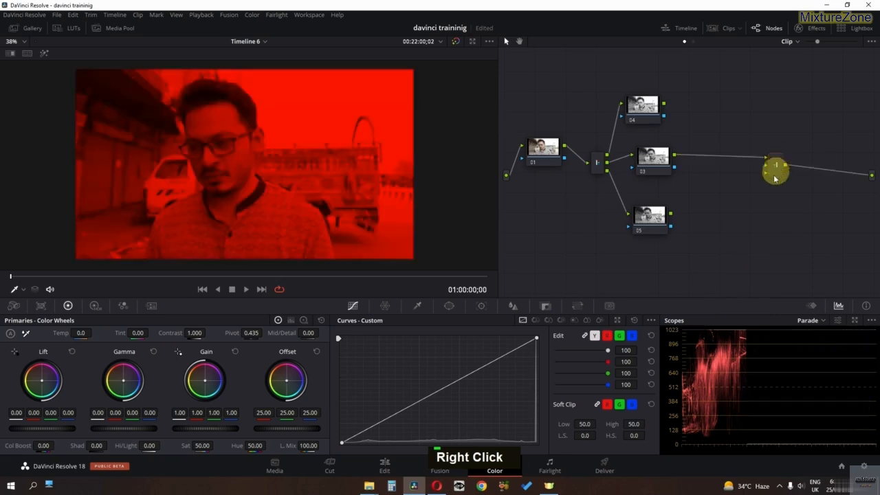
- Remove node 03's link to the Combiner and connect nodes 04, 03 and 05 to its first, second and third inputs
{"action": "left_click", "coordinate": [754, 157]}
{"action": "key", "text": "Delete"}
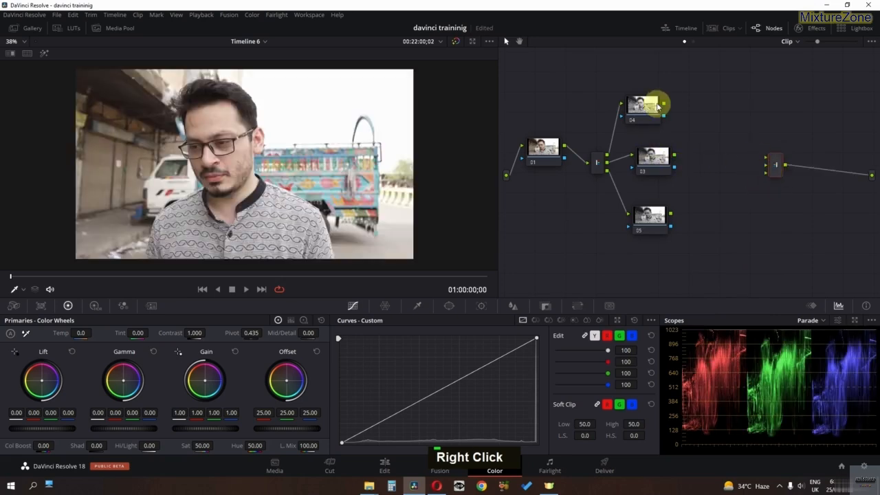
{"action": "left_click_drag", "start_coordinate": [664, 105], "coordinate": [762, 164]}
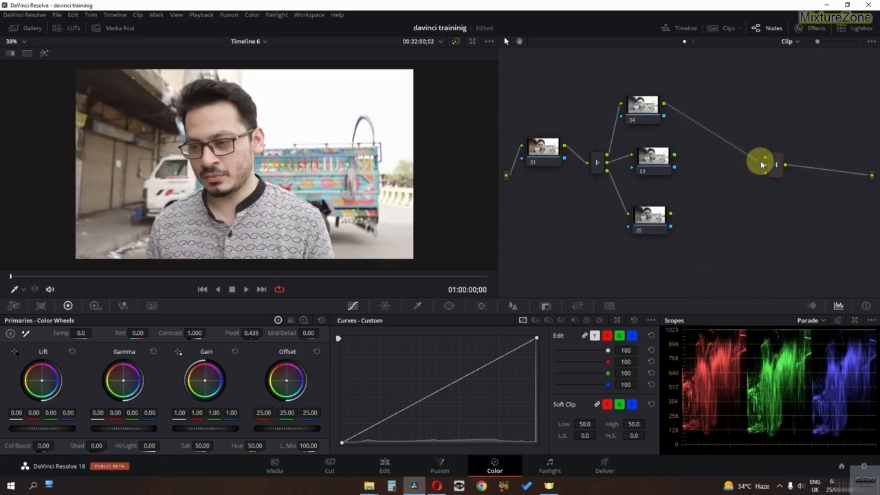
{"action": "left_click_drag", "start_coordinate": [677, 158], "coordinate": [763, 165]}
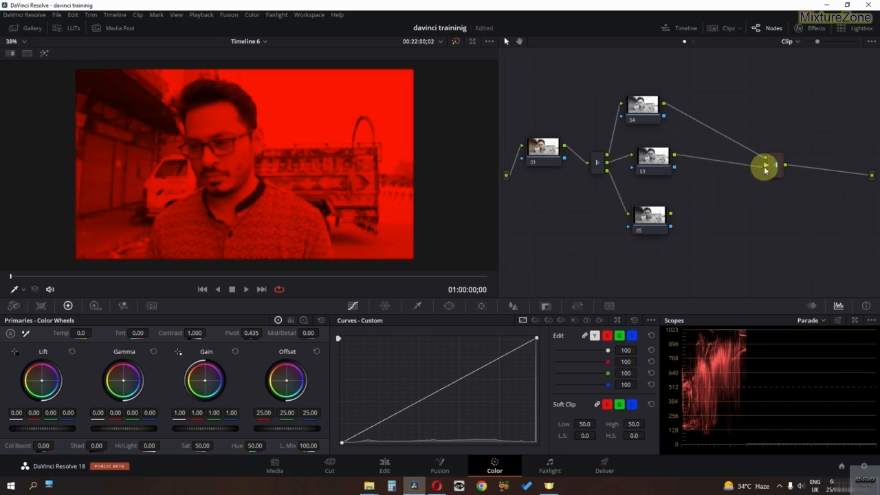
{"action": "left_click_drag", "start_coordinate": [670, 213], "coordinate": [764, 172]}
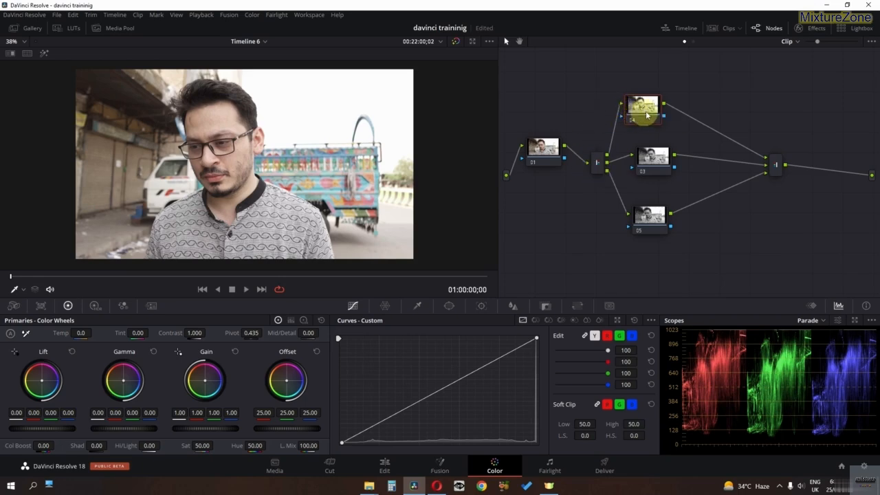
- Turn on Highlight and compare the individual channel images of nodes 04, 03 and 05
{"action": "left_click", "coordinate": [43, 55]}
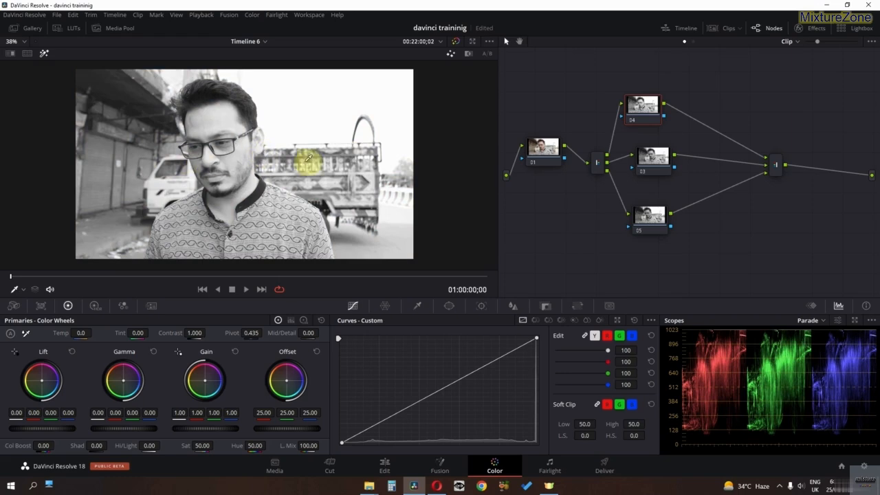
{"action": "left_click", "coordinate": [654, 157]}
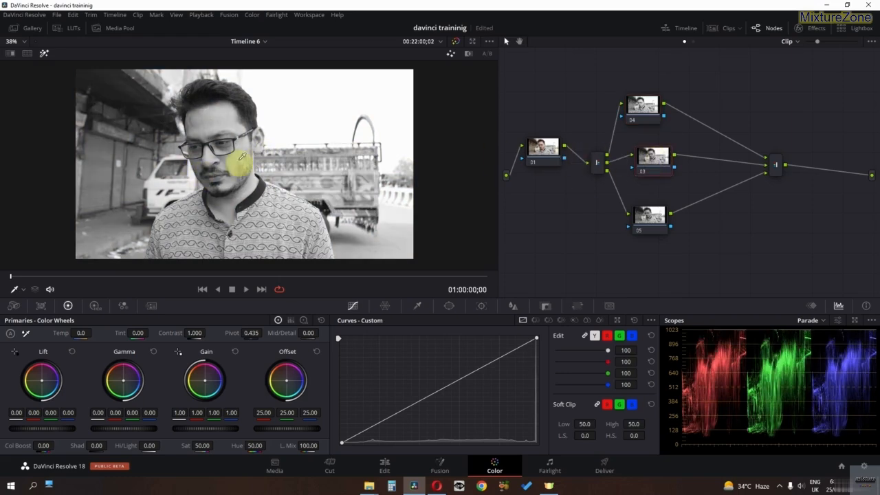
{"action": "left_click", "coordinate": [653, 218]}
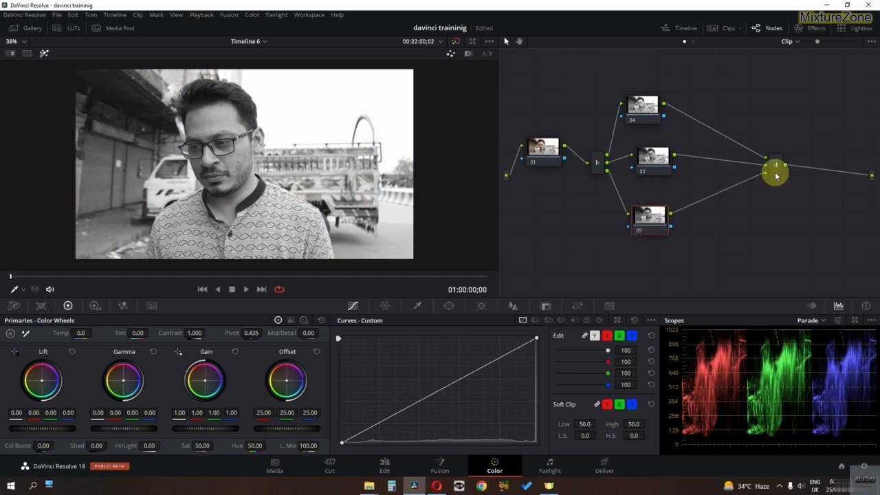
- Move the Combiner closer to the channel nodes and add a serial node between it and the final output
{"action": "left_click_drag", "start_coordinate": [774, 173], "coordinate": [724, 165]}
{"action": "right_click", "coordinate": [726, 167]}
{"action": "left_click", "coordinate": [816, 172]}
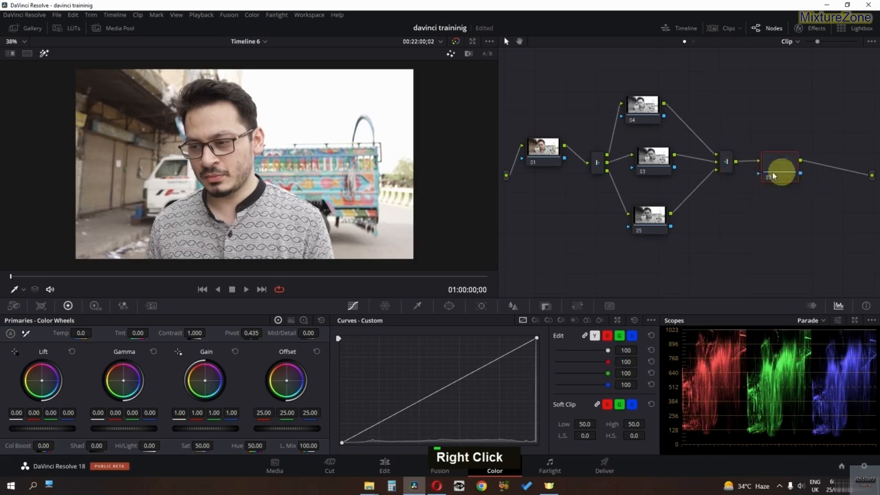
- Select node 04 and turn off Highlight to view the recombined image
{"action": "left_click", "coordinate": [647, 119]}
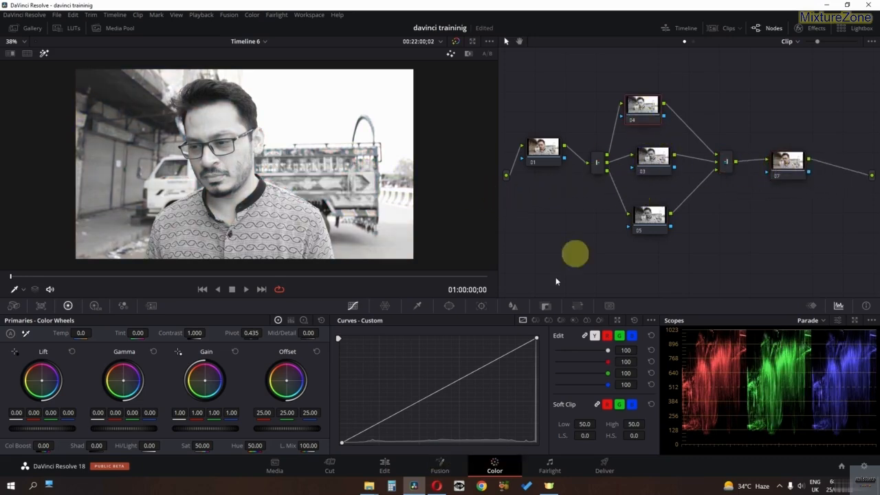
{"action": "double_click", "coordinate": [43, 52]}
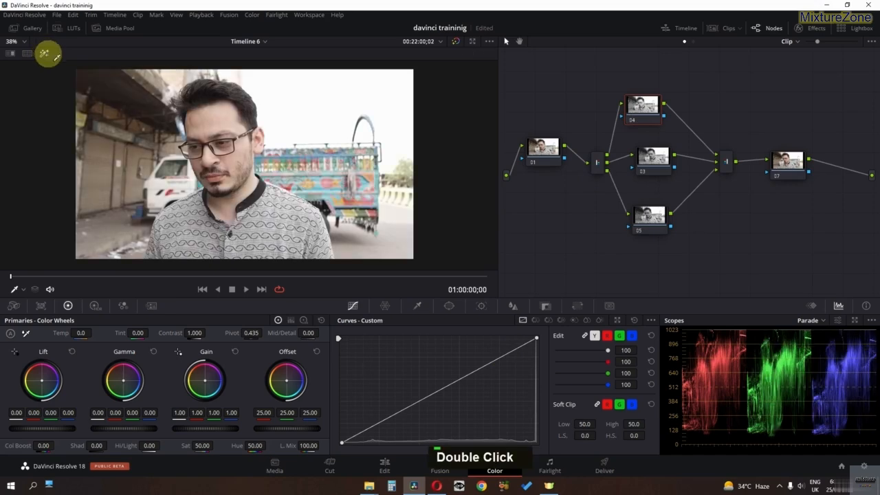
- Try pulling down the upper part of node 04's custom curve and restore the curve to a straight line
{"action": "left_click_drag", "start_coordinate": [481, 372], "coordinate": [505, 400]}
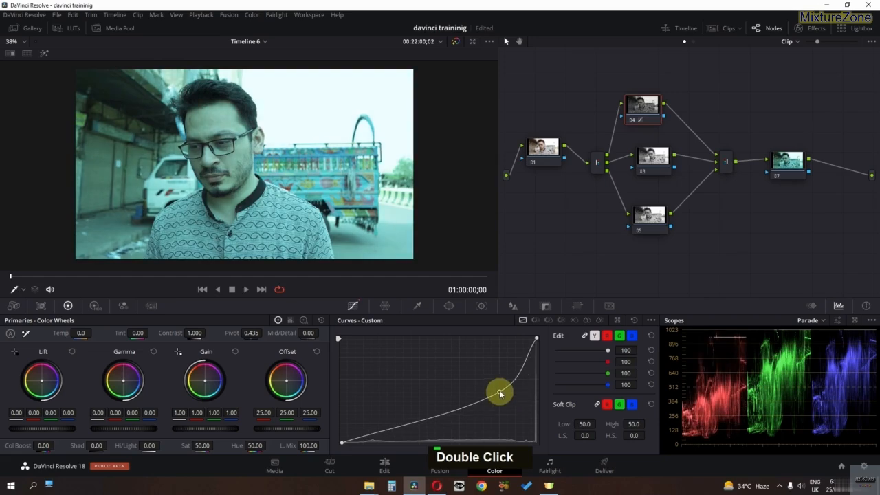
{"action": "double_click", "coordinate": [502, 394]}
{"action": "right_click", "coordinate": [657, 123]}
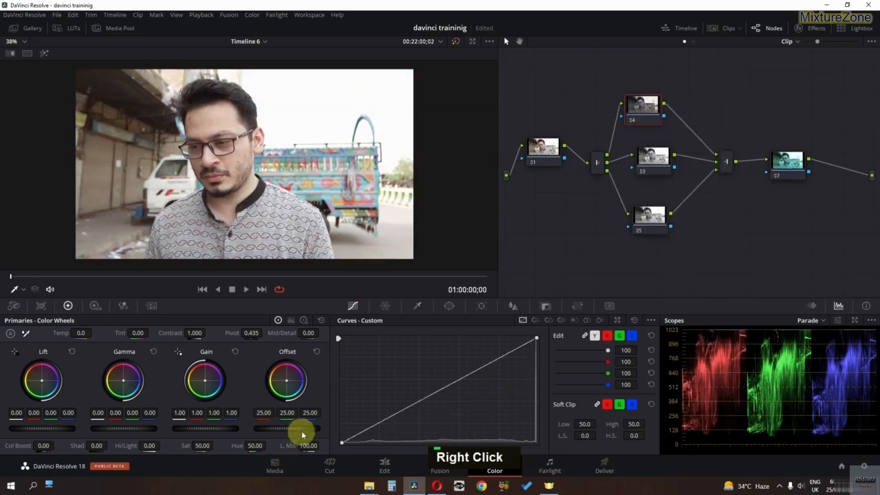
- Try shifting the master Offset on nodes 04, 03 and 05 individually, lowering node 05's to 20.75
{"action": "left_click_drag", "start_coordinate": [300, 428], "coordinate": [556, 422]}
{"action": "left_click", "coordinate": [316, 351]}
{"action": "left_click", "coordinate": [650, 157]}
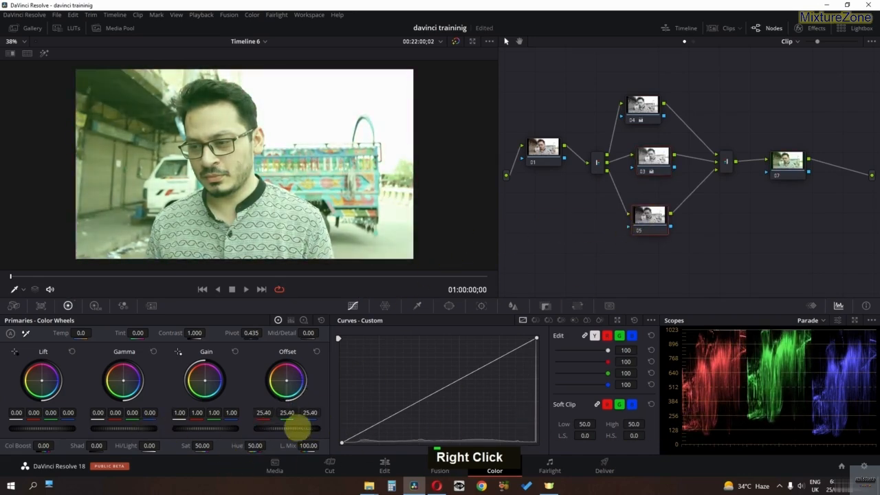
{"action": "left_click_drag", "start_coordinate": [295, 428], "coordinate": [132, 415]}
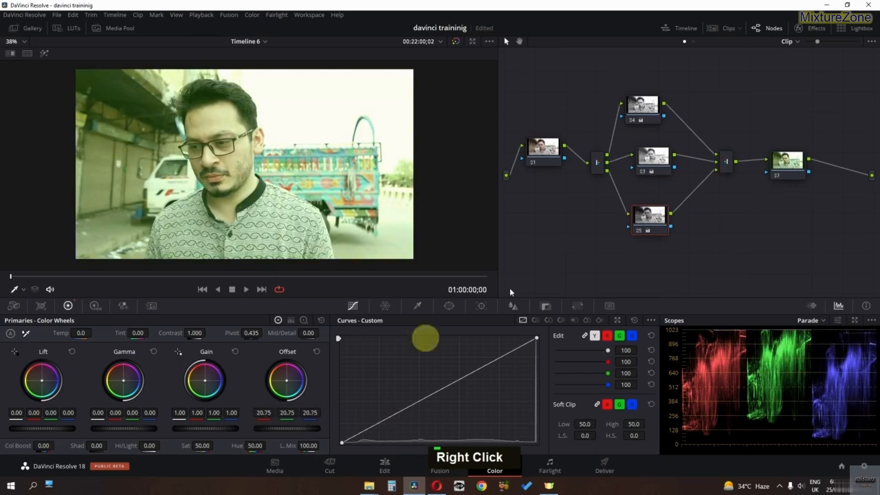
- Reset the grades of channel nodes 04, 03 and 05
{"action": "right_click", "coordinate": [636, 111]}
{"action": "left_click", "coordinate": [652, 121]}
{"action": "right_click", "coordinate": [654, 153]}
{"action": "left_click", "coordinate": [670, 162]}
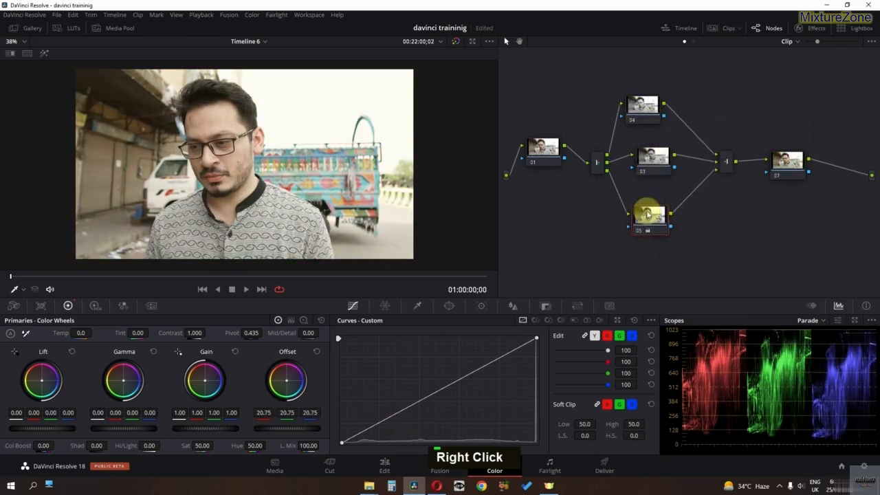
{"action": "right_click", "coordinate": [646, 209]}
{"action": "left_click", "coordinate": [658, 218]}
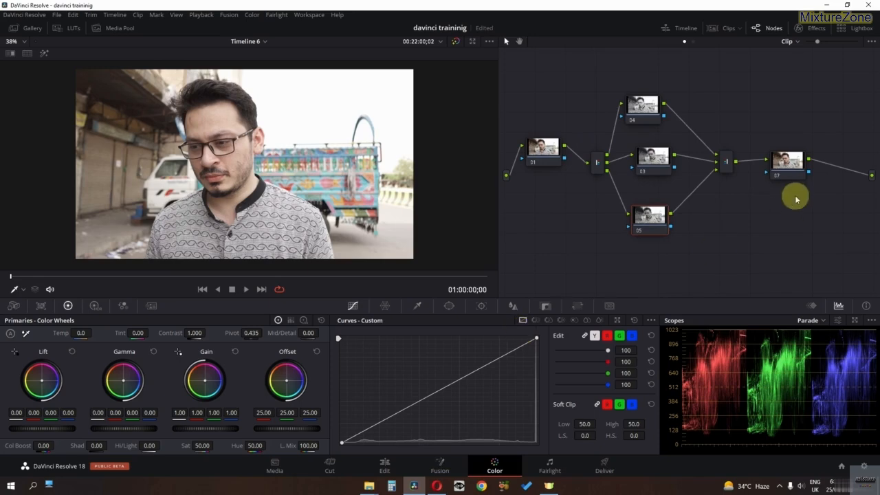
- Preview a Node Sizing Pan of 3.500 on node 04 during playback and reset that node's grade
{"action": "left_click", "coordinate": [788, 171]}
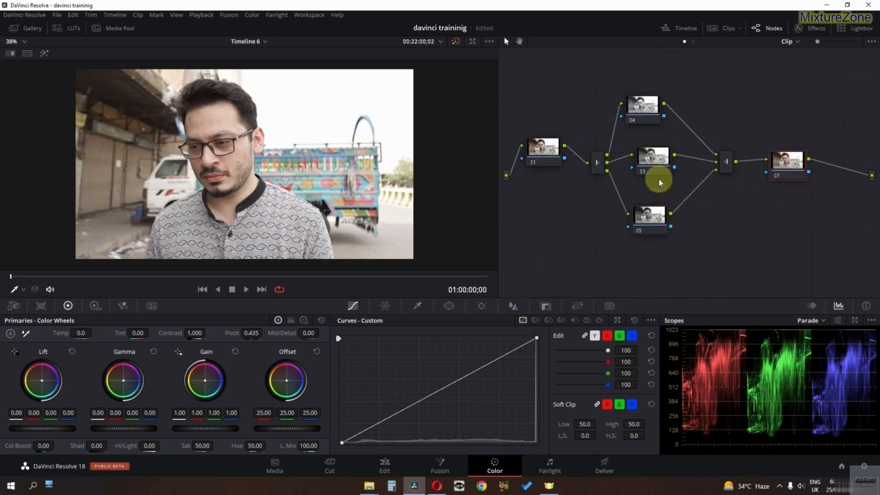
{"action": "left_click", "coordinate": [578, 306]}
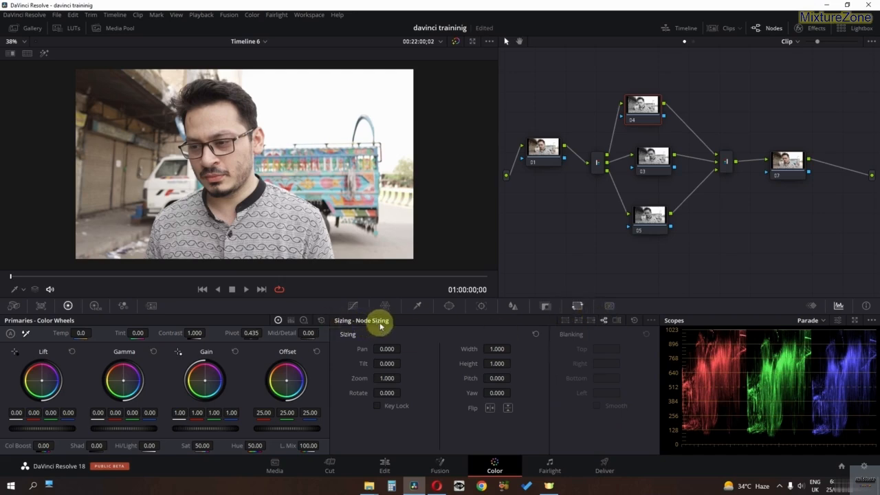
{"action": "left_click_drag", "start_coordinate": [392, 350], "coordinate": [389, 348]}
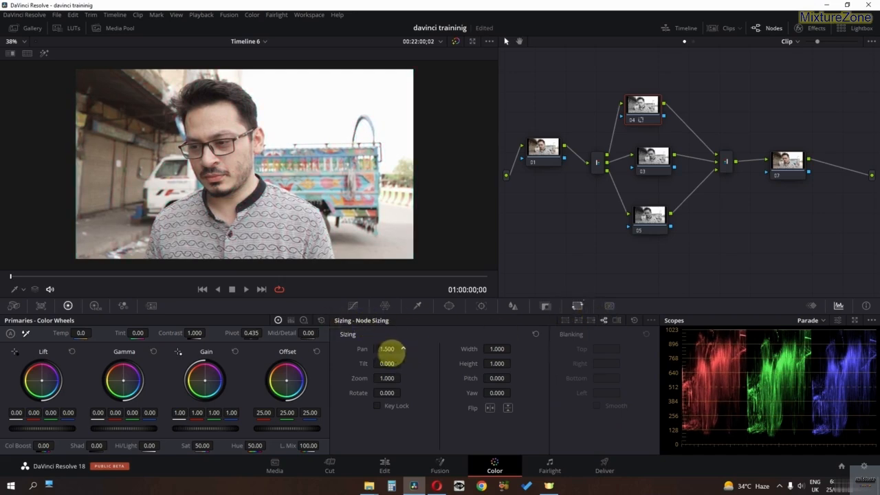
{"action": "key", "text": "space"}
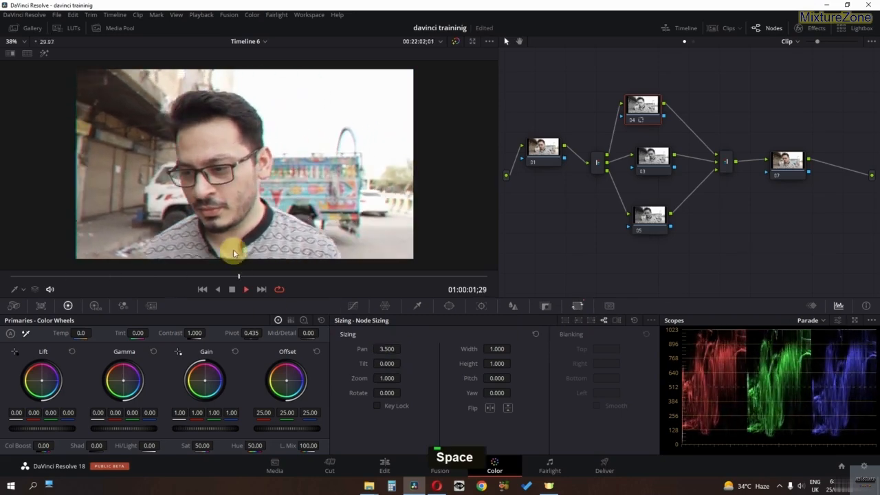
{"action": "key", "text": "space"}
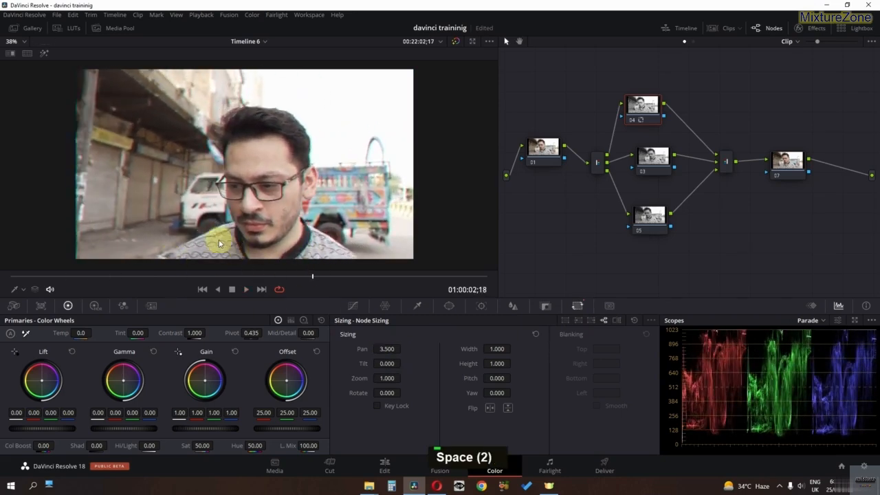
{"action": "right_click", "coordinate": [649, 120]}
{"action": "left_click", "coordinate": [665, 132]}
{"action": "right_click", "coordinate": [649, 110]}
{"action": "left_click", "coordinate": [658, 117]}
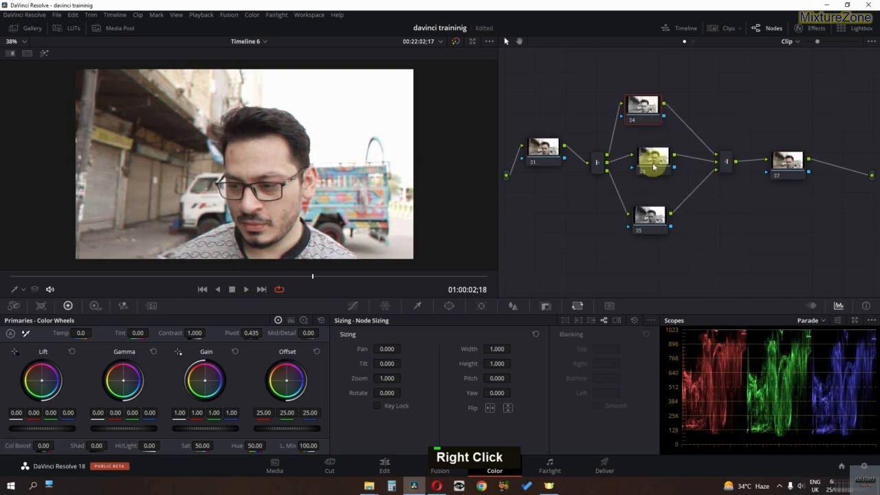
- Preview a Node Sizing Pan of -4.500 on node 03 during playback and reset that node's grade
{"action": "double_click", "coordinate": [654, 164]}
{"action": "left_click_drag", "start_coordinate": [389, 349], "coordinate": [387, 348]}
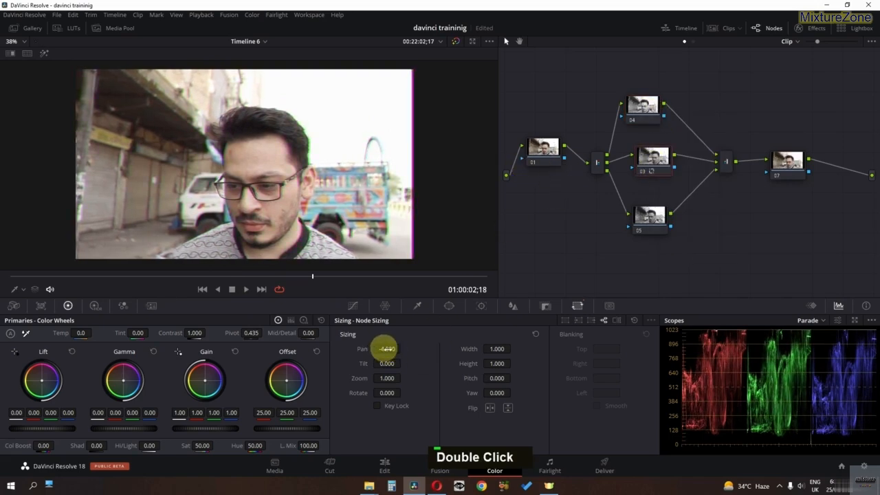
{"action": "key", "text": "space"}
{"action": "key", "text": "space"}
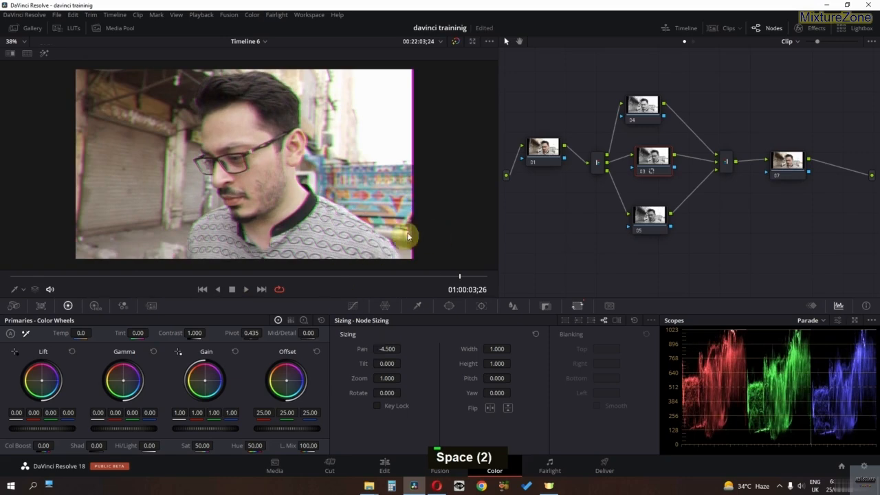
{"action": "right_click", "coordinate": [653, 158]}
{"action": "left_click", "coordinate": [667, 187]}
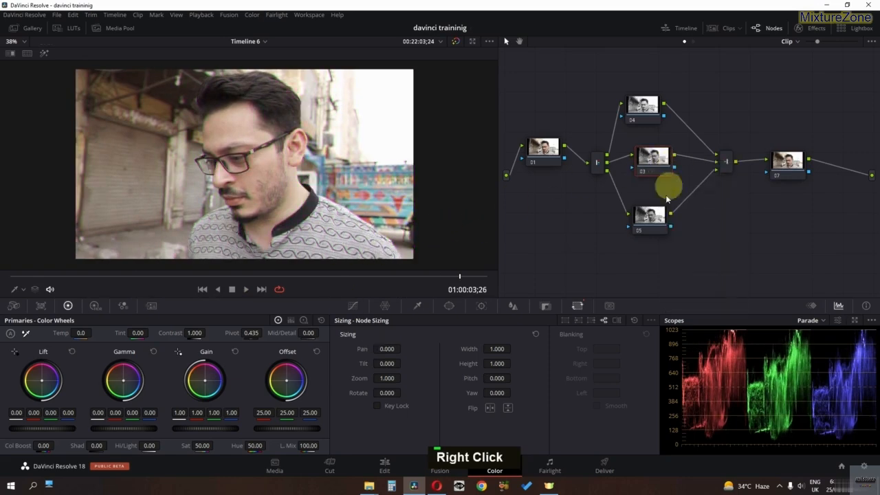
- Preview a Node Sizing Pan of 8.500 on node 05 during playback and reset that node's grade
{"action": "double_click", "coordinate": [655, 233]}
{"action": "left_click_drag", "start_coordinate": [392, 348], "coordinate": [403, 347]}
{"action": "key", "text": "space"}
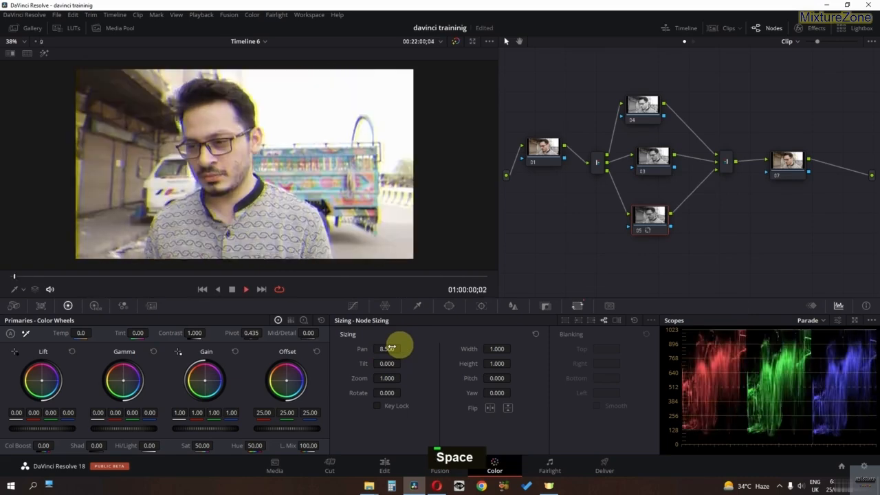
{"action": "key", "text": "space"}
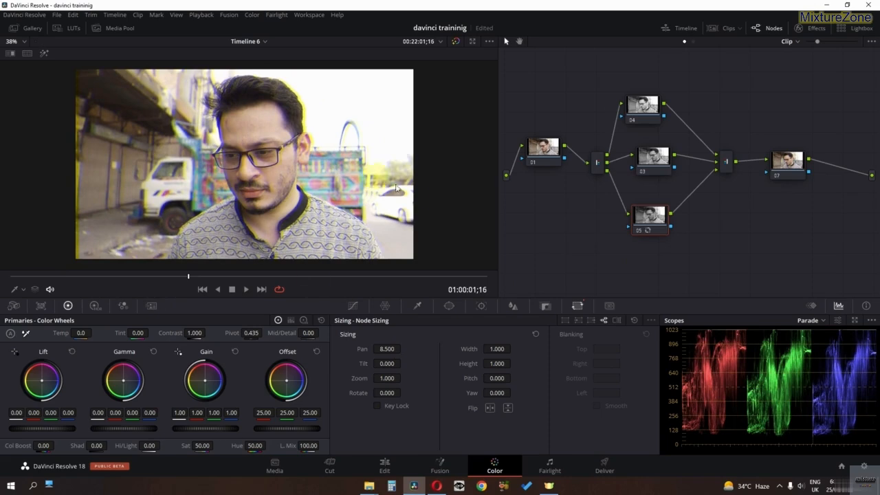
{"action": "right_click", "coordinate": [650, 218]}
{"action": "left_click", "coordinate": [661, 225]}
- Lower node 04's Offset to 12.80 and pull down the shadows of node 03's custom curve with a second control point
{"action": "left_click", "coordinate": [639, 105]}
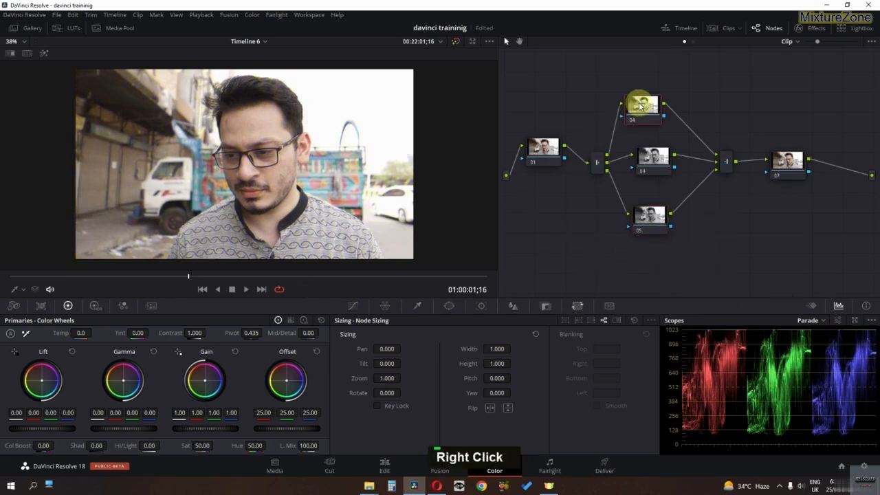
{"action": "left_click_drag", "start_coordinate": [278, 432], "coordinate": [83, 420]}
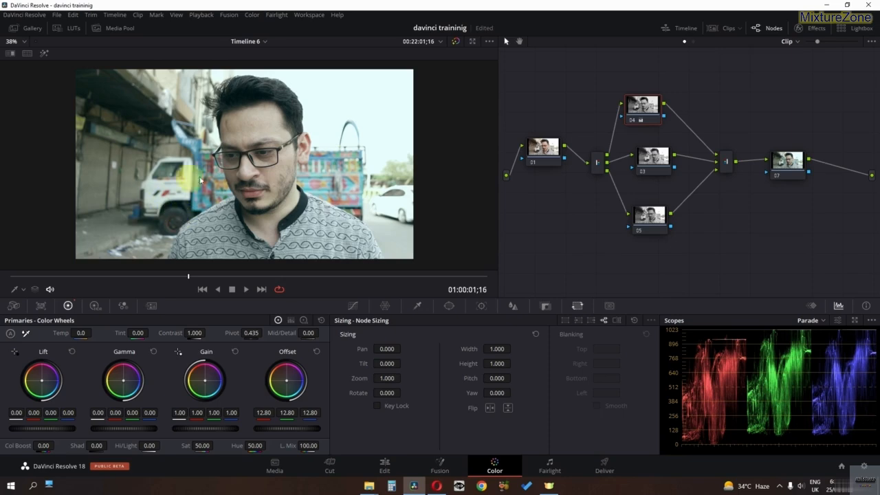
{"action": "left_click", "coordinate": [660, 169]}
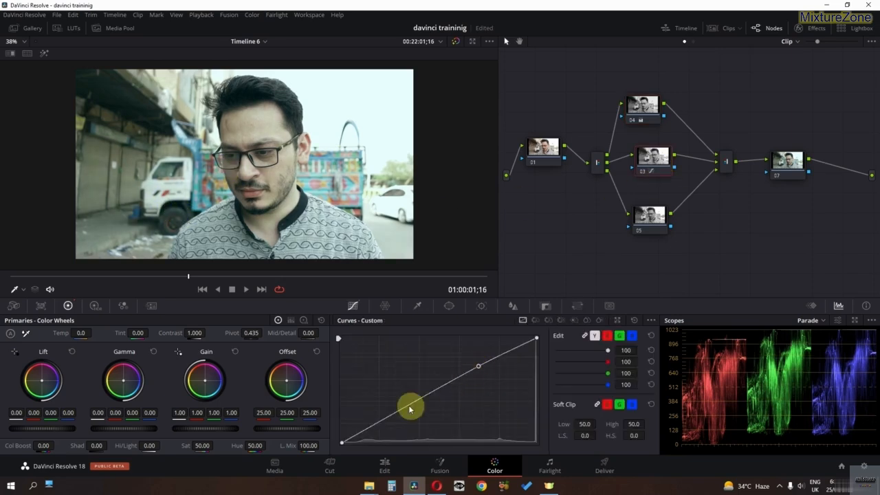
{"action": "left_click_drag", "start_coordinate": [410, 406], "coordinate": [389, 424]}
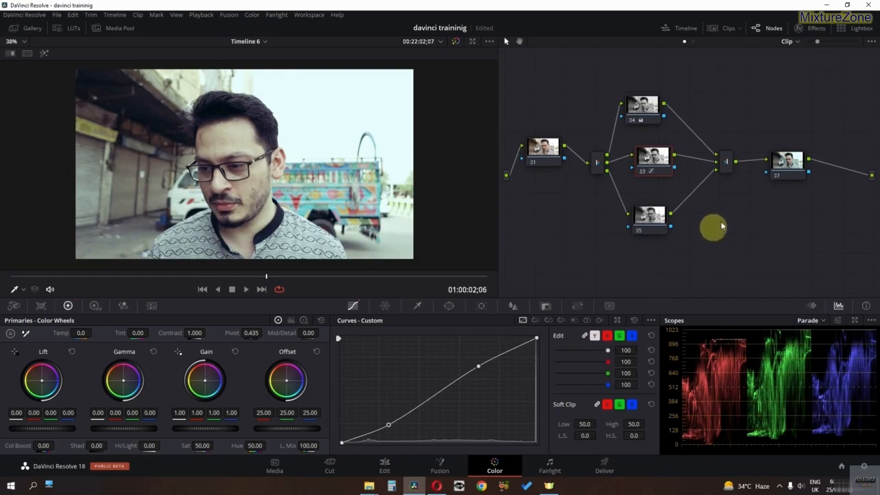
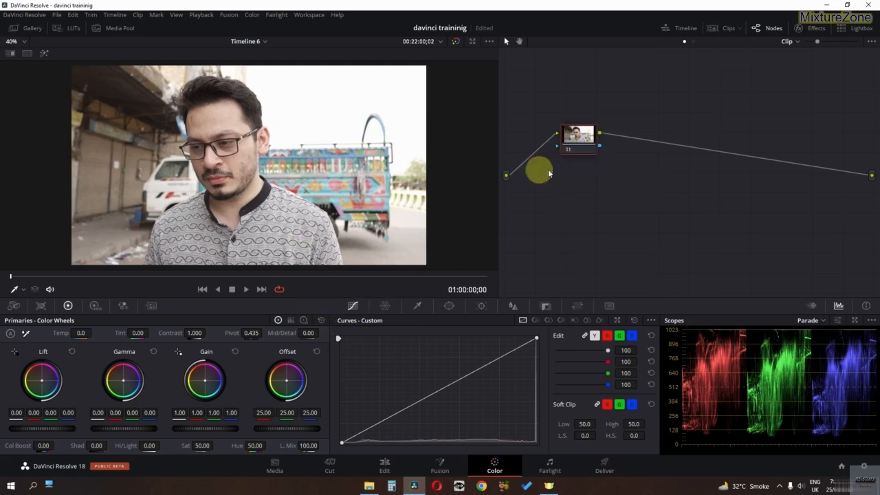
- Grade node 01 with Gain 0.97, Contrast 1.108 and Gamma -0.02
{"action": "mouse_move", "coordinate": [210, 430]}
{"action": "left_mouse_down"}
{"action": "mouse_move", "coordinate": [185, 428]}
{"action": "mouse_move", "coordinate": [220, 432]}
{"action": "mouse_move", "coordinate": [199, 436]}
{"action": "left_mouse_up"}
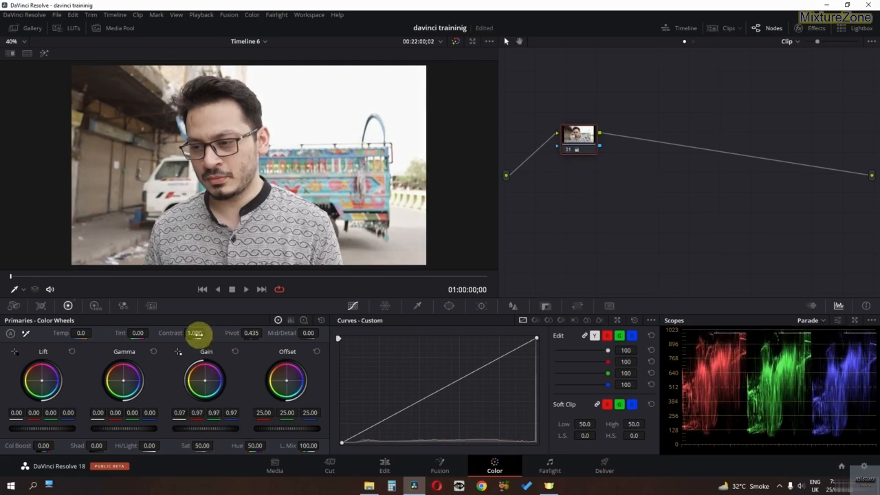
{"action": "mouse_move", "coordinate": [196, 332]}
{"action": "left_mouse_down"}
{"action": "mouse_move", "coordinate": [224, 336]}
{"action": "mouse_move", "coordinate": [194, 342]}
{"action": "left_mouse_up"}
{"action": "left_click_drag", "start_coordinate": [130, 429], "coordinate": [103, 431]}
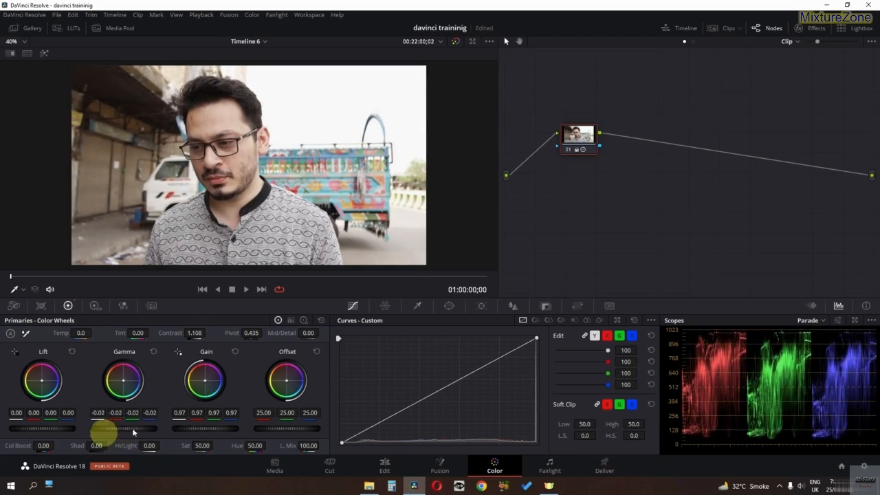
- Label node 01 "gamma,gain,contrast"
{"action": "right_click", "coordinate": [581, 146]}
{"action": "left_click", "coordinate": [595, 165]}
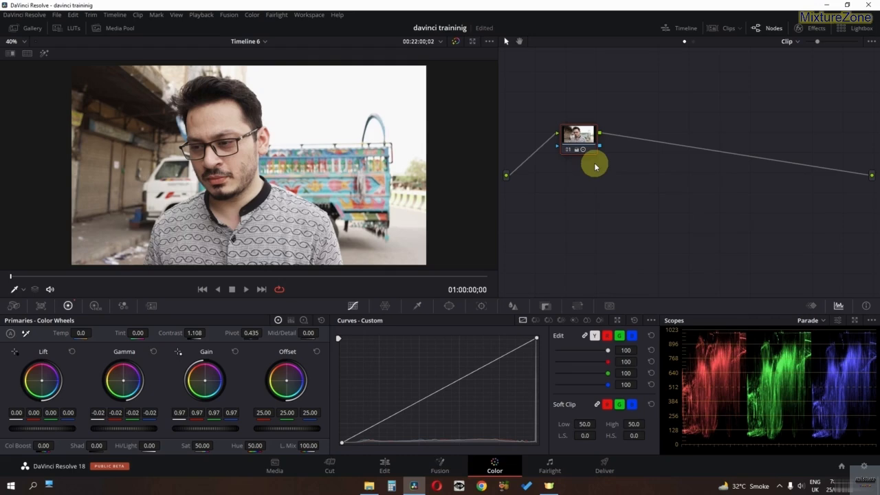
{"action": "type", "text": "gamma"}
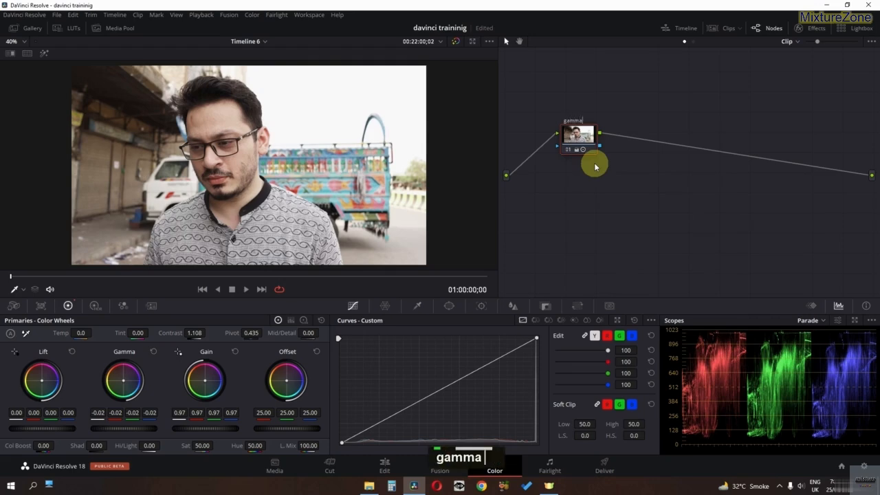
{"action": "type", "text": ",gain"}
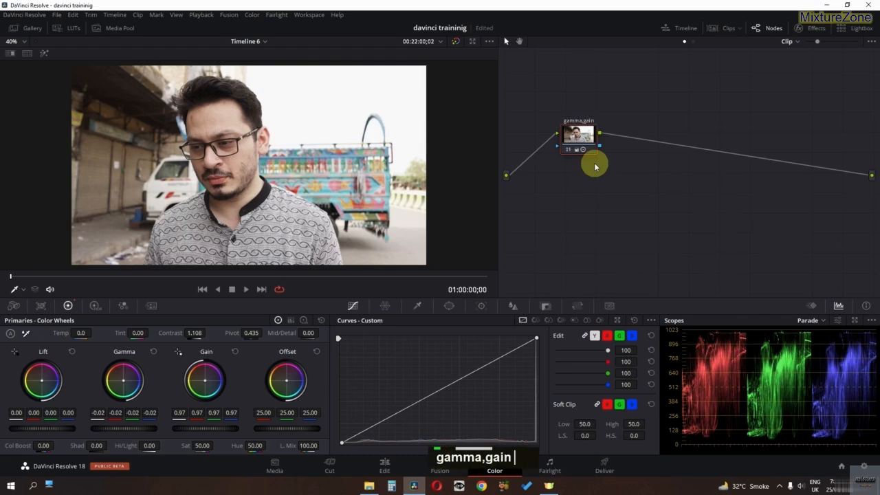
{"action": "type", "text": "m"}
{"action": "key", "text": "BackSpace"}
{"action": "type", "text": ",cont"}
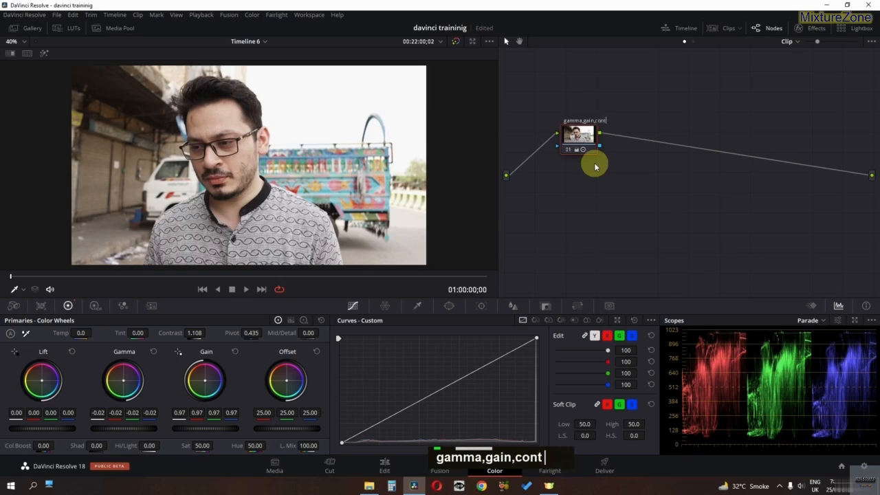
{"action": "type", "text": "rast"}
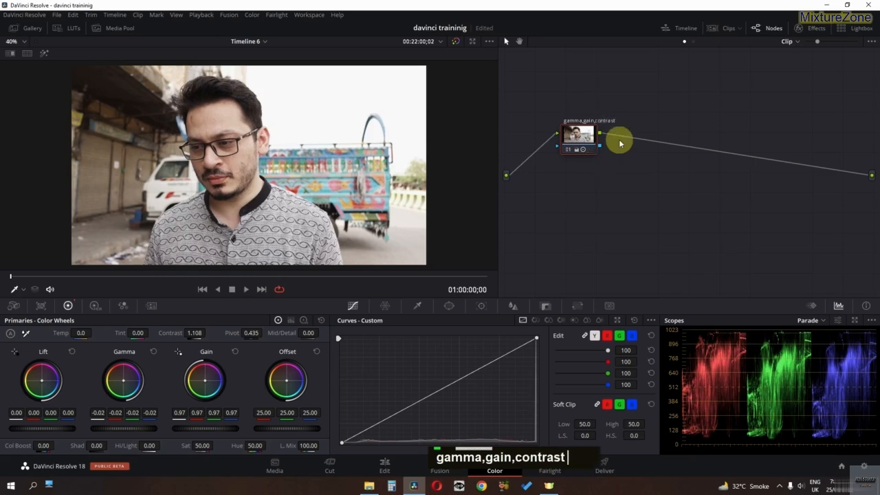
{"action": "left_click", "coordinate": [620, 143]}
- Add a serial node after node 01 and set its Lift to 0.05 and Shadows to 51.50
{"action": "right_click", "coordinate": [576, 144]}
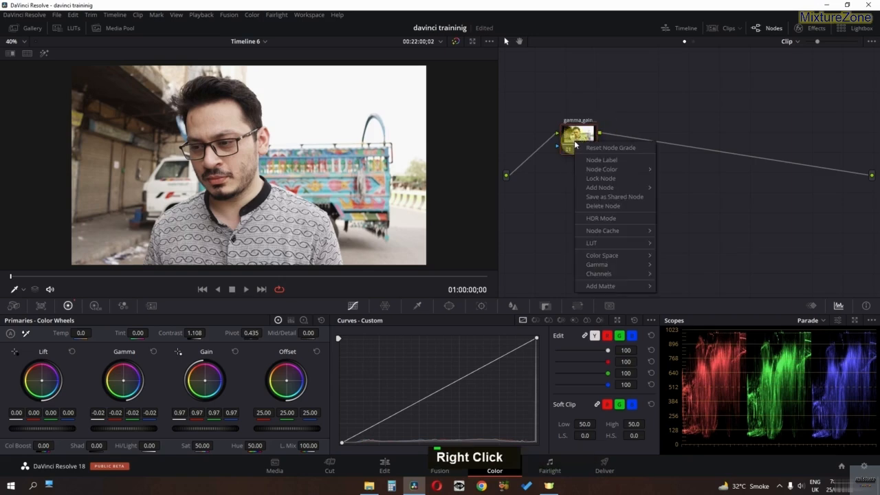
{"action": "mouse_move", "coordinate": [616, 187]}
{"action": "left_click", "coordinate": [678, 190]}
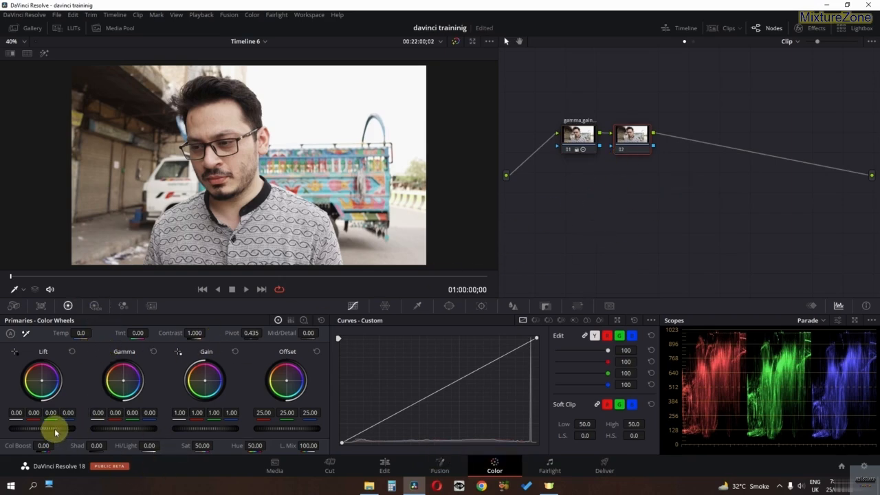
{"action": "left_click_drag", "start_coordinate": [55, 431], "coordinate": [134, 446]}
- Label node 02 "lift,shadow" and add a serial node after it
{"action": "right_click", "coordinate": [629, 145]}
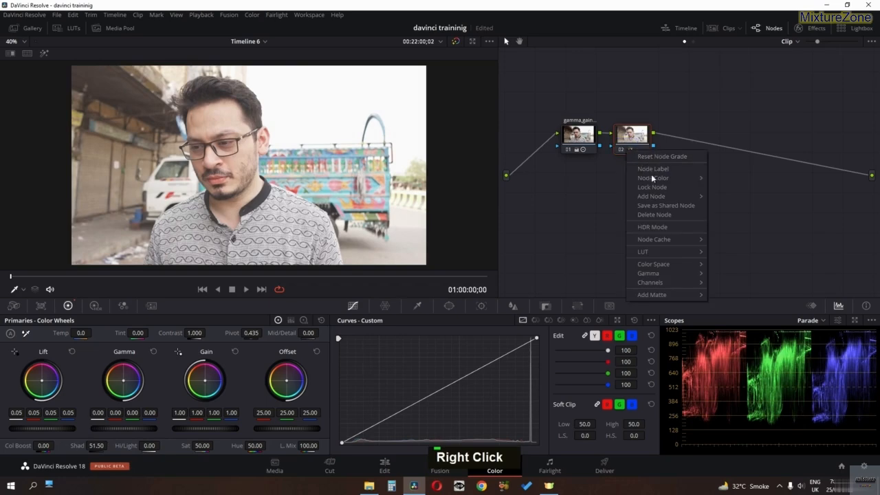
{"action": "left_click", "coordinate": [653, 169]}
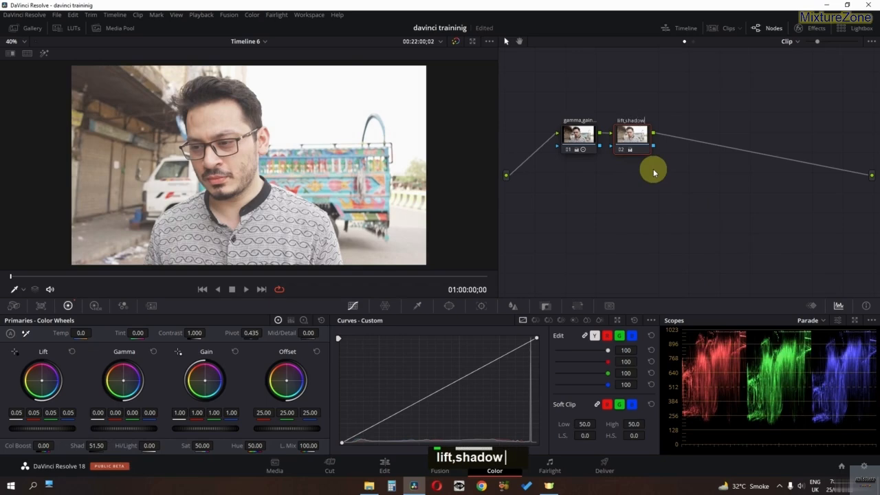
{"action": "right_click", "coordinate": [643, 148]}
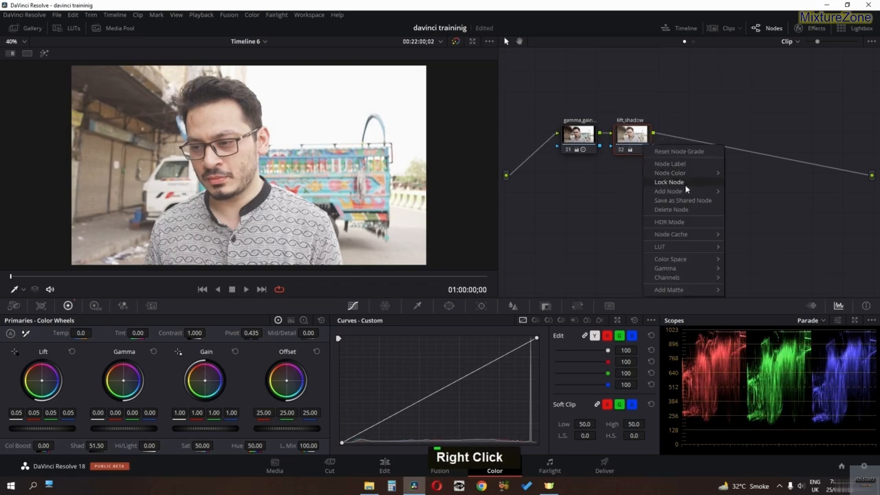
{"action": "mouse_move", "coordinate": [685, 193]}
{"action": "left_click", "coordinate": [745, 193]}
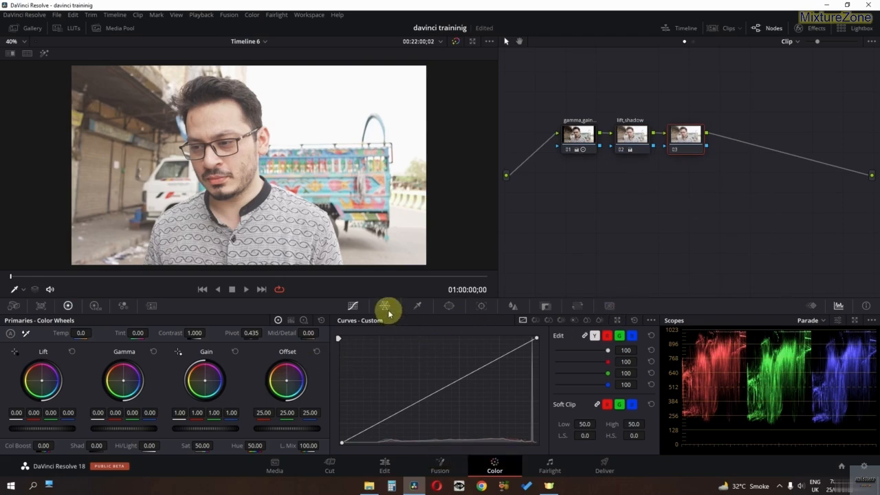
- Set node 03's Saturation to 70
{"action": "double_click", "coordinate": [197, 445]}
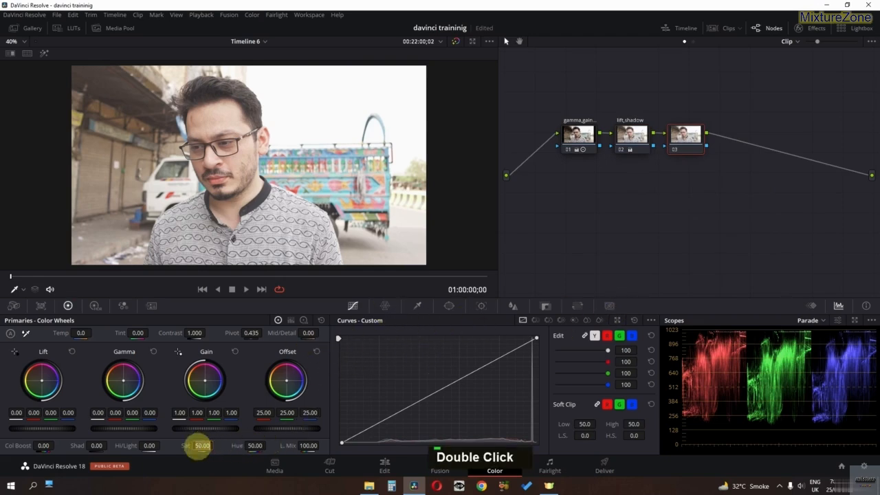
{"action": "left_click_drag", "start_coordinate": [195, 448], "coordinate": [230, 447]}
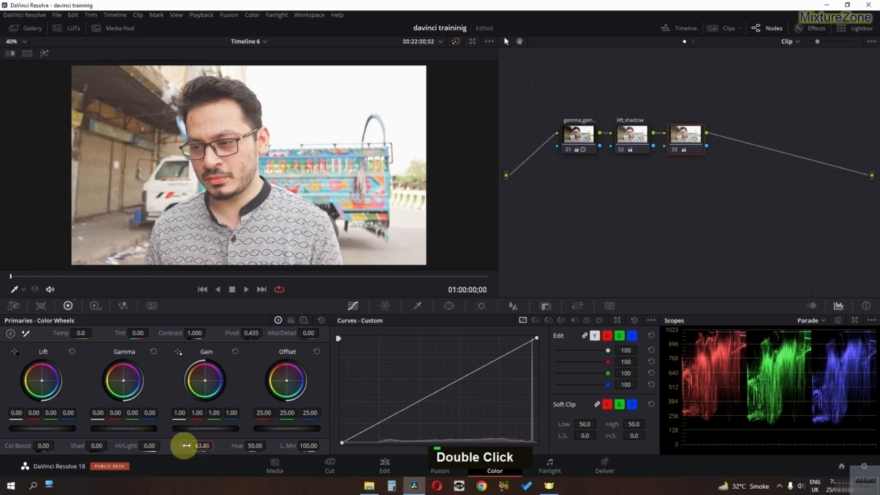
{"action": "type", "text": "70"}
{"action": "key", "text": "Return"}
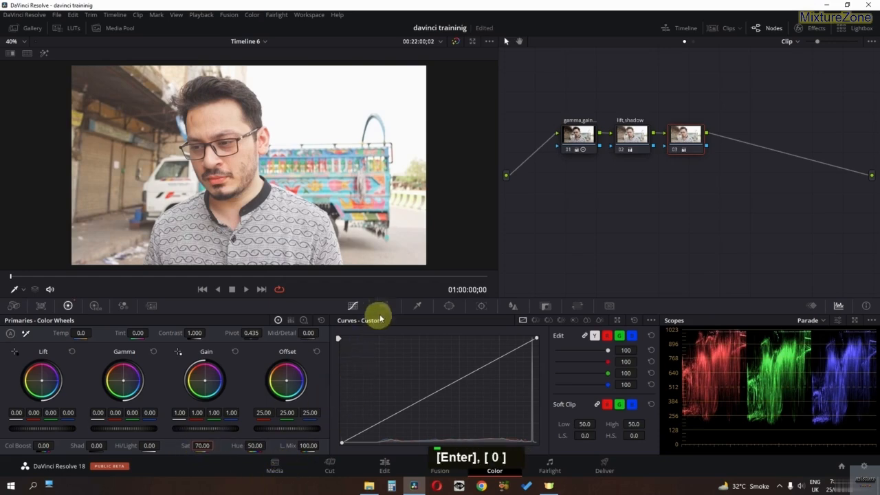
- Raise node 03's Hue Vs Hue curve to a 34.40 rotation, add red control points, and lower the red point to Hue Rotate -4.00
{"action": "left_click", "coordinate": [535, 320]}
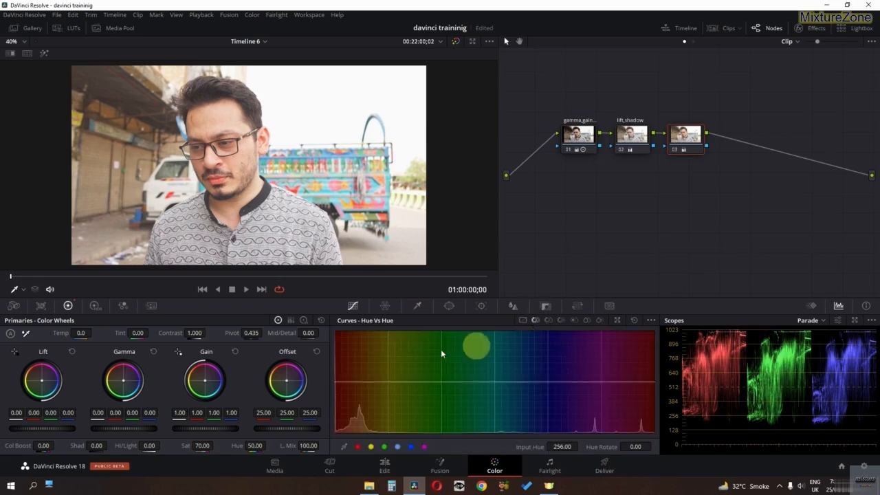
{"action": "left_click_drag", "start_coordinate": [432, 381], "coordinate": [431, 370]}
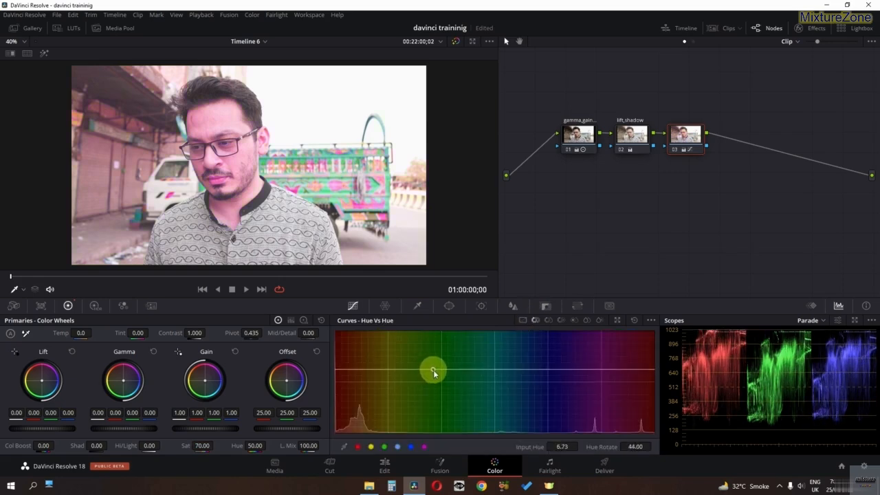
{"action": "left_click", "coordinate": [357, 446]}
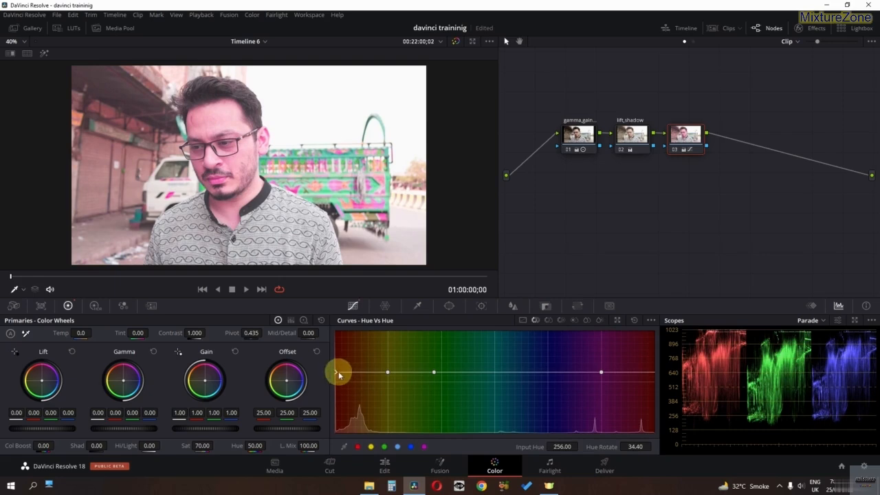
{"action": "left_click_drag", "start_coordinate": [336, 378], "coordinate": [336, 382]}
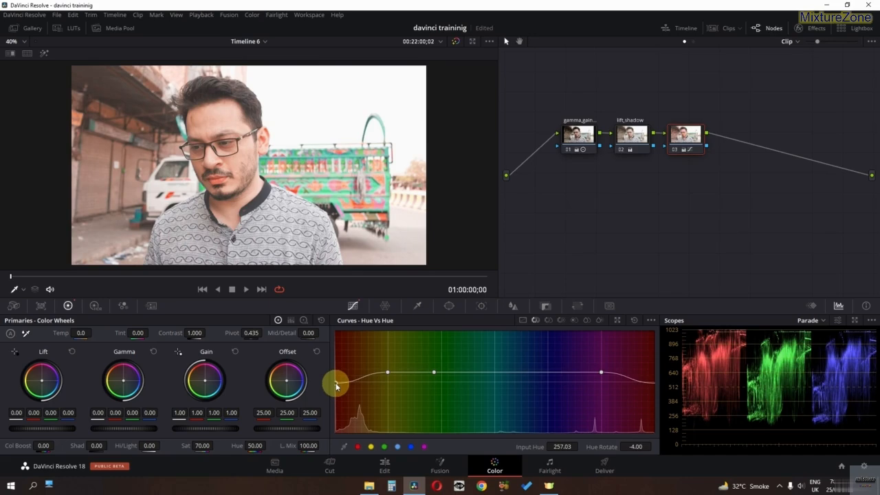
{"action": "key", "text": "ctrl+d"}
{"action": "key", "text": "ctrl+d"}
- Label node 03 "hue,sat"
{"action": "right_click", "coordinate": [686, 148]}
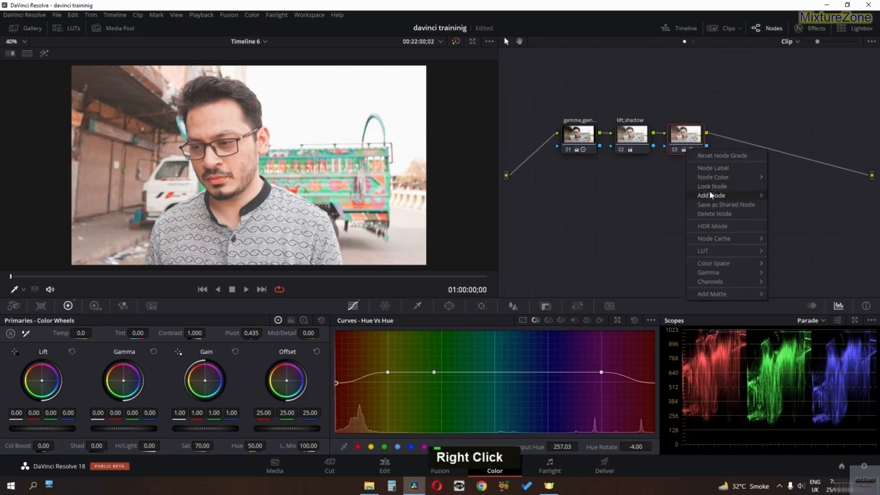
{"action": "left_click", "coordinate": [647, 233]}
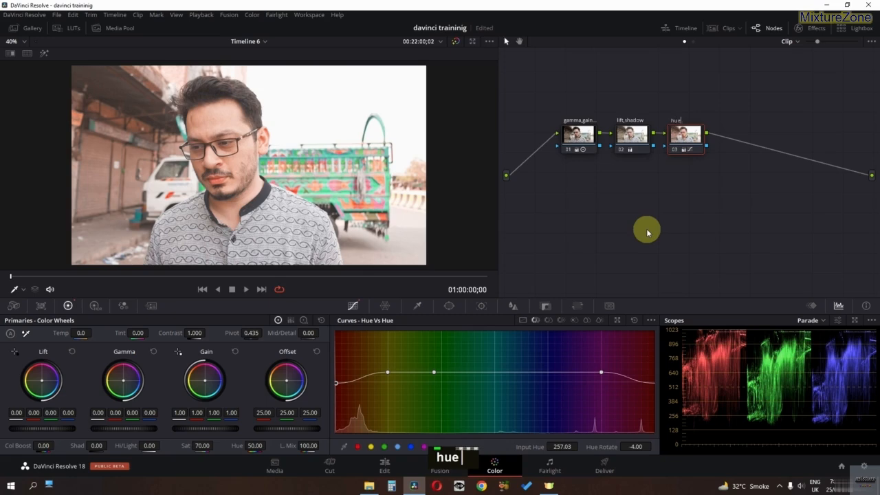
{"action": "type", "text": "t"}
{"action": "key", "text": "Return"}
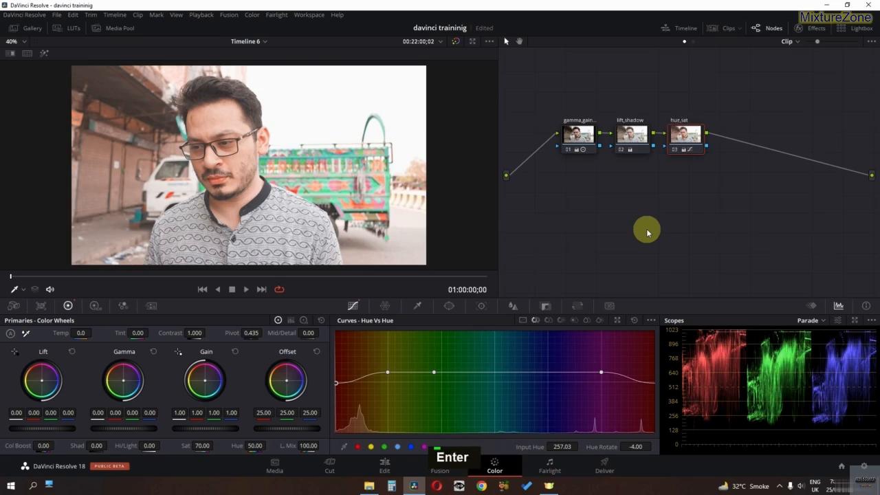
- Add a serial node after the "hue,sat" node and place it below node 01
{"action": "right_click", "coordinate": [685, 158]}
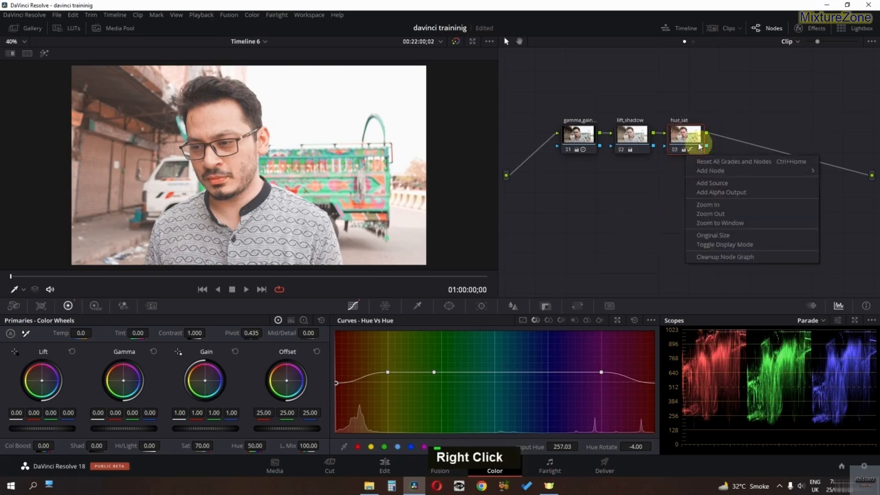
{"action": "right_click", "coordinate": [699, 146]}
{"action": "mouse_move", "coordinate": [716, 192]}
{"action": "left_click", "coordinate": [791, 182]}
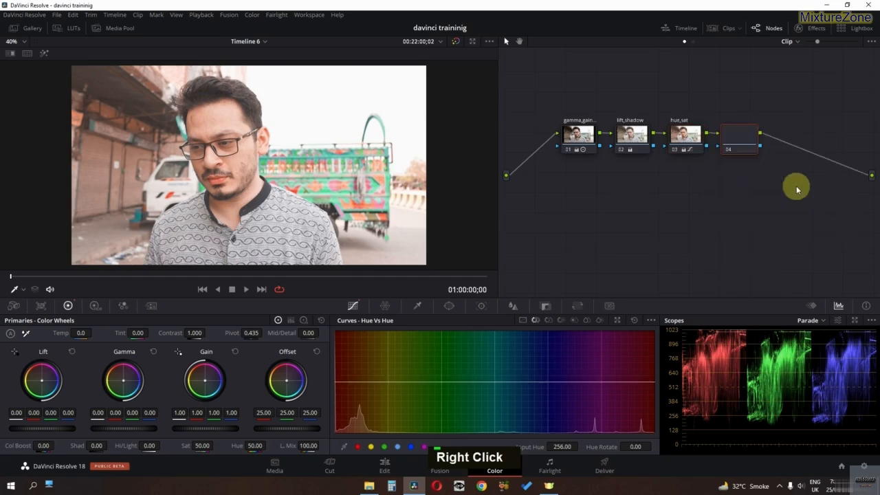
{"action": "left_click", "coordinate": [567, 208]}
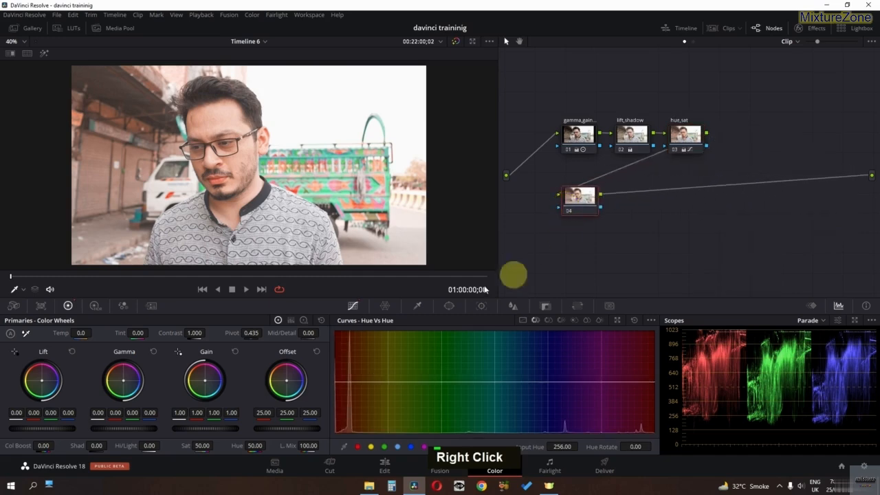
- Set the Color Warper's Hue - Saturation grid to 8 hue and 8 saturation divisions for node 04
{"action": "left_click", "coordinate": [387, 307]}
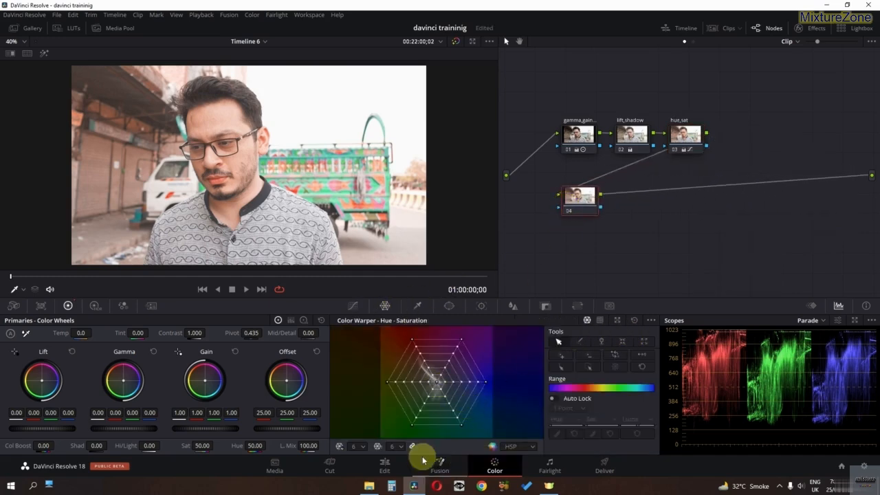
{"action": "left_click", "coordinate": [355, 446]}
{"action": "left_click", "coordinate": [362, 405]}
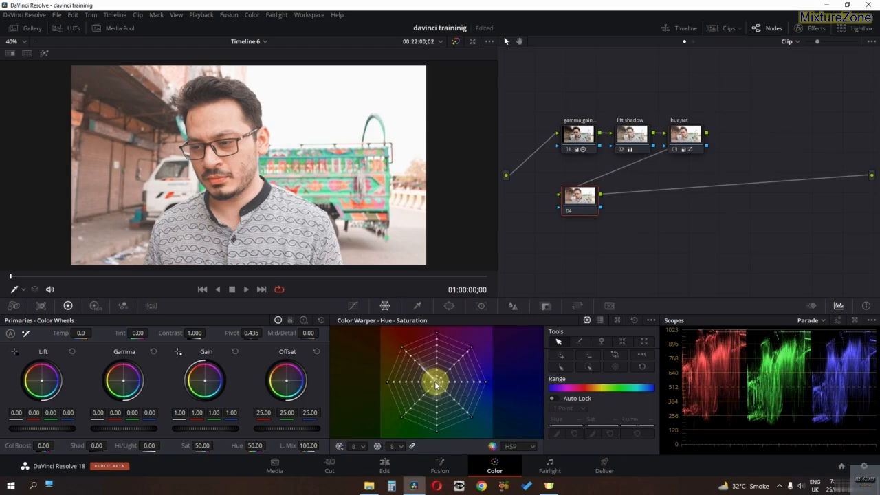
- Warp node 04's neutrals and sky toward cyan (Hue 0.54, Sat 0.46), and pull the skin tones back to Hue 0.92, Sat 0.19
{"action": "left_click_drag", "start_coordinate": [436, 384], "coordinate": [441, 400]}
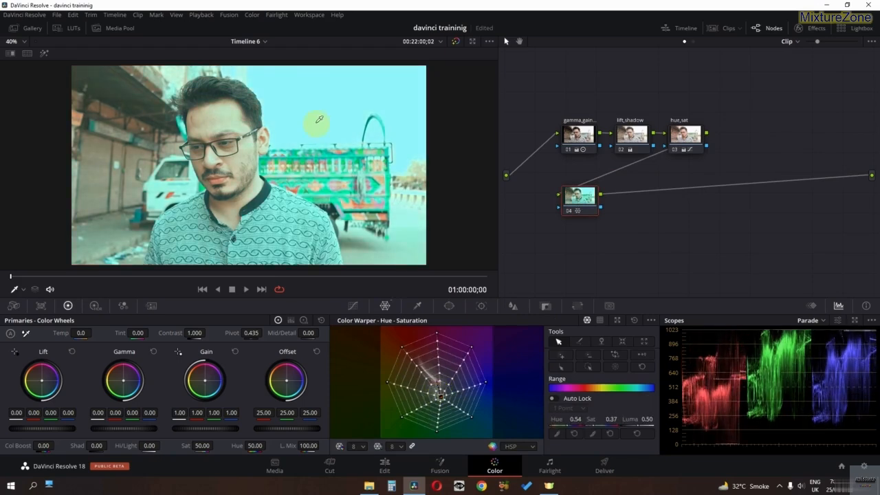
{"action": "mouse_move", "coordinate": [318, 119]}
{"action": "left_mouse_down"}
{"action": "mouse_move", "coordinate": [315, 100]}
{"action": "mouse_move", "coordinate": [321, 122]}
{"action": "left_mouse_up"}
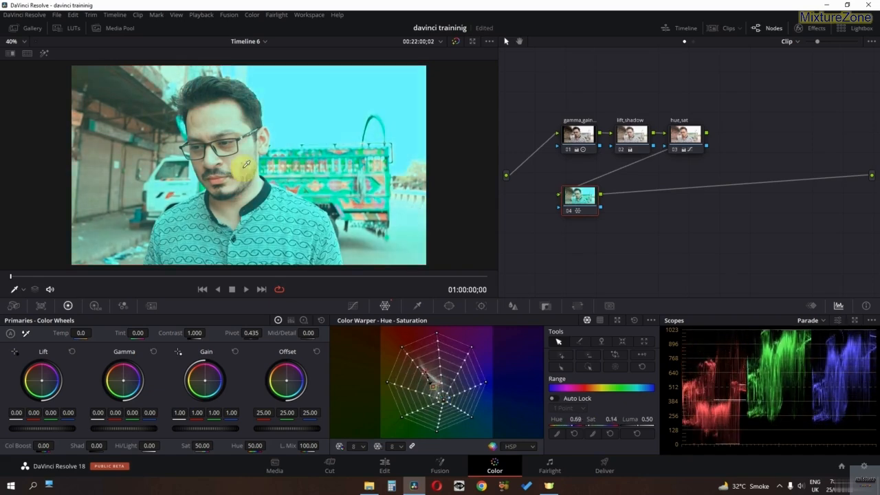
{"action": "left_click_drag", "start_coordinate": [246, 164], "coordinate": [244, 157]}
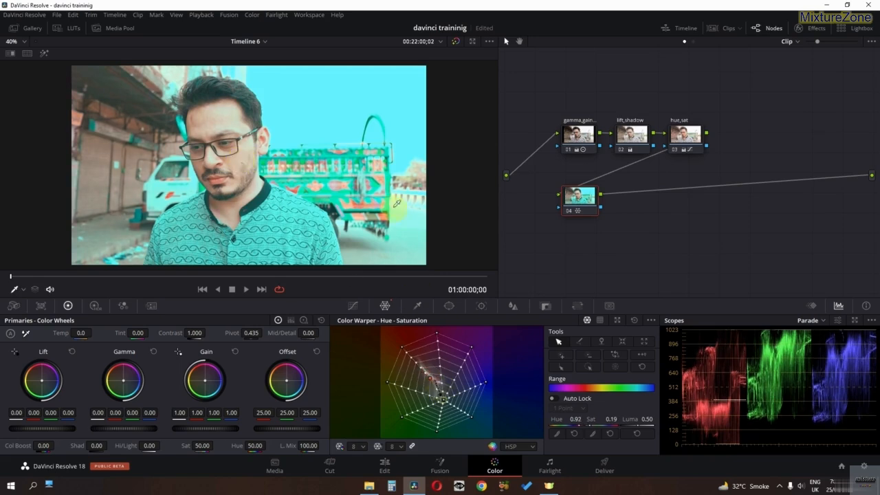
{"action": "left_click_drag", "start_coordinate": [410, 123], "coordinate": [409, 125]}
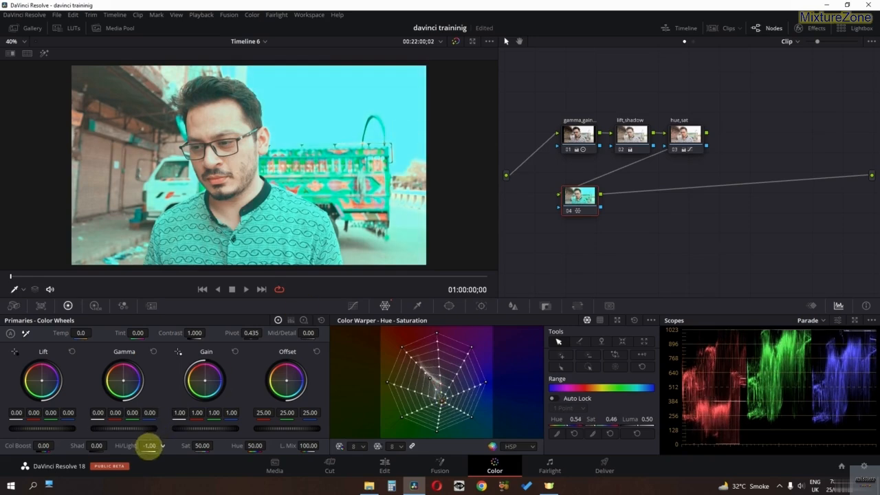
- Lower node 04's Highlights to -6.50, compare the image with the node off and on, and label it "grade"
{"action": "mouse_move", "coordinate": [149, 445]}
{"action": "left_mouse_down"}
{"action": "mouse_move", "coordinate": [132, 444]}
{"action": "mouse_move", "coordinate": [157, 442]}
{"action": "mouse_move", "coordinate": [147, 444]}
{"action": "left_mouse_up"}
{"action": "key", "text": "ctrl+d"}
{"action": "key", "text": "ctrl+d"}
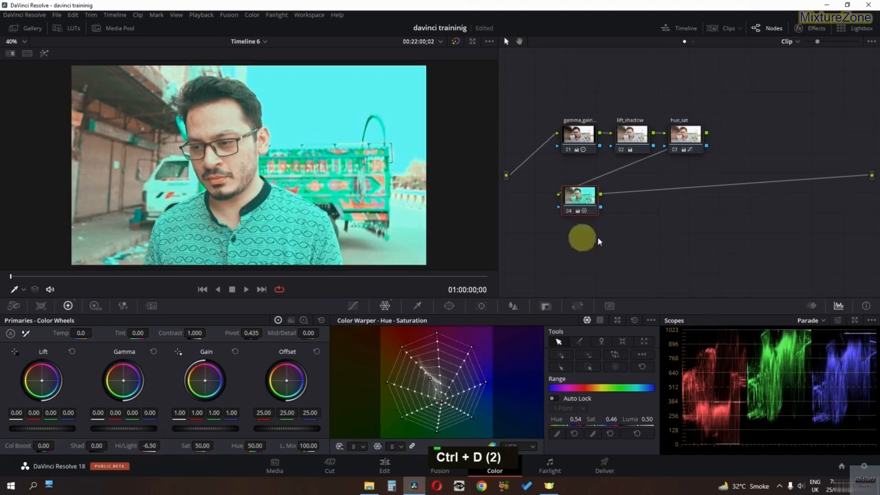
{"action": "right_click", "coordinate": [572, 210]}
{"action": "left_click", "coordinate": [609, 231]}
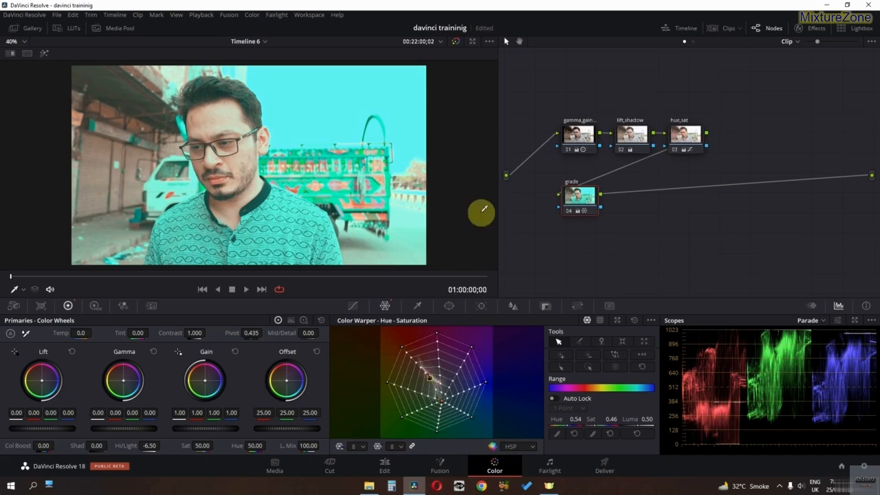
- Lower the "lift,shadow" node's Shadows to -65.50 and its Lift to -0.01, and raise its Shadows again
{"action": "left_click", "coordinate": [579, 130]}
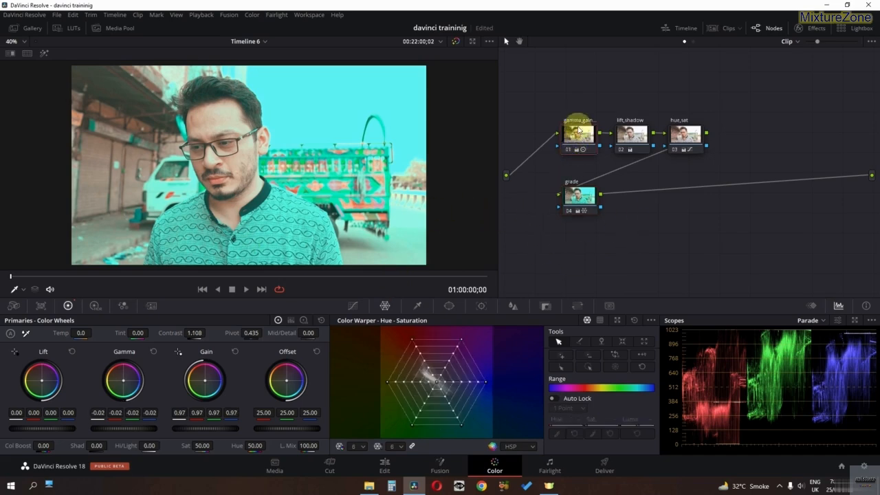
{"action": "double_click", "coordinate": [578, 126]}
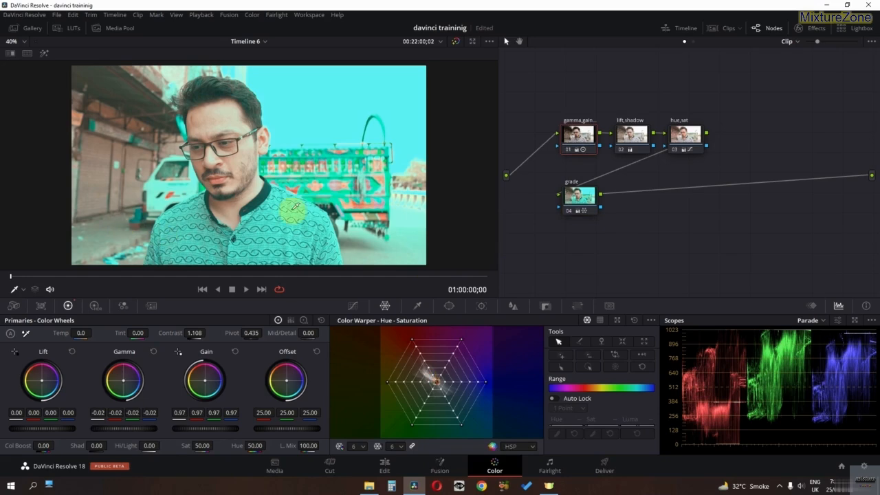
{"action": "left_click", "coordinate": [635, 136]}
{"action": "left_click_drag", "start_coordinate": [103, 447], "coordinate": [58, 446]}
{"action": "key", "text": "ctrl+d"}
{"action": "key", "text": "ctrl+d"}
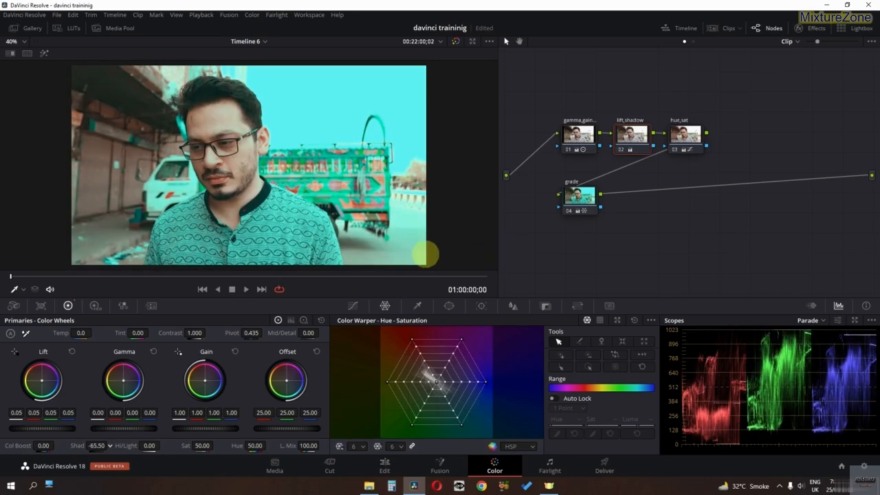
{"action": "left_click_drag", "start_coordinate": [53, 428], "coordinate": [20, 428]}
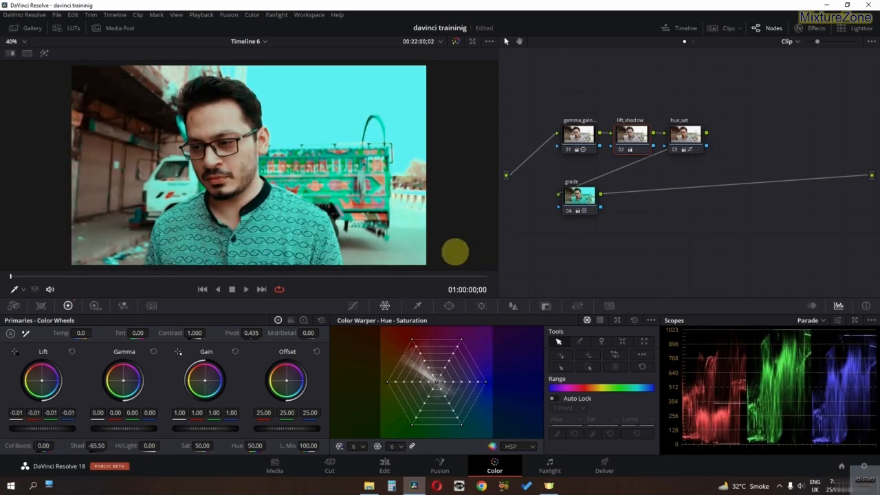
{"action": "left_click_drag", "start_coordinate": [100, 444], "coordinate": [193, 442]}
- Reduce the "hue,sat" node's Saturation to 60.40
{"action": "left_click", "coordinate": [683, 133]}
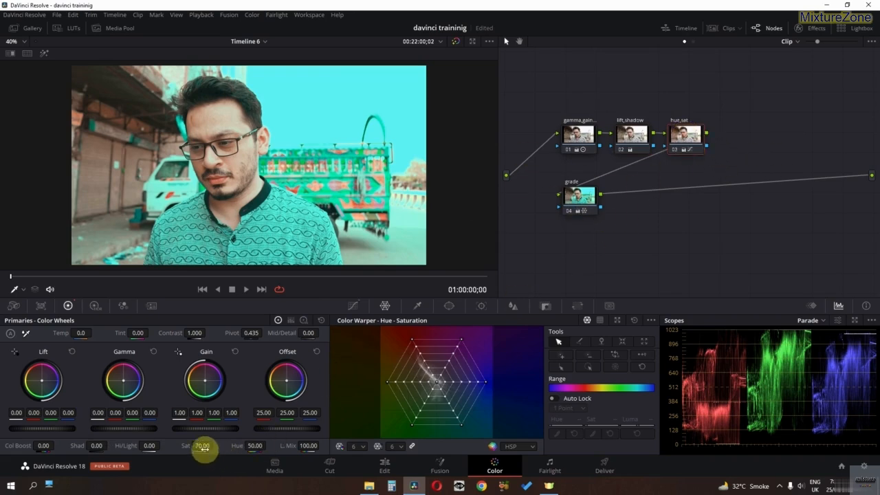
{"action": "left_click_drag", "start_coordinate": [204, 447], "coordinate": [211, 418]}
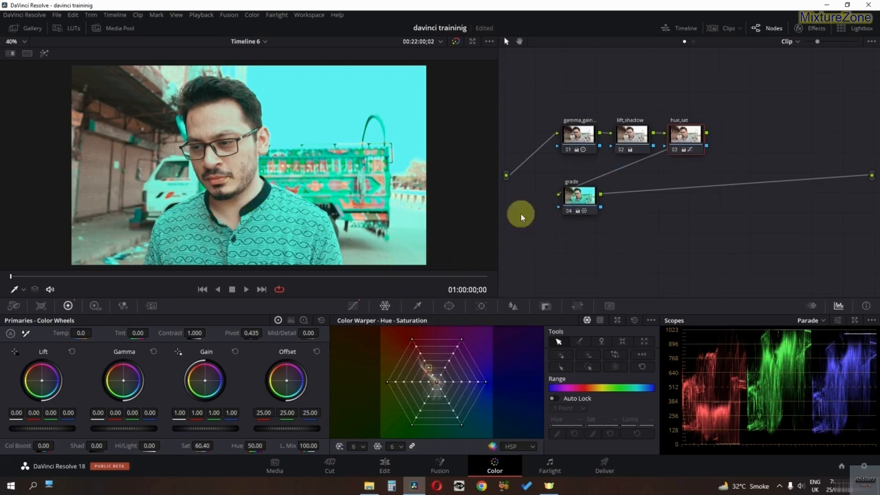
- Add a serial node after the "grade" node and label it "FX"
{"action": "right_click", "coordinate": [580, 202]}
{"action": "mouse_move", "coordinate": [614, 246]}
{"action": "left_click", "coordinate": [684, 246]}
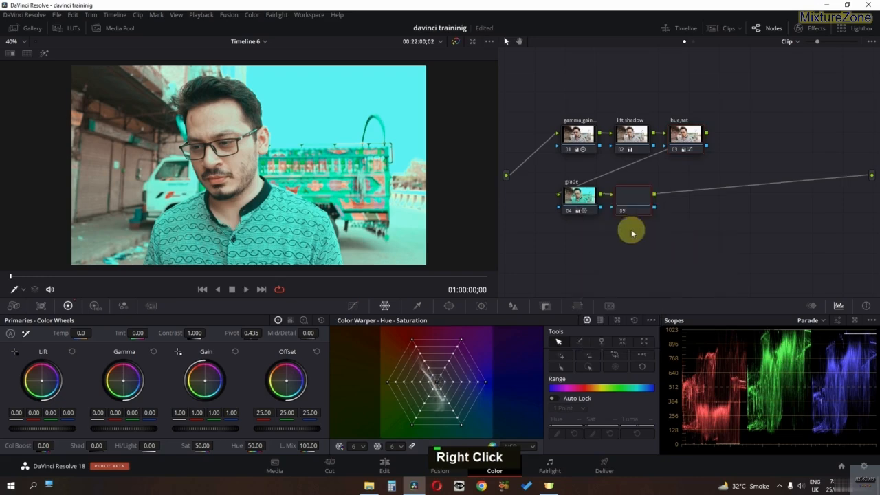
{"action": "right_click", "coordinate": [627, 208]}
{"action": "left_click", "coordinate": [657, 227]}
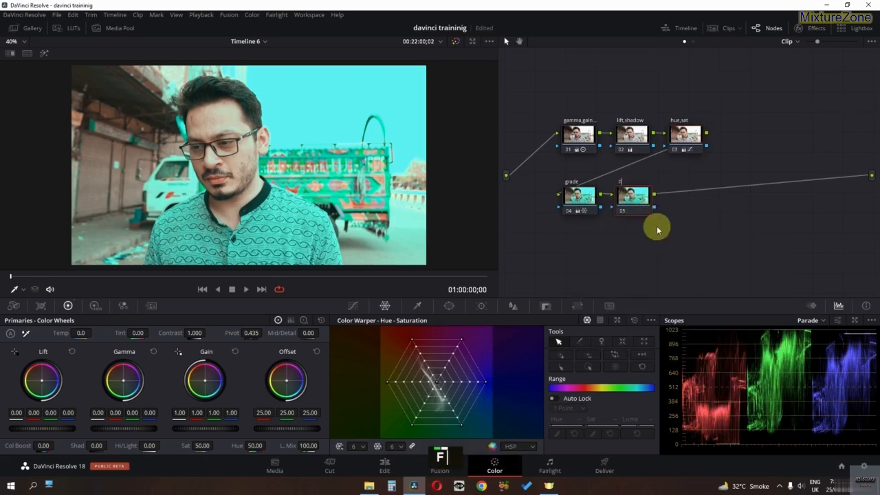
- Find the Glow effect in the Resolve FX library and apply it to the "FX" node
{"action": "left_click", "coordinate": [811, 29]}
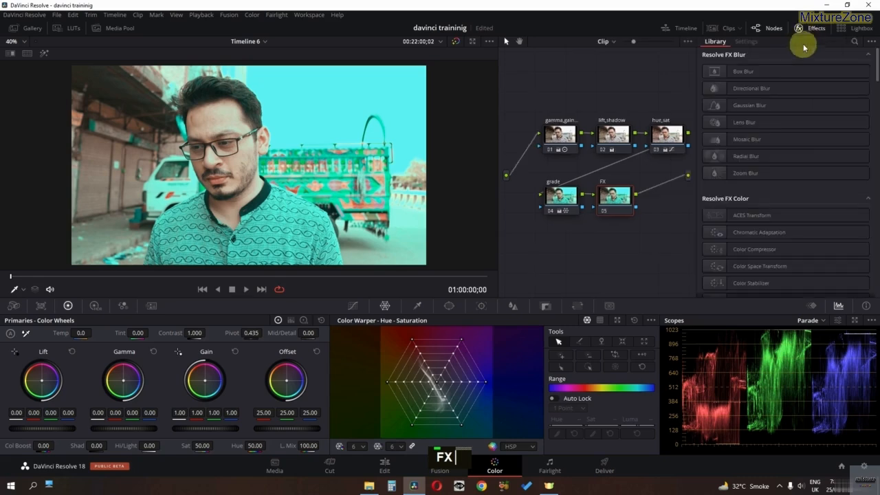
{"action": "left_click", "coordinate": [853, 42]}
{"action": "type", "text": "glow"}
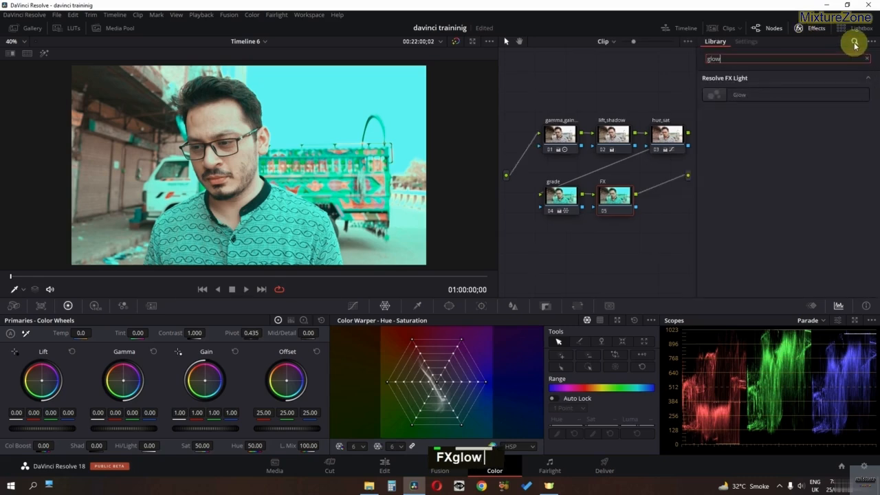
{"action": "left_click_drag", "start_coordinate": [747, 96], "coordinate": [618, 198]}
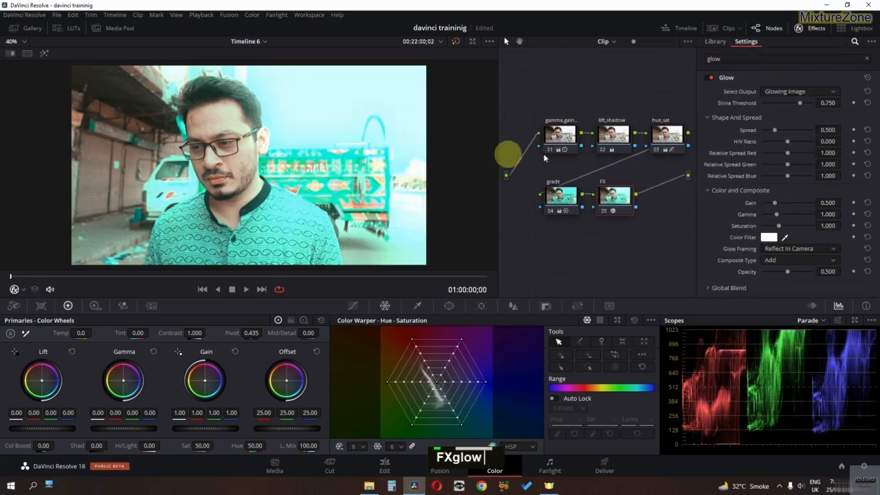
- Set Glow's Shine Threshold to 0.853, Spread 2.000, H/V Ratio 1.000, Gain 0.330, Gamma 0.816 and Saturation 3.000, readjust its relative spreads, and preview the clip
{"action": "left_click_drag", "start_coordinate": [800, 104], "coordinate": [801, 103]}
{"action": "left_click_drag", "start_coordinate": [782, 134], "coordinate": [744, 167]}
{"action": "mouse_move", "coordinate": [782, 166]}
{"action": "left_mouse_down"}
{"action": "mouse_move", "coordinate": [763, 169]}
{"action": "mouse_move", "coordinate": [810, 178]}
{"action": "mouse_move", "coordinate": [813, 157]}
{"action": "mouse_move", "coordinate": [791, 160]}
{"action": "mouse_move", "coordinate": [805, 159]}
{"action": "mouse_move", "coordinate": [782, 146]}
{"action": "left_mouse_up"}
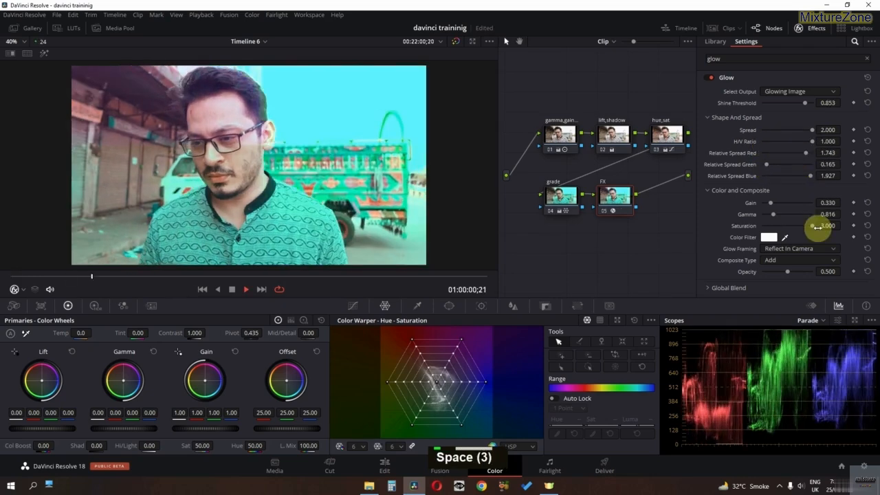
{"action": "key", "text": "space"}
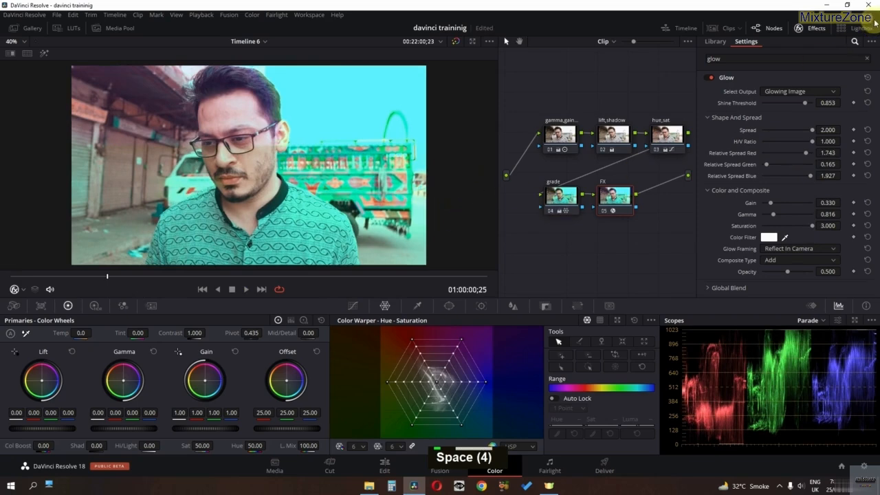
{"action": "left_click", "coordinate": [808, 28]}
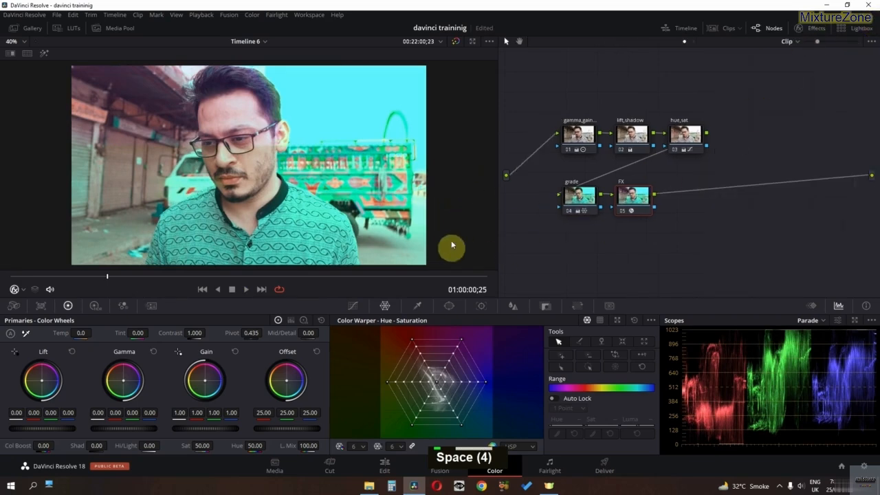
- Grab a still of the fully graded frame into the Gallery
{"action": "left_click", "coordinate": [30, 28]}
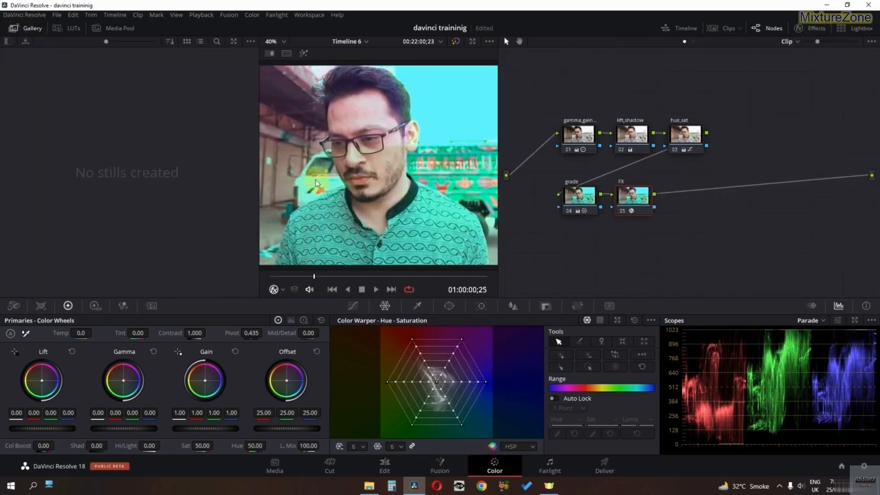
{"action": "scroll", "coordinate": [355, 180], "scroll_direction": "down", "scroll_amount": 3}
{"action": "right_click", "coordinate": [333, 143]}
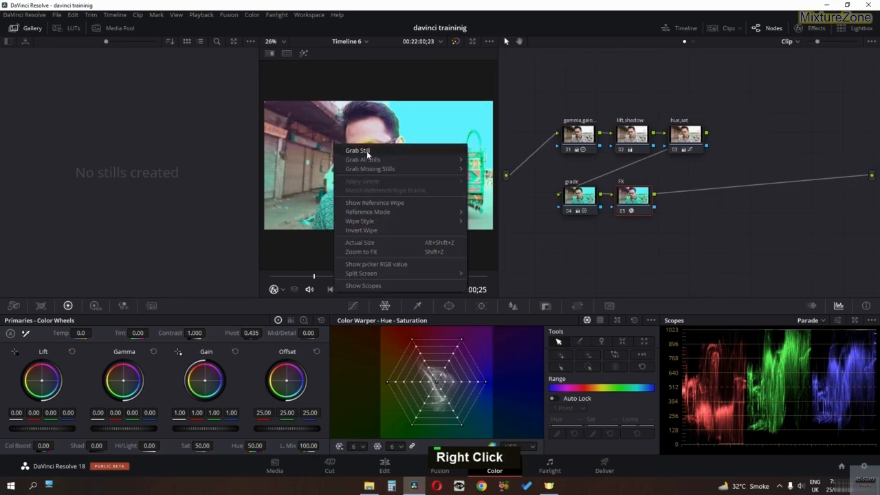
{"action": "left_click", "coordinate": [366, 150]}
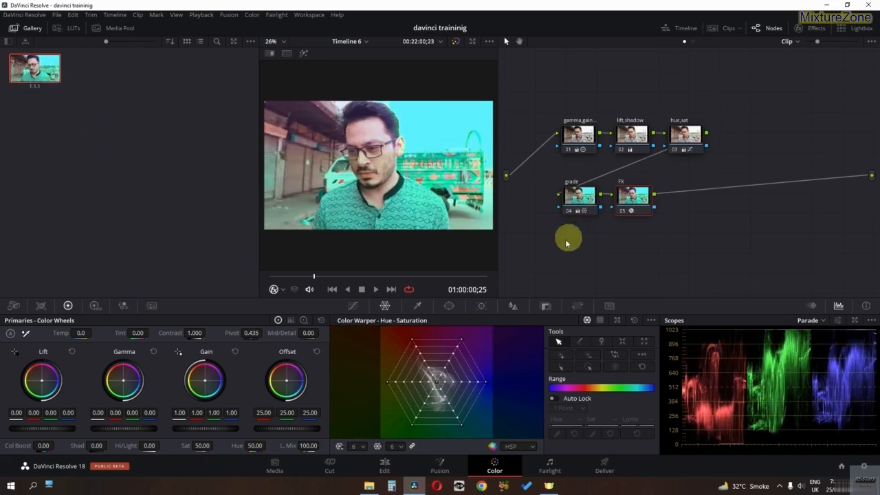
- Delete nodes 02 to 05, then reset the remaining first node's grade and clear its label
{"action": "left_click_drag", "start_coordinate": [557, 245], "coordinate": [635, 140]}
{"action": "key", "text": "Delete"}
{"action": "key", "text": "Delete"}
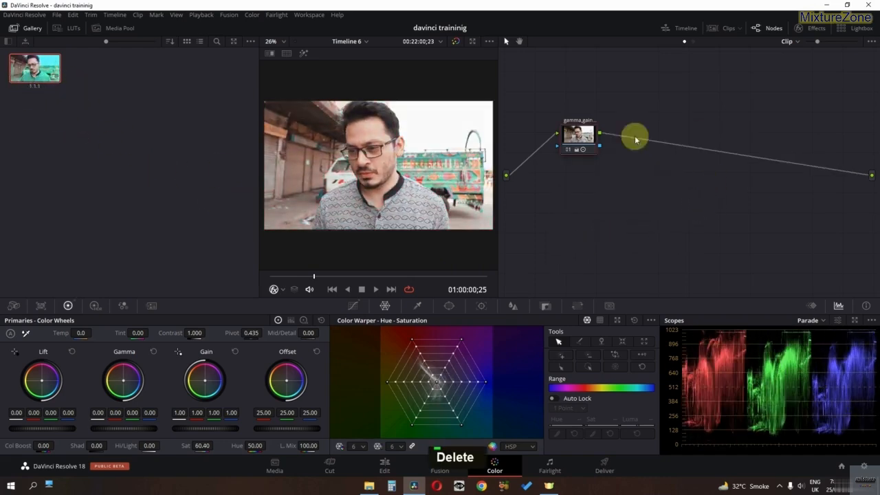
{"action": "right_click", "coordinate": [588, 142]}
{"action": "left_click", "coordinate": [603, 147]}
{"action": "right_click", "coordinate": [582, 139]}
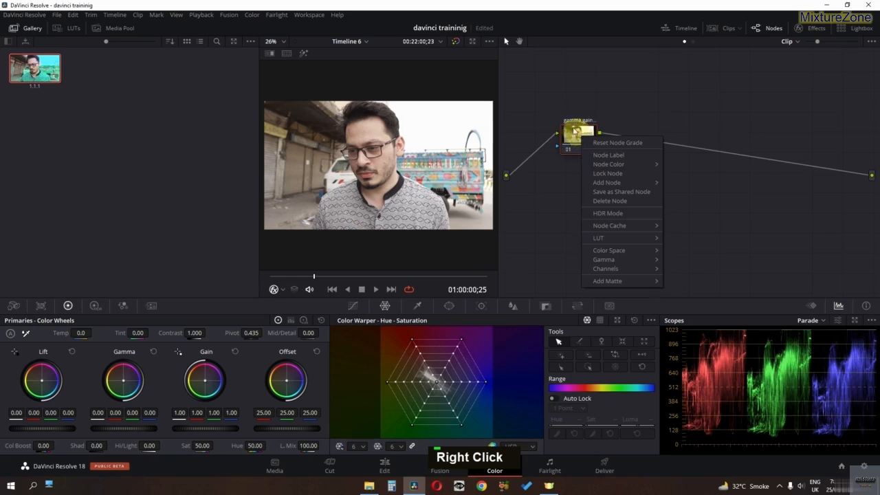
{"action": "double_click", "coordinate": [572, 119]}
{"action": "key", "text": "BackSpace"}
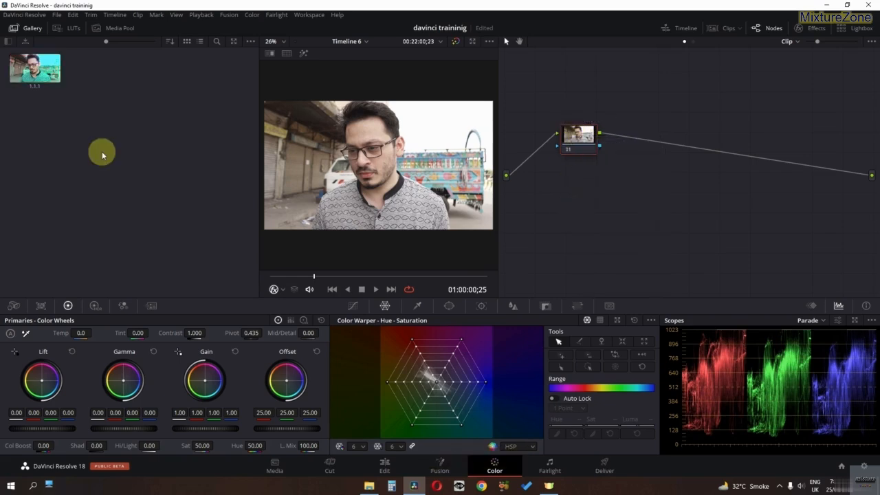
- Export the grabbed still as a JPEG named "new grade" into the Saved Pictures folder
{"action": "right_click", "coordinate": [22, 74]}
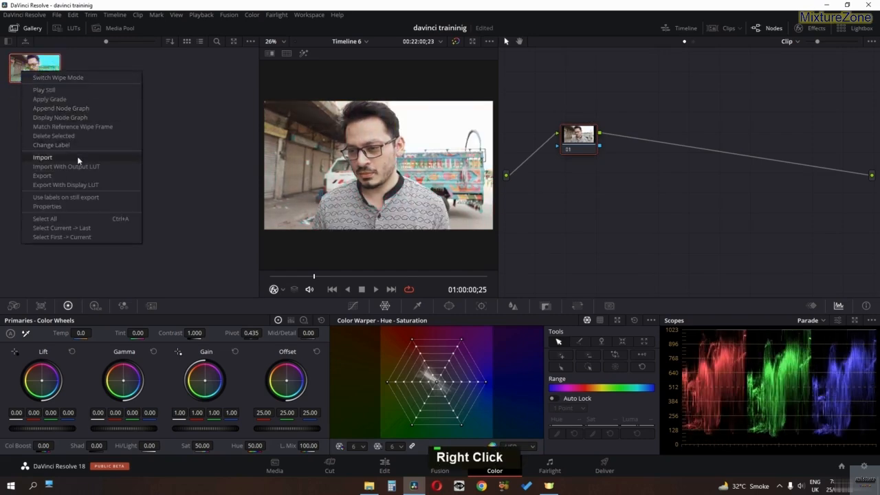
{"action": "left_click", "coordinate": [73, 176]}
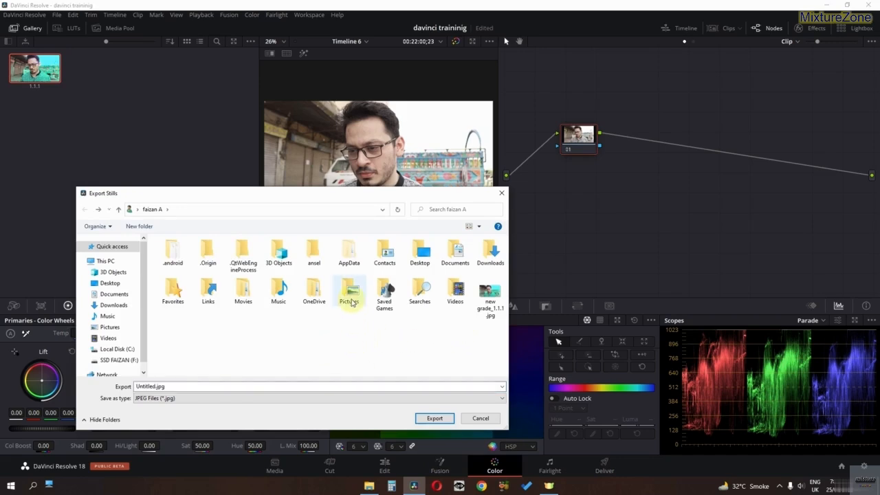
{"action": "double_click", "coordinate": [350, 294]}
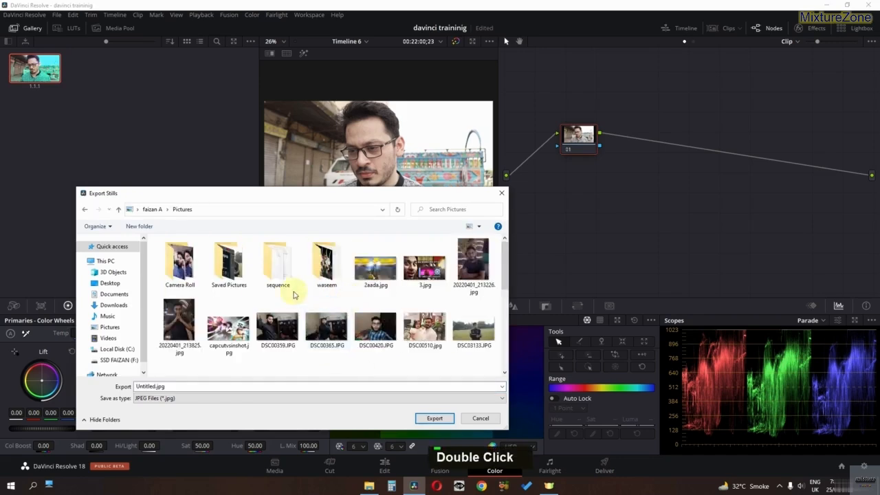
{"action": "double_click", "coordinate": [229, 268]}
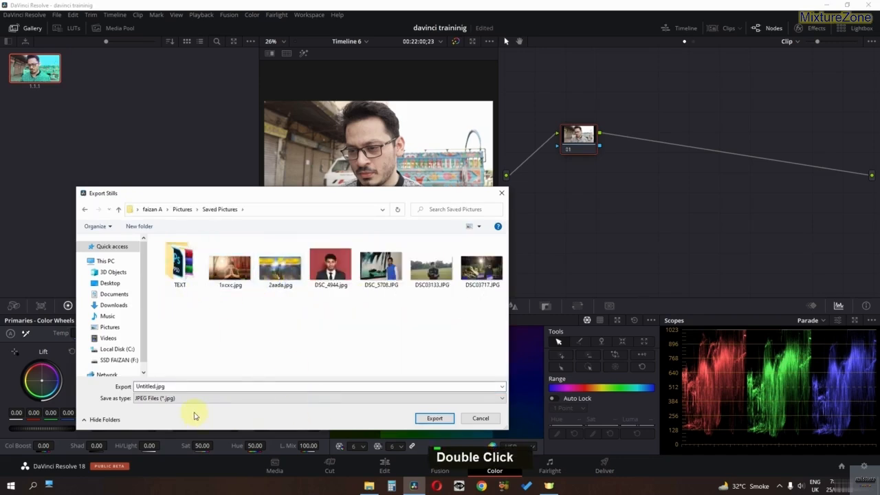
{"action": "double_click", "coordinate": [181, 386]}
{"action": "type", "text": "new grade"}
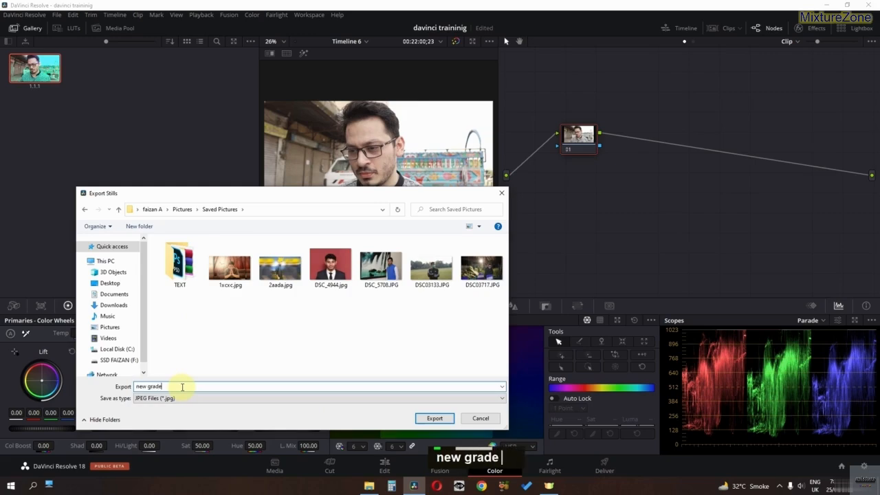
{"action": "key", "text": "Return"}
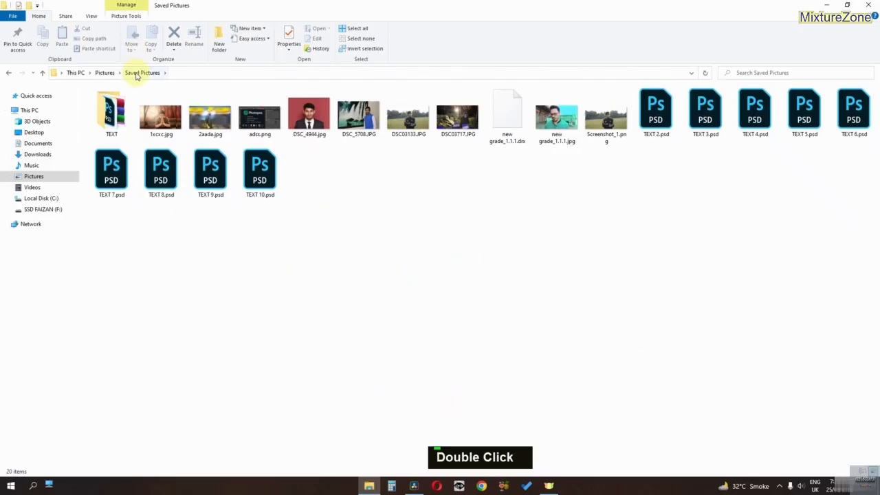
- Inspect the exported "new grade_1.1.1.jpg" in the Saved Pictures folder, close it and switch back to DaVinci Resolve
{"action": "double_click", "coordinate": [563, 137]}
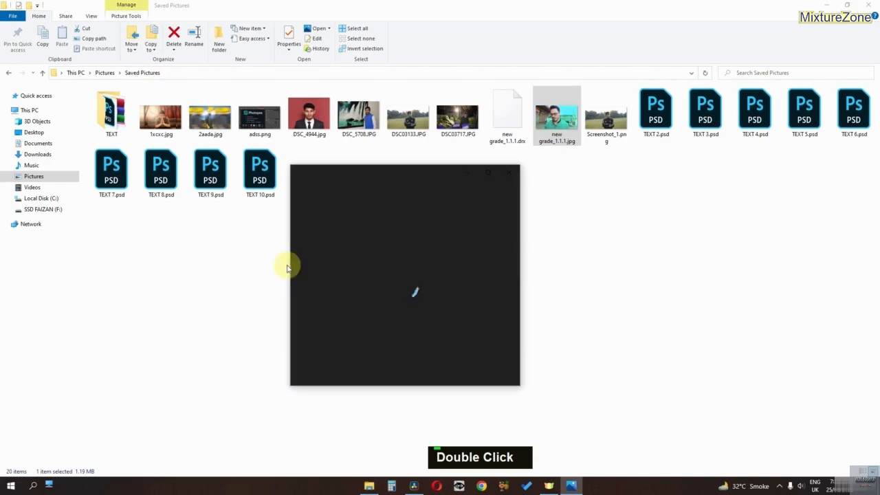
{"action": "scroll", "coordinate": [424, 294], "scroll_direction": "up", "scroll_amount": 2}
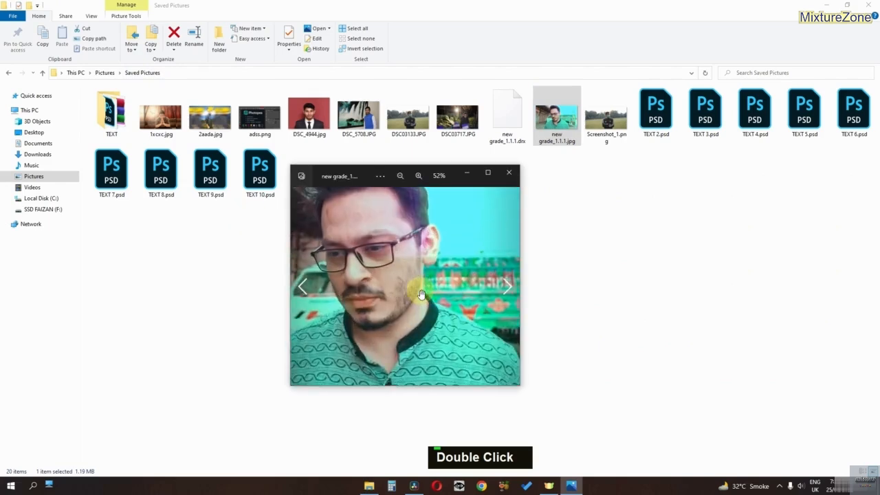
{"action": "scroll", "coordinate": [421, 294], "scroll_direction": "down", "scroll_amount": 2}
{"action": "left_click", "coordinate": [509, 172]}
{"action": "left_click", "coordinate": [410, 486]}
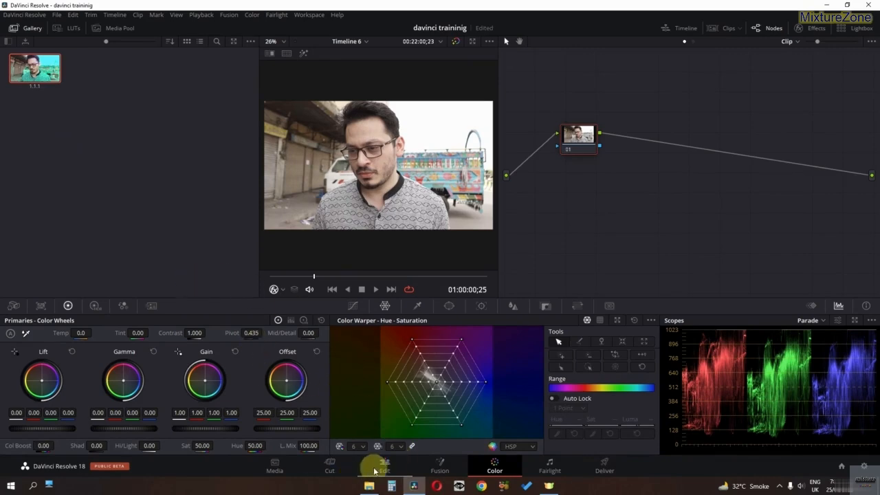
- Place DJI_0127.MP4 after outdoor-target.jpg on Video 1, split it at 01:00:13;01 and delete the part after the split
{"action": "left_click", "coordinate": [375, 470]}
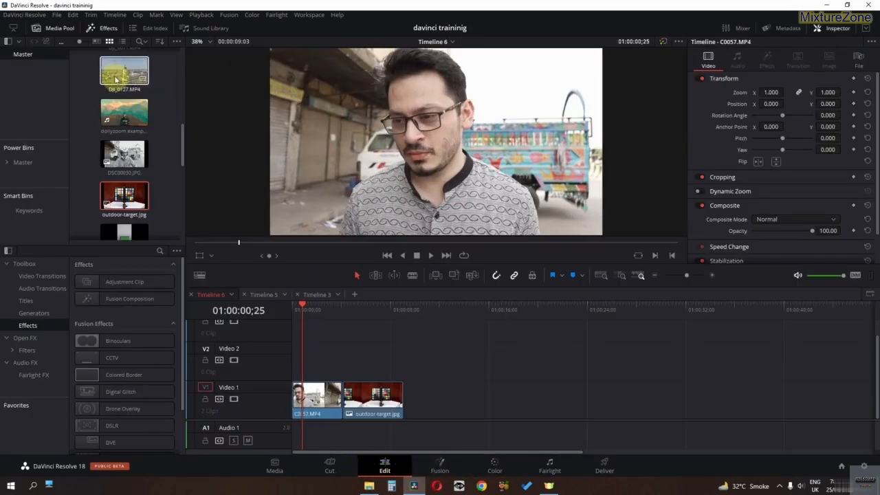
{"action": "left_click_drag", "start_coordinate": [116, 79], "coordinate": [404, 411]}
{"action": "left_click", "coordinate": [451, 307]}
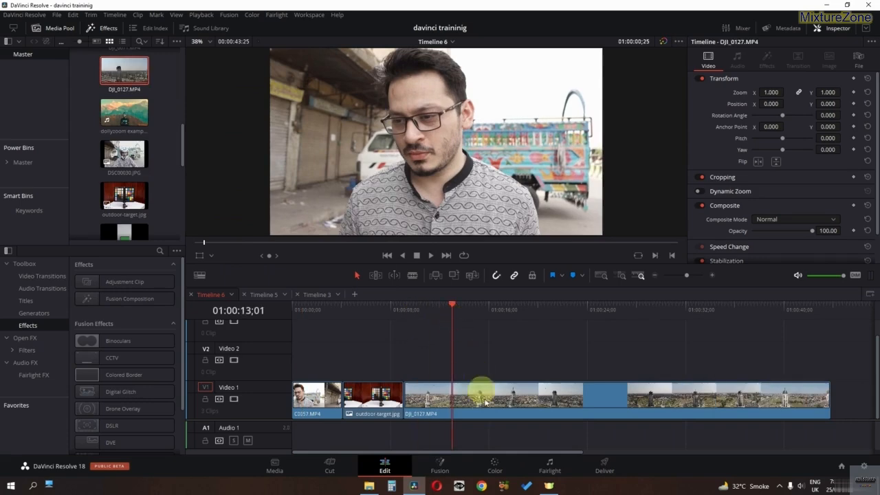
{"action": "key", "text": "ctrl+b"}
{"action": "key", "text": "BackSpace"}
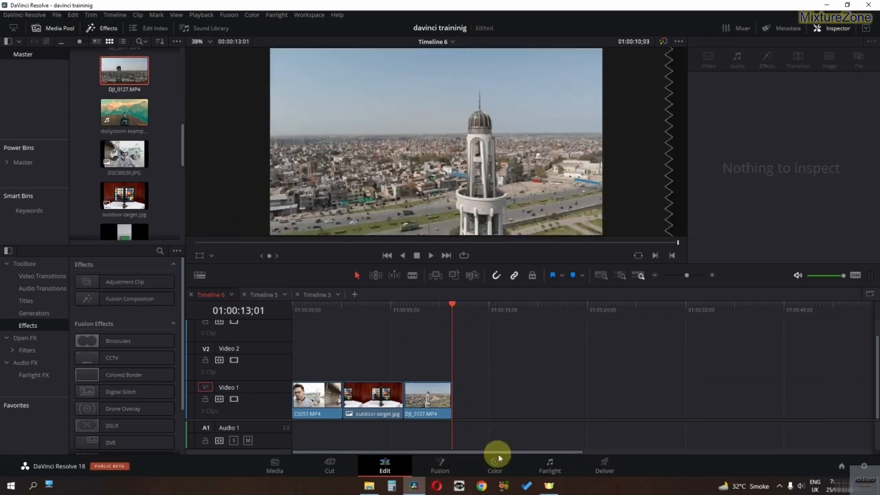
- Apply the saved still's grade to the DJI_0127.MP4 clip on the Color page and close the Gallery
{"action": "left_click", "coordinate": [496, 460]}
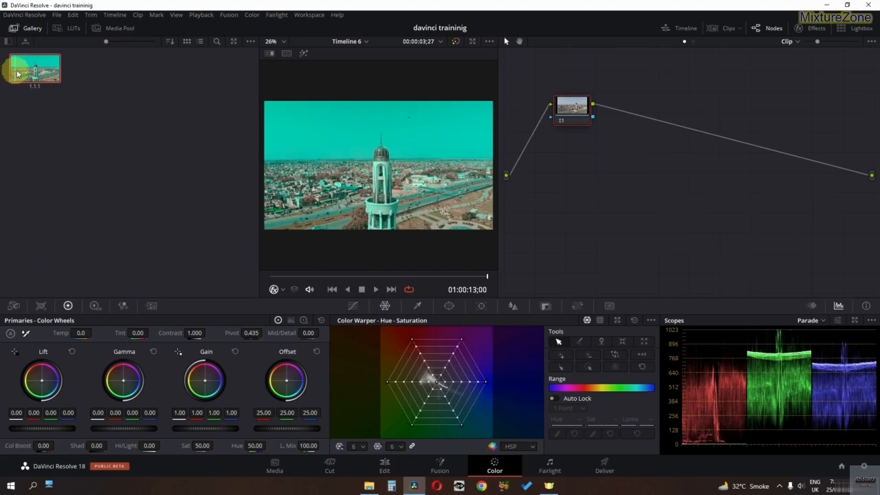
{"action": "right_click", "coordinate": [47, 74]}
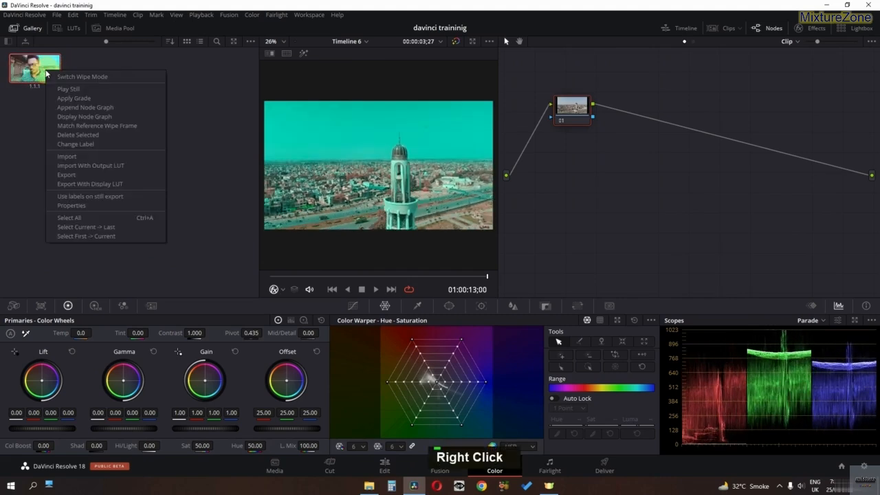
{"action": "left_click", "coordinate": [81, 98]}
{"action": "left_click", "coordinate": [26, 28]}
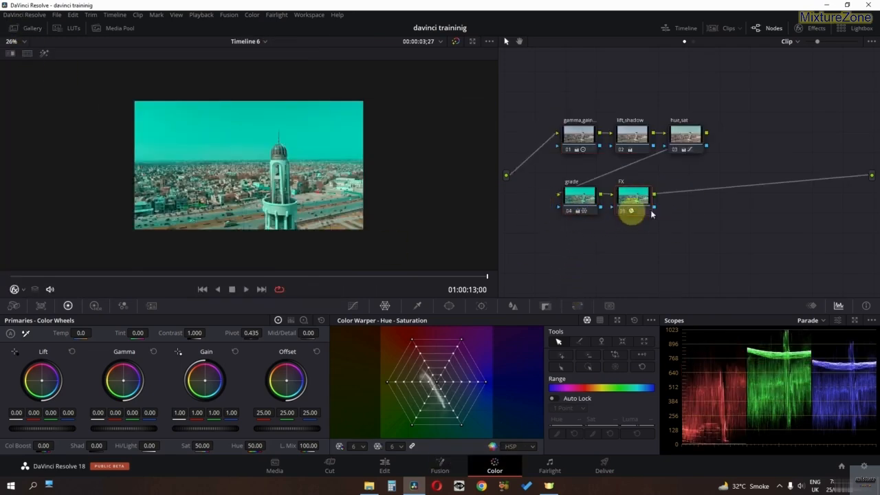
- Preview the graded drone clip and lower the "lift,shadow" node's Lift to -0.05
{"action": "key", "text": "space"}
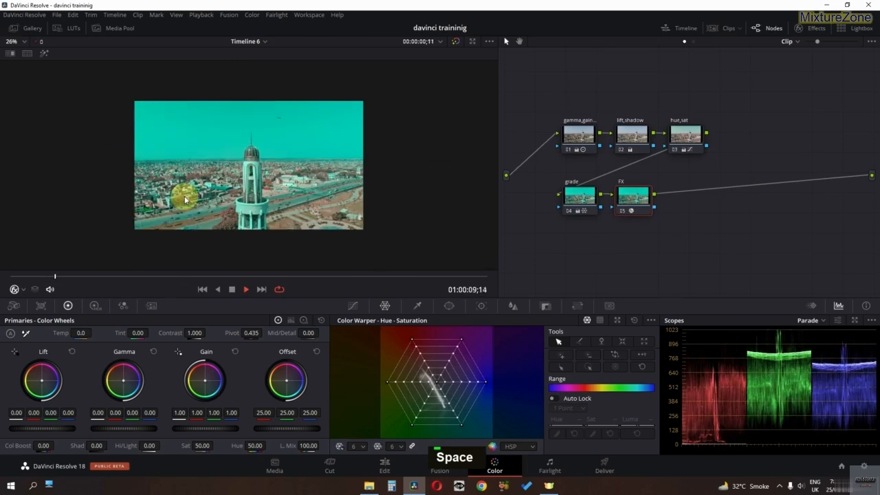
{"action": "key", "text": "space"}
{"action": "left_click", "coordinate": [630, 134]}
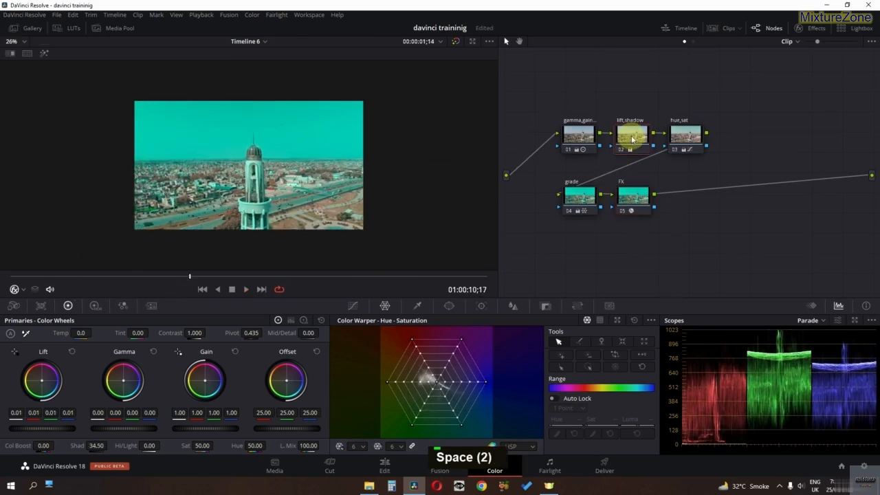
{"action": "left_click_drag", "start_coordinate": [55, 430], "coordinate": [33, 429]}
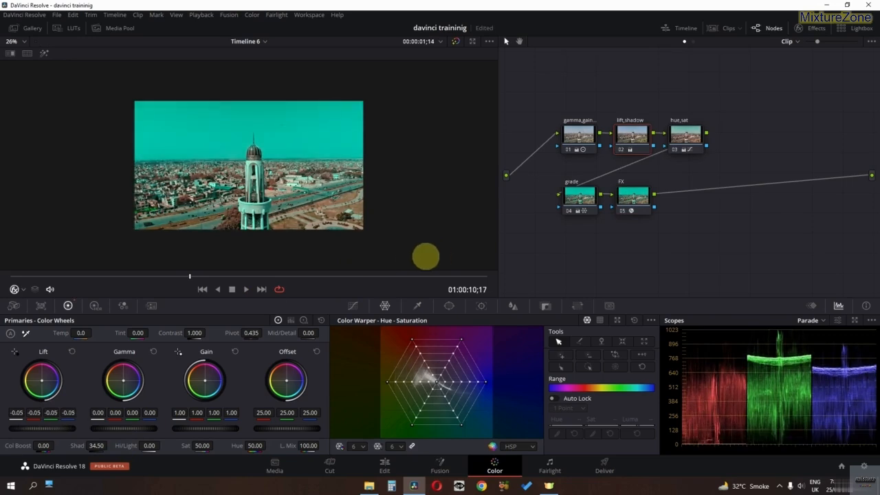
- Readjust the Gamma and Gain of the drone clip's first node
{"action": "left_click", "coordinate": [576, 142]}
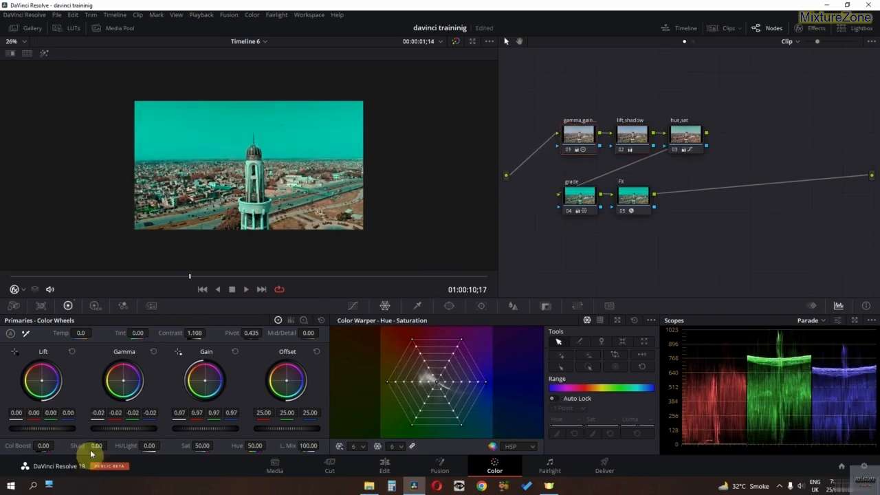
{"action": "left_click_drag", "start_coordinate": [112, 427], "coordinate": [131, 427]}
{"action": "left_click_drag", "start_coordinate": [190, 427], "coordinate": [255, 445]}
- Raise the green point of the "hue,sat" node's Hue Vs Hue curve to a Hue Rotate of 50.40
{"action": "left_click", "coordinate": [685, 135]}
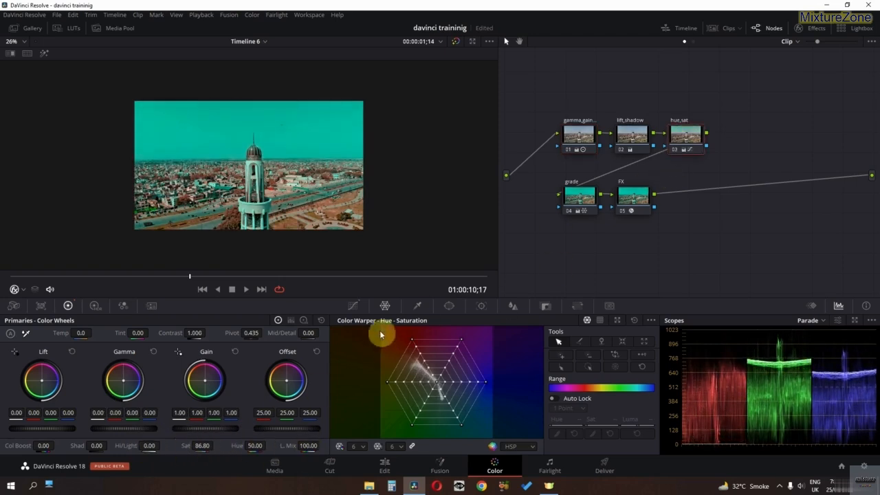
{"action": "left_click", "coordinate": [354, 305]}
{"action": "left_click_drag", "start_coordinate": [434, 377], "coordinate": [433, 367]}
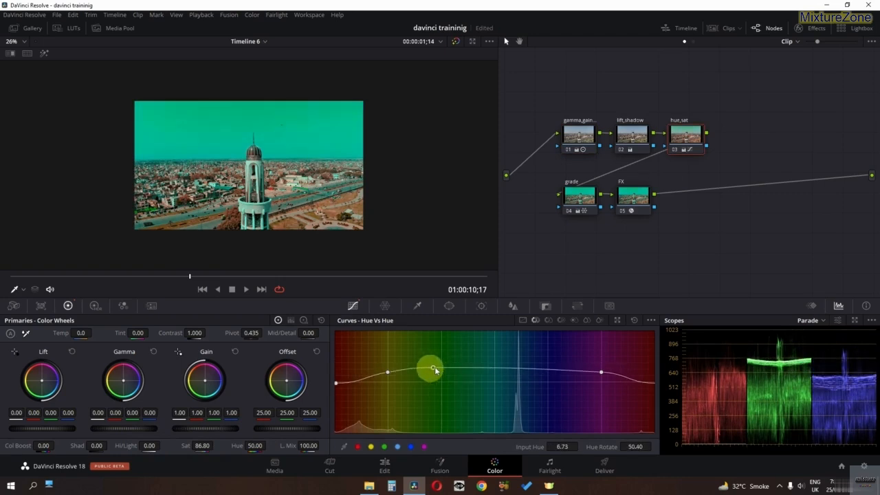
- Lower the Glow's Shine Threshold on the drone clip's "FX" node to 0.413
{"action": "double_click", "coordinate": [618, 206]}
{"action": "left_click", "coordinate": [810, 27]}
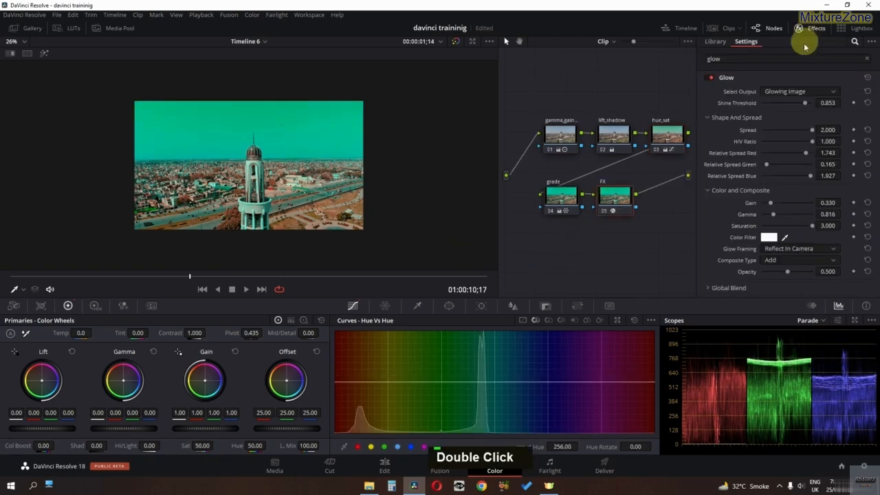
{"action": "left_click_drag", "start_coordinate": [801, 103], "coordinate": [782, 103]}
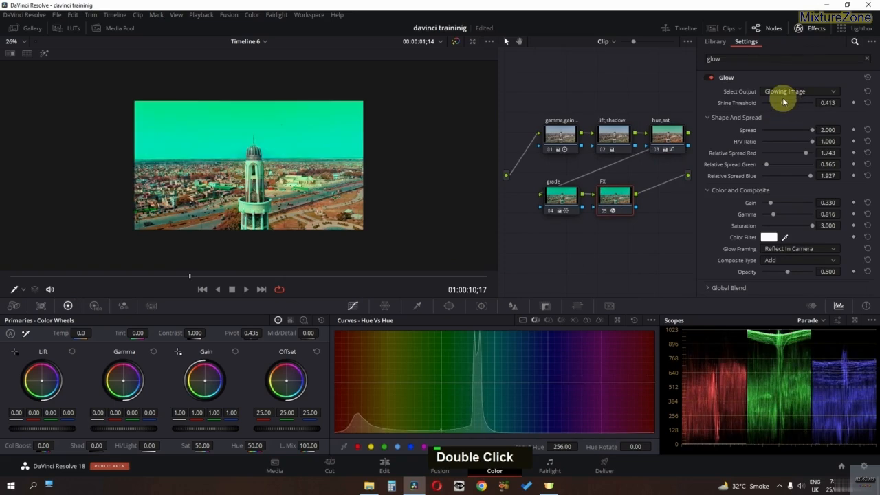
- Use the Color Warper to shift the grass to about Hue 0.96, Sat 0.40 and the sky to about Hue 0.41, Sat 0.84
{"action": "key", "text": "space"}
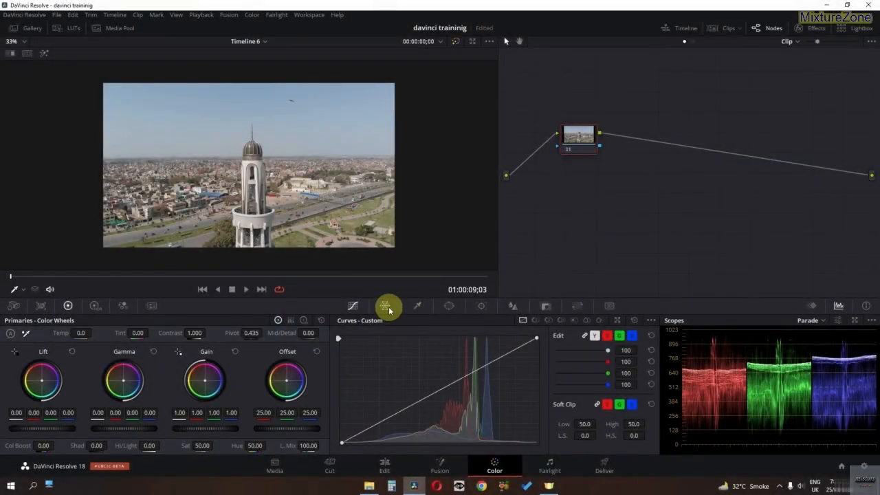
{"action": "left_click", "coordinate": [385, 307]}
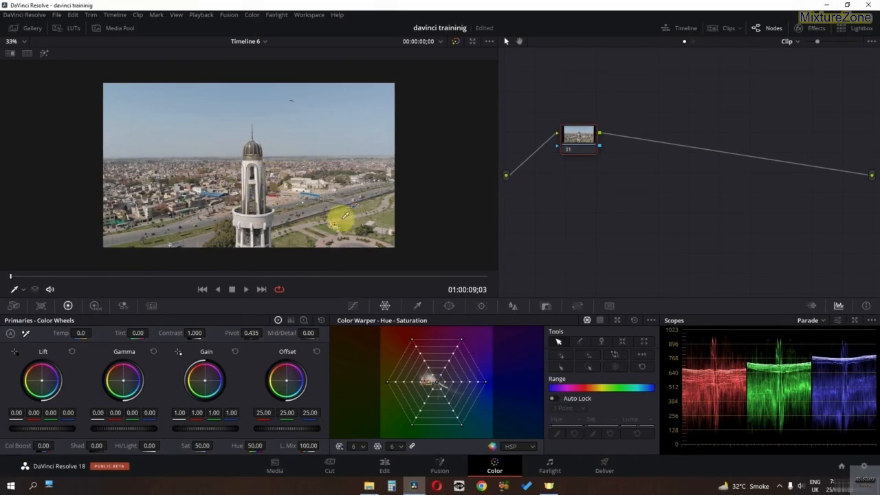
{"action": "left_click_drag", "start_coordinate": [352, 214], "coordinate": [350, 206]}
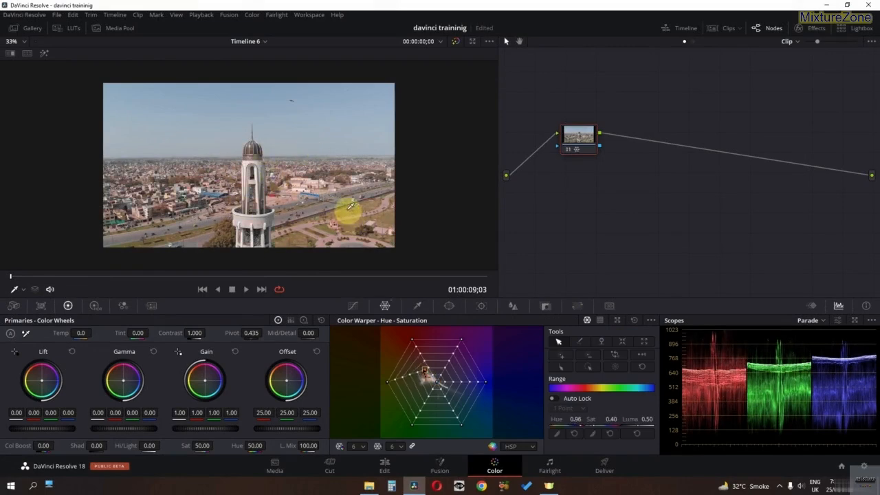
{"action": "left_click_drag", "start_coordinate": [314, 115], "coordinate": [328, 133]}
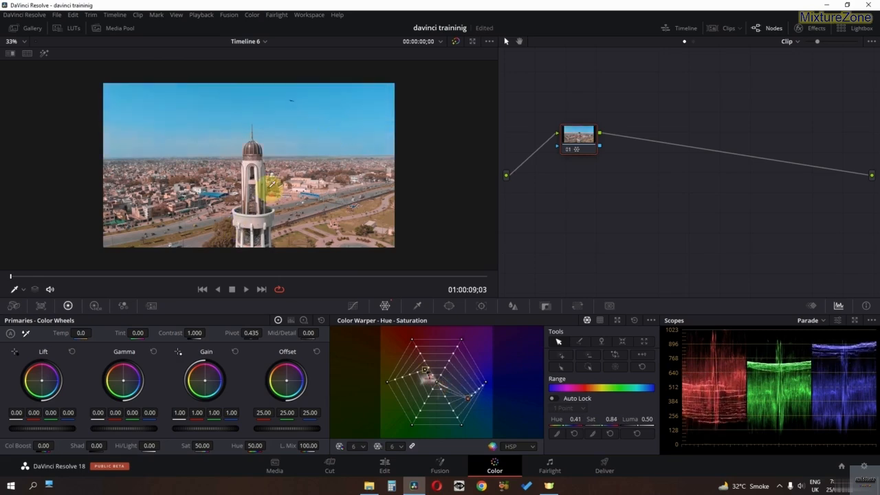
- Switch the viewer's on-screen control between Qualifier and Off, ending on Qualifier
{"action": "left_click", "coordinate": [18, 293]}
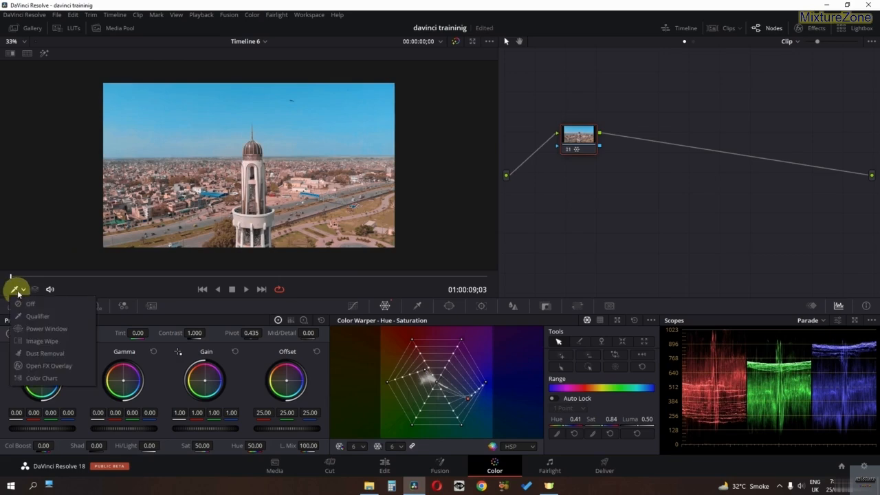
{"action": "left_click", "coordinate": [35, 316]}
{"action": "left_click", "coordinate": [23, 291]}
{"action": "left_click", "coordinate": [28, 304]}
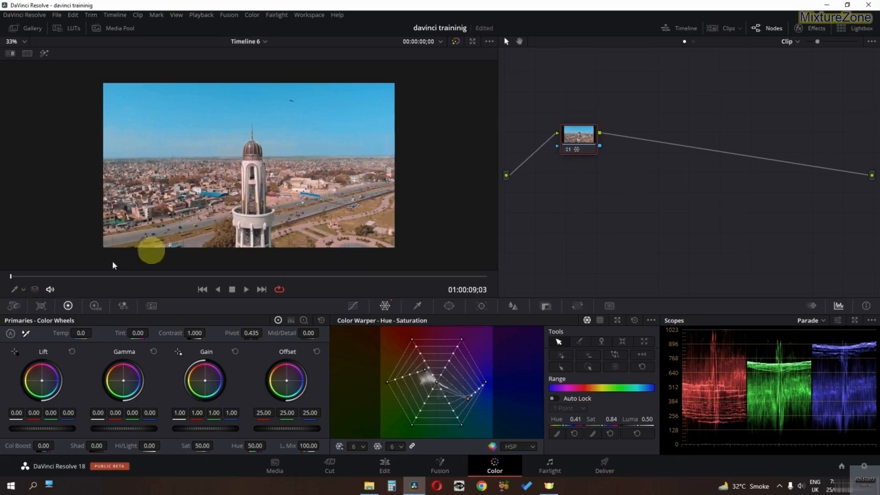
{"action": "left_click", "coordinate": [23, 292]}
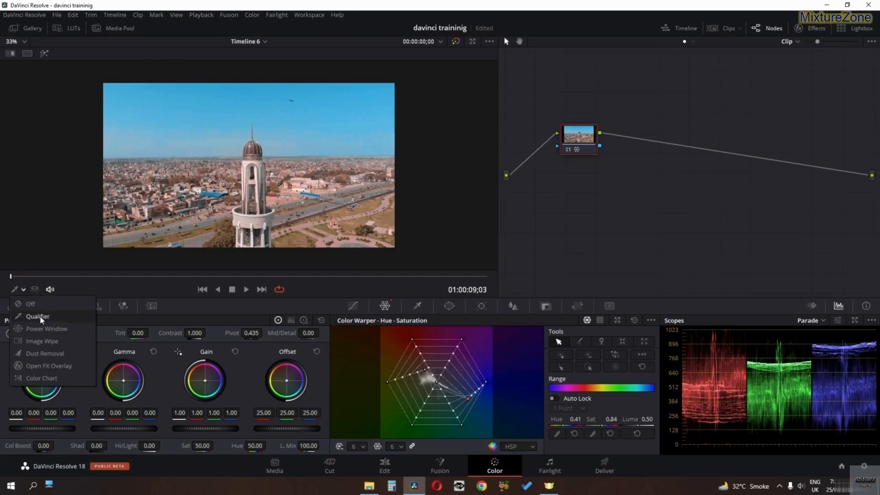
{"action": "left_click", "coordinate": [38, 316]}
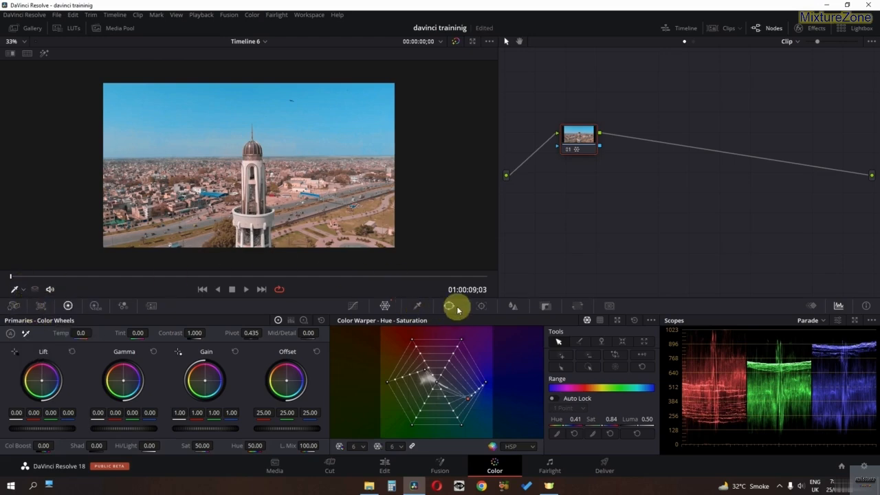
- Add a circular power window around the tower, enlarge it to the full frame height, and set the viewer control to Power Window
{"action": "left_click", "coordinate": [455, 307]}
{"action": "left_click", "coordinate": [350, 380]}
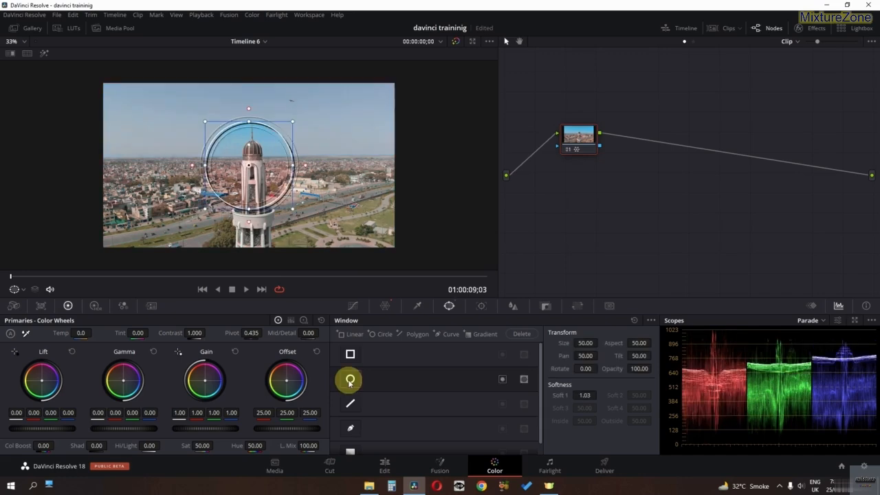
{"action": "left_click_drag", "start_coordinate": [294, 211], "coordinate": [338, 232]}
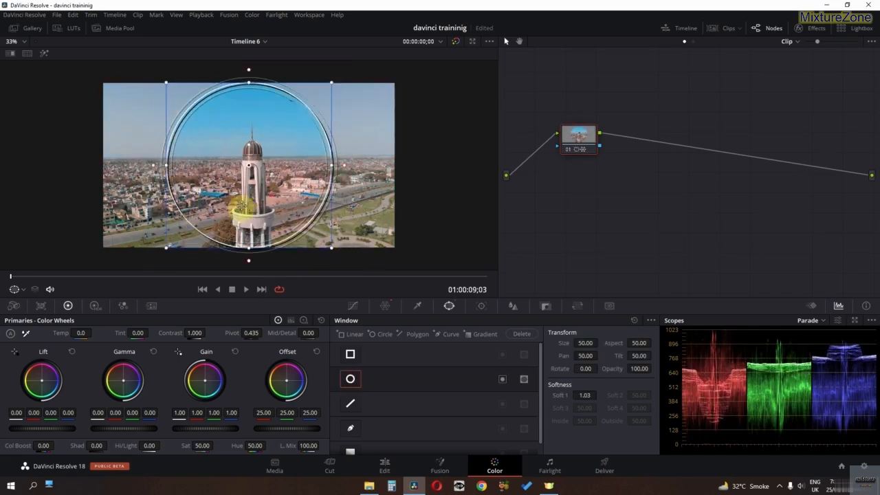
{"action": "left_click", "coordinate": [22, 292]}
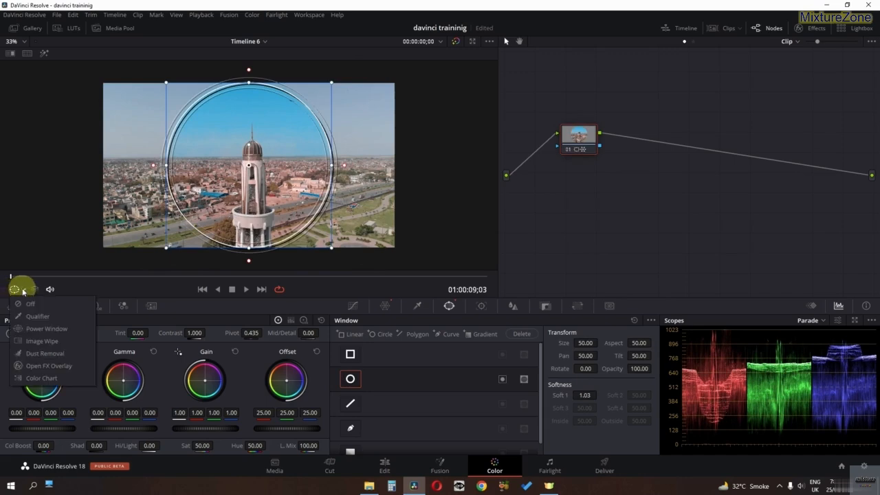
{"action": "left_click", "coordinate": [46, 329]}
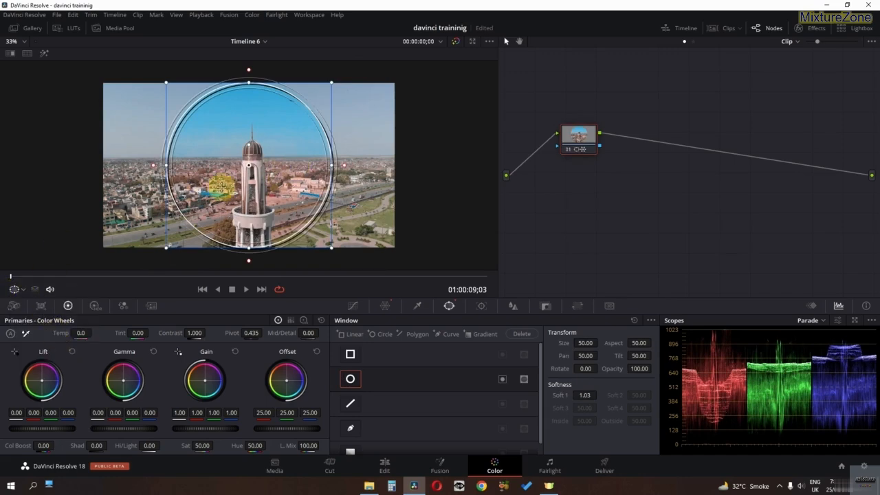
{"action": "right_click", "coordinate": [580, 139]}
{"action": "left_click", "coordinate": [605, 144]}
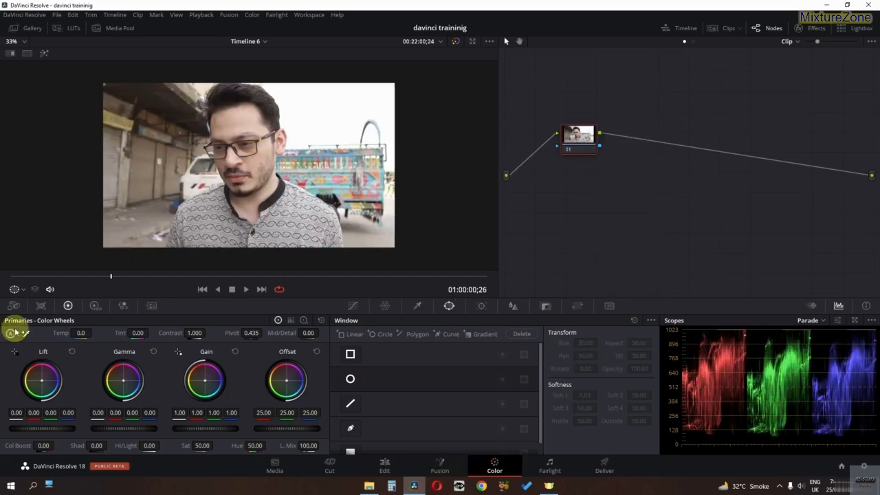
- Switch the wipe mode of the gallery still and set the viewer control to Image Wipe
{"action": "left_click", "coordinate": [20, 289]}
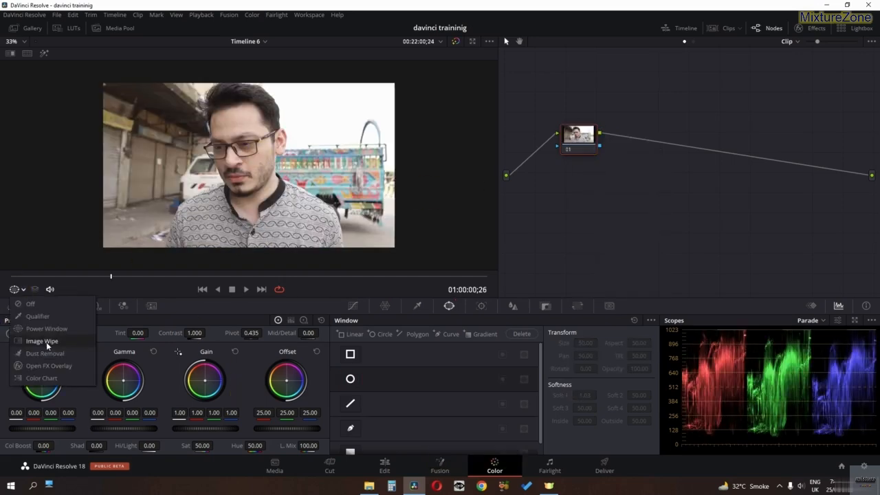
{"action": "left_click", "coordinate": [21, 29]}
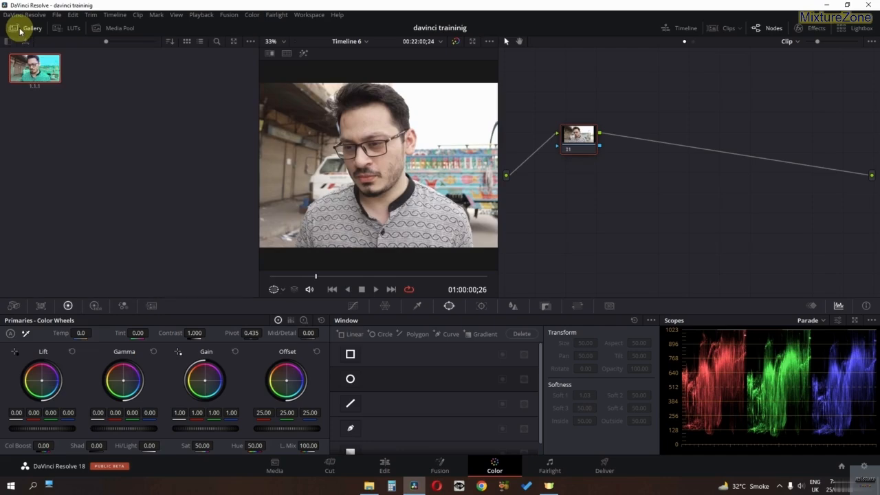
{"action": "right_click", "coordinate": [31, 69]}
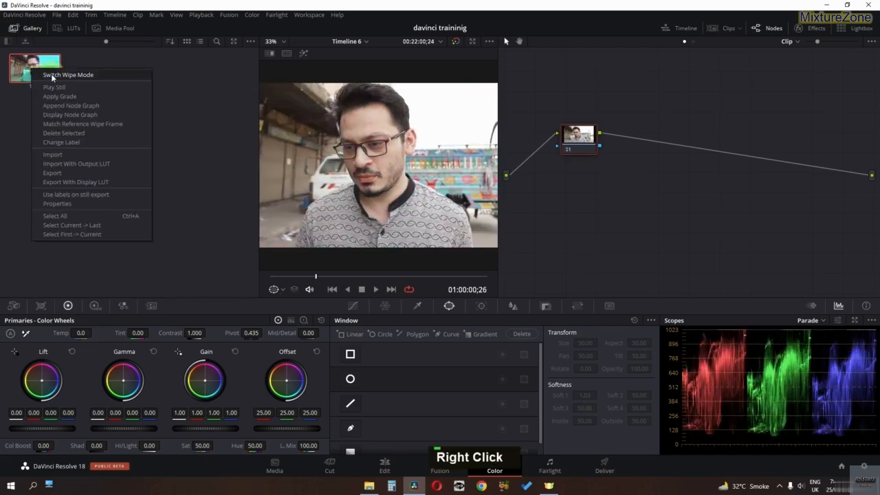
{"action": "left_click", "coordinate": [52, 75]}
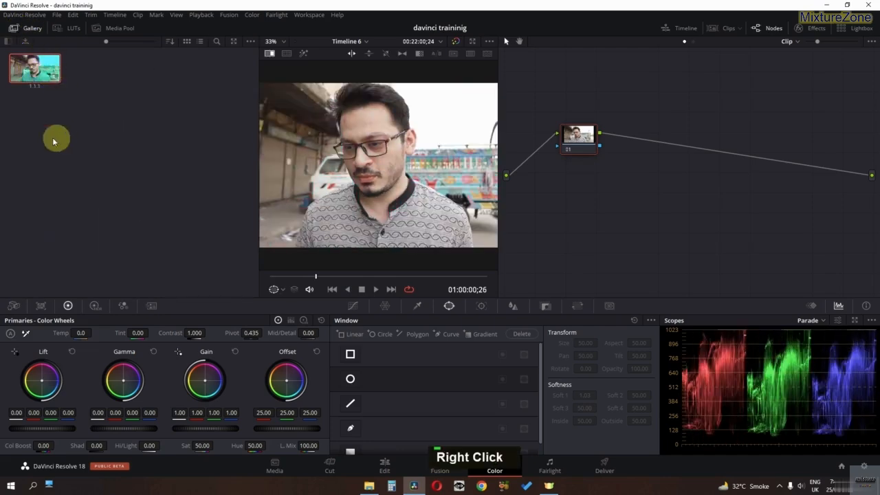
{"action": "left_click", "coordinate": [21, 29]}
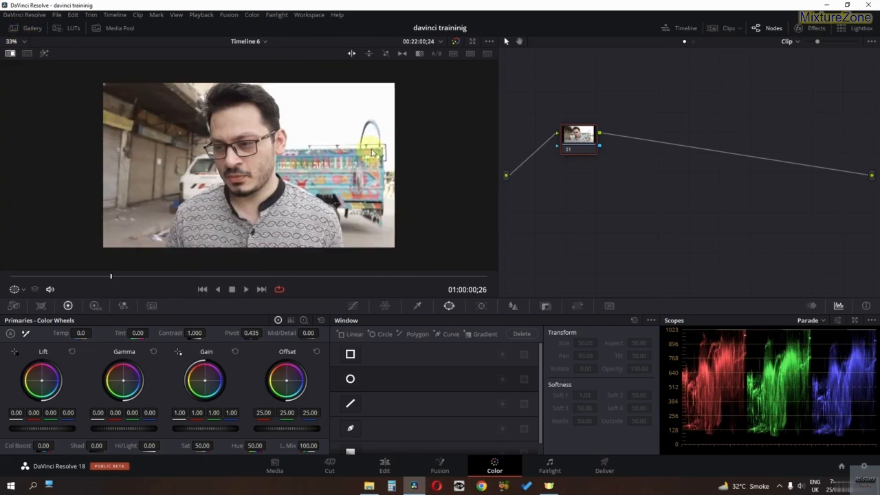
{"action": "left_click", "coordinate": [23, 289]}
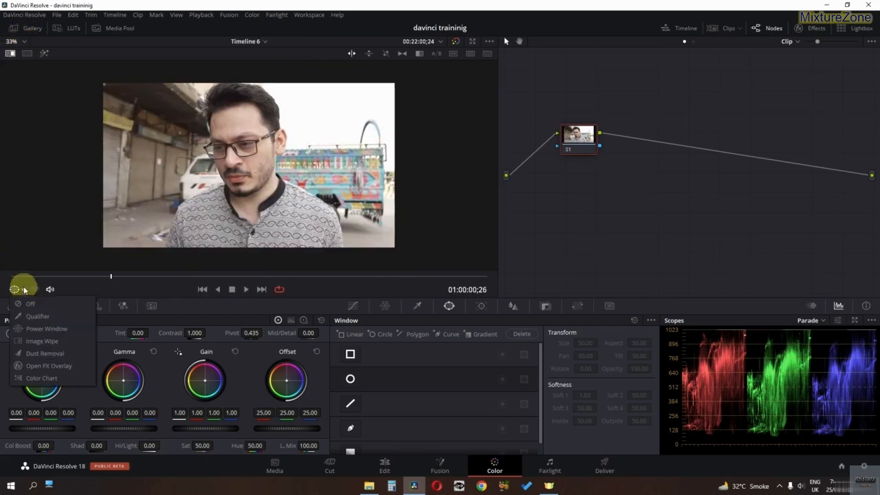
{"action": "left_click", "coordinate": [41, 341]}
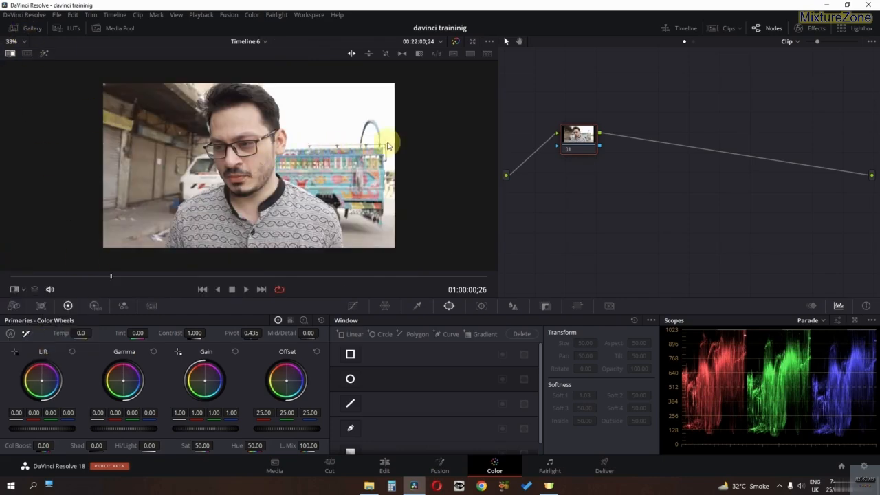
- Play the gallery still as a wipe over the man's clip and shift the wipe line across his face
{"action": "left_click", "coordinate": [22, 28]}
{"action": "right_click", "coordinate": [31, 74]}
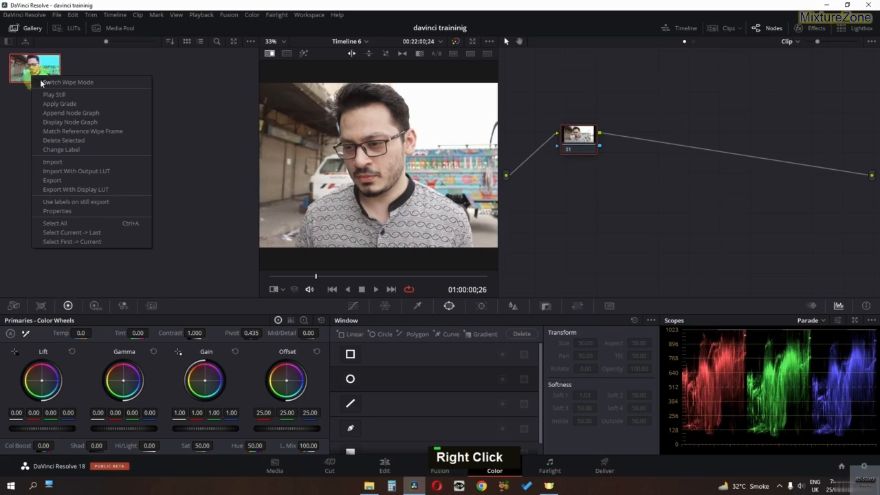
{"action": "left_click", "coordinate": [61, 94]}
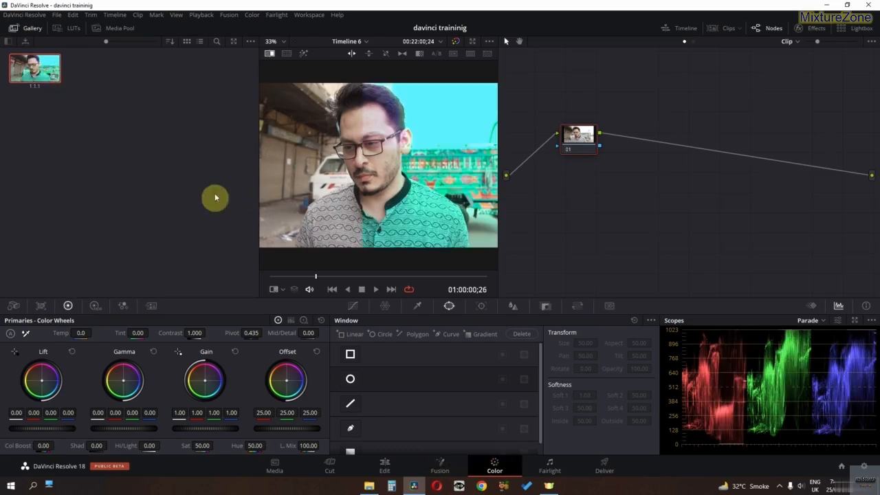
{"action": "left_click_drag", "start_coordinate": [355, 177], "coordinate": [365, 194]}
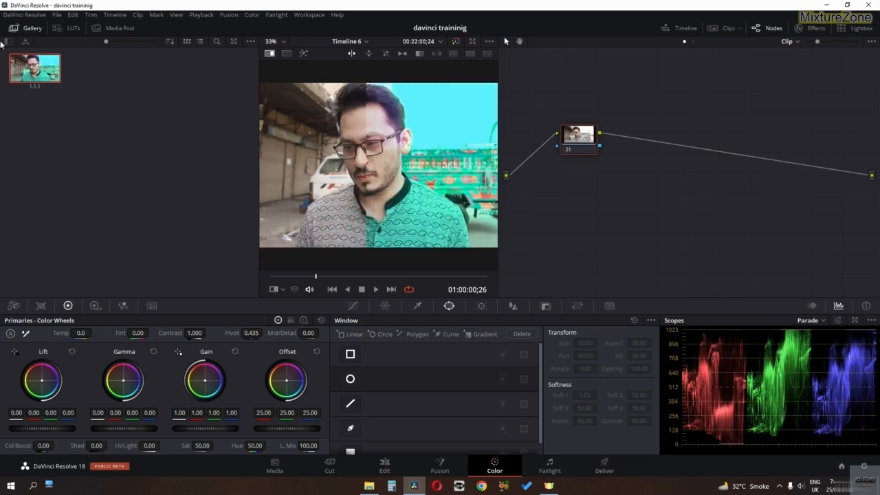
- Close the stills gallery and turn off the image wipe in the viewer
{"action": "left_click", "coordinate": [277, 289]}
{"action": "left_click", "coordinate": [2, 59]}
{"action": "left_click", "coordinate": [26, 28]}
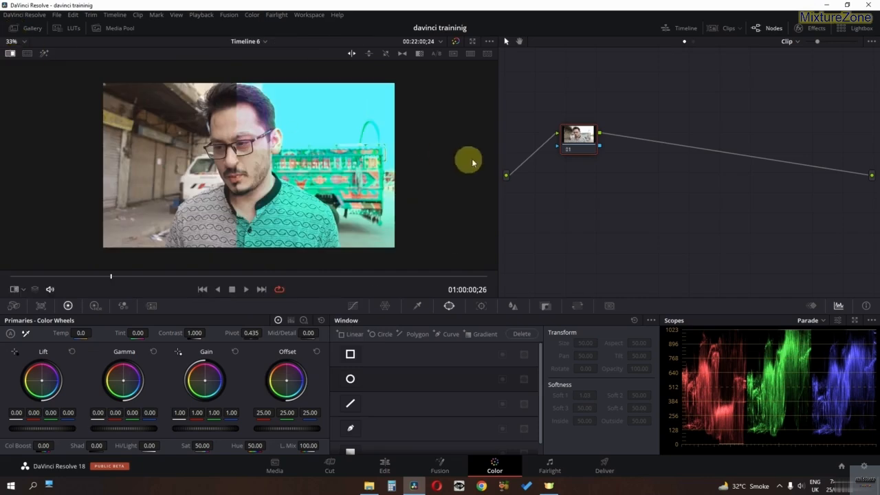
{"action": "left_click", "coordinate": [12, 54]}
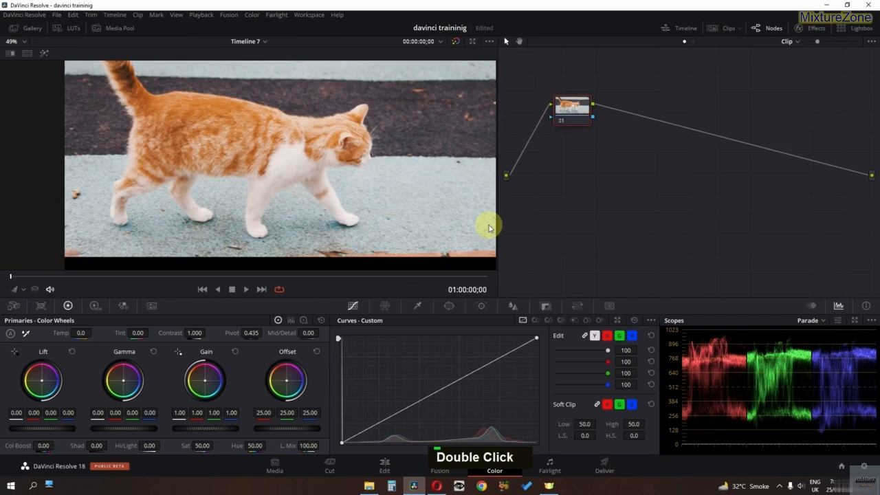
- Set the viewer control to Dust Removal and try it on the pavement in the cat clip
{"action": "left_click", "coordinate": [23, 289]}
{"action": "left_click", "coordinate": [49, 353]}
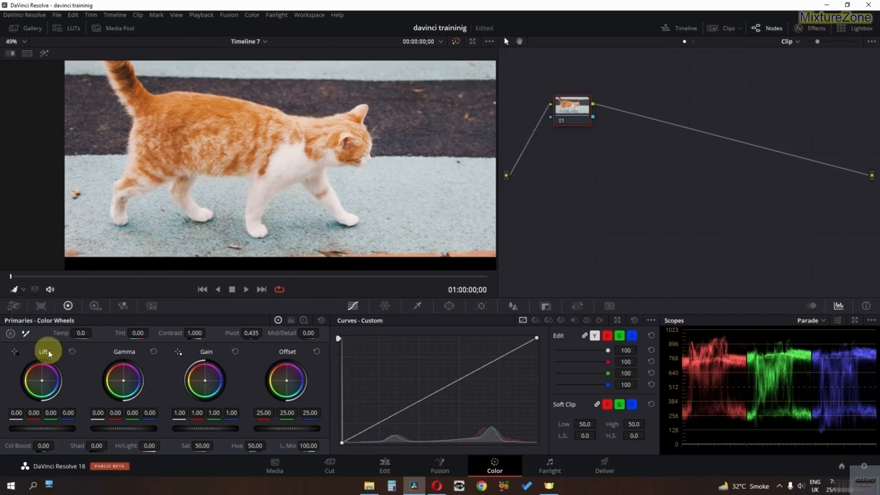
{"action": "left_click", "coordinate": [390, 217]}
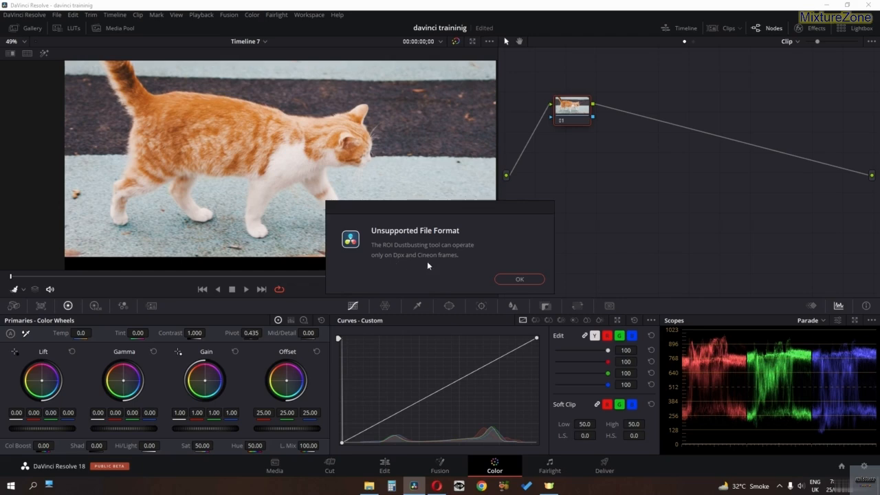
{"action": "left_click", "coordinate": [507, 277]}
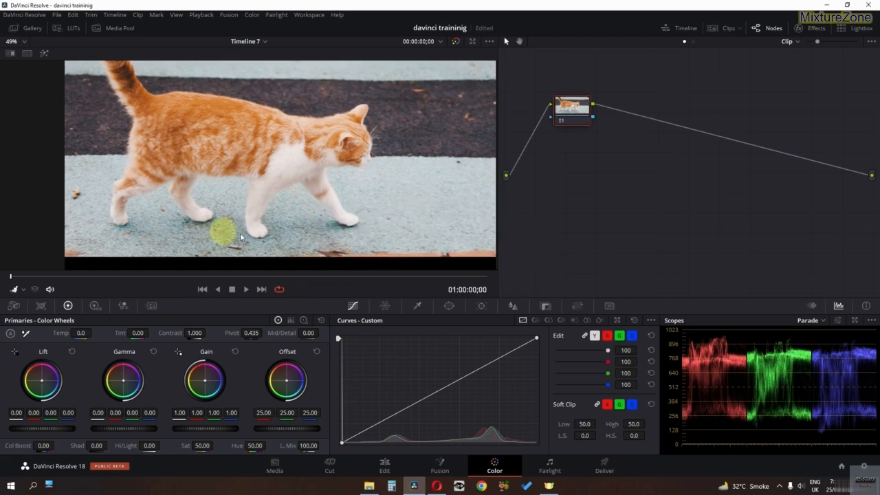
- Set up a custom video export of the cat timeline in DPX format
{"action": "left_click", "coordinate": [606, 465]}
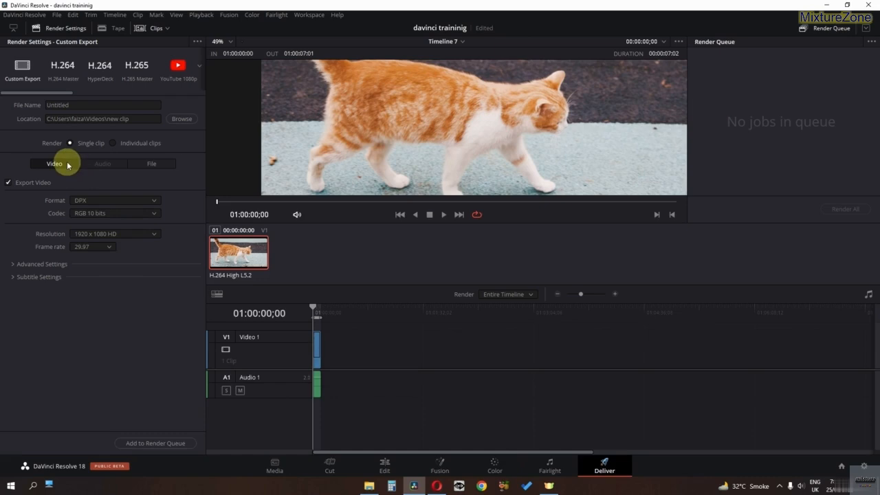
{"action": "left_click", "coordinate": [21, 67]}
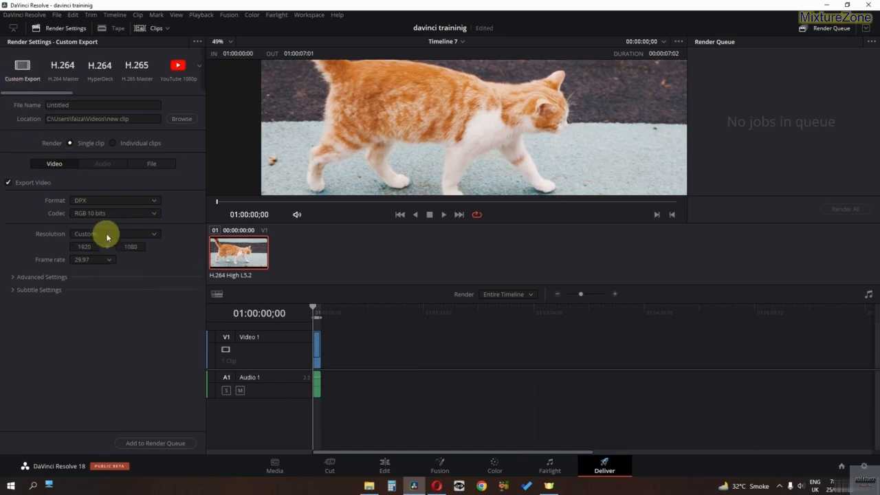
{"action": "left_click", "coordinate": [101, 200]}
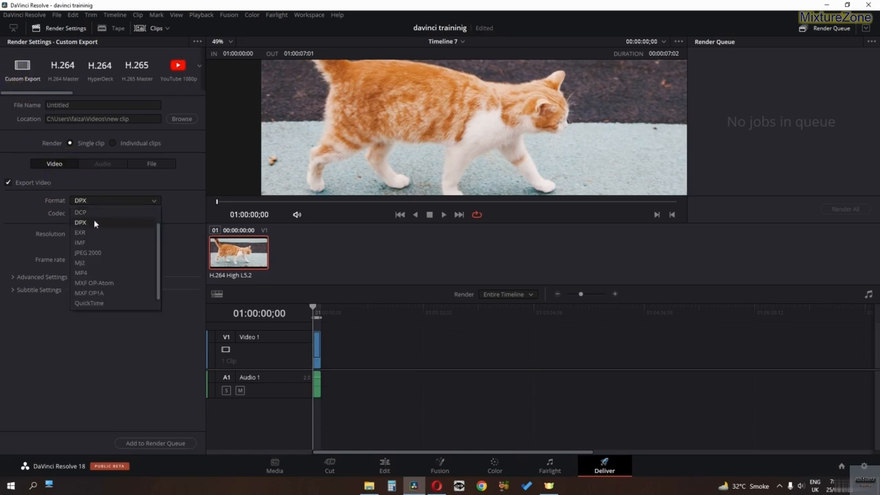
{"action": "left_click", "coordinate": [94, 222]}
- Choose the "new clip" folder as the render destination, then queue and render the DPX export
{"action": "left_click", "coordinate": [176, 118]}
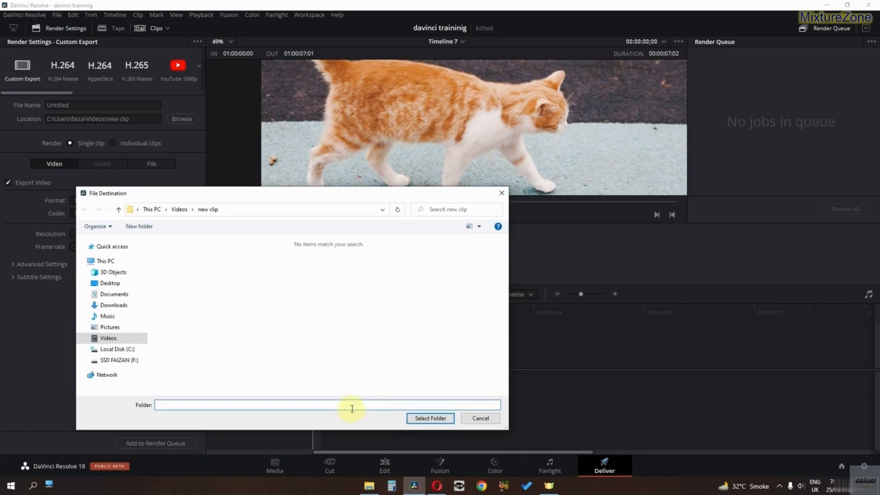
{"action": "left_click", "coordinate": [431, 418]}
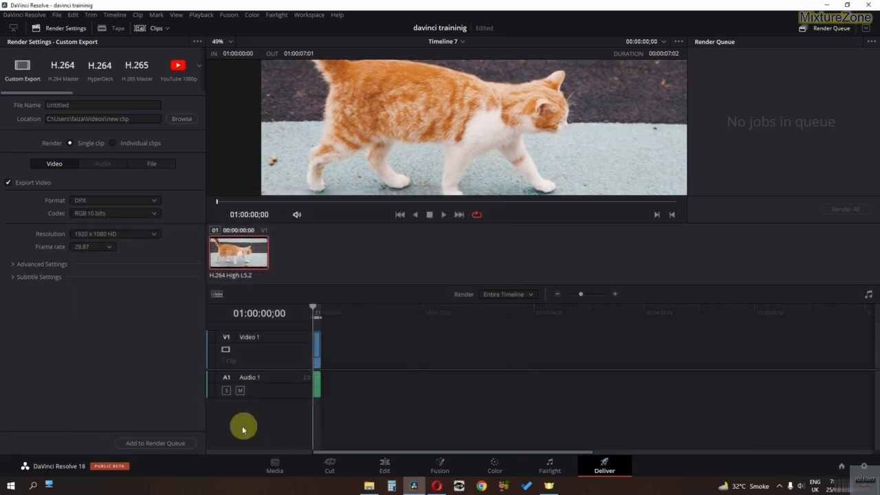
{"action": "left_click", "coordinate": [171, 444]}
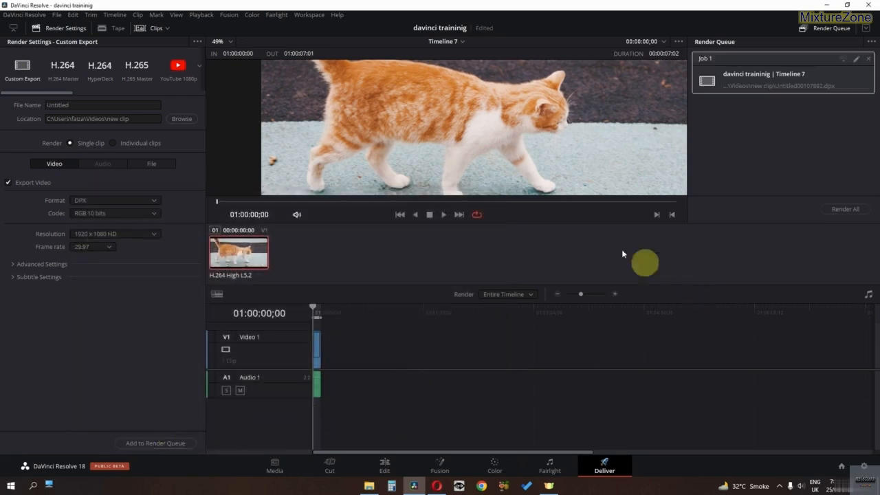
{"action": "left_click", "coordinate": [844, 210]}
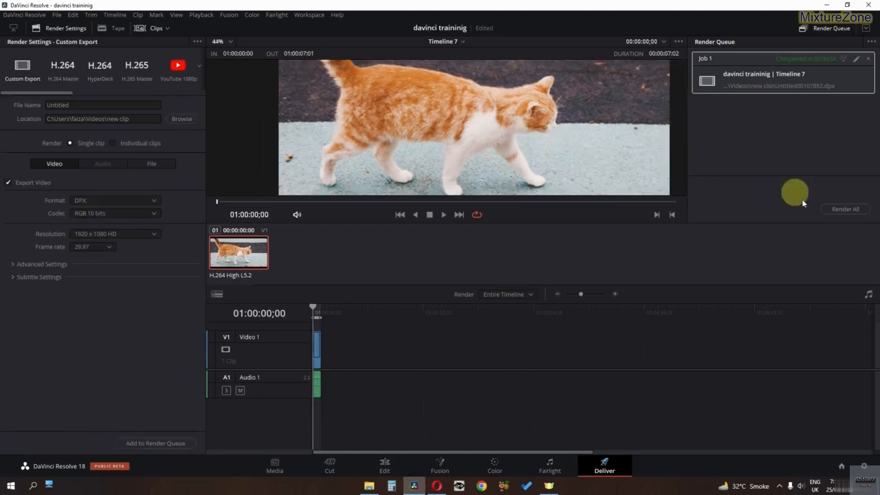
- Open the finished render job's file location and look through the exported DPX frames
{"action": "right_click", "coordinate": [739, 86]}
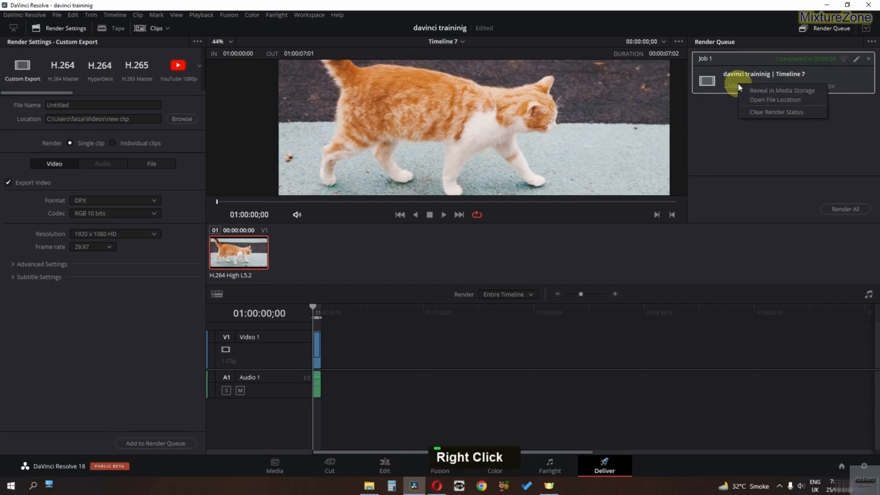
{"action": "left_click", "coordinate": [760, 100]}
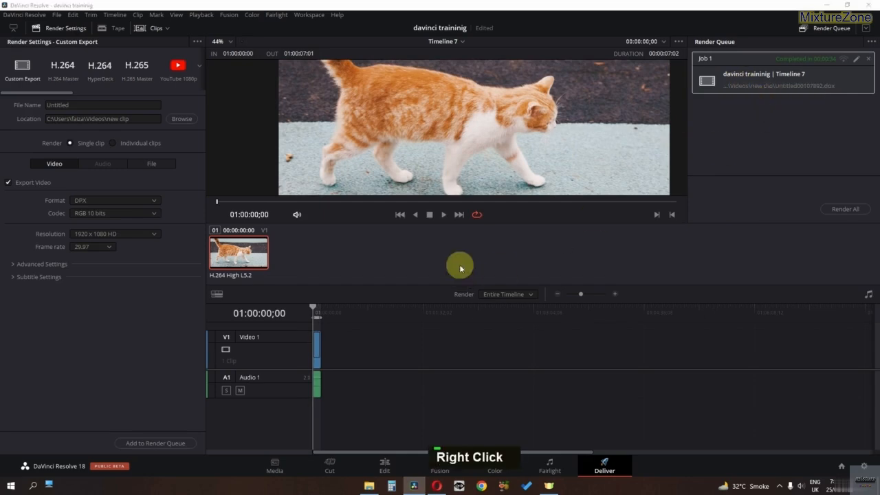
{"action": "scroll", "coordinate": [218, 272], "scroll_direction": "down", "scroll_amount": 5}
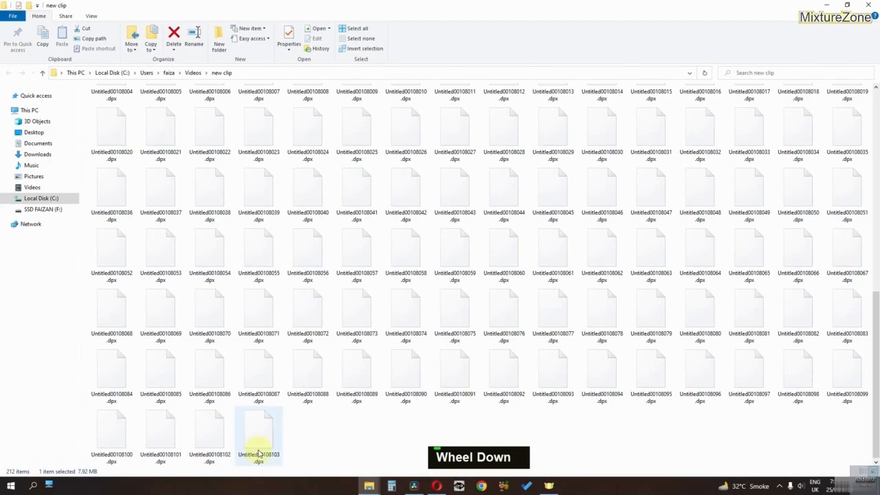
- Switch back to DaVinci Resolve and delete the original cat clip from Timeline 7 on the Edit page
{"action": "left_click", "coordinate": [414, 485]}
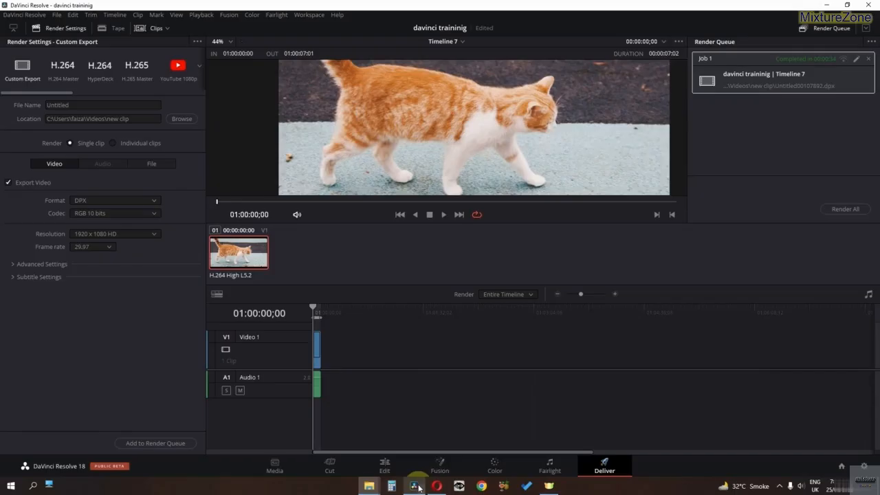
{"action": "left_click", "coordinate": [402, 465]}
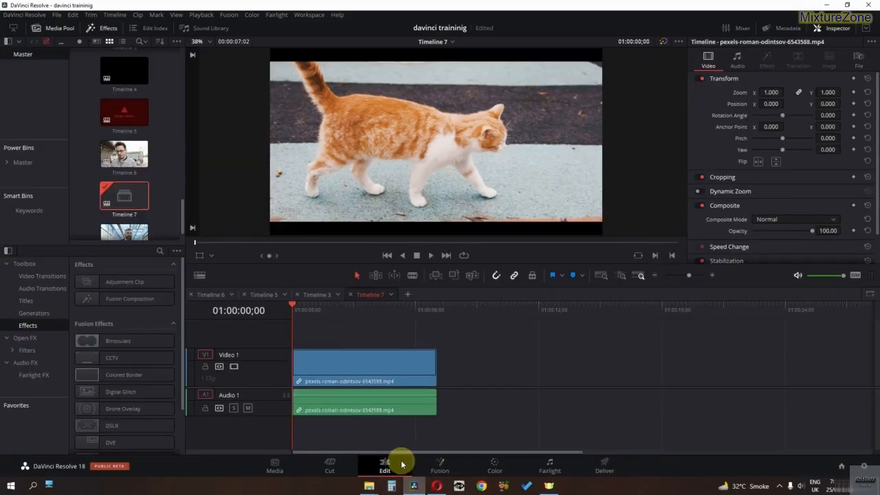
{"action": "left_click", "coordinate": [375, 378]}
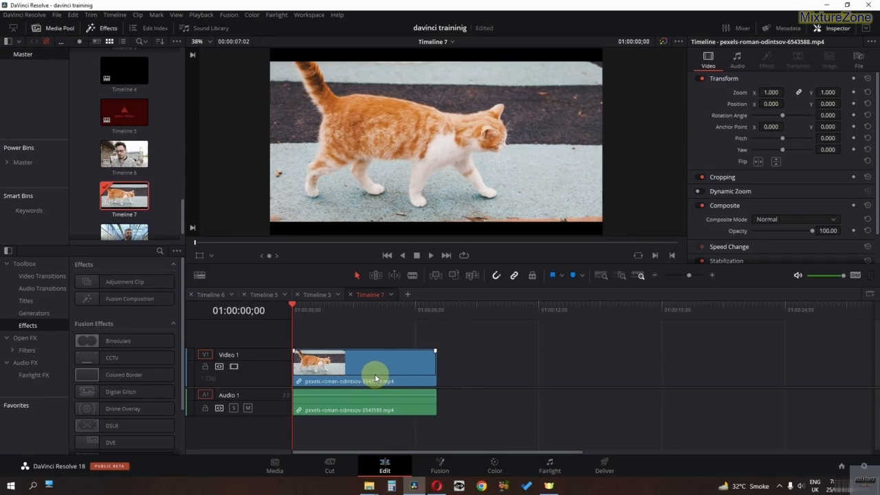
{"action": "key", "text": "Delete"}
- Place all DPX frames from the "new clip" folder at the start of Timeline 7's Video 1 track and preview the sequence
{"action": "mouse_move", "coordinate": [367, 489]}
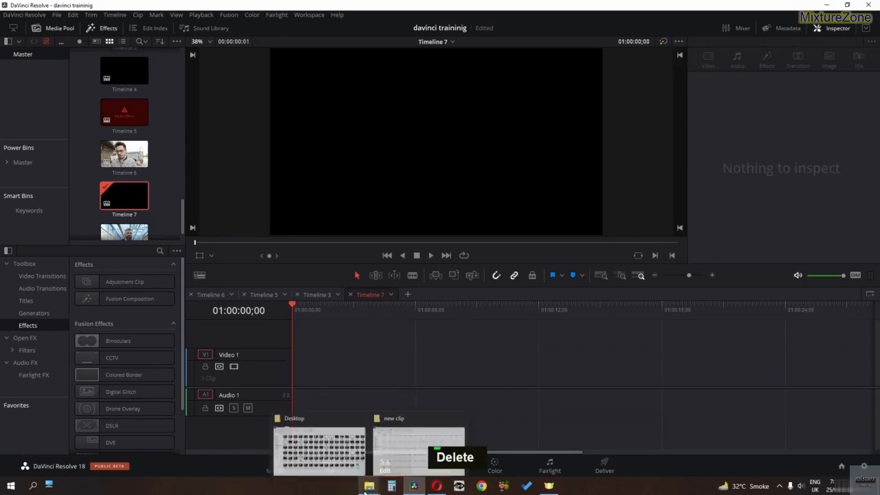
{"action": "left_click", "coordinate": [407, 455]}
{"action": "scroll", "coordinate": [268, 320], "scroll_direction": "up", "scroll_amount": 3}
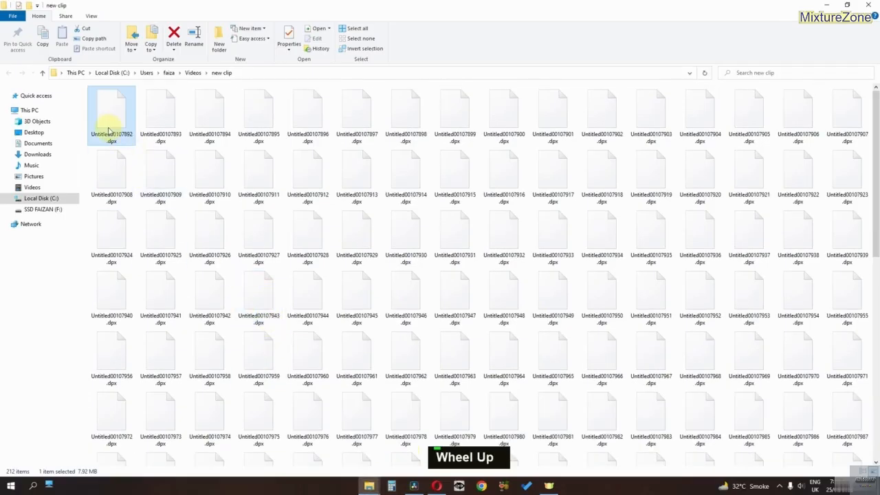
{"action": "scroll", "coordinate": [158, 247], "scroll_direction": "down", "scroll_amount": 5}
{"action": "scroll", "coordinate": [275, 385], "scroll_direction": "up", "scroll_amount": 5}
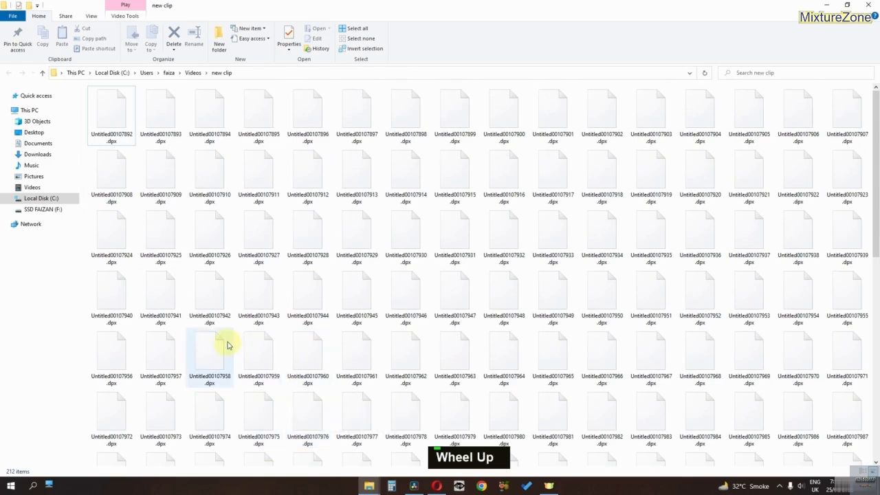
{"action": "key", "text": "ctrl+a"}
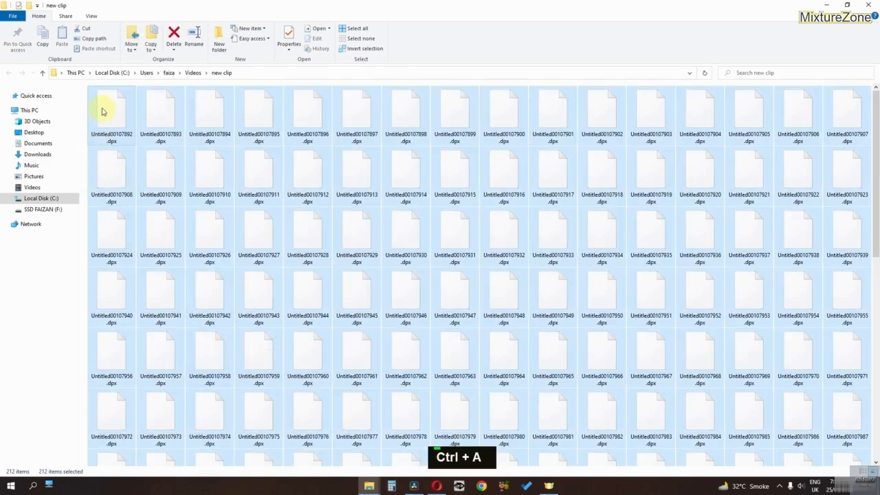
{"action": "left_click_drag", "start_coordinate": [102, 111], "coordinate": [302, 388]}
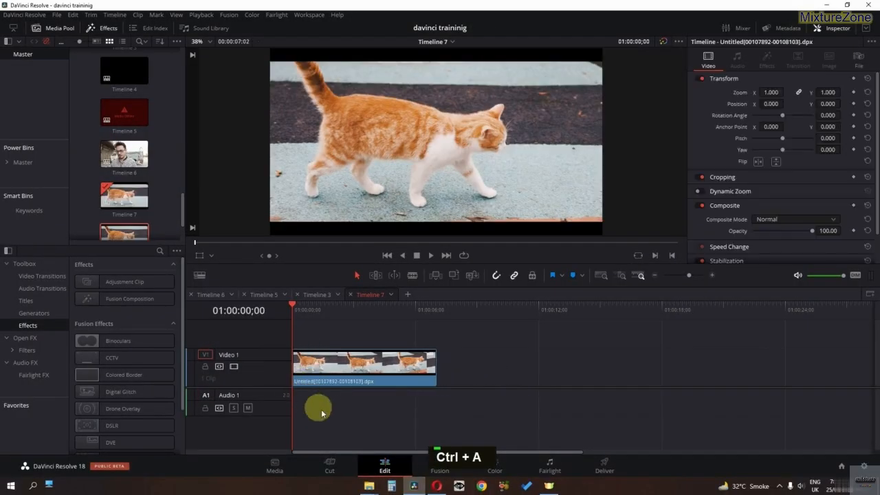
{"action": "key", "text": "space"}
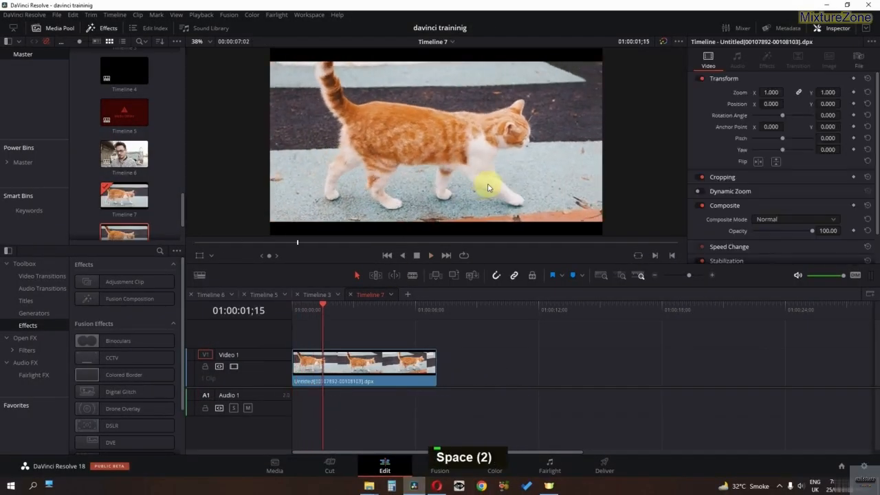
{"action": "left_click_drag", "start_coordinate": [322, 311], "coordinate": [283, 313]}
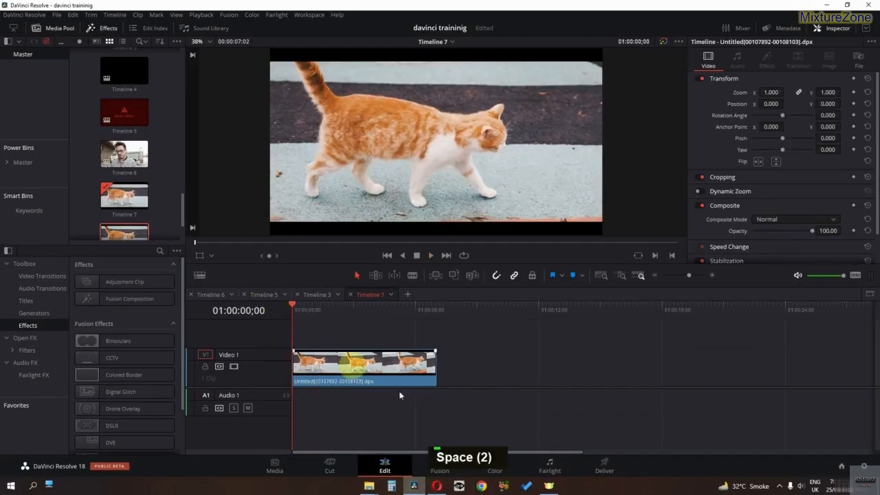
- Open the viewer's Dirt Removal settings on the Color page and keep the Median algorithm with the Draw and Clean ROI mode
{"action": "left_click", "coordinate": [493, 465]}
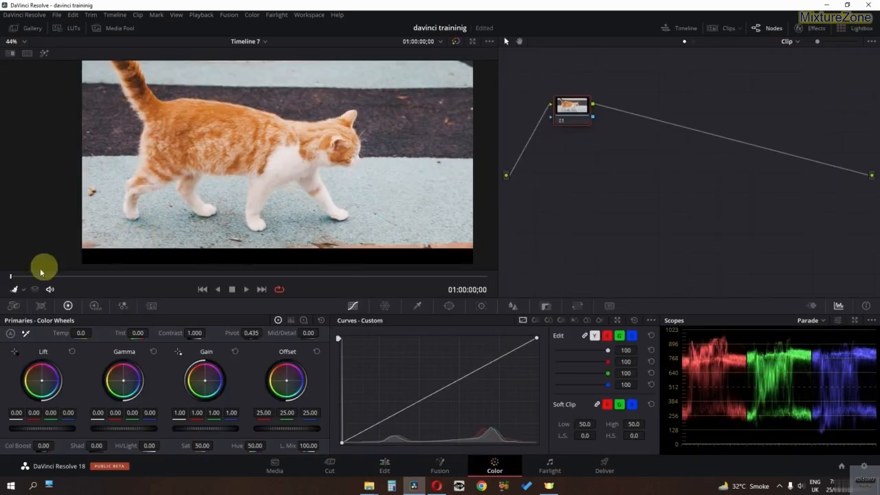
{"action": "left_click", "coordinate": [24, 290]}
{"action": "double_click", "coordinate": [52, 355]}
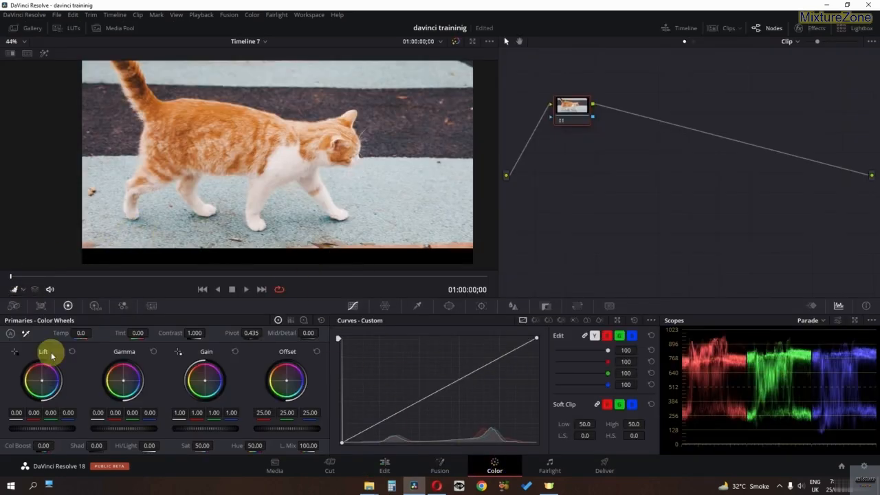
{"action": "right_click", "coordinate": [16, 291]}
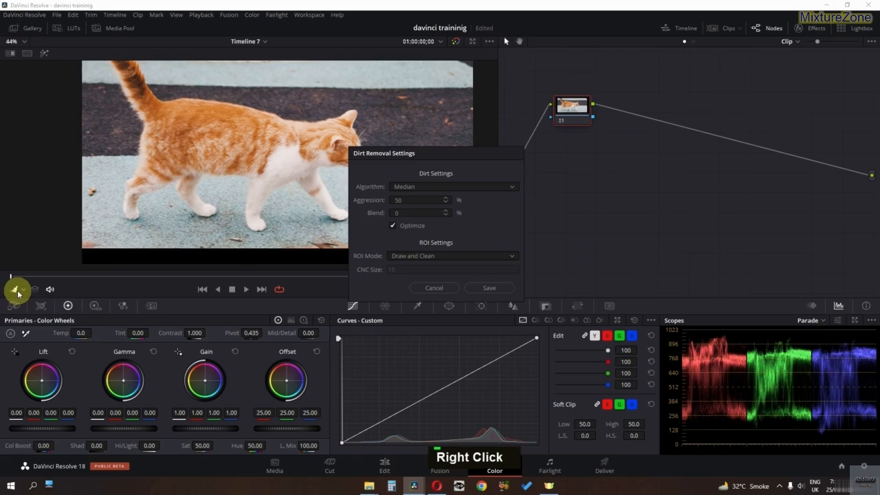
{"action": "left_click", "coordinate": [408, 187]}
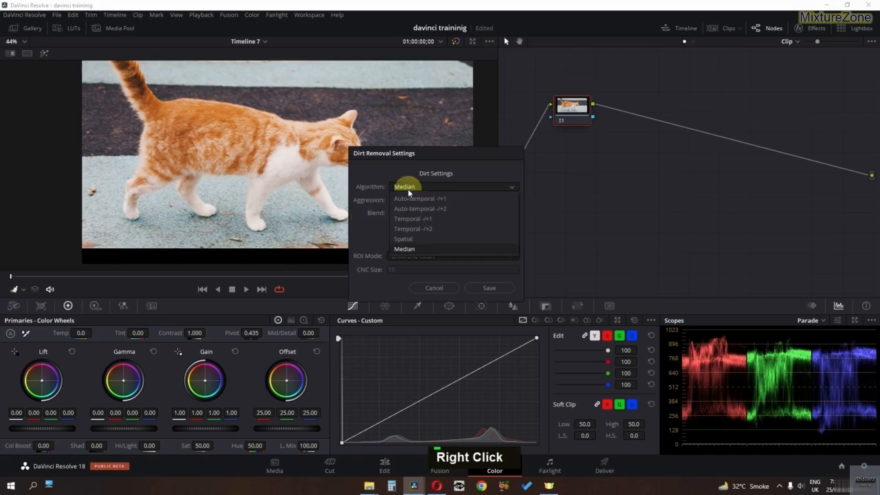
{"action": "left_click", "coordinate": [413, 252]}
{"action": "left_click", "coordinate": [410, 257]}
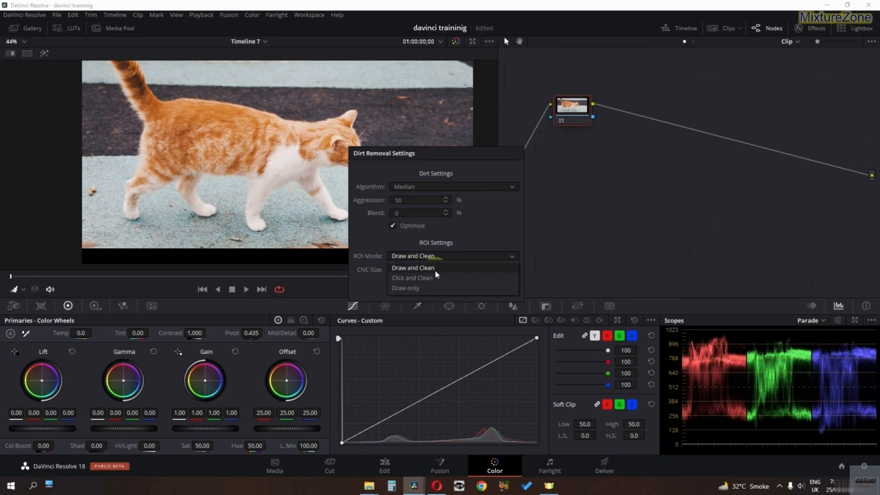
{"action": "left_click", "coordinate": [416, 277]}
{"action": "left_click", "coordinate": [496, 289]}
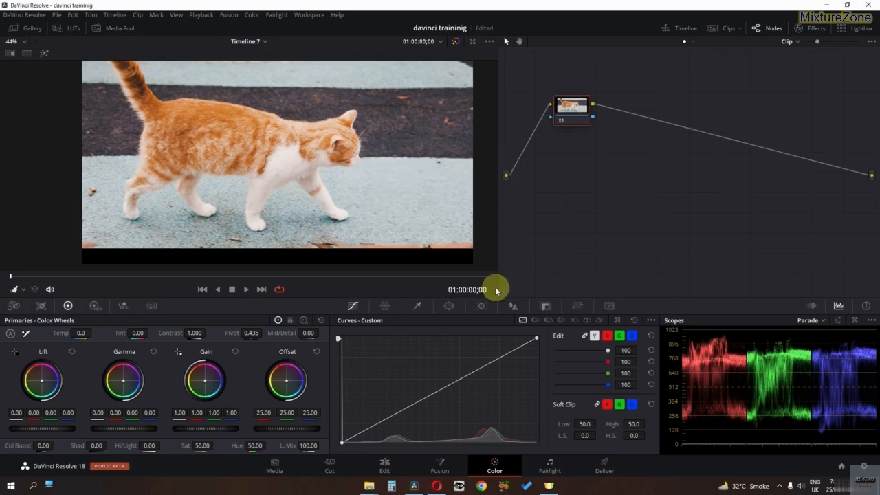
- Draw a cleaning region around the specks on the pavement ahead of the cat's leading front paw
{"action": "scroll", "coordinate": [332, 222], "scroll_direction": "up", "scroll_amount": 3}
{"action": "scroll", "coordinate": [290, 191], "scroll_direction": "down", "scroll_amount": 1}
{"action": "scroll", "coordinate": [358, 216], "scroll_direction": "up", "scroll_amount": 2}
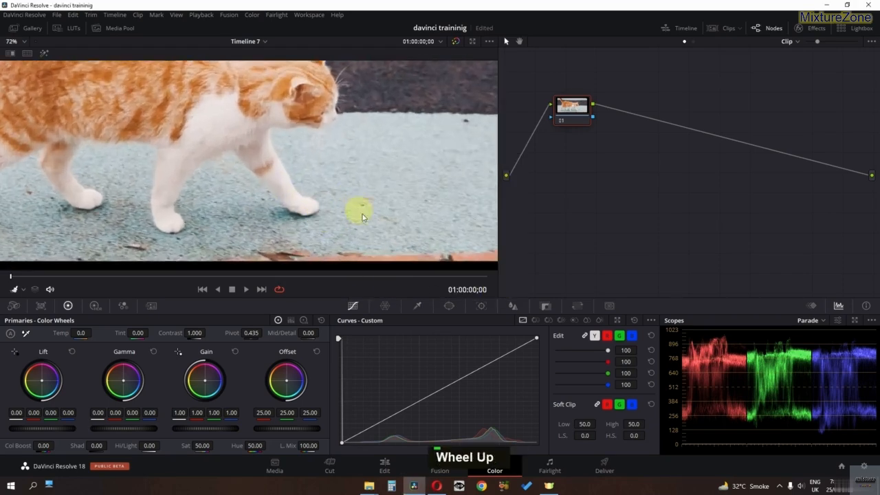
{"action": "left_click_drag", "start_coordinate": [345, 193], "coordinate": [412, 243]}
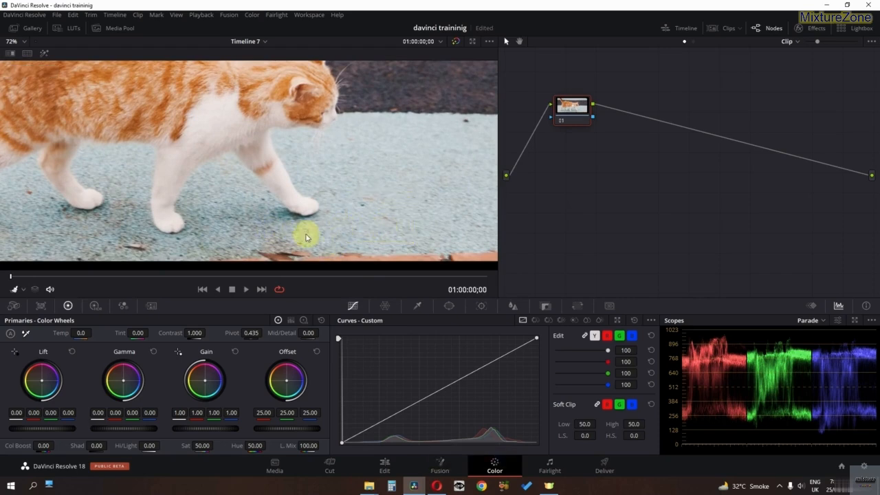
{"action": "middle_click", "coordinate": [337, 194]}
{"action": "scroll", "coordinate": [343, 193], "scroll_direction": "up", "scroll_amount": 2}
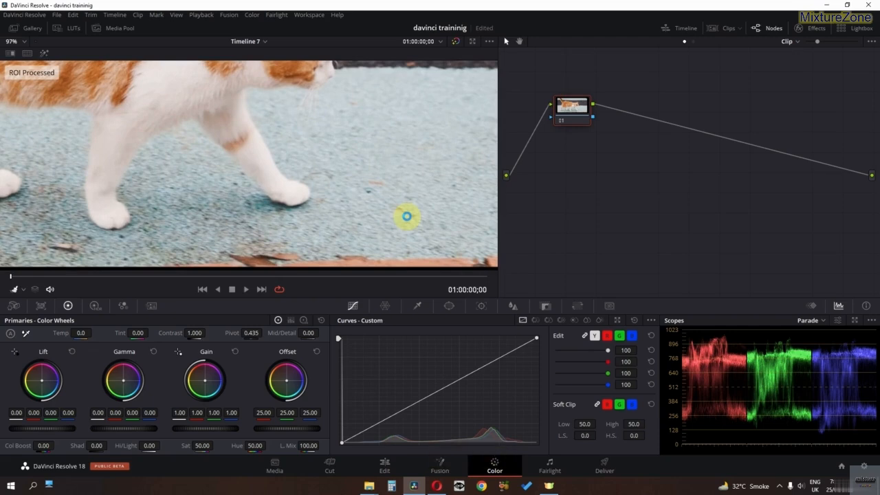
- Change the Dirt Removal ROI mode to Click and Clean and save the settings
{"action": "right_click", "coordinate": [15, 289]}
{"action": "left_click", "coordinate": [428, 256]}
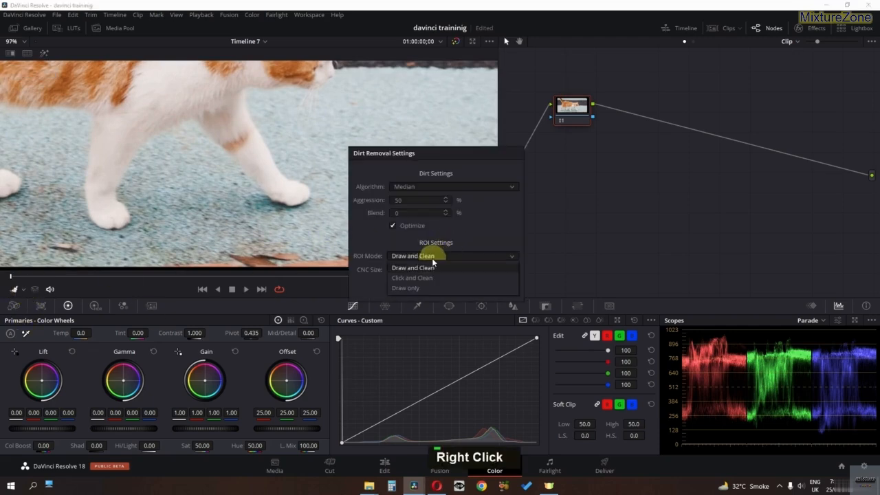
{"action": "left_click", "coordinate": [425, 279]}
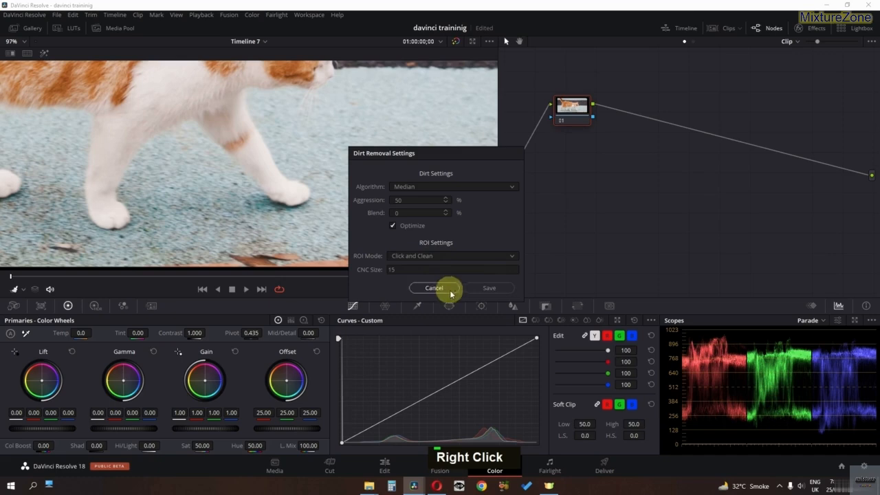
{"action": "left_click", "coordinate": [489, 289]}
- Clean individual specks on the pavement around the cat's front and hind paws in the first frame
{"action": "left_click", "coordinate": [211, 232]}
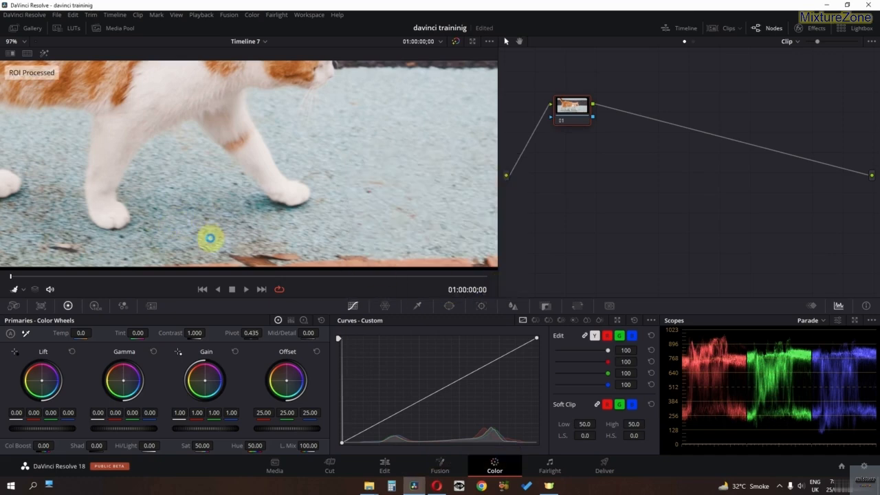
{"action": "middle_click", "coordinate": [165, 237]}
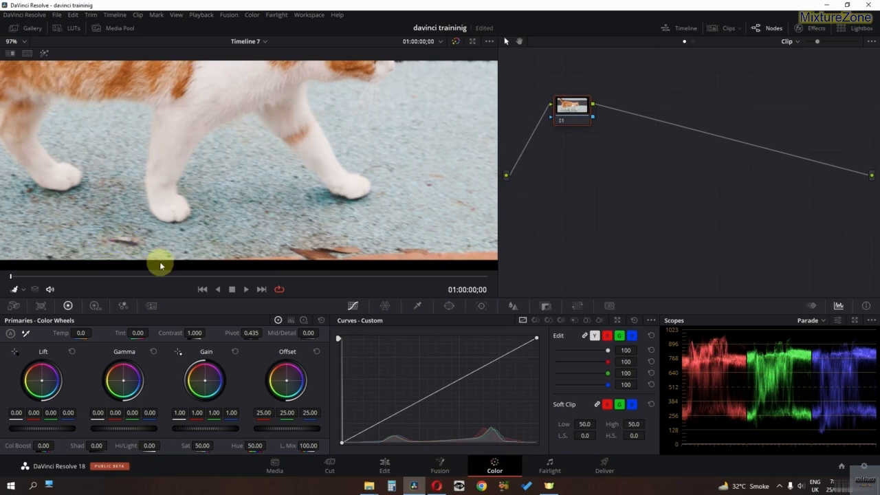
{"action": "middle_click", "coordinate": [211, 233]}
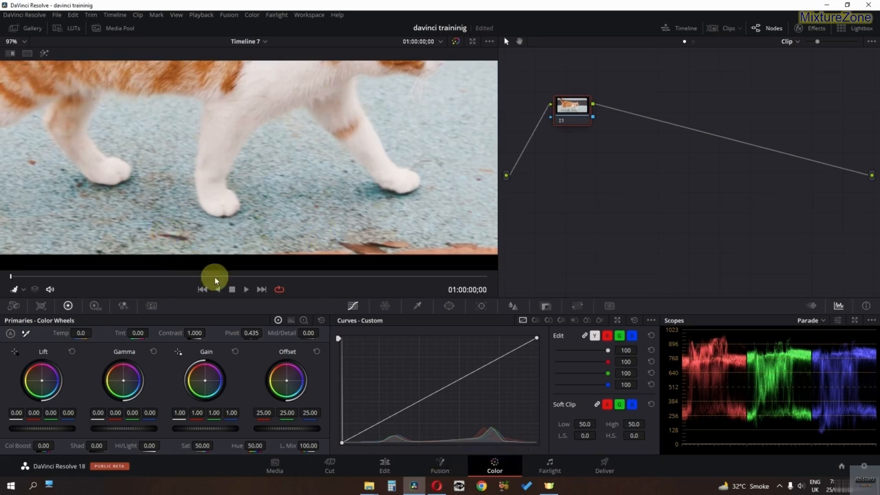
{"action": "scroll", "coordinate": [141, 169], "scroll_direction": "down", "scroll_amount": 1}
{"action": "middle_click", "coordinate": [114, 197]}
{"action": "scroll", "coordinate": [100, 177], "scroll_direction": "up", "scroll_amount": 2}
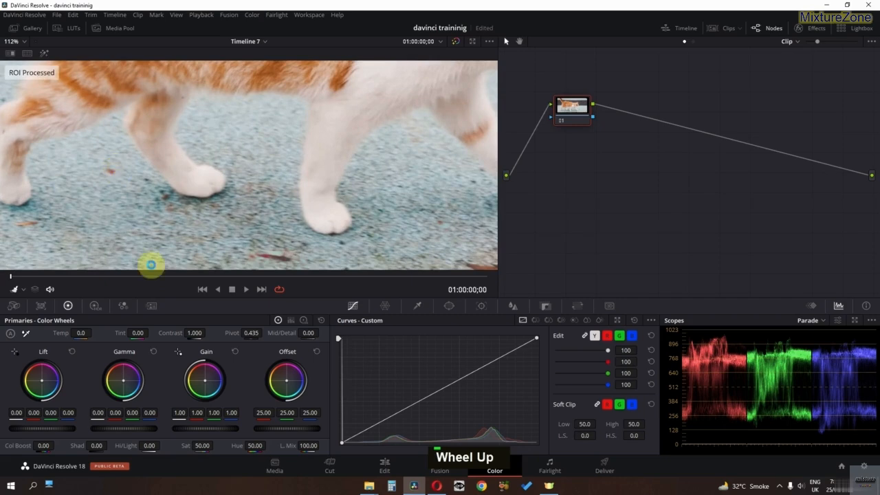
{"action": "scroll", "coordinate": [159, 210], "scroll_direction": "down", "scroll_amount": 4}
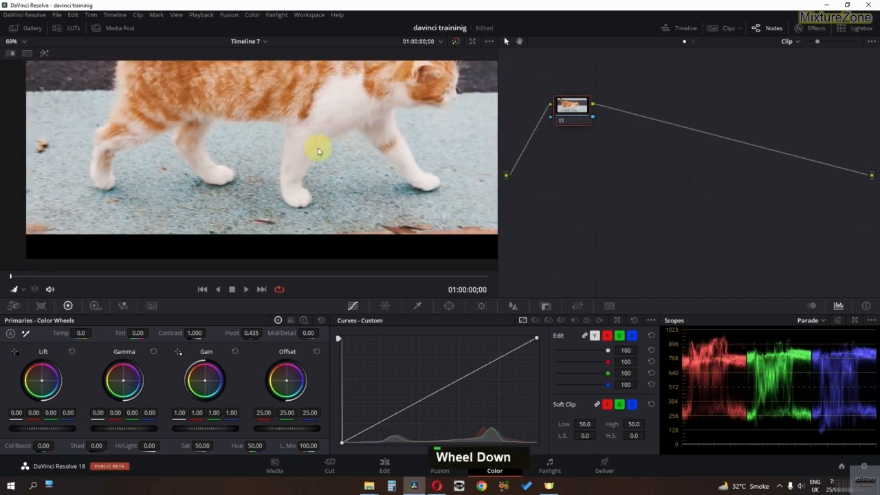
- Play the clip in short stretches to 01:00:04;21 and clean the specks on the pavement near the cat's paws
{"action": "key", "text": "space"}
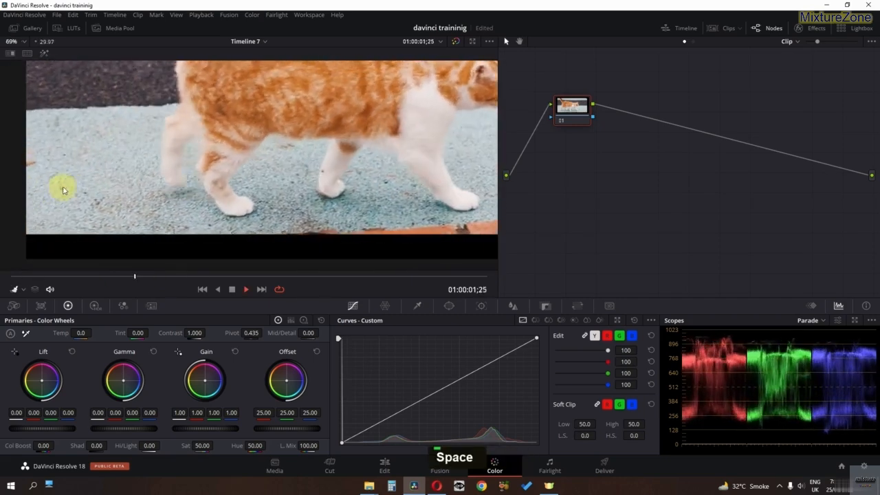
{"action": "key", "text": "space"}
{"action": "scroll", "coordinate": [383, 203], "scroll_direction": "up", "scroll_amount": 3}
{"action": "middle_click", "coordinate": [349, 208]}
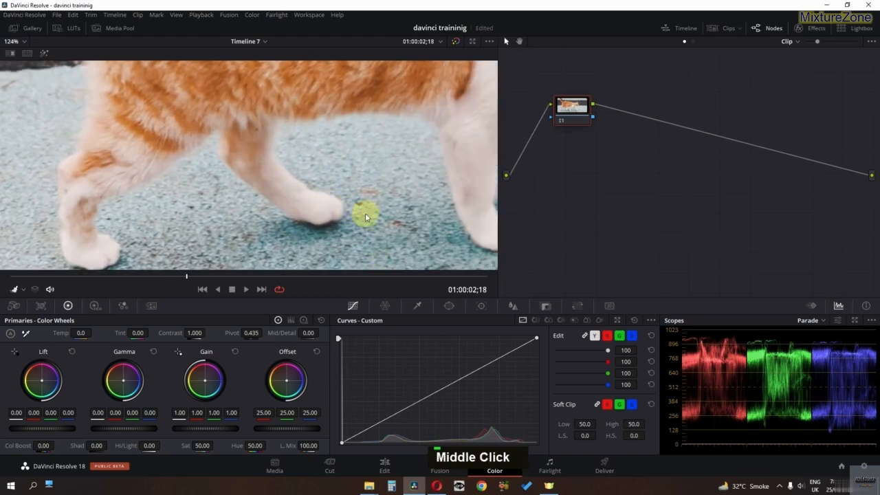
{"action": "key", "text": "space"}
{"action": "key", "text": "space"}
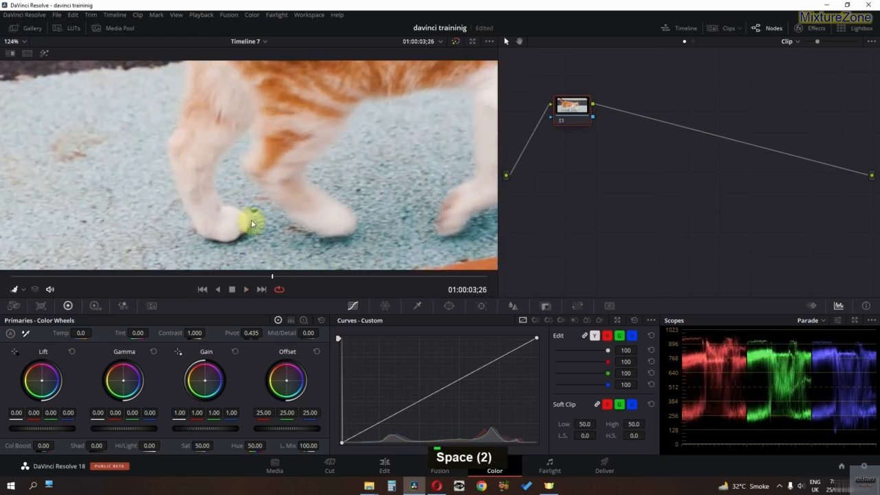
{"action": "key", "text": "space"}
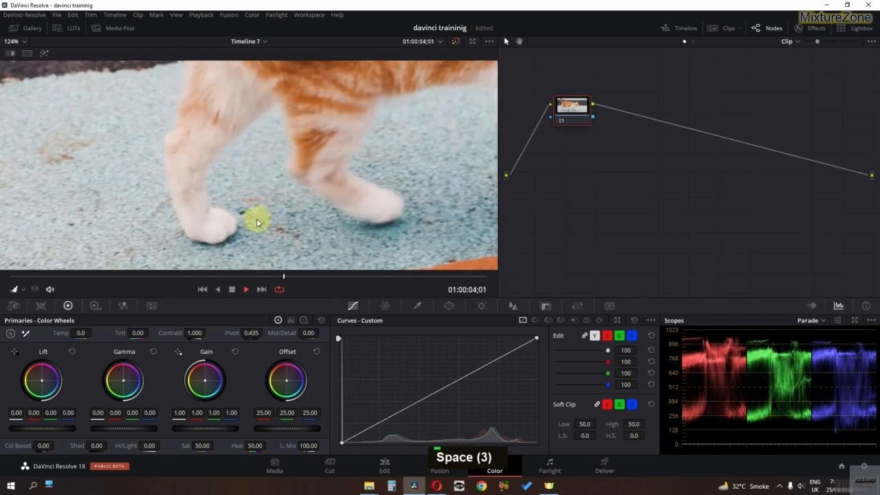
{"action": "key", "text": "space"}
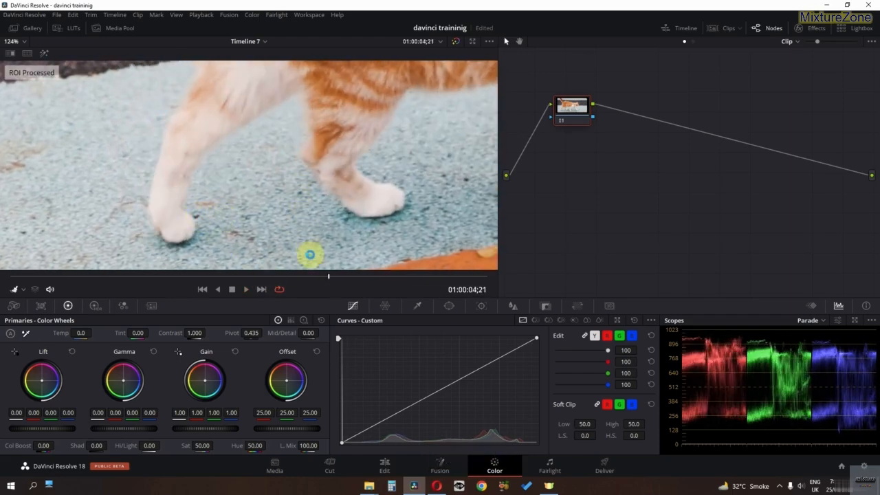
{"action": "left_click", "coordinate": [446, 242]}
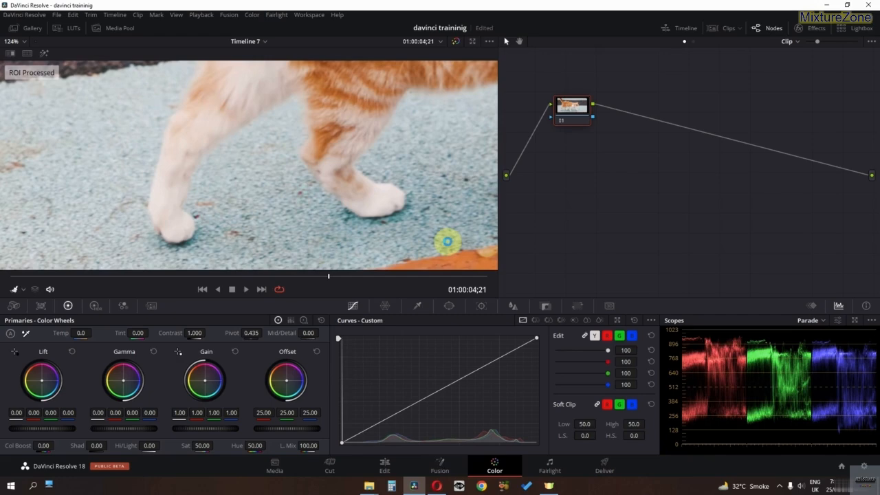
- Play the cleaned cat clip from its first frame to about 01:00:01;05 to review the removed pavement specks
{"action": "scroll", "coordinate": [447, 241], "scroll_direction": "down", "scroll_amount": 4}
{"action": "left_click", "coordinate": [9, 276]}
{"action": "key", "text": "space"}
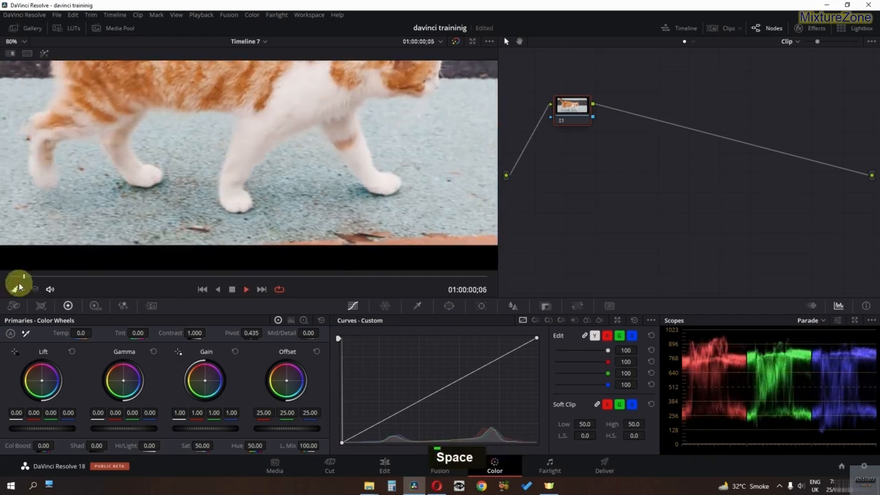
{"action": "key", "text": "space"}
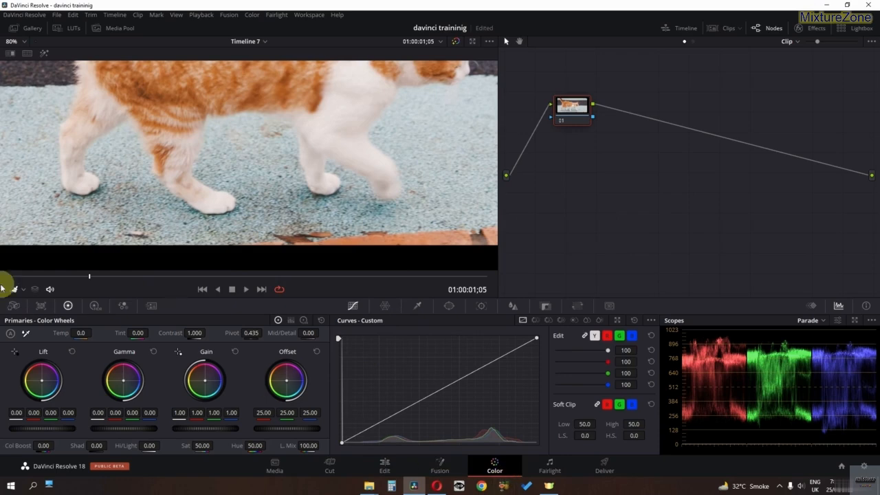
- Set the viewer overlay to Open FX Overlay and apply the Light Rays effect to the tower clip's node
{"action": "left_click", "coordinate": [23, 290]}
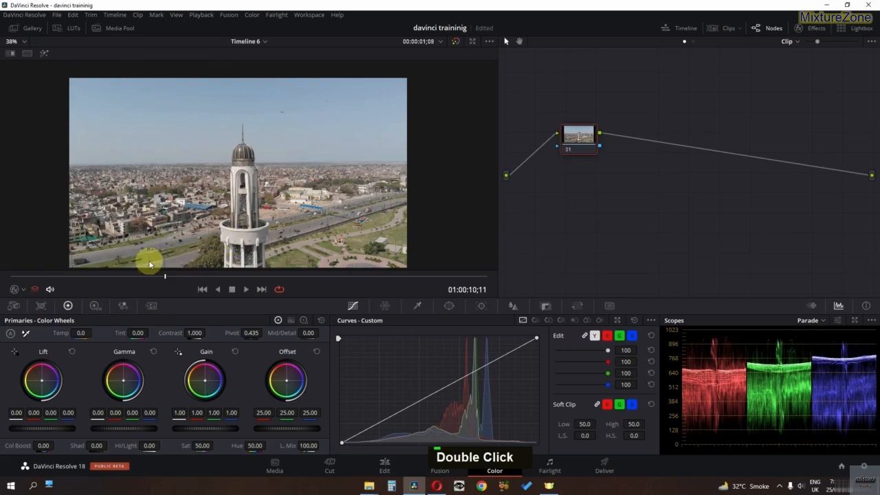
{"action": "left_click", "coordinate": [23, 289]}
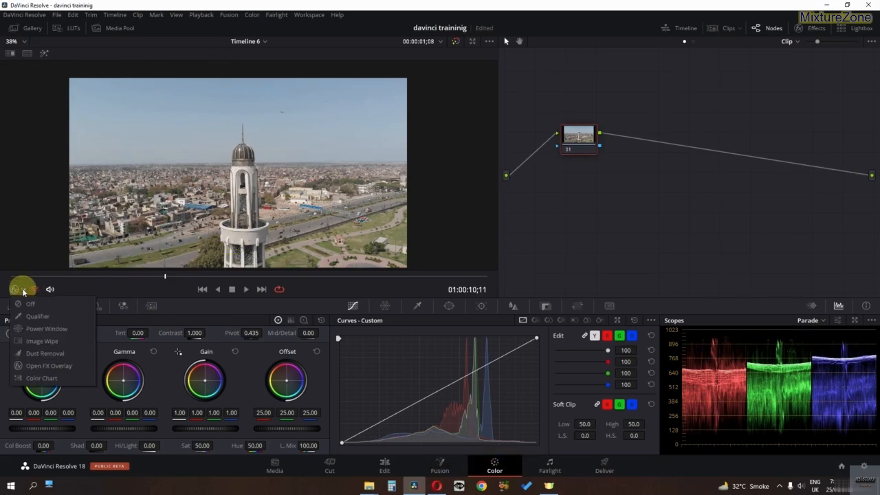
{"action": "left_click", "coordinate": [51, 367]}
{"action": "left_click", "coordinate": [813, 31]}
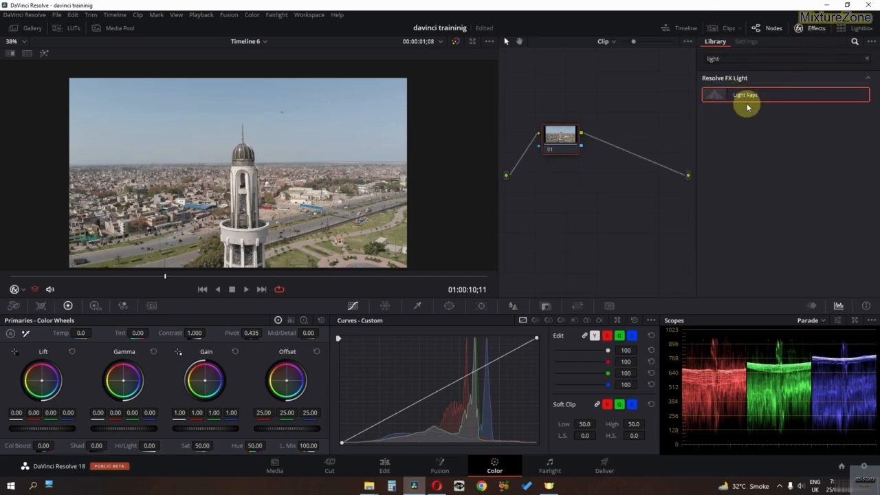
{"action": "left_click_drag", "start_coordinate": [746, 106], "coordinate": [562, 141]}
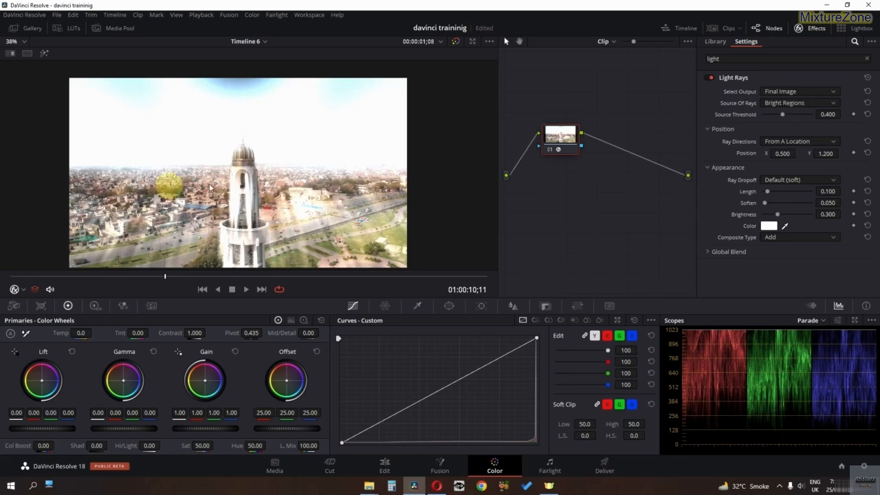
- Move the Light Rays source point from above the frame to about X 0.303, Y 0.487, beside the tower
{"action": "scroll", "coordinate": [237, 177], "scroll_direction": "down", "scroll_amount": 1}
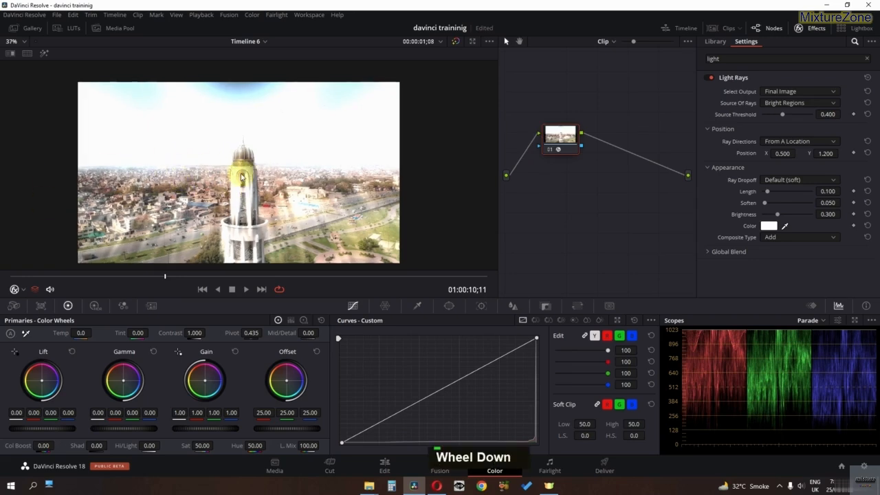
{"action": "middle_click", "coordinate": [250, 206]}
{"action": "scroll", "coordinate": [250, 206], "scroll_direction": "down", "scroll_amount": 2}
{"action": "scroll", "coordinate": [250, 205], "scroll_direction": "down", "scroll_amount": 1}
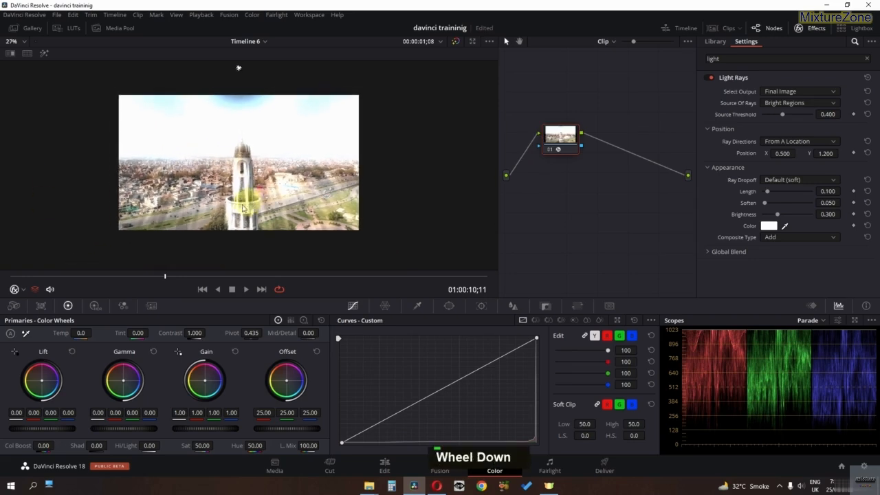
{"action": "left_click", "coordinate": [15, 289]}
{"action": "left_click", "coordinate": [31, 366]}
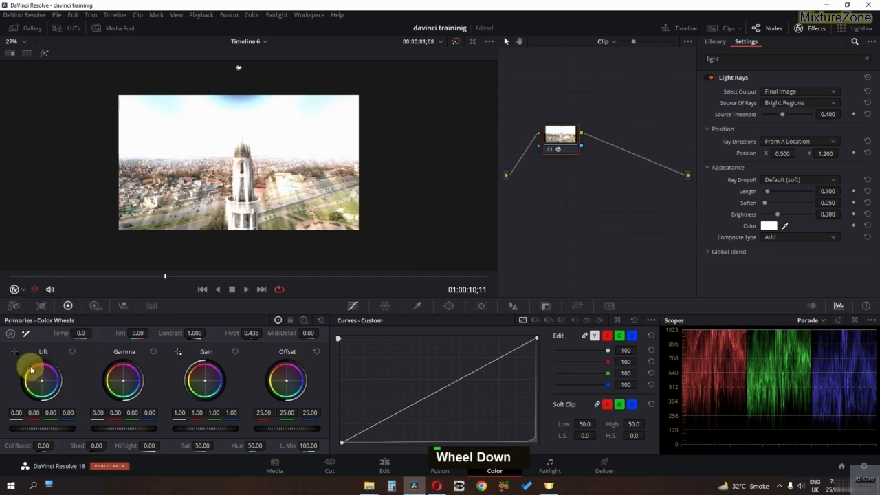
{"action": "left_click_drag", "start_coordinate": [238, 68], "coordinate": [192, 164]}
- Turn the viewer overlay off, restore Open FX Overlay, and move the Light Rays source to about X 0.103, Y 0.273
{"action": "left_click", "coordinate": [15, 289]}
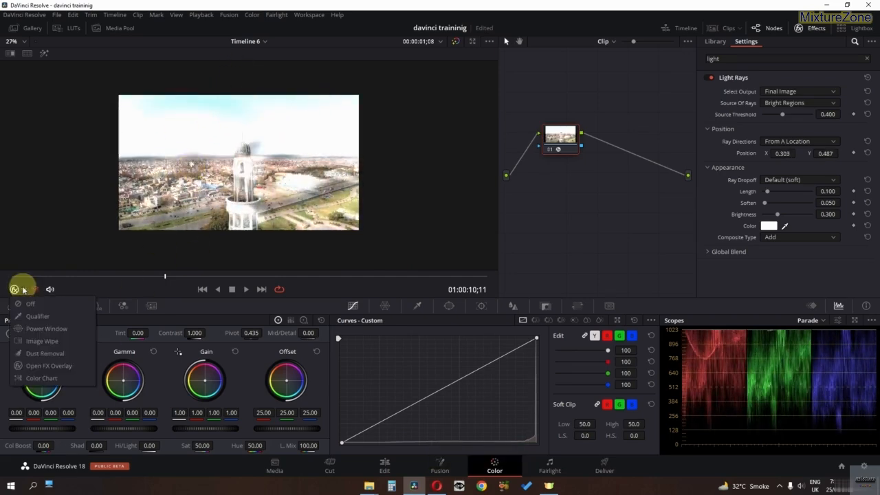
{"action": "left_click", "coordinate": [26, 305]}
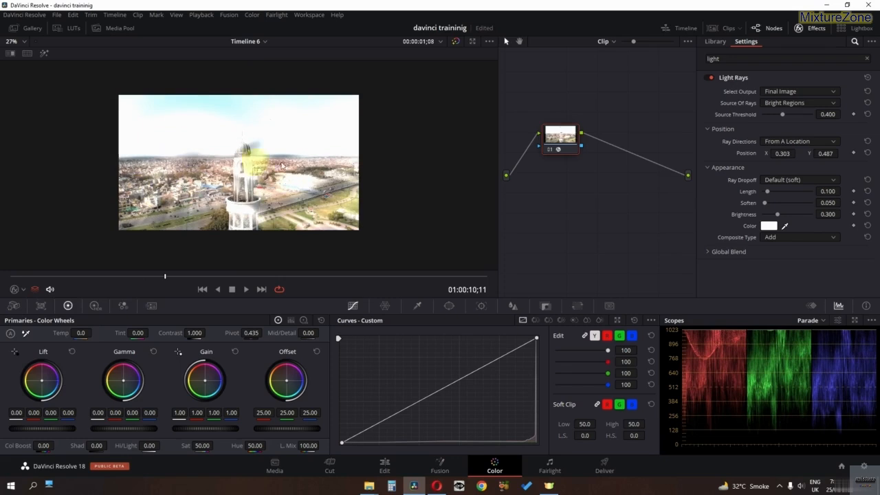
{"action": "left_click", "coordinate": [15, 292]}
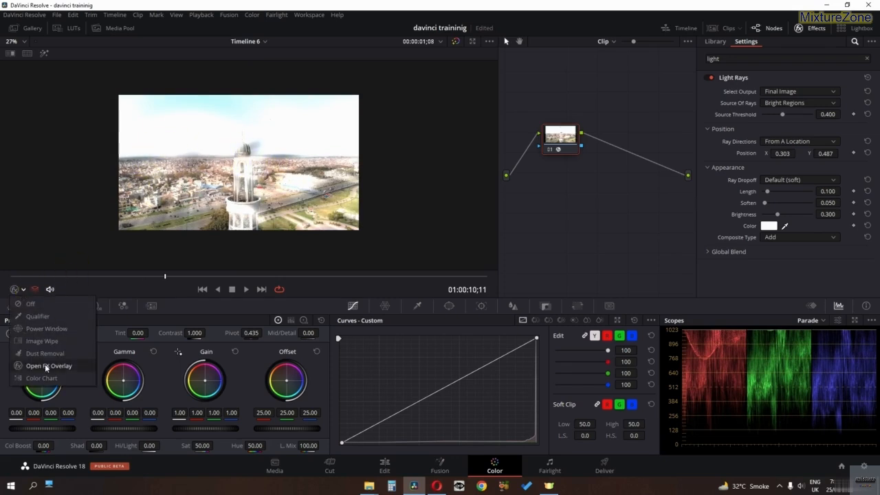
{"action": "left_click", "coordinate": [45, 364]}
{"action": "left_click_drag", "start_coordinate": [166, 190], "coordinate": [121, 208]}
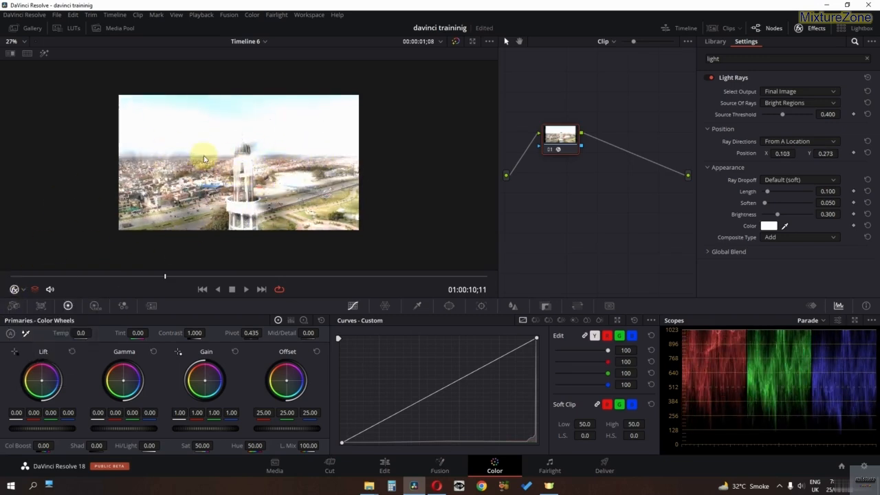
- Show the Color Chart overlay on the colour checker clip and set the Color Match chart type to Datacolor SpyderCheckr 24
{"action": "left_click", "coordinate": [22, 290]}
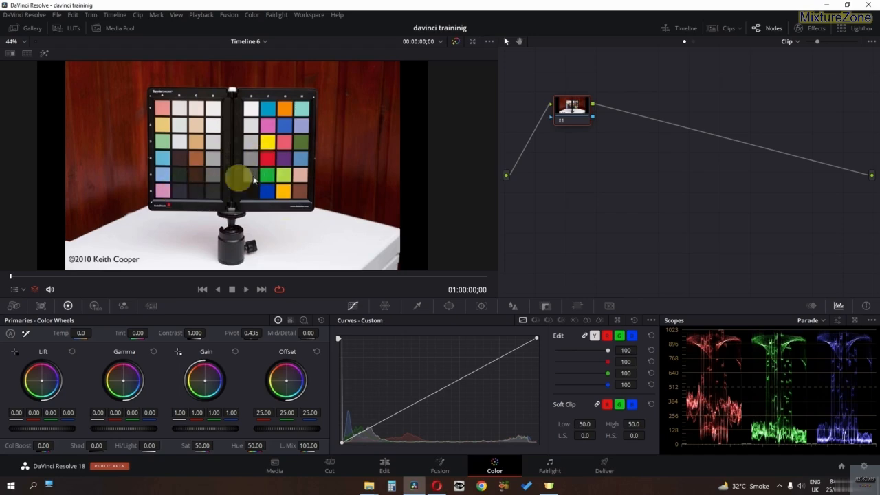
{"action": "left_click", "coordinate": [22, 290]}
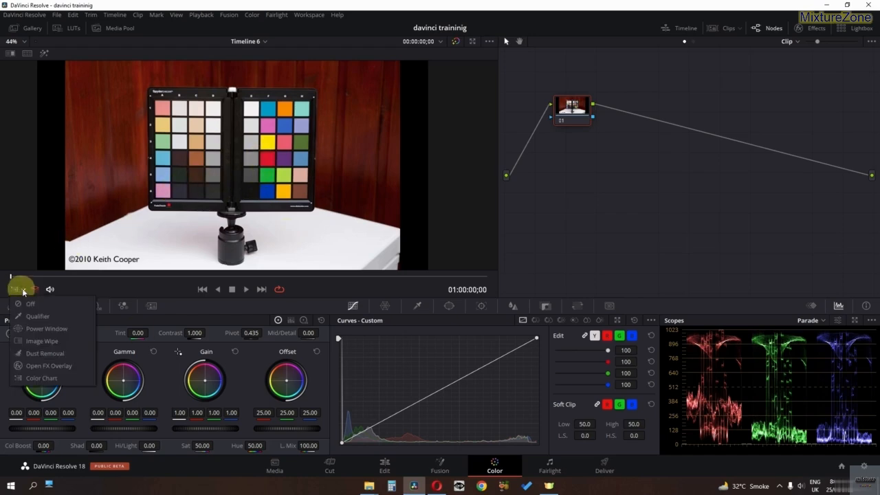
{"action": "left_click", "coordinate": [55, 382]}
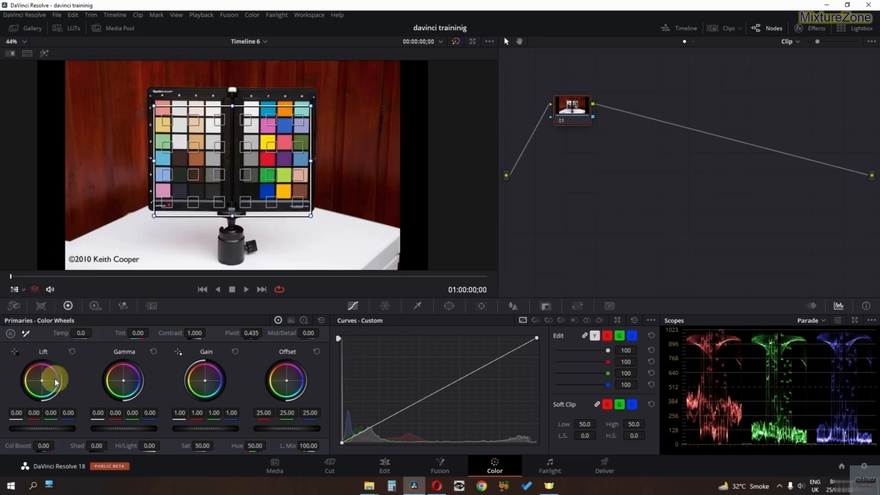
{"action": "left_click", "coordinate": [46, 309]}
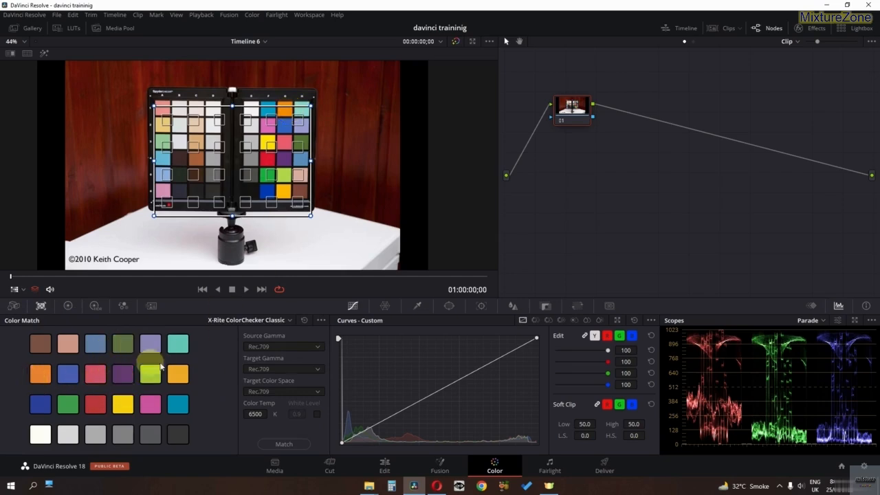
{"action": "left_click", "coordinate": [264, 320]}
{"action": "left_click", "coordinate": [266, 336]}
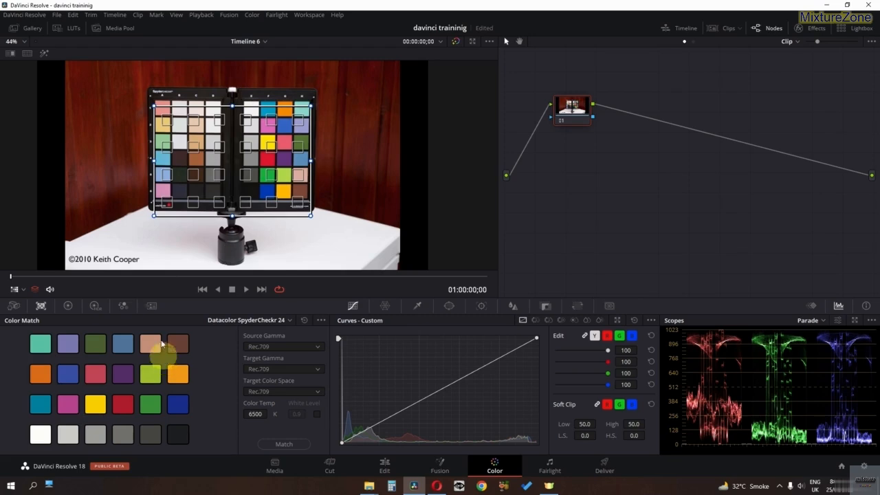
- Fit the four corners of the chart grid around the 24 patches on the colour checker's right-hand panel
{"action": "left_click_drag", "start_coordinate": [311, 215], "coordinate": [237, 258]}
{"action": "left_click_drag", "start_coordinate": [150, 103], "coordinate": [269, 86]}
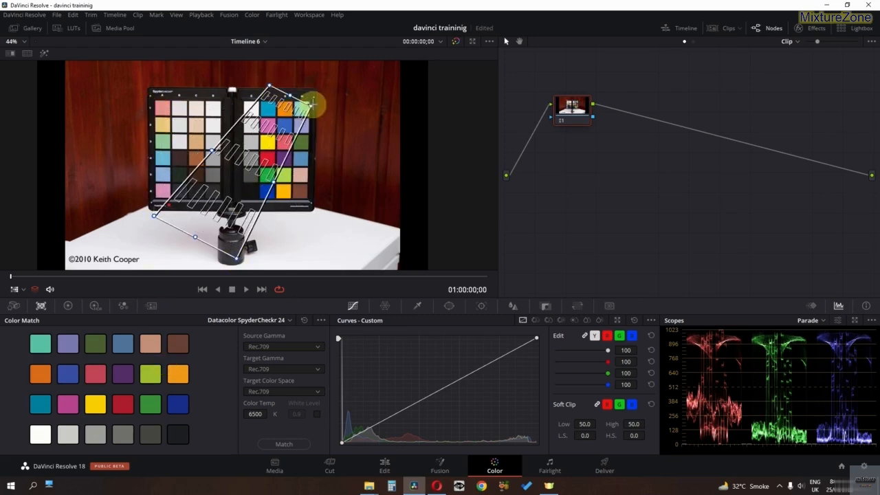
{"action": "left_click_drag", "start_coordinate": [311, 105], "coordinate": [348, 217]}
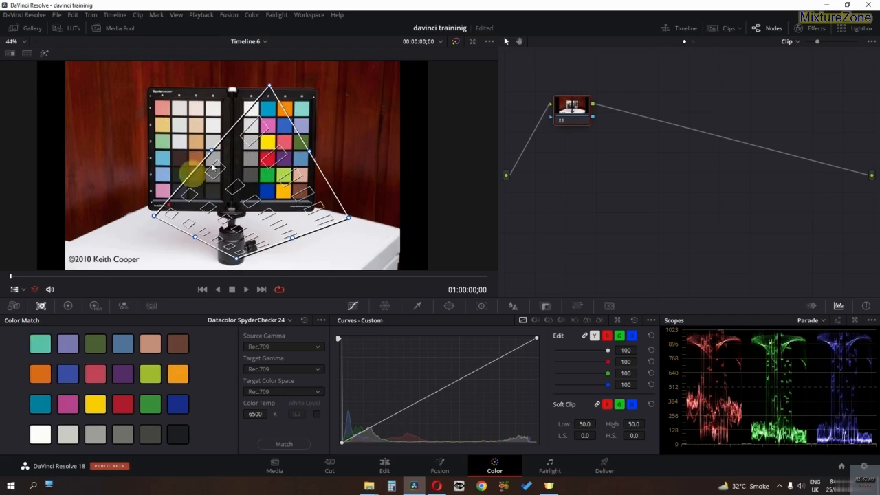
{"action": "left_click_drag", "start_coordinate": [270, 83], "coordinate": [314, 89]}
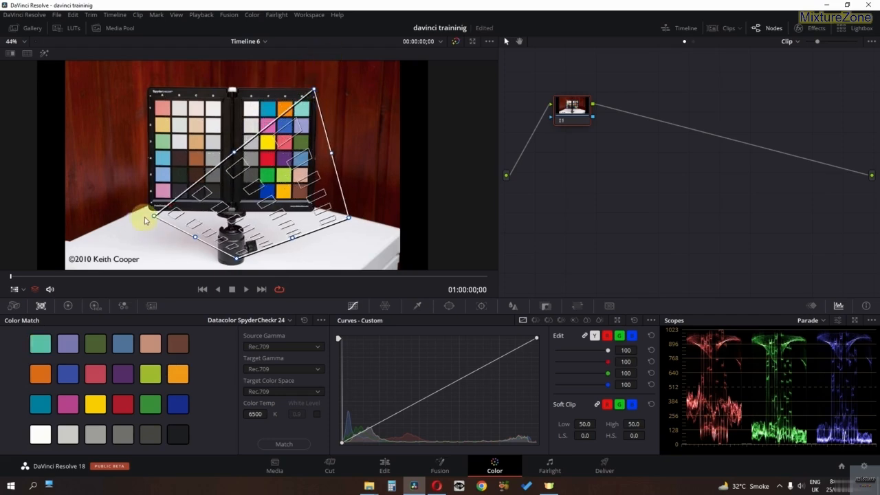
{"action": "left_click_drag", "start_coordinate": [153, 216], "coordinate": [237, 101]}
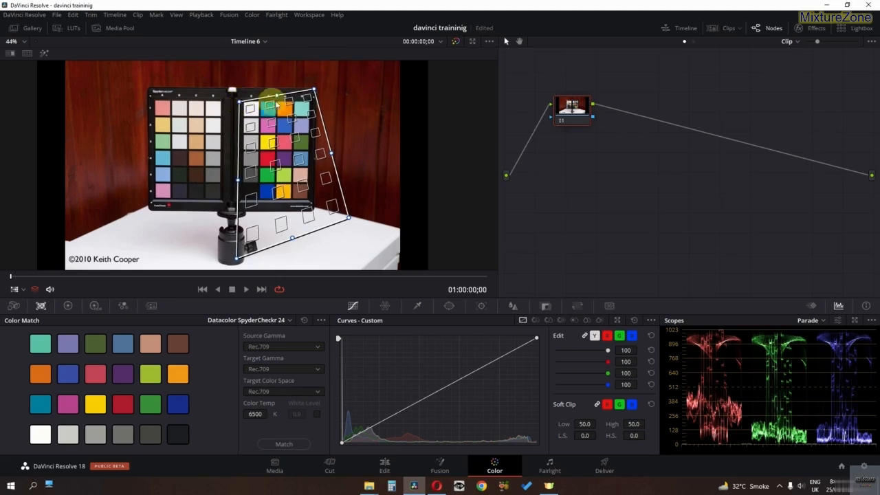
{"action": "left_click_drag", "start_coordinate": [313, 89], "coordinate": [313, 102]}
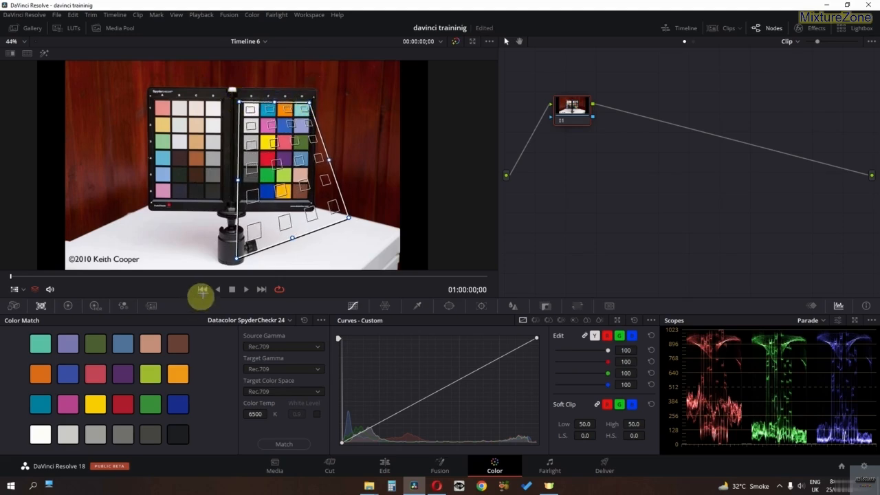
{"action": "left_click_drag", "start_coordinate": [236, 258], "coordinate": [237, 201]}
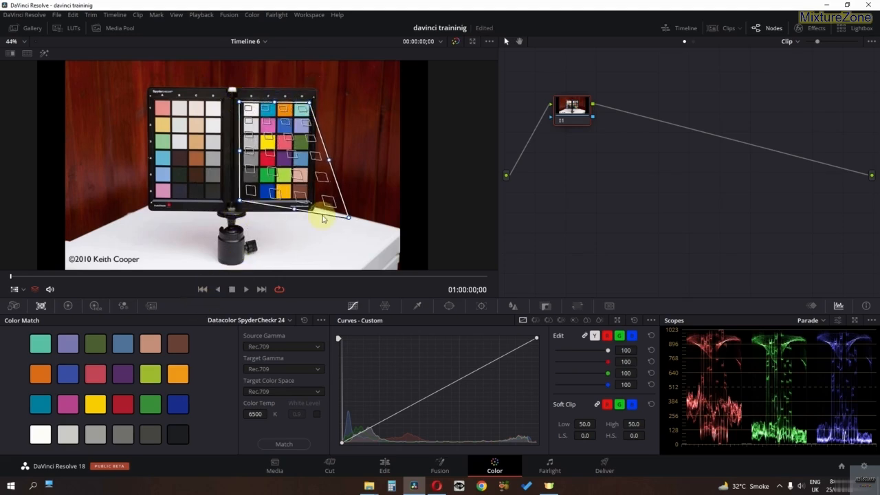
{"action": "left_click_drag", "start_coordinate": [349, 219], "coordinate": [311, 201]}
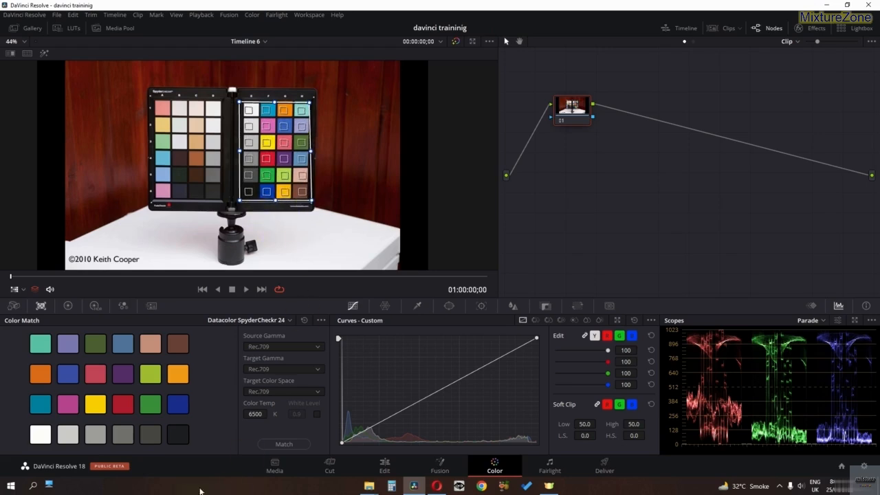
- Match the clip's colours to the chart, turn the viewer overlay off and return to the primary Color Wheels
{"action": "left_click", "coordinate": [284, 444]}
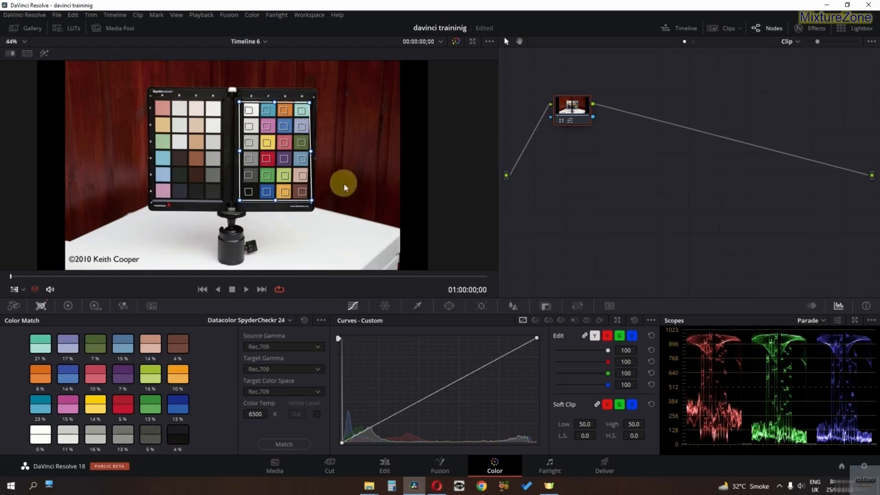
{"action": "left_click", "coordinate": [20, 290]}
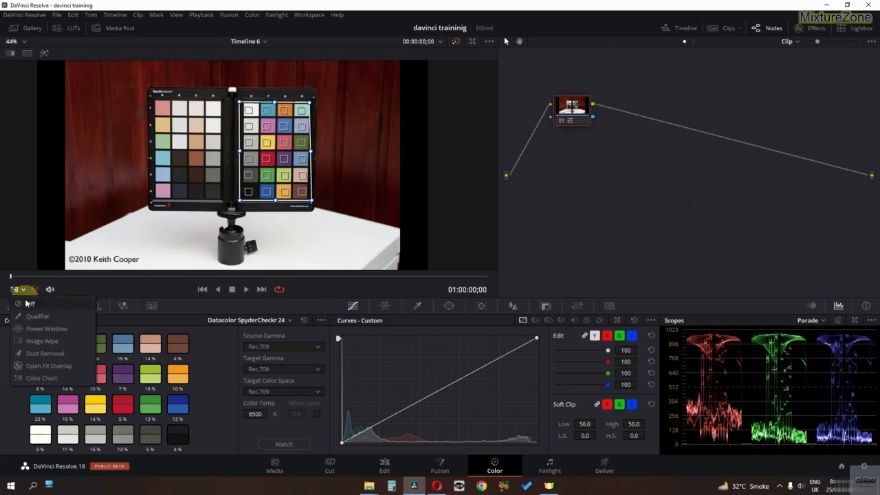
{"action": "left_click", "coordinate": [26, 303]}
{"action": "left_click", "coordinate": [62, 306]}
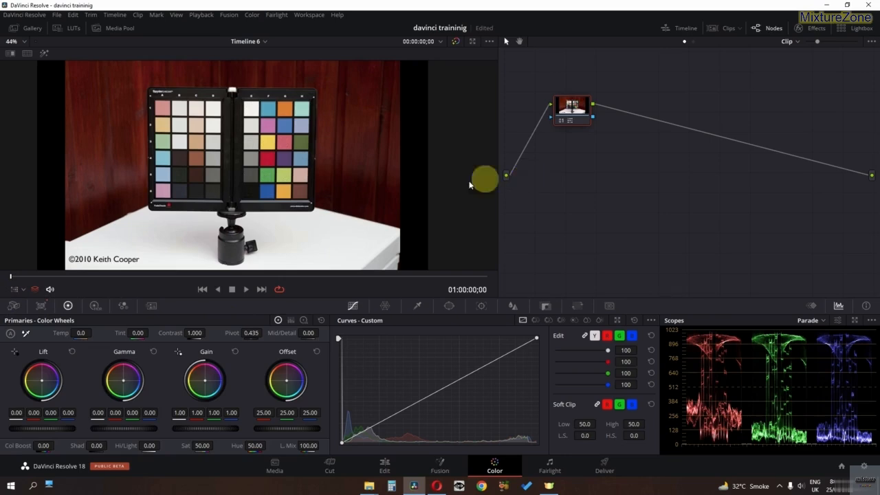
- Disable and re-enable the colour-matched node repeatedly to compare the image before and after matching
{"action": "key", "text": "ctrl+d"}
{"action": "key", "text": "ctrl+d"}
{"action": "key", "text": "ctrl+d"}
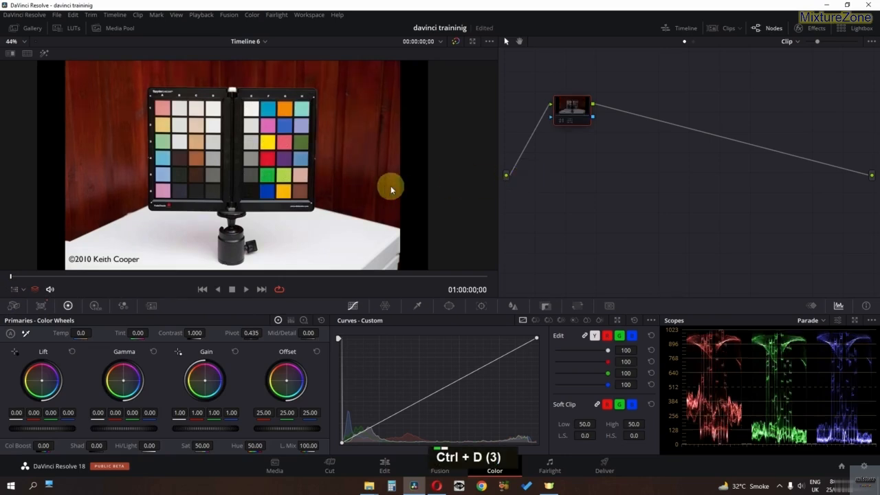
{"action": "key", "text": "ctrl+d"}
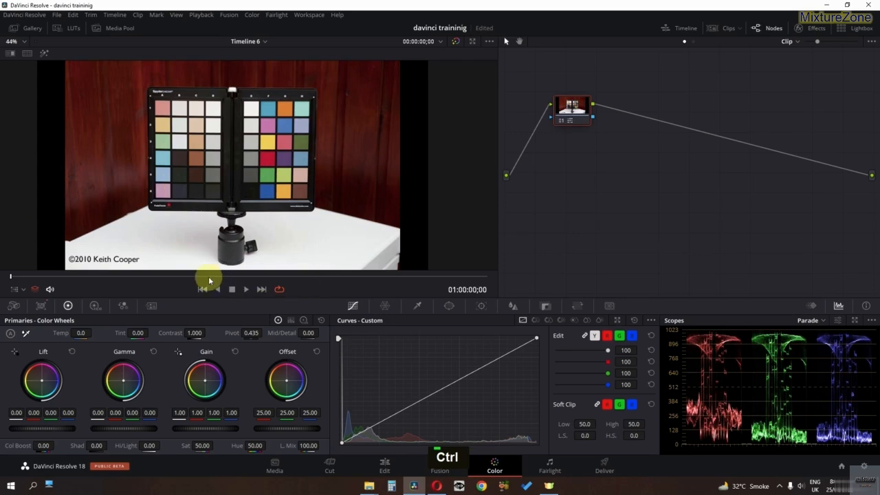
- Look through the helmet and dollyzoom clips of Timeline 8 on the Edit page, and open the dollyzoom clip on the Color page
{"action": "scroll", "coordinate": [267, 252], "scroll_direction": "down", "scroll_amount": 1}
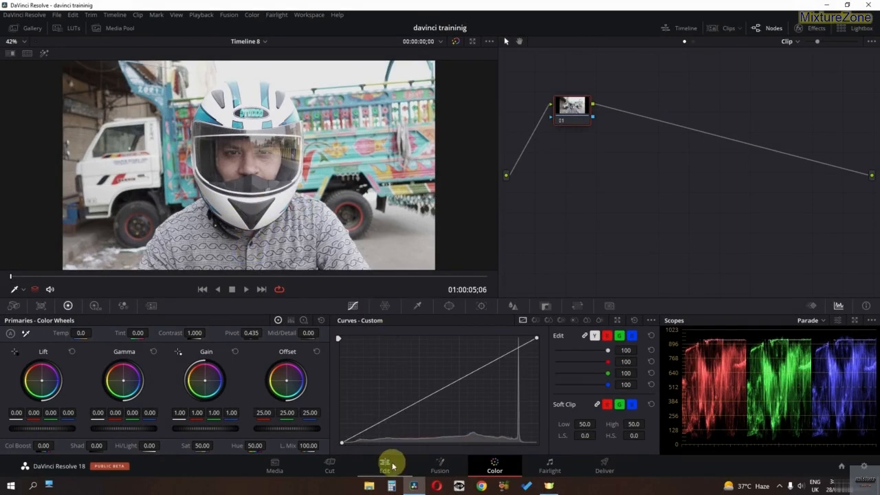
{"action": "left_click", "coordinate": [388, 464]}
{"action": "key", "text": "Down"}
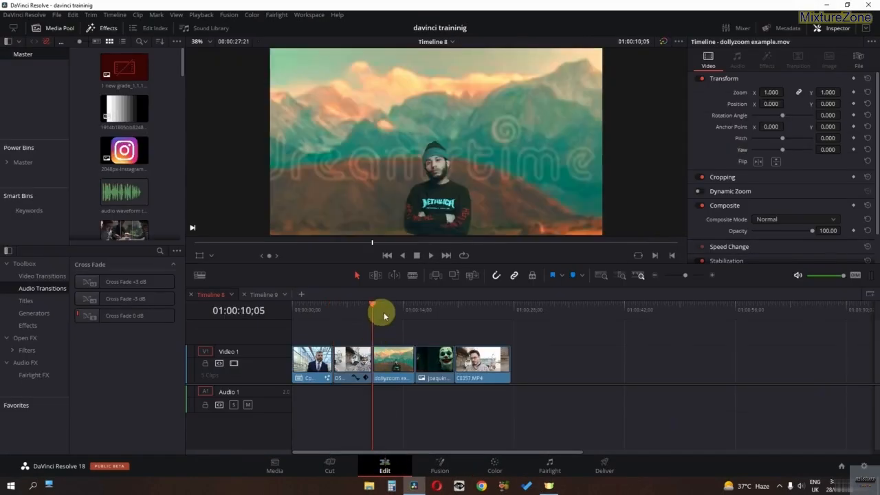
{"action": "left_click", "coordinate": [350, 311]}
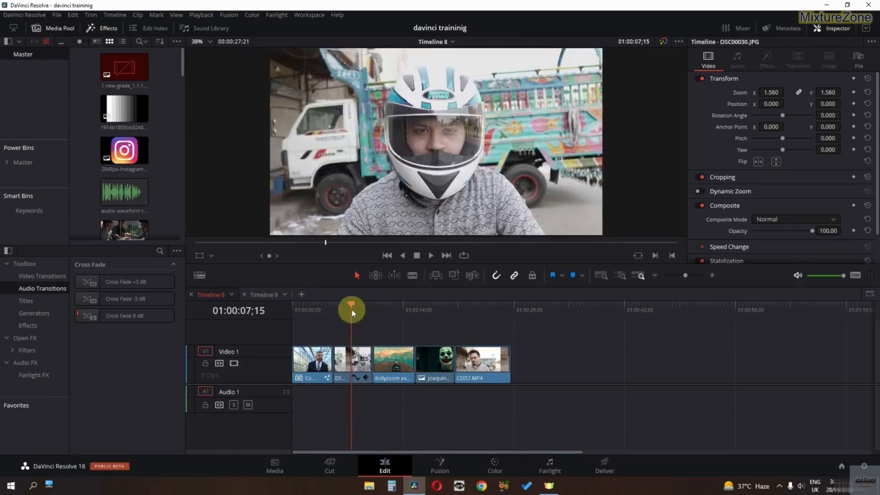
{"action": "left_click", "coordinate": [390, 316]}
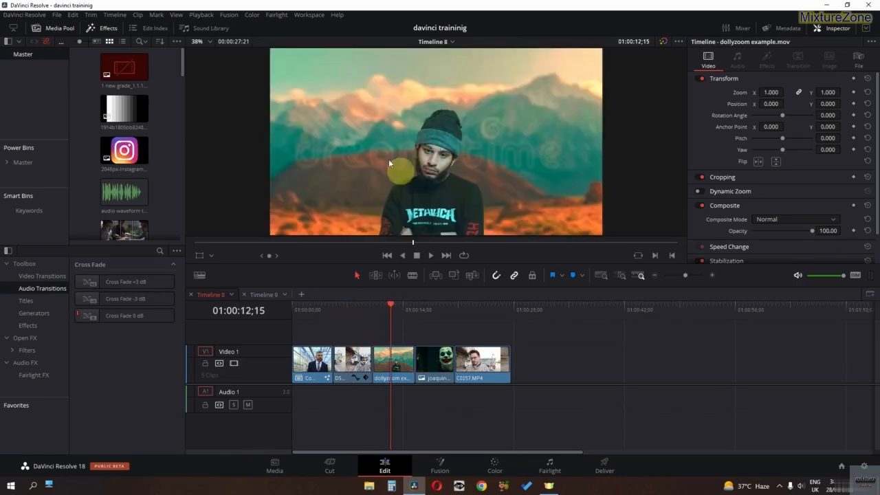
{"action": "left_click", "coordinate": [496, 466]}
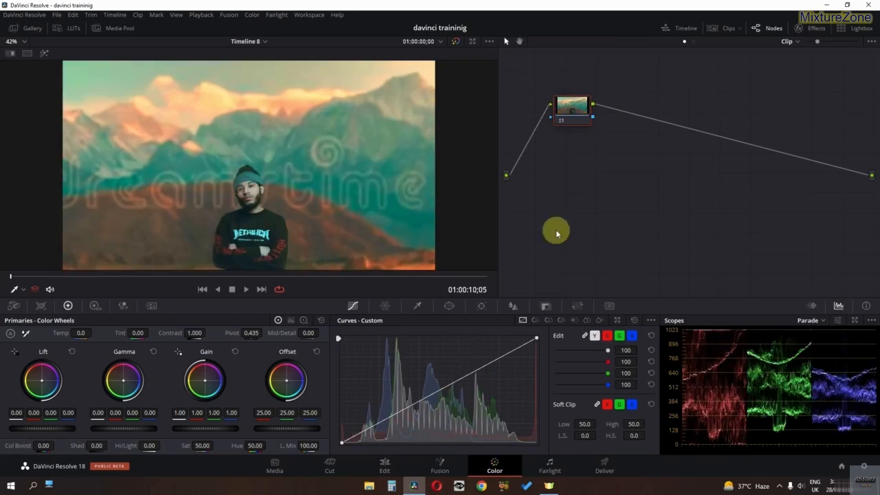
- Shot-match the helmet clip 02 to the mountain clip 03 in the clips strip, then hide the strip
{"action": "left_click", "coordinate": [718, 29]}
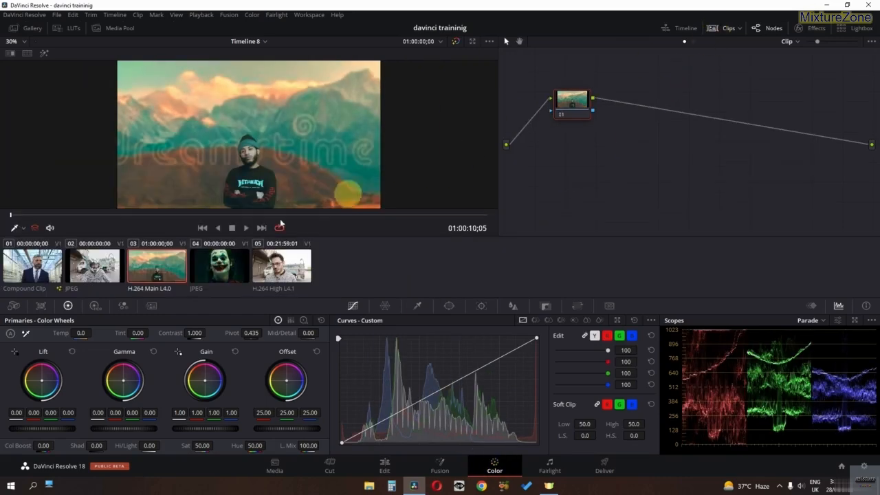
{"action": "left_click", "coordinate": [102, 276]}
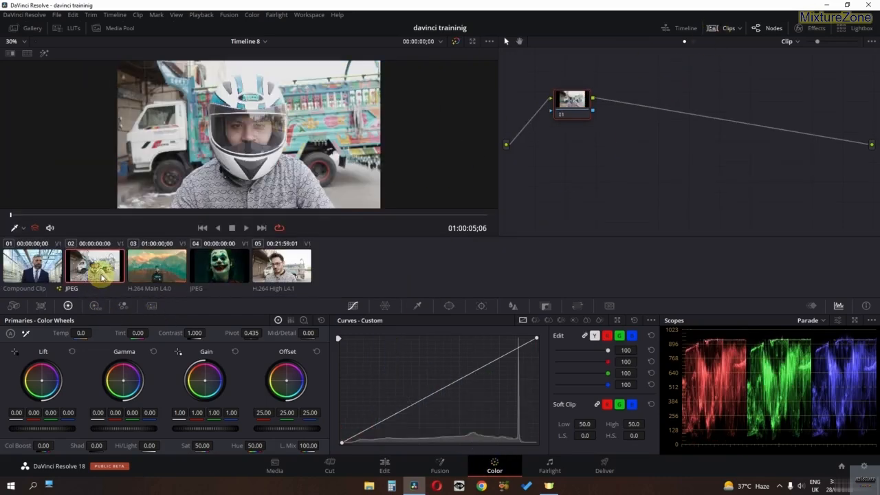
{"action": "left_click", "coordinate": [156, 278], "text": "ctrl"}
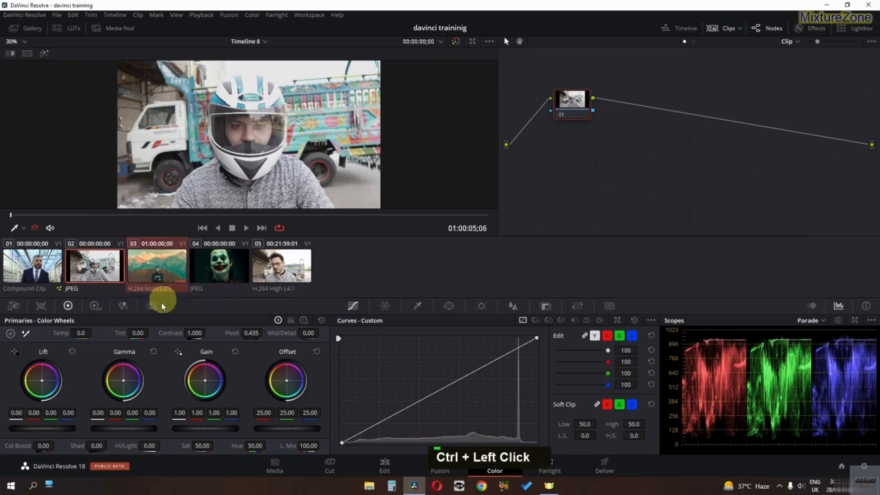
{"action": "right_click", "coordinate": [149, 278]}
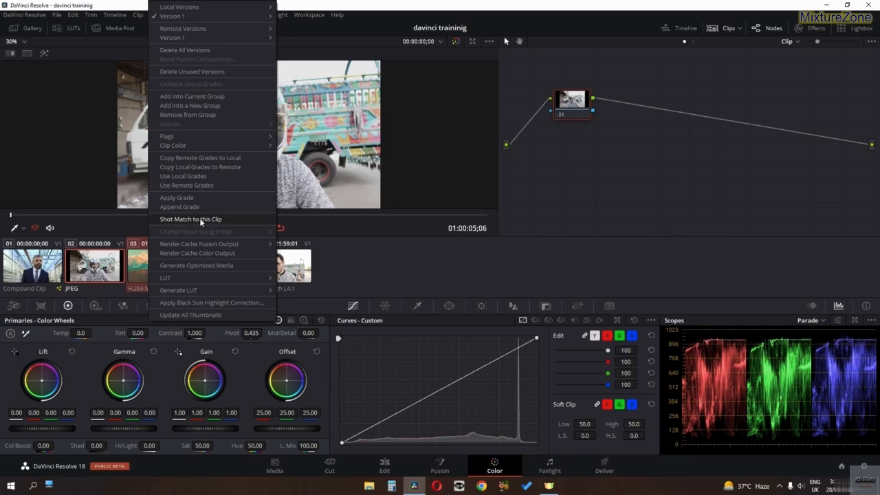
{"action": "left_click", "coordinate": [220, 219]}
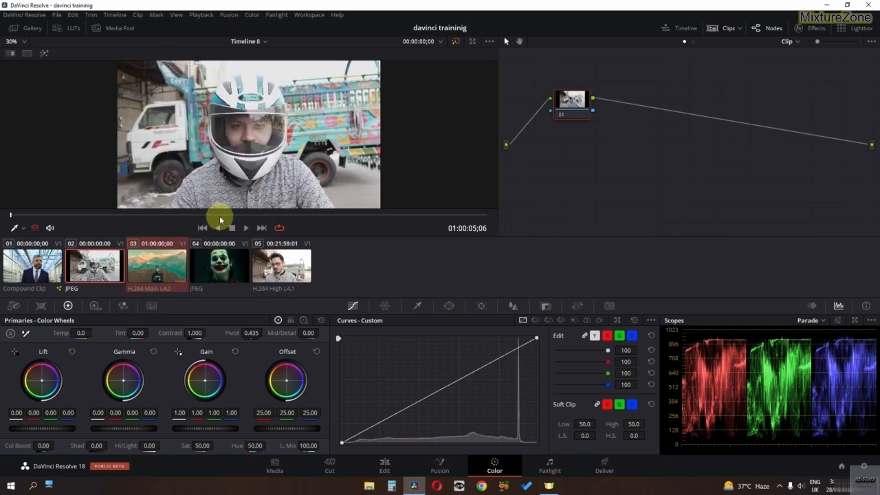
{"action": "left_click", "coordinate": [102, 278]}
{"action": "left_click", "coordinate": [151, 259]}
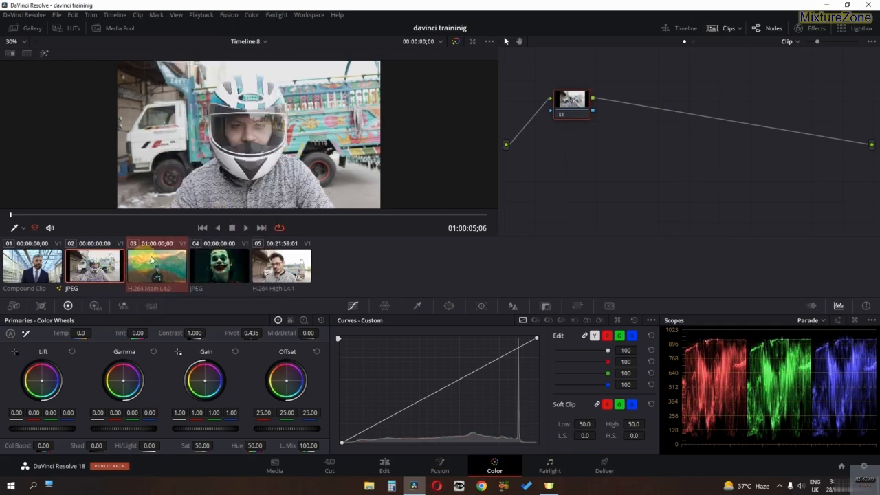
{"action": "left_click", "coordinate": [226, 191]}
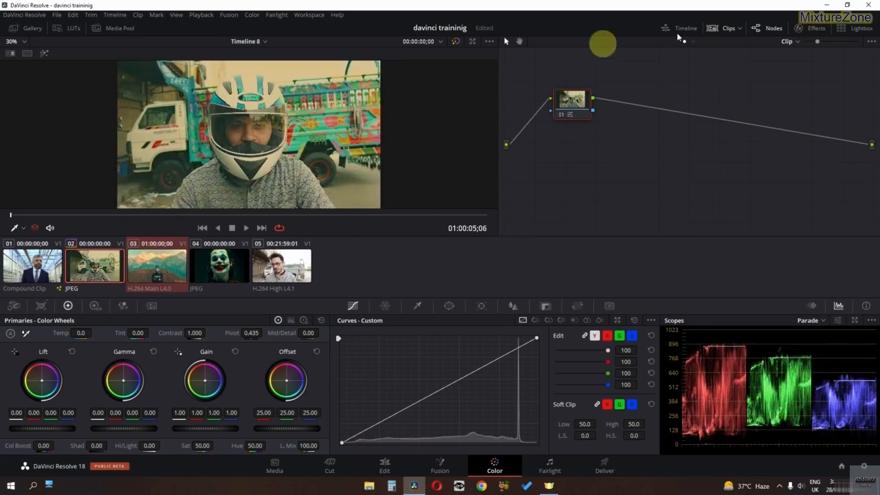
{"action": "left_click", "coordinate": [725, 29]}
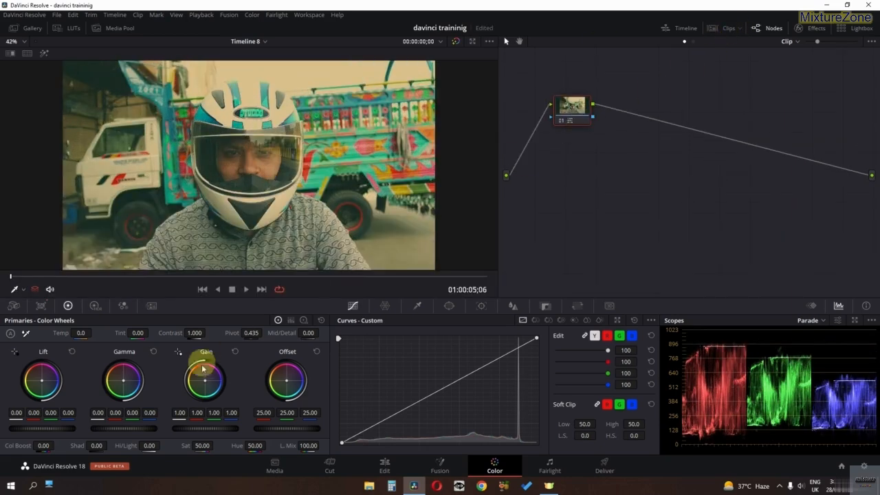
- Adjust the helmet clip's primaries to gamma 0.03, gain 0.99 and lift -0.07
{"action": "left_click_drag", "start_coordinate": [115, 429], "coordinate": [154, 424]}
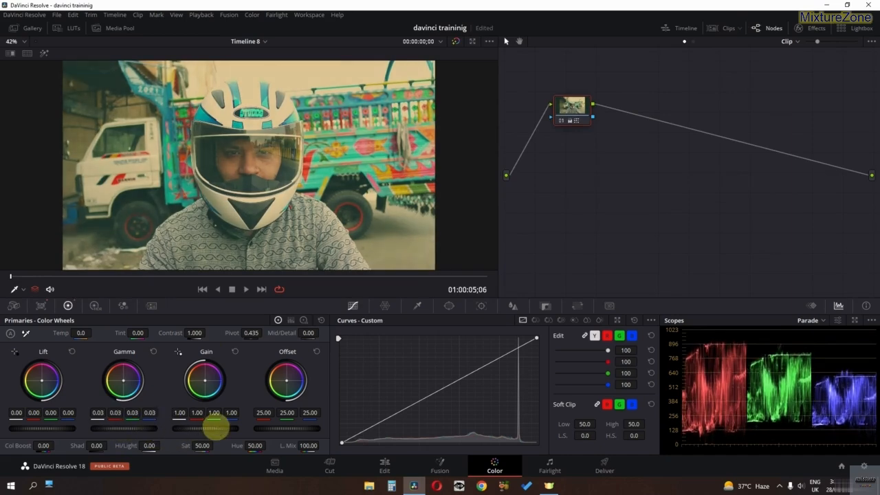
{"action": "mouse_move", "coordinate": [215, 424]}
{"action": "left_mouse_down"}
{"action": "mouse_move", "coordinate": [205, 422]}
{"action": "mouse_move", "coordinate": [216, 429]}
{"action": "left_mouse_up"}
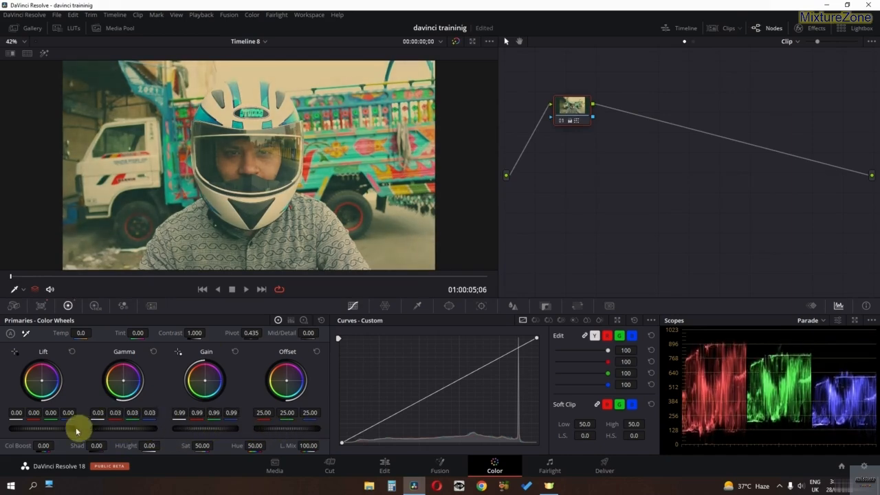
{"action": "left_click_drag", "start_coordinate": [63, 422], "coordinate": [30, 431]}
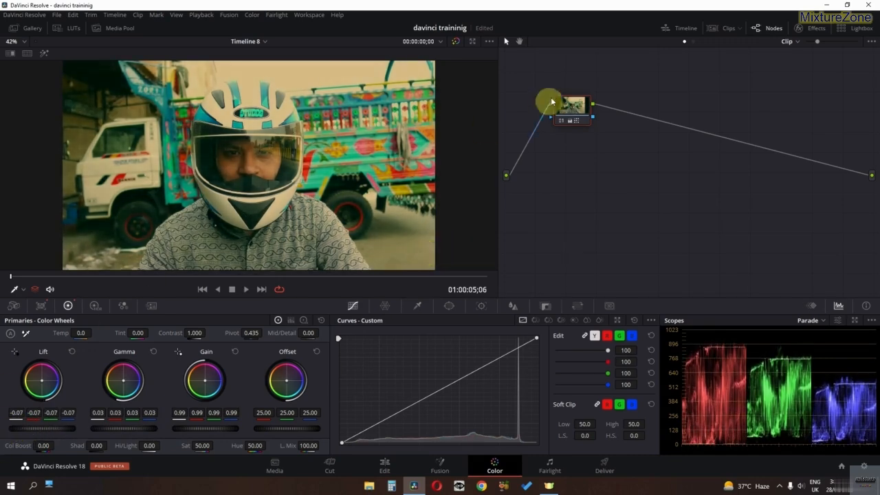
- Show the clips strip again and shot-match clip 05, the man with glasses, to the Joker clip 04
{"action": "left_click", "coordinate": [722, 28]}
{"action": "left_click", "coordinate": [282, 267]}
{"action": "right_click", "coordinate": [577, 113]}
{"action": "left_click", "coordinate": [583, 121]}
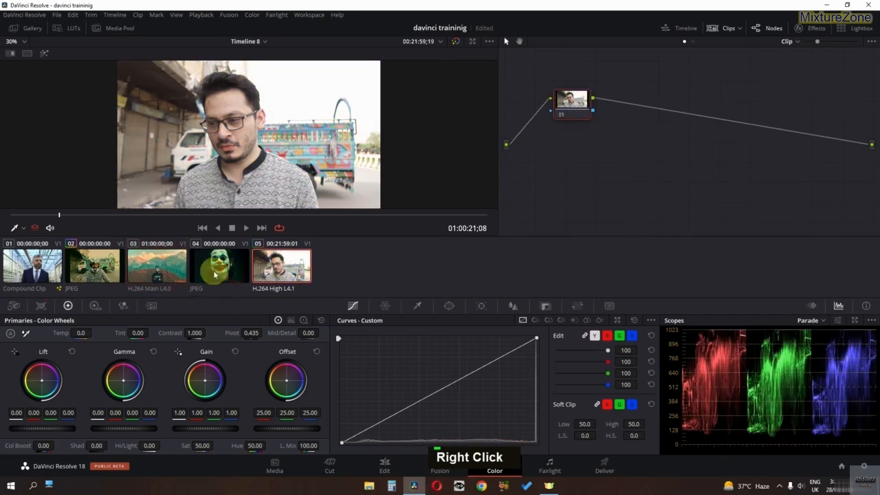
{"action": "left_click", "coordinate": [215, 274], "text": "ctrl"}
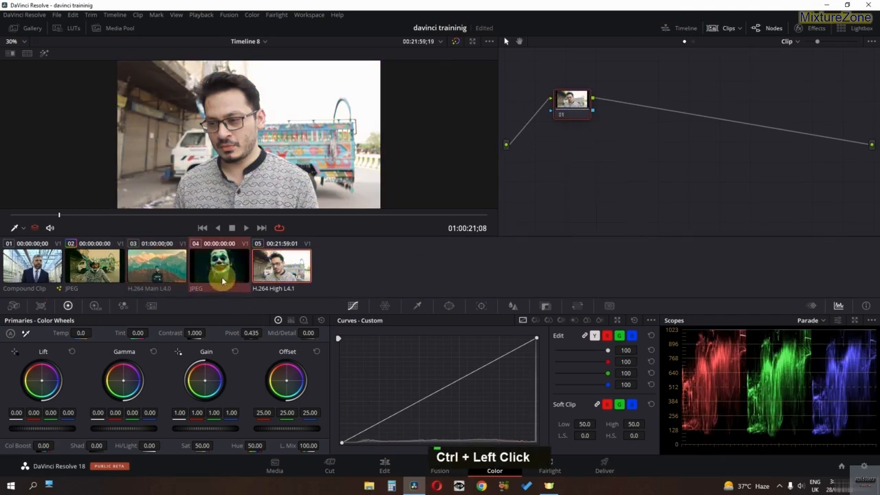
{"action": "right_click", "coordinate": [213, 275]}
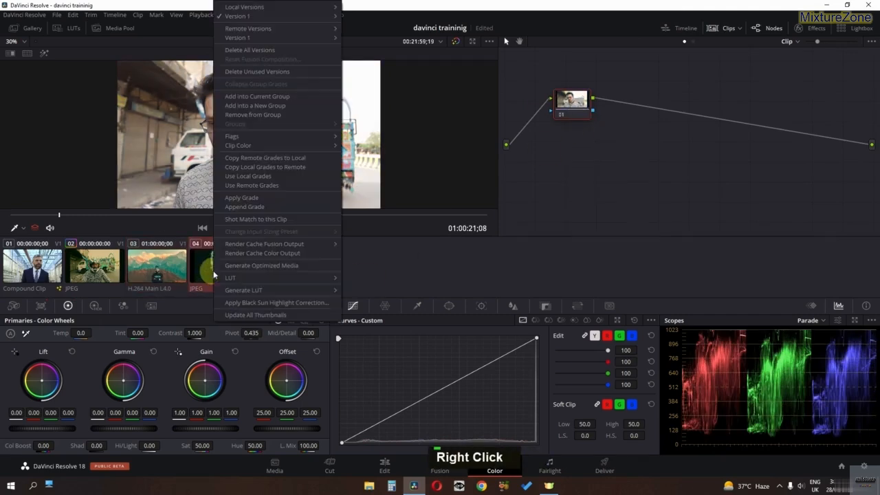
{"action": "left_click", "coordinate": [273, 218]}
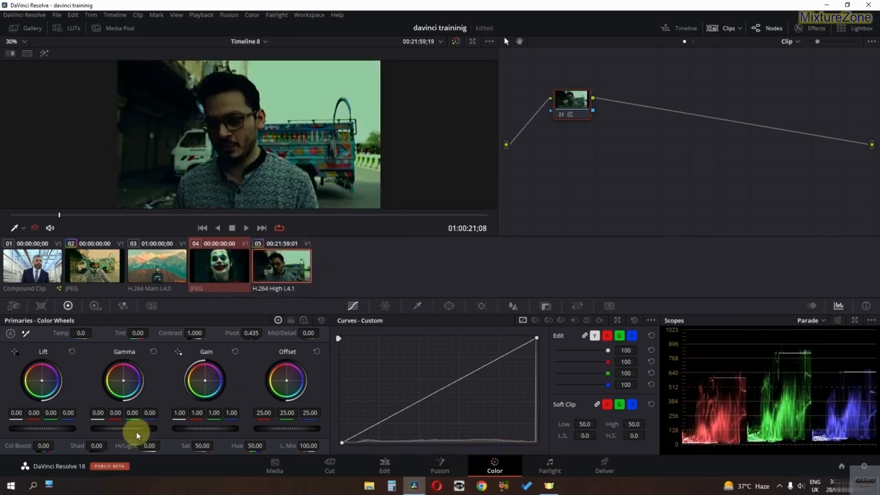
- Set clip 05's gamma to 0.09 and lift to -0.01, and play part of the clip to check the look
{"action": "left_click_drag", "start_coordinate": [136, 434], "coordinate": [251, 414]}
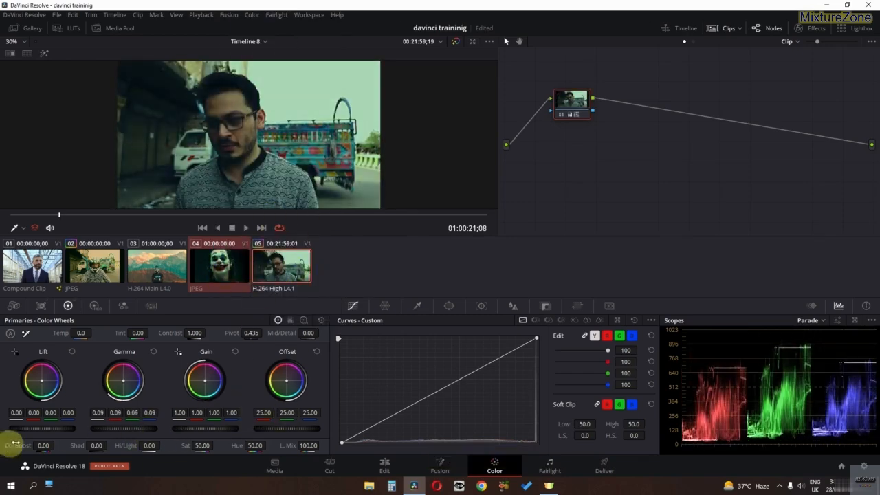
{"action": "left_click_drag", "start_coordinate": [64, 422], "coordinate": [20, 430]}
{"action": "key", "text": "space"}
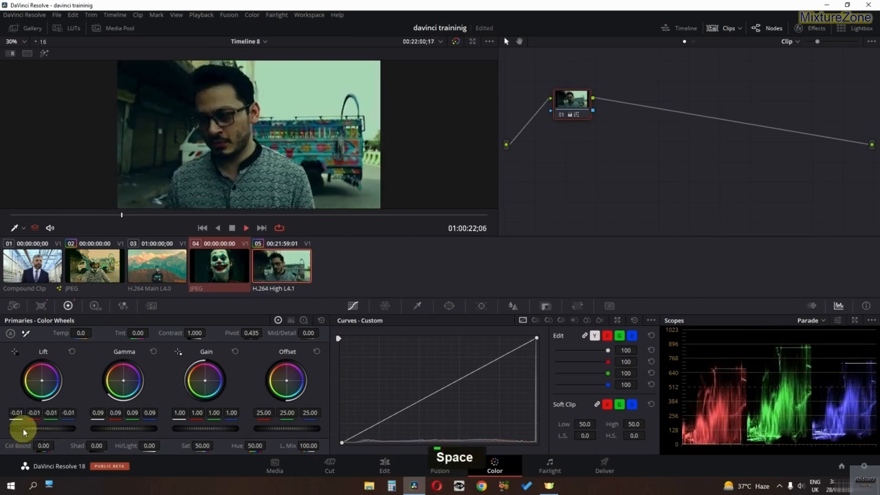
{"action": "key", "text": "space"}
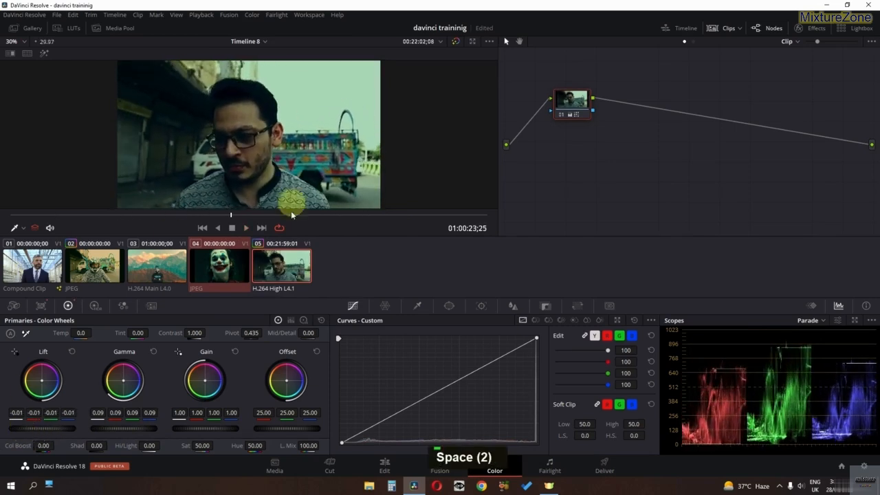
- Shot-match the compound clip 01 of the man in a suit to the Joker clip 04
{"action": "left_click", "coordinate": [42, 261]}
{"action": "left_click", "coordinate": [206, 274], "text": "ctrl"}
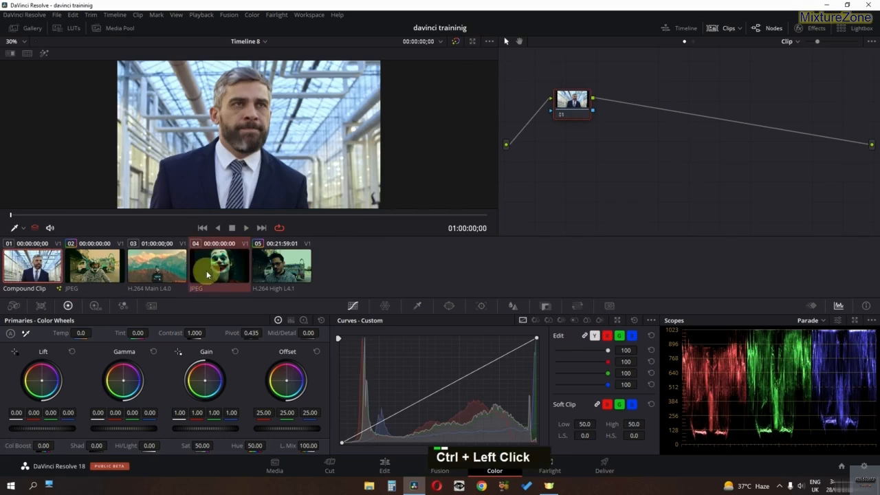
{"action": "right_click", "coordinate": [206, 272]}
{"action": "left_click", "coordinate": [250, 205]}
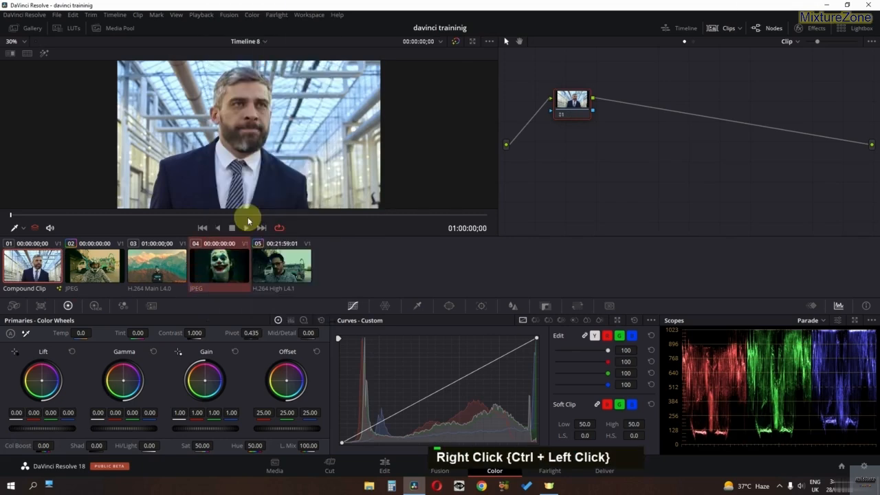
{"action": "key", "text": "space"}
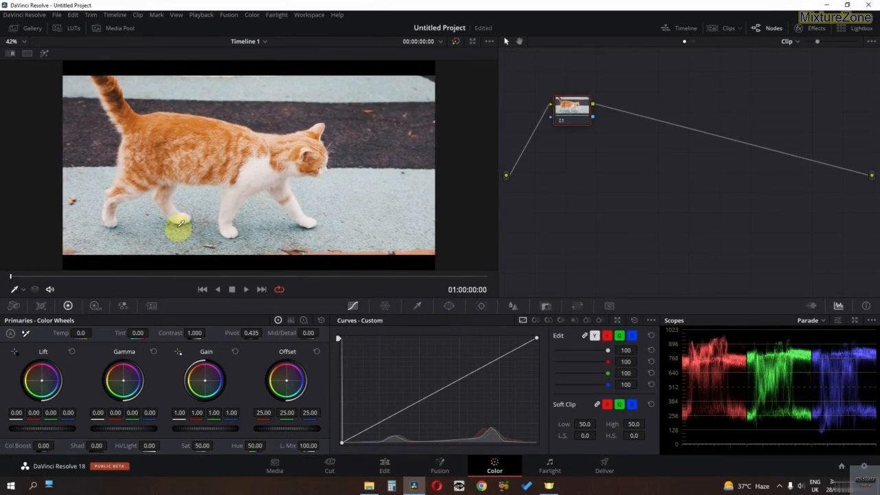
- Search the effects library for "sur", apply Surface Tracker to node 01 and dismiss the Studio limitation notice
{"action": "left_click", "coordinate": [808, 28]}
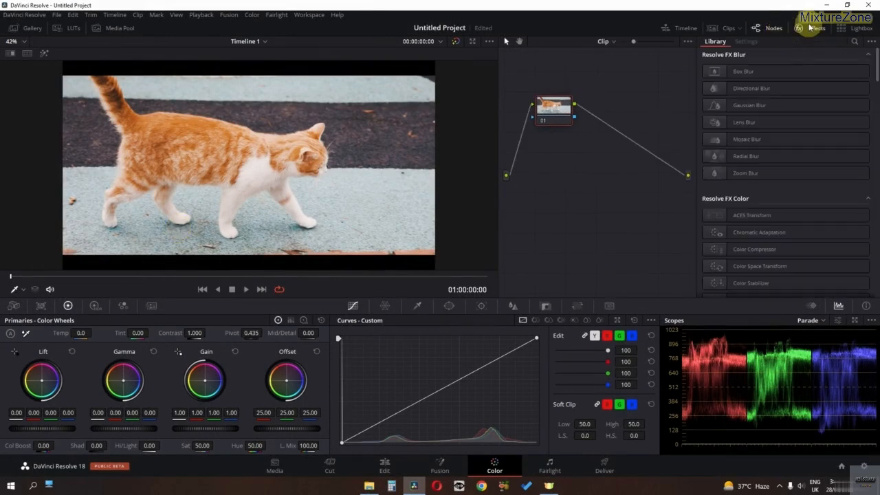
{"action": "left_click", "coordinate": [852, 42]}
{"action": "type", "text": "sur"}
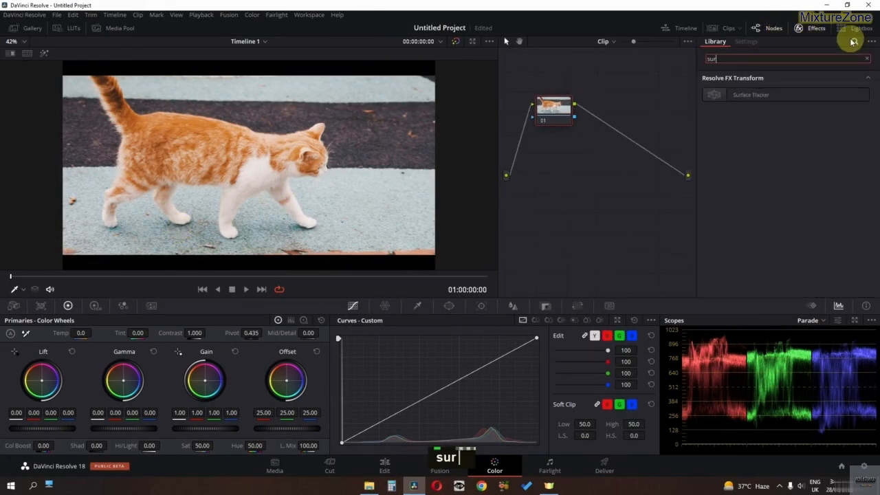
{"action": "left_click_drag", "start_coordinate": [758, 94], "coordinate": [560, 118]}
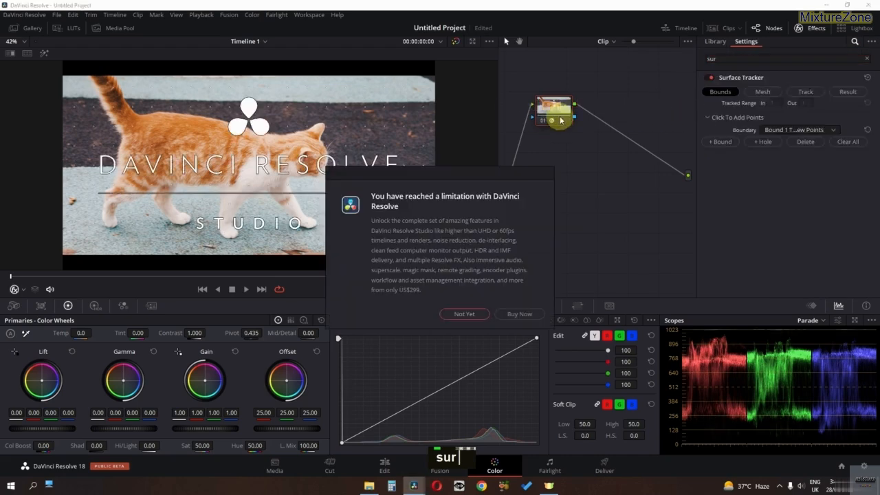
{"action": "left_click", "coordinate": [455, 316]}
- Draw a closed four-point boundary for the Surface Tracker on the side of the cat's body
{"action": "scroll", "coordinate": [207, 165], "scroll_direction": "down", "scroll_amount": 2}
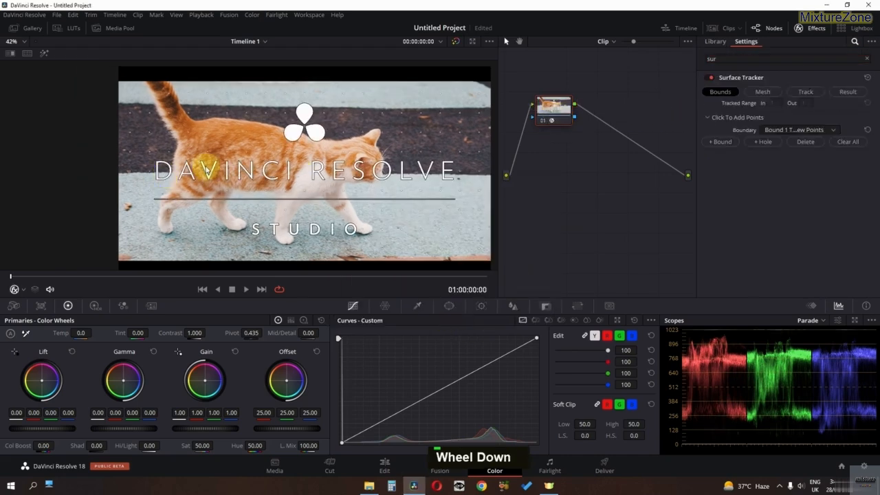
{"action": "scroll", "coordinate": [204, 144], "scroll_direction": "up", "scroll_amount": 4}
{"action": "left_click", "coordinate": [204, 136]}
{"action": "left_click", "coordinate": [280, 136]}
{"action": "left_click", "coordinate": [280, 187]}
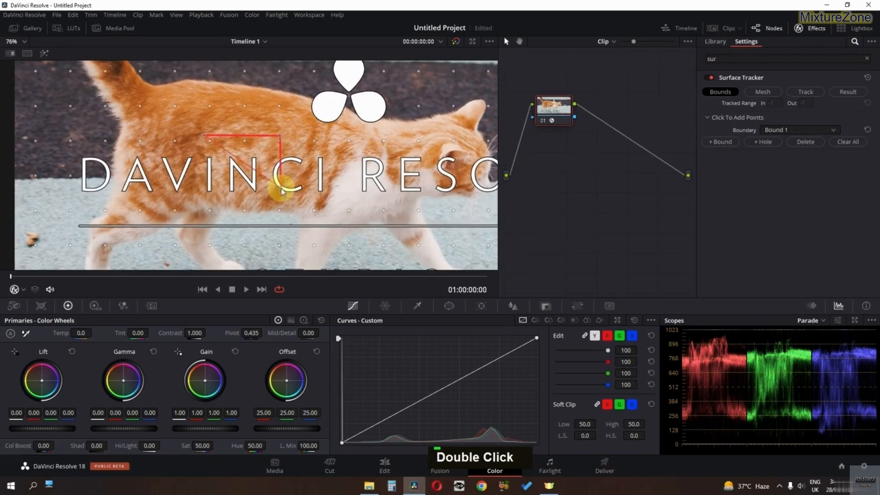
{"action": "left_click", "coordinate": [200, 189]}
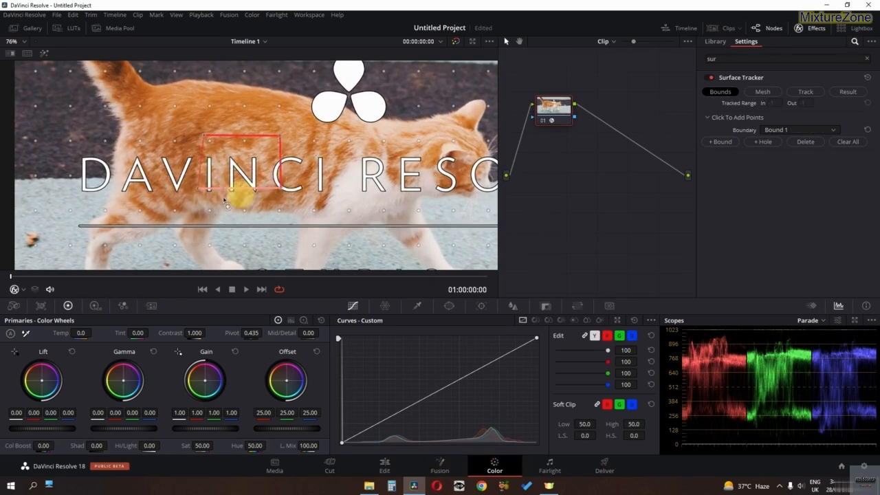
- Track the bounded surface forwards through the cat clip and return the playhead to the first frame
{"action": "left_click", "coordinate": [818, 91]}
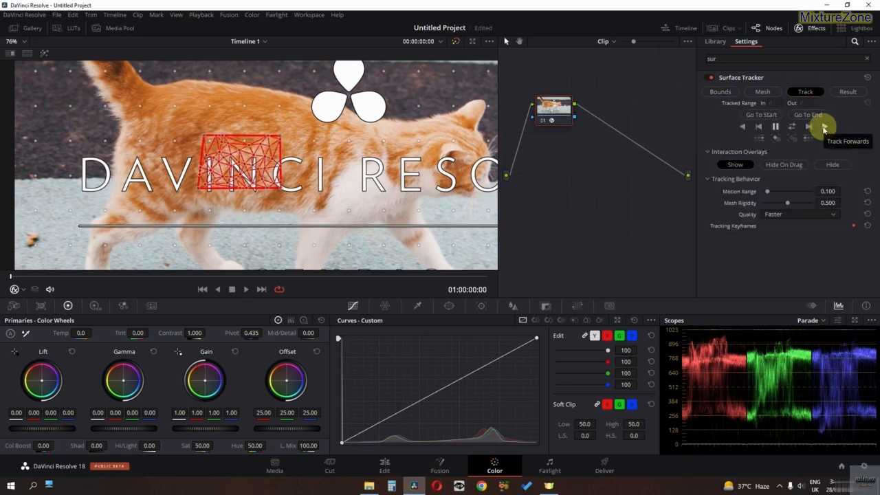
{"action": "left_click", "coordinate": [824, 126]}
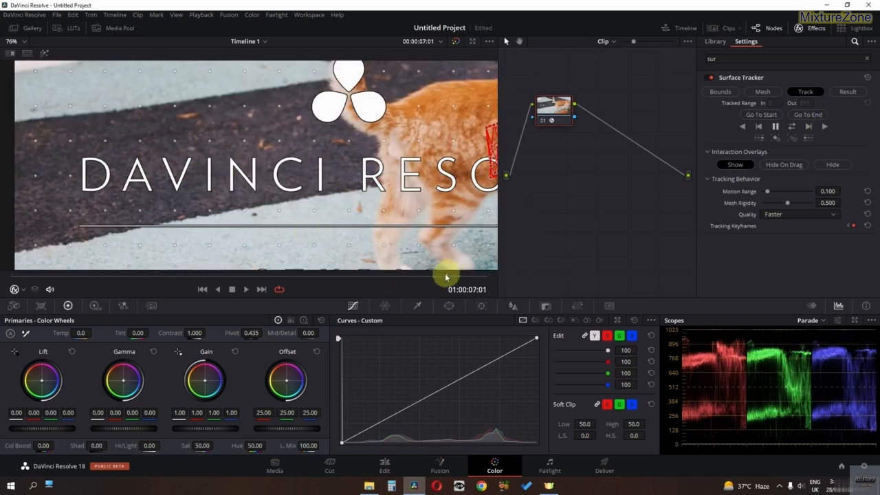
{"action": "left_click_drag", "start_coordinate": [446, 277], "coordinate": [8, 277]}
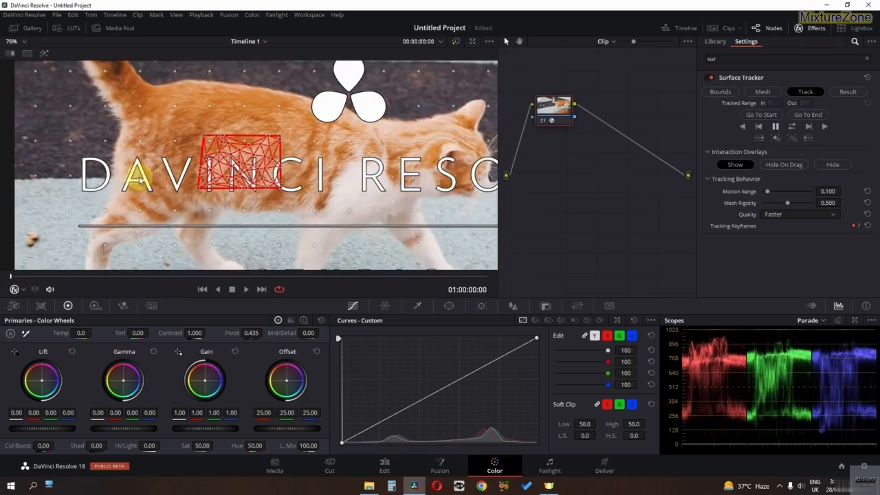
- Add the Instagram logo image from the media pool to the node graph as an external matte, then hide the pool
{"action": "left_click", "coordinate": [120, 27]}
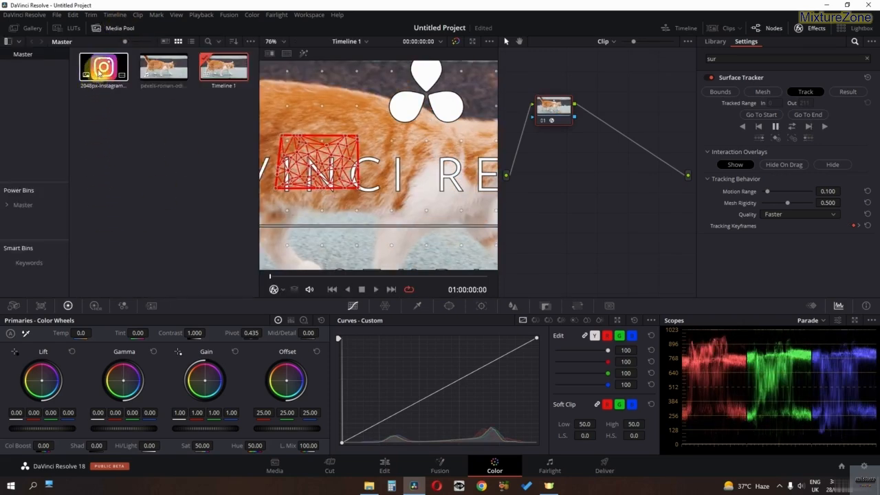
{"action": "left_click_drag", "start_coordinate": [100, 72], "coordinate": [556, 200]}
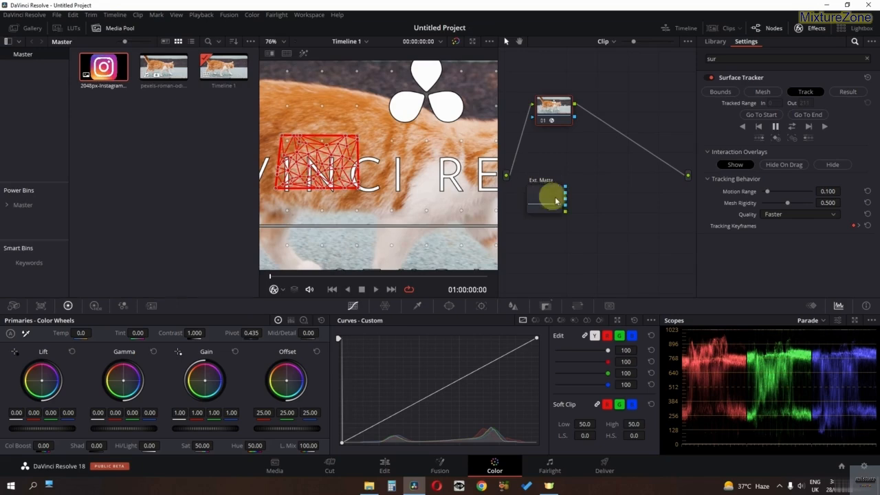
{"action": "left_click", "coordinate": [100, 27]}
- Add an OFX input to node 01 and connect the Instagram logo matte's output to it
{"action": "right_click", "coordinate": [554, 124]}
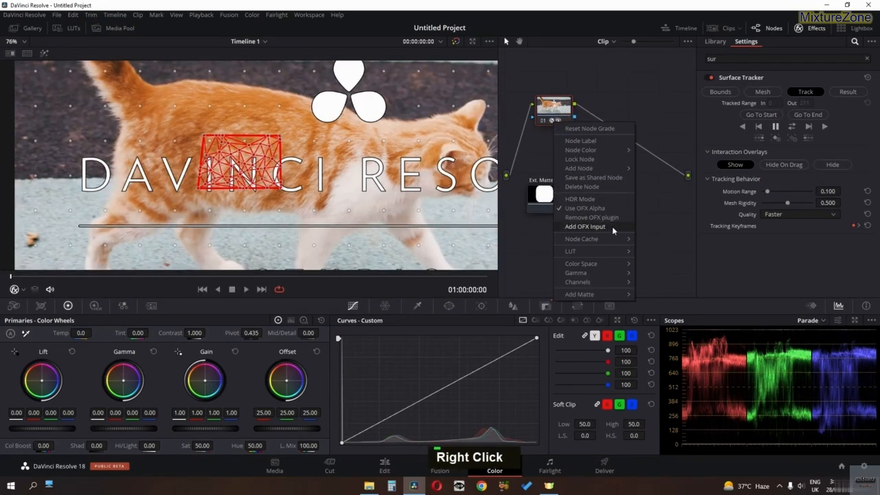
{"action": "left_click", "coordinate": [611, 226]}
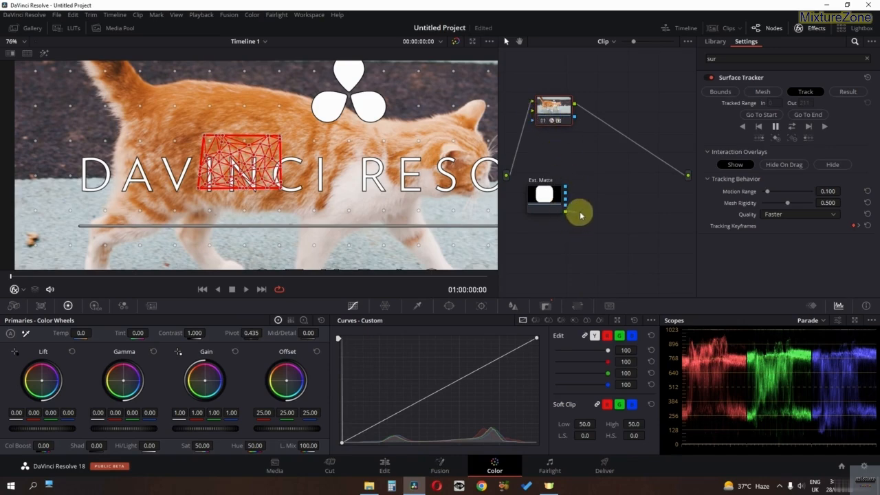
{"action": "left_click_drag", "start_coordinate": [586, 180], "coordinate": [531, 109]}
{"action": "scroll", "coordinate": [225, 186], "scroll_direction": "down", "scroll_amount": 3}
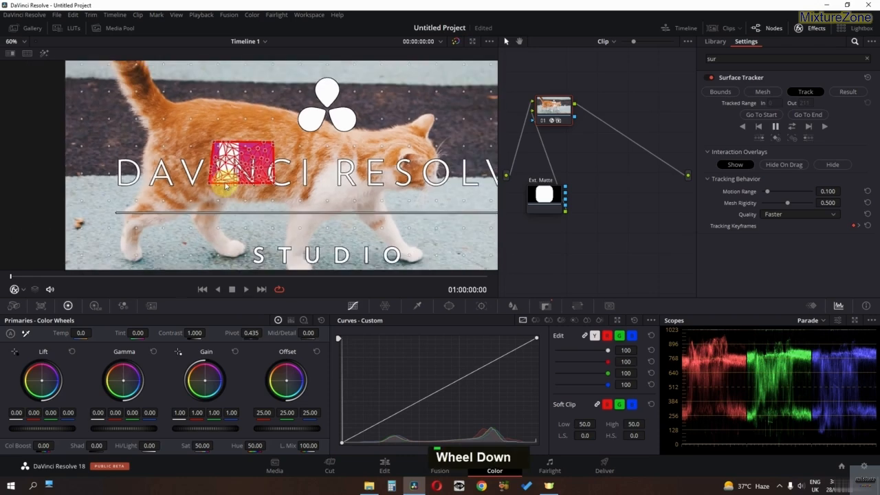
- Show the Surface Tracker result and shrink the logo overlay by its four corners onto the tracked patch on the cat's side
{"action": "left_click", "coordinate": [846, 92]}
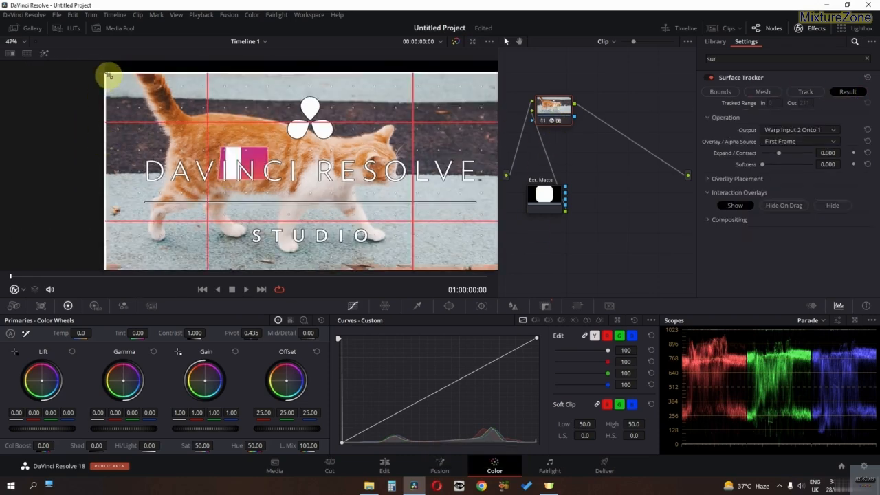
{"action": "left_click_drag", "start_coordinate": [108, 75], "coordinate": [211, 147]}
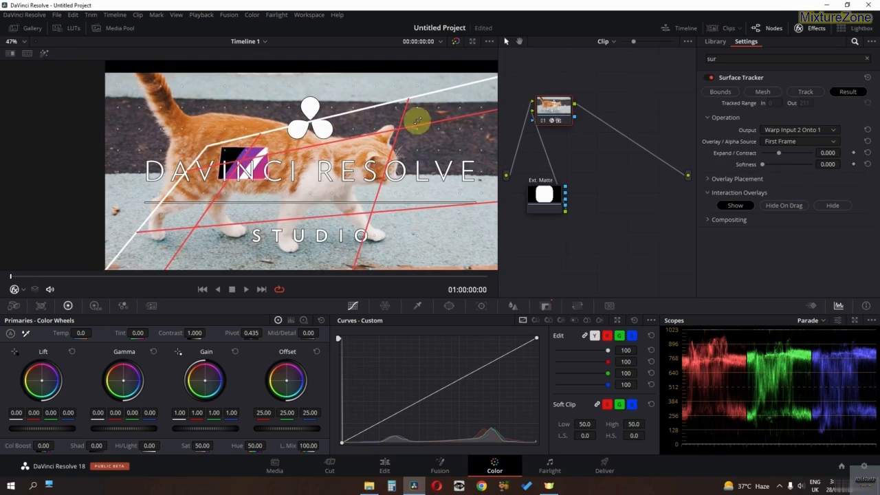
{"action": "middle_click", "coordinate": [443, 135]}
{"action": "left_click_drag", "start_coordinate": [451, 73], "coordinate": [207, 141]}
{"action": "middle_click", "coordinate": [179, 181]}
{"action": "left_click_drag", "start_coordinate": [56, 223], "coordinate": [158, 137]}
{"action": "left_click_drag", "start_coordinate": [457, 224], "coordinate": [213, 134]}
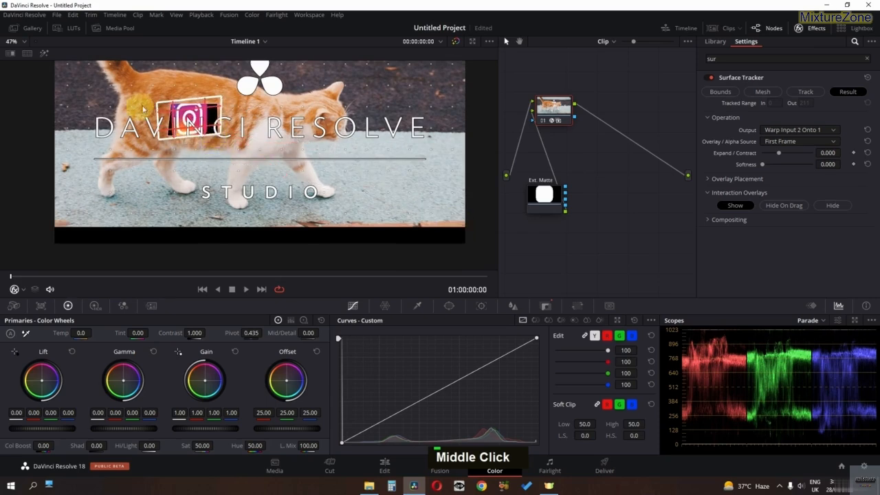
- Fine-tune the logo overlay's corners so that the Instagram icon sits upright inside the tracked patch
{"action": "left_click_drag", "start_coordinate": [154, 103], "coordinate": [214, 109]}
{"action": "left_click_drag", "start_coordinate": [160, 140], "coordinate": [169, 137]}
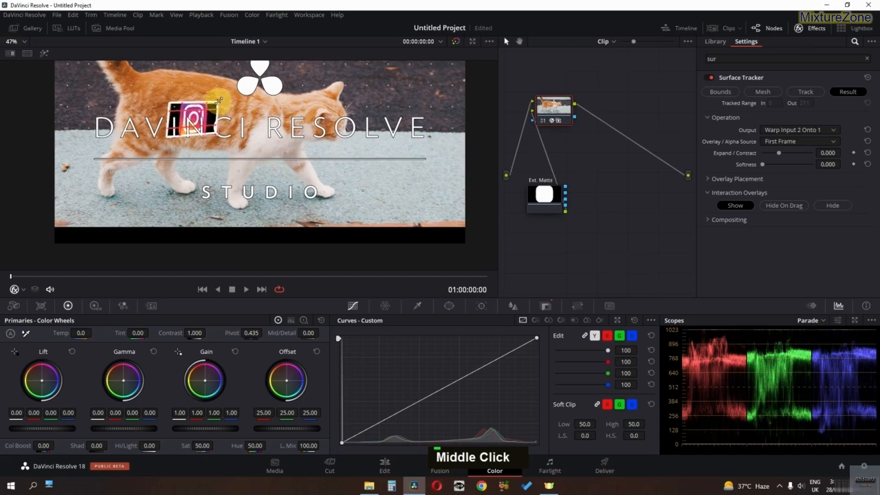
{"action": "left_click_drag", "start_coordinate": [216, 133], "coordinate": [203, 162]}
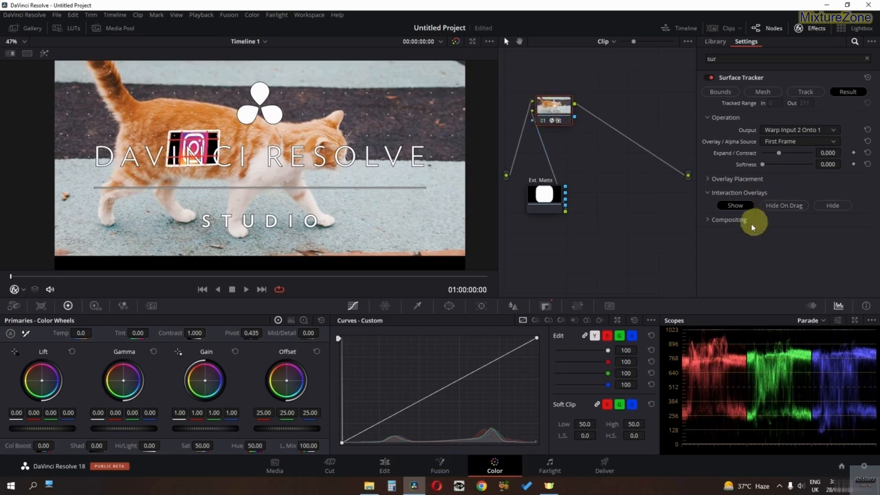
- Try the Add composite type for the logo in the Surface Tracker and preview the clip
{"action": "left_click", "coordinate": [708, 221]}
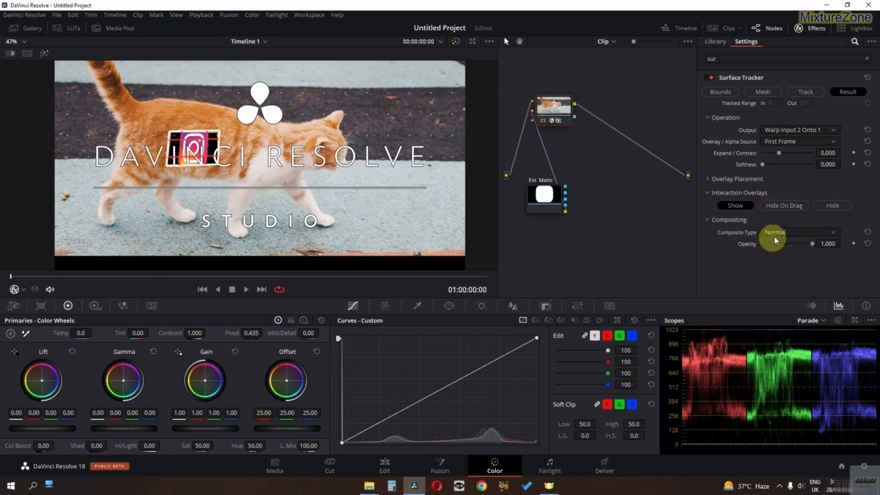
{"action": "left_click", "coordinate": [778, 234]}
{"action": "left_click", "coordinate": [786, 256]}
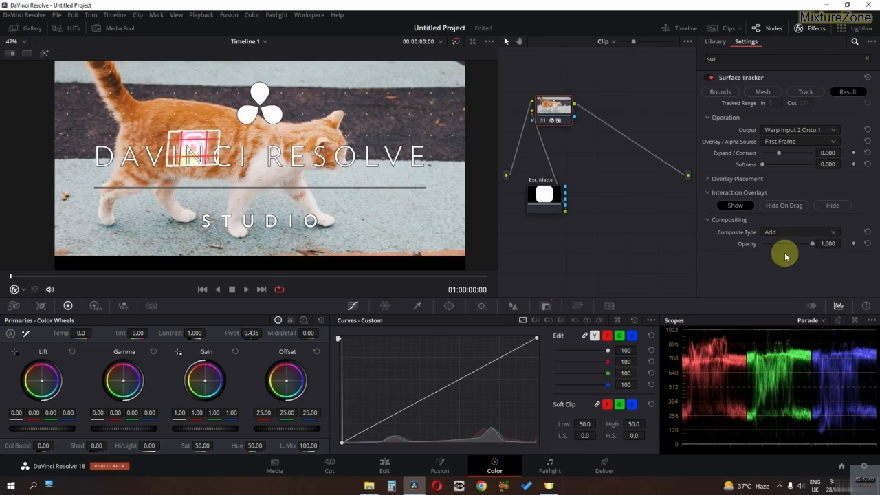
{"action": "key", "text": "space"}
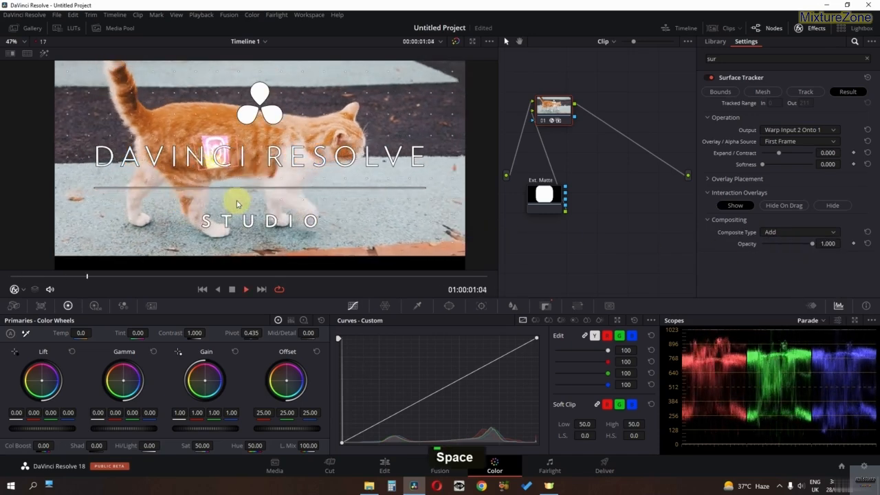
{"action": "key", "text": "space"}
- Set the Surface Tracker's composite type to Screen and play the clip to check the logo
{"action": "left_click", "coordinate": [786, 233]}
{"action": "scroll", "coordinate": [788, 275], "scroll_direction": "down", "scroll_amount": 3}
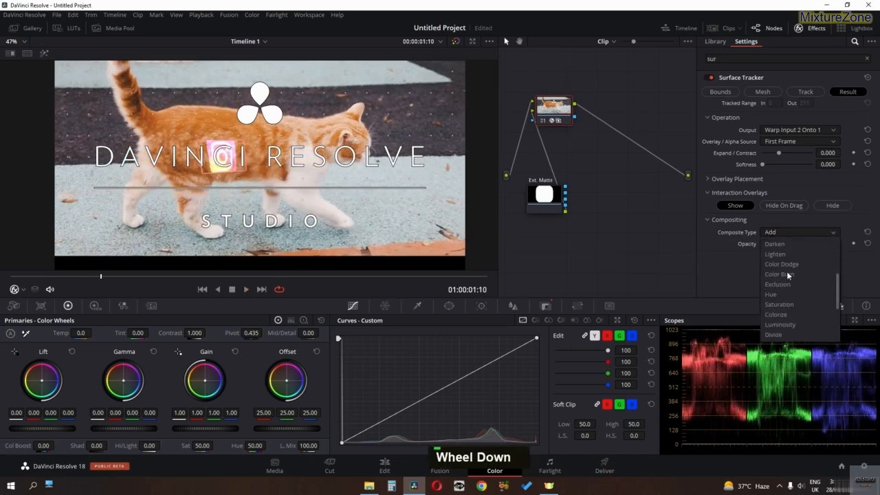
{"action": "scroll", "coordinate": [789, 300], "scroll_direction": "down", "scroll_amount": 1}
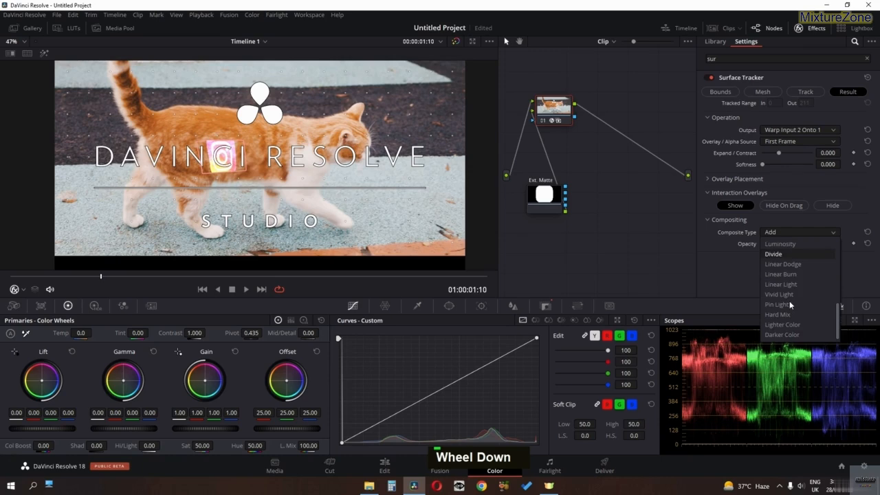
{"action": "scroll", "coordinate": [789, 301], "scroll_direction": "up", "scroll_amount": 2}
{"action": "scroll", "coordinate": [789, 302], "scroll_direction": "up", "scroll_amount": 2}
{"action": "left_click", "coordinate": [785, 245]}
{"action": "key", "text": "space"}
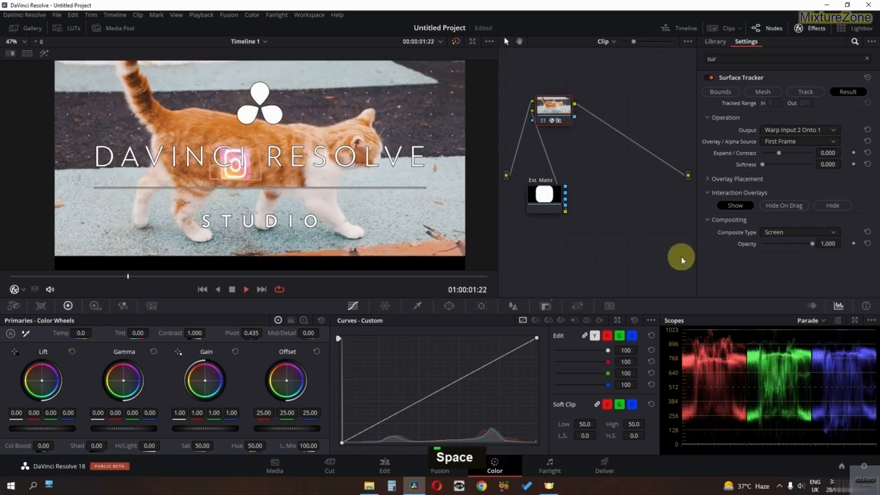
{"action": "key", "text": "space"}
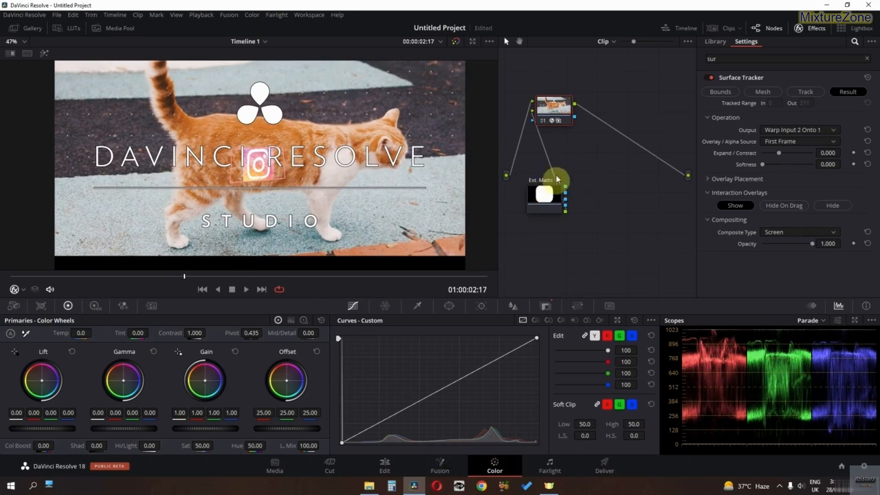
- Add a layer node alongside node 01 so that both nodes feed a layer mixer
{"action": "right_click", "coordinate": [550, 113]}
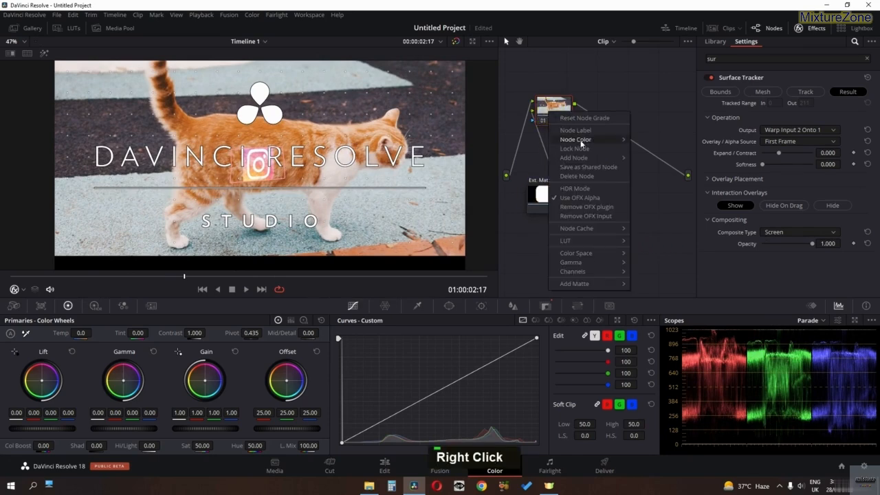
{"action": "mouse_move", "coordinate": [582, 158]}
{"action": "left_click", "coordinate": [671, 184]}
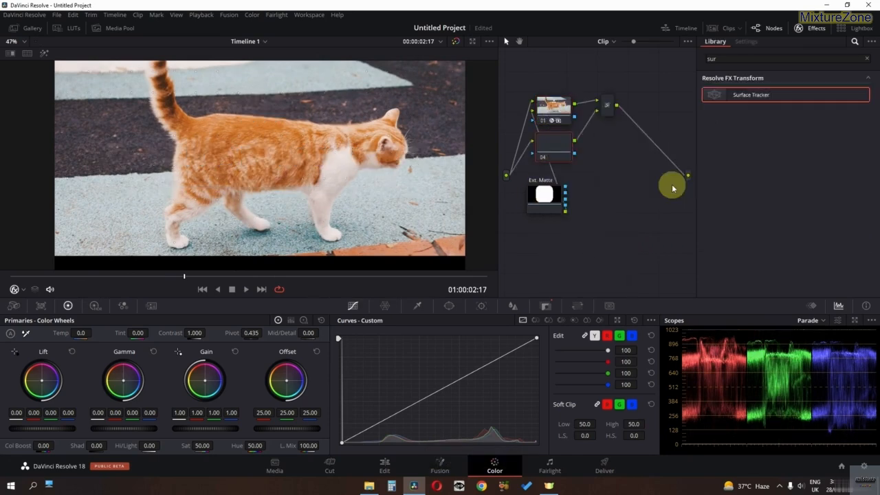
{"action": "key", "text": "ctrl+z"}
{"action": "key", "text": "ctrl+z"}
{"action": "key", "text": "ctrl+z"}
{"action": "key", "text": "ctrl+z"}
{"action": "key", "text": "ctrl+z"}
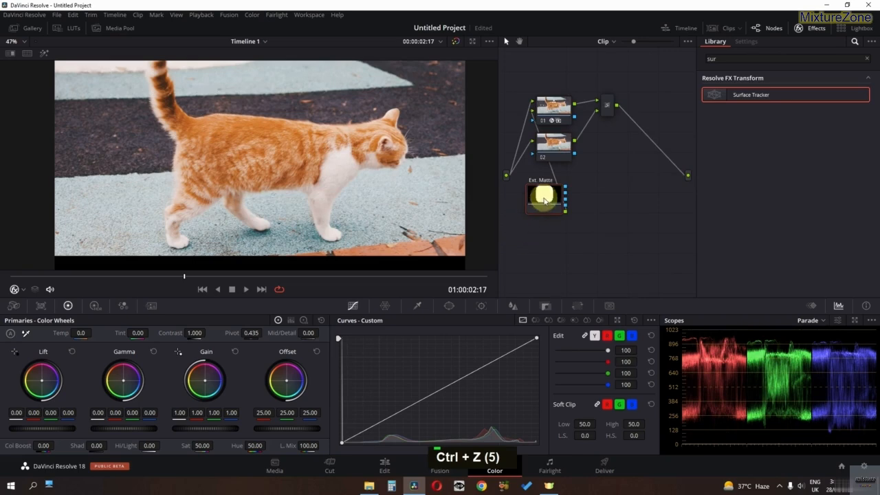
- Place node 02 above node 01 and wire node 02 to the layer mixer's first input and node 01 to its second
{"action": "left_click_drag", "start_coordinate": [543, 197], "coordinate": [535, 252]}
{"action": "left_click_drag", "start_coordinate": [548, 128], "coordinate": [544, 89]}
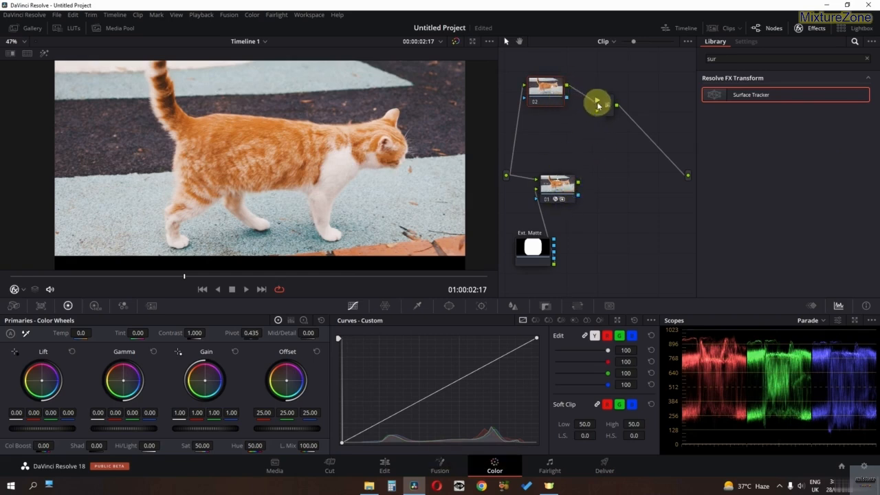
{"action": "left_click_drag", "start_coordinate": [579, 183], "coordinate": [597, 112]}
{"action": "left_click_drag", "start_coordinate": [556, 177], "coordinate": [544, 141]}
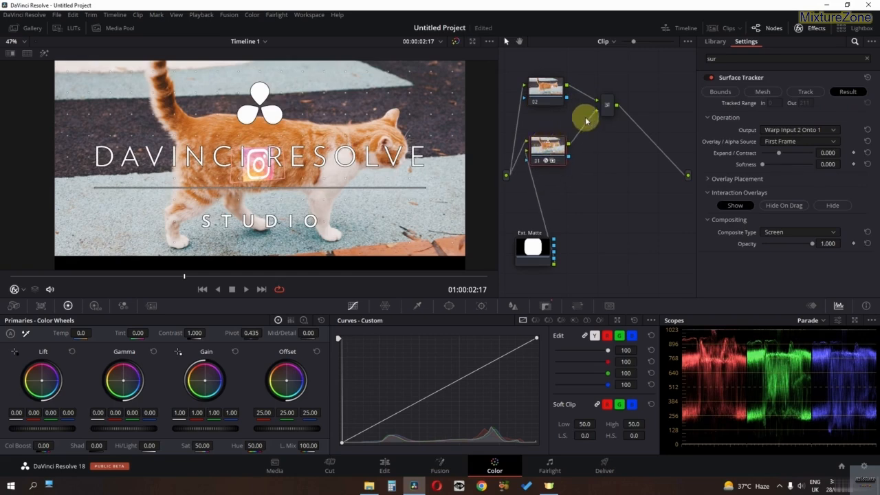
- Set the layer mixer's composite mode to Add and the Surface Tracker's output to Warp Input 2 Onto Blank
{"action": "right_click", "coordinate": [606, 105]}
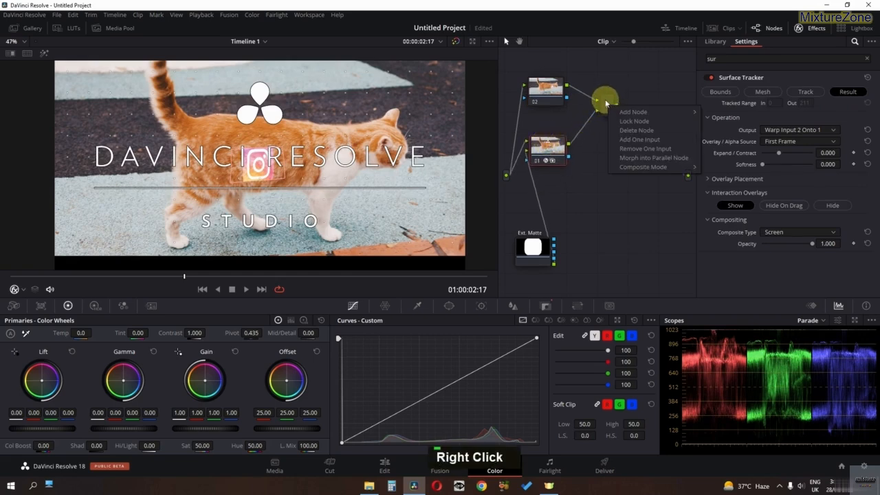
{"action": "mouse_move", "coordinate": [638, 166]}
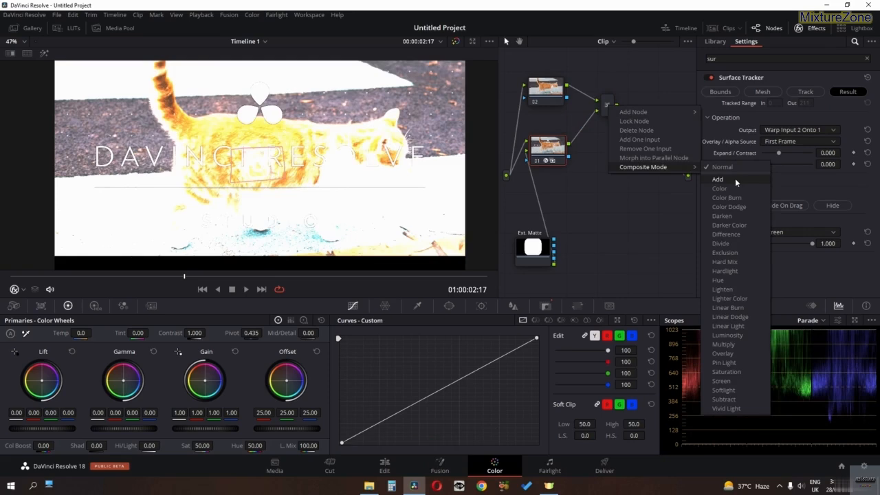
{"action": "left_click", "coordinate": [735, 178]}
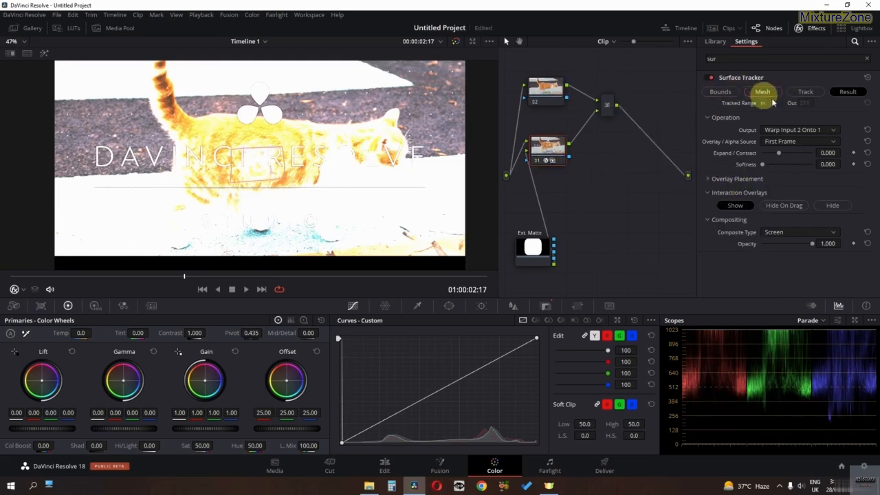
{"action": "left_click", "coordinate": [790, 130]}
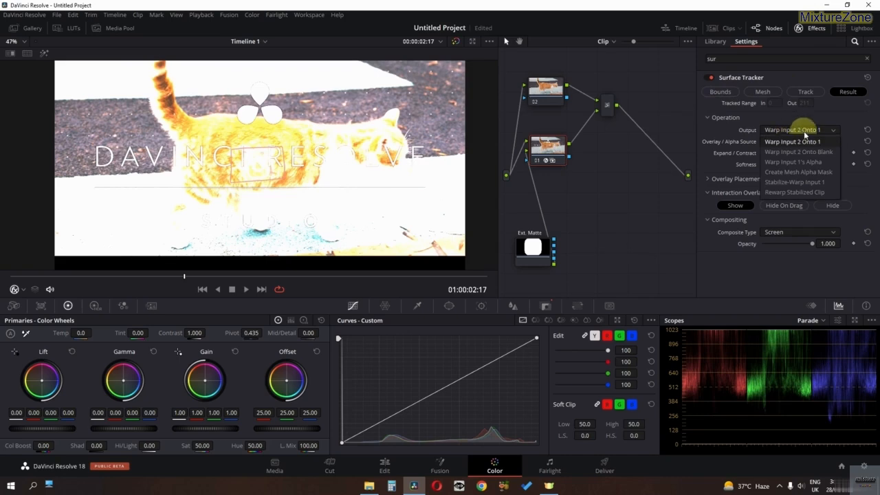
{"action": "left_click", "coordinate": [807, 151]}
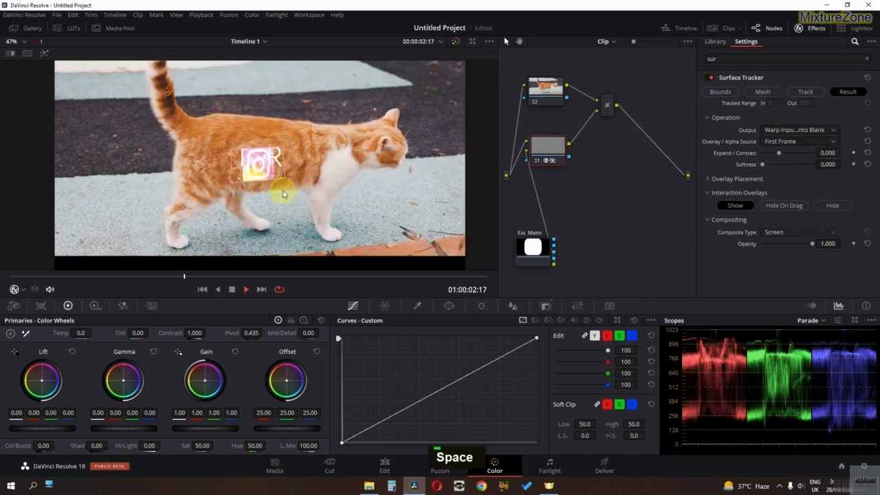
- Play the cat clip from its first frame and review the tracked logo on the Edit page
{"action": "left_click_drag", "start_coordinate": [123, 276], "coordinate": [41, 278]}
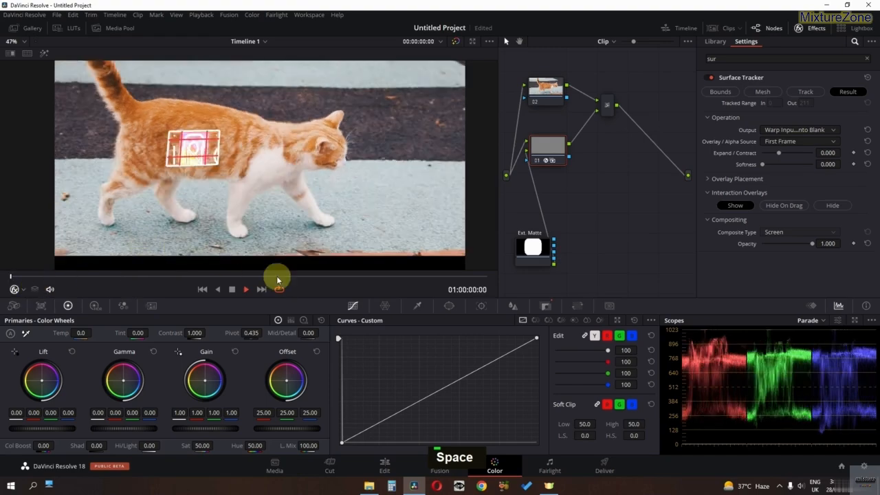
{"action": "key", "text": "space"}
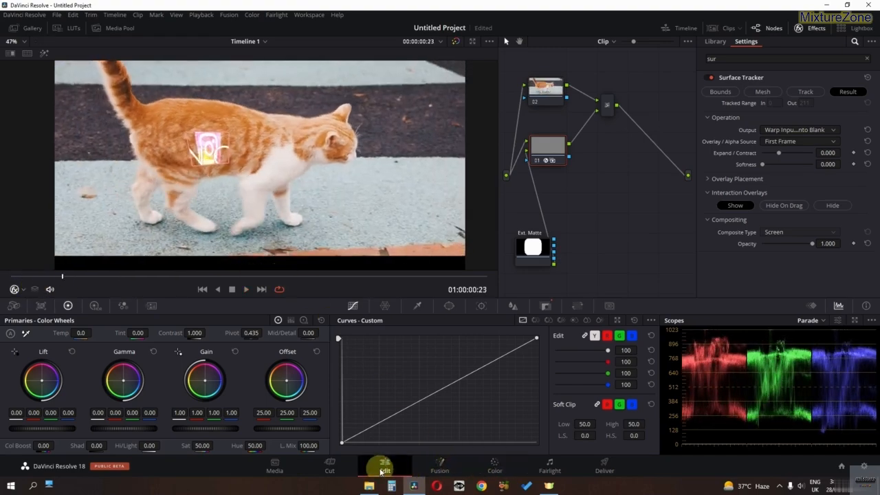
{"action": "left_click", "coordinate": [378, 465]}
{"action": "key", "text": "space"}
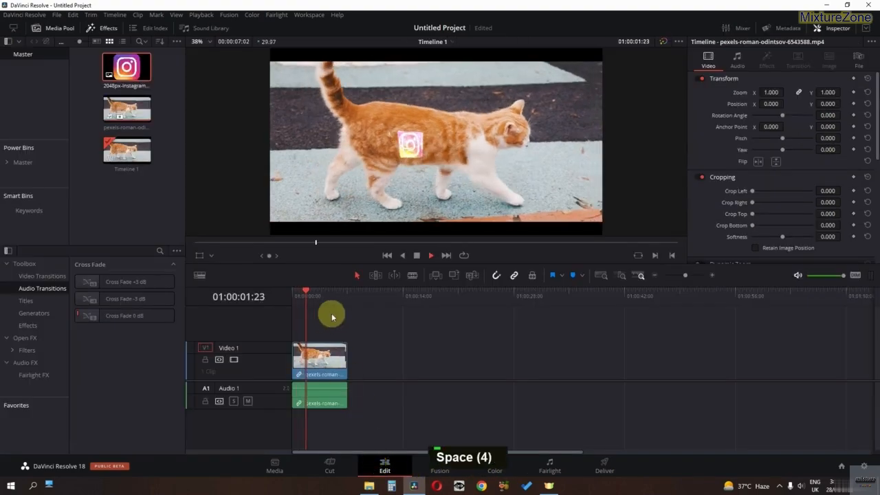
{"action": "key", "text": "space"}
{"action": "key", "text": "space"}
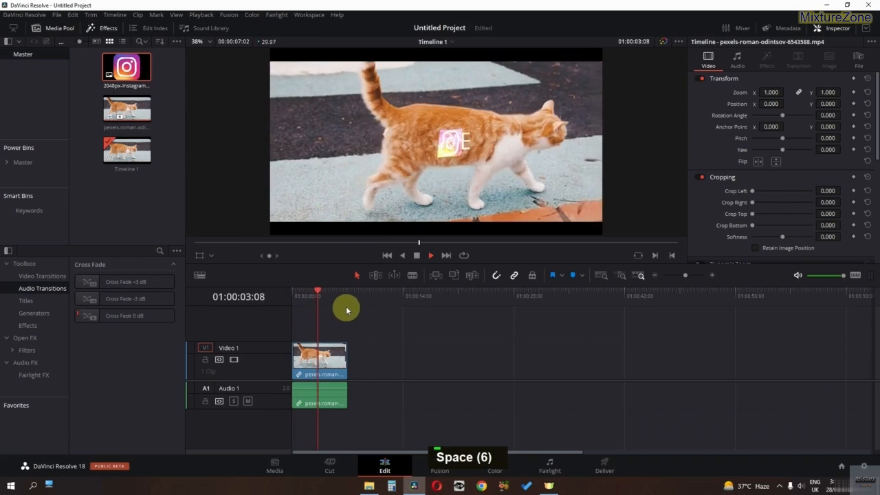
{"action": "key", "text": "space"}
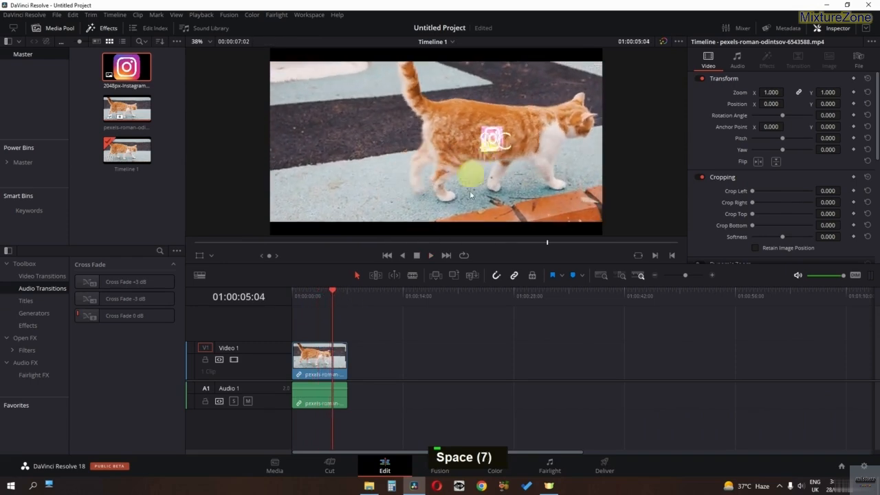
- Return to the Color page and change the layer mixer's composite mode to Screen
{"action": "left_click", "coordinate": [500, 470]}
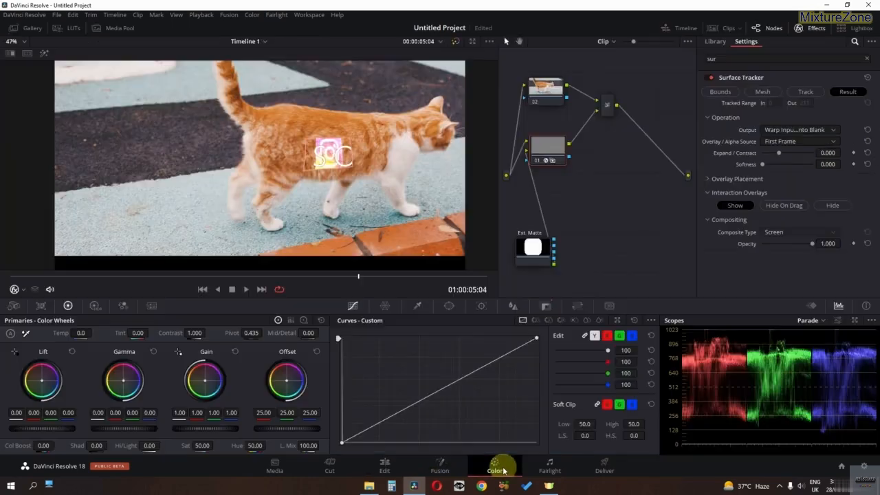
{"action": "right_click", "coordinate": [607, 109]}
{"action": "mouse_move", "coordinate": [639, 175]}
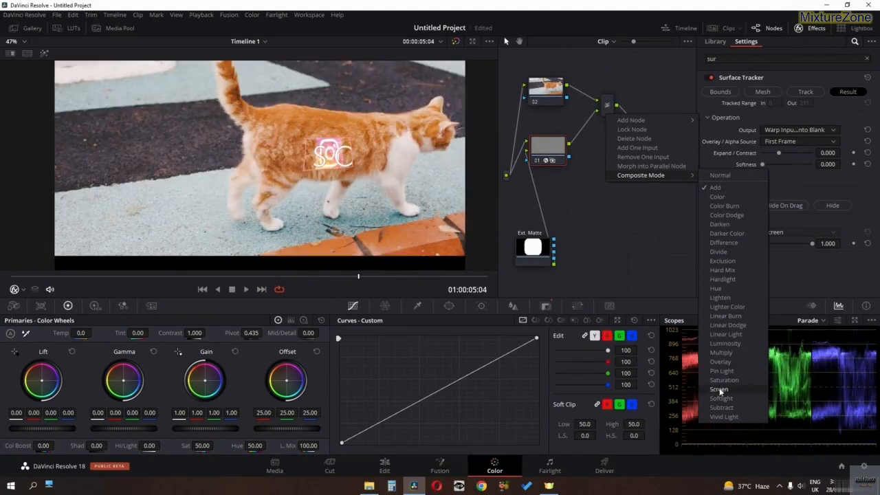
{"action": "left_click", "coordinate": [719, 389]}
- Review the Screen-blended logo on the Edit page by playing the clip from the start, then rewind it
{"action": "left_click", "coordinate": [382, 469]}
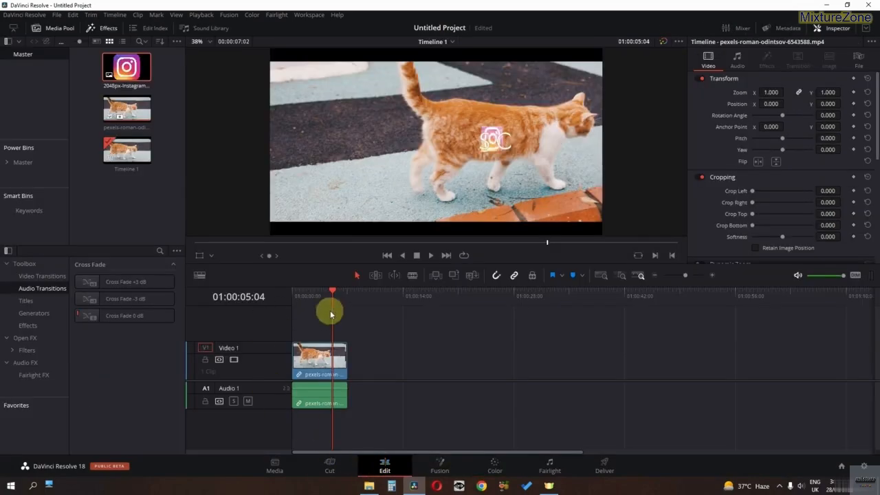
{"action": "left_click_drag", "start_coordinate": [330, 314], "coordinate": [212, 311]}
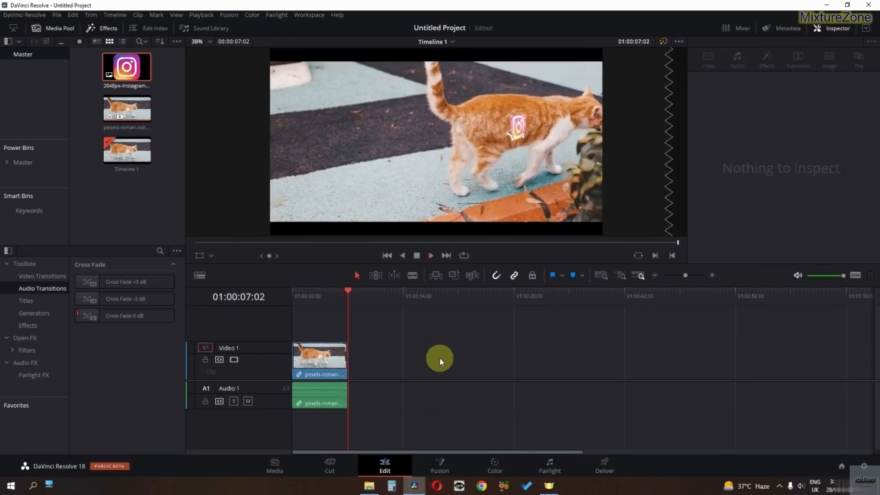
{"action": "left_click", "coordinate": [325, 295]}
{"action": "left_click_drag", "start_coordinate": [311, 296], "coordinate": [270, 298]}
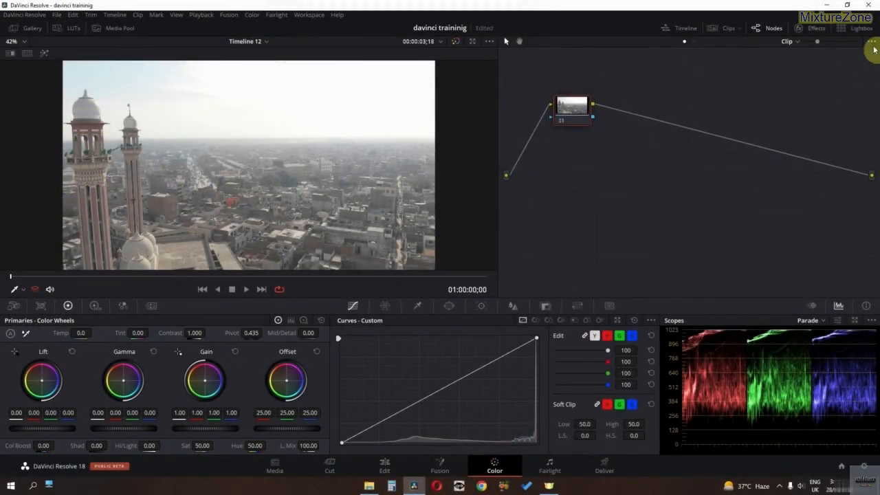
- Search the effects library for "matc" and apply Match Move to node 01 of the aerial city clip
{"action": "left_click", "coordinate": [815, 28]}
{"action": "left_click", "coordinate": [855, 42]}
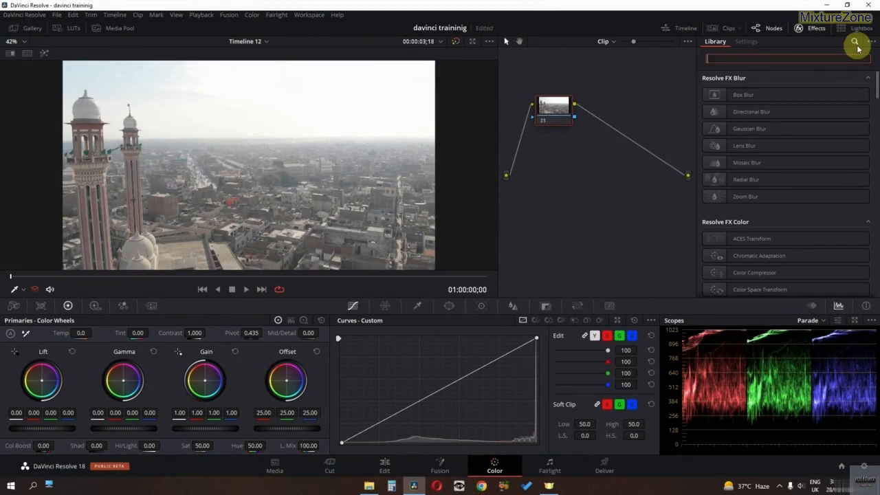
{"action": "type", "text": "matc"}
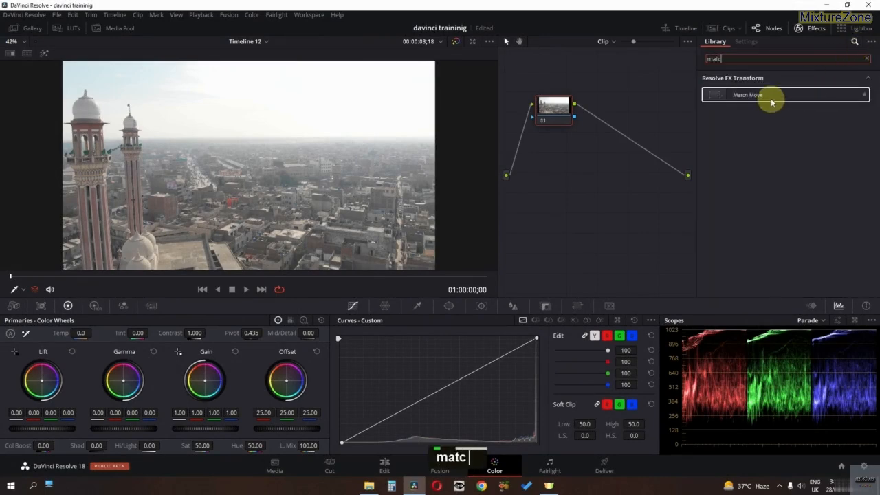
{"action": "left_click_drag", "start_coordinate": [771, 96], "coordinate": [565, 107]}
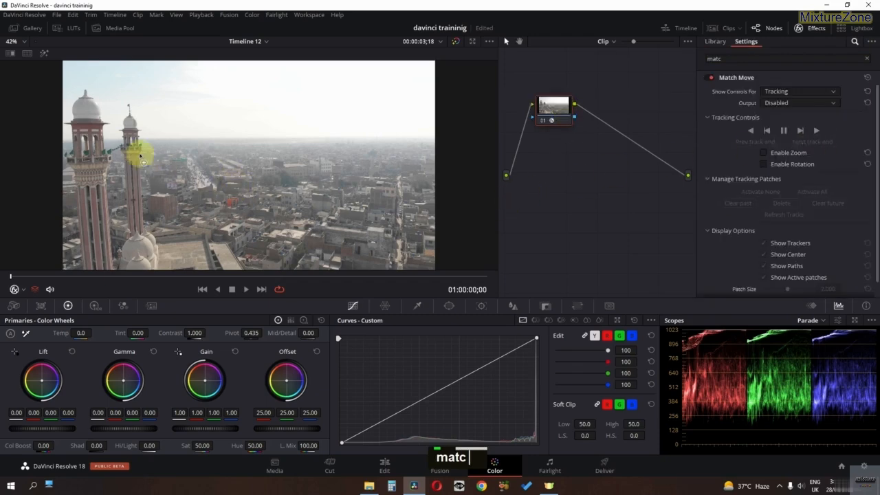
- Place a Match Move tracking patch on the spire tip of the larger minaret's dome and track it forward through the clip
{"action": "scroll", "coordinate": [65, 104], "scroll_direction": "up", "scroll_amount": 2}
{"action": "middle_click", "coordinate": [65, 104]}
{"action": "scroll", "coordinate": [195, 146], "scroll_direction": "up", "scroll_amount": 1}
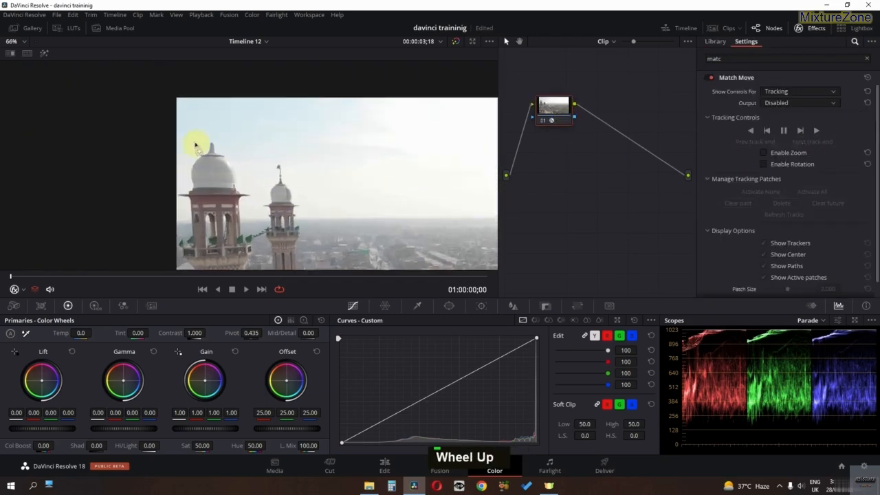
{"action": "left_click_drag", "start_coordinate": [199, 140], "coordinate": [216, 155]}
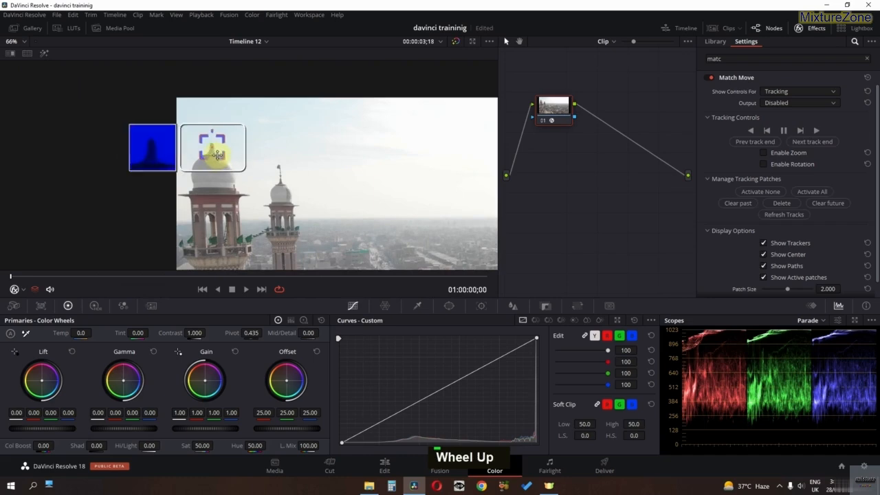
{"action": "middle_click", "coordinate": [257, 222]}
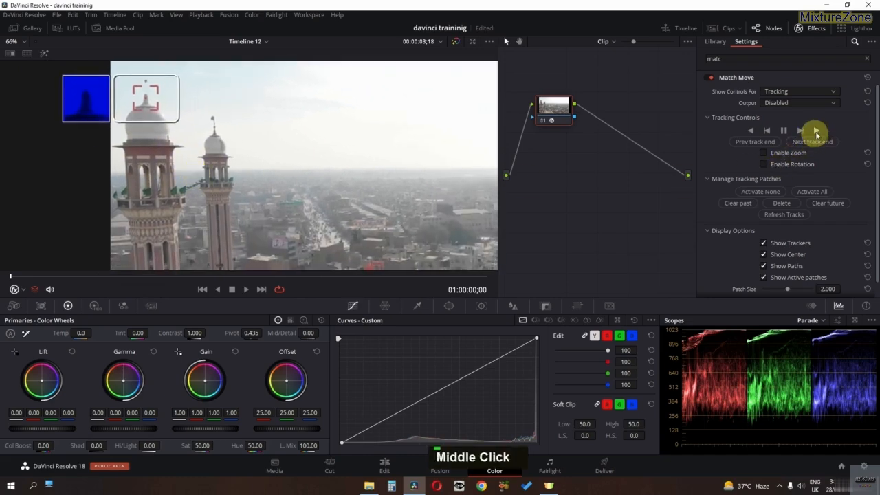
{"action": "left_click", "coordinate": [815, 132]}
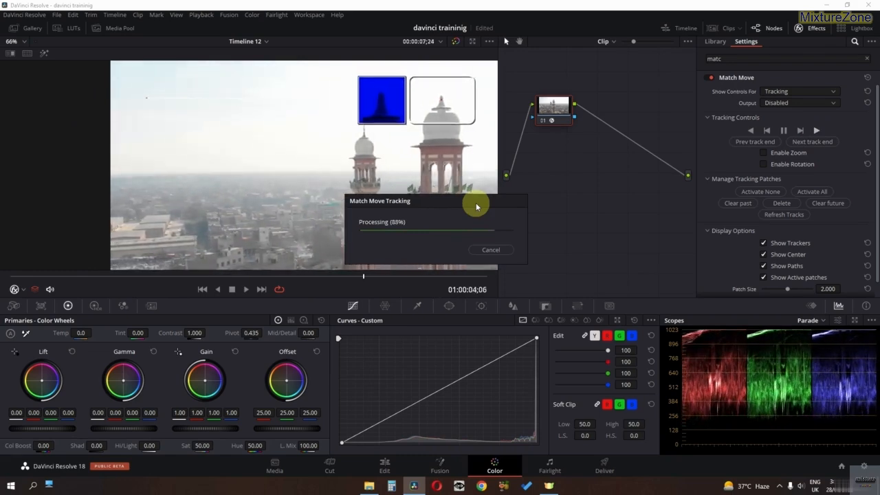
{"action": "scroll", "coordinate": [415, 197], "scroll_direction": "down", "scroll_amount": 2}
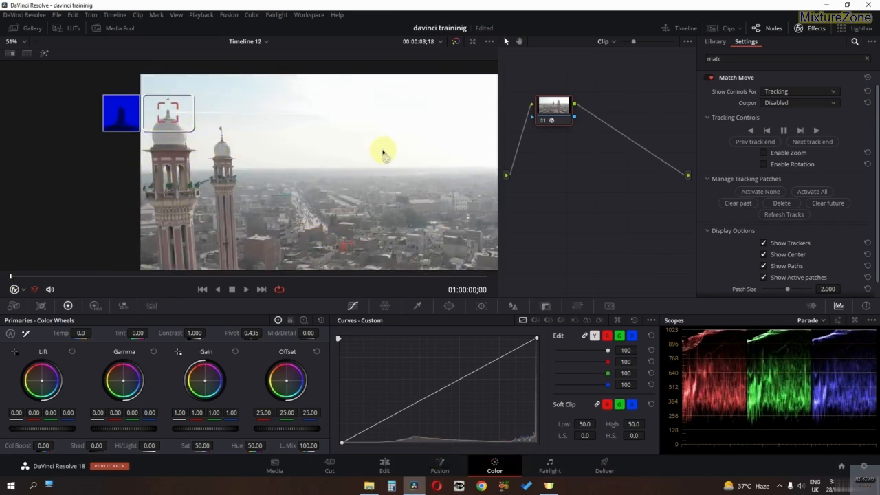
- Add an OFX input to node 01 and feed it DSC00030.JPG from the media pool as an external matte
{"action": "right_click", "coordinate": [561, 122]}
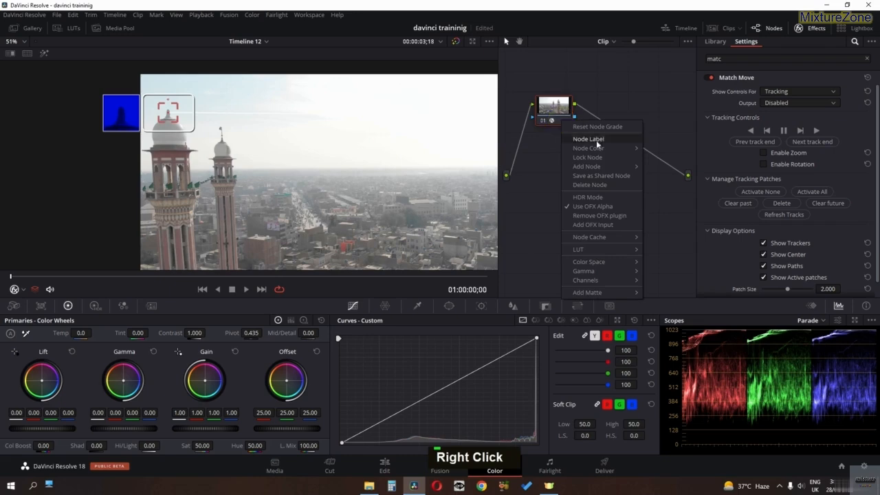
{"action": "left_click", "coordinate": [606, 224]}
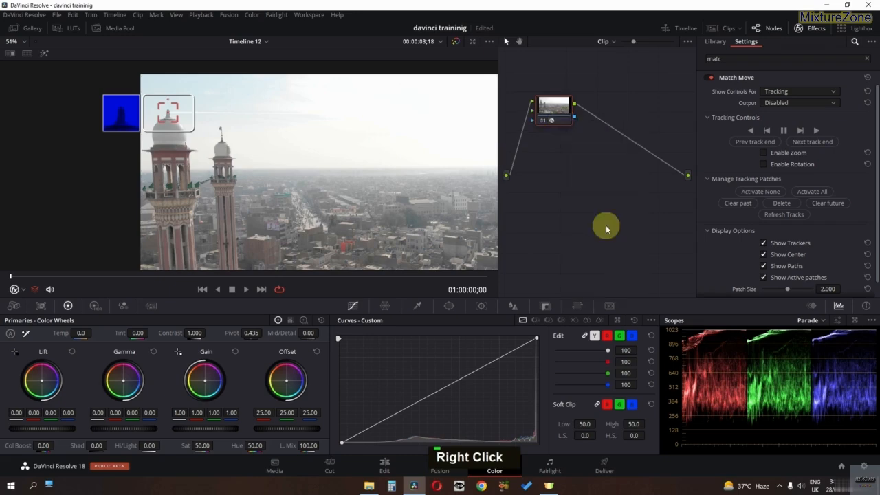
{"action": "left_click", "coordinate": [113, 29]}
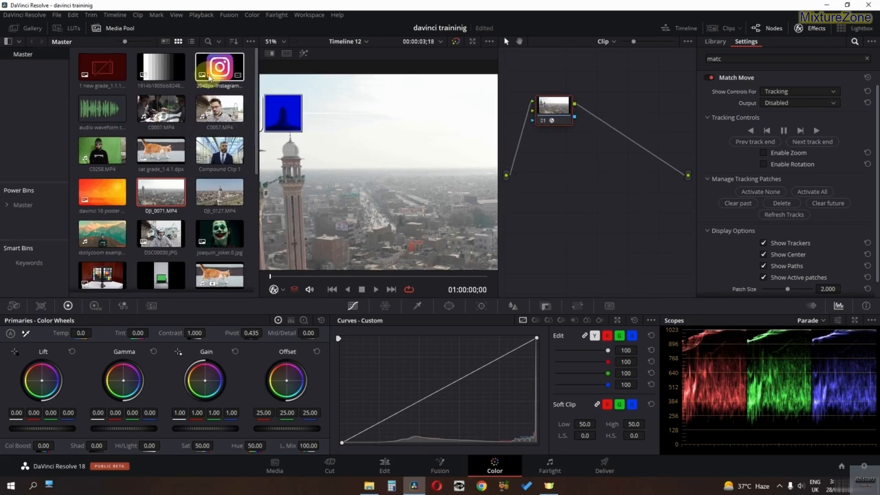
{"action": "scroll", "coordinate": [209, 77], "scroll_direction": "down", "scroll_amount": 3}
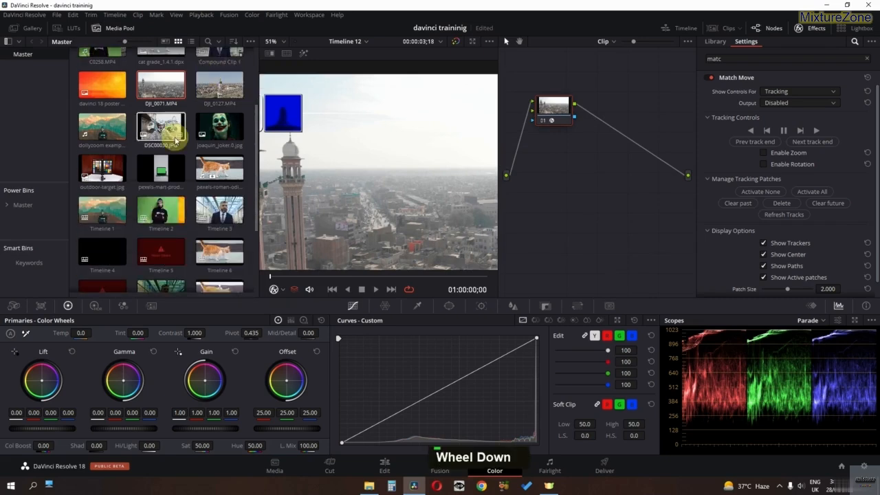
{"action": "left_click_drag", "start_coordinate": [166, 131], "coordinate": [544, 180]}
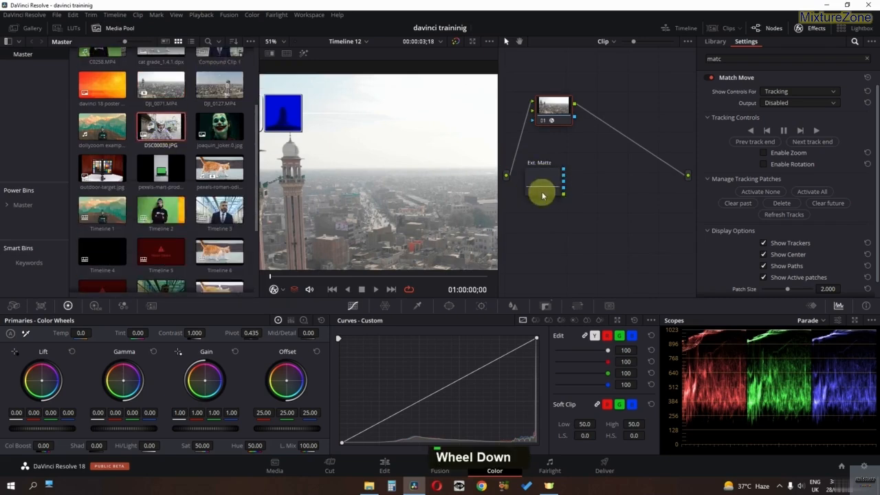
{"action": "left_click", "coordinate": [116, 28]}
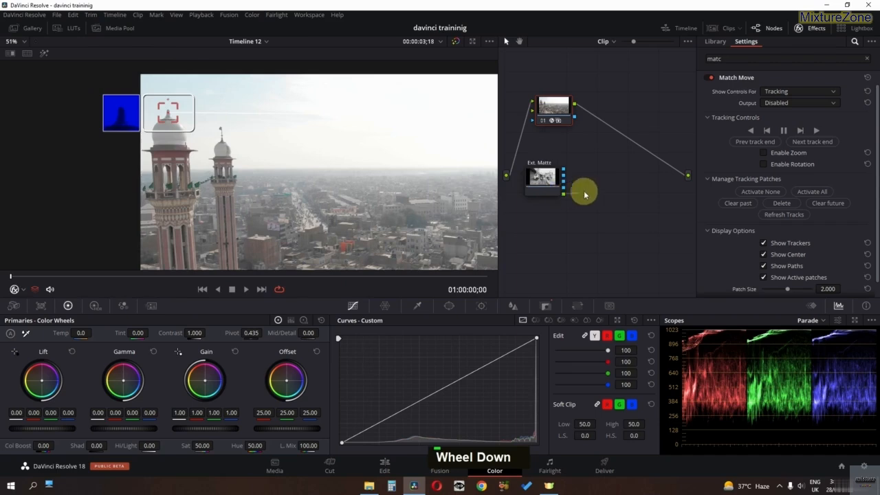
{"action": "left_click_drag", "start_coordinate": [585, 195], "coordinate": [537, 118]}
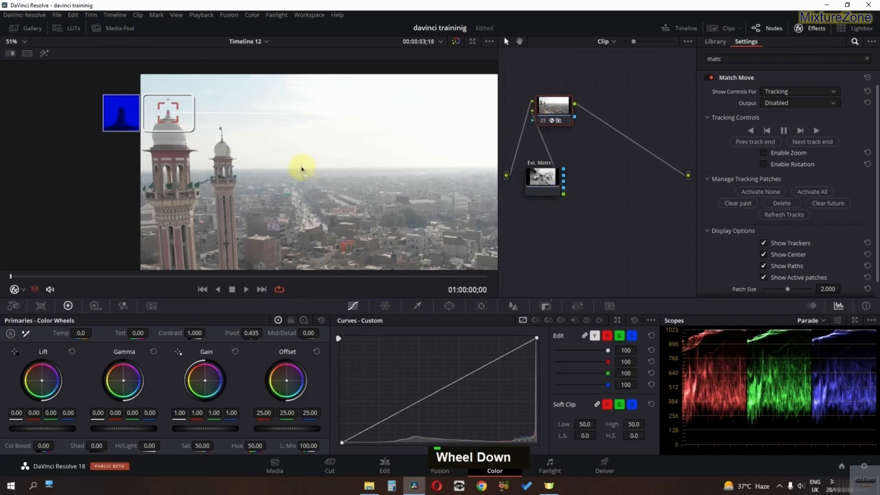
- Show Match Move's Positioning controls with the output set to Composite
{"action": "scroll", "coordinate": [306, 166], "scroll_direction": "down", "scroll_amount": 1}
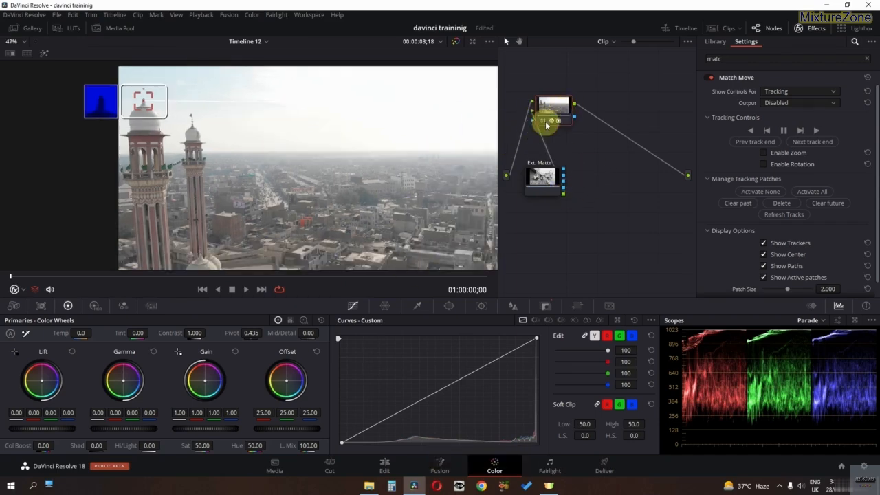
{"action": "left_click", "coordinate": [790, 91]}
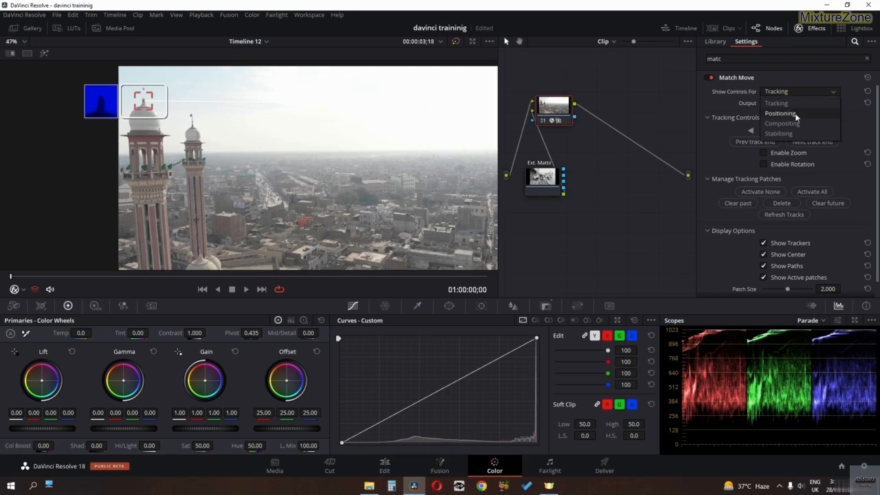
{"action": "left_click", "coordinate": [795, 114]}
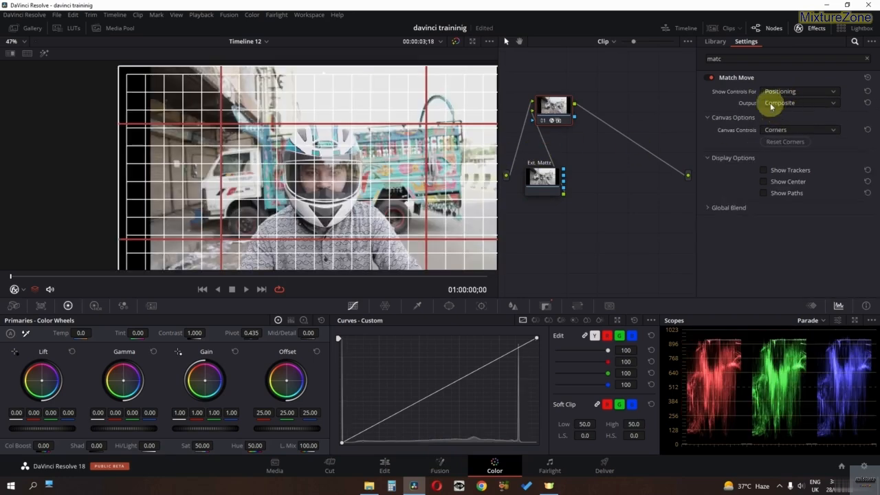
{"action": "left_click", "coordinate": [783, 103]}
{"action": "left_click", "coordinate": [788, 136]}
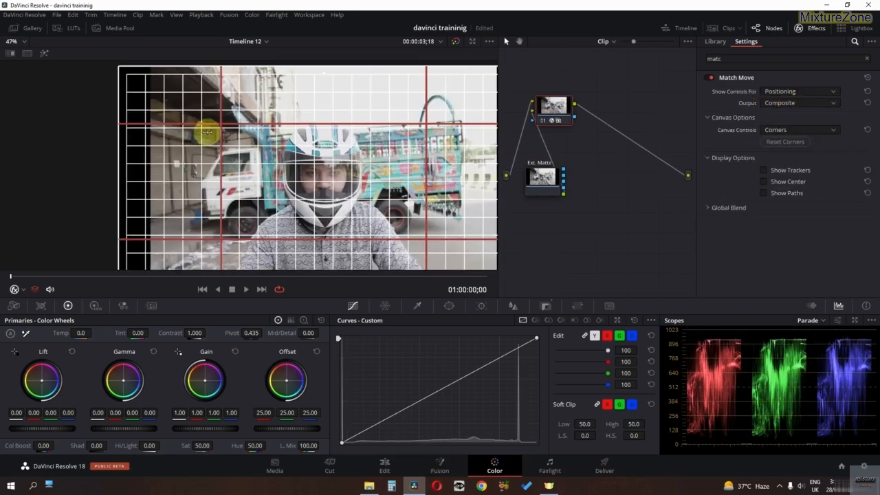
- Reshape the canvas by its four corners into a small billboard-like panel in the sky beside the larger minaret, covering the smaller one
{"action": "left_click_drag", "start_coordinate": [127, 75], "coordinate": [210, 121]}
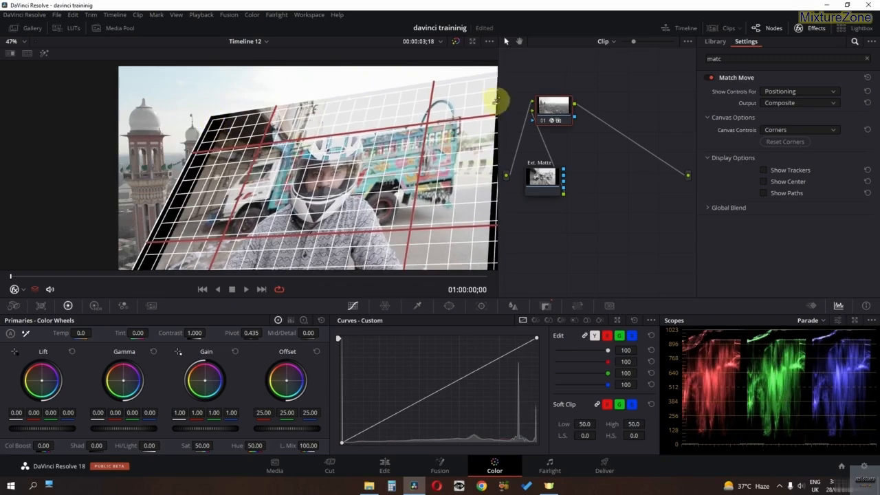
{"action": "left_click_drag", "start_coordinate": [492, 80], "coordinate": [321, 118]}
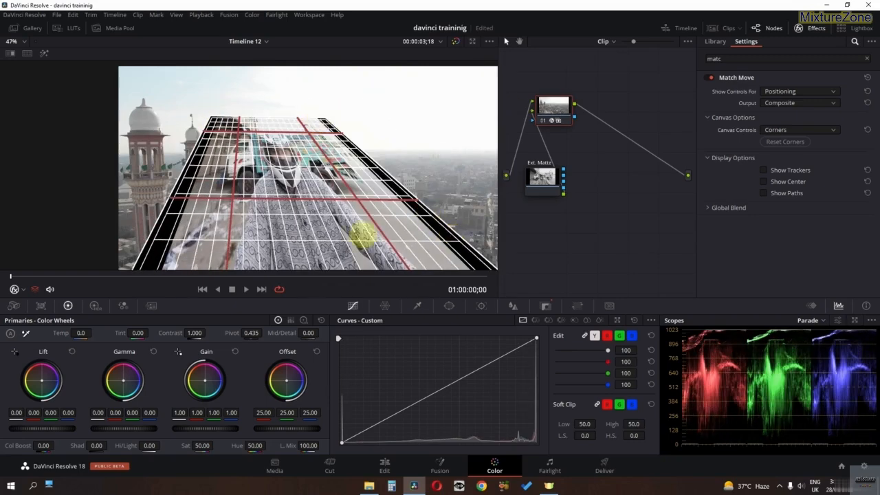
{"action": "middle_click", "coordinate": [363, 236]}
{"action": "left_click_drag", "start_coordinate": [495, 234], "coordinate": [334, 142]}
{"action": "left_click_drag", "start_coordinate": [112, 235], "coordinate": [171, 151]}
{"action": "middle_click", "coordinate": [182, 130]}
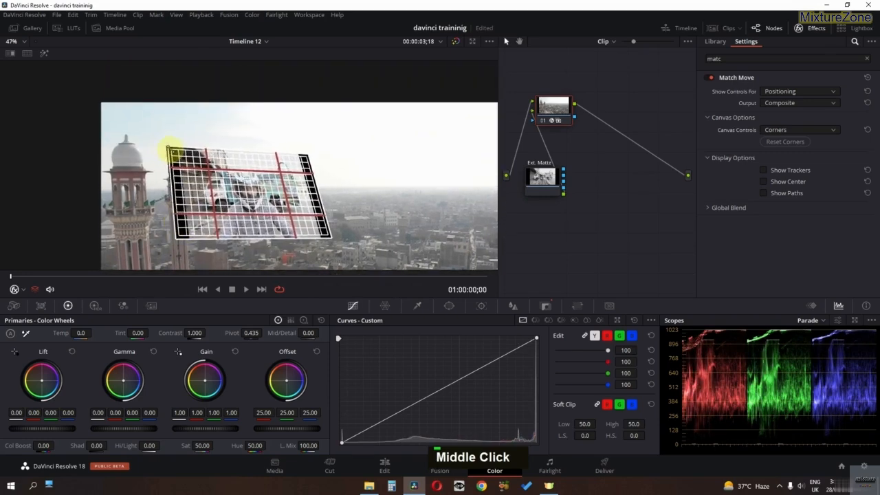
{"action": "mouse_move", "coordinate": [303, 154]}
{"action": "left_mouse_down"}
{"action": "mouse_move", "coordinate": [312, 158]}
{"action": "mouse_move", "coordinate": [305, 158]}
{"action": "left_mouse_up"}
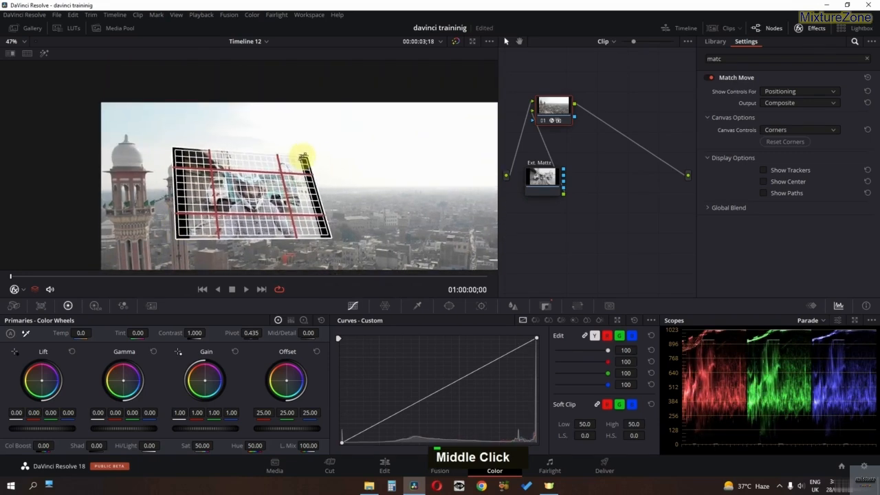
{"action": "left_click_drag", "start_coordinate": [330, 235], "coordinate": [304, 225]}
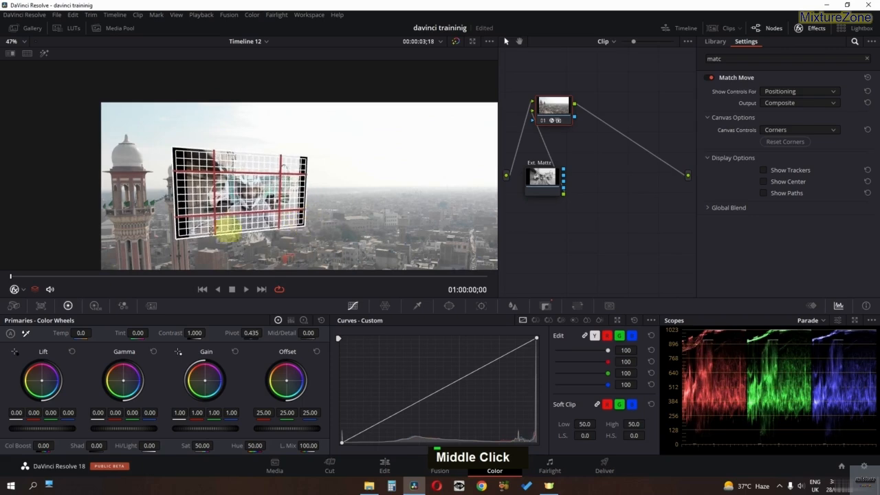
- Pull the left corners of the Match Move photo overlay inward and move the whole overlay left over the smaller minaret
{"action": "left_click_drag", "start_coordinate": [178, 237], "coordinate": [192, 228]}
{"action": "left_click_drag", "start_coordinate": [175, 152], "coordinate": [189, 156]}
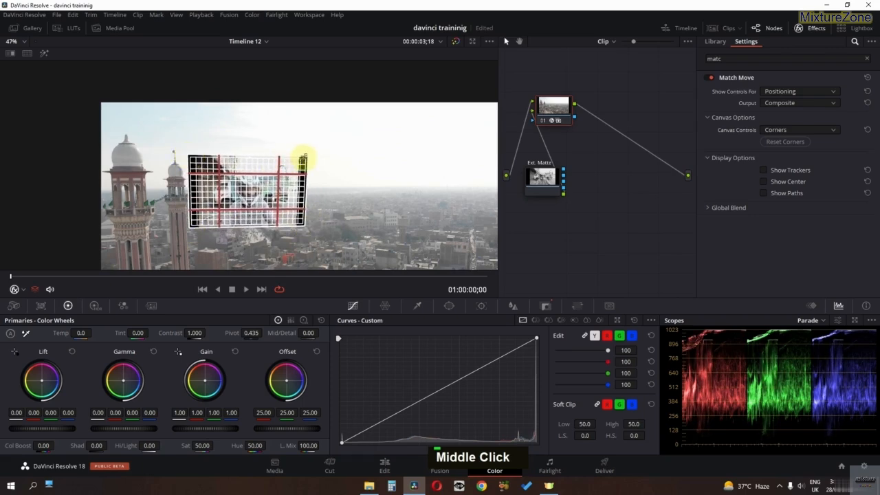
{"action": "left_click_drag", "start_coordinate": [262, 182], "coordinate": [235, 175]}
- Play the composite, including from the Edit page, to check how the photo overlay follows the drone footage
{"action": "key", "text": "space"}
{"action": "key", "text": "space"}
{"action": "left_click", "coordinate": [385, 464]}
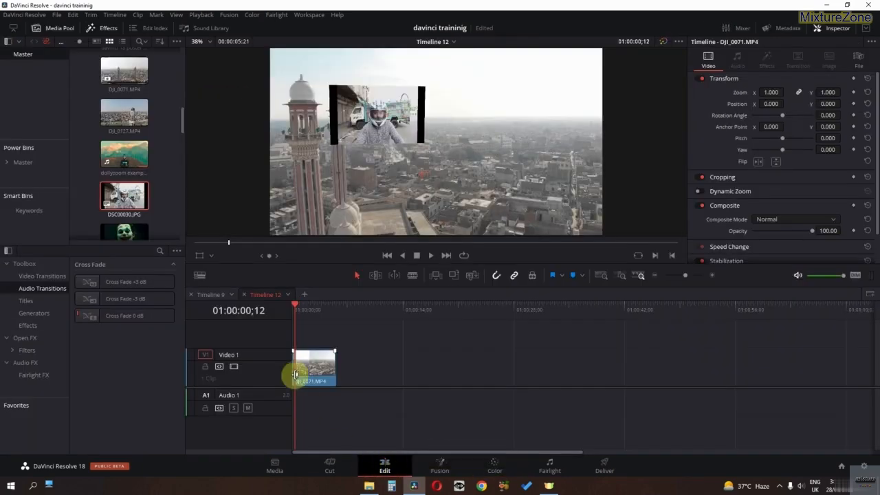
{"action": "key", "text": "space"}
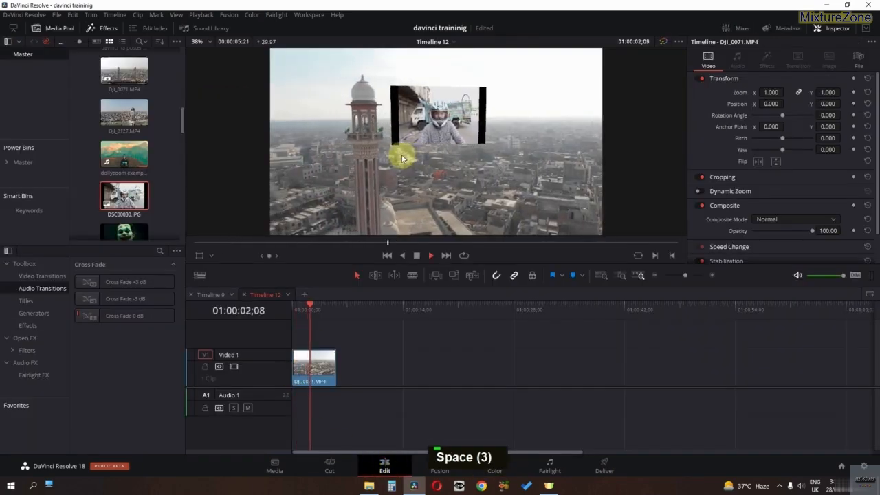
{"action": "key", "text": "space"}
- Undo the last three changes
{"action": "key", "text": "ctrl+z"}
{"action": "key", "text": "ctrl+z"}
{"action": "key", "text": "ctrl+z"}
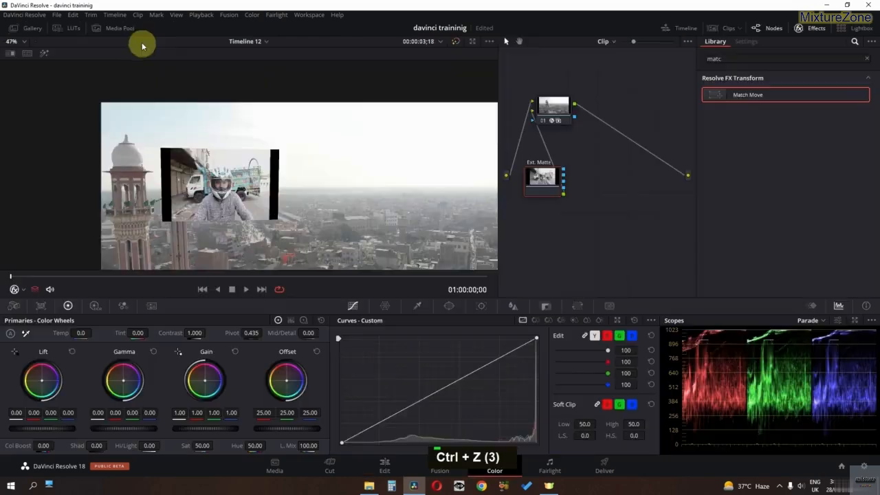
- Add the Instagram logo image from the Media Pool as an external matte and connect it to node 01 as the overlay
{"action": "left_click", "coordinate": [116, 29]}
{"action": "scroll", "coordinate": [175, 189], "scroll_direction": "up", "scroll_amount": 5}
{"action": "left_click_drag", "start_coordinate": [219, 67], "coordinate": [530, 118]}
{"action": "left_click", "coordinate": [544, 147]}
{"action": "left_click", "coordinate": [573, 121]}
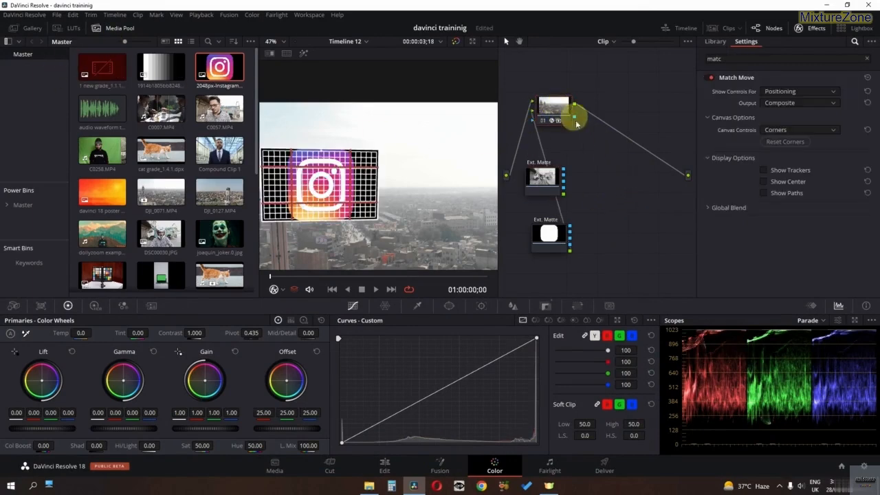
- Pull all four corners of the Instagram logo overlay inward to make it smaller beside the minaret
{"action": "left_click_drag", "start_coordinate": [265, 152], "coordinate": [289, 157]}
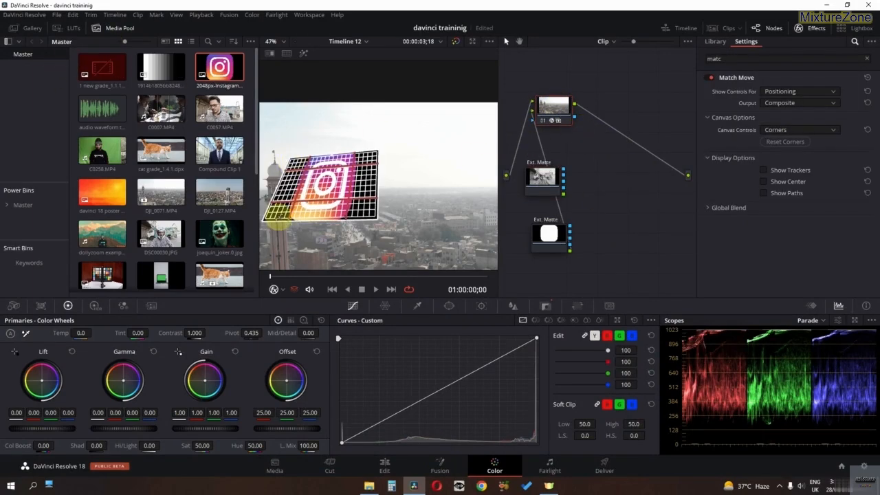
{"action": "left_click_drag", "start_coordinate": [277, 218], "coordinate": [295, 211]}
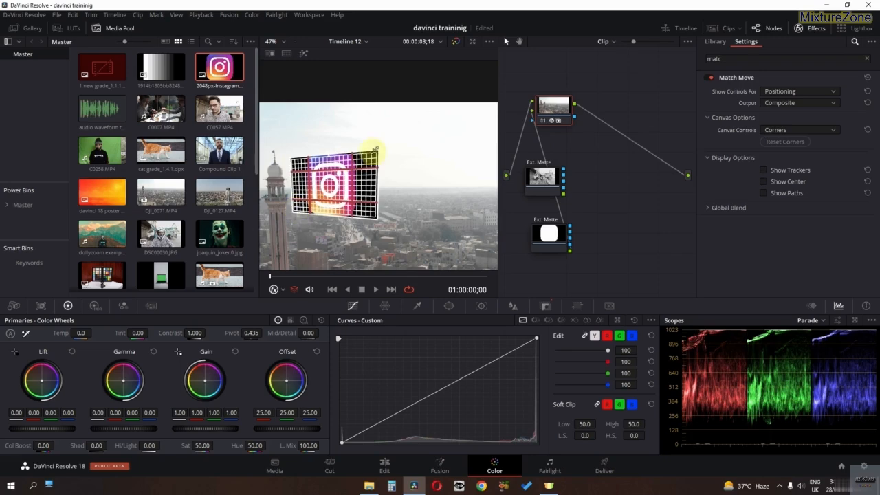
{"action": "left_click_drag", "start_coordinate": [378, 149], "coordinate": [368, 153]}
{"action": "mouse_move", "coordinate": [375, 219]}
{"action": "left_mouse_down"}
{"action": "mouse_move", "coordinate": [350, 209]}
{"action": "mouse_move", "coordinate": [364, 213]}
{"action": "left_mouse_up"}
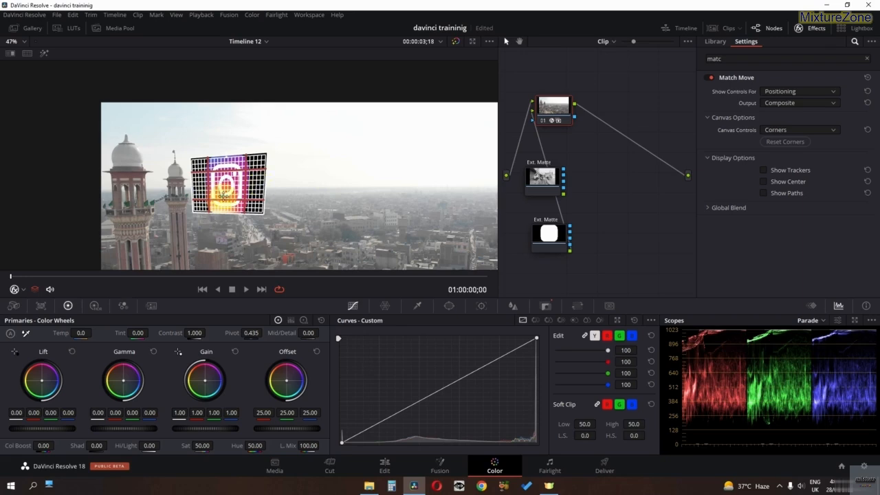
- Show the Compositing controls of Match Move and keep Composite as the output
{"action": "left_click", "coordinate": [780, 93]}
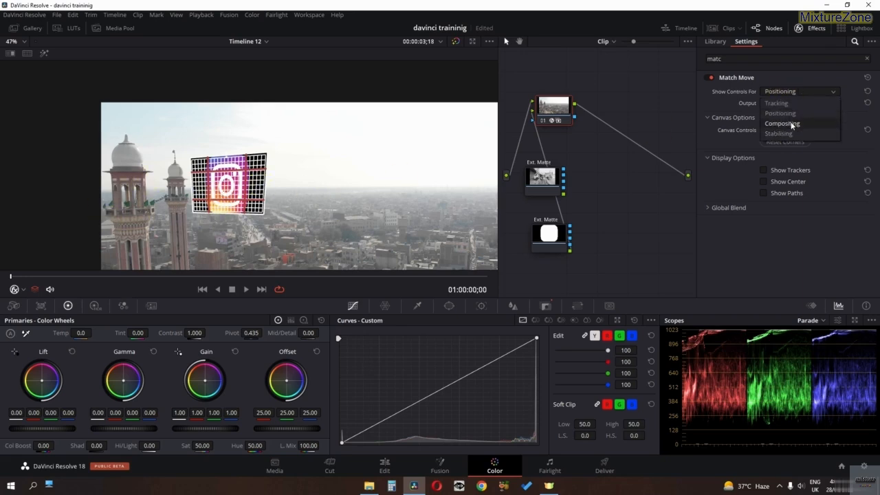
{"action": "left_click", "coordinate": [792, 124]}
{"action": "left_click", "coordinate": [783, 103]}
{"action": "left_click", "coordinate": [784, 135]}
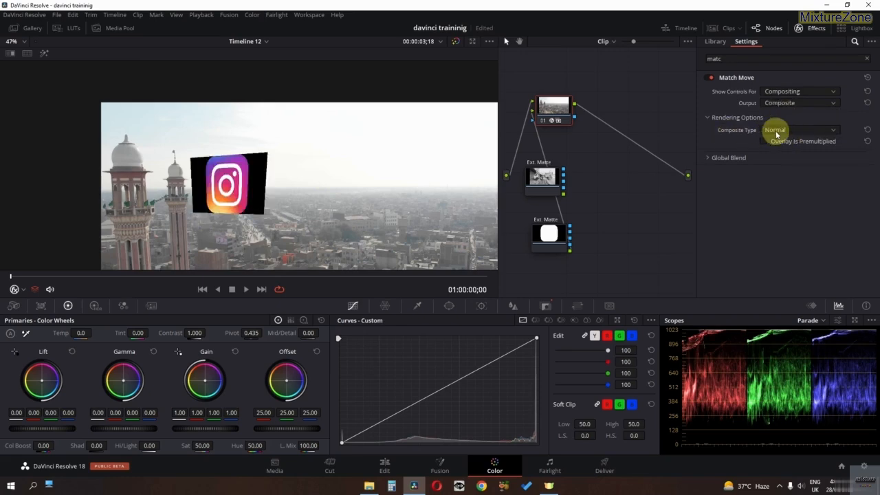
- Try the Add and Multiply composite types on the logo overlay, set it to Screen, and play the clip to check it
{"action": "left_click", "coordinate": [775, 131]}
{"action": "left_click", "coordinate": [778, 152]}
{"action": "left_click", "coordinate": [781, 129]}
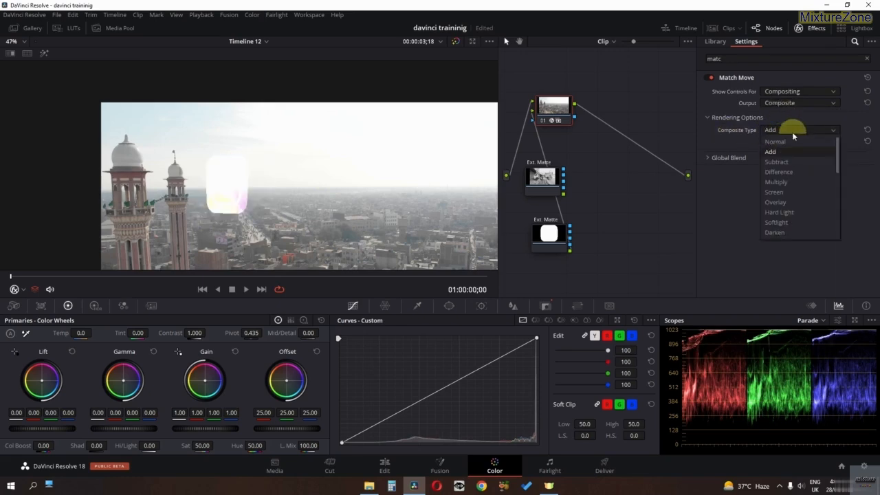
{"action": "scroll", "coordinate": [789, 209], "scroll_direction": "down", "scroll_amount": 1}
{"action": "left_click", "coordinate": [791, 163]}
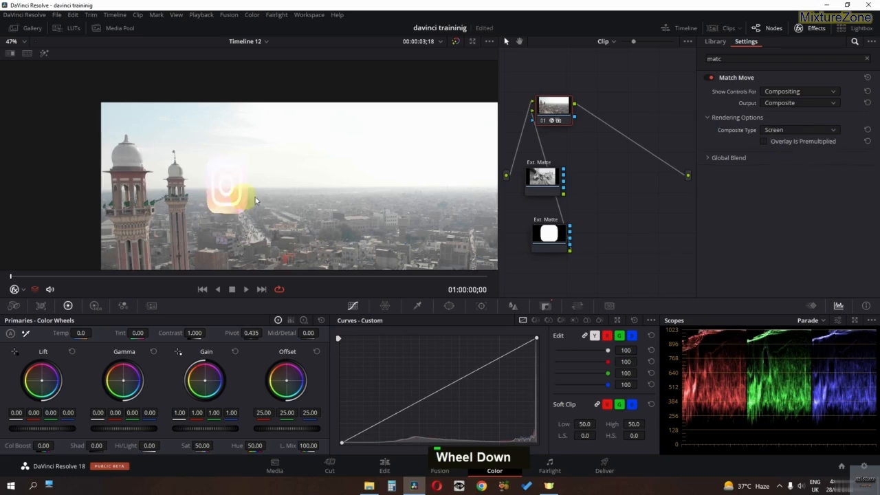
{"action": "left_click", "coordinate": [772, 129]}
{"action": "left_click", "coordinate": [790, 151]}
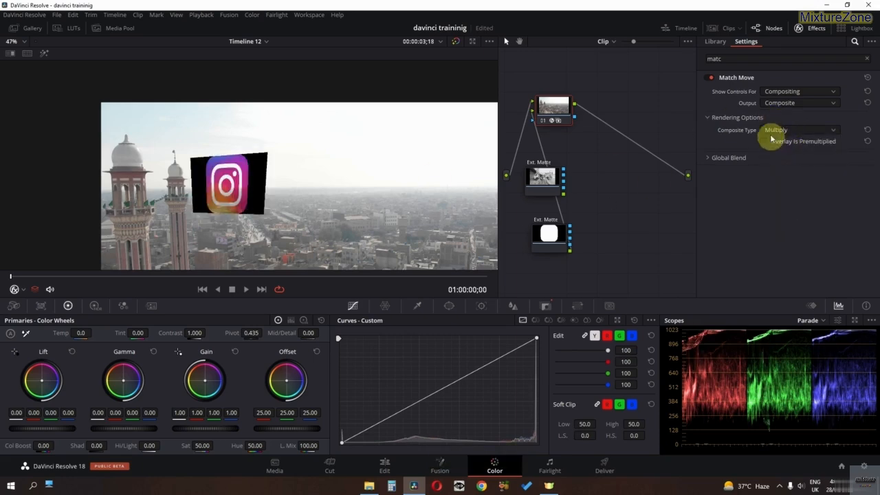
{"action": "left_click", "coordinate": [776, 130]}
{"action": "left_click", "coordinate": [783, 162]}
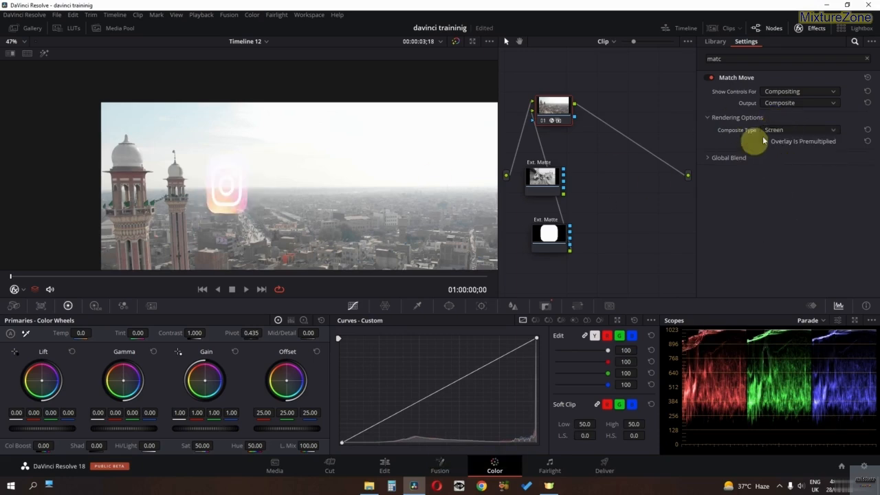
{"action": "key", "text": "space"}
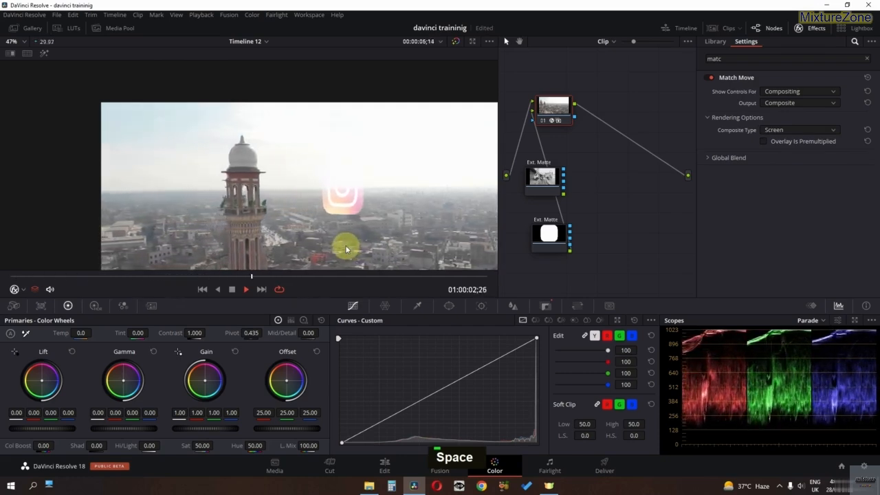
{"action": "key", "text": "space"}
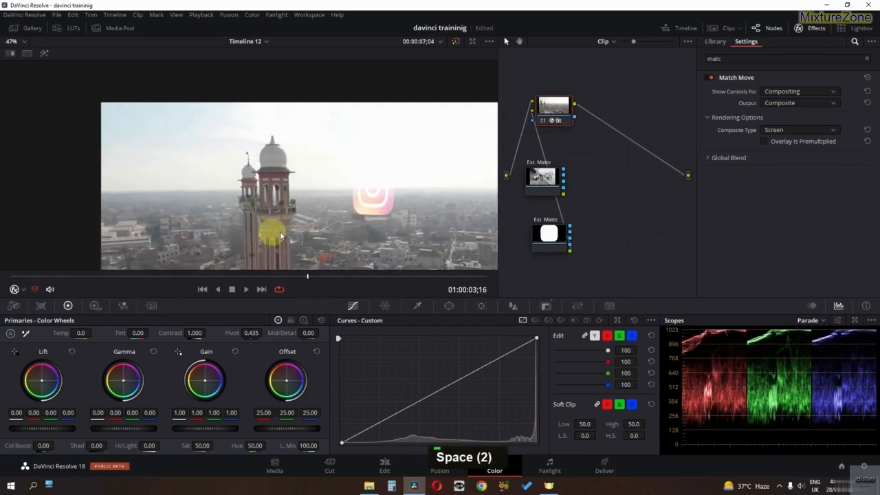
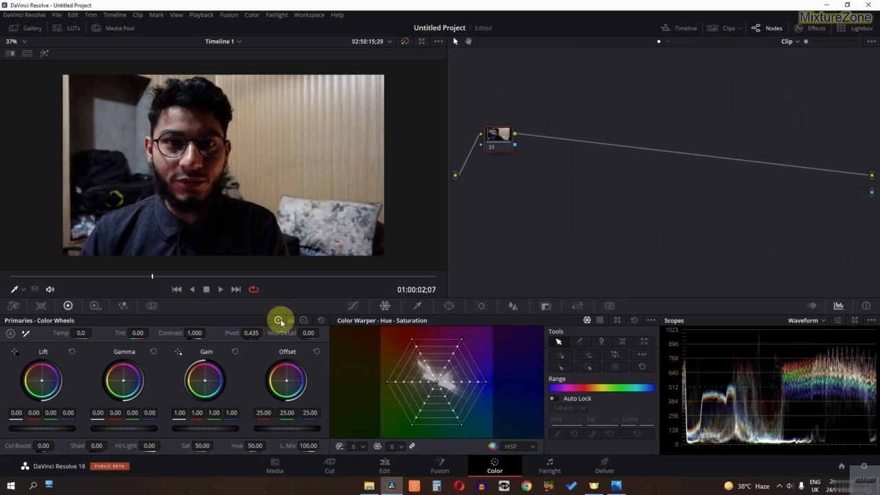
- Auto-balance the portrait clip on node 01 and compare the picture with the node disabled and enabled
{"action": "left_click", "coordinate": [10, 336]}
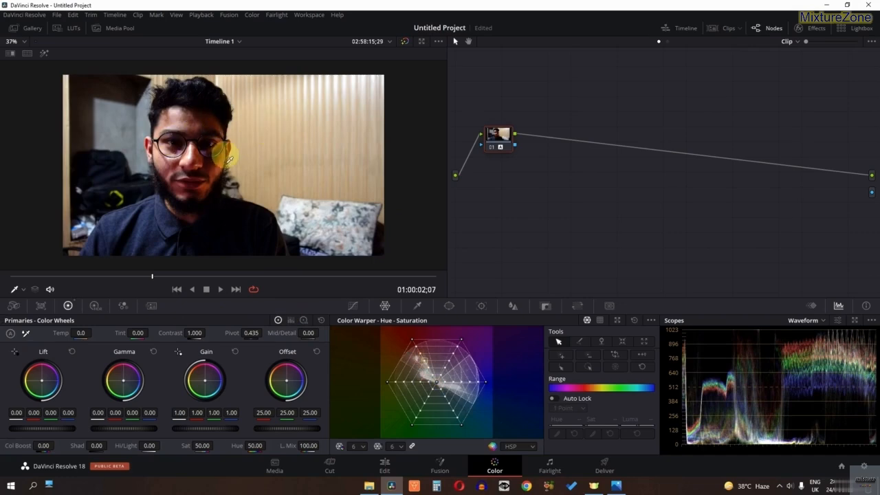
{"action": "key", "text": "ctrl+d"}
{"action": "key", "text": "ctrl+d"}
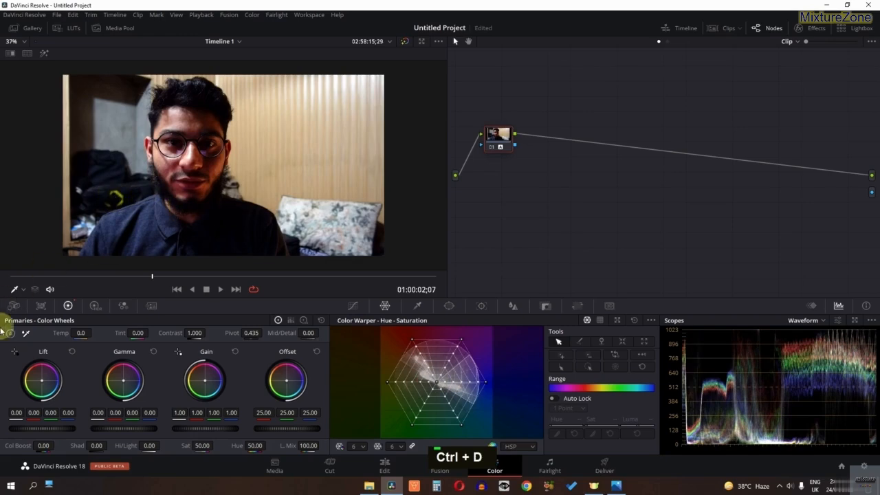
{"action": "right_click", "coordinate": [490, 139]}
{"action": "left_click", "coordinate": [492, 135]}
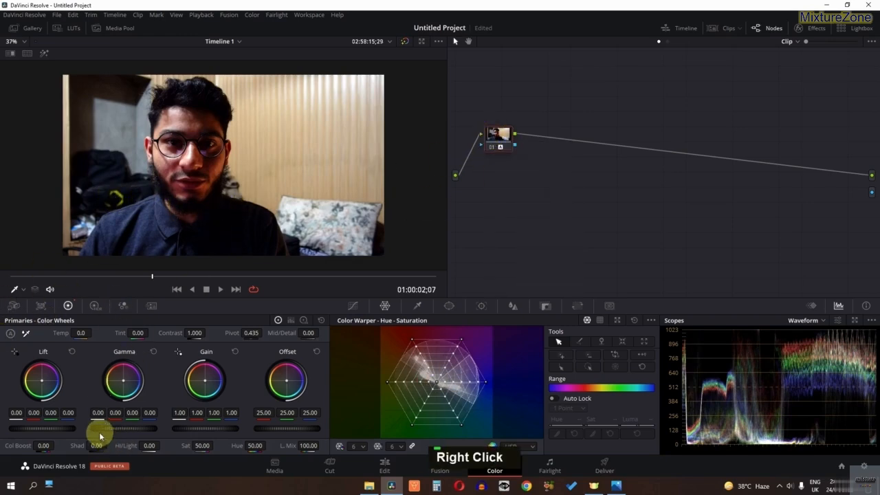
- Raise the master Gamma on node 01 to 0.09 and inspect the face up close
{"action": "left_click_drag", "start_coordinate": [94, 428], "coordinate": [251, 428]}
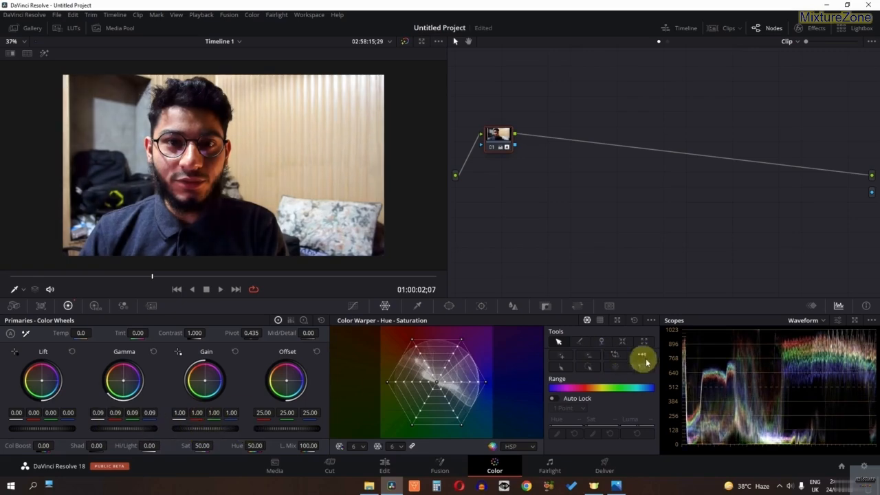
{"action": "scroll", "coordinate": [177, 165], "scroll_direction": "up", "scroll_amount": 2}
{"action": "middle_click", "coordinate": [178, 173]}
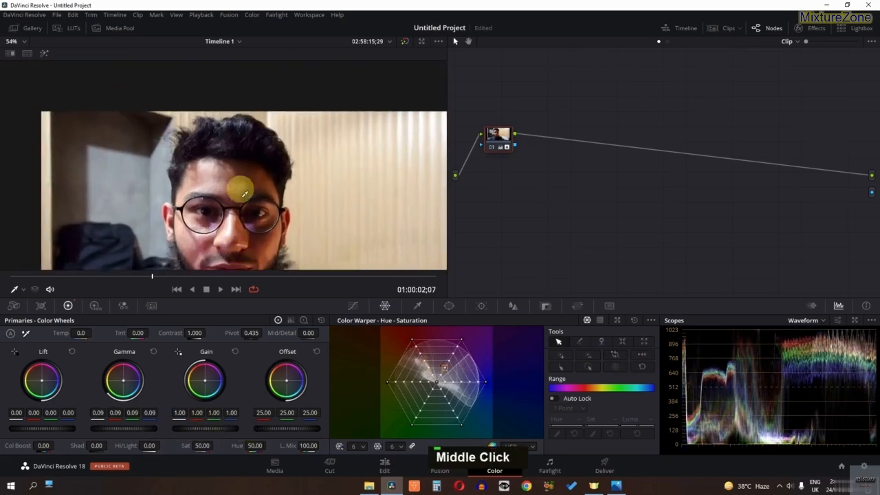
{"action": "scroll", "coordinate": [132, 216], "scroll_direction": "down", "scroll_amount": 3}
{"action": "scroll", "coordinate": [193, 261], "scroll_direction": "up", "scroll_amount": 1}
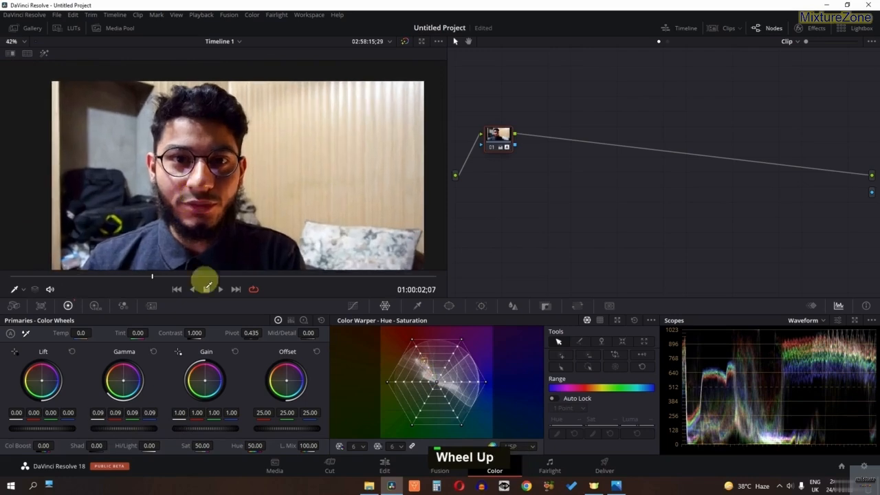
- Lower the master Gain to 0.77 and raise the Offset to 34.45
{"action": "left_click_drag", "start_coordinate": [213, 430], "coordinate": [84, 431]}
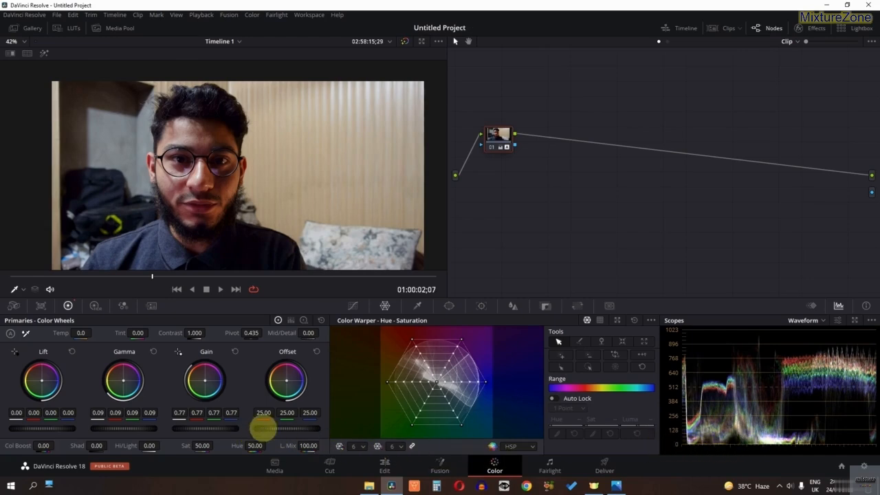
{"action": "left_click_drag", "start_coordinate": [268, 430], "coordinate": [446, 434]}
{"action": "scroll", "coordinate": [93, 193], "scroll_direction": "down", "scroll_amount": 2}
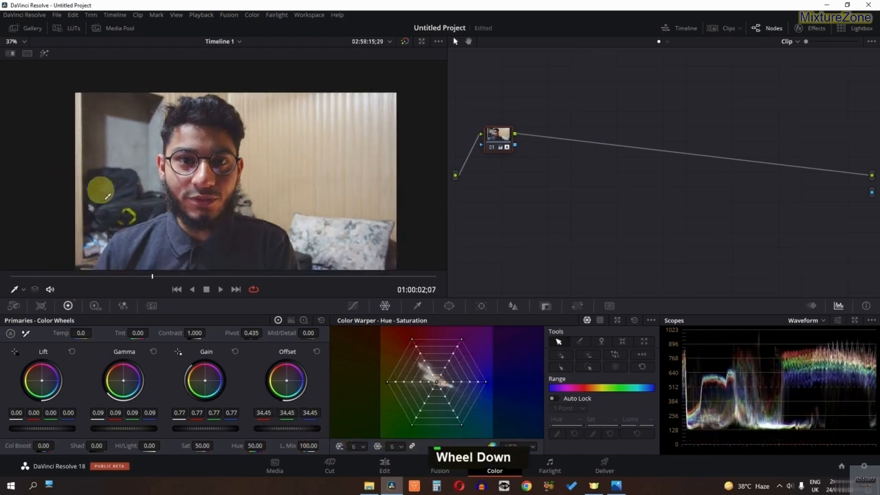
{"action": "middle_click", "coordinate": [137, 196]}
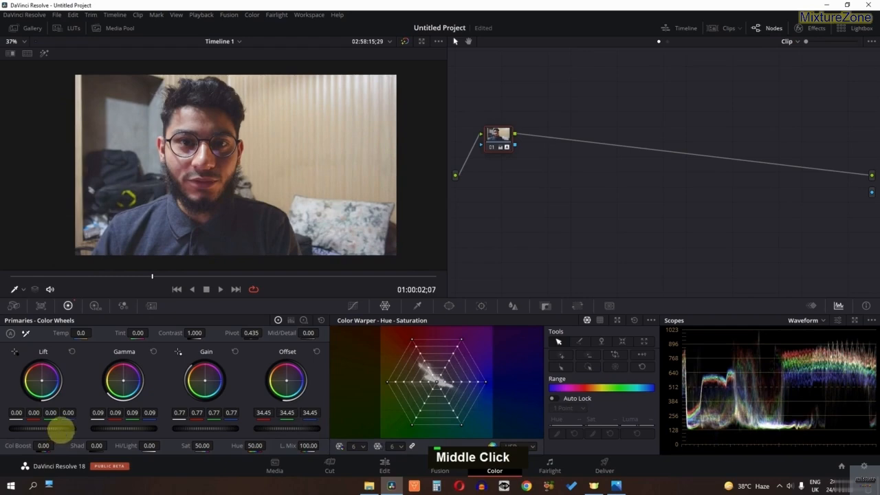
- Set the master Lift to -0.02, Gamma to 0.17 and Gain to 0.67
{"action": "left_click_drag", "start_coordinate": [61, 430], "coordinate": [29, 430]}
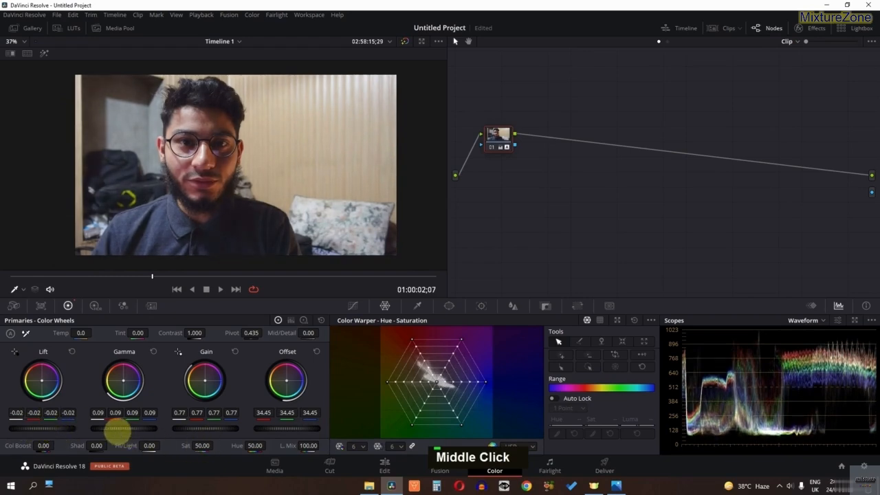
{"action": "left_click_drag", "start_coordinate": [117, 432], "coordinate": [158, 432]}
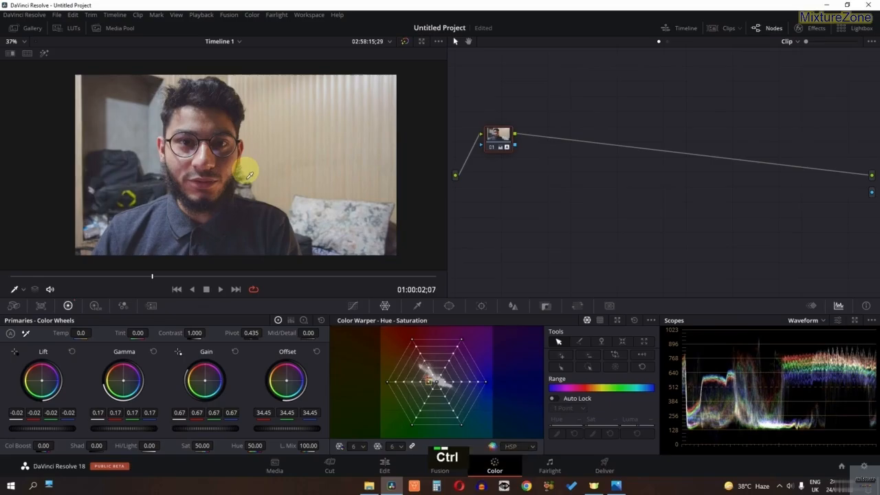
- Compare the portrait with node 01's grade disabled and enabled, in full screen and in the normal viewer
{"action": "key", "text": "ctrl+f"}
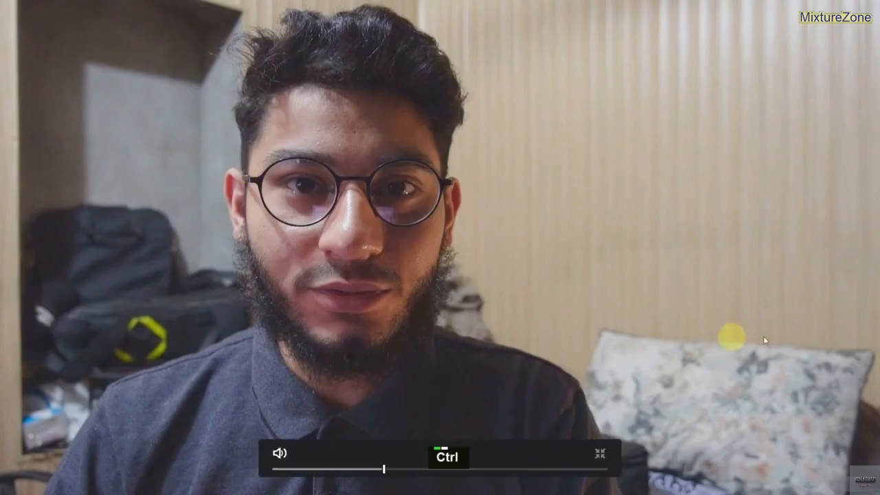
{"action": "key", "text": "ctrl+d"}
{"action": "key", "text": "ctrl+d"}
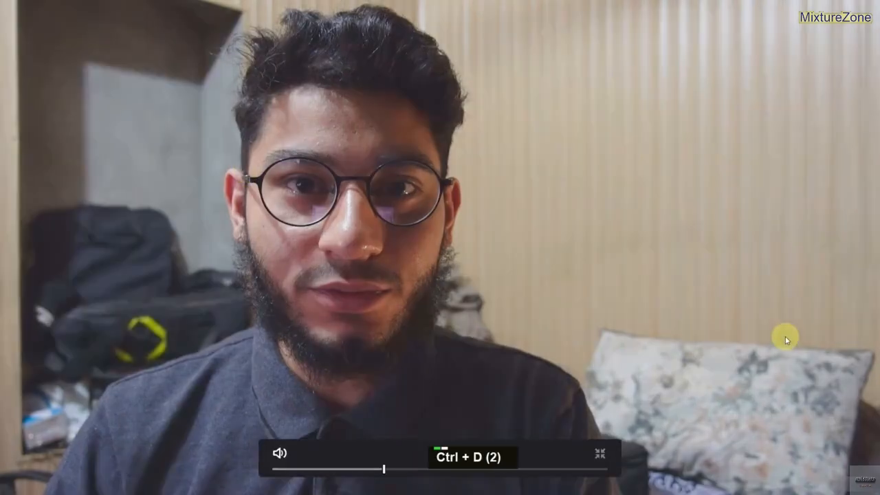
{"action": "key", "text": "ctrl+f"}
{"action": "key", "text": "ctrl+d"}
{"action": "key", "text": "ctrl+d"}
{"action": "key", "text": "ctrl+d"}
{"action": "key", "text": "ctrl+d"}
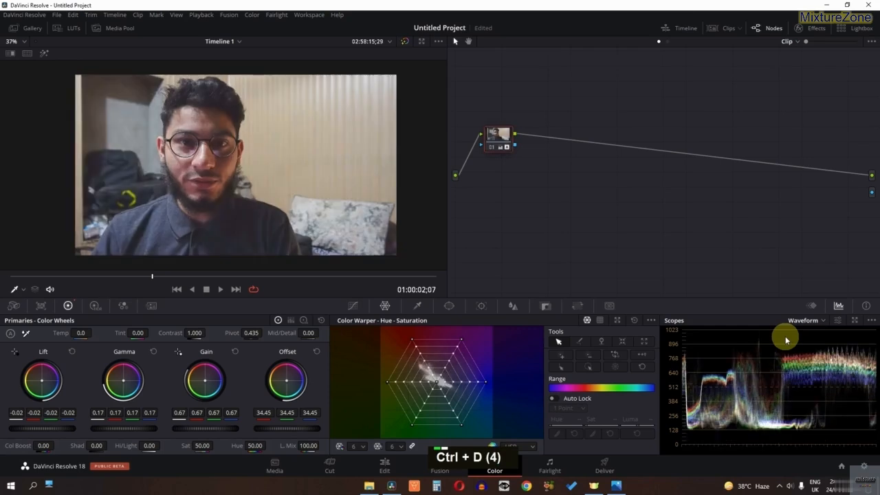
{"action": "key", "text": "ctrl+d"}
{"action": "key", "text": "ctrl+d"}
- Show the custom curves and add a serial node after node 01
{"action": "left_click", "coordinate": [352, 305]}
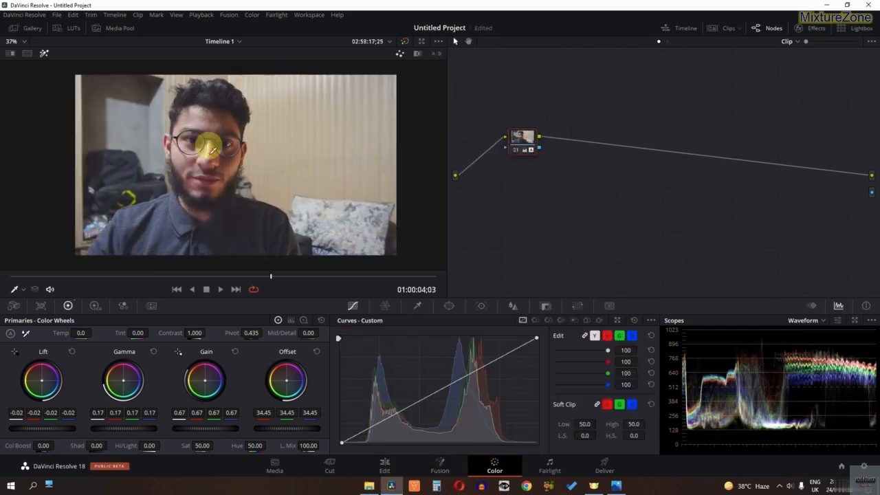
{"action": "right_click", "coordinate": [525, 147]}
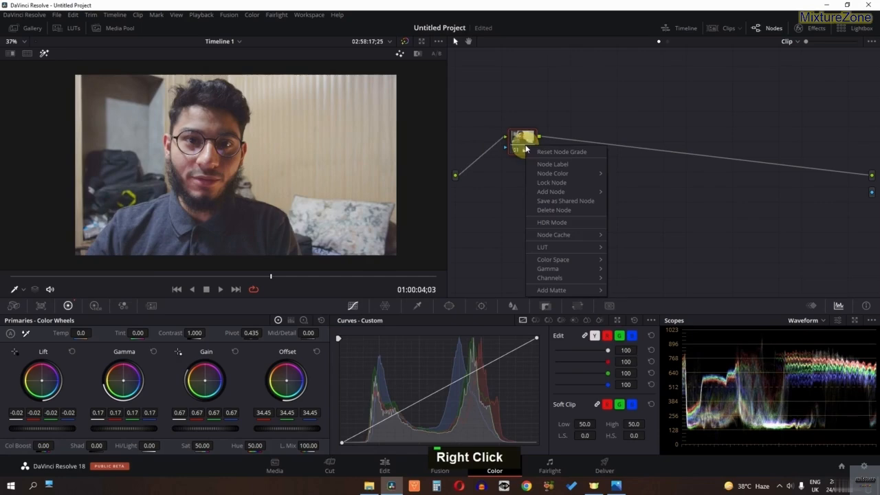
{"action": "left_click", "coordinate": [622, 194]}
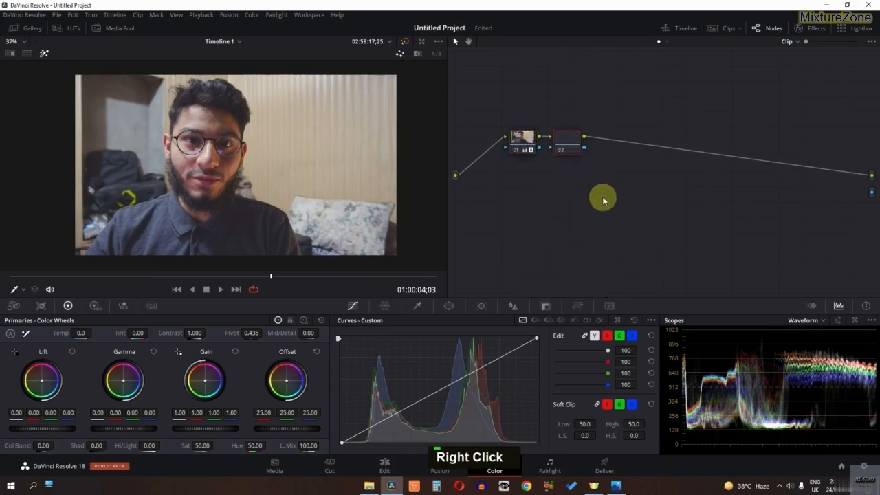
- Add a circular window to node 02, turn off the highlight view and centre the circle over the man's face
{"action": "left_click", "coordinate": [450, 304]}
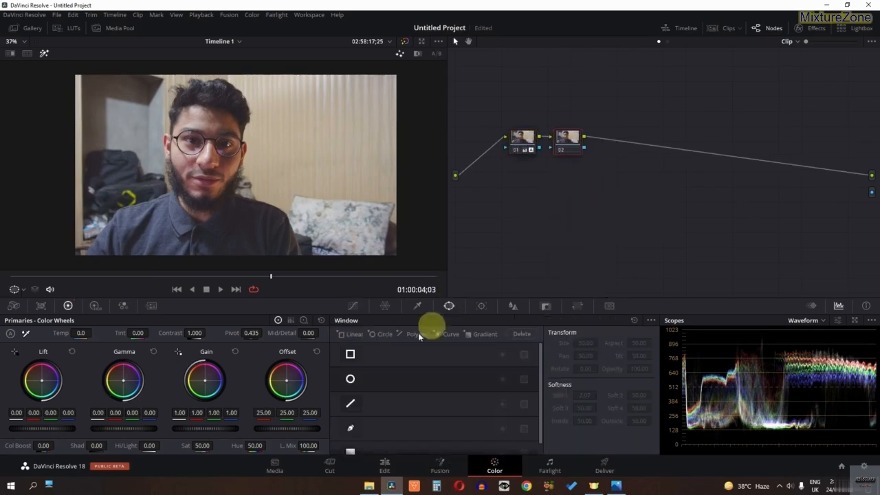
{"action": "left_click", "coordinate": [350, 380]}
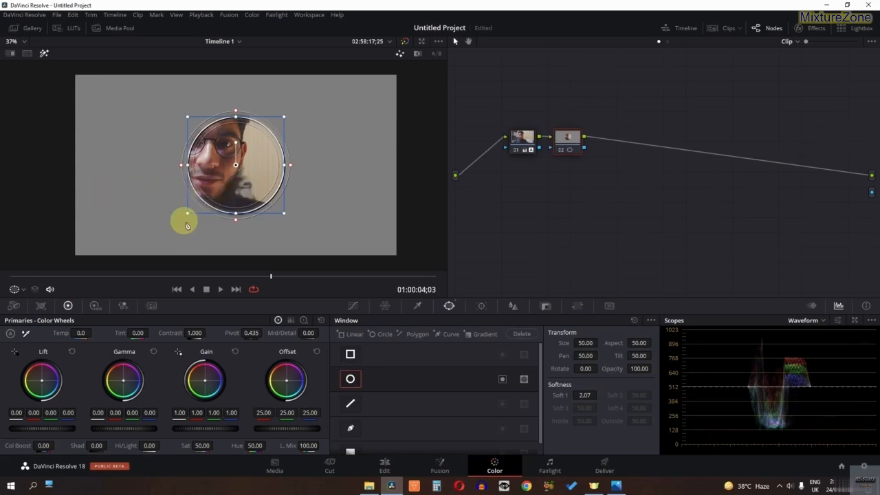
{"action": "key", "text": "shift+h"}
{"action": "left_click_drag", "start_coordinate": [257, 181], "coordinate": [234, 166]}
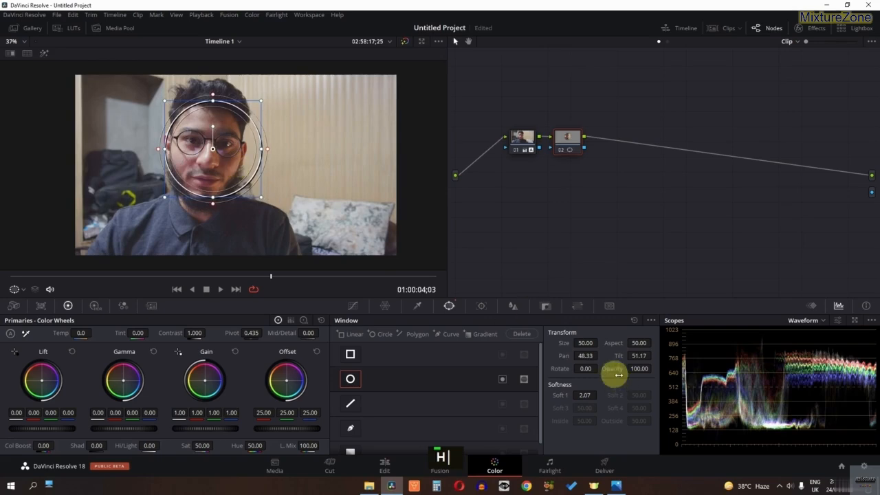
- Enlarge the circular window to size 60.42, set its softness to 6.23 and reposition it at pan 47.93, tilt 50.73
{"action": "left_click_drag", "start_coordinate": [580, 342], "coordinate": [818, 364]}
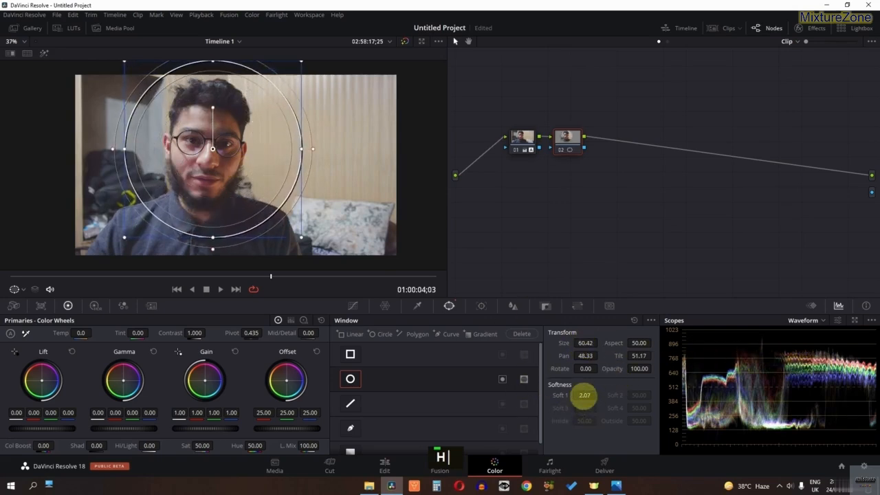
{"action": "left_click_drag", "start_coordinate": [584, 396], "coordinate": [679, 388]}
{"action": "mouse_move", "coordinate": [227, 192]}
{"action": "left_mouse_down"}
{"action": "mouse_move", "coordinate": [222, 180]}
{"action": "mouse_move", "coordinate": [228, 190]}
{"action": "left_mouse_up"}
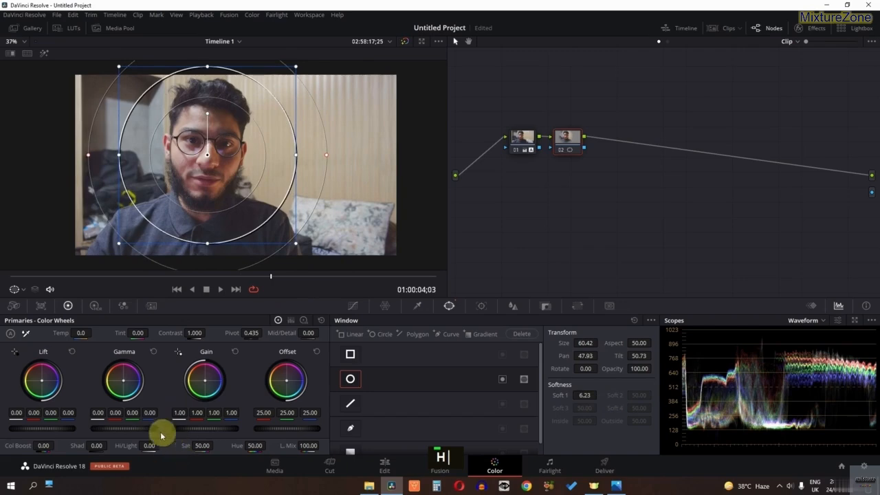
- Grade node 02 with master Lift -0.01, Gamma 0.06, Gain 0.96 and Contrast 1.100
{"action": "left_click_drag", "start_coordinate": [146, 430], "coordinate": [184, 432]}
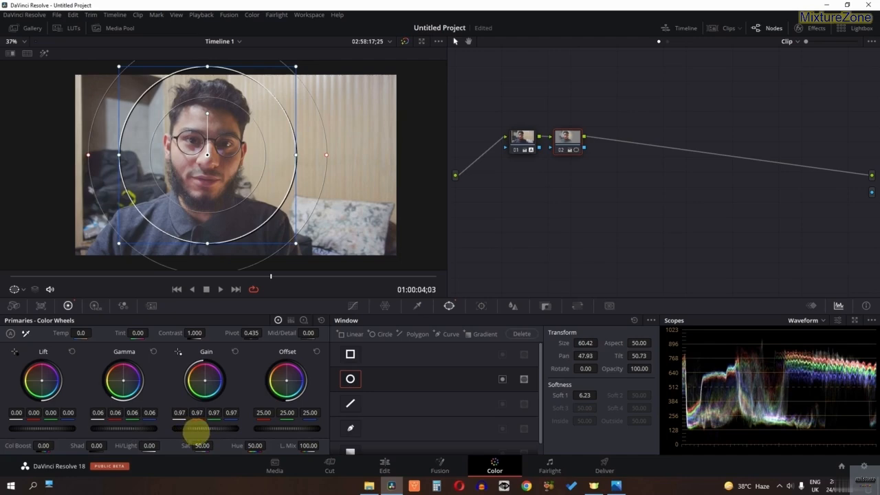
{"action": "mouse_move", "coordinate": [72, 431]}
{"action": "left_mouse_down"}
{"action": "mouse_move", "coordinate": [55, 426]}
{"action": "mouse_move", "coordinate": [67, 426]}
{"action": "left_mouse_up"}
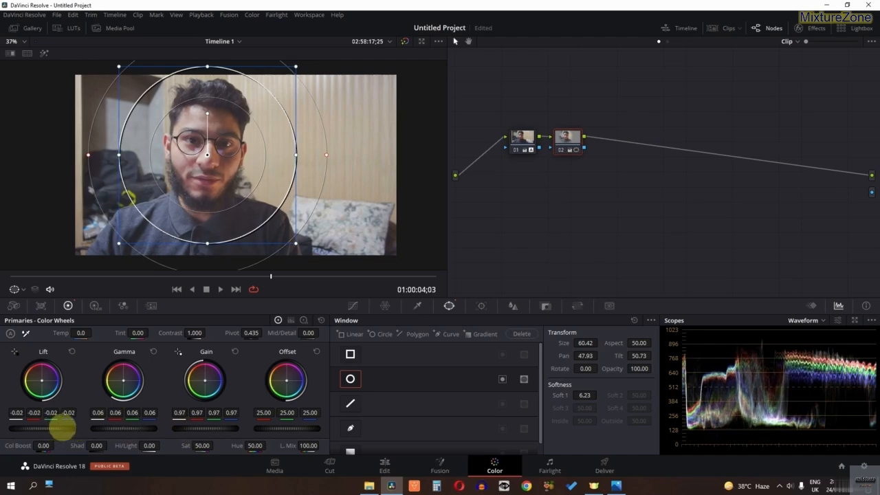
{"action": "mouse_move", "coordinate": [194, 336]}
{"action": "left_mouse_down"}
{"action": "mouse_move", "coordinate": [204, 334]}
{"action": "mouse_move", "coordinate": [189, 337]}
{"action": "left_mouse_up"}
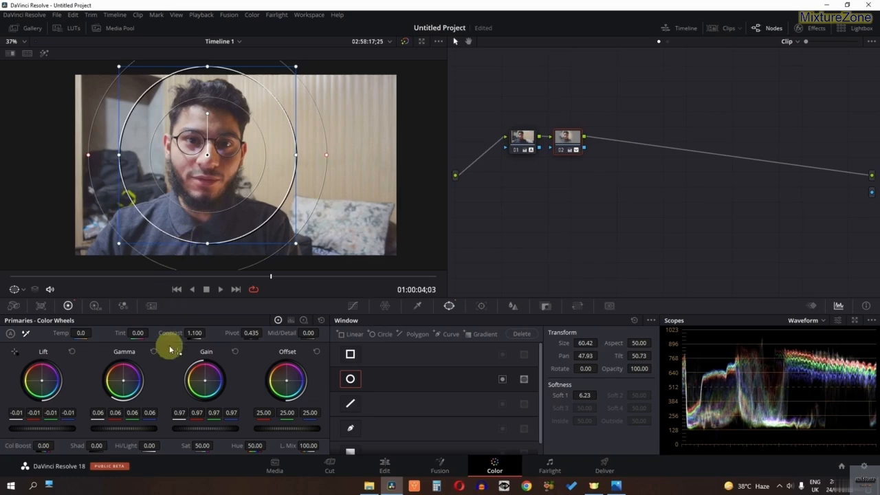
{"action": "left_click_drag", "start_coordinate": [194, 429], "coordinate": [186, 428]}
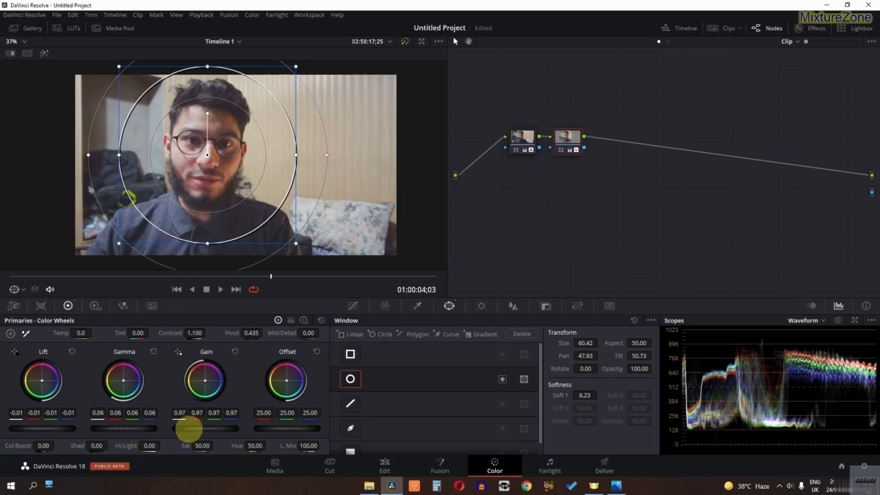
- Show the custom curves to hide the window outline and compare the portrait with node 02 disabled and enabled
{"action": "left_click", "coordinate": [534, 140]}
{"action": "double_click", "coordinate": [558, 144]}
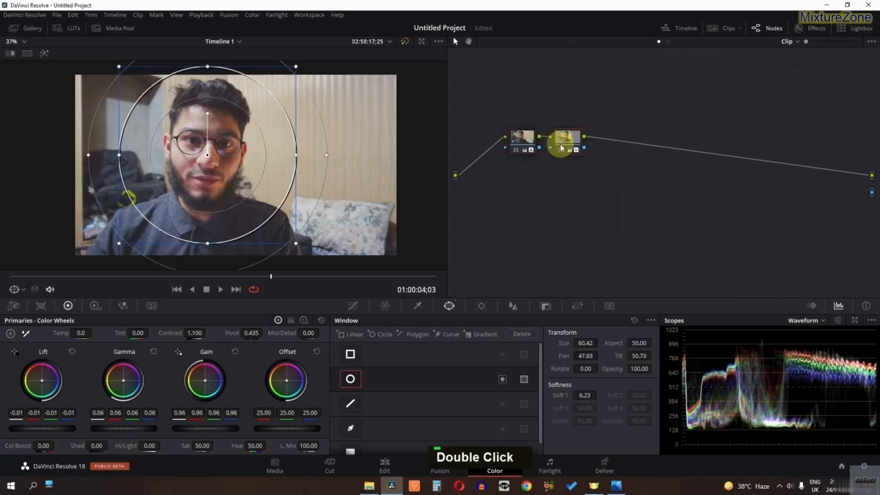
{"action": "left_click", "coordinate": [352, 305]}
{"action": "key", "text": "ctrl+d"}
{"action": "key", "text": "ctrl+d"}
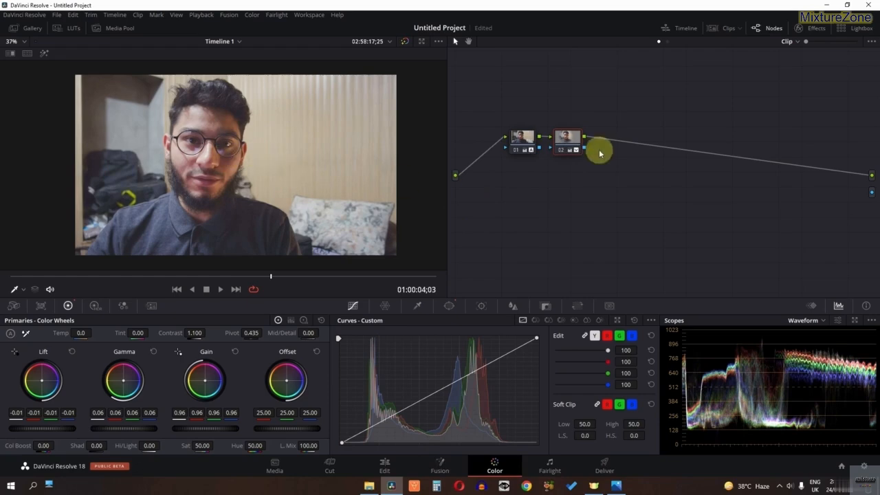
- Add an outside node to node 02 and compare the highlighted areas that both nodes affect
{"action": "right_click", "coordinate": [571, 147]}
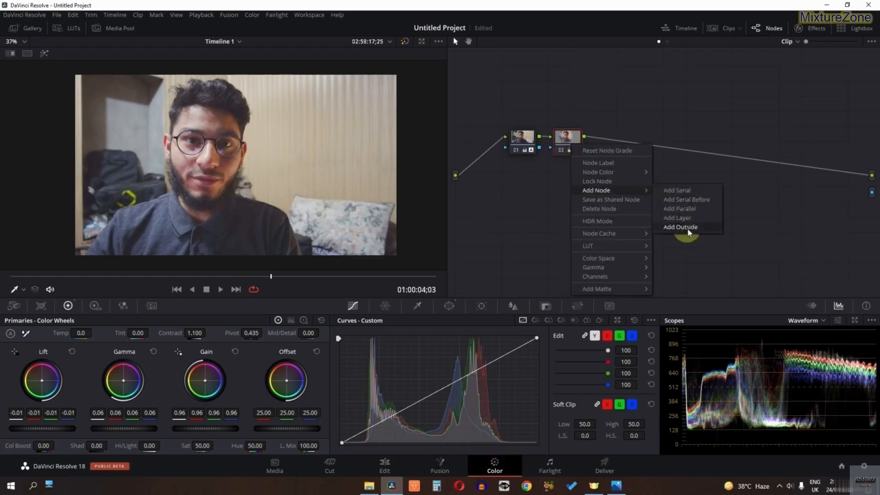
{"action": "left_click", "coordinate": [684, 227]}
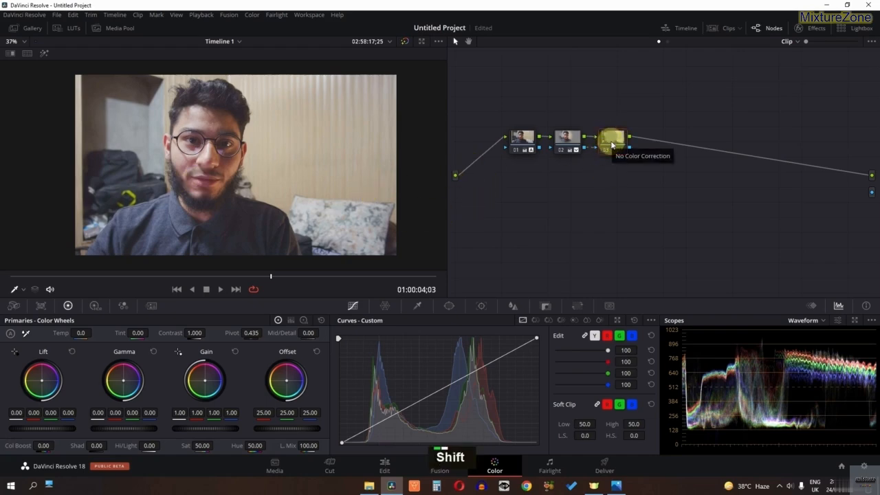
{"action": "key", "text": "shift+h"}
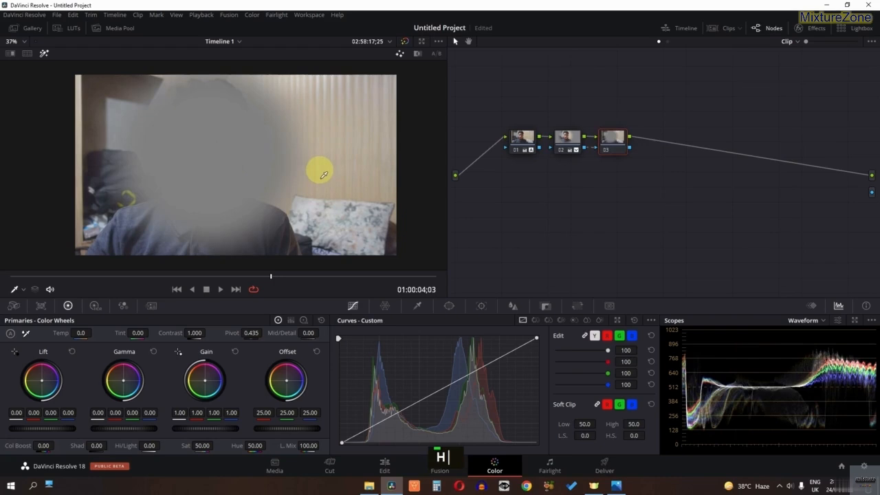
{"action": "left_click", "coordinate": [567, 140]}
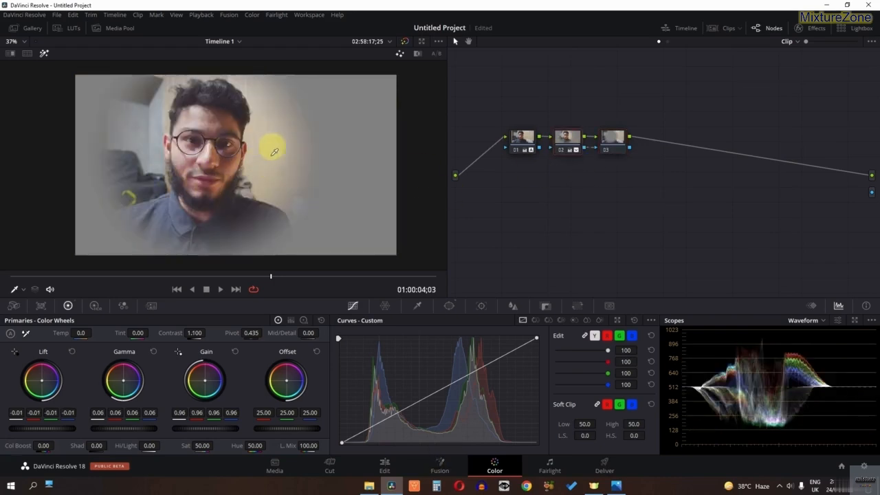
{"action": "left_click", "coordinate": [612, 144]}
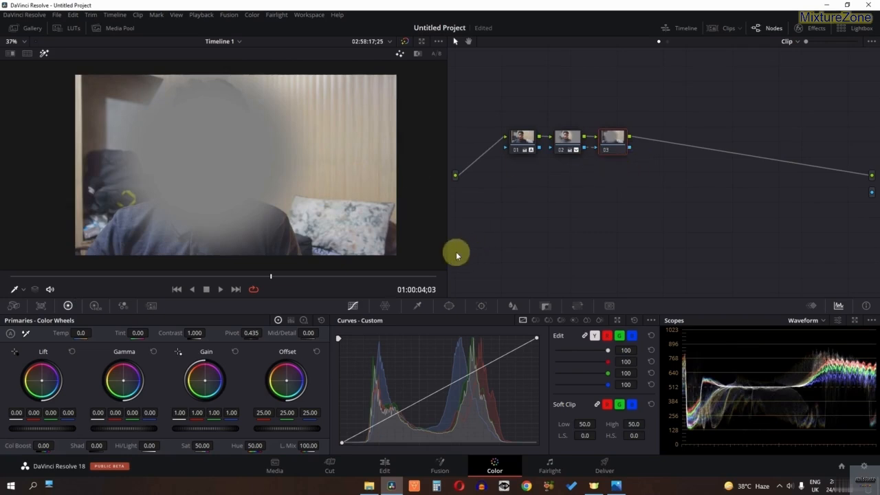
- Set node 02's circular window softness to 6.05 and its size to 64.28
{"action": "left_click", "coordinate": [557, 141]}
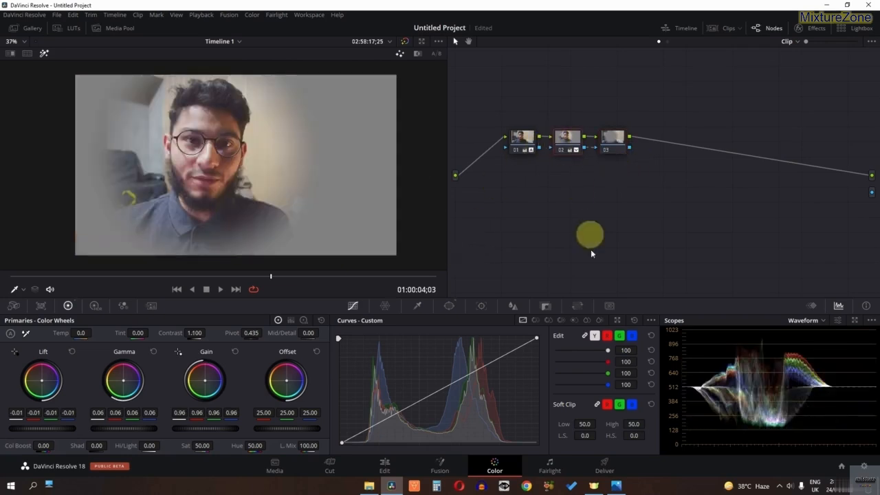
{"action": "left_click", "coordinate": [449, 305]}
{"action": "mouse_move", "coordinate": [585, 397]}
{"action": "left_mouse_down"}
{"action": "mouse_move", "coordinate": [639, 395]}
{"action": "mouse_move", "coordinate": [579, 394]}
{"action": "left_mouse_up"}
{"action": "left_click_drag", "start_coordinate": [585, 343], "coordinate": [672, 349]}
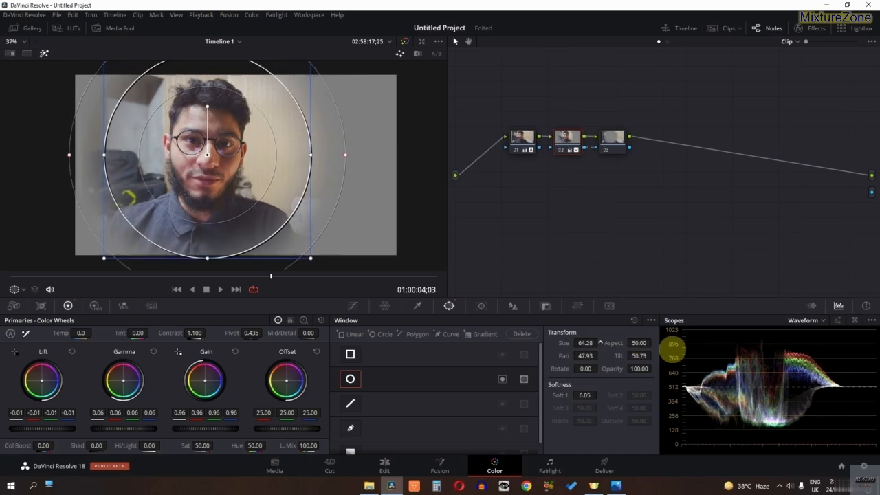
- Lower the master Gain of outside node 03 to 0.79 and apply the Gaussian Blur effect to that node
{"action": "left_click", "coordinate": [615, 142]}
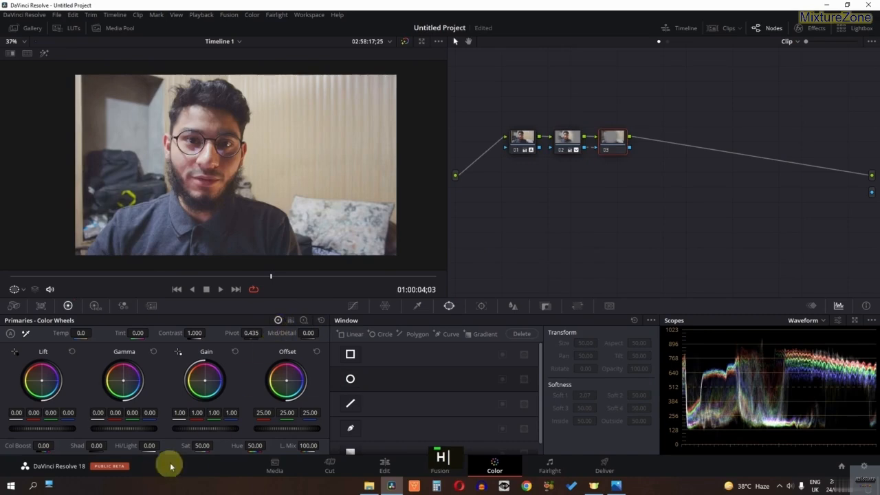
{"action": "left_click_drag", "start_coordinate": [215, 429], "coordinate": [121, 420]}
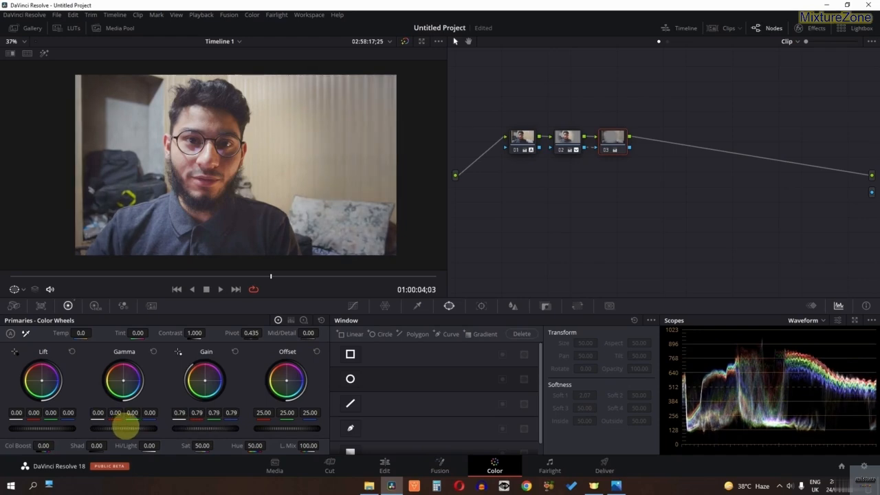
{"action": "left_click", "coordinate": [806, 29]}
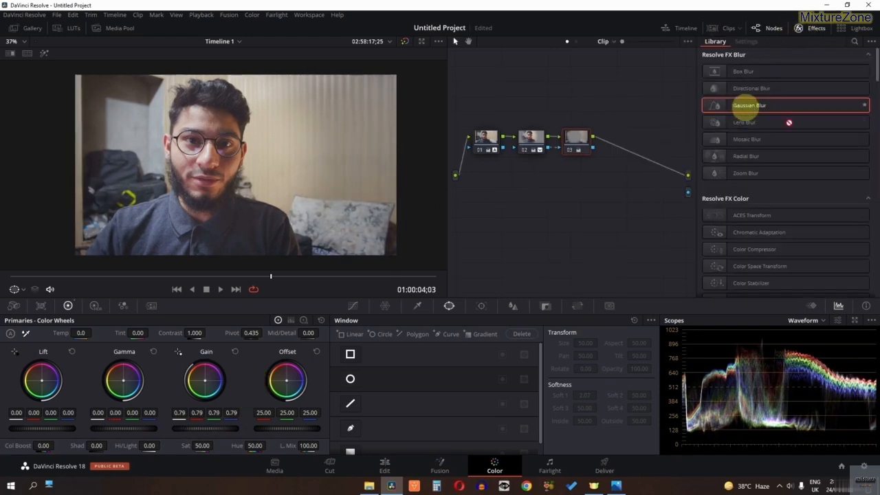
{"action": "left_click_drag", "start_coordinate": [748, 105], "coordinate": [574, 147]}
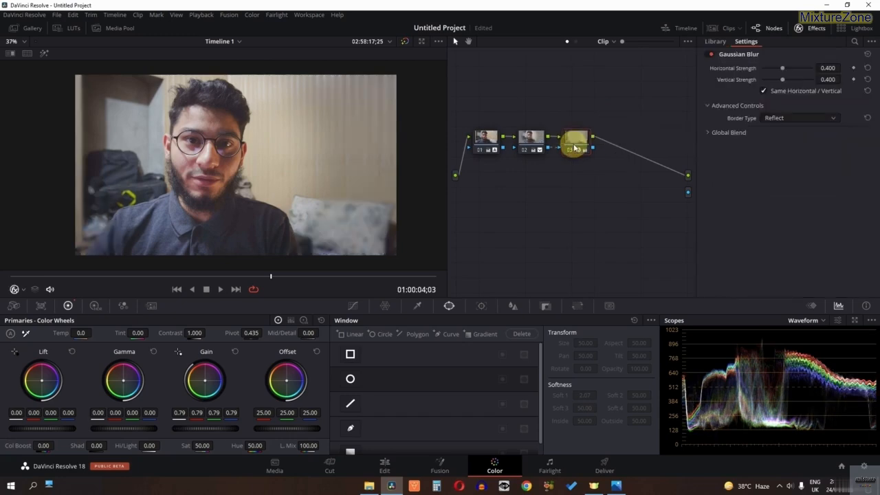
{"action": "left_click", "coordinate": [812, 30]}
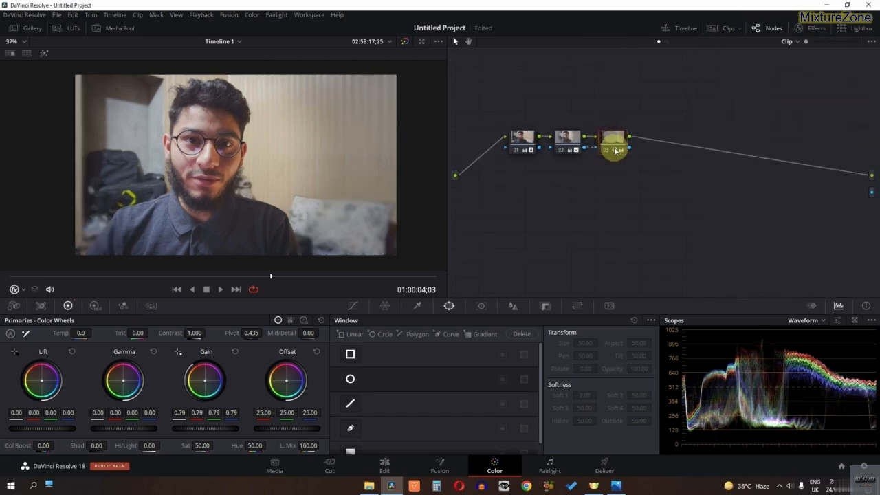
- Compare the portrait with node 03 disabled and enabled, in full screen and in the normal viewer
{"action": "key", "text": "ctrl+f"}
{"action": "key", "text": "ctrl+d"}
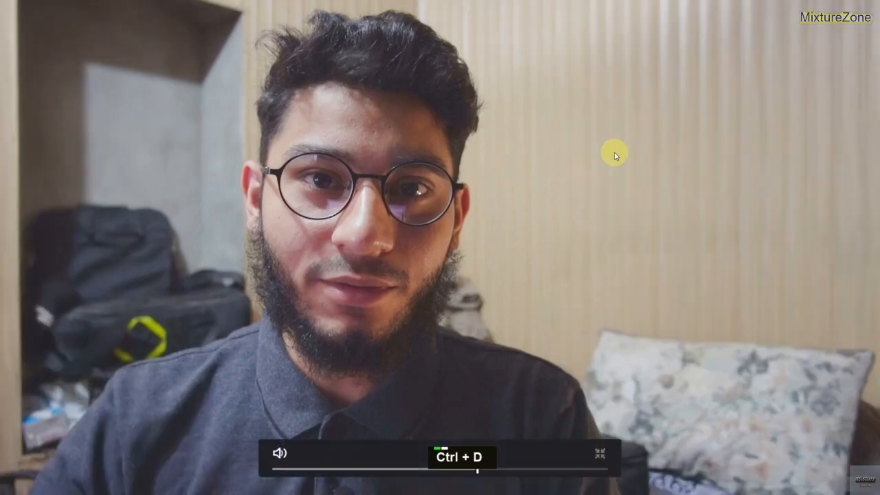
{"action": "key", "text": "ctrl+d"}
{"action": "key", "text": "ctrl+f"}
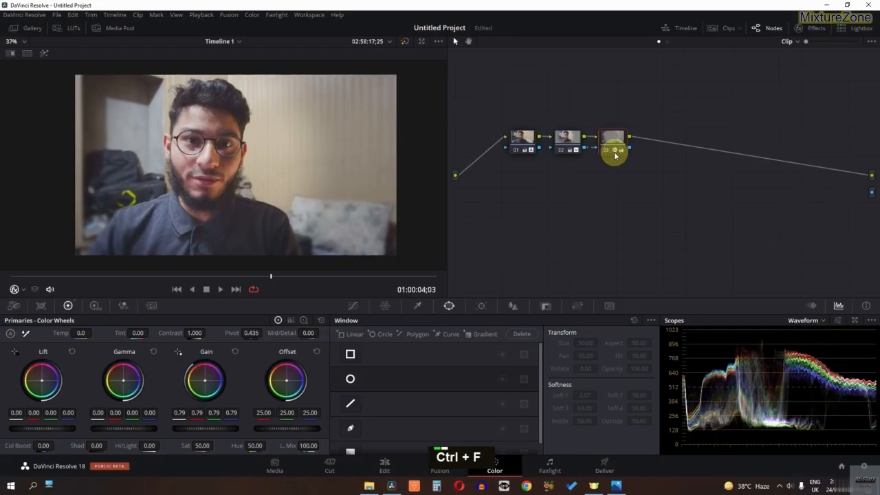
{"action": "key", "text": "ctrl+d"}
{"action": "key", "text": "ctrl+d"}
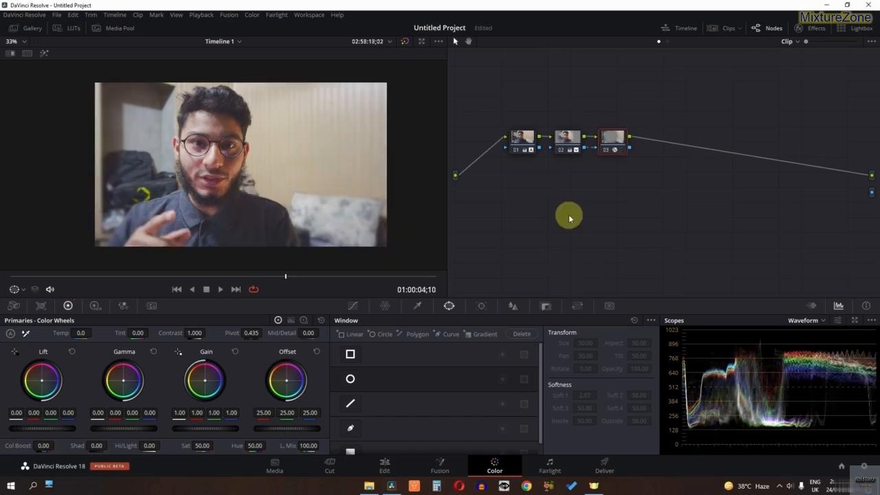
- Add a serial node after node 03
{"action": "right_click", "coordinate": [615, 144]}
{"action": "mouse_move", "coordinate": [668, 187]}
{"action": "left_click", "coordinate": [720, 190]}
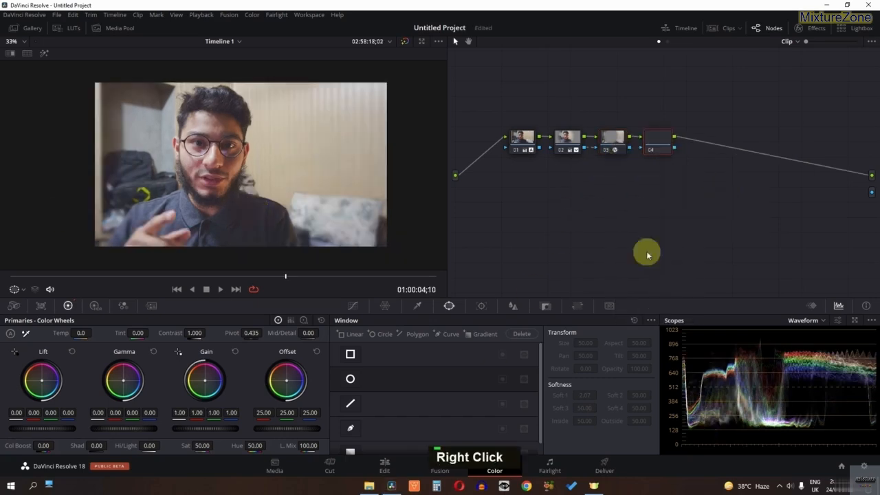
- Warp node 04's neutral colours to Hue 0.49, Sat 0.20 in the Color Warper and shift its Offset to 23.33, 25.04, 21.46
{"action": "left_click", "coordinate": [386, 308]}
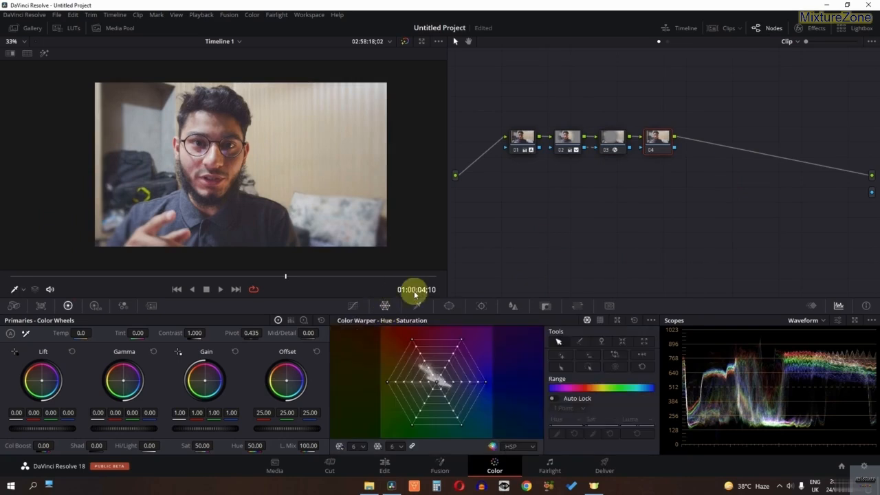
{"action": "left_click_drag", "start_coordinate": [438, 387], "coordinate": [442, 392]}
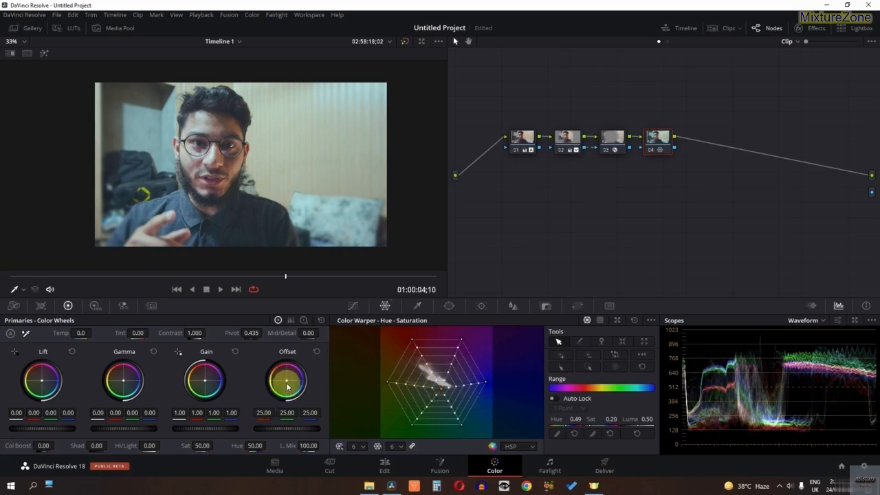
{"action": "mouse_move", "coordinate": [286, 379]}
{"action": "left_mouse_down"}
{"action": "mouse_move", "coordinate": [278, 371]}
{"action": "mouse_move", "coordinate": [285, 380]}
{"action": "left_mouse_up"}
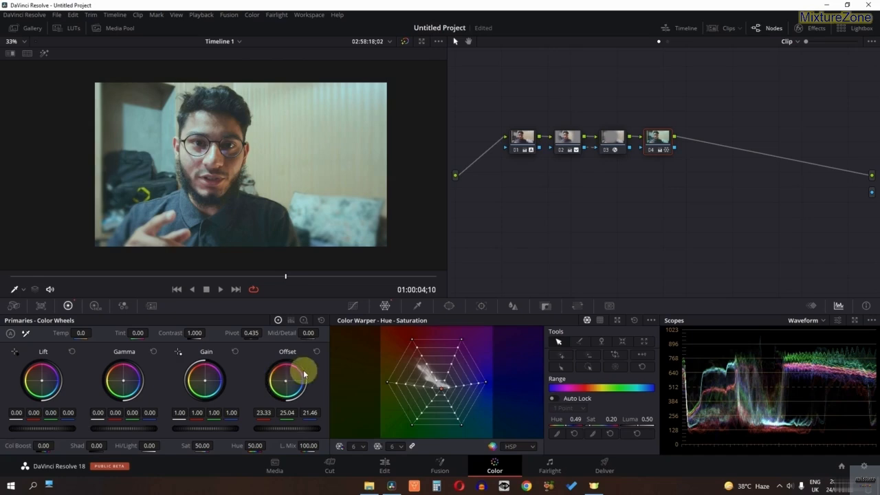
- Compare the portrait repeatedly with node 04's colour shift disabled and enabled
{"action": "key", "text": "ctrl+d"}
{"action": "key", "text": "ctrl+d"}
{"action": "key", "text": "ctrl+d"}
{"action": "key", "text": "ctrl+d"}
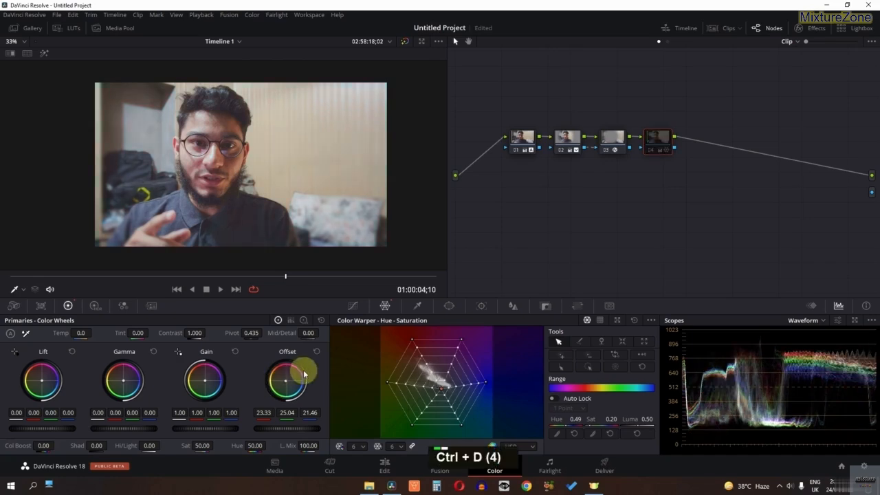
{"action": "key", "text": "ctrl+d"}
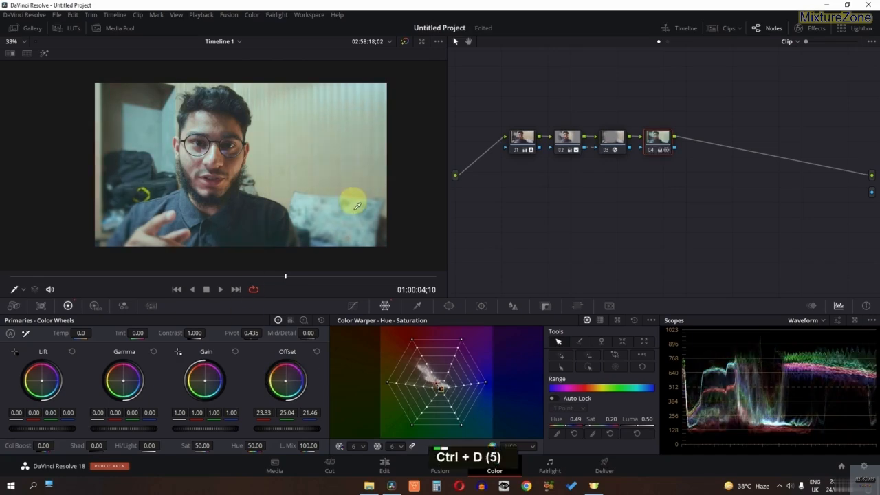
{"action": "key", "text": "ctrl+d"}
{"action": "key", "text": "ctrl+d"}
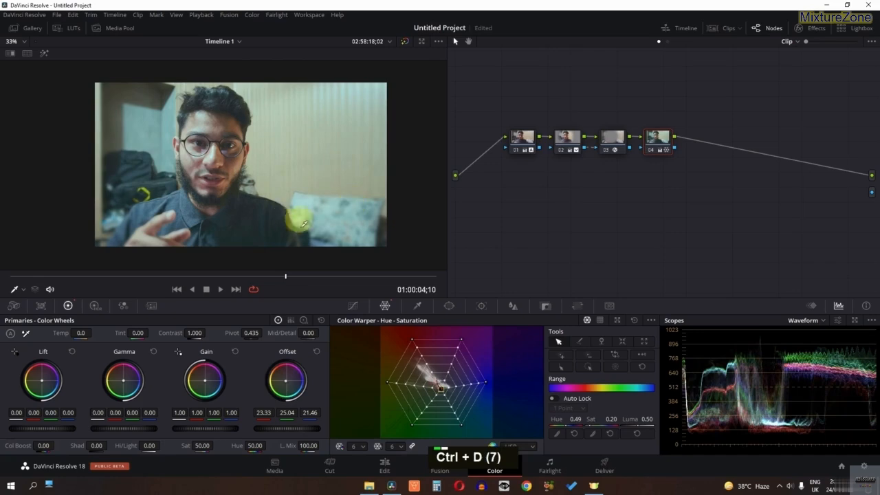
{"action": "key", "text": "ctrl+d"}
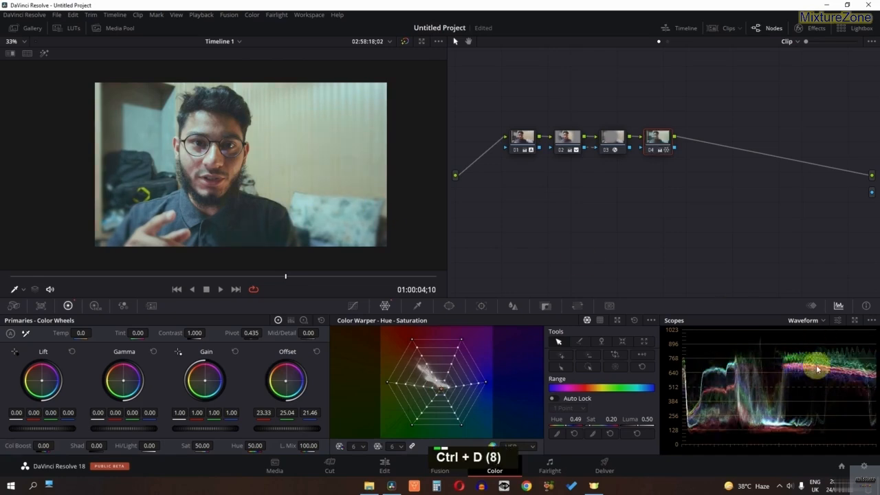
{"action": "key", "text": "ctrl+d"}
{"action": "key", "text": "ctrl+d"}
{"action": "key", "text": "ctrl+d"}
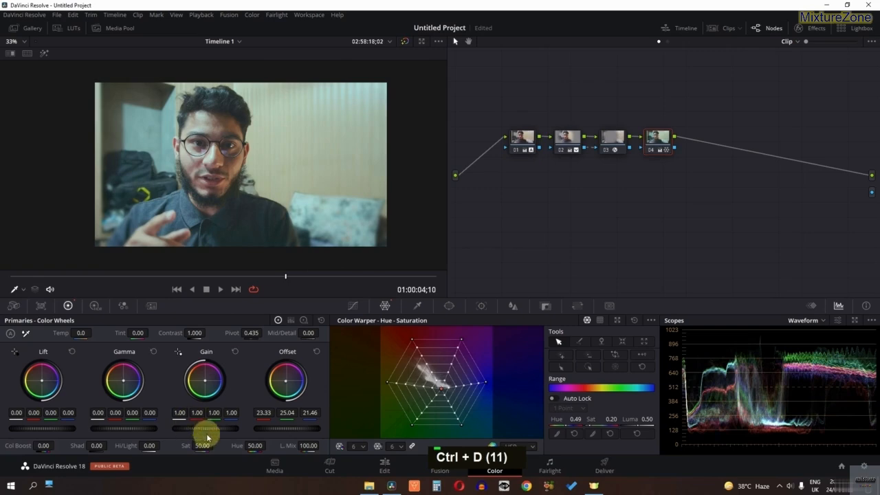
- Balance node 04's primaries to Lift -0.02, Gamma 0.11, Gain 0.86 and Offset 16.08, 17.79, 14.21
{"action": "left_click_drag", "start_coordinate": [122, 427], "coordinate": [231, 424]}
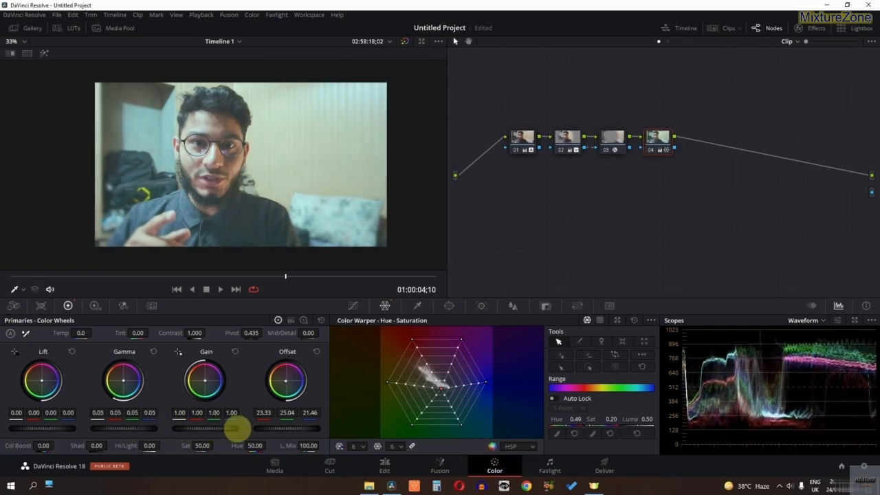
{"action": "left_click_drag", "start_coordinate": [287, 428], "coordinate": [122, 429]}
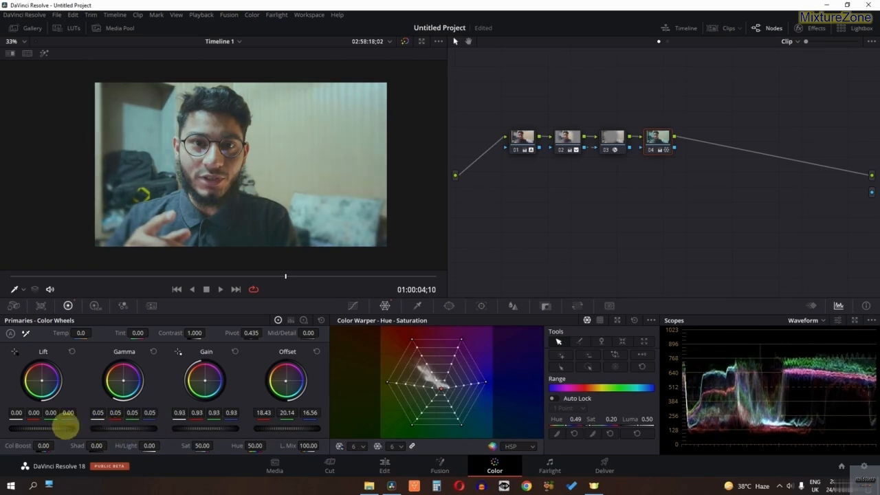
{"action": "left_click_drag", "start_coordinate": [65, 428], "coordinate": [47, 427]}
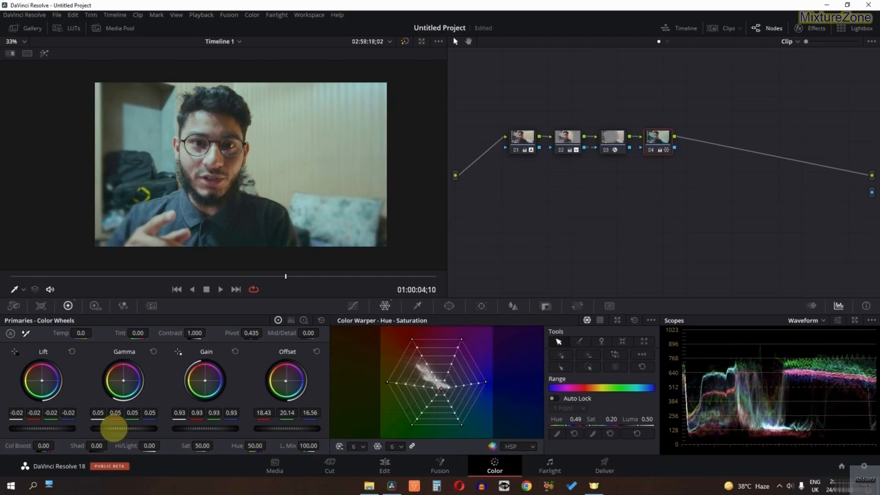
{"action": "left_click_drag", "start_coordinate": [116, 427], "coordinate": [153, 431]}
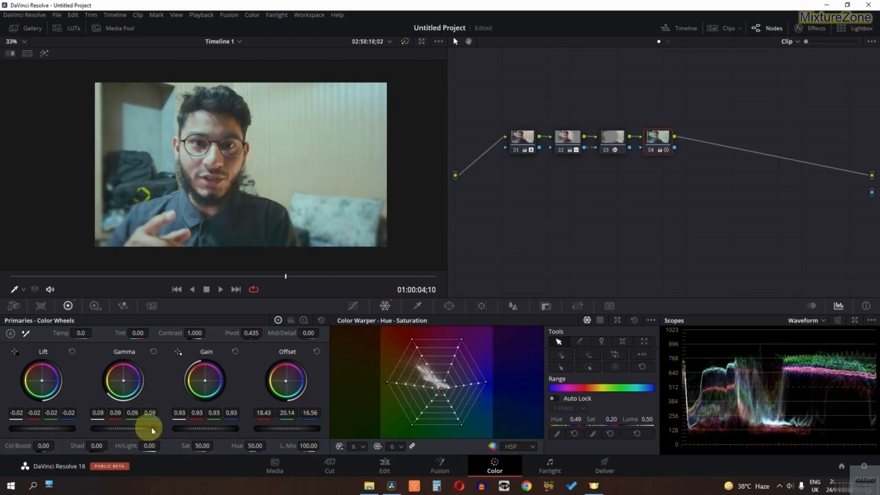
{"action": "left_click_drag", "start_coordinate": [212, 426], "coordinate": [183, 428]}
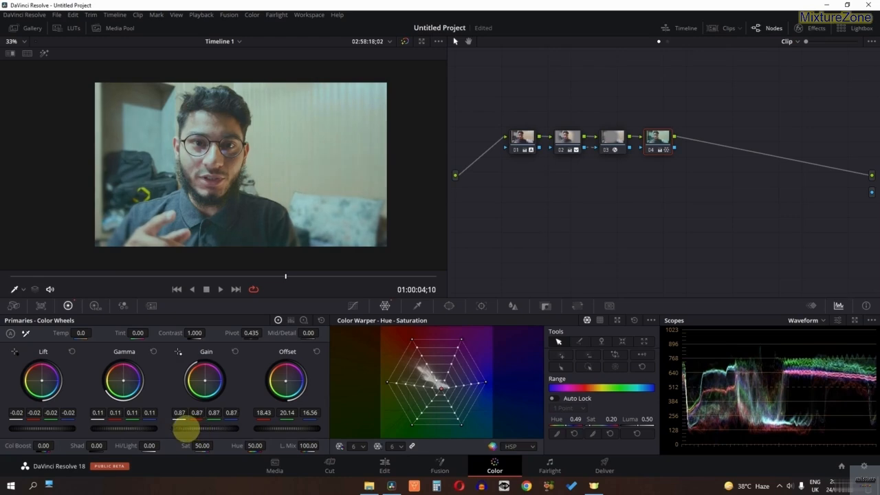
{"action": "left_click_drag", "start_coordinate": [293, 431], "coordinate": [252, 428]}
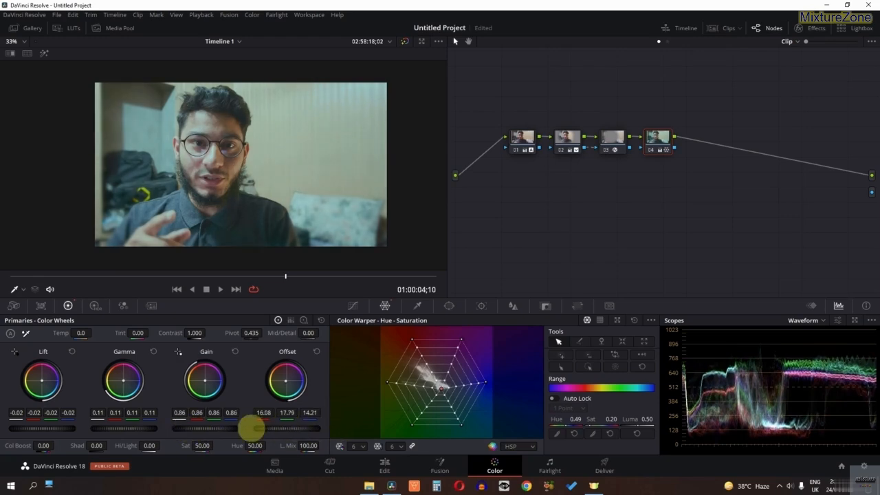
- Compare the portrait in full screen with node 04 disabled and enabled
{"action": "key", "text": "ctrl+f"}
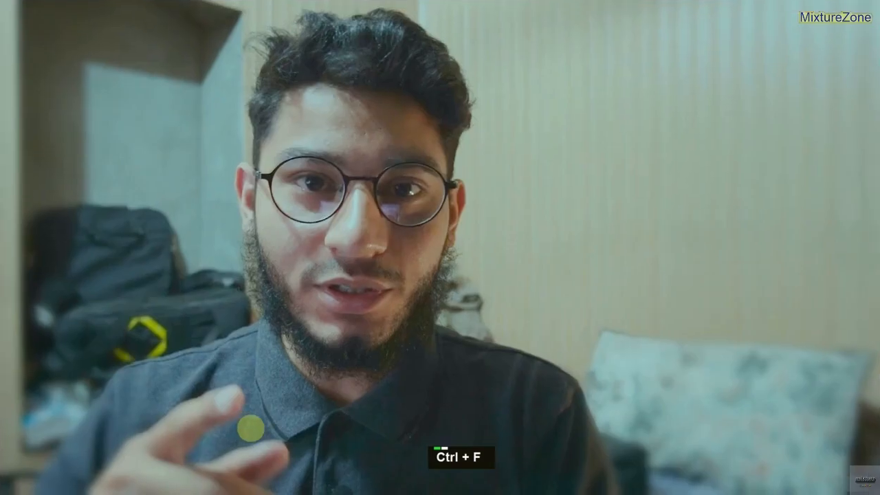
{"action": "key", "text": "ctrl+d"}
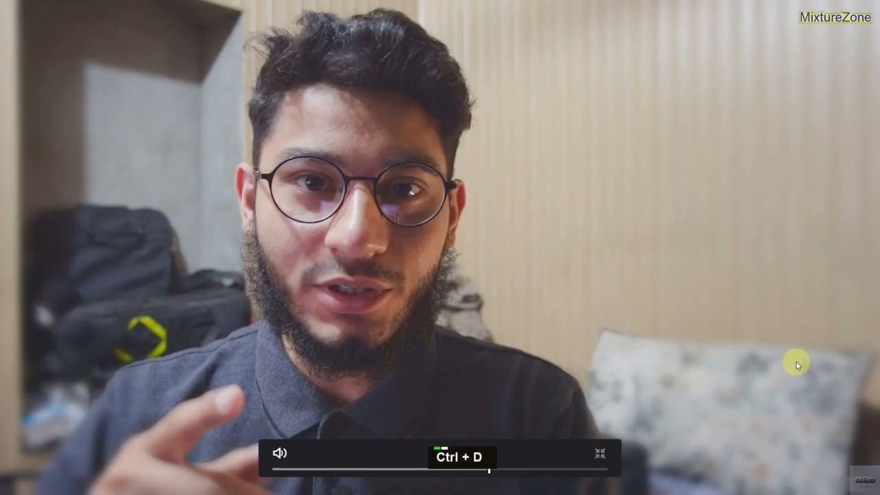
{"action": "key", "text": "ctrl+d"}
{"action": "key", "text": "Escape"}
{"action": "key", "text": "ctrl+d"}
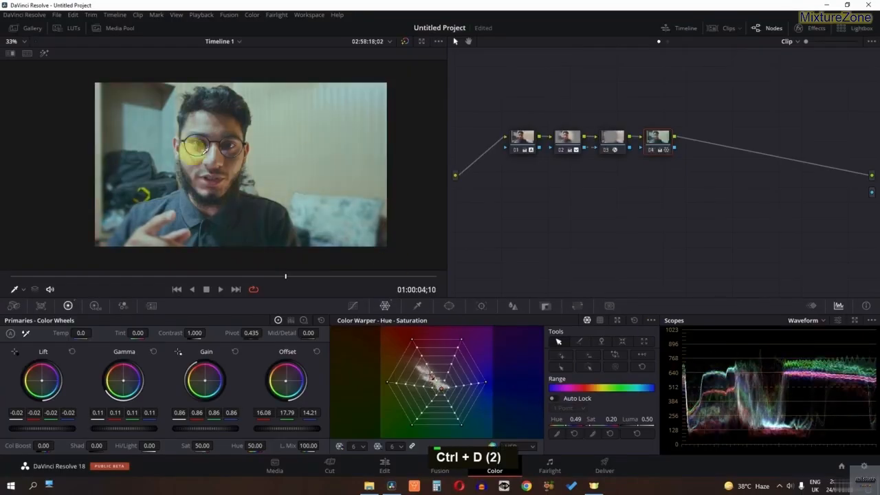
- Play the clip briefly from its start and compare the paused frame with node 04 off and on
{"action": "left_click_drag", "start_coordinate": [300, 277], "coordinate": [7, 275]}
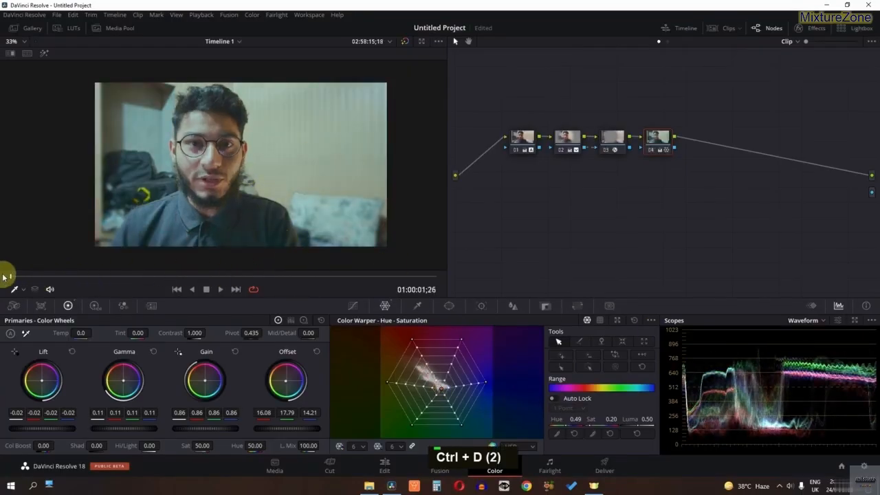
{"action": "key", "text": "space"}
{"action": "key", "text": "space"}
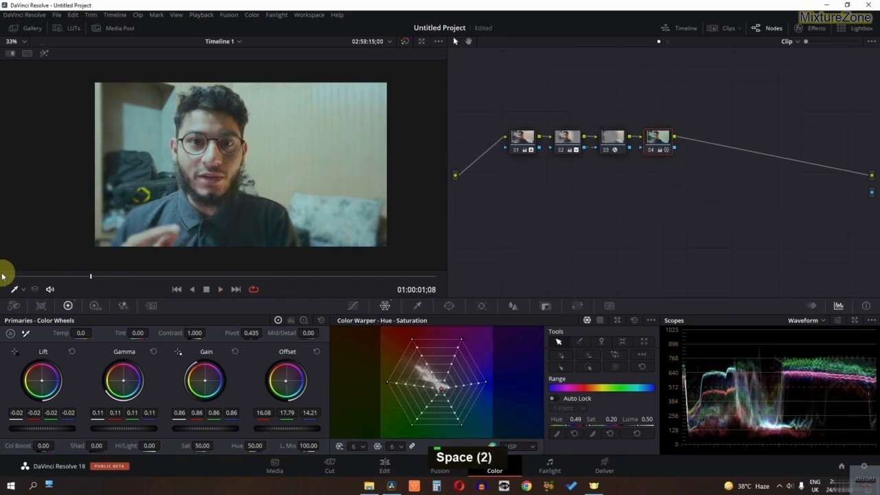
{"action": "key", "text": "ctrl+d"}
{"action": "key", "text": "ctrl+d"}
{"action": "key", "text": "ctrl+d"}
{"action": "key", "text": "ctrl+d"}
{"action": "key", "text": "ctrl+d"}
{"action": "key", "text": "ctrl+d"}
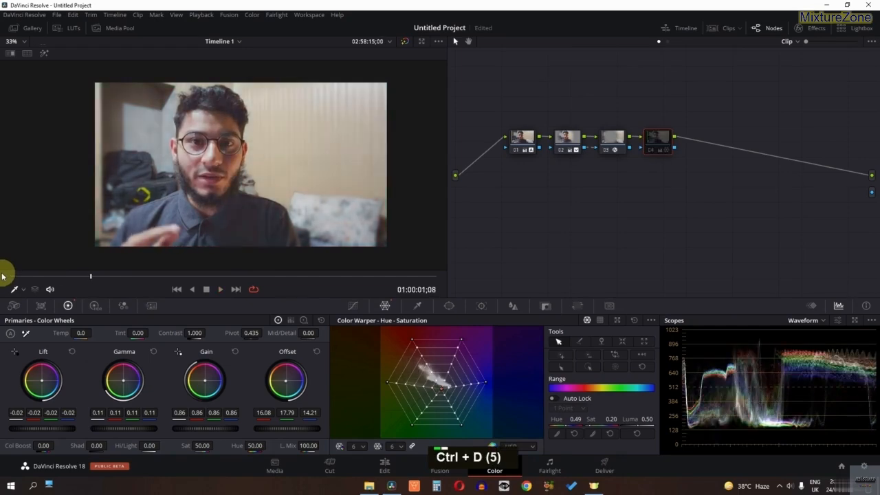
{"action": "key", "text": "ctrl+d"}
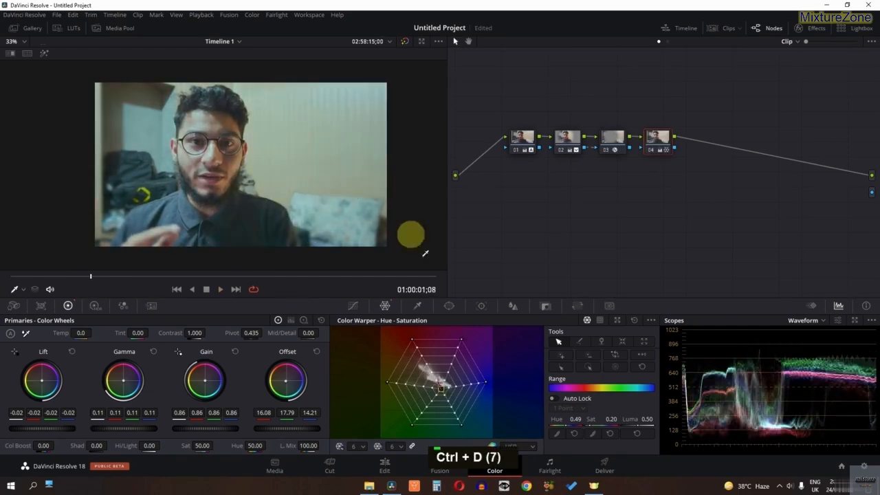
- Examine node 04's effect on the face by toggling it at a closer zoom and in full screen
{"action": "scroll", "coordinate": [207, 165], "scroll_direction": "up", "scroll_amount": 2}
{"action": "scroll", "coordinate": [205, 167], "scroll_direction": "down", "scroll_amount": 1}
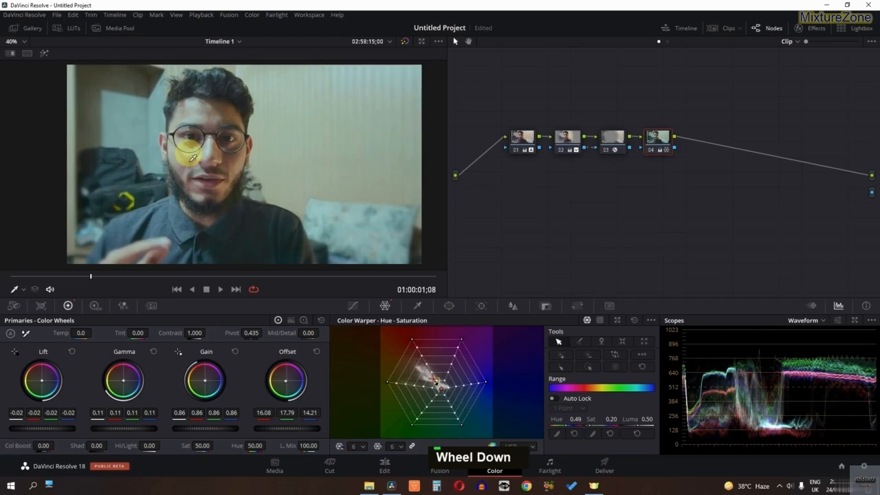
{"action": "key", "text": "ctrl+d"}
{"action": "key", "text": "ctrl+d"}
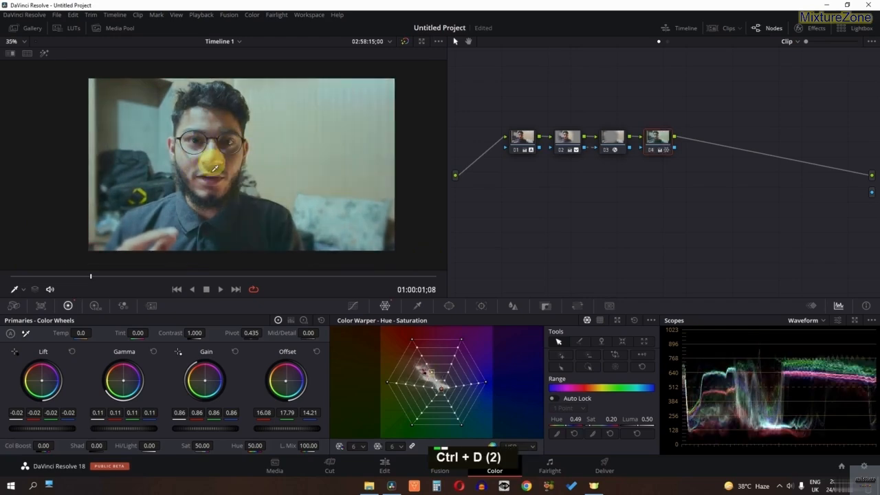
{"action": "key", "text": "ctrl+d"}
{"action": "key", "text": "ctrl+f"}
{"action": "key", "text": "ctrl+d"}
{"action": "key", "text": "ctrl+d"}
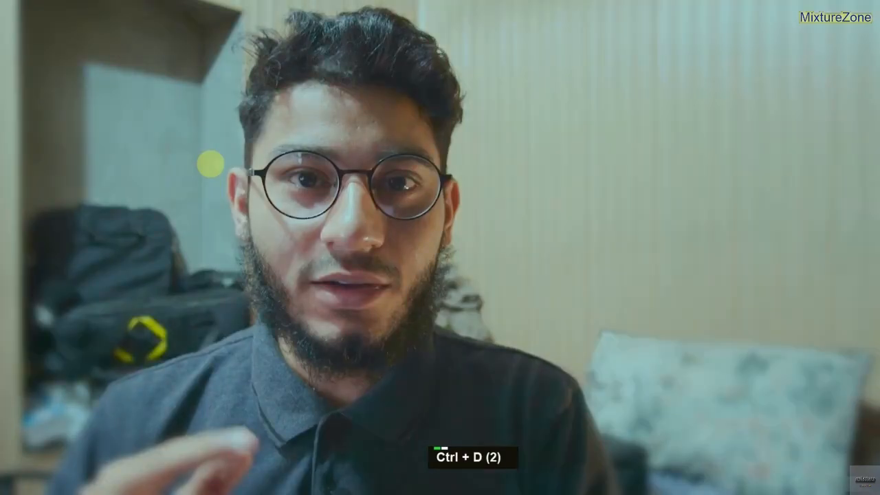
{"action": "key", "text": "ctrl+space"}
{"action": "key", "text": "ctrl+d"}
{"action": "key", "text": "ctrl+f"}
{"action": "key", "text": "ctrl+d"}
{"action": "key", "text": "ctrl+d"}
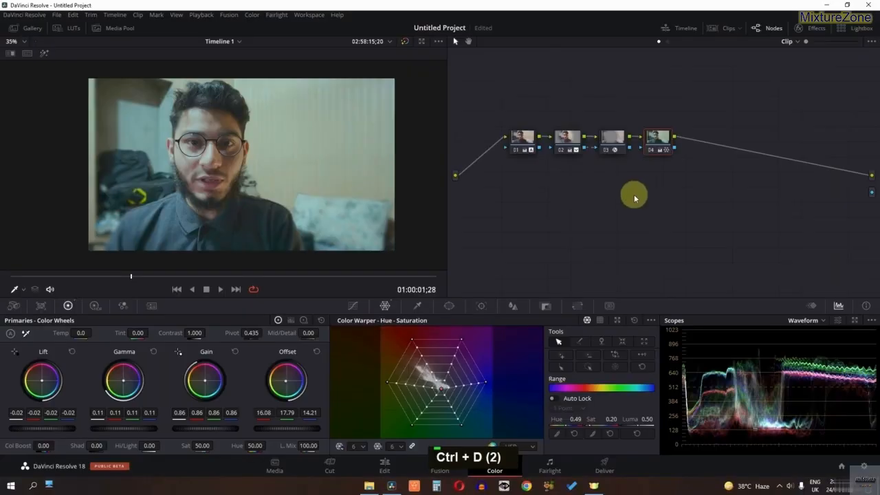
- Select all four nodes and toggle them together to compare the ungraded and graded portrait
{"action": "left_click_drag", "start_coordinate": [775, 227], "coordinate": [492, 114]}
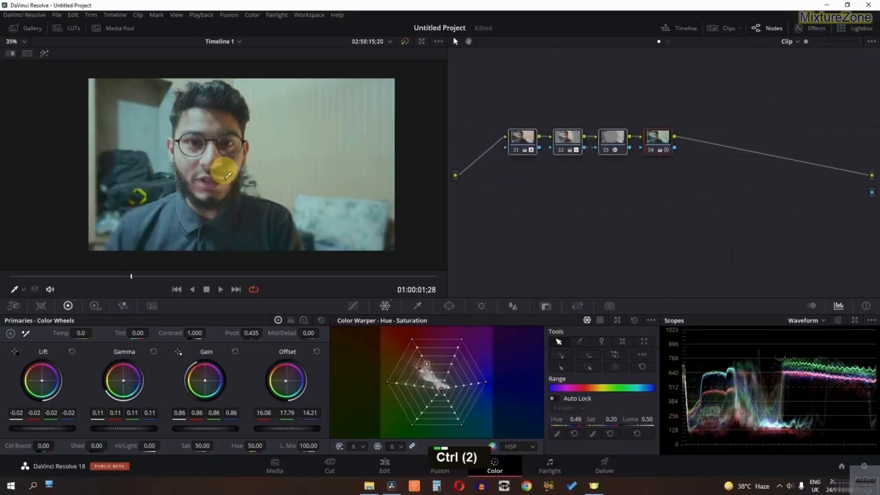
{"action": "key", "text": "ctrl+d"}
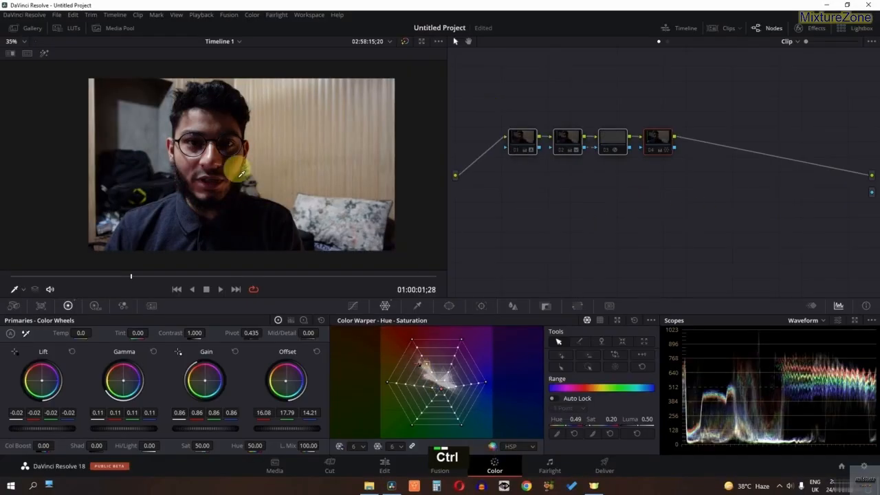
{"action": "key", "text": "ctrl+d"}
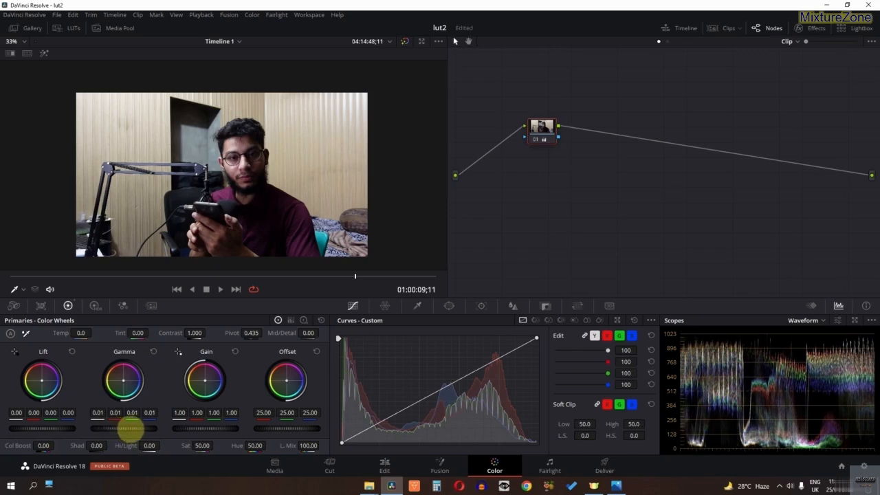
- Brighten node 01 of the desk clip with Gamma 0.09 and Offset 35.05, and lower its Gain to 0.80
{"action": "left_click_drag", "start_coordinate": [158, 427], "coordinate": [276, 427]}
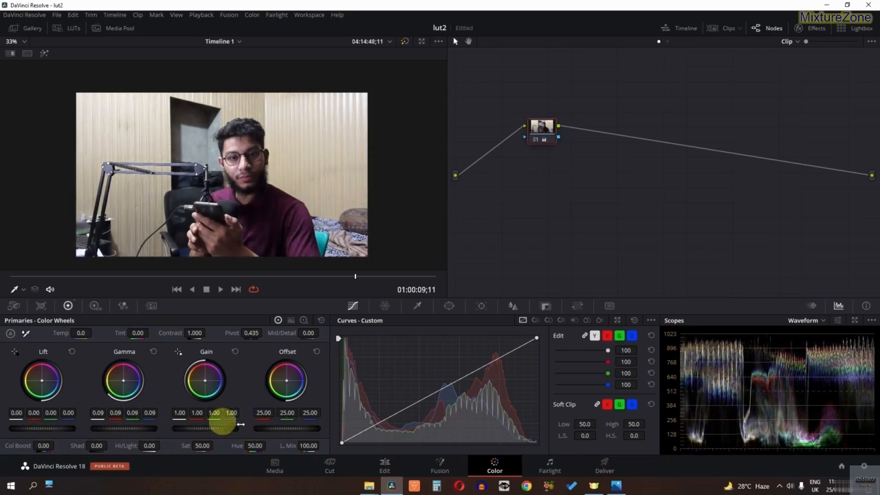
{"action": "left_click_drag", "start_coordinate": [262, 429], "coordinate": [418, 425]}
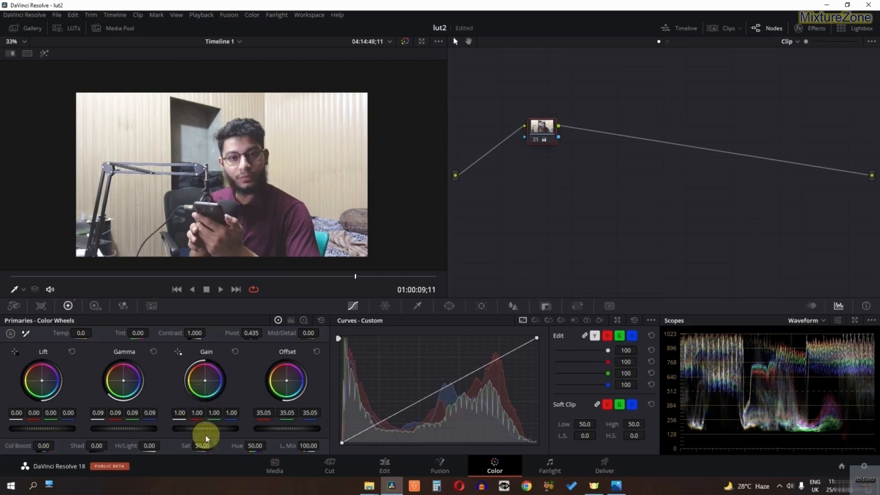
{"action": "left_click_drag", "start_coordinate": [206, 429], "coordinate": [132, 429]}
{"action": "left_click_drag", "start_coordinate": [151, 427], "coordinate": [102, 427]}
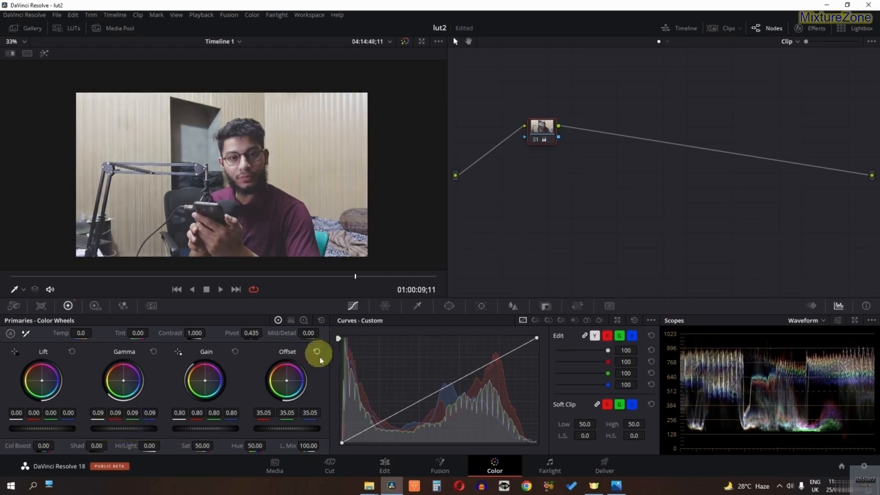
- Set node 01's contrast to 1.100 and saturation to 60, and compare the clip with the node disabled and enabled
{"action": "double_click", "coordinate": [202, 336]}
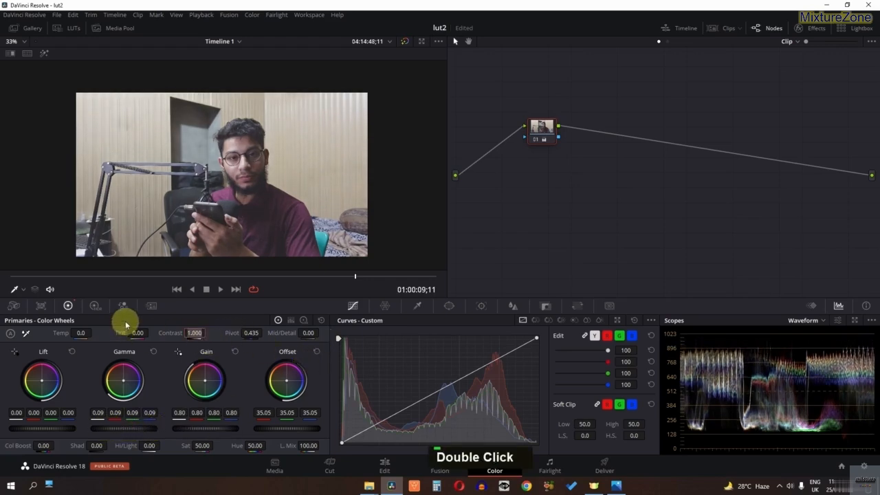
{"action": "type", "text": "1.1"}
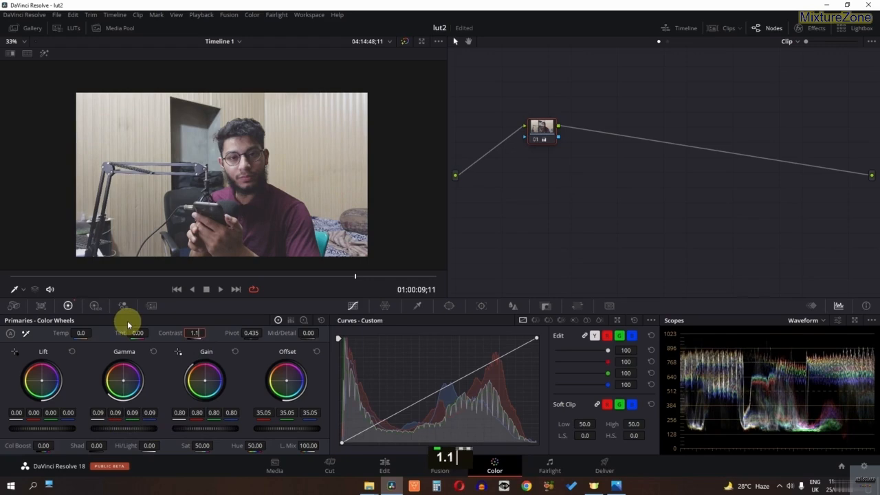
{"action": "key", "text": "Return"}
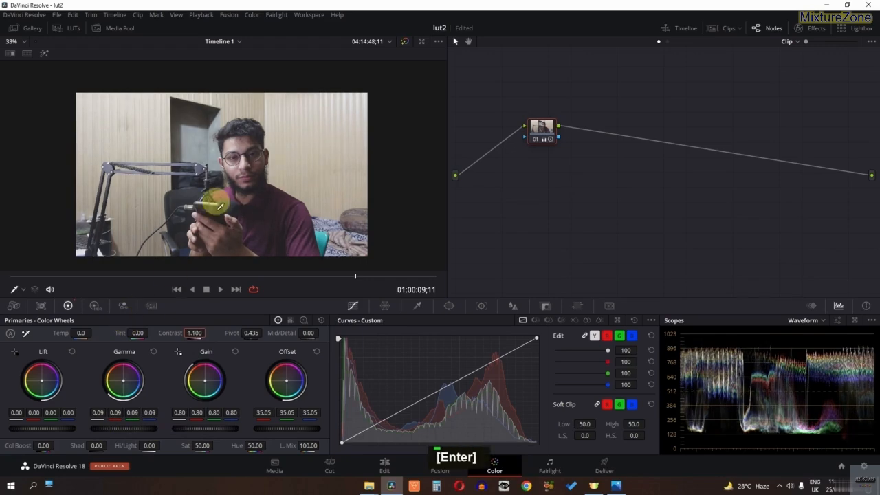
{"action": "double_click", "coordinate": [206, 448]}
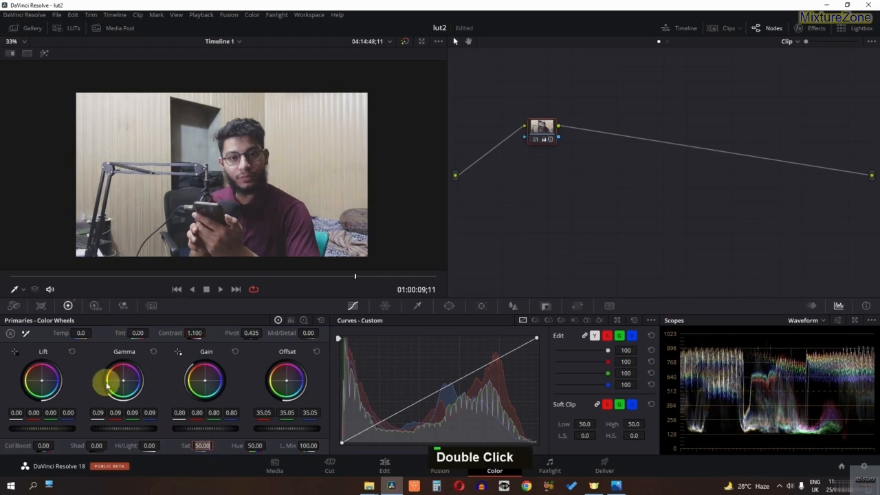
{"action": "type", "text": "60"}
{"action": "key", "text": "Return"}
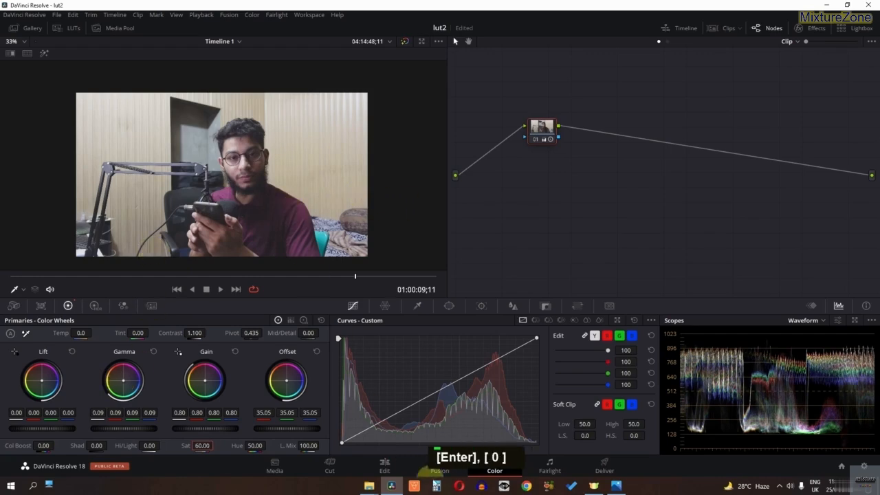
{"action": "key", "text": "ctrl+d"}
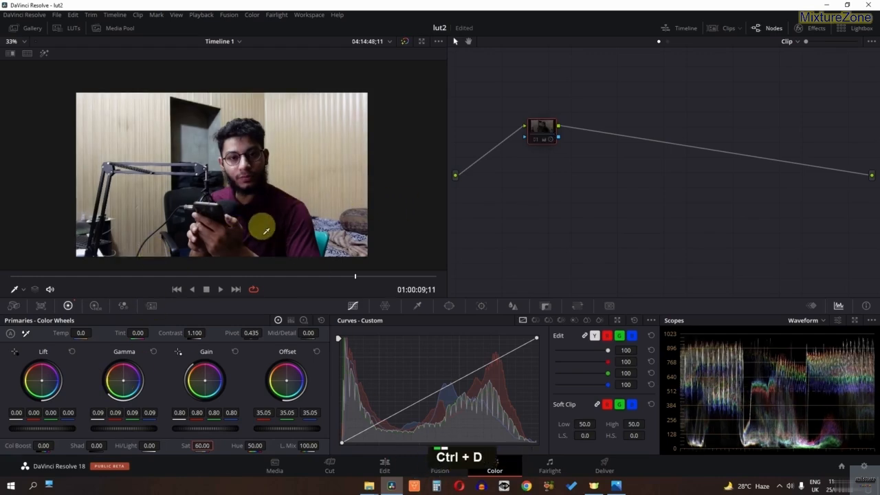
{"action": "key", "text": "ctrl+d"}
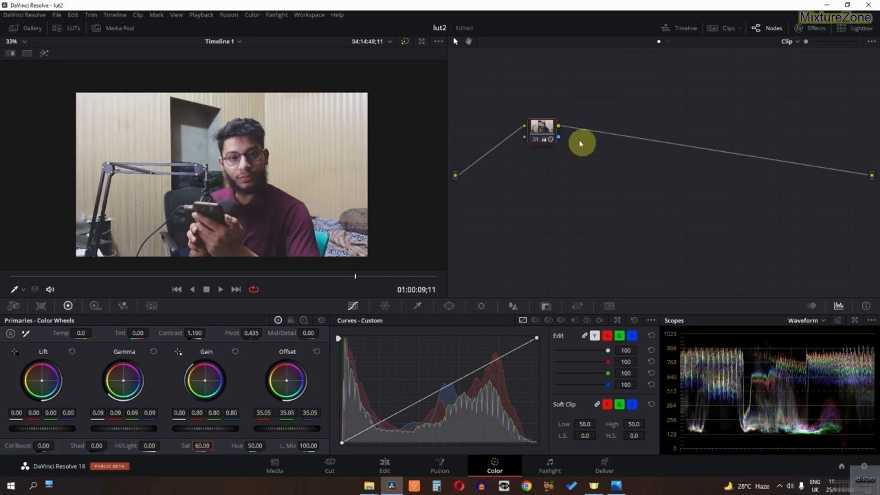
- Add a serial node after node 01
{"action": "right_click", "coordinate": [536, 138]}
{"action": "mouse_move", "coordinate": [578, 182]}
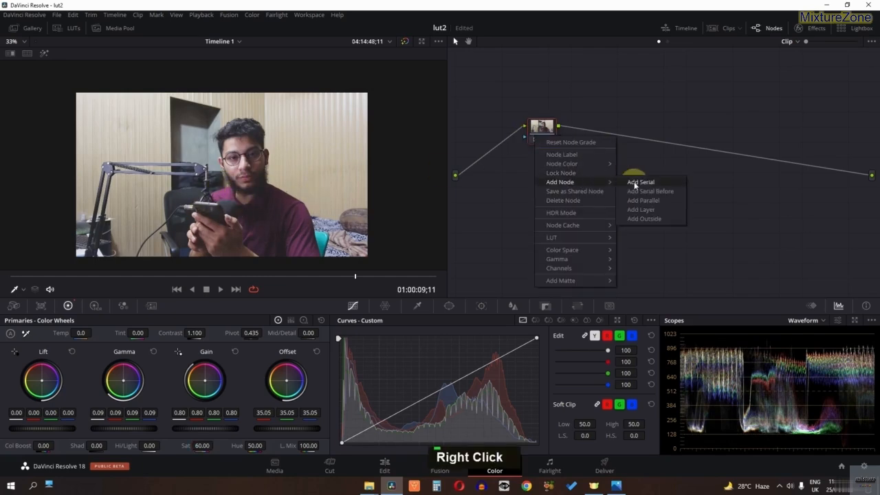
{"action": "left_click", "coordinate": [632, 183]}
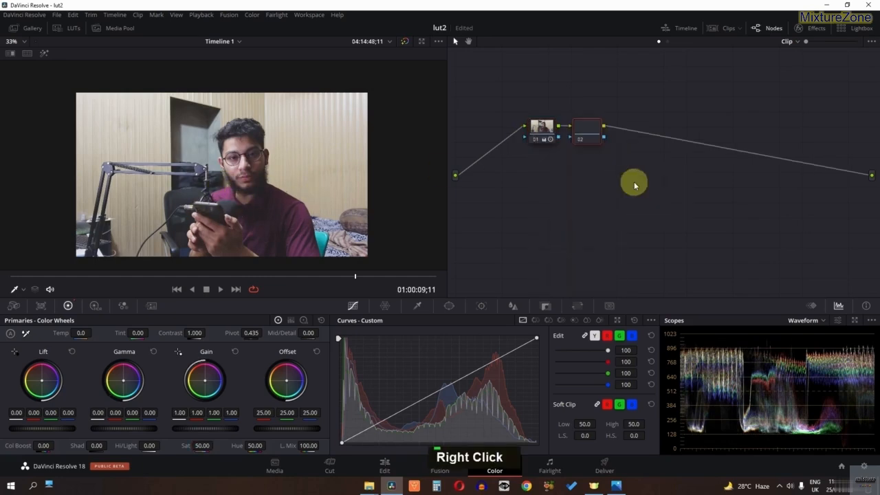
- Add a circle window on node 02 around the man's head and chest, with Size 58.62, Pan 52.25 and Tilt 50.22
{"action": "left_click", "coordinate": [448, 307]}
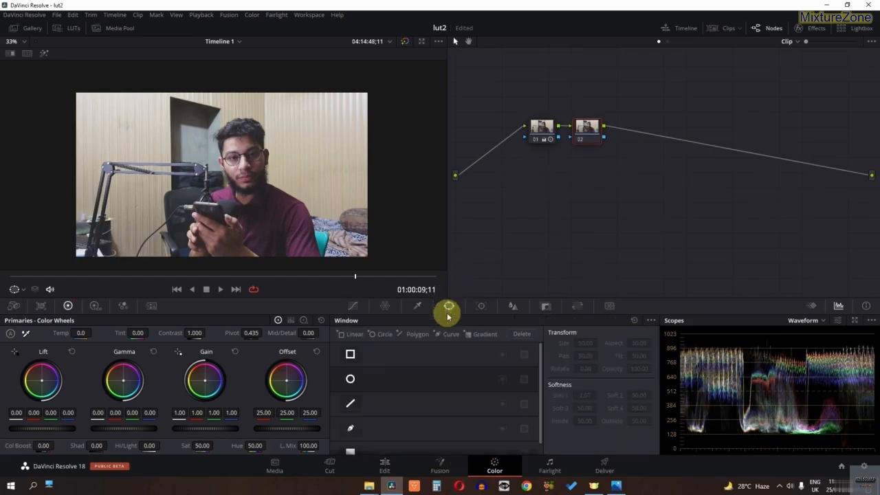
{"action": "left_click", "coordinate": [351, 380]}
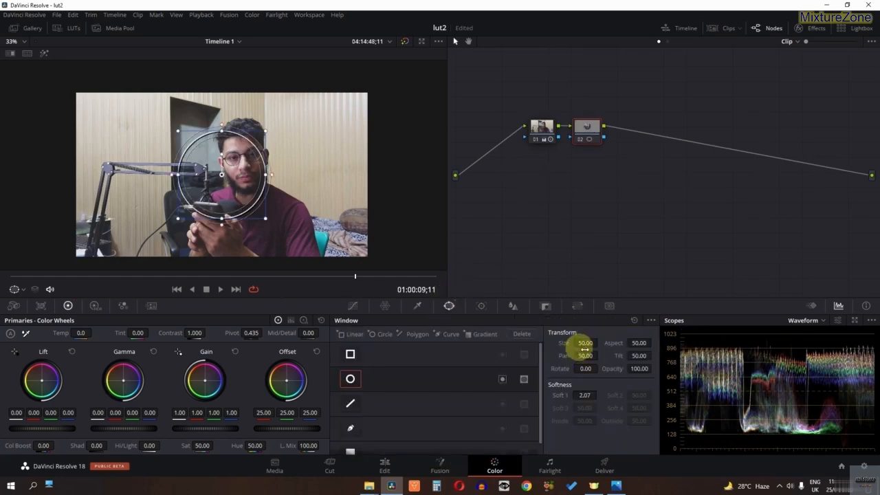
{"action": "left_click_drag", "start_coordinate": [581, 344], "coordinate": [775, 346]}
{"action": "left_click_drag", "start_coordinate": [235, 199], "coordinate": [268, 199]}
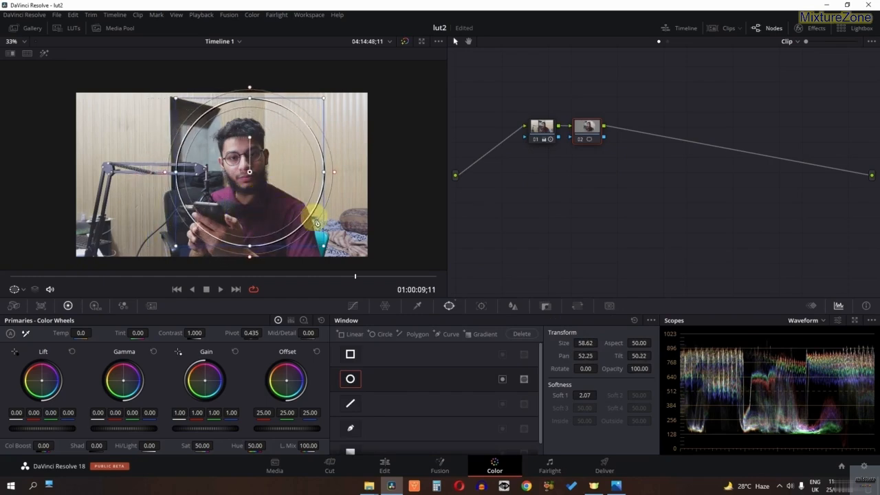
- Invert node 02's circle window to affect the surroundings, with Size 61.34 and Soft 1 at 4.75, checking the mask in highlight view
{"action": "mouse_move", "coordinate": [585, 395]}
{"action": "left_mouse_down"}
{"action": "mouse_move", "coordinate": [624, 394]}
{"action": "mouse_move", "coordinate": [587, 395]}
{"action": "left_mouse_up"}
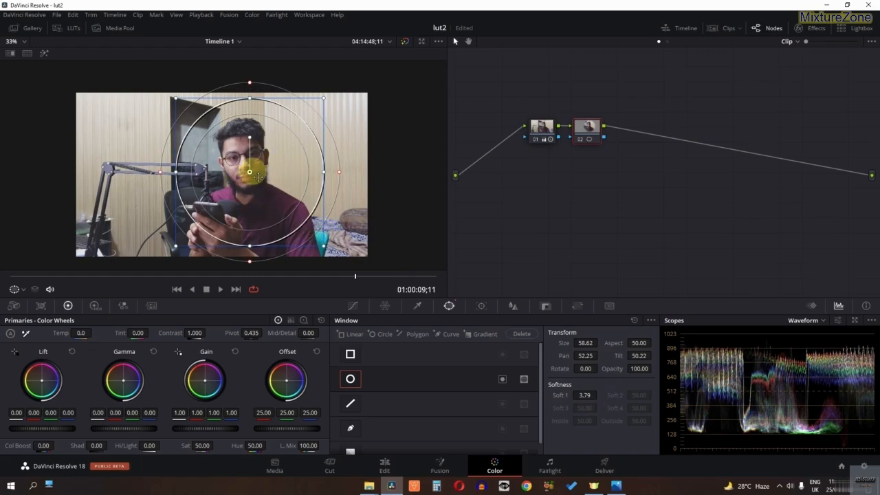
{"action": "key", "text": "shift+h"}
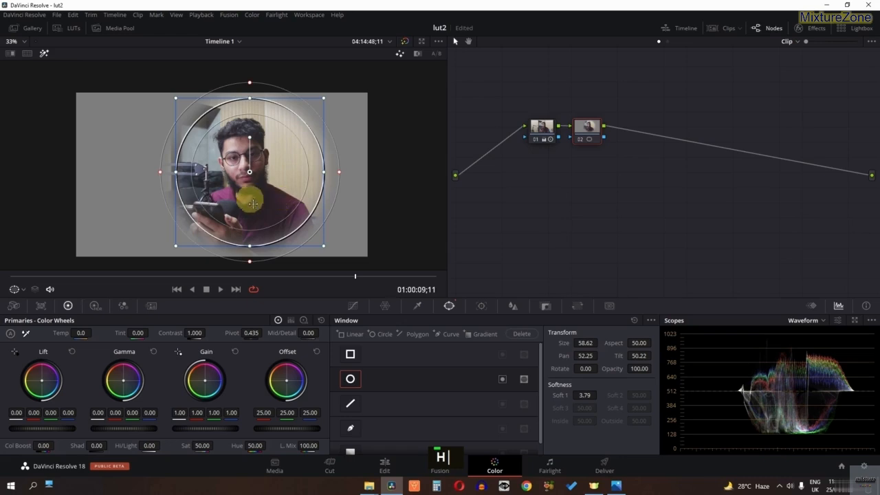
{"action": "left_click", "coordinate": [502, 379]}
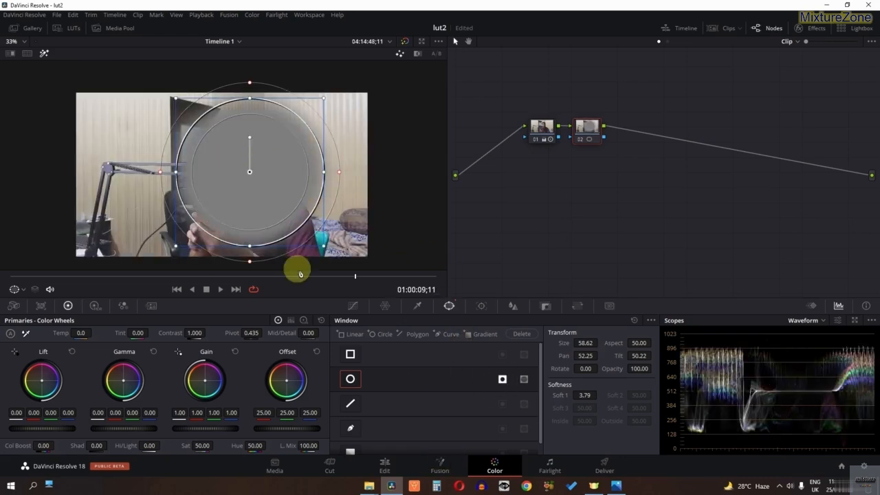
{"action": "left_click_drag", "start_coordinate": [585, 344], "coordinate": [611, 346]}
{"action": "left_click_drag", "start_coordinate": [582, 395], "coordinate": [604, 402]}
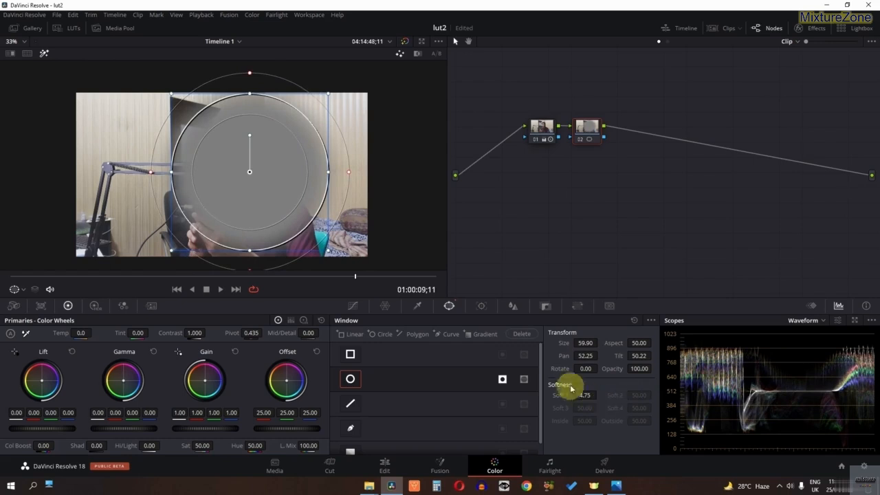
{"action": "left_click_drag", "start_coordinate": [581, 344], "coordinate": [612, 344]}
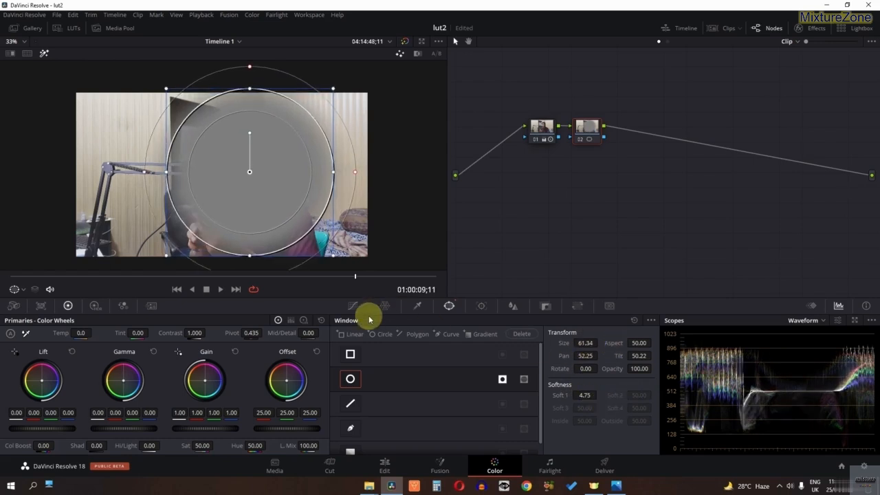
- Apply Box Blur to node 02, leave the highlight view, and set its Horizontal and Vertical Strength to 0.202
{"action": "left_click", "coordinate": [800, 31]}
{"action": "left_click_drag", "start_coordinate": [804, 71], "coordinate": [554, 131]}
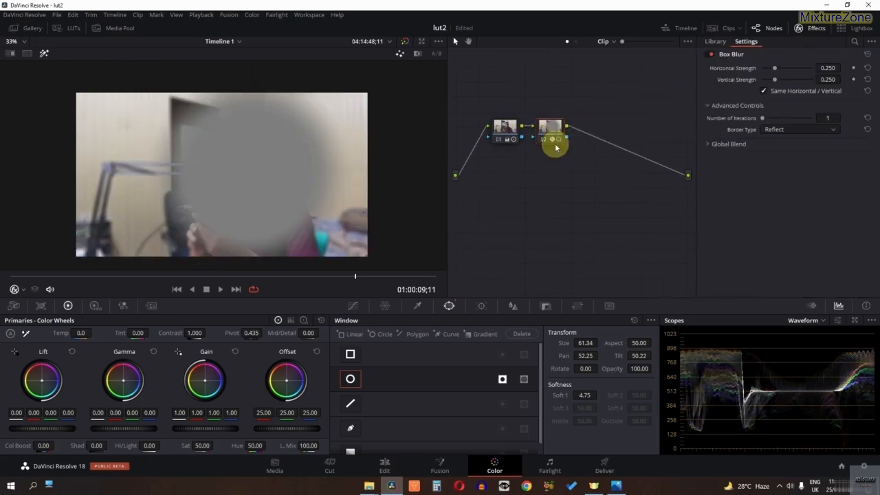
{"action": "key", "text": "shift+h"}
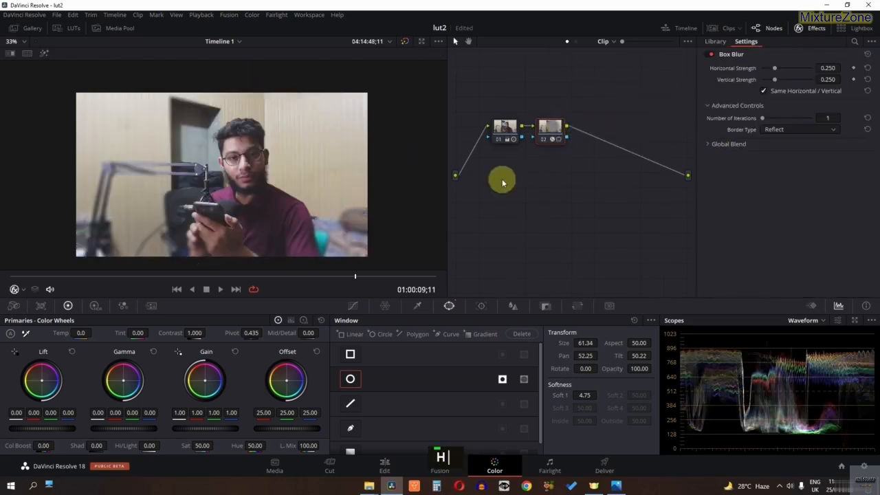
{"action": "left_click_drag", "start_coordinate": [772, 66], "coordinate": [772, 70]}
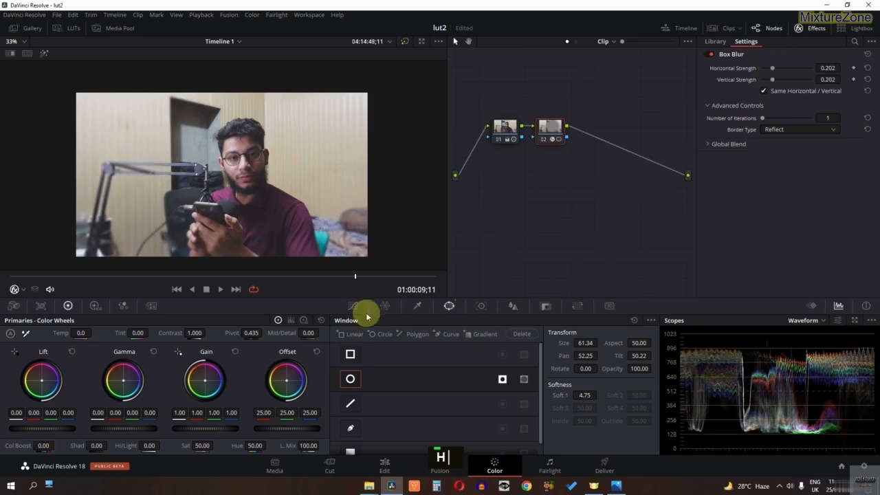
- Darken the surroundings by lowering the white end of node 02's custom curve, and set its window to Size 61.82 and Soft 1 5.67
{"action": "left_click", "coordinate": [354, 306]}
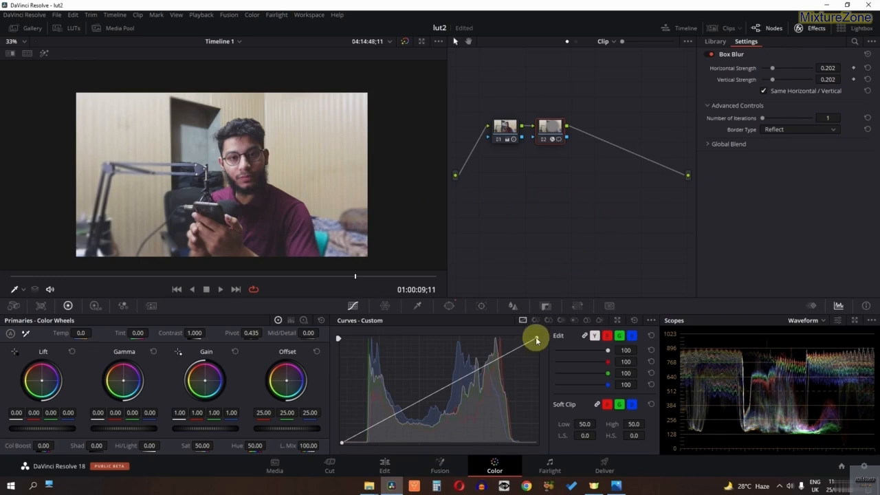
{"action": "left_click_drag", "start_coordinate": [534, 338], "coordinate": [535, 365]}
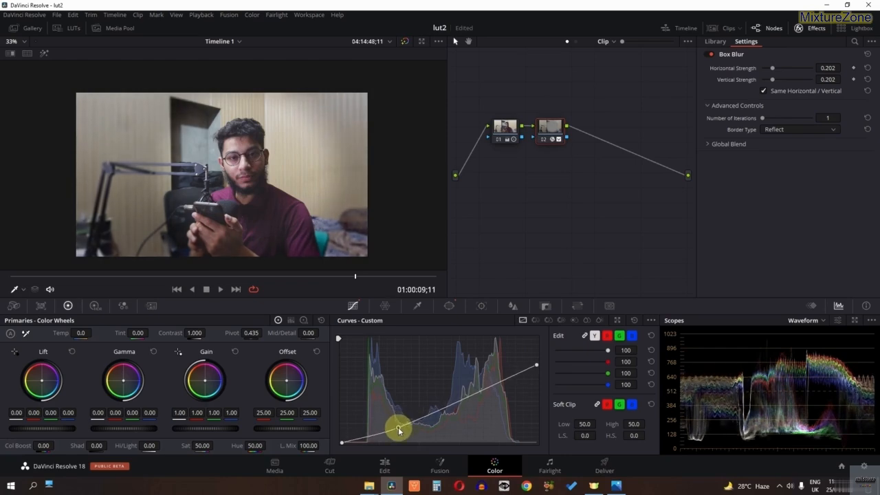
{"action": "left_click", "coordinate": [453, 310]}
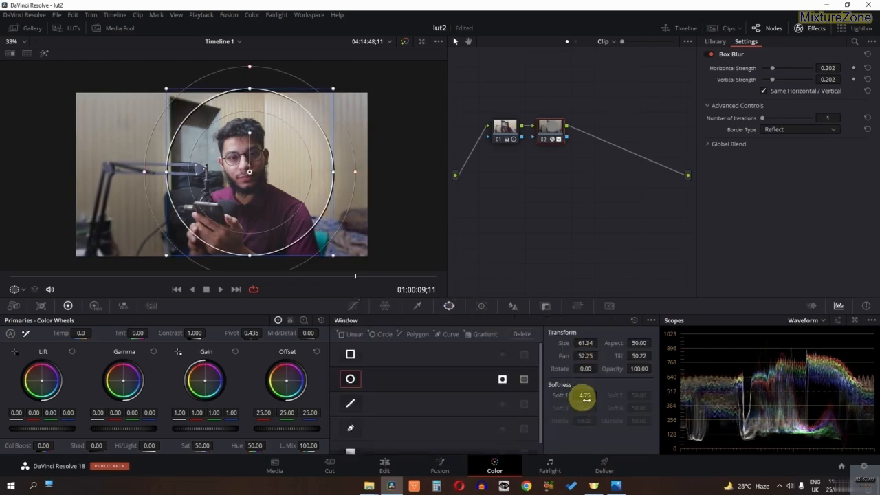
{"action": "mouse_move", "coordinate": [584, 396]}
{"action": "left_mouse_down"}
{"action": "mouse_move", "coordinate": [625, 395]}
{"action": "mouse_move", "coordinate": [593, 395]}
{"action": "left_mouse_up"}
{"action": "mouse_move", "coordinate": [584, 343]}
{"action": "left_mouse_down"}
{"action": "mouse_move", "coordinate": [638, 344]}
{"action": "mouse_move", "coordinate": [591, 344]}
{"action": "left_mouse_up"}
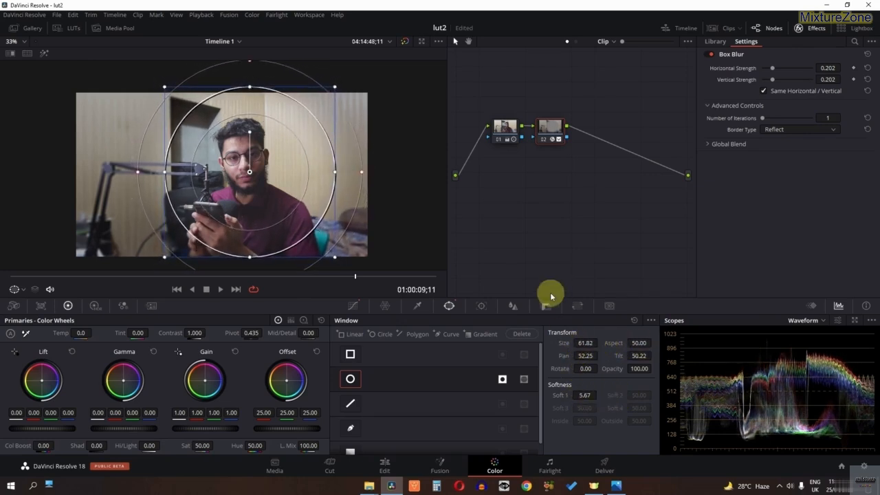
- Add a serial node after node 02
{"action": "right_click", "coordinate": [555, 142]}
{"action": "mouse_move", "coordinate": [607, 186]}
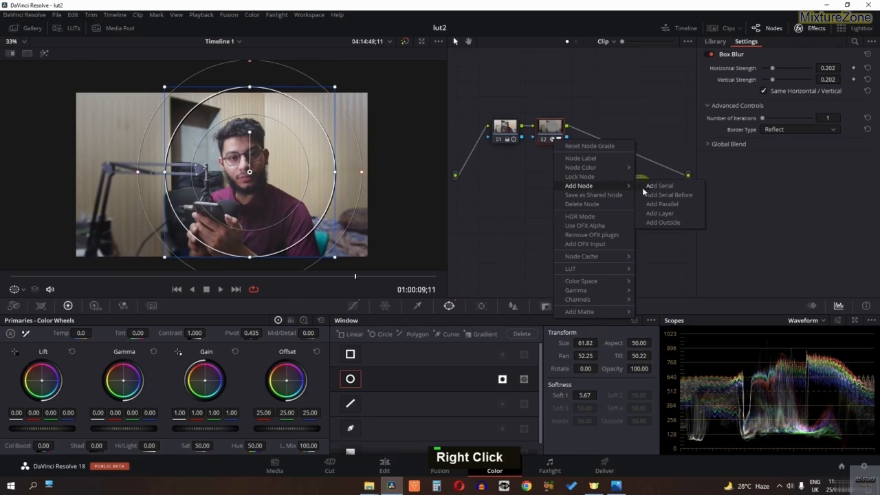
{"action": "left_click", "coordinate": [646, 187]}
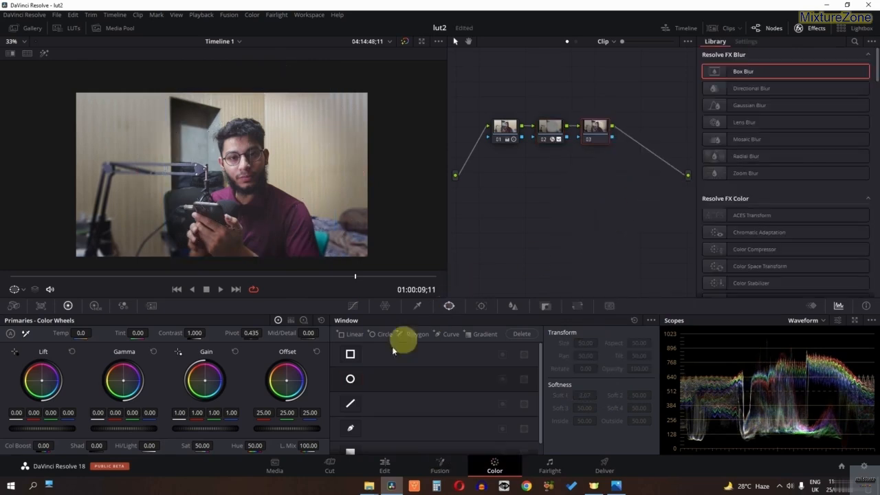
- Add a circle window on node 03 around the man, with Size 62.20, Pan 52.10, Tilt 50.15 and Soft 1 3.61
{"action": "left_click", "coordinate": [350, 378]}
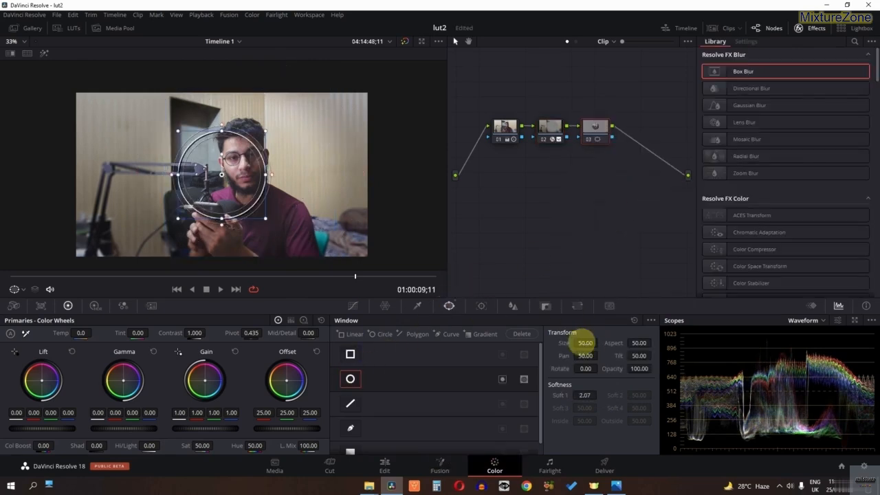
{"action": "left_click_drag", "start_coordinate": [584, 342], "coordinate": [825, 323]}
{"action": "left_click_drag", "start_coordinate": [203, 223], "coordinate": [236, 206]}
{"action": "left_click_drag", "start_coordinate": [563, 335], "coordinate": [617, 344]}
{"action": "left_click_drag", "start_coordinate": [300, 196], "coordinate": [289, 193]}
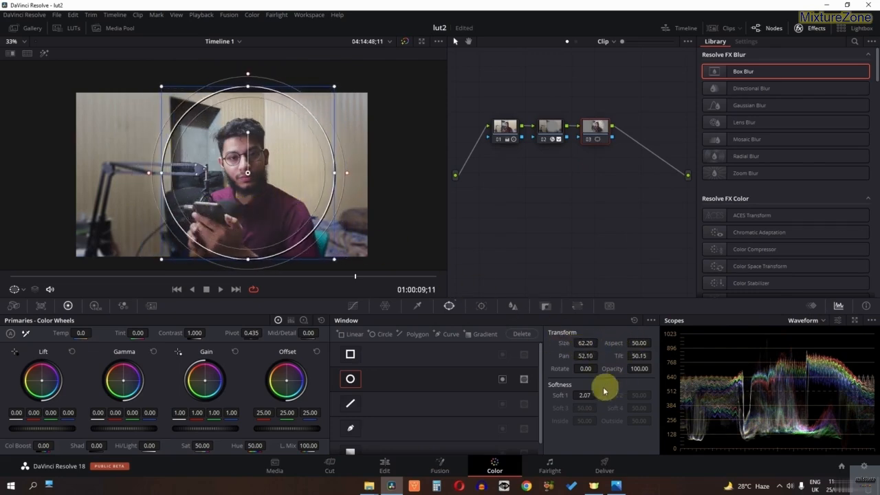
{"action": "left_click_drag", "start_coordinate": [579, 392], "coordinate": [618, 398]}
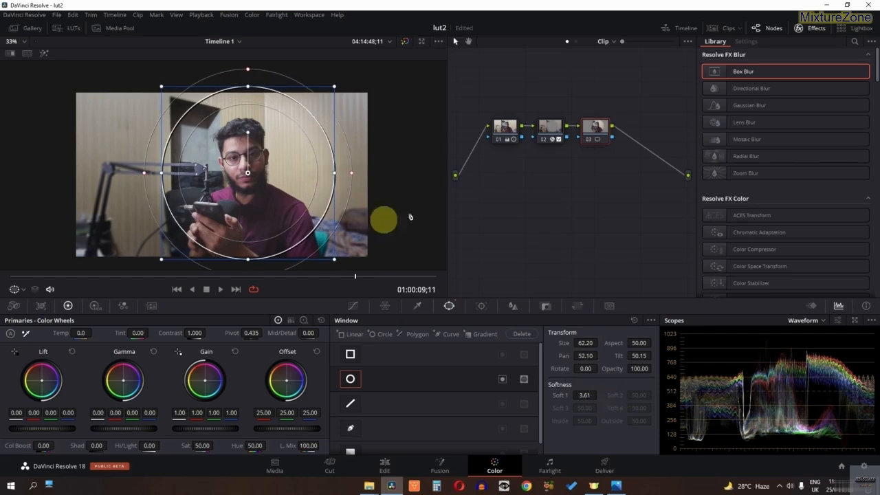
- Apply Directional Blur to node 03 outside its circle by inverting the window, with Blur Strength 0.312 and Blur Angle -34.7
{"action": "left_click_drag", "start_coordinate": [749, 89], "coordinate": [596, 131]}
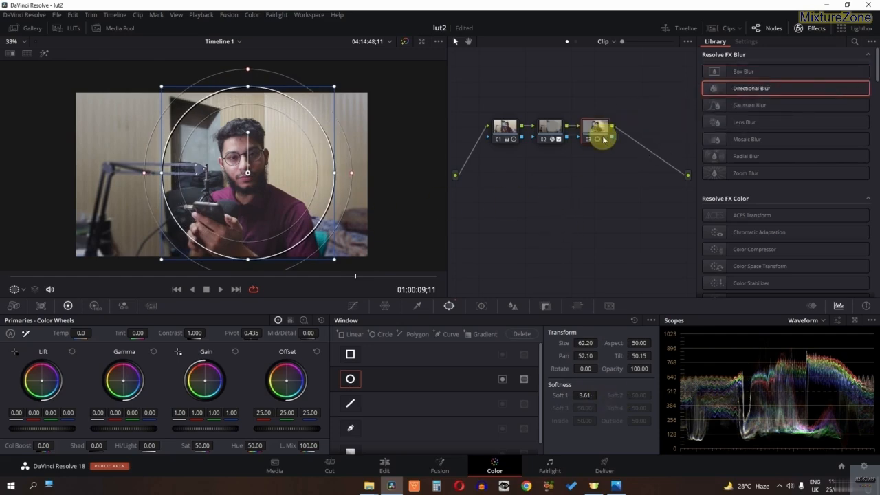
{"action": "left_click", "coordinate": [501, 379]}
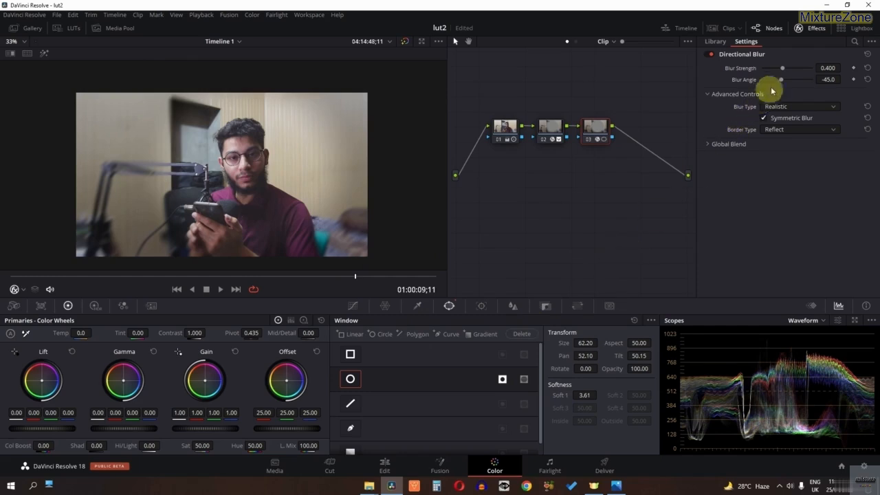
{"action": "mouse_move", "coordinate": [780, 80]}
{"action": "left_mouse_down"}
{"action": "mouse_move", "coordinate": [769, 69]}
{"action": "mouse_move", "coordinate": [777, 70]}
{"action": "left_mouse_up"}
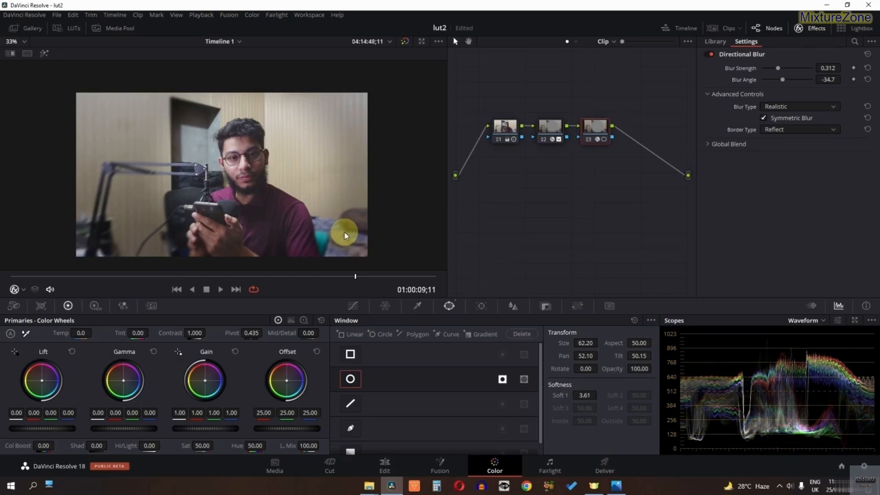
{"action": "left_click", "coordinate": [797, 29]}
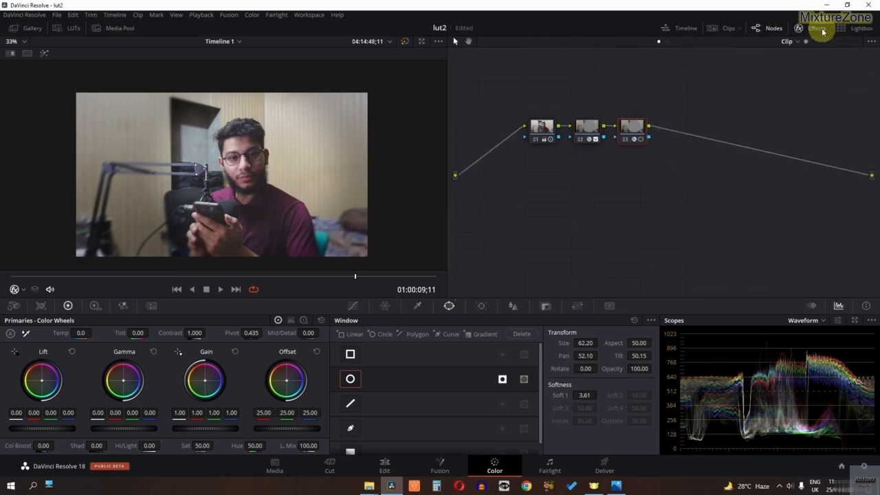
- Add a serial node after node 03 and place it below node 01 in the node graph
{"action": "right_click", "coordinate": [630, 127]}
{"action": "mouse_move", "coordinate": [690, 172]}
{"action": "left_click", "coordinate": [738, 173]}
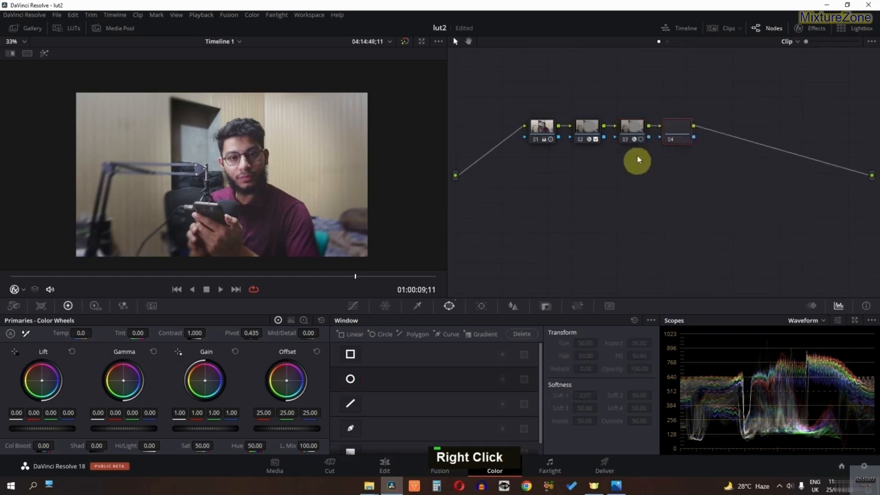
{"action": "left_click_drag", "start_coordinate": [674, 130], "coordinate": [528, 182]}
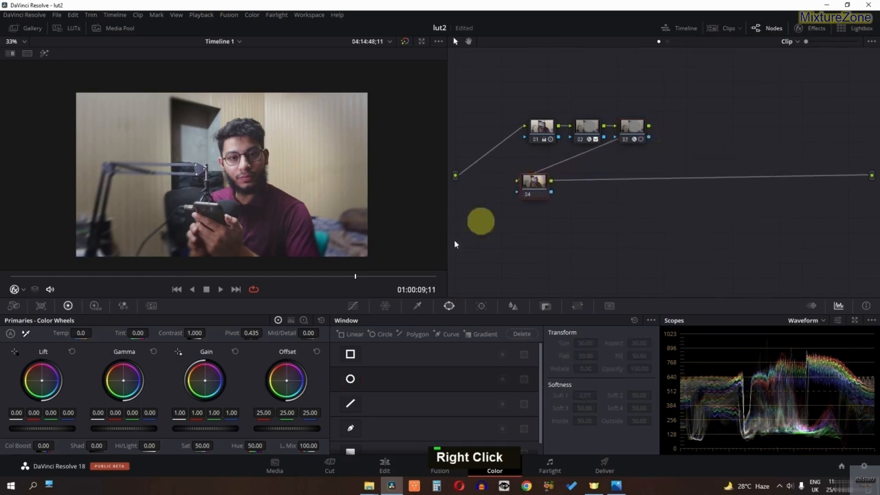
- Shift node 04's hues with a Hue Vs Hue curve point at Input Hue 353.34 and Hue Rotate 21.60
{"action": "left_click", "coordinate": [352, 305]}
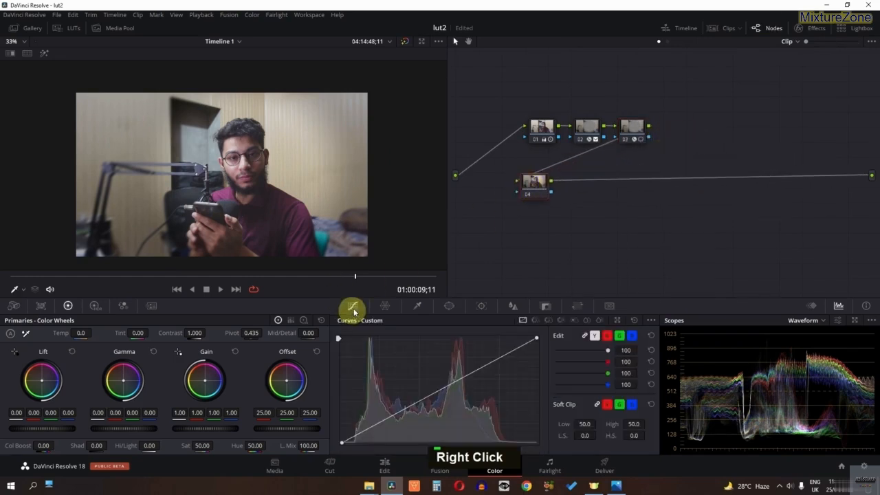
{"action": "left_click", "coordinate": [535, 320]}
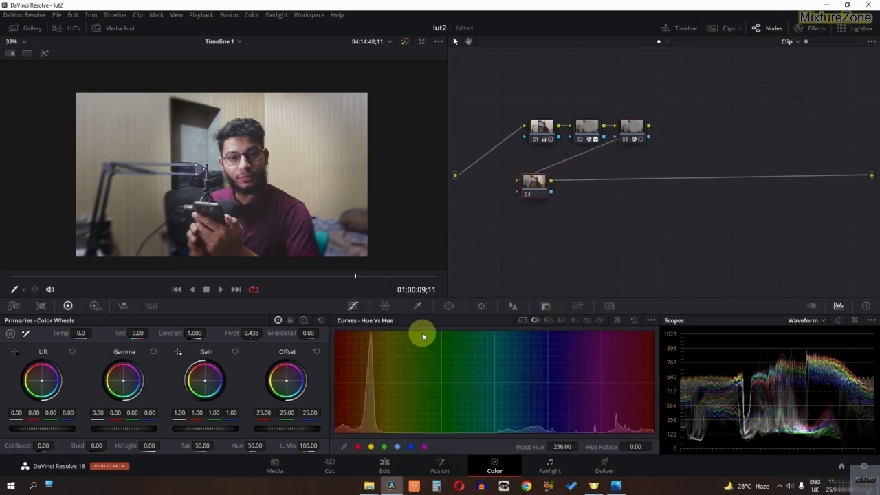
{"action": "left_click", "coordinate": [420, 380]}
{"action": "left_click_drag", "start_coordinate": [421, 380], "coordinate": [420, 376]}
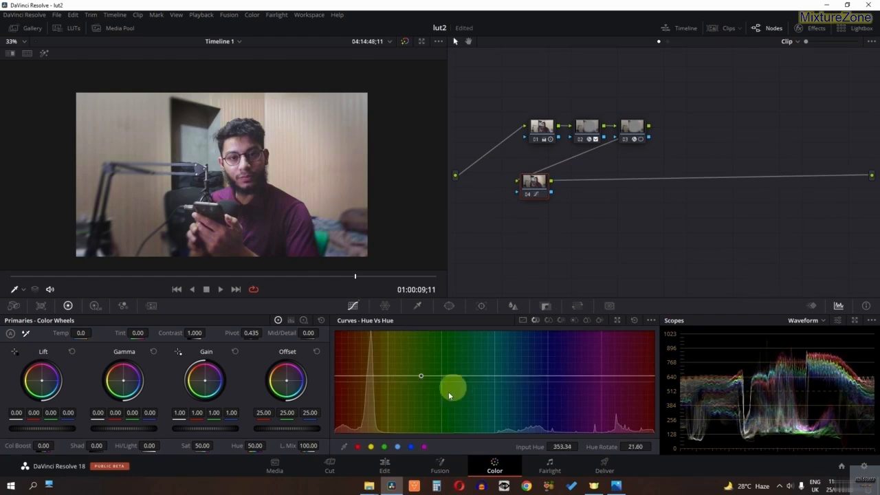
- Correct the skin hue with Hue Vs Hue points at yellow, magenta and red, setting the red point at Input Hue 256.52 to Hue Rotate -7.20
{"action": "scroll", "coordinate": [234, 153], "scroll_direction": "up", "scroll_amount": 5}
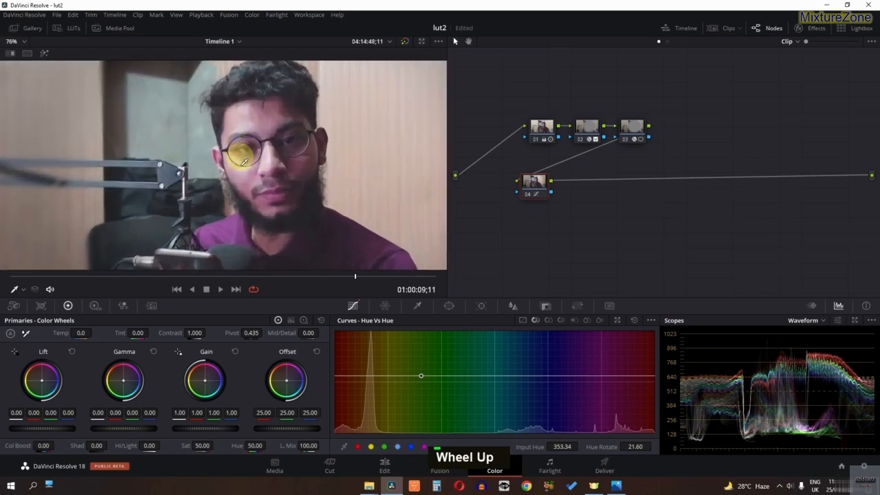
{"action": "middle_click", "coordinate": [255, 160]}
{"action": "scroll", "coordinate": [227, 144], "scroll_direction": "up", "scroll_amount": 3}
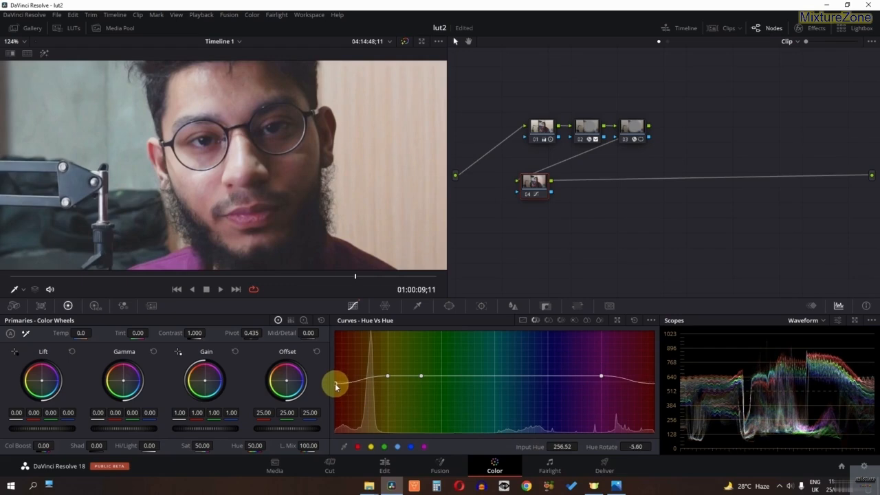
{"action": "scroll", "coordinate": [300, 233], "scroll_direction": "down", "scroll_amount": 6}
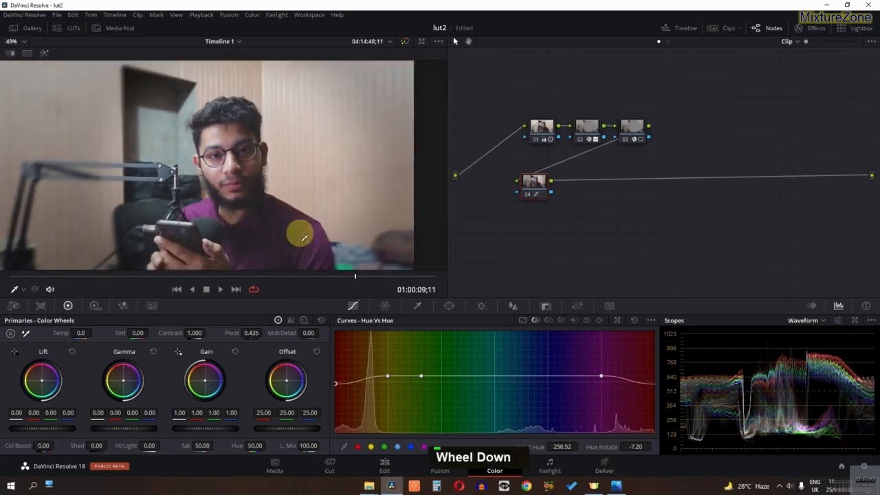
{"action": "middle_click", "coordinate": [305, 237]}
{"action": "scroll", "coordinate": [319, 230], "scroll_direction": "up", "scroll_amount": 1}
{"action": "scroll", "coordinate": [318, 230], "scroll_direction": "down", "scroll_amount": 1}
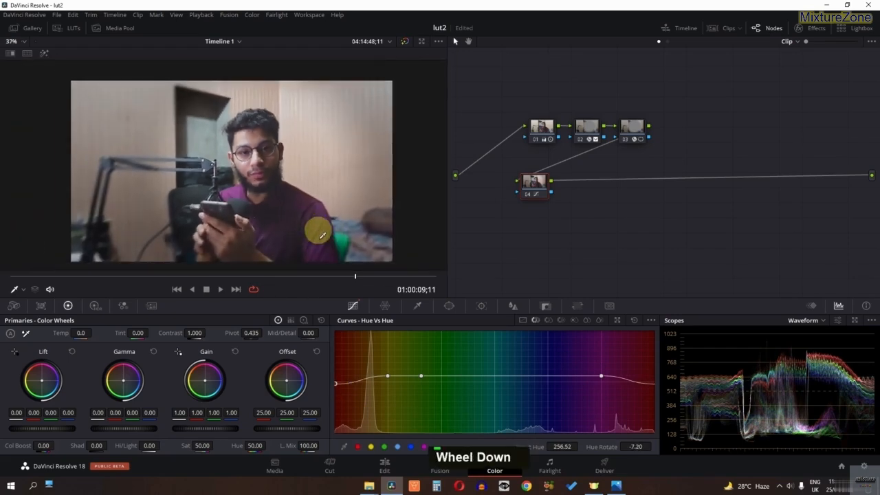
- Compare the clip with node 04 disabled and enabled
{"action": "key", "text": "ctrl+d"}
{"action": "key", "text": "ctrl+d"}
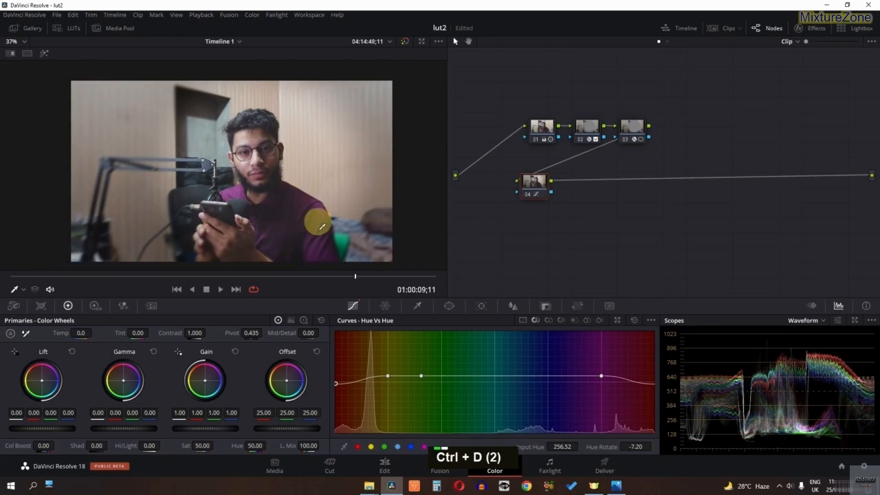
{"action": "key", "text": "ctrl+d"}
{"action": "key", "text": "ctrl+d"}
{"action": "scroll", "coordinate": [314, 222], "scroll_direction": "up", "scroll_amount": 1}
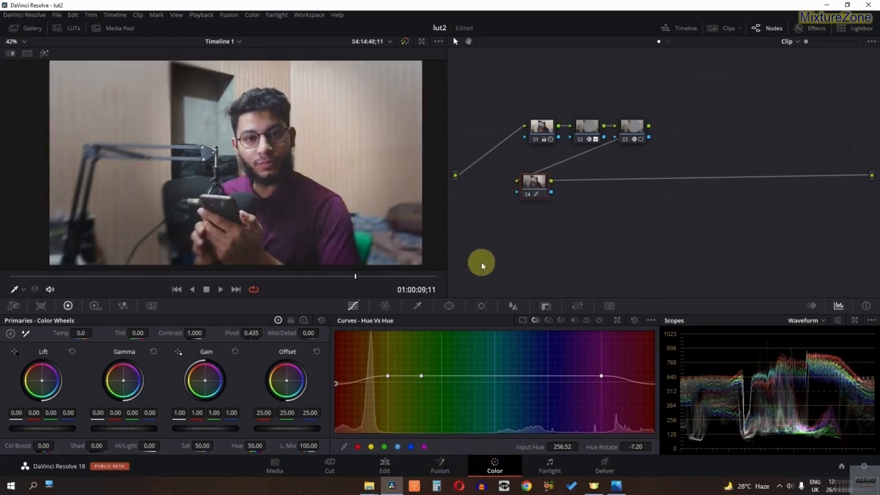
- Brighten node 04 by raising a highlight point and a shadow point on its custom curve
{"action": "left_click", "coordinate": [523, 320]}
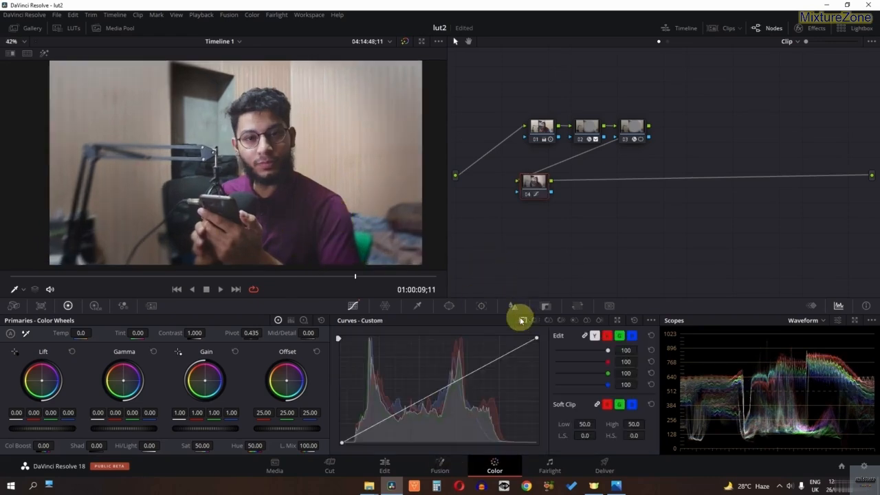
{"action": "left_click_drag", "start_coordinate": [478, 372], "coordinate": [471, 363]}
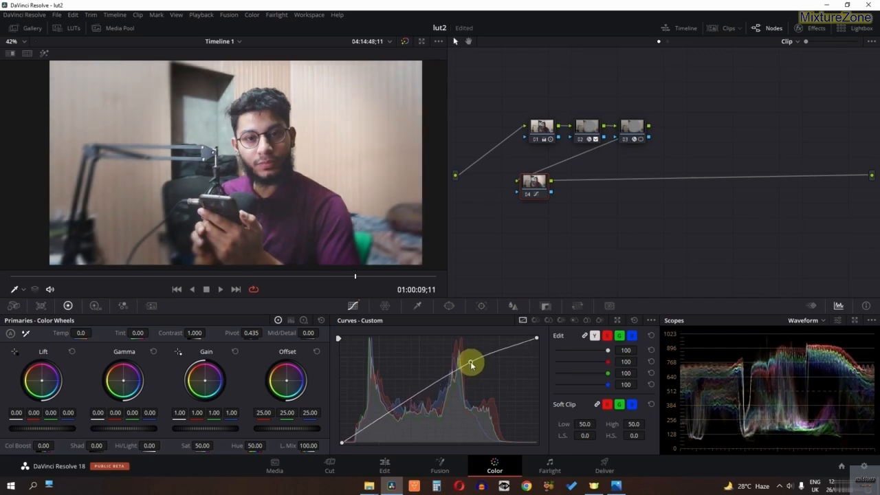
{"action": "left_click", "coordinate": [383, 417]}
{"action": "left_click_drag", "start_coordinate": [382, 417], "coordinate": [378, 412]}
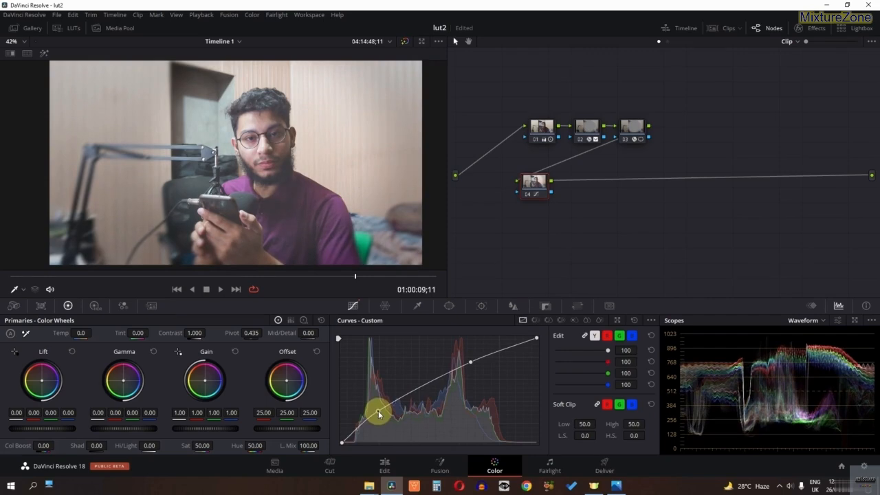
- Set node 04's primaries to Offset 26.05, Gamma -0.01 and Lift -0.01
{"action": "left_click_drag", "start_coordinate": [268, 429], "coordinate": [282, 429]}
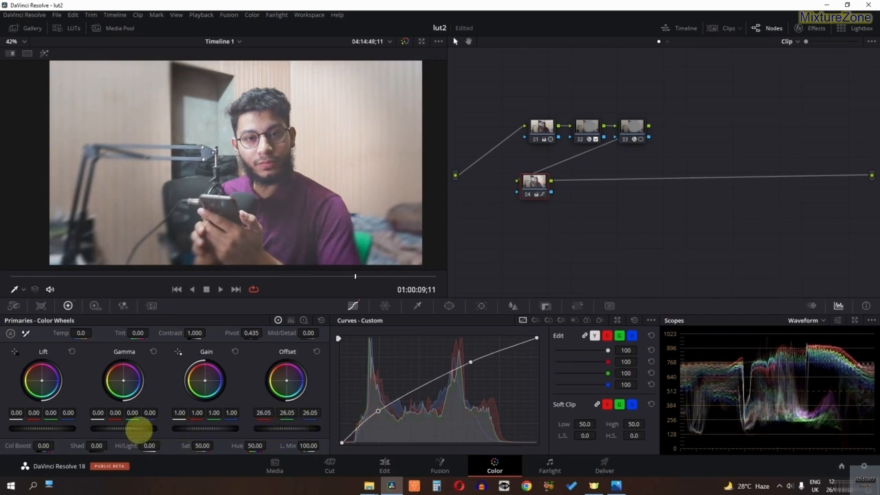
{"action": "left_click_drag", "start_coordinate": [120, 429], "coordinate": [153, 428]}
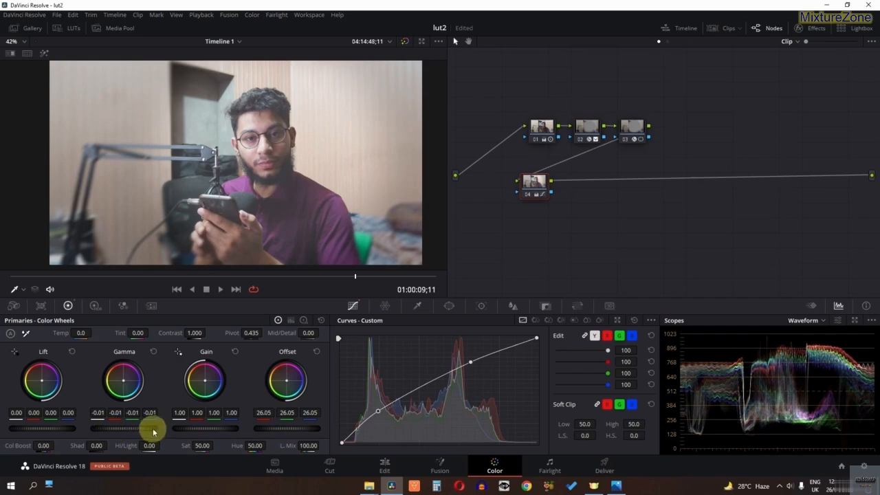
{"action": "left_click_drag", "start_coordinate": [60, 428], "coordinate": [39, 429]}
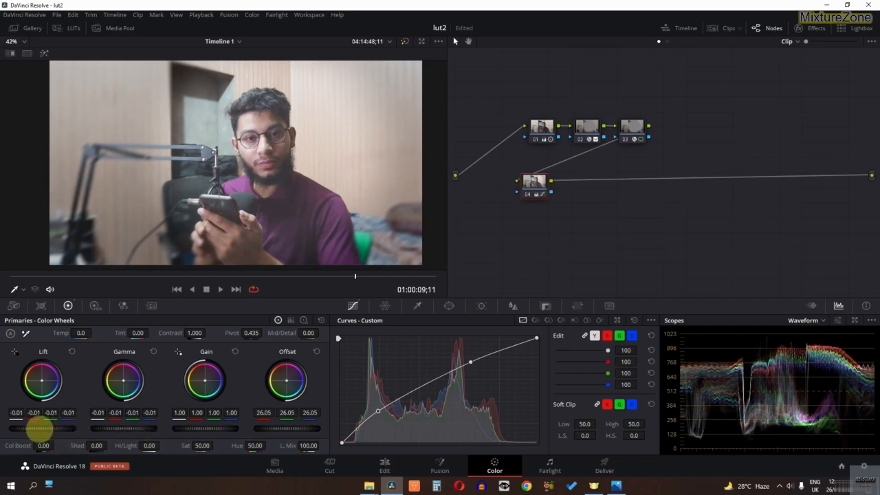
- Lower node 04's Hi/Light value to -40.50 to soften the bright areas on the face
{"action": "scroll", "coordinate": [213, 206], "scroll_direction": "up", "scroll_amount": 2}
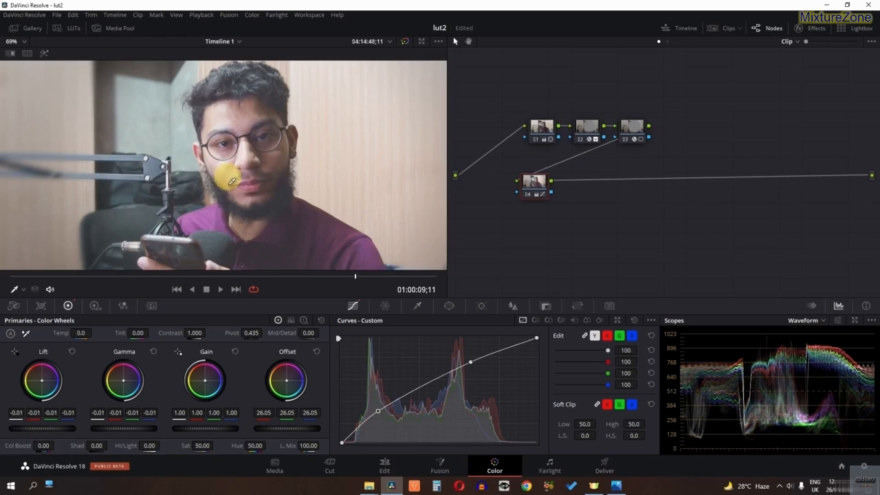
{"action": "scroll", "coordinate": [232, 180], "scroll_direction": "down", "scroll_amount": 3}
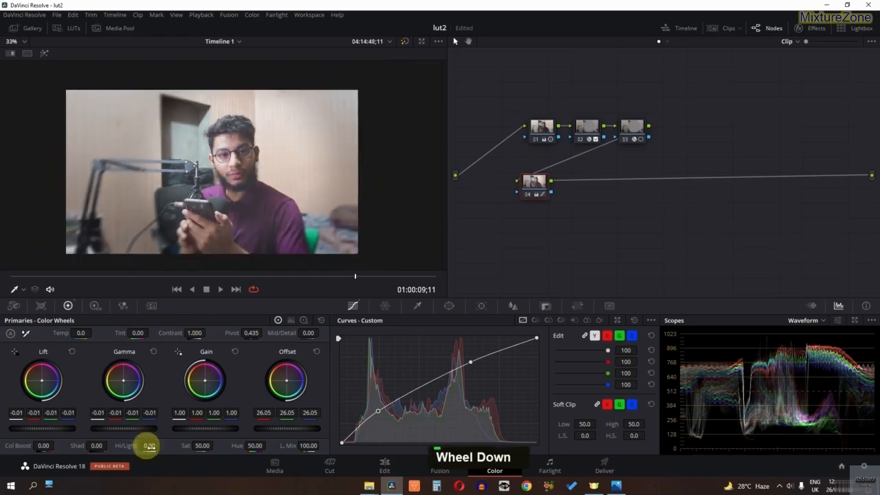
{"action": "left_click_drag", "start_coordinate": [150, 445], "coordinate": [130, 446]}
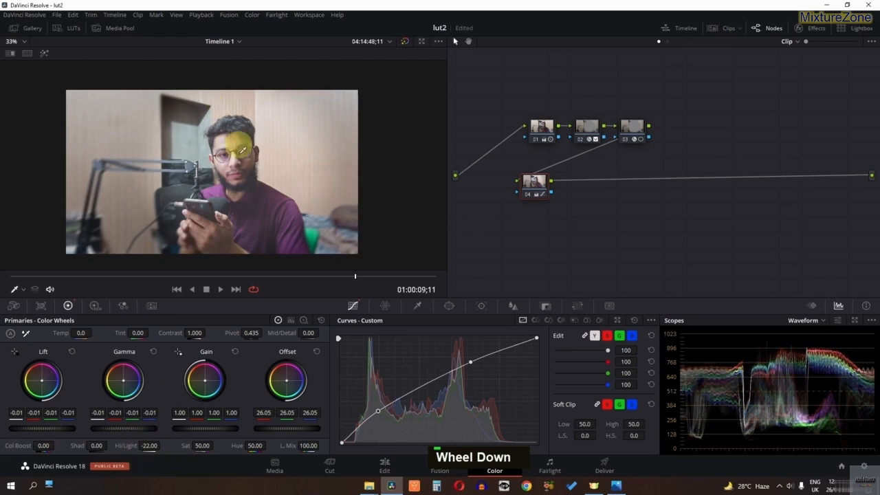
{"action": "scroll", "coordinate": [227, 145], "scroll_direction": "up", "scroll_amount": 3}
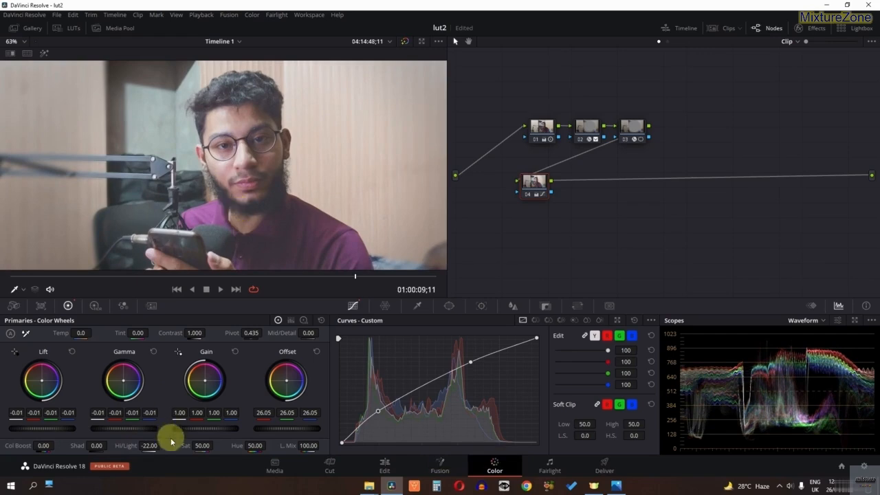
{"action": "left_click_drag", "start_coordinate": [155, 446], "coordinate": [146, 446]}
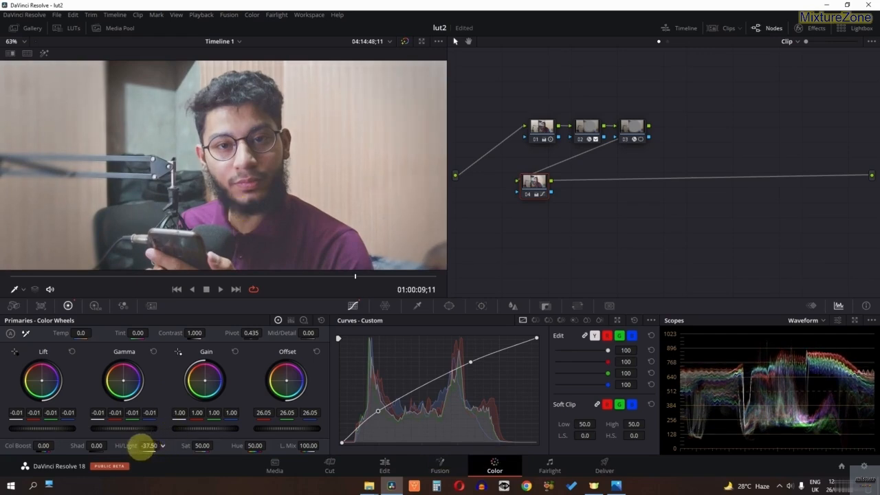
{"action": "left_click_drag", "start_coordinate": [141, 447], "coordinate": [136, 447]}
{"action": "double_click", "coordinate": [158, 447]}
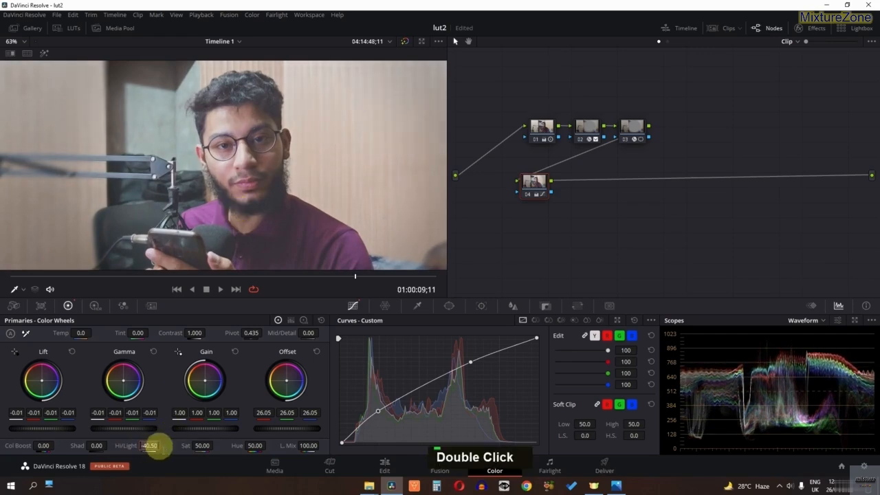
- Compare the whole frame with node 04's adjustments switched off and on
{"action": "scroll", "coordinate": [265, 204], "scroll_direction": "down", "scroll_amount": 4}
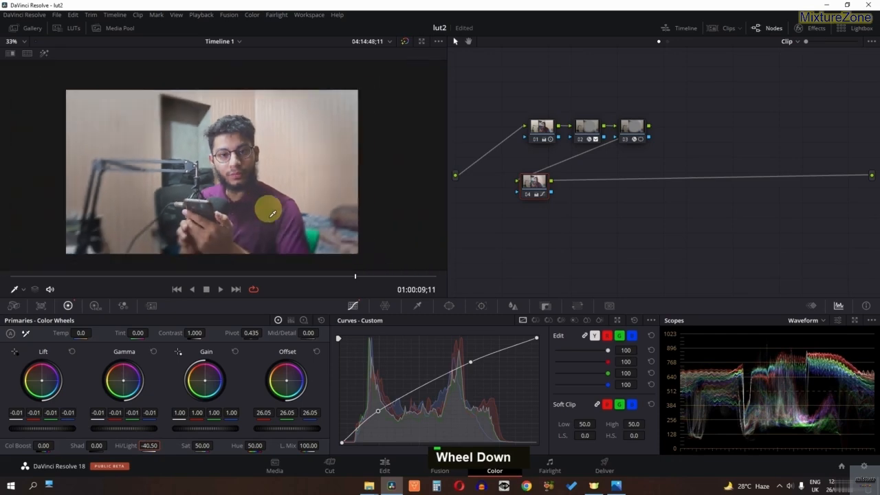
{"action": "middle_click", "coordinate": [280, 215]}
{"action": "key", "text": "ctrl+d"}
{"action": "key", "text": "ctrl+d"}
{"action": "key", "text": "ctrl+d"}
{"action": "key", "text": "ctrl+d"}
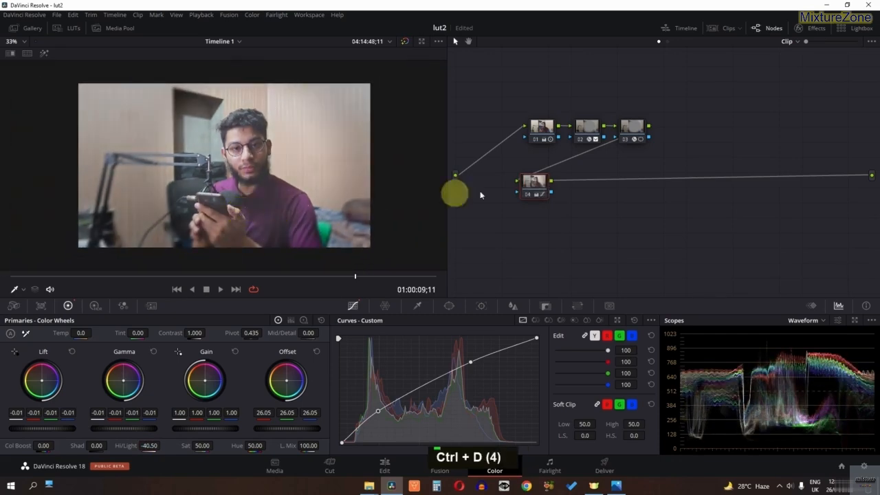
- Add a serial node after node 04 and darken its shadows with a low point on the custom curve
{"action": "right_click", "coordinate": [532, 193]}
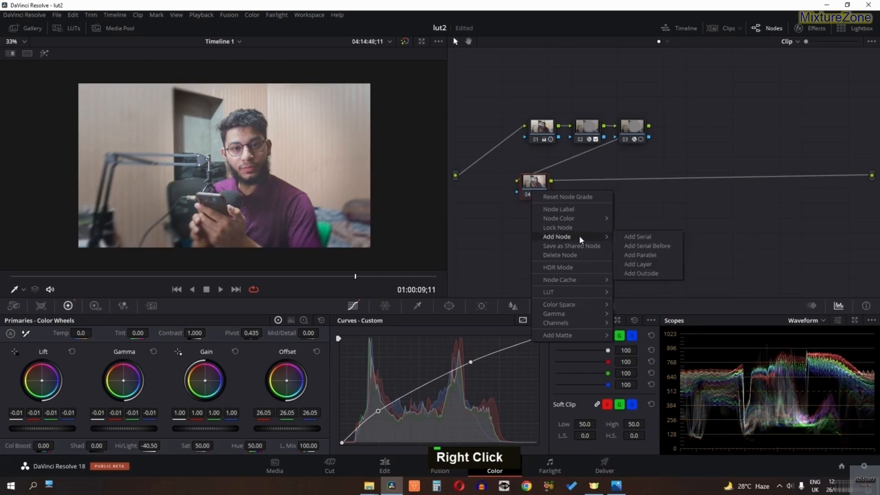
{"action": "left_click", "coordinate": [629, 238]}
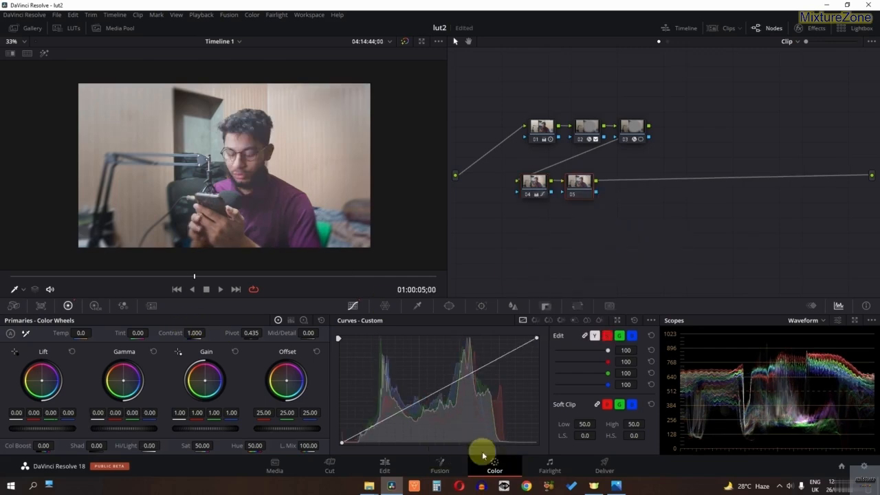
{"action": "left_click_drag", "start_coordinate": [379, 426], "coordinate": [373, 433]}
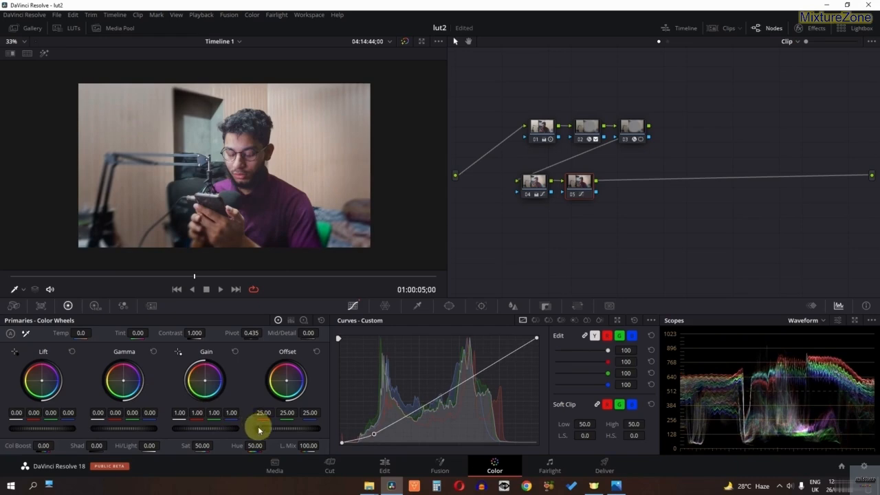
- Set node 05's Offset to 29.00, Gain to 1.06 and Hi/Light to -43.50
{"action": "left_click_drag", "start_coordinate": [262, 427], "coordinate": [330, 422]}
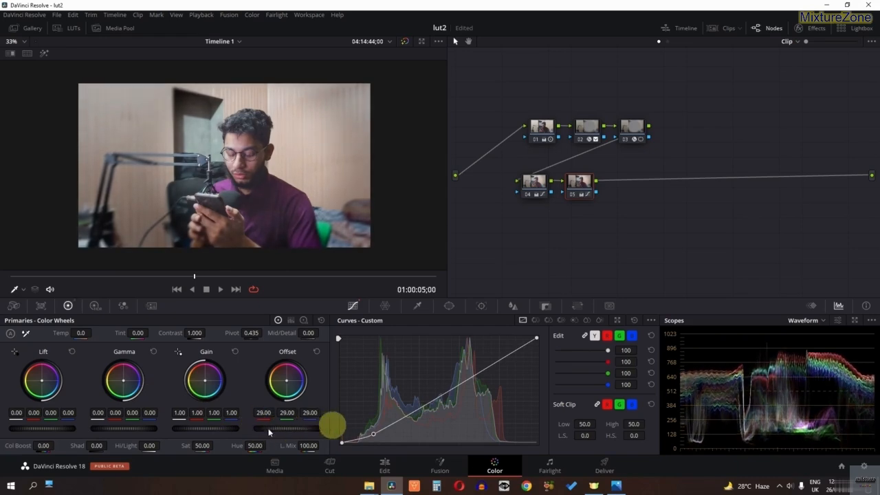
{"action": "mouse_move", "coordinate": [183, 435]}
{"action": "left_mouse_down"}
{"action": "mouse_move", "coordinate": [226, 430]}
{"action": "mouse_move", "coordinate": [198, 430]}
{"action": "left_mouse_up"}
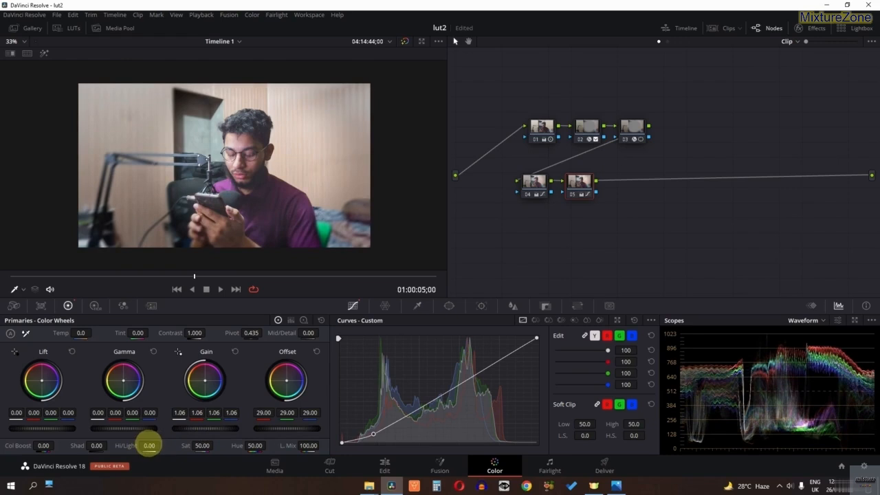
{"action": "mouse_move", "coordinate": [149, 446]}
{"action": "left_mouse_down"}
{"action": "mouse_move", "coordinate": [76, 445]}
{"action": "mouse_move", "coordinate": [153, 445]}
{"action": "left_mouse_up"}
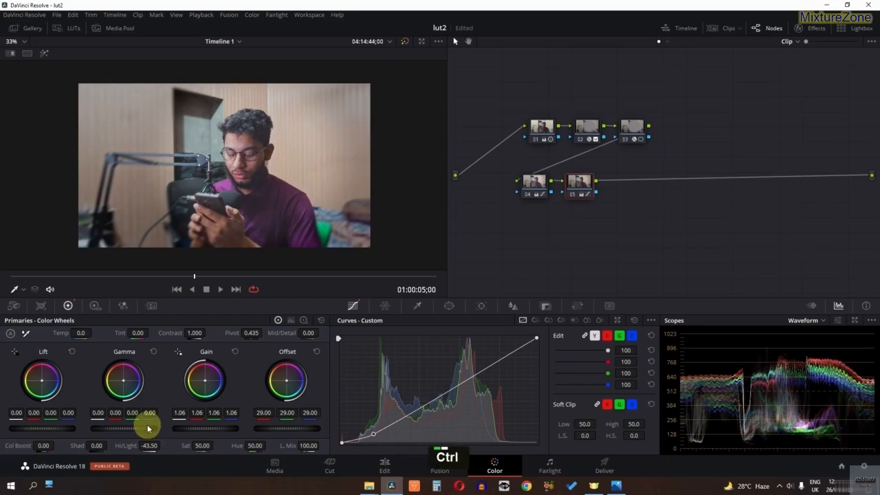
- Compare the clip with node 05 disabled and enabled, and review its playback in full screen
{"action": "key", "text": "ctrl+d"}
{"action": "key", "text": "ctrl+d"}
{"action": "key", "text": "ctrl+f"}
{"action": "key", "text": "ctrl+d"}
{"action": "key", "text": "ctrl+d"}
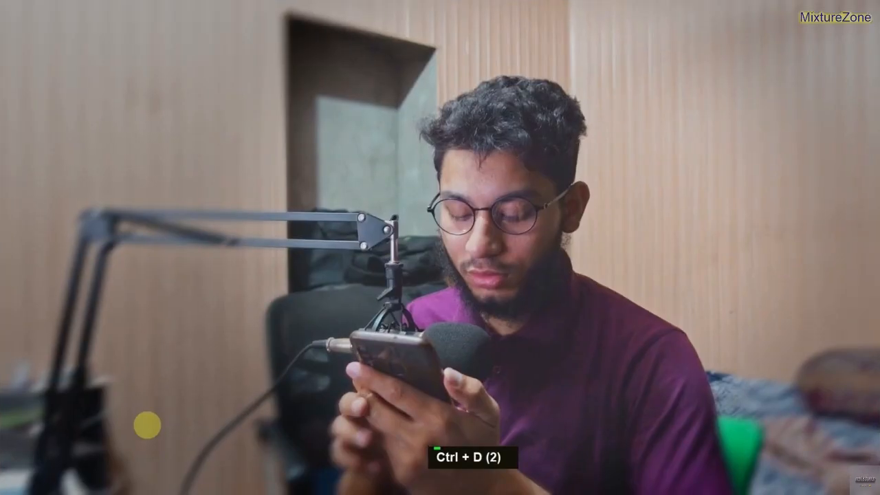
{"action": "key", "text": "space"}
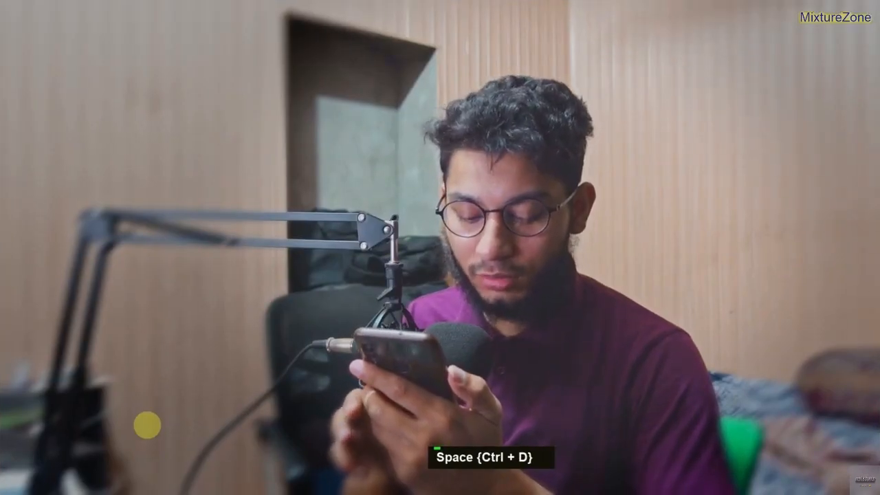
{"action": "key", "text": "ctrl+f"}
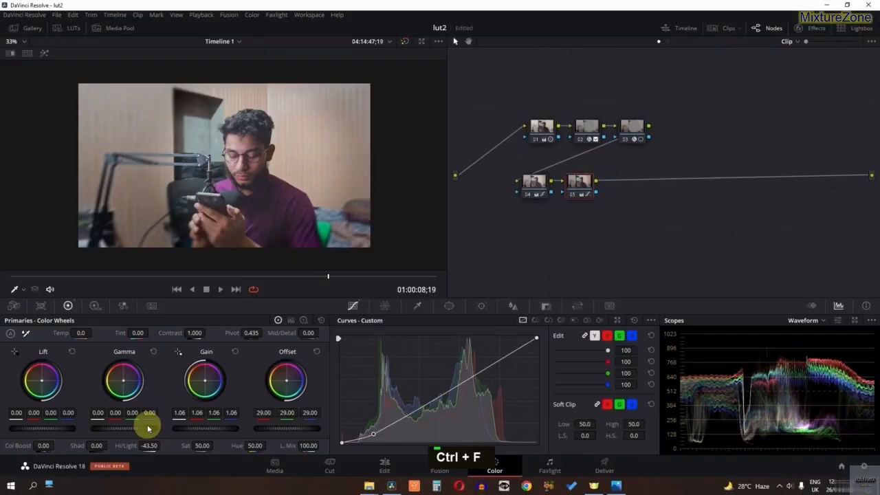
- Select all five nodes and compare the ungraded clip with the complete grade
{"action": "left_click_drag", "start_coordinate": [513, 254], "coordinate": [729, 93]}
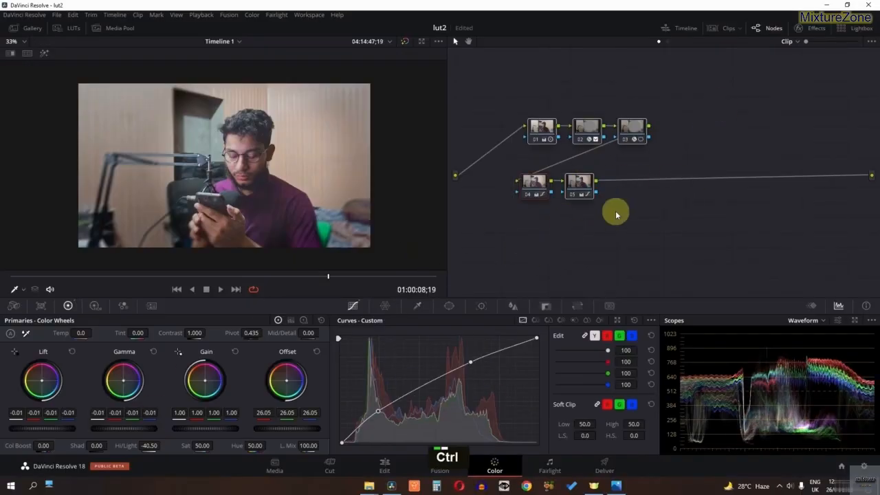
{"action": "key", "text": "ctrl+d"}
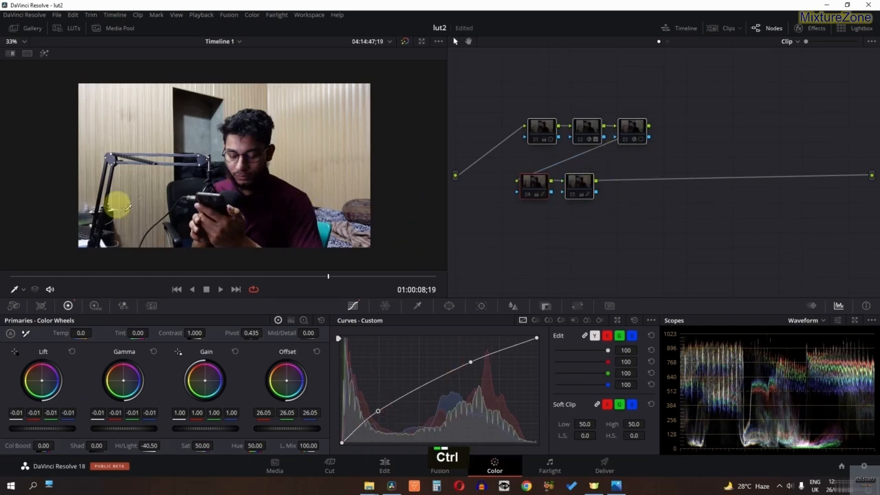
{"action": "key", "text": "ctrl+d"}
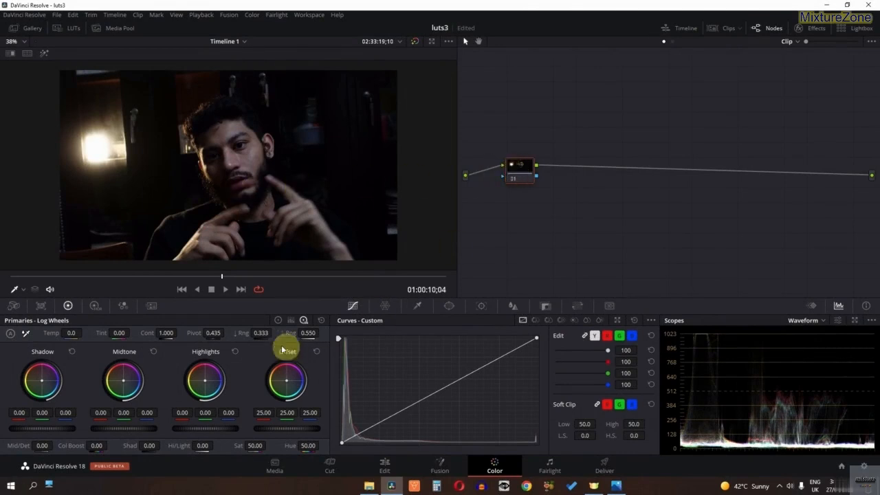
- Show the primaries color wheels for the luts3 clip and set node 01's Hi/Light to -100
{"action": "left_click", "coordinate": [277, 321]}
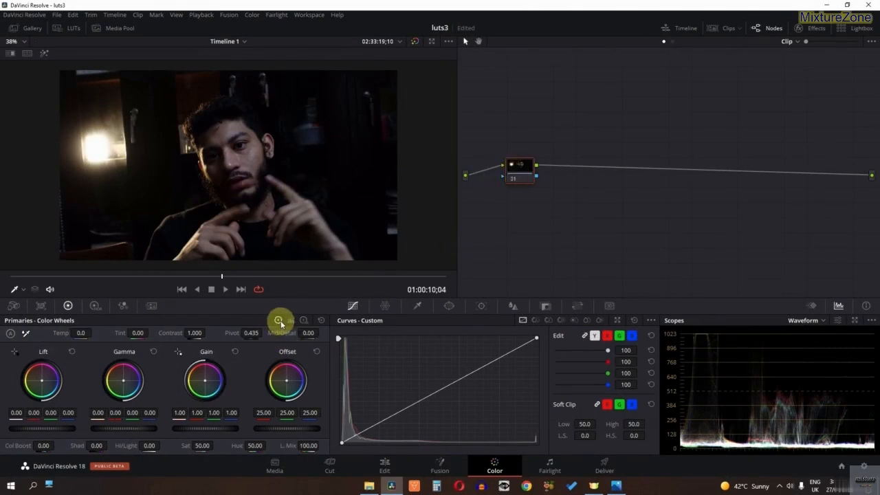
{"action": "double_click", "coordinate": [150, 445]}
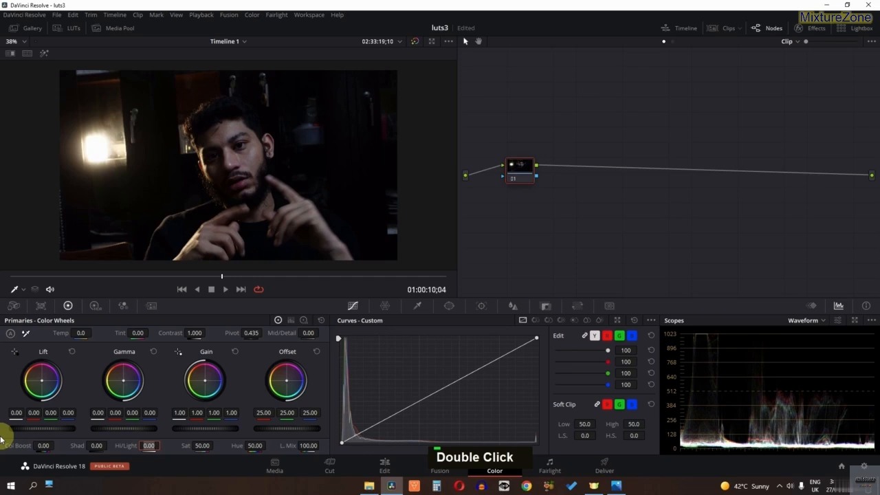
{"action": "type", "text": "-1"}
{"action": "key", "text": "Return"}
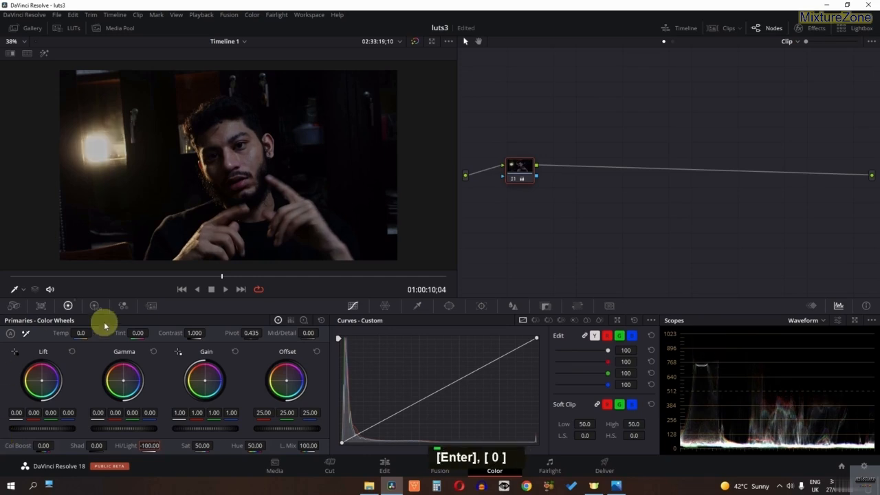
- Set node 01's Gain to 1.12, Gamma to 0.03, Offset to 22.65 and Contrast to 0.748
{"action": "left_click_drag", "start_coordinate": [184, 429], "coordinate": [230, 429]}
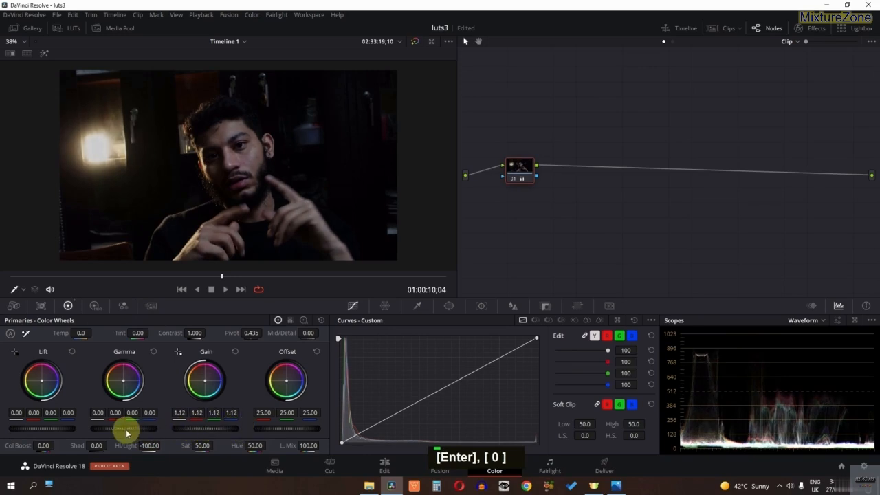
{"action": "left_click_drag", "start_coordinate": [126, 429], "coordinate": [202, 431]}
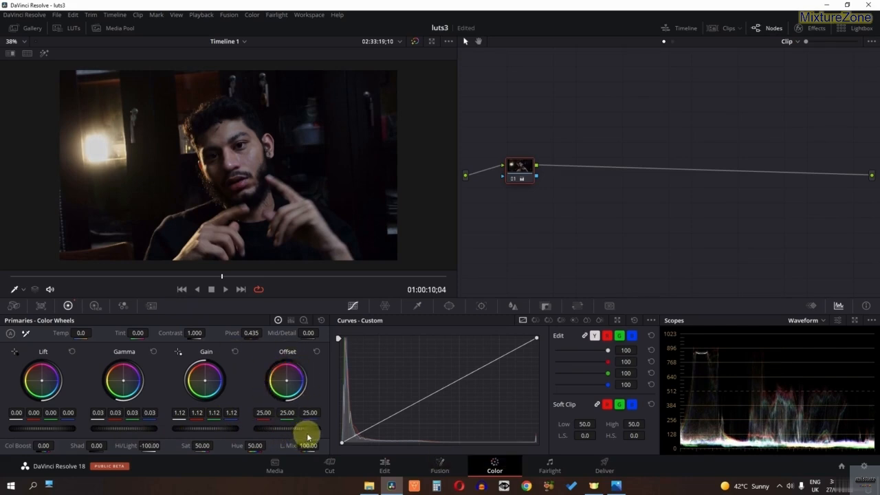
{"action": "left_click_drag", "start_coordinate": [294, 429], "coordinate": [264, 429]}
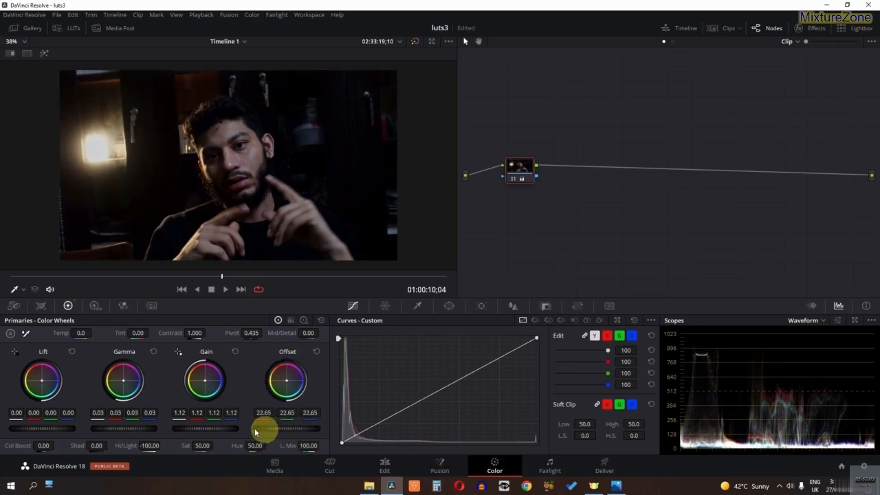
{"action": "left_click_drag", "start_coordinate": [195, 333], "coordinate": [137, 333]}
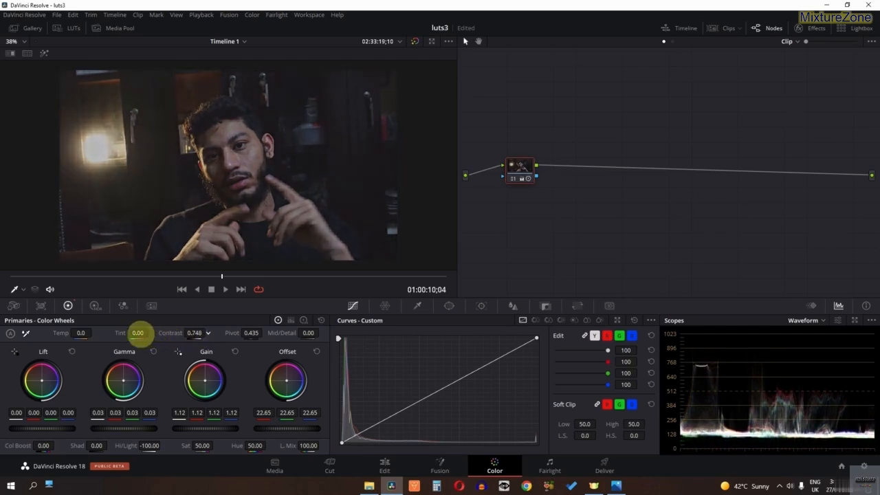
- Lower the log wheels' Highlights to -0.40 on node 01 and compare the clip with the node disabled and enabled
{"action": "left_click", "coordinate": [306, 322]}
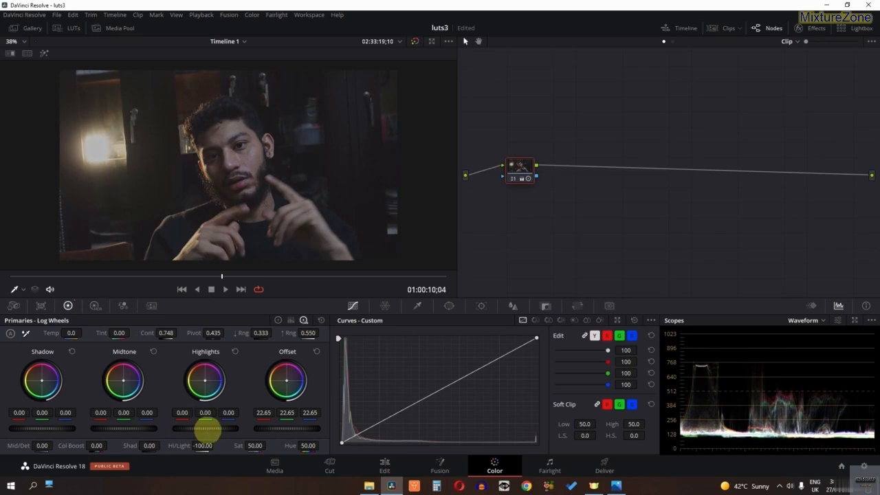
{"action": "left_click_drag", "start_coordinate": [206, 428], "coordinate": [62, 427]}
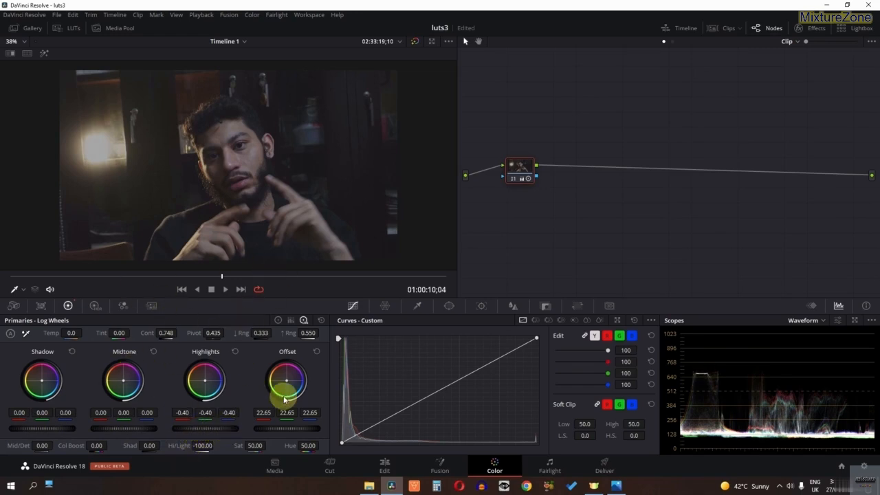
{"action": "key", "text": "ctrl+d"}
{"action": "key", "text": "ctrl+d"}
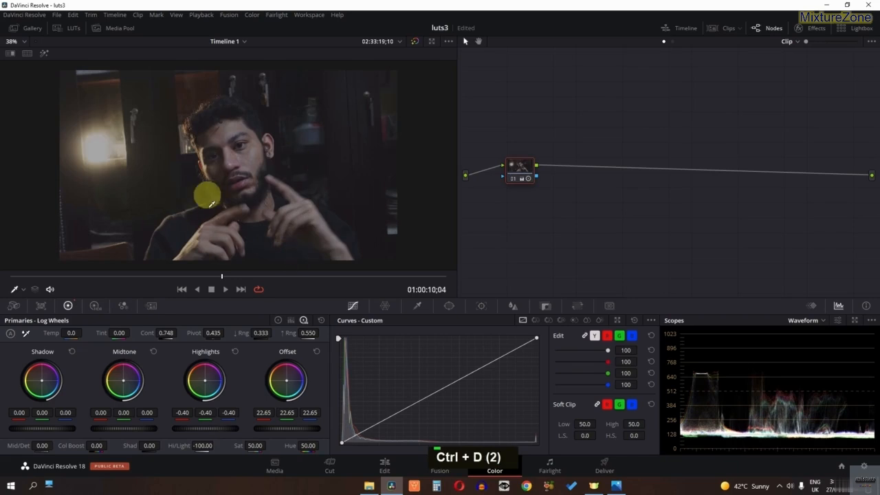
- Add a serial node after node 01
{"action": "right_click", "coordinate": [516, 177]}
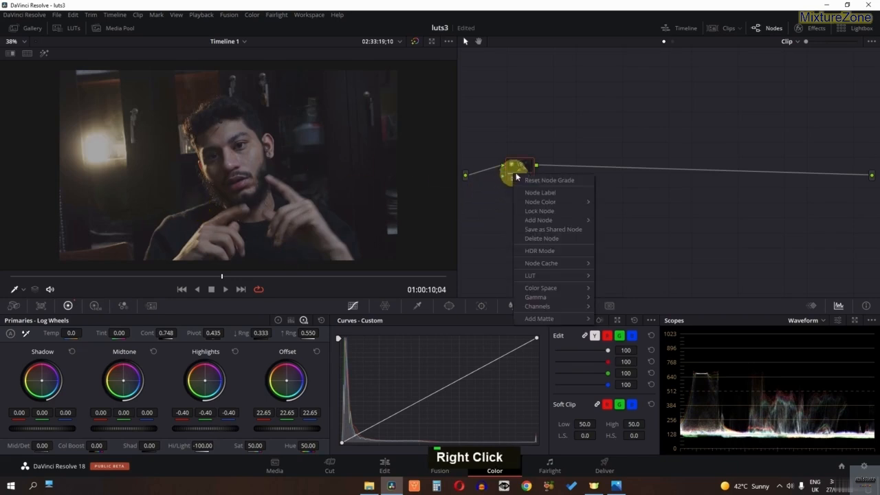
{"action": "mouse_move", "coordinate": [571, 220]}
{"action": "left_click", "coordinate": [626, 222]}
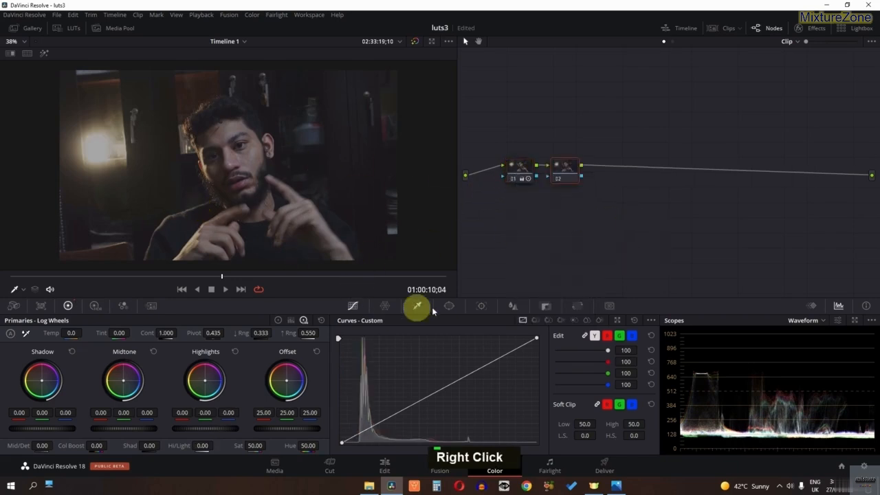
- Add a circle window on node 02 over the face with Size 51.28, Pan 52.07, Tilt 50.64 and Soft 1 of 14
{"action": "left_click", "coordinate": [450, 305]}
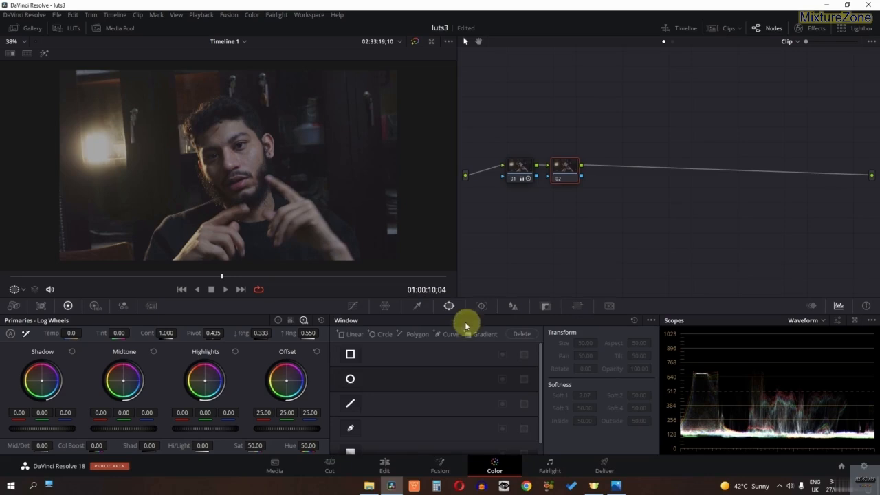
{"action": "left_click", "coordinate": [350, 379]}
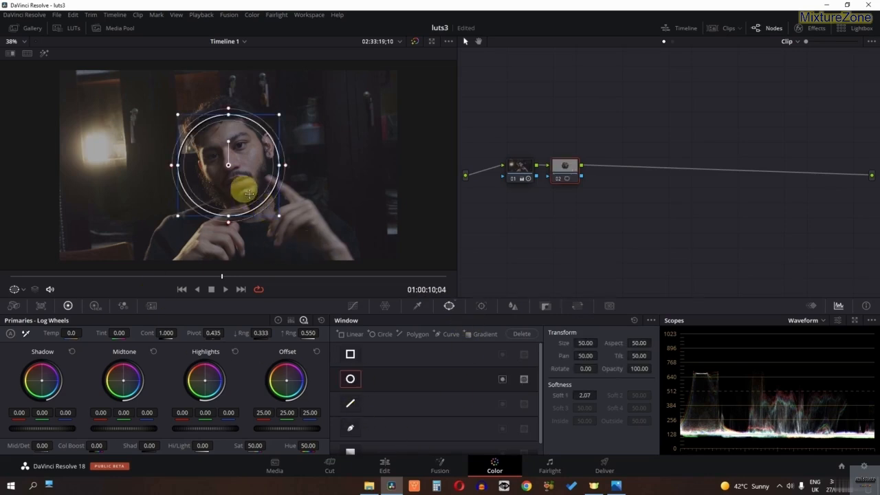
{"action": "left_click_drag", "start_coordinate": [240, 186], "coordinate": [275, 185]}
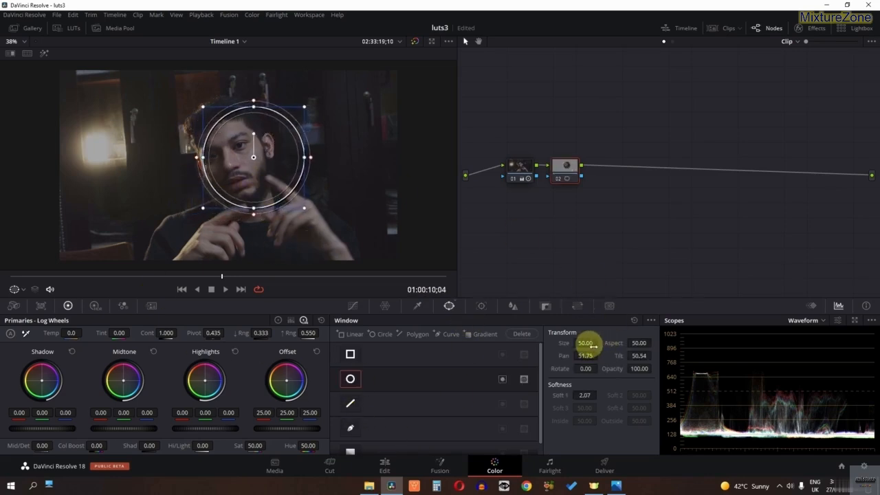
{"action": "left_click_drag", "start_coordinate": [585, 343], "coordinate": [619, 343]}
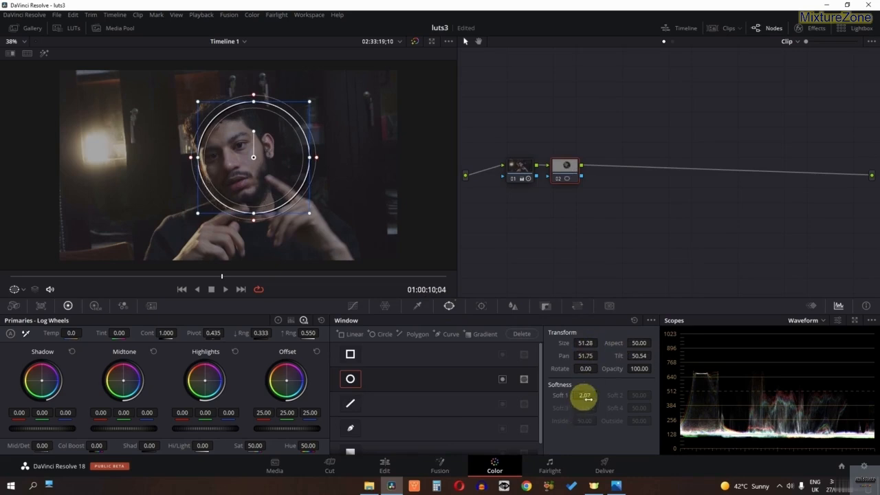
{"action": "double_click", "coordinate": [584, 395]}
{"action": "type", "text": "14"}
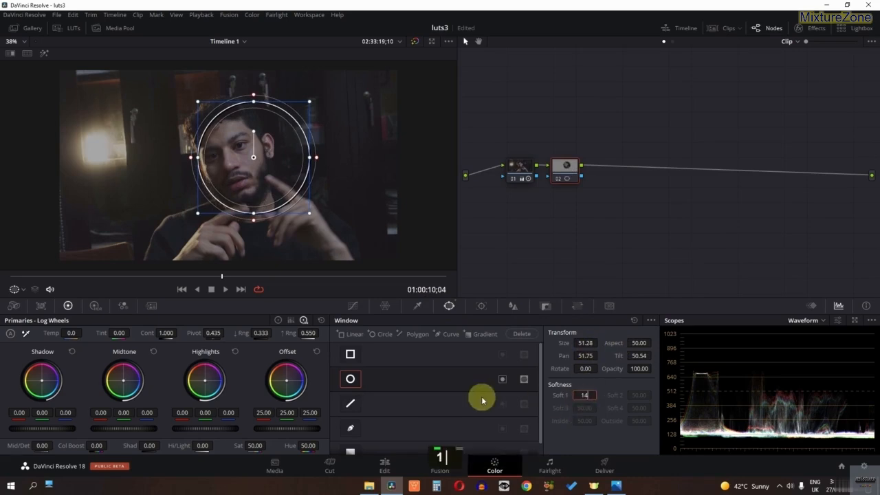
{"action": "key", "text": "Return"}
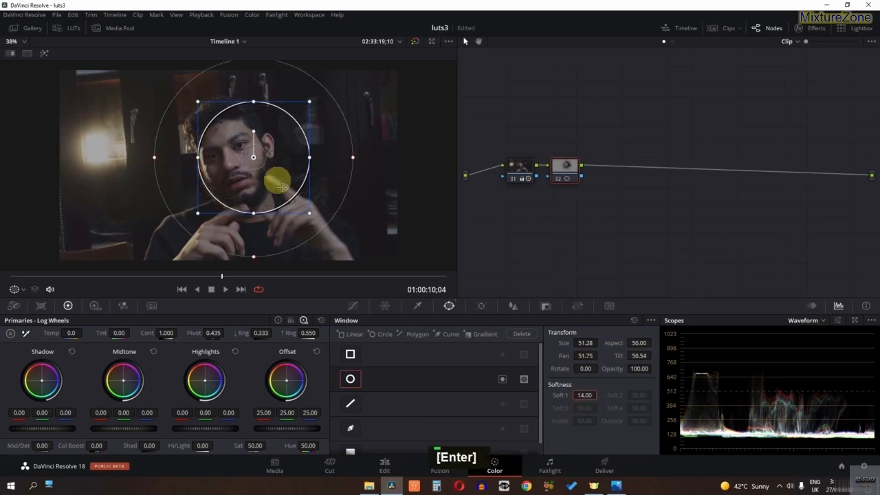
{"action": "mouse_move", "coordinate": [279, 183]}
{"action": "left_mouse_down"}
{"action": "mouse_move", "coordinate": [289, 177]}
{"action": "mouse_move", "coordinate": [284, 187]}
{"action": "left_mouse_up"}
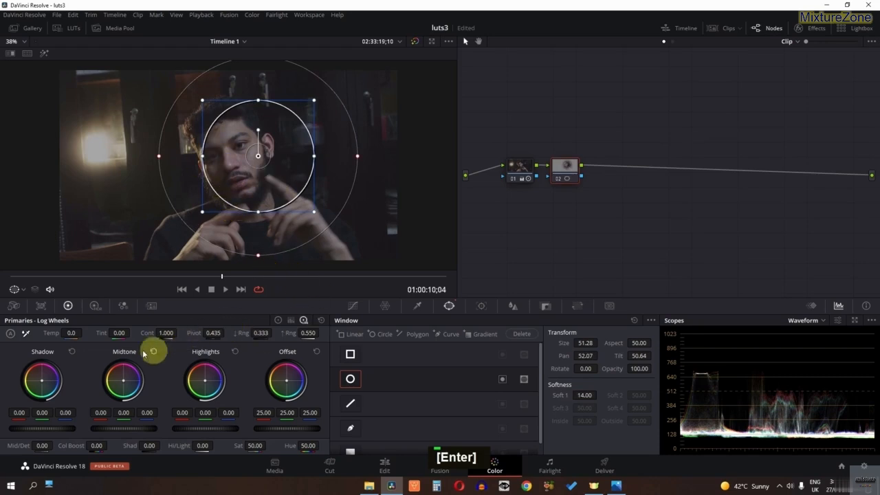
- Set node 02's Gamma to 0.03, Gain to 1.12 and Contrast to 1.236, and compare the clip with the node disabled and enabled
{"action": "left_click", "coordinate": [278, 320]}
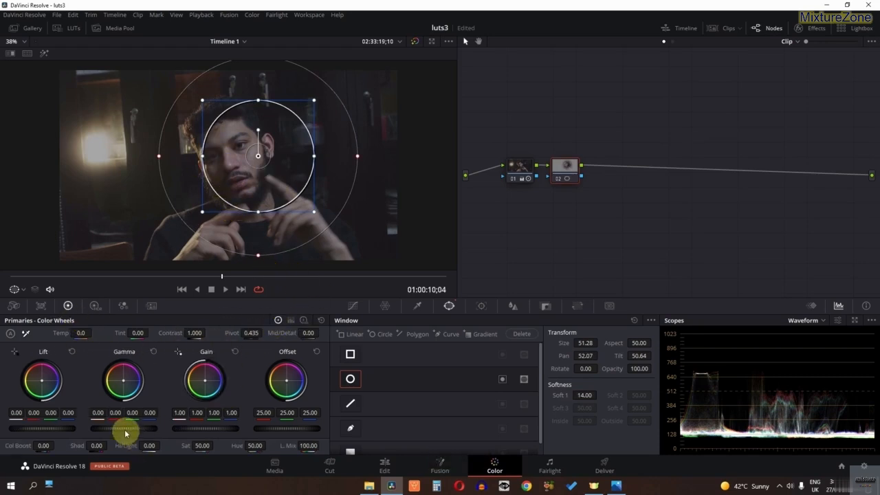
{"action": "left_click_drag", "start_coordinate": [119, 428], "coordinate": [233, 430]}
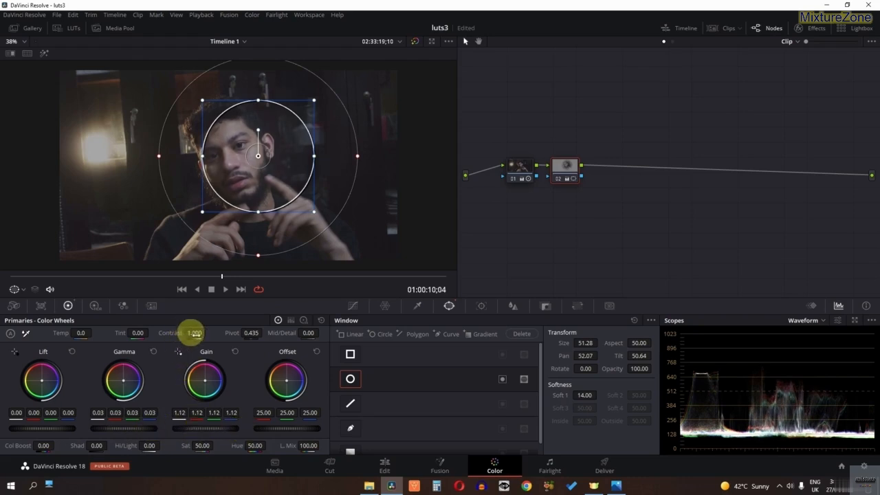
{"action": "left_click_drag", "start_coordinate": [195, 333], "coordinate": [246, 334]}
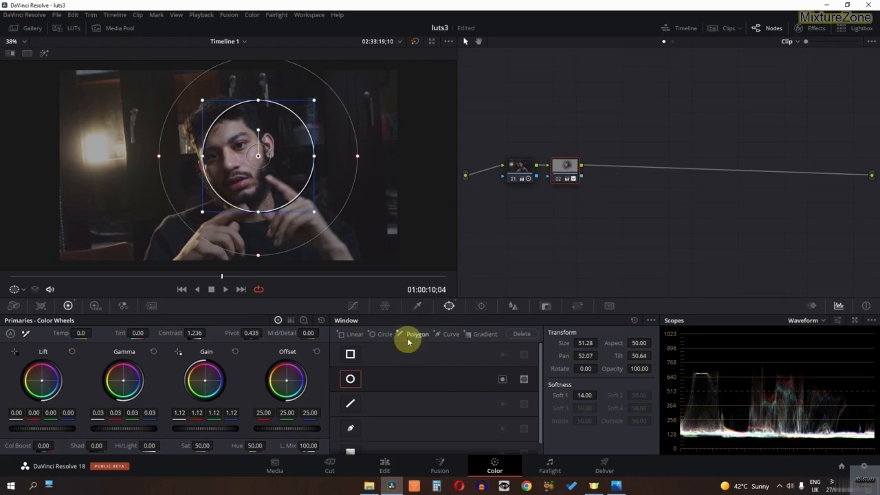
{"action": "left_click", "coordinate": [350, 306]}
{"action": "key", "text": "ctrl+d"}
{"action": "key", "text": "ctrl+d"}
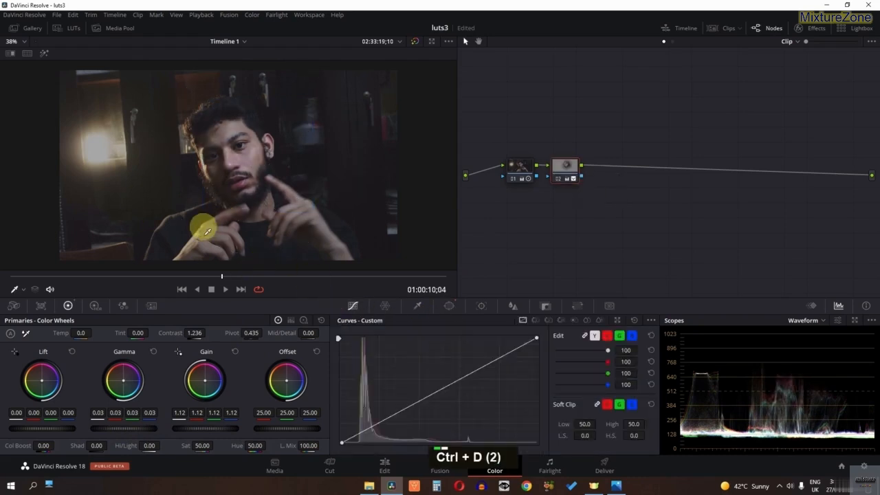
- Add a serial node after node 02 and place a circle window on it over the face at about Pan 50.86, Tilt 50.32
{"action": "right_click", "coordinate": [562, 177]}
{"action": "mouse_move", "coordinate": [626, 223]}
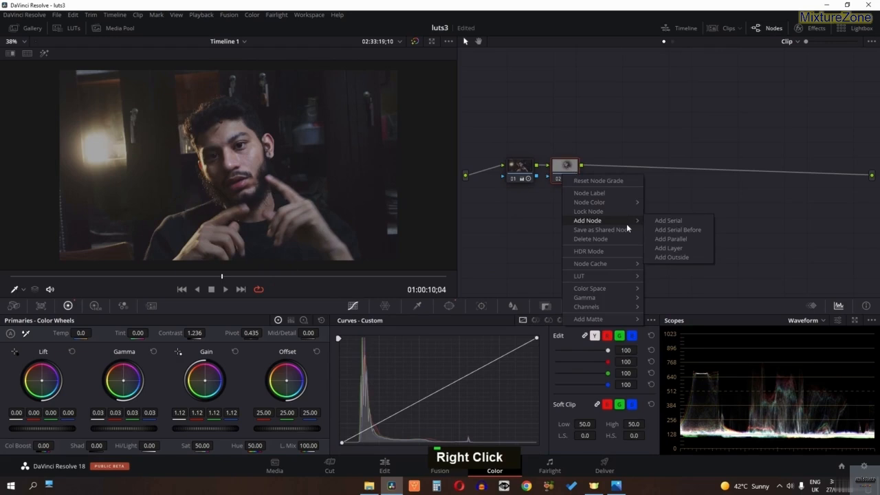
{"action": "left_click", "coordinate": [676, 222]}
{"action": "left_click", "coordinate": [448, 305]}
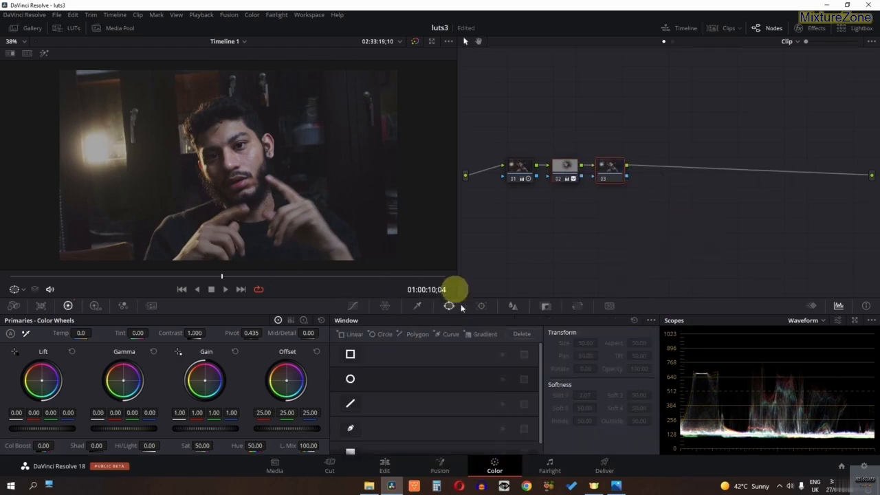
{"action": "left_click", "coordinate": [349, 384]}
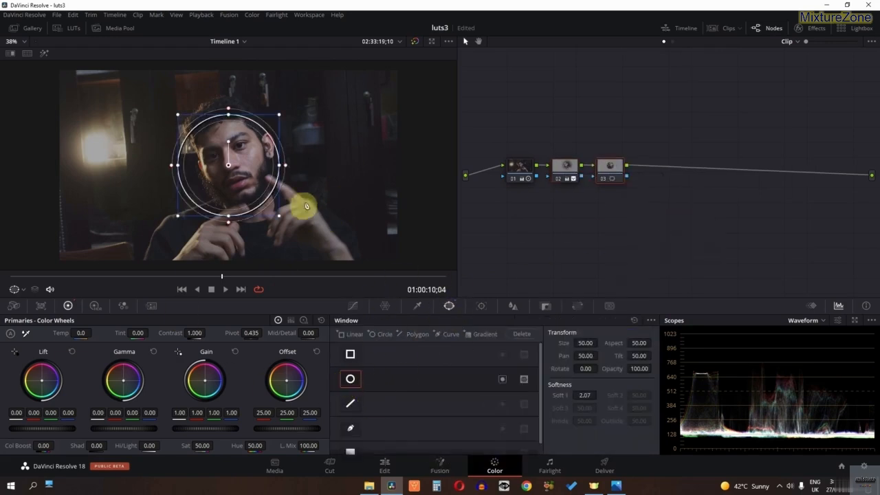
{"action": "left_click_drag", "start_coordinate": [239, 196], "coordinate": [260, 192]}
- Set the node 03 circle window's Size to 57 and Soft 1 to 14
{"action": "scroll", "coordinate": [261, 193], "scroll_direction": "down", "scroll_amount": 2}
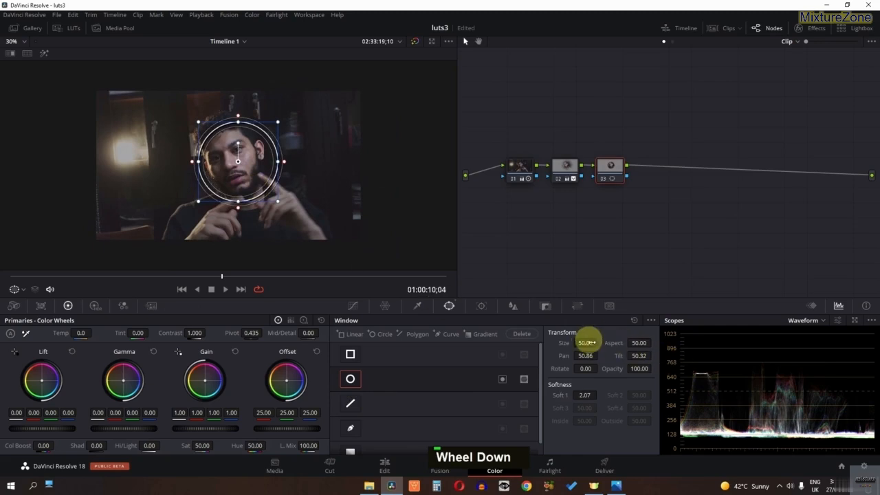
{"action": "double_click", "coordinate": [585, 343]}
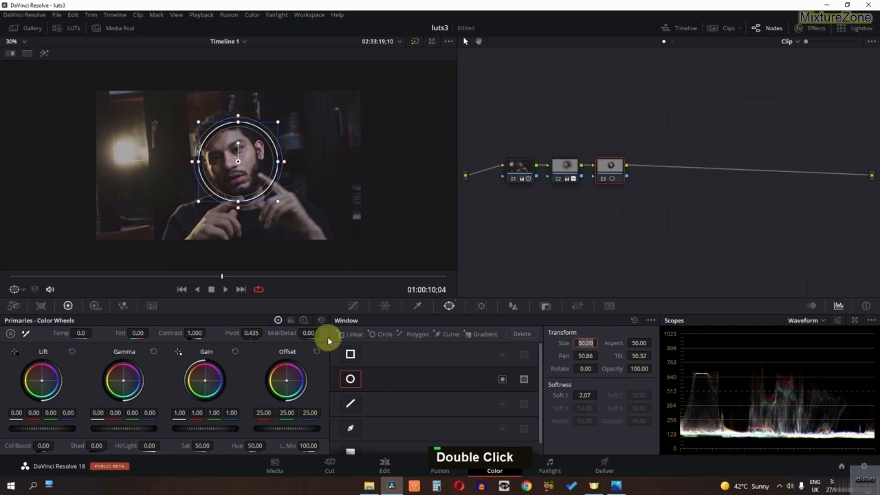
{"action": "type", "text": "57"}
{"action": "key", "text": "Return"}
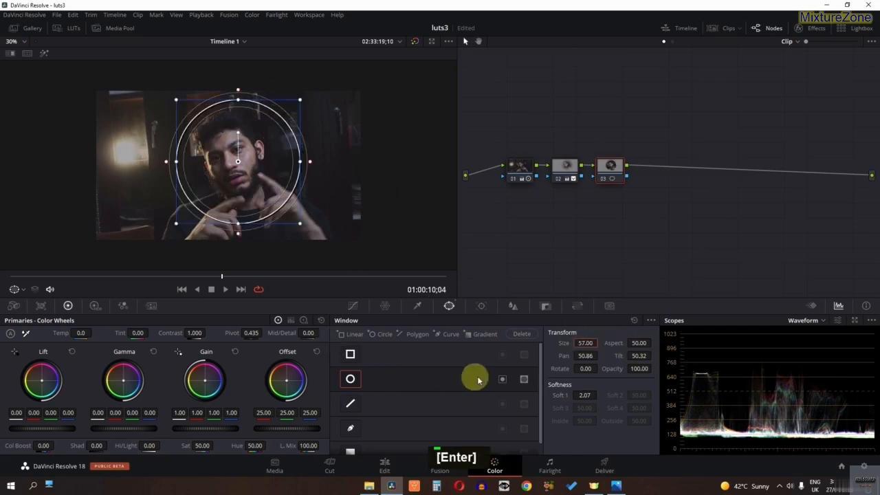
{"action": "double_click", "coordinate": [584, 395]}
{"action": "type", "text": "14"}
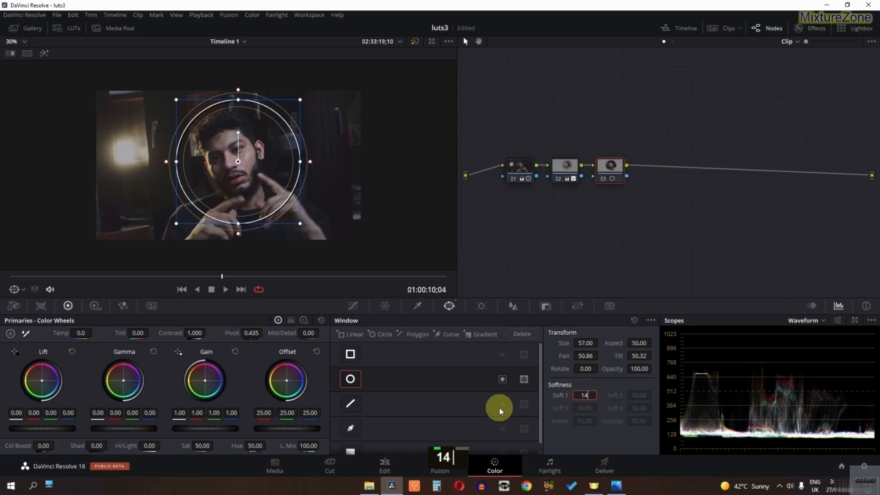
{"action": "key", "text": "Return"}
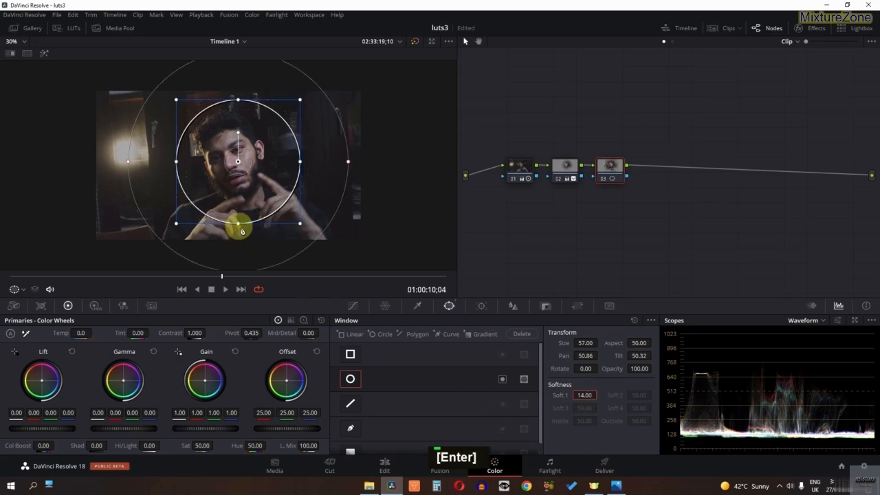
- Stretch node 03's window vertically to an Aspect of about 40.37 and invert its mask with the highlight preview on
{"action": "left_click_drag", "start_coordinate": [241, 230], "coordinate": [241, 243]}
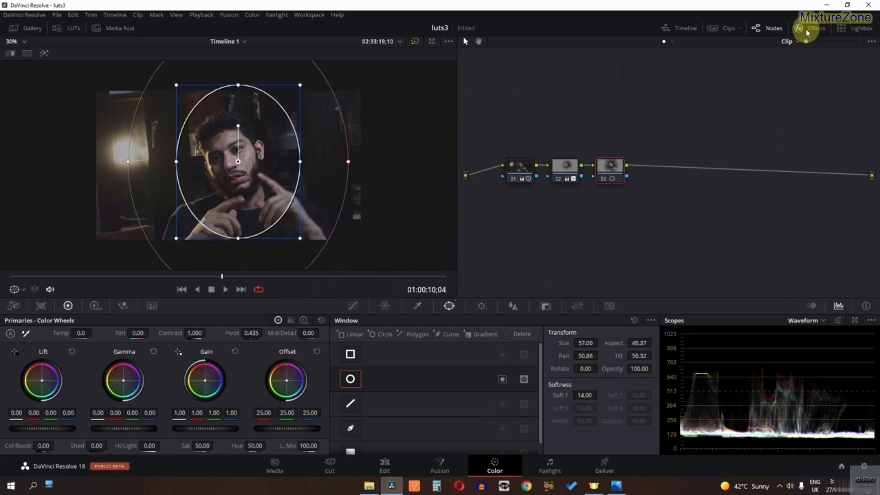
{"action": "key", "text": "shift+h"}
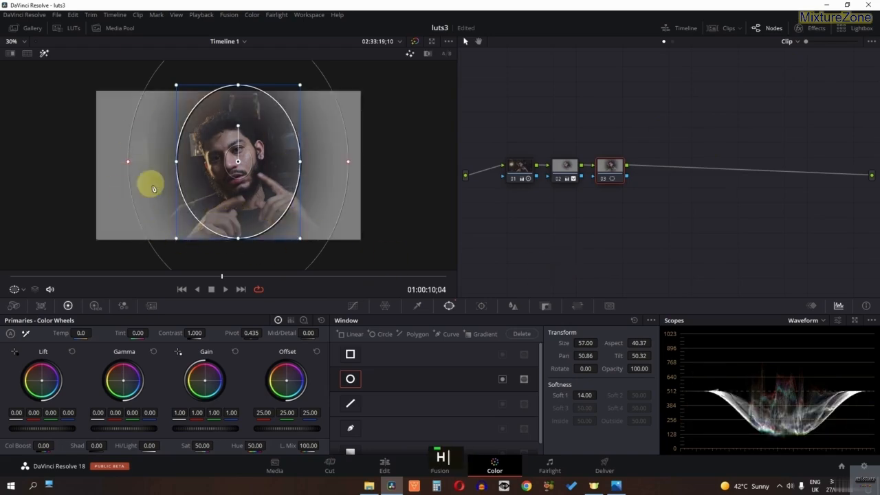
{"action": "left_click", "coordinate": [503, 380]}
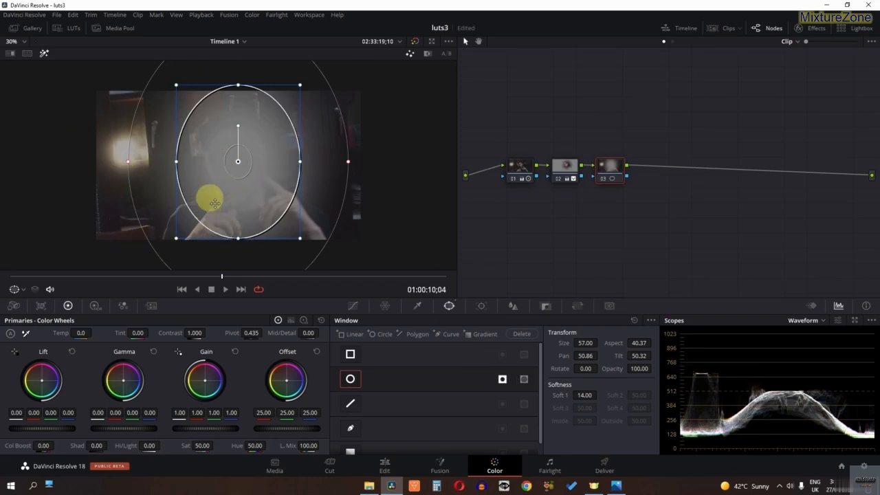
- Find the Light Rays effect by searching for "light", apply it to node 03 and turn off the highlight preview
{"action": "left_click", "coordinate": [812, 29]}
{"action": "double_click", "coordinate": [761, 60]}
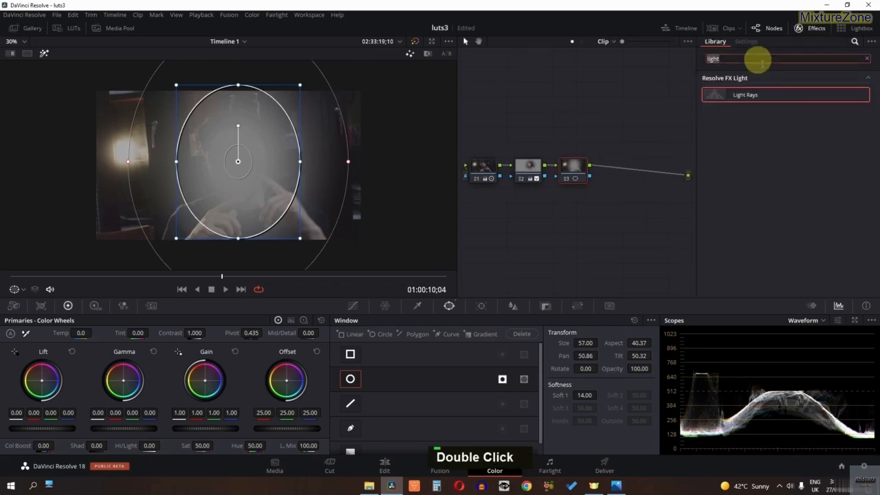
{"action": "key", "text": "BackSpace"}
{"action": "type", "text": "ligh"}
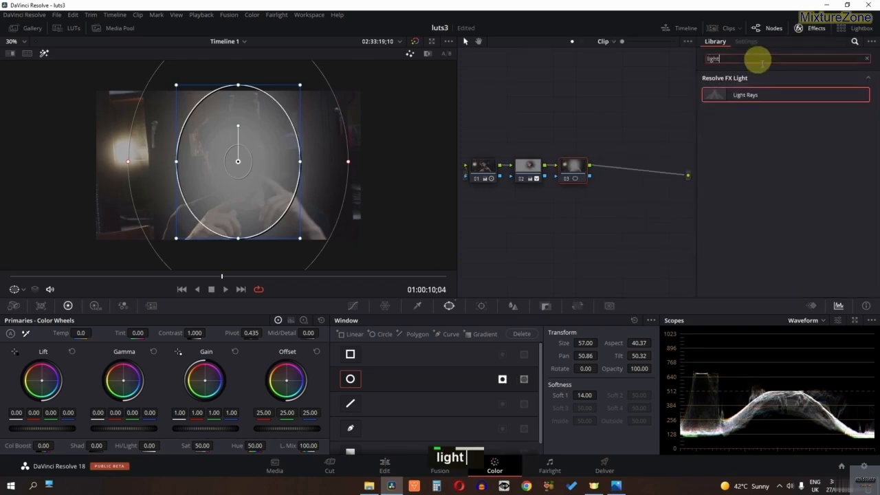
{"action": "left_click_drag", "start_coordinate": [755, 97], "coordinate": [625, 187]}
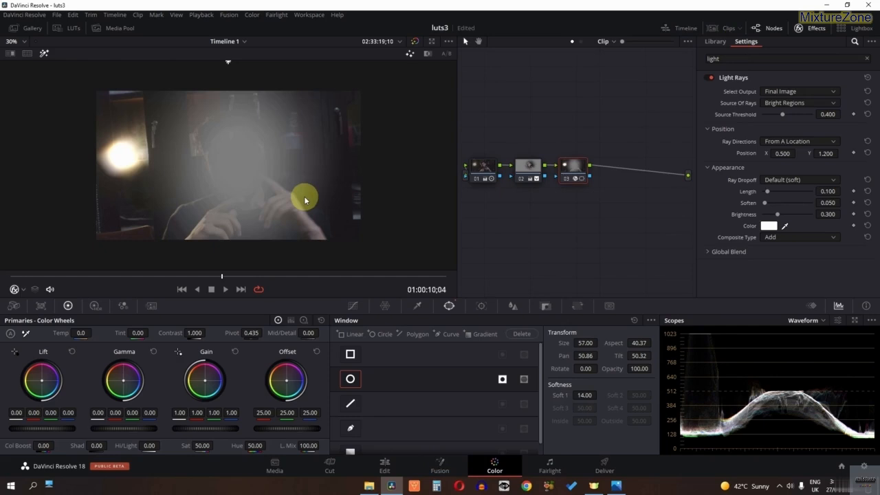
{"action": "key", "text": "shift+h"}
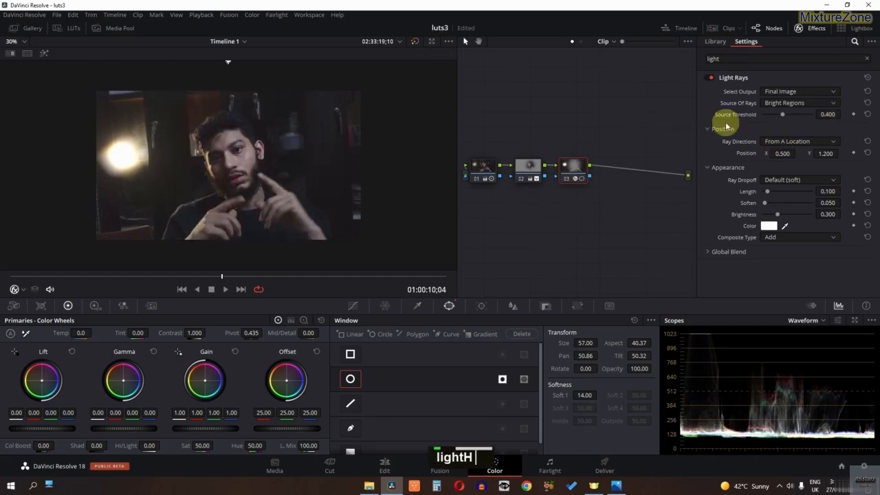
- Set the Light Rays Source Threshold to 0.287 and Length to 1
{"action": "double_click", "coordinate": [827, 115]}
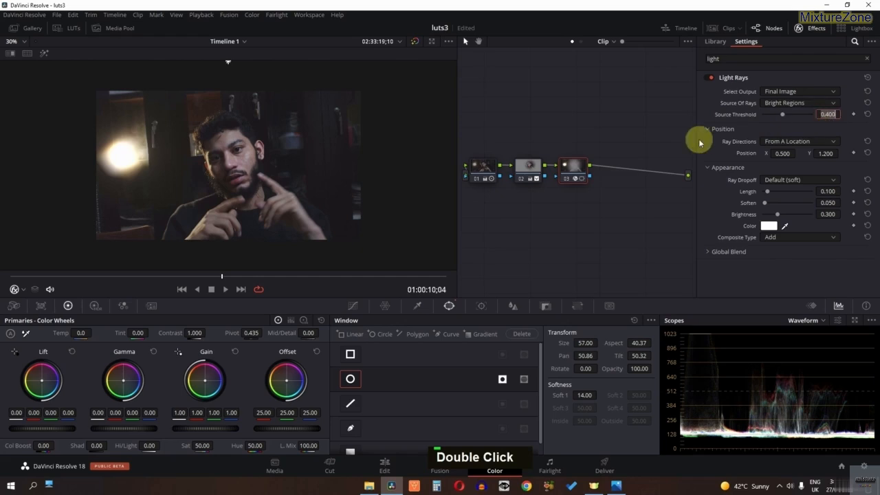
{"action": "type", "text": "0.287"}
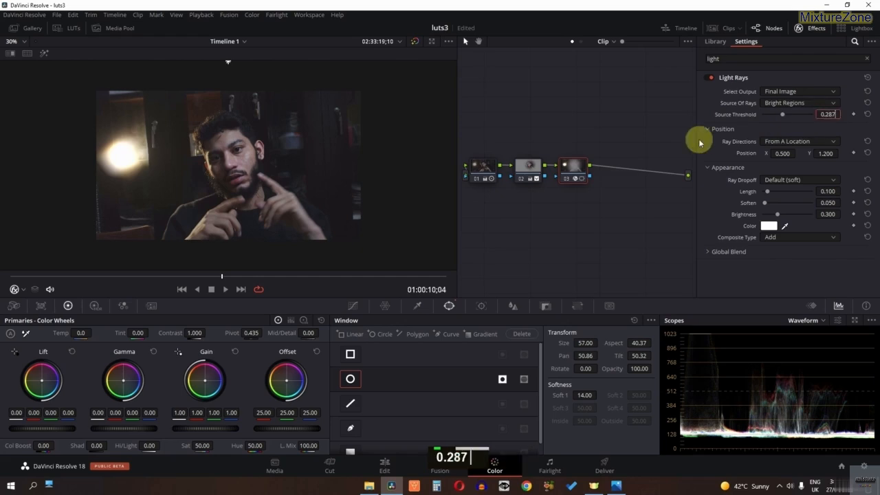
{"action": "key", "text": "Return"}
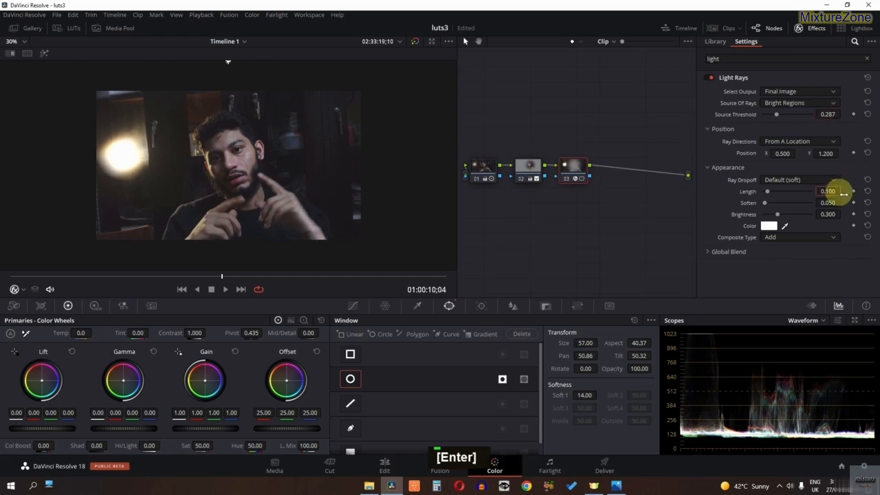
{"action": "double_click", "coordinate": [828, 192]}
{"action": "type", "text": "1"}
{"action": "key", "text": "Return"}
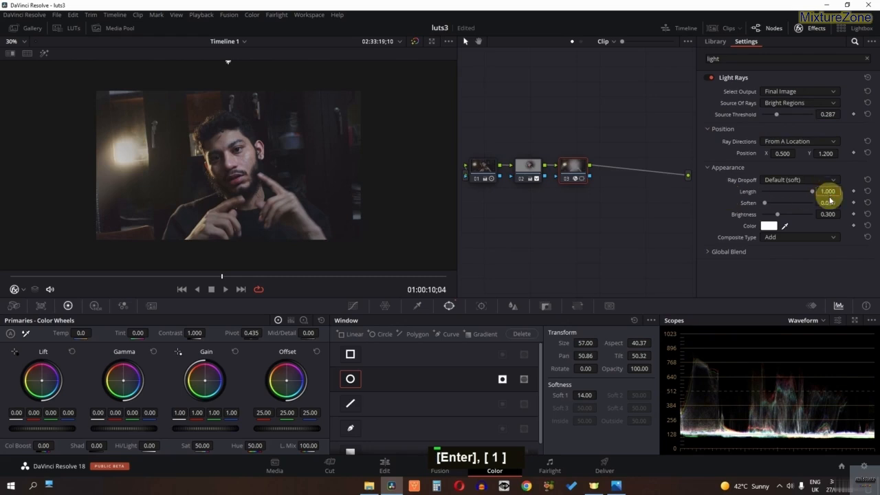
- Set the Light Rays Soften to 1 and Brightness to 0.440
{"action": "double_click", "coordinate": [830, 202]}
{"action": "type", "text": "1"}
{"action": "key", "text": "Return"}
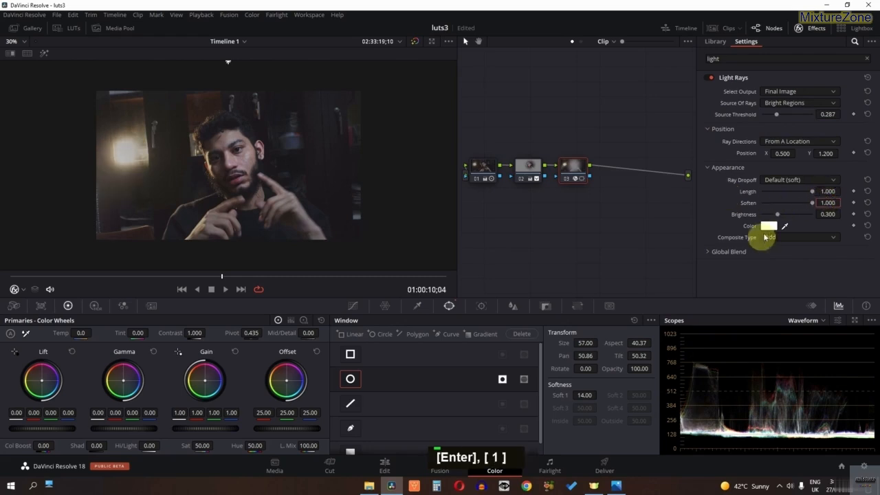
{"action": "double_click", "coordinate": [827, 214]}
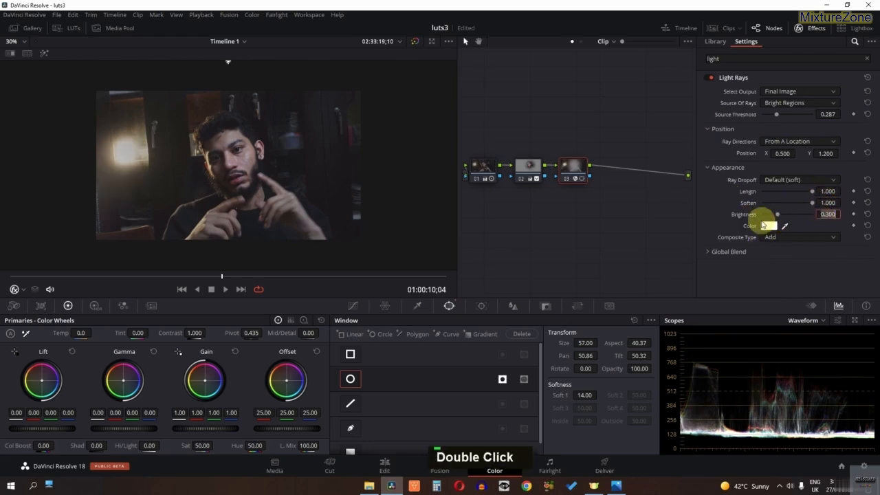
{"action": "type", "text": "0"}
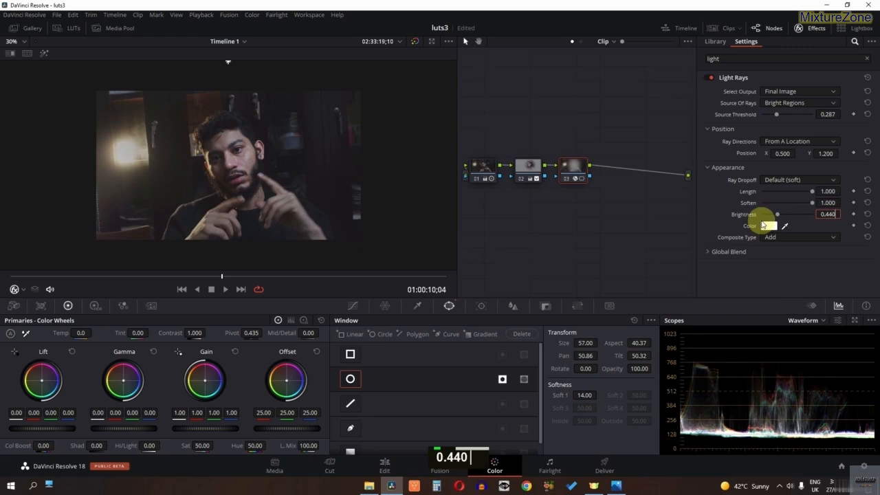
{"action": "type", "text": ".440"}
{"action": "key", "text": "Return"}
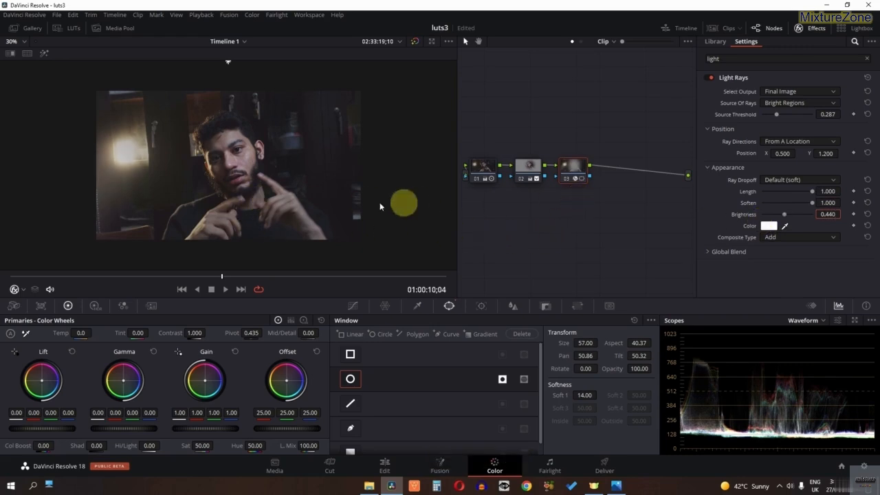
{"action": "scroll", "coordinate": [164, 160], "scroll_direction": "down", "scroll_amount": 2}
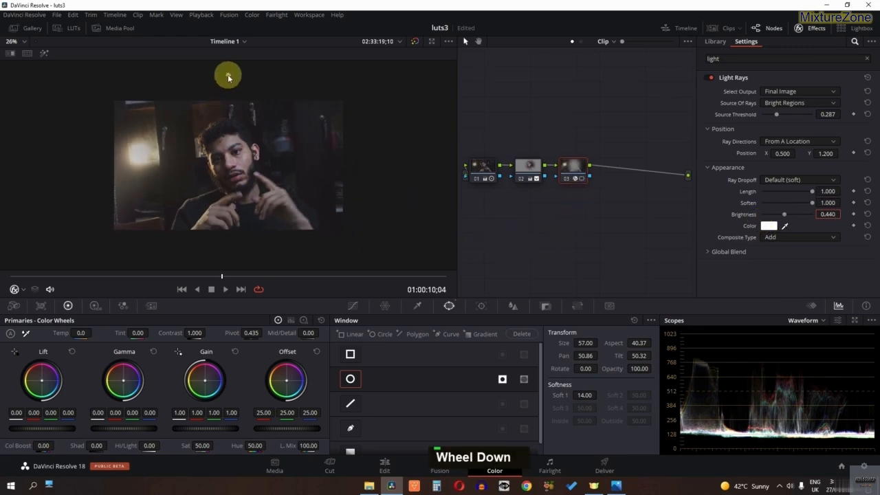
- Move the Light Rays source to the frame edge beside the lamp, at X 0.001, Y 0.694, and raise node 03's Offset to 27.55
{"action": "left_click_drag", "start_coordinate": [229, 78], "coordinate": [114, 141]}
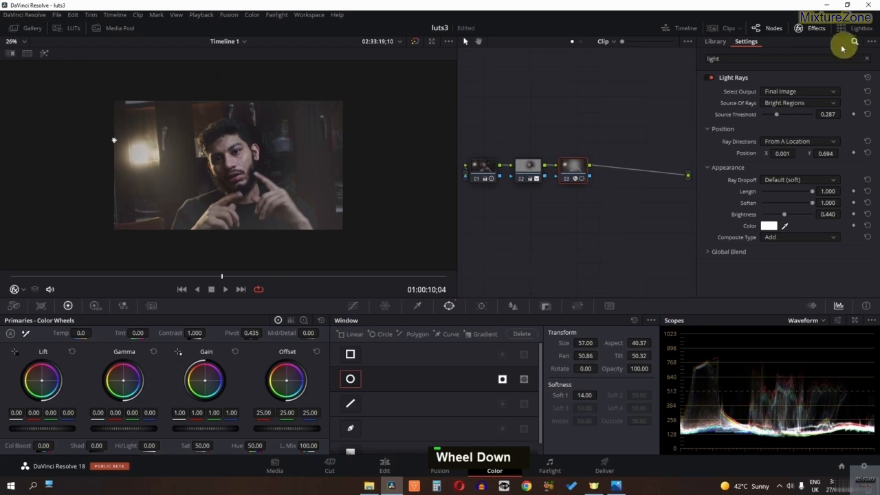
{"action": "left_click", "coordinate": [809, 34]}
{"action": "left_click_drag", "start_coordinate": [457, 196], "coordinate": [401, 197]}
{"action": "scroll", "coordinate": [207, 162], "scroll_direction": "up", "scroll_amount": 5}
{"action": "scroll", "coordinate": [207, 162], "scroll_direction": "down", "scroll_amount": 1}
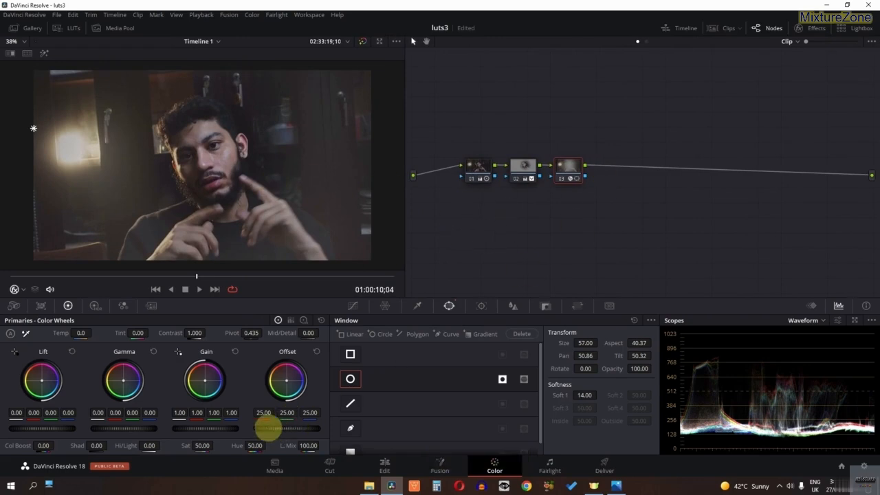
{"action": "left_click_drag", "start_coordinate": [268, 428], "coordinate": [321, 427]}
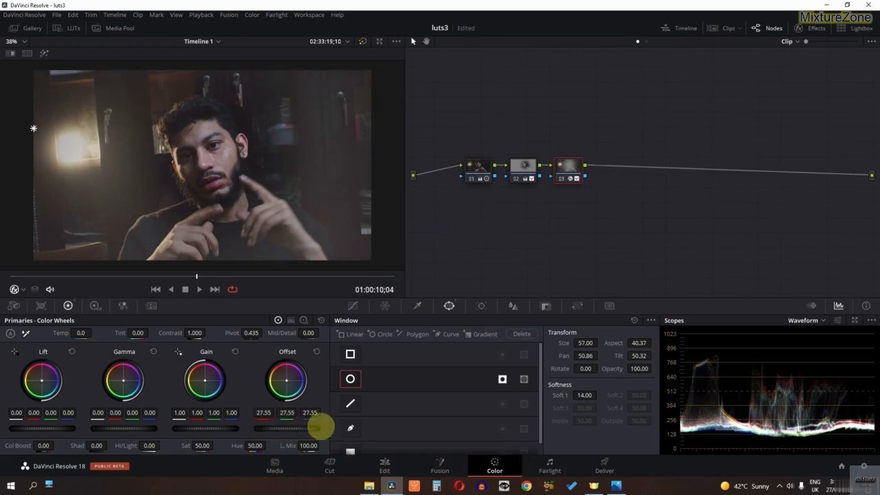
- Add a serial node after node 03 and place it below node 01
{"action": "right_click", "coordinate": [574, 179]}
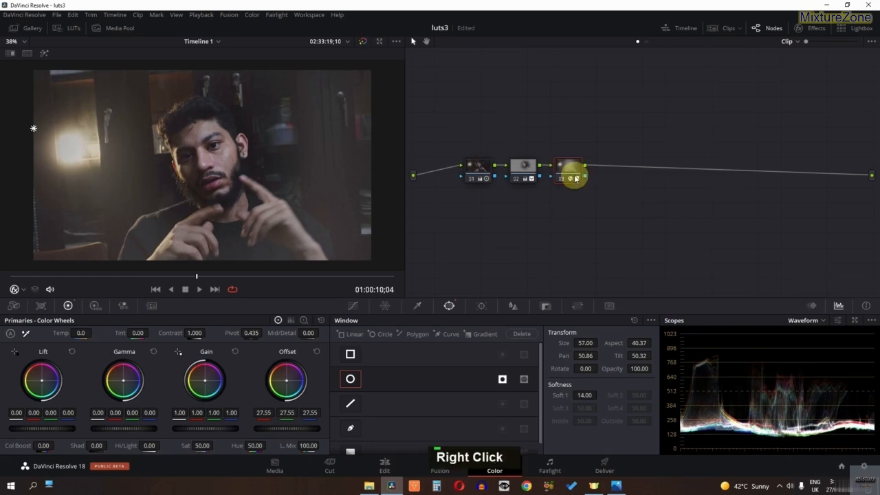
{"action": "left_click", "coordinate": [680, 222]}
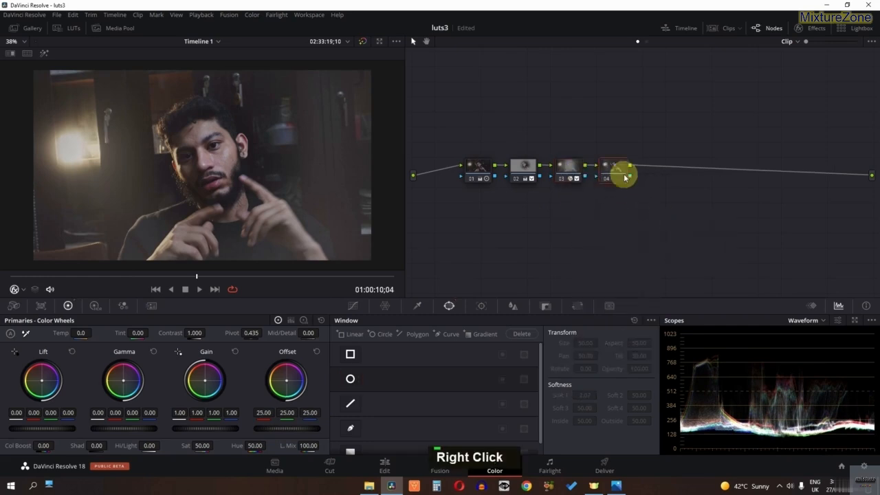
{"action": "left_click_drag", "start_coordinate": [623, 172], "coordinate": [483, 220]}
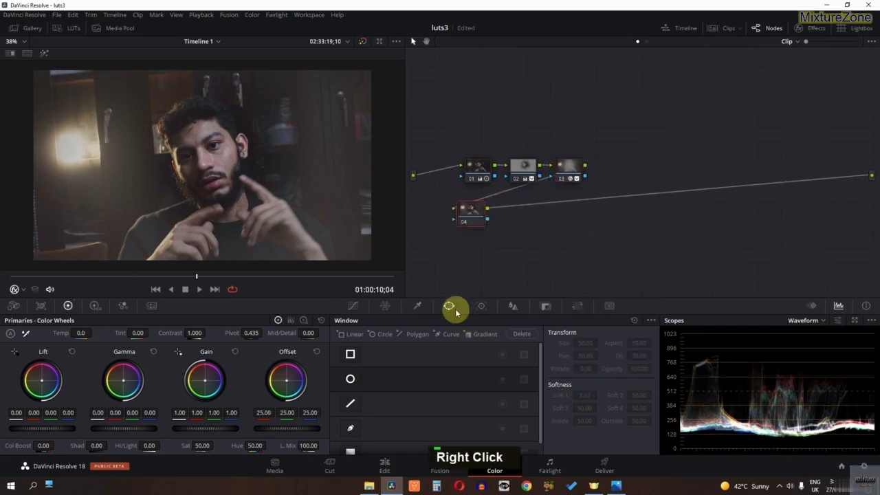
- Add a circular window to node 04 and center it over the subject's face
{"action": "left_click", "coordinate": [356, 380]}
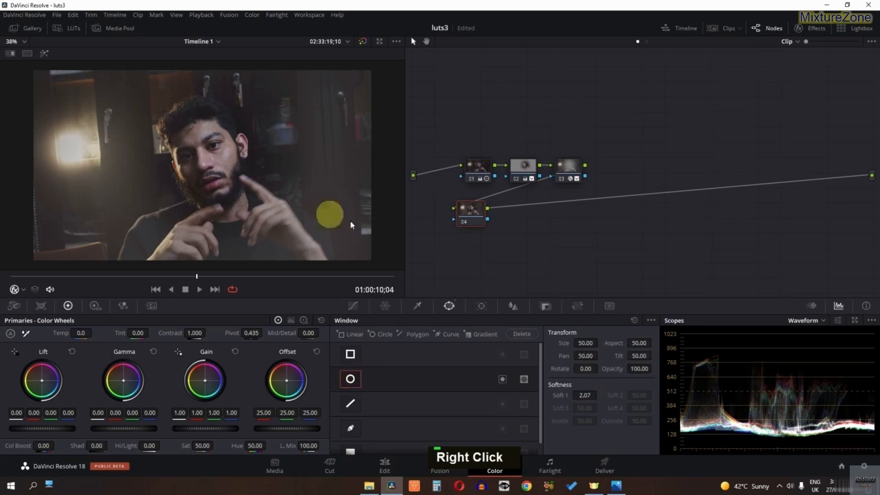
{"action": "left_click", "coordinate": [351, 306]}
{"action": "left_click", "coordinate": [450, 306]}
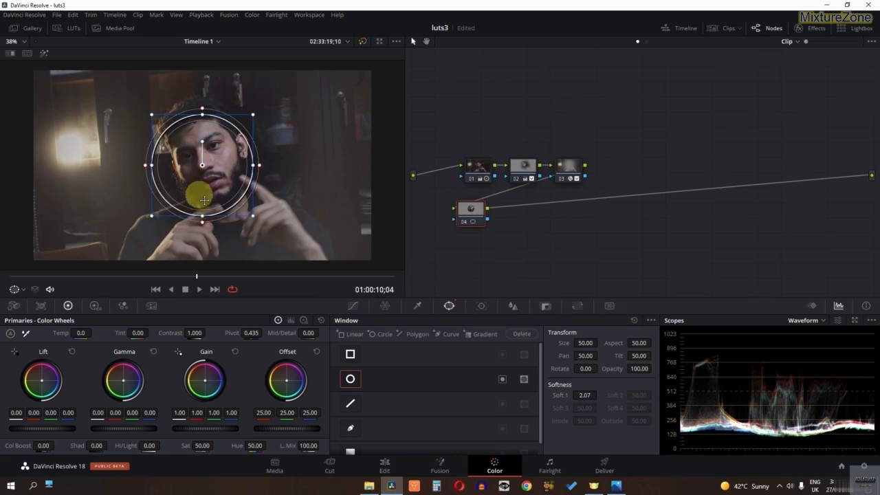
{"action": "left_click_drag", "start_coordinate": [204, 200], "coordinate": [212, 196]}
- Set node 04's window Size to 61 and Soft 1 to 14, and shift it sideways to a Pan of about 51.24
{"action": "double_click", "coordinate": [584, 343]}
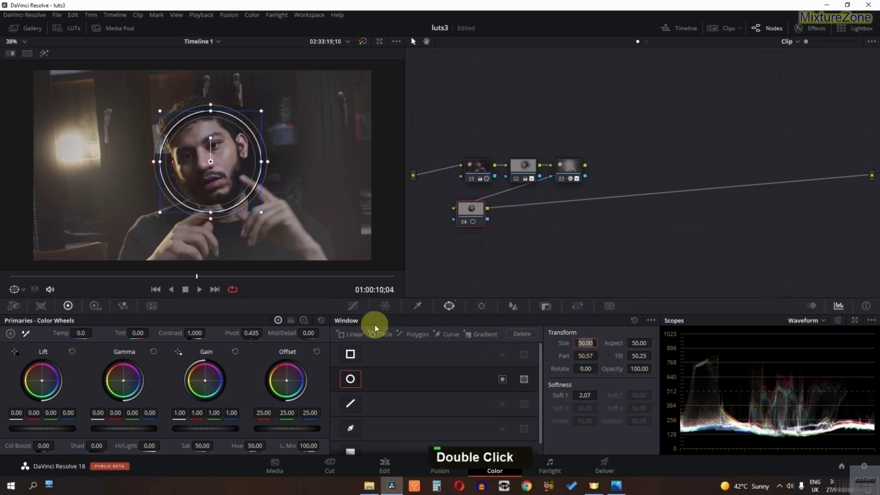
{"action": "type", "text": "61"}
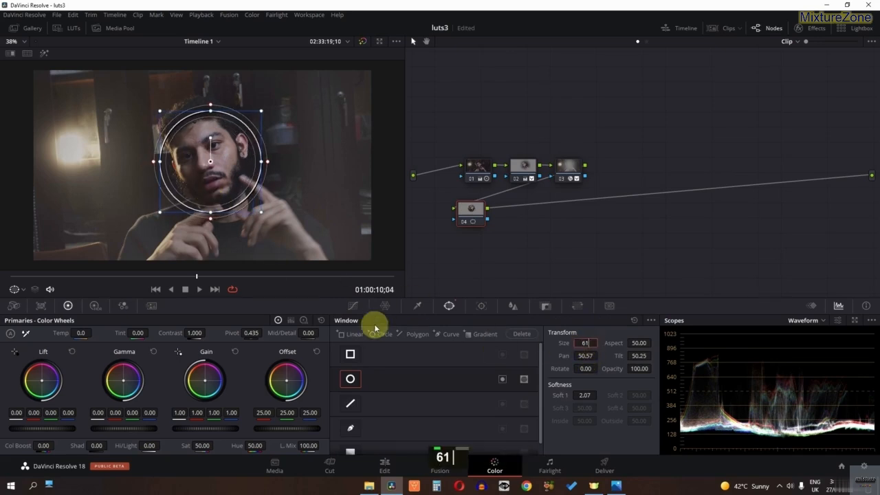
{"action": "key", "text": "Return"}
{"action": "double_click", "coordinate": [583, 395]}
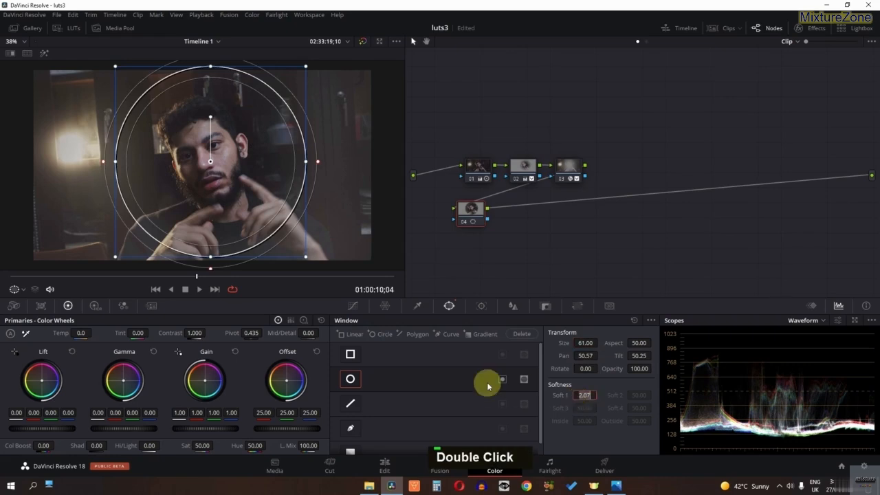
{"action": "type", "text": "14"}
{"action": "key", "text": "Return"}
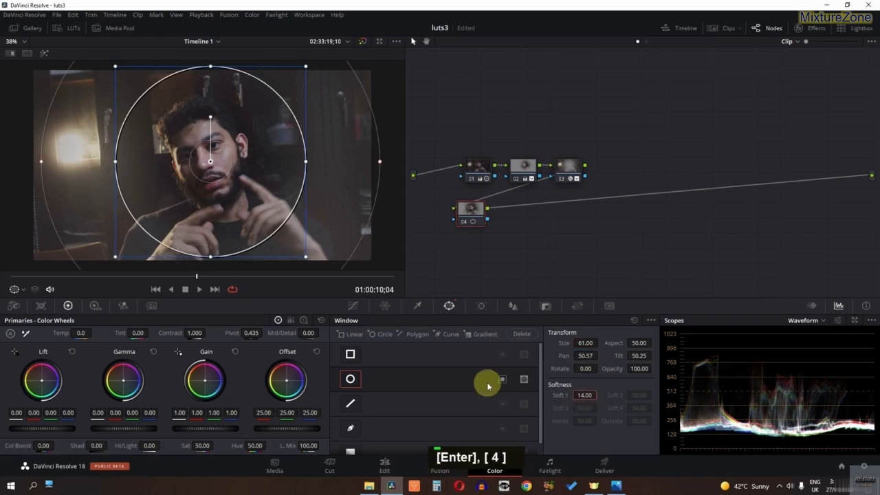
{"action": "left_click_drag", "start_coordinate": [234, 214], "coordinate": [238, 223]}
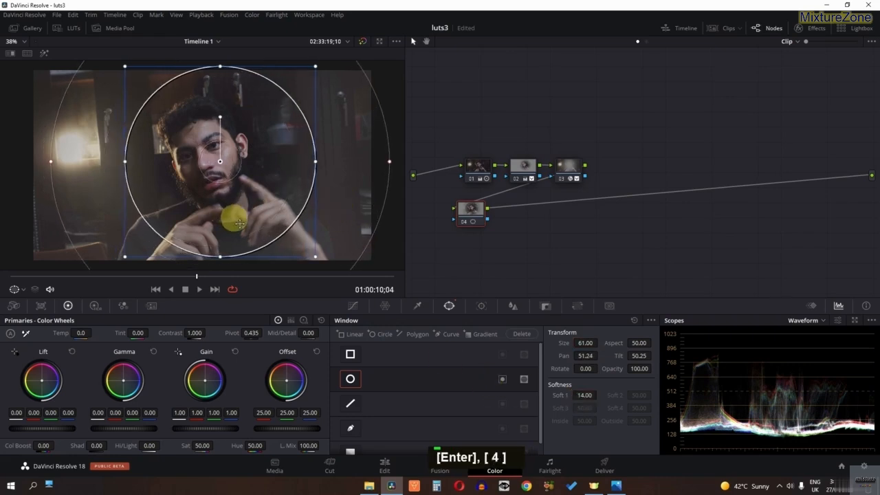
- Set node 04's Mid/Detail to -80 and compare the skin close up with the node off and on
{"action": "scroll", "coordinate": [334, 314], "scroll_direction": "up", "scroll_amount": 1}
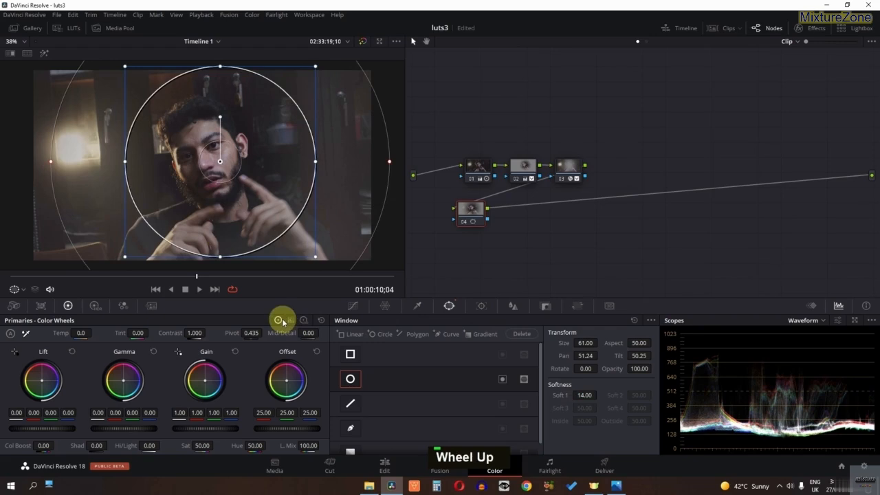
{"action": "double_click", "coordinate": [306, 333]}
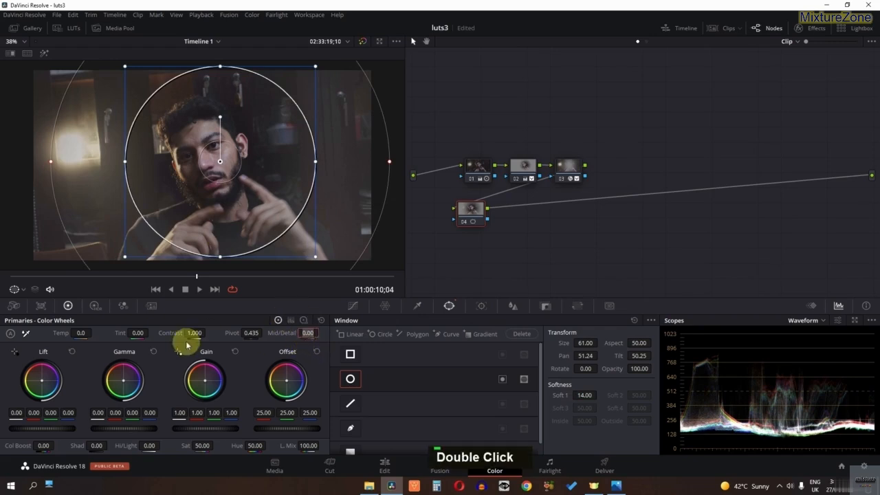
{"action": "type", "text": "-80"}
{"action": "key", "text": "Return"}
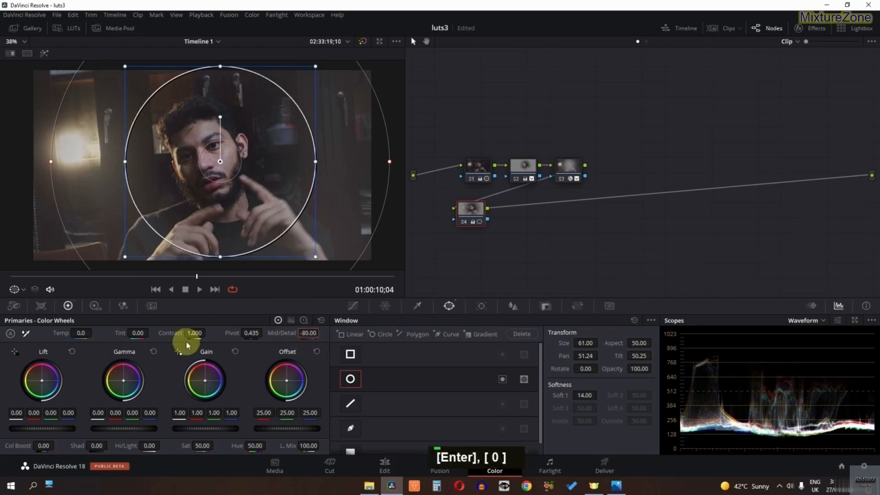
{"action": "scroll", "coordinate": [173, 186], "scroll_direction": "up", "scroll_amount": 4}
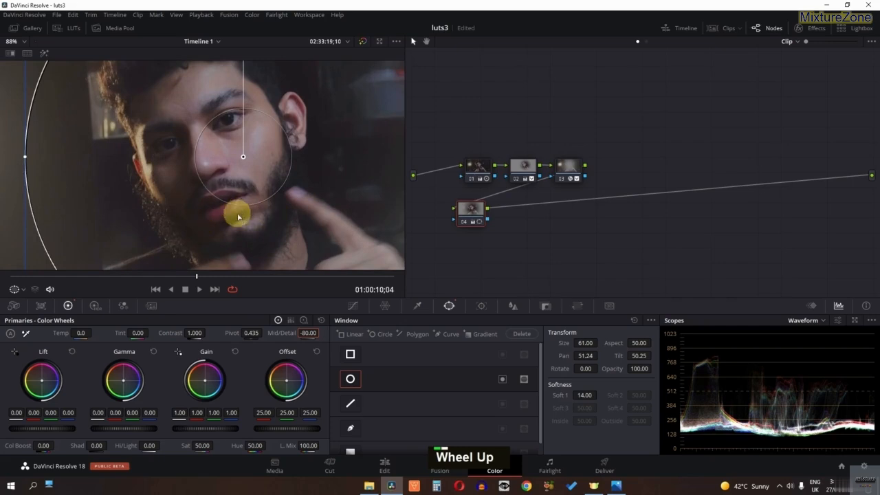
{"action": "key", "text": "ctrl+d"}
{"action": "key", "text": "ctrl+d"}
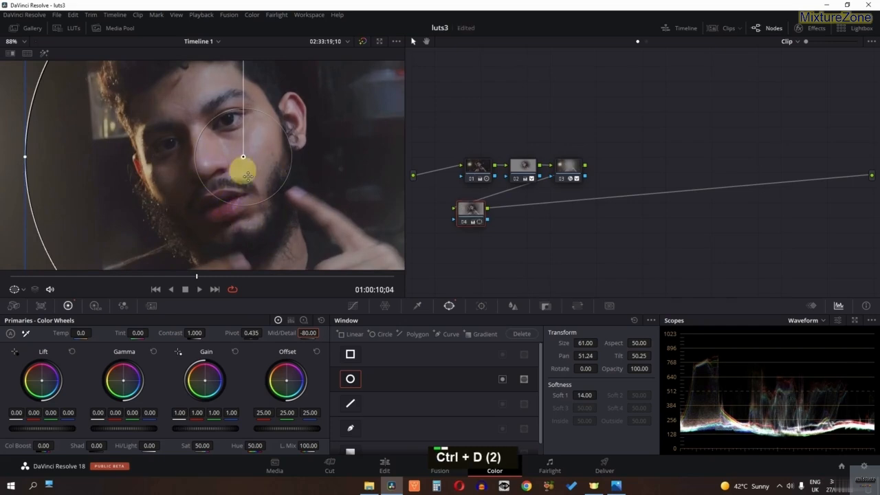
- Reframe the face in the viewer and set node 04's Hi/Light to -87
{"action": "scroll", "coordinate": [246, 177], "scroll_direction": "down", "scroll_amount": 2}
{"action": "scroll", "coordinate": [246, 171], "scroll_direction": "up", "scroll_amount": 1}
{"action": "middle_click", "coordinate": [245, 172]}
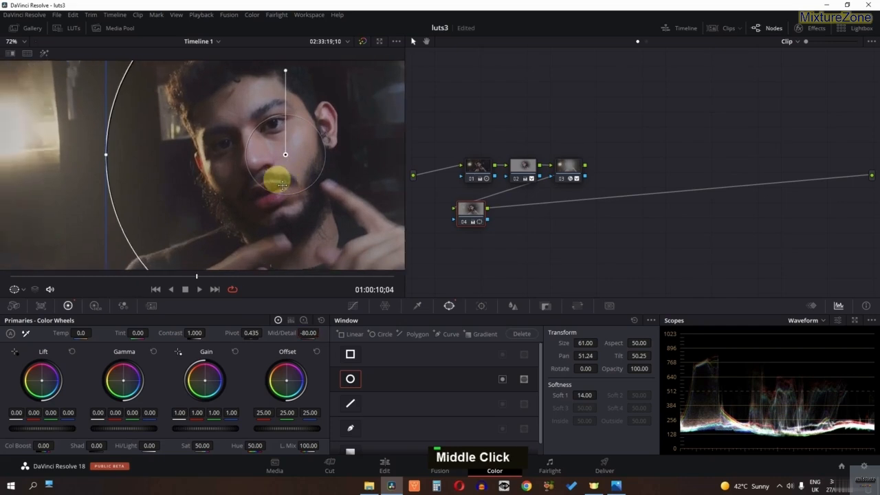
{"action": "scroll", "coordinate": [282, 185], "scroll_direction": "down", "scroll_amount": 1}
{"action": "middle_click", "coordinate": [281, 186]}
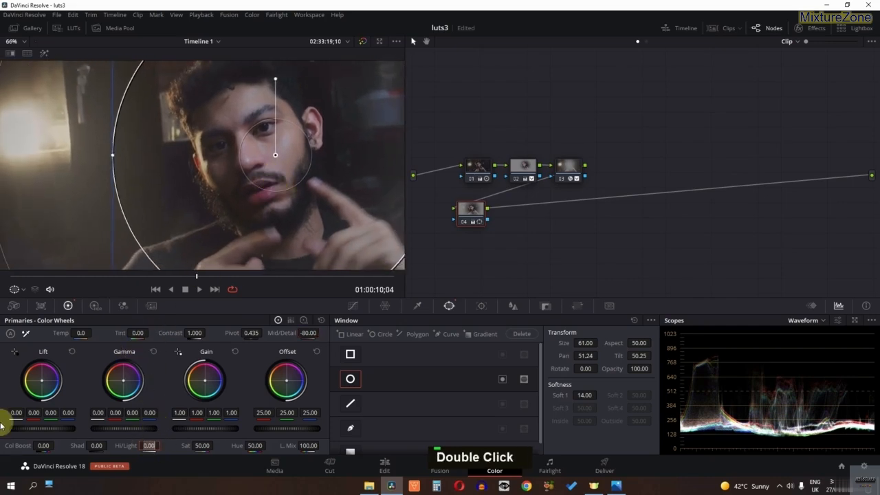
{"action": "type", "text": "-87"}
{"action": "key", "text": "Return"}
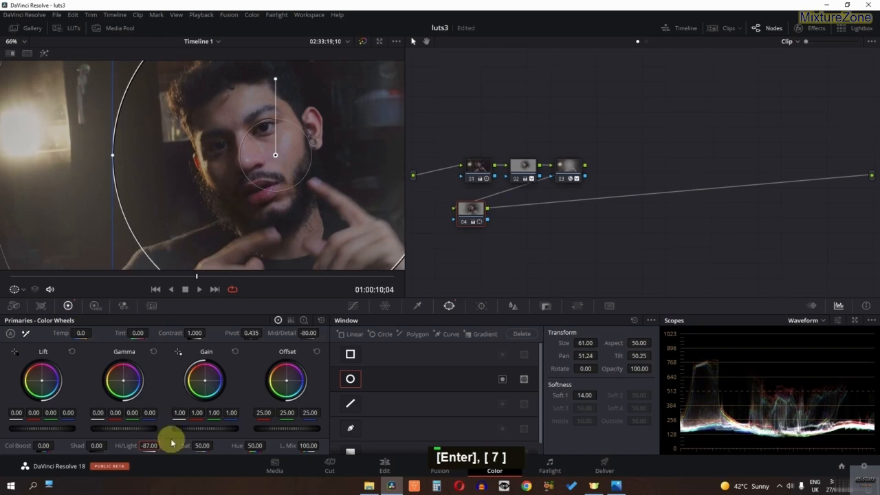
- Raise node 04's Gain to 1.08, Gamma to 0.03 and Contrast to 1.084
{"action": "left_click_drag", "start_coordinate": [182, 431], "coordinate": [211, 428]}
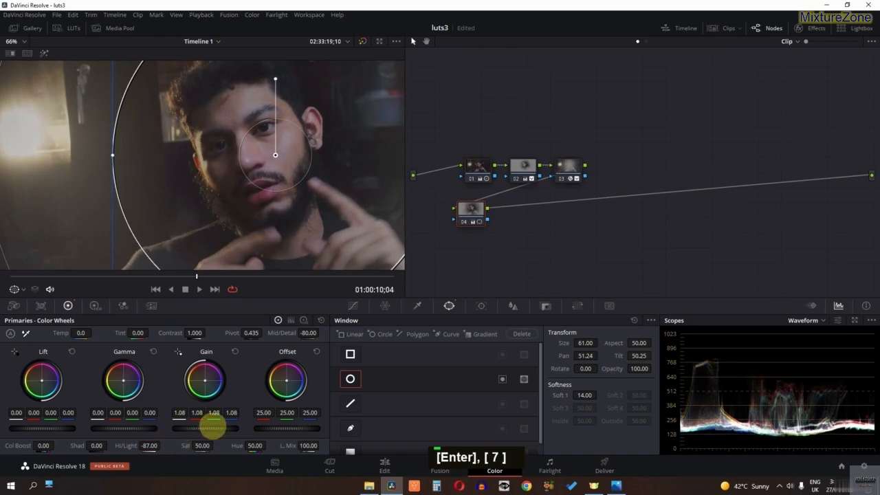
{"action": "left_click_drag", "start_coordinate": [138, 429], "coordinate": [177, 428]}
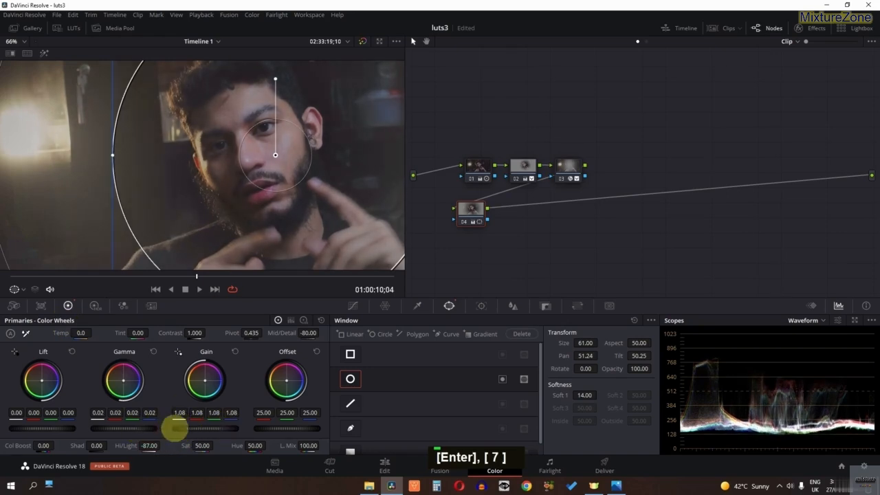
{"action": "mouse_move", "coordinate": [204, 336]}
{"action": "left_mouse_down"}
{"action": "mouse_move", "coordinate": [226, 334]}
{"action": "mouse_move", "coordinate": [197, 334]}
{"action": "mouse_move", "coordinate": [208, 332]}
{"action": "left_mouse_up"}
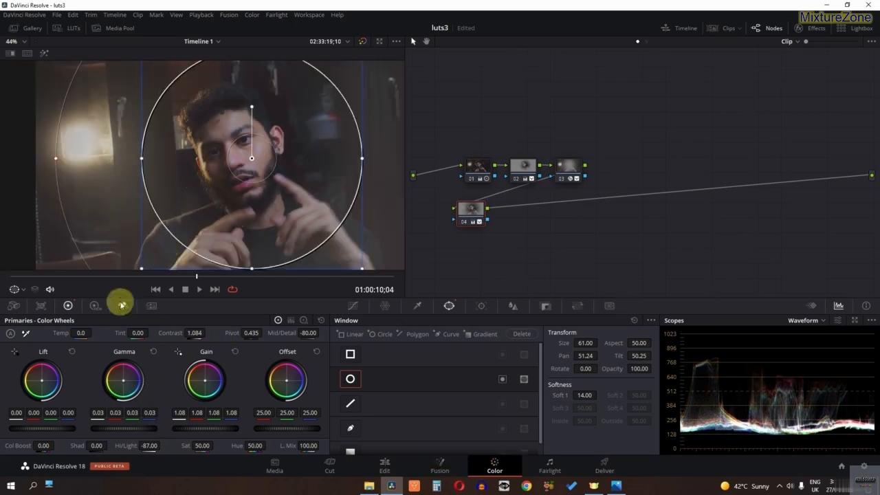
- Tint node 04's HDR wheels slightly, with Shadow at X 0.00, Y -0.01 and Light at X -0.01, Y -0.02
{"action": "left_click", "coordinate": [97, 308]}
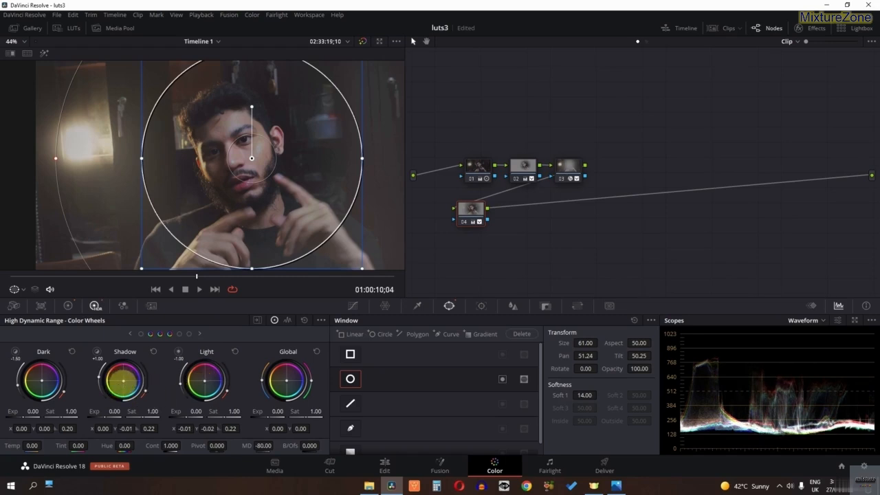
{"action": "left_click_drag", "start_coordinate": [122, 380], "coordinate": [118, 381]}
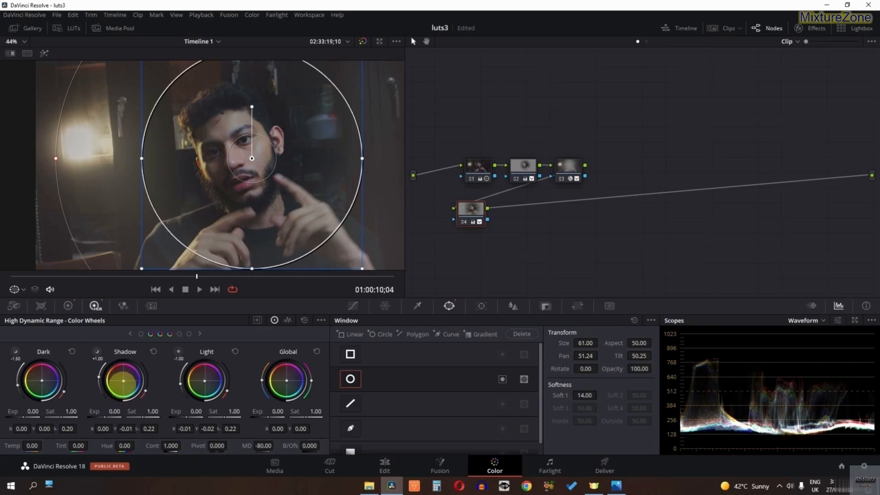
{"action": "left_click", "coordinate": [67, 305]}
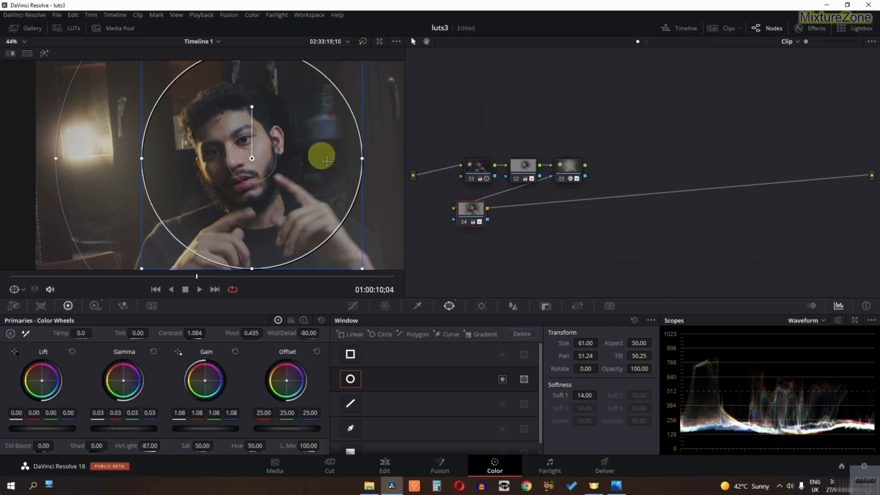
- Compare the whole picture with node 04 switched off and on
{"action": "scroll", "coordinate": [324, 165], "scroll_direction": "down", "scroll_amount": 2}
{"action": "key", "text": "ctrl+d"}
{"action": "left_click", "coordinate": [354, 307]}
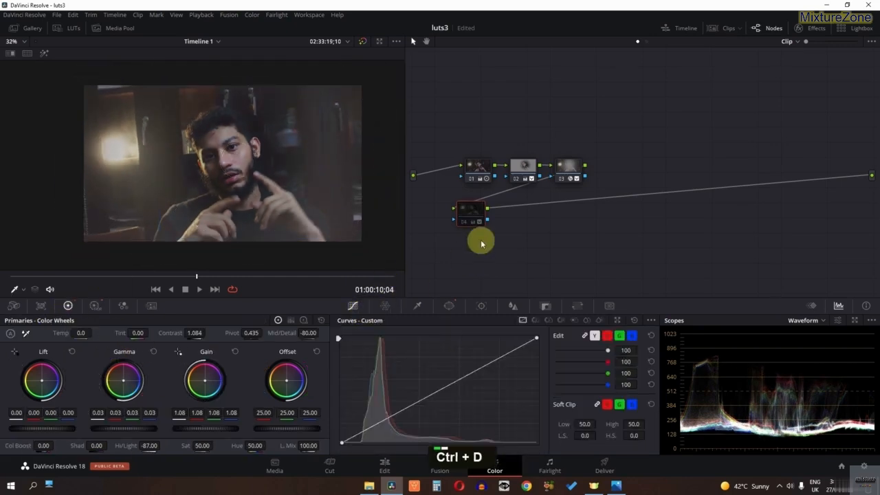
{"action": "key", "text": "ctrl+d"}
{"action": "key", "text": "ctrl+d"}
{"action": "key", "text": "ctrl+d"}
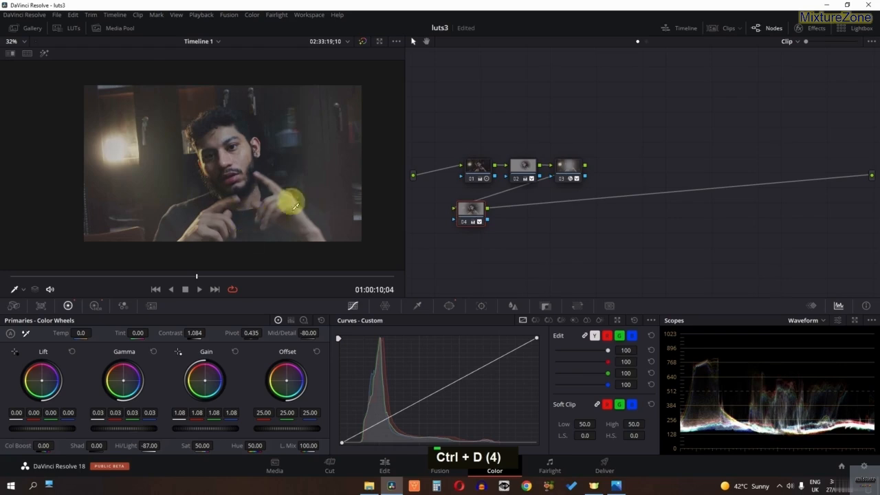
{"action": "scroll", "coordinate": [292, 212], "scroll_direction": "up", "scroll_amount": 1}
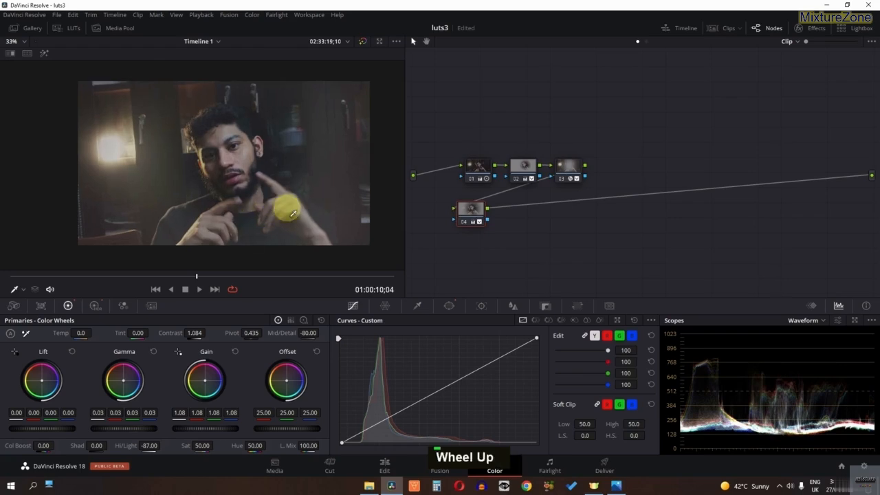
- Add a serial node after node 04 and pull its near-neutral Color Warper point to Hue 0.42, Sat 0.17
{"action": "right_click", "coordinate": [469, 211]}
{"action": "mouse_move", "coordinate": [517, 269]}
{"action": "left_click", "coordinate": [576, 266]}
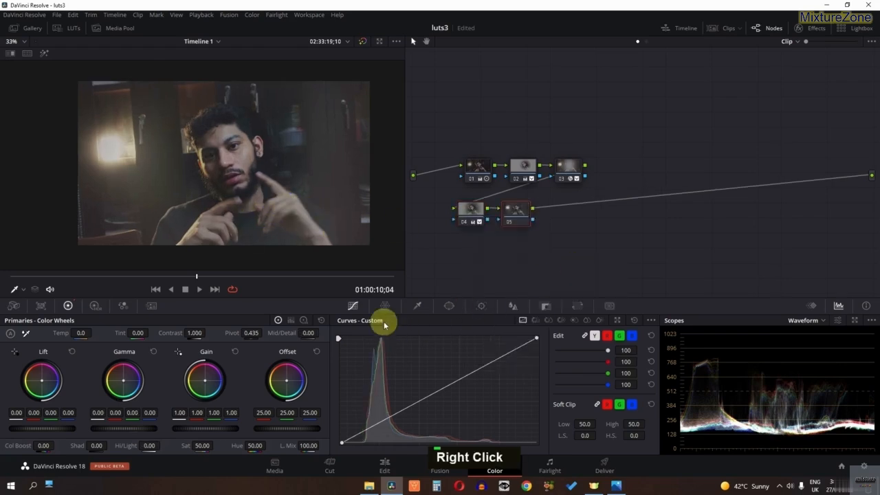
{"action": "left_click", "coordinate": [386, 307]}
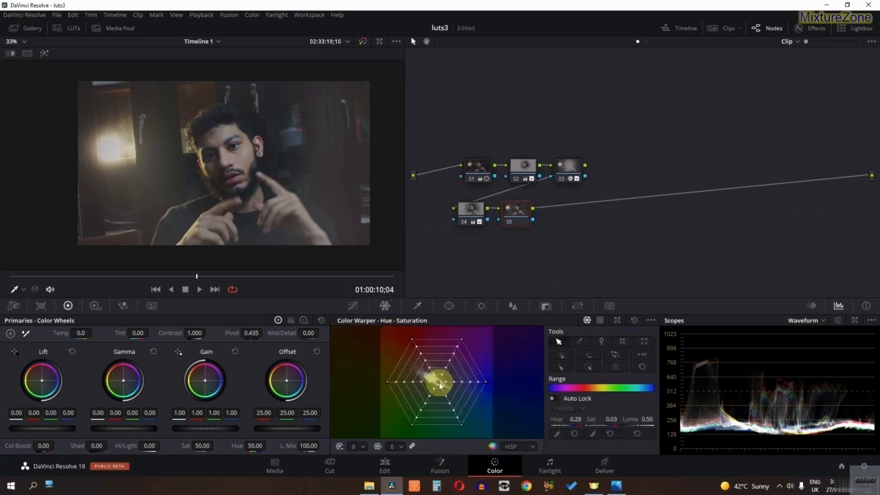
{"action": "left_click_drag", "start_coordinate": [441, 386], "coordinate": [444, 389]}
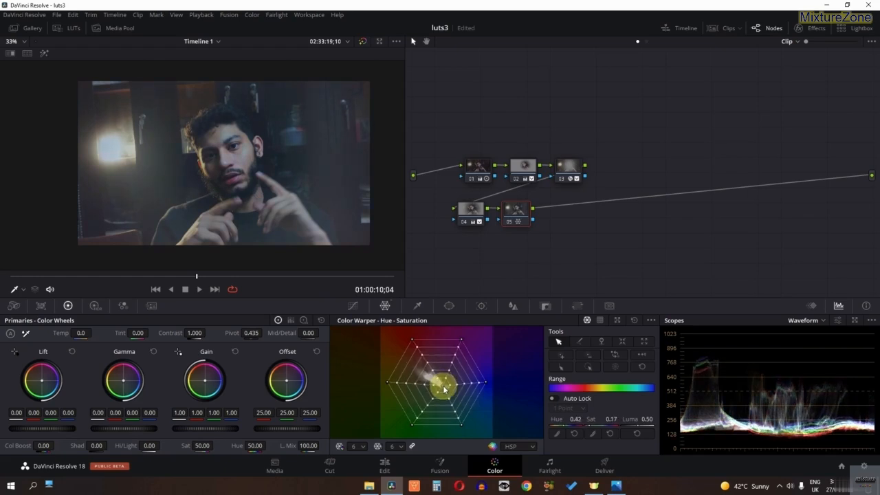
- Lower node 05's Offset to 7.25 and raise its Gain to 1.13 and Hi/Light to 63
{"action": "scroll", "coordinate": [216, 183], "scroll_direction": "up", "scroll_amount": 1}
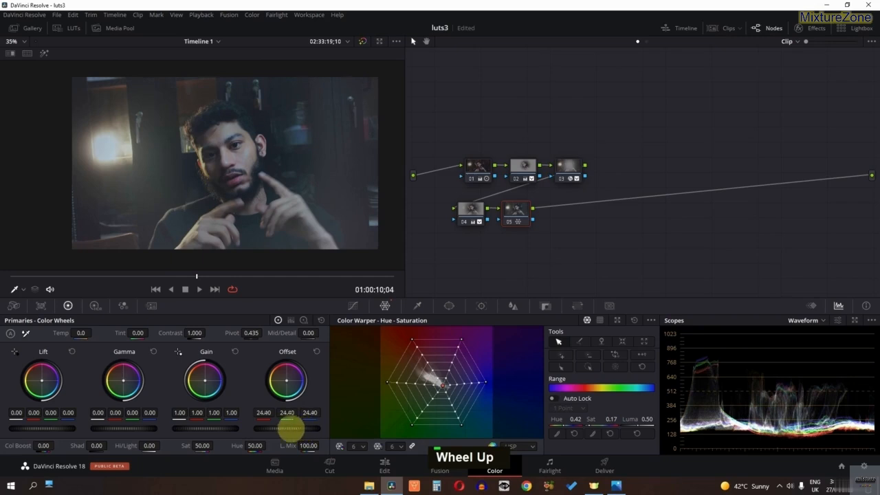
{"action": "left_click_drag", "start_coordinate": [290, 430], "coordinate": [241, 428]}
{"action": "scroll", "coordinate": [242, 428], "scroll_direction": "up", "scroll_amount": 7}
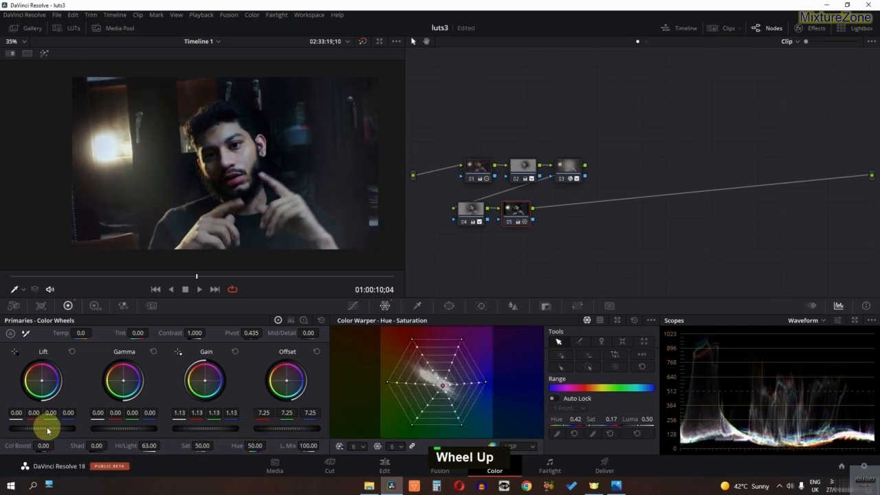
- Lower node 05's Lift to -0.01 and compare the picture with that node switched off and on
{"action": "mouse_move", "coordinate": [48, 430]}
{"action": "left_mouse_down"}
{"action": "mouse_move", "coordinate": [33, 429]}
{"action": "mouse_move", "coordinate": [41, 427]}
{"action": "left_mouse_up"}
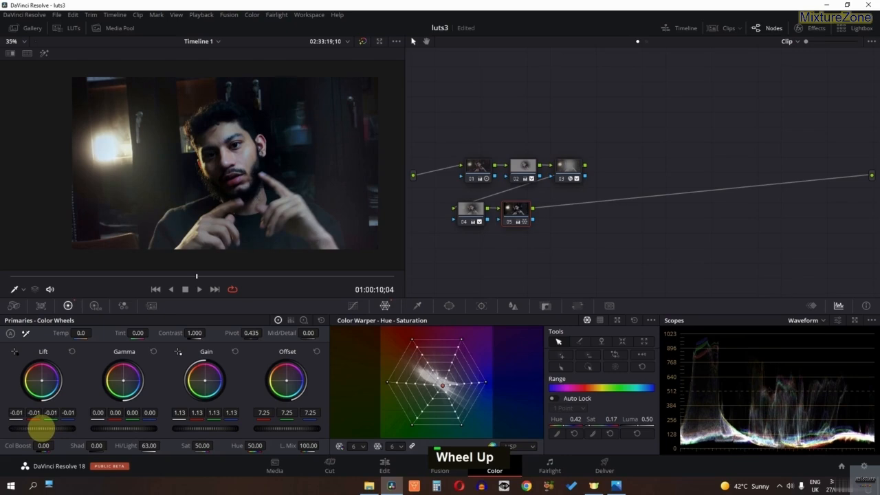
{"action": "key", "text": "ctrl+d"}
{"action": "key", "text": "ctrl+d"}
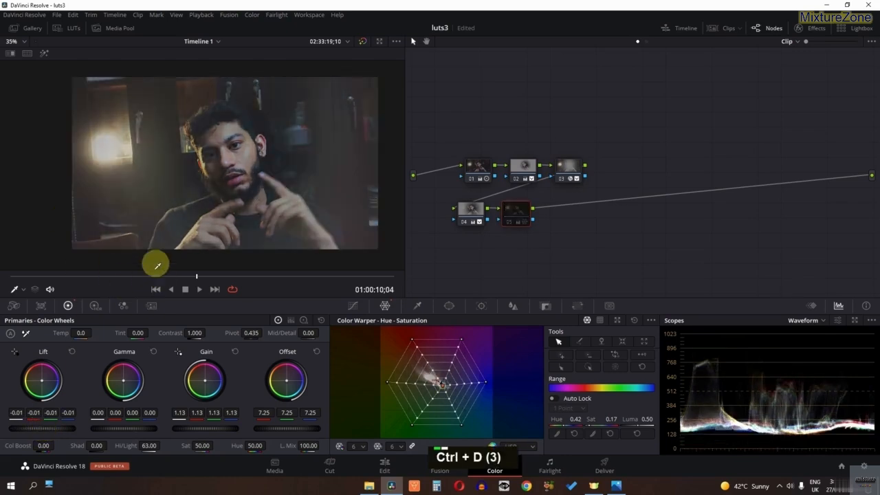
{"action": "key", "text": "ctrl+d"}
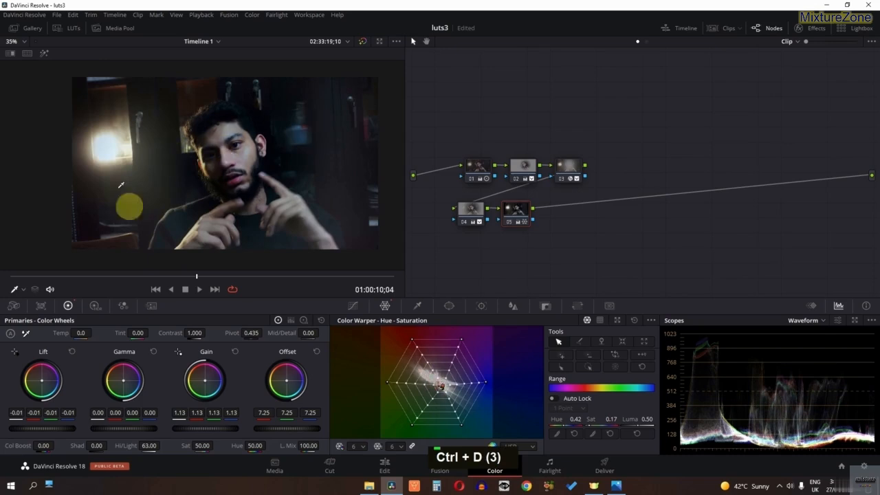
- Add a serial node after node 05 and warm its Gain with green at 1.01 and blue at 0.87
{"action": "right_click", "coordinate": [509, 211]}
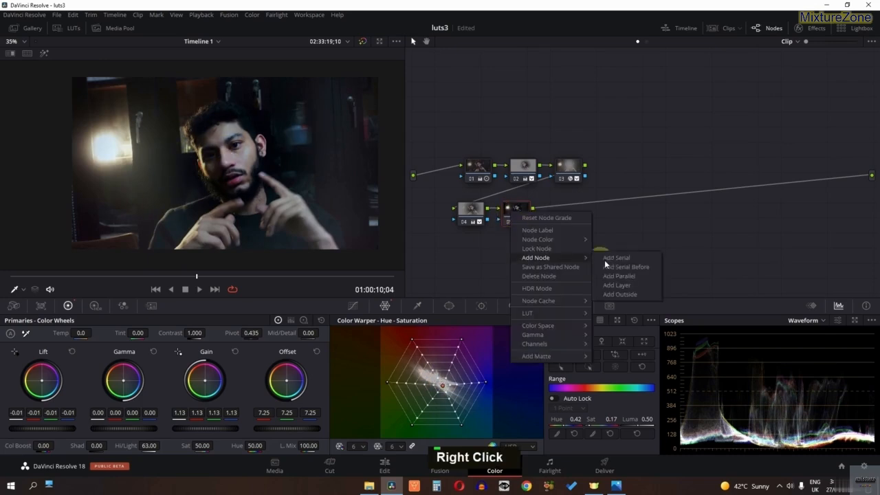
{"action": "left_click", "coordinate": [606, 260]}
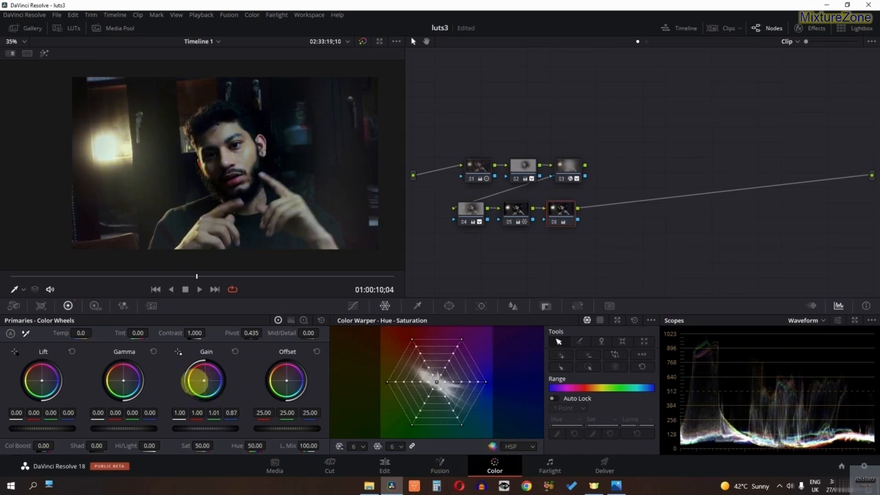
- Play the graded dark clip briefly and grab a still of its finished grade
{"action": "key", "text": "space"}
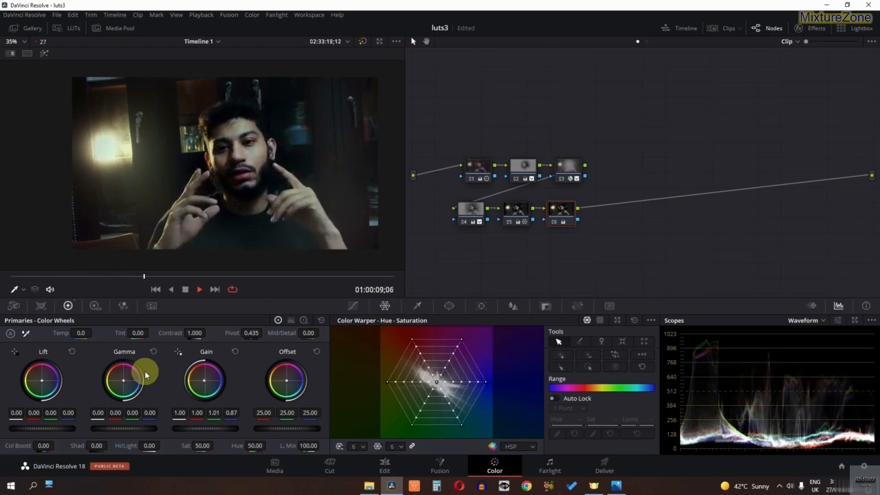
{"action": "key", "text": "space"}
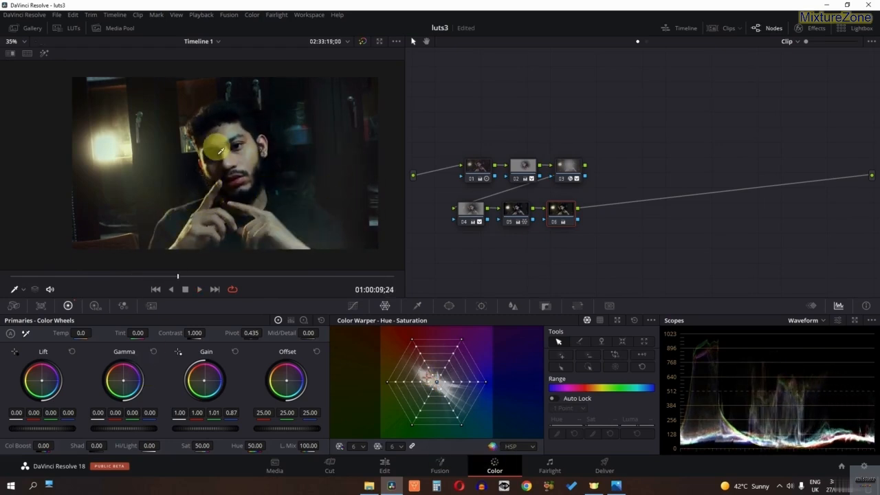
{"action": "right_click", "coordinate": [217, 143]}
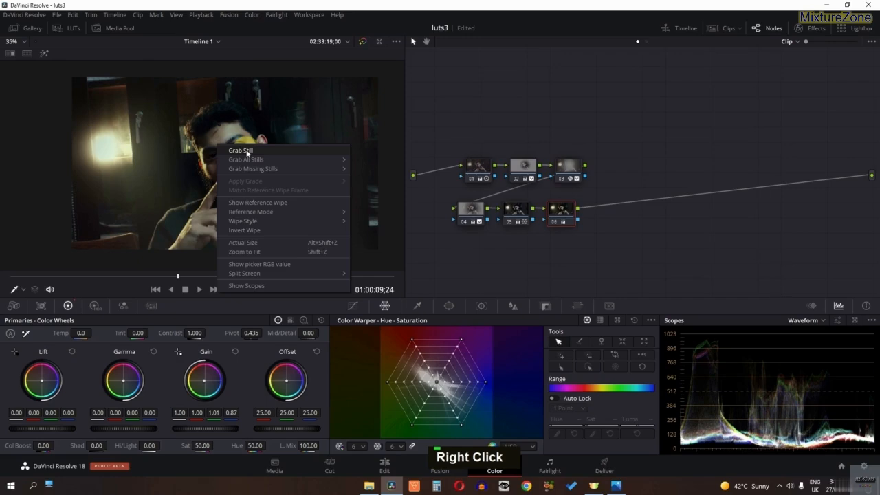
{"action": "left_click", "coordinate": [246, 149]}
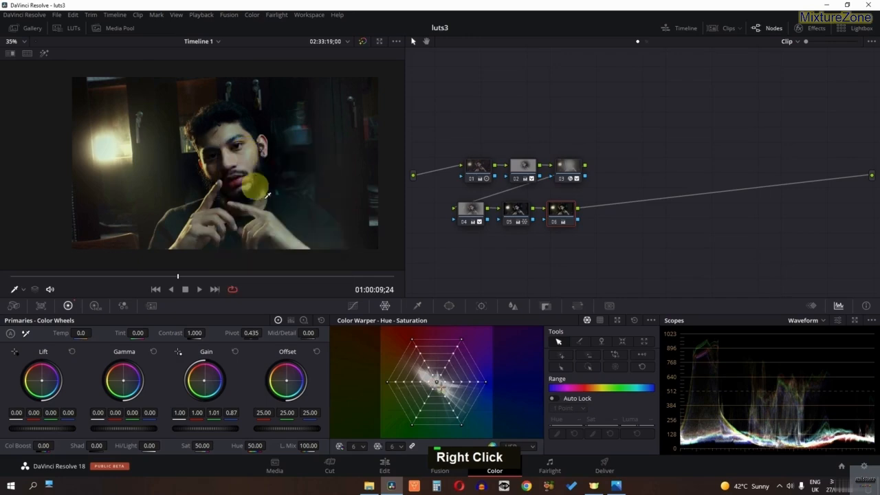
- Append C0331.MP4 after the last clip on Video 1, delete its audio, and bring it up for grading
{"action": "left_click", "coordinate": [384, 467]}
{"action": "left_click_drag", "start_coordinate": [115, 71], "coordinate": [684, 411]}
{"action": "left_click", "coordinate": [685, 412], "text": "alt"}
{"action": "key", "text": "BackSpace"}
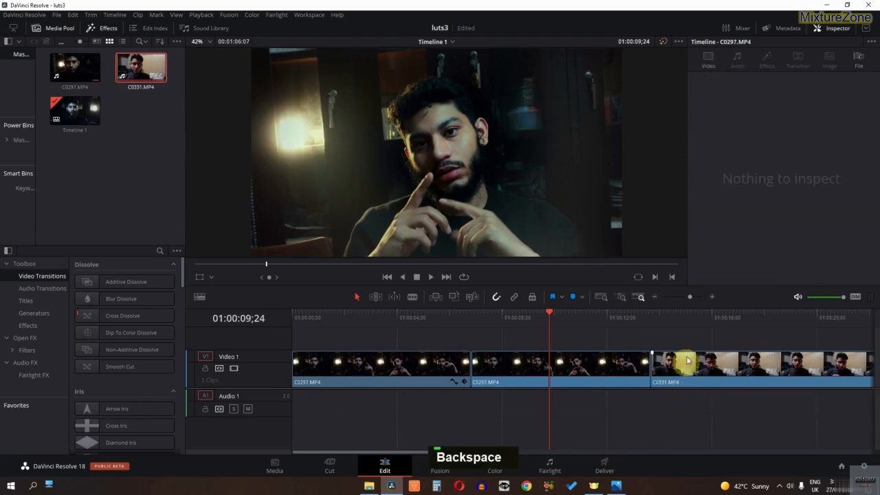
{"action": "left_click", "coordinate": [706, 318]}
{"action": "left_click", "coordinate": [500, 465]}
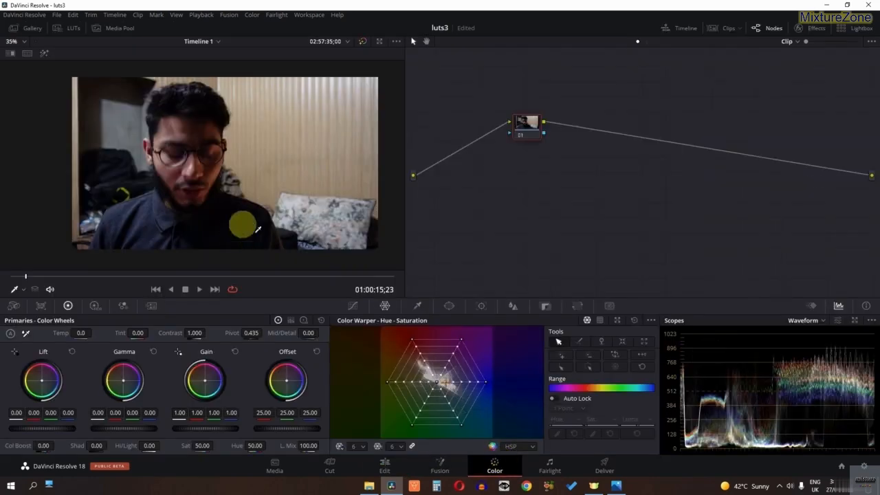
- Apply the grade of the newest gallery still to the C0331.MP4 clip and play a moment of it
{"action": "left_click", "coordinate": [24, 29]}
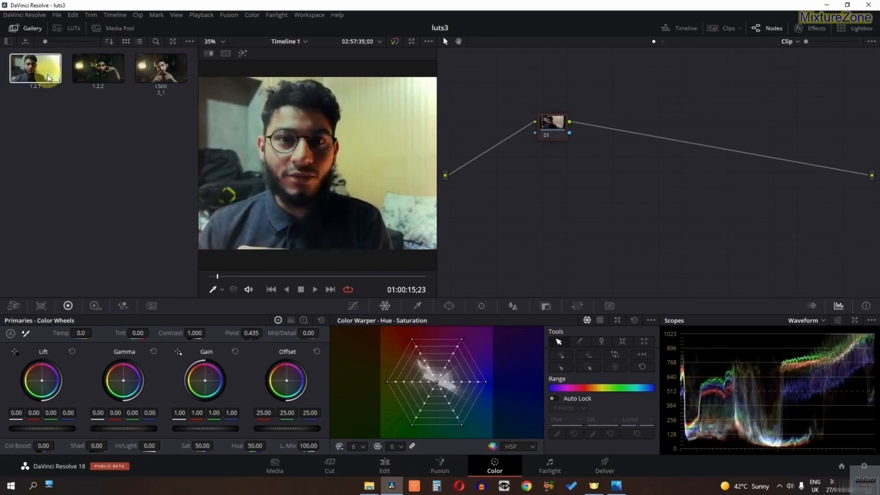
{"action": "right_click", "coordinate": [48, 78]}
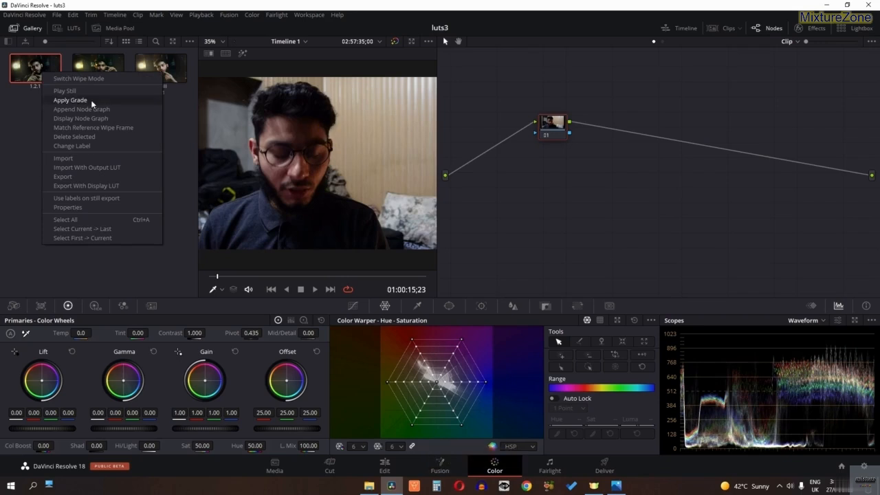
{"action": "left_click", "coordinate": [91, 103]}
{"action": "double_click", "coordinate": [16, 30]}
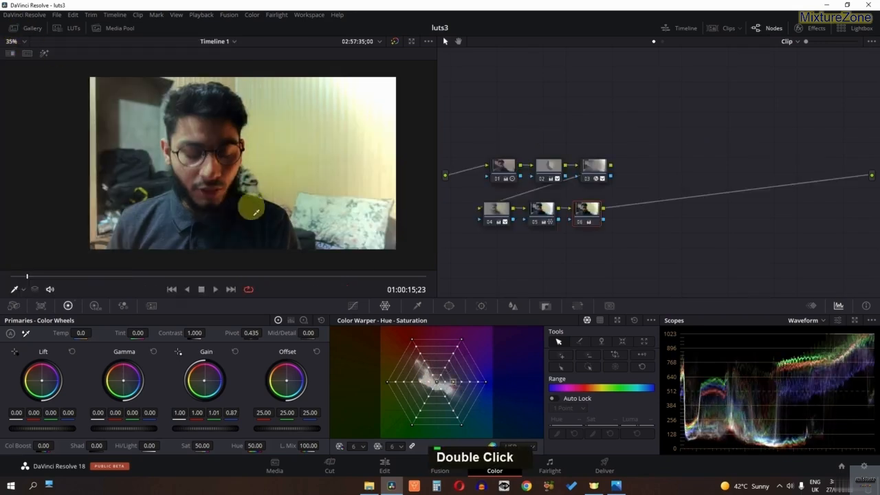
{"action": "key", "text": "space"}
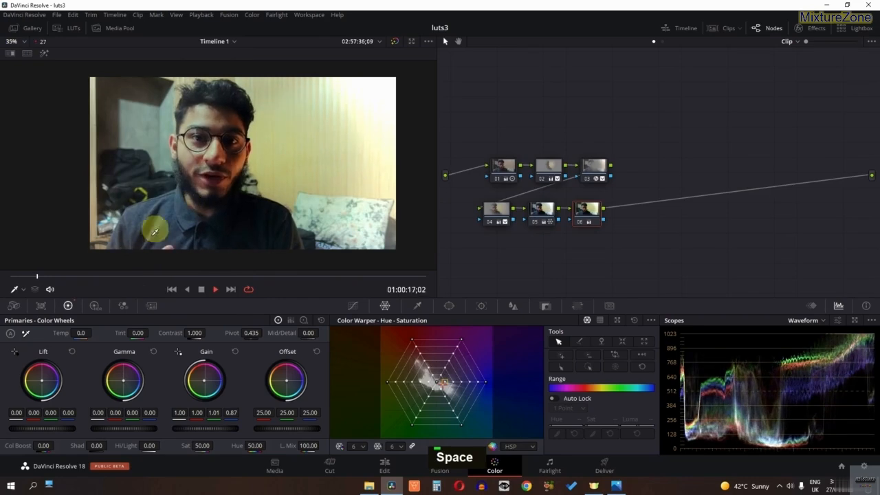
{"action": "key", "text": "space"}
- Recentre the circular windows of nodes 02, 03 and 04 on the face, at Pan 47.93, 48.68 and 49.00
{"action": "left_click", "coordinate": [540, 180]}
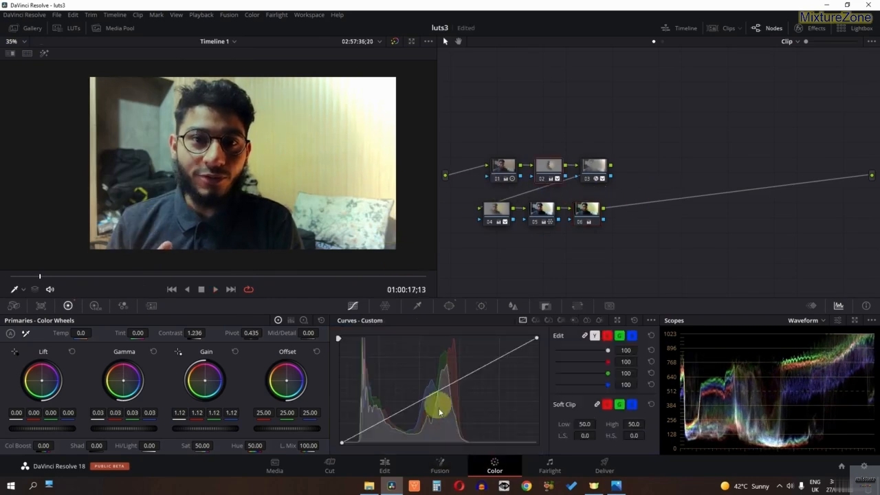
{"action": "left_click", "coordinate": [447, 307]}
{"action": "left_click_drag", "start_coordinate": [300, 193], "coordinate": [255, 197]}
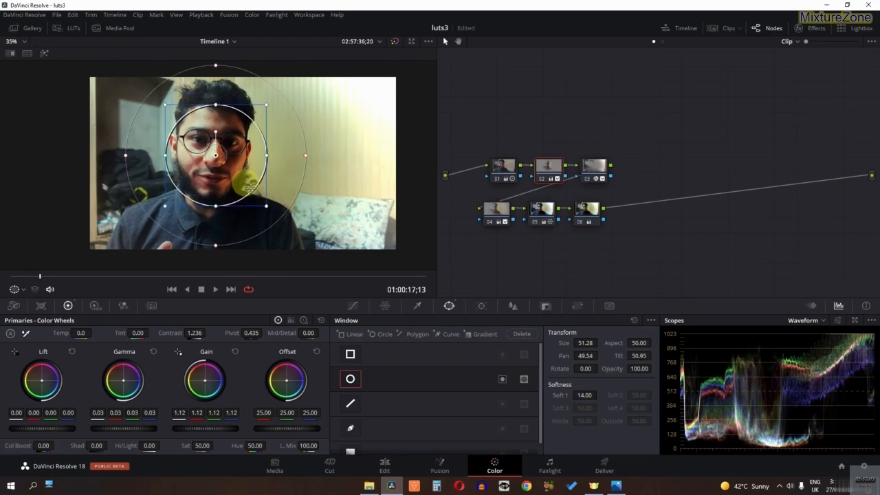
{"action": "left_click", "coordinate": [595, 167]}
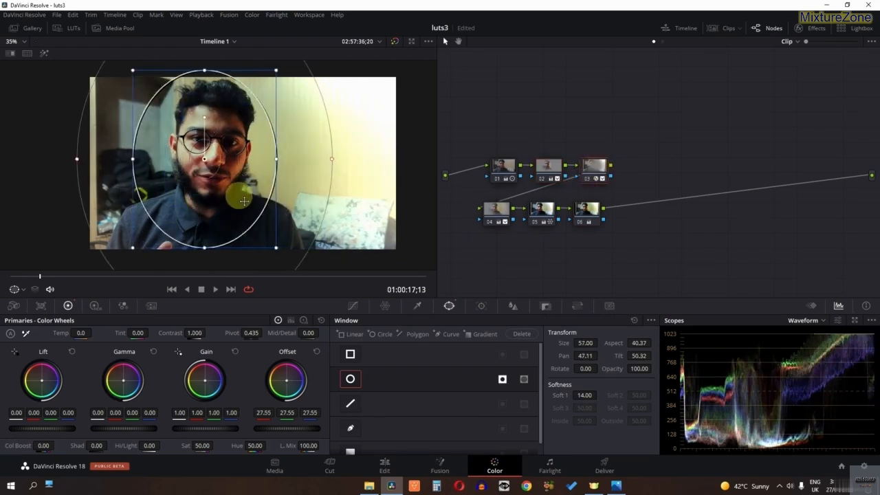
{"action": "left_click", "coordinate": [485, 208]}
{"action": "left_click_drag", "start_coordinate": [279, 198], "coordinate": [252, 191]}
{"action": "left_click", "coordinate": [541, 211]}
{"action": "double_click", "coordinate": [549, 180]}
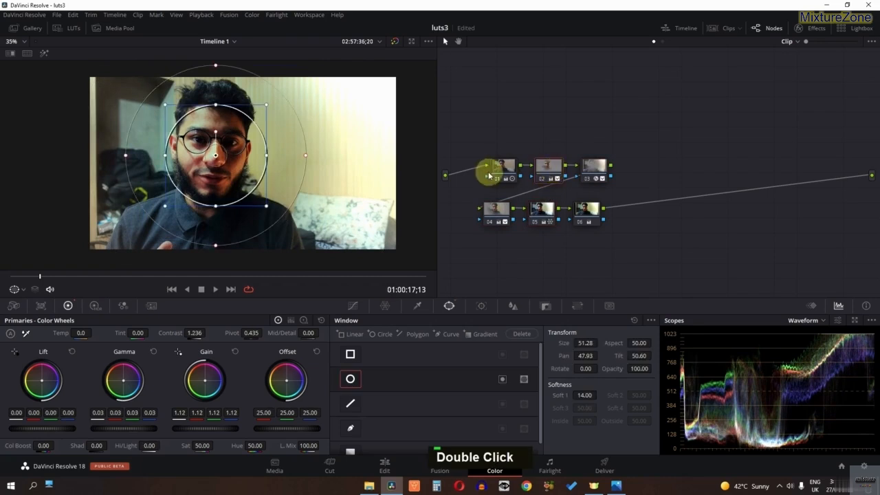
- Lower node 01's Gain to 1.07 on the C0331.MP4 clip
{"action": "left_click", "coordinate": [504, 172]}
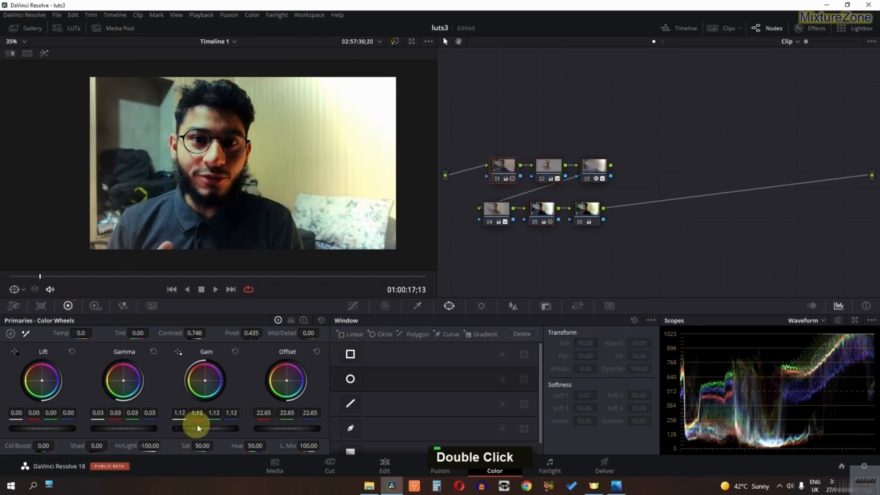
{"action": "left_click_drag", "start_coordinate": [198, 427], "coordinate": [177, 426]}
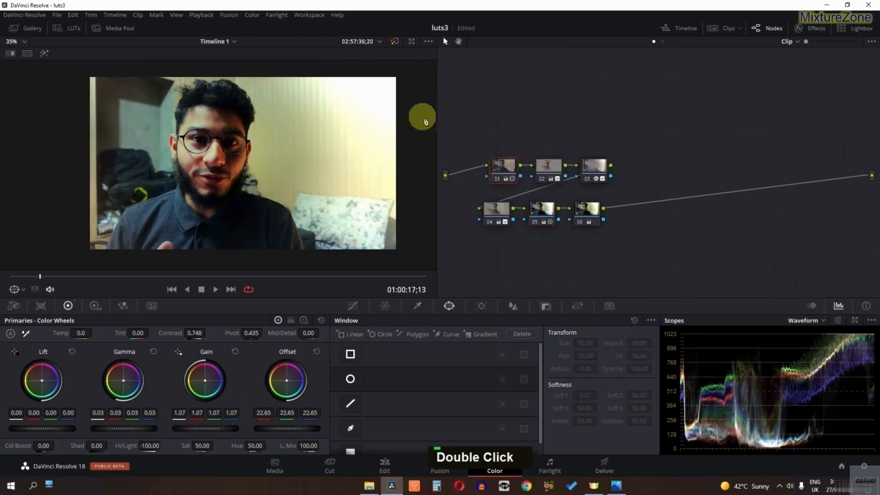
- Compare the picture with nodes 05, 04 and 03 each switched off and on
{"action": "left_click", "coordinate": [532, 217]}
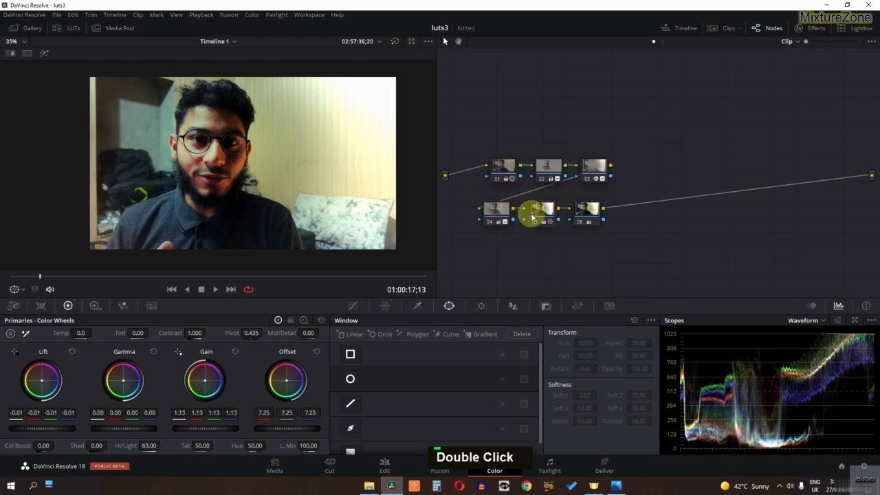
{"action": "key", "text": "ctrl+d"}
{"action": "key", "text": "ctrl+d"}
{"action": "left_click", "coordinate": [503, 217]}
{"action": "key", "text": "ctrl+d"}
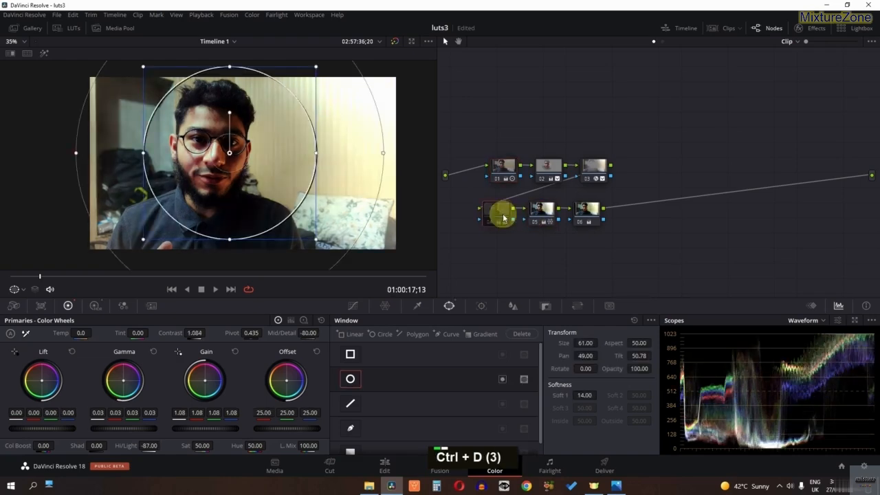
{"action": "key", "text": "ctrl+d"}
{"action": "left_click", "coordinate": [589, 172]}
{"action": "key", "text": "ctrl+d"}
{"action": "key", "text": "ctrl+d"}
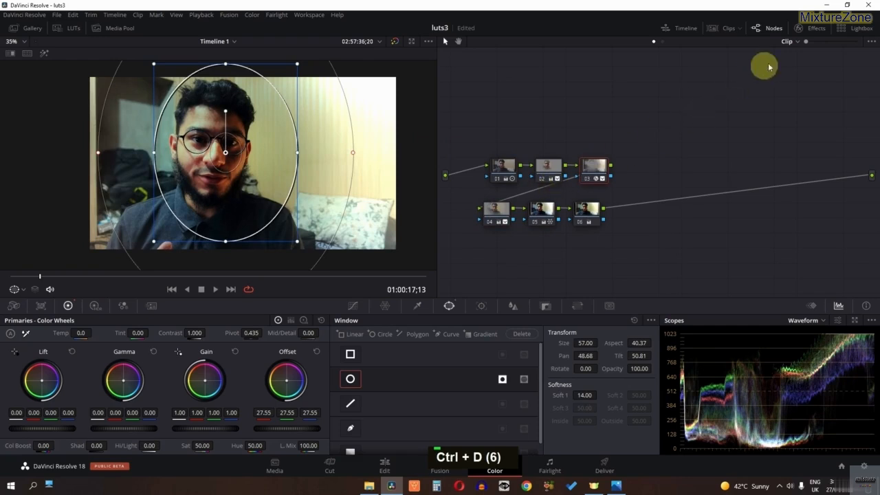
- Set the Brightness of node 03's Light Rays to 0.349, shift the rays' horizontal position, and play the clip
{"action": "left_click", "coordinate": [804, 27]}
{"action": "mouse_move", "coordinate": [784, 216]}
{"action": "left_mouse_down"}
{"action": "mouse_move", "coordinate": [772, 219]}
{"action": "mouse_move", "coordinate": [780, 218]}
{"action": "left_mouse_up"}
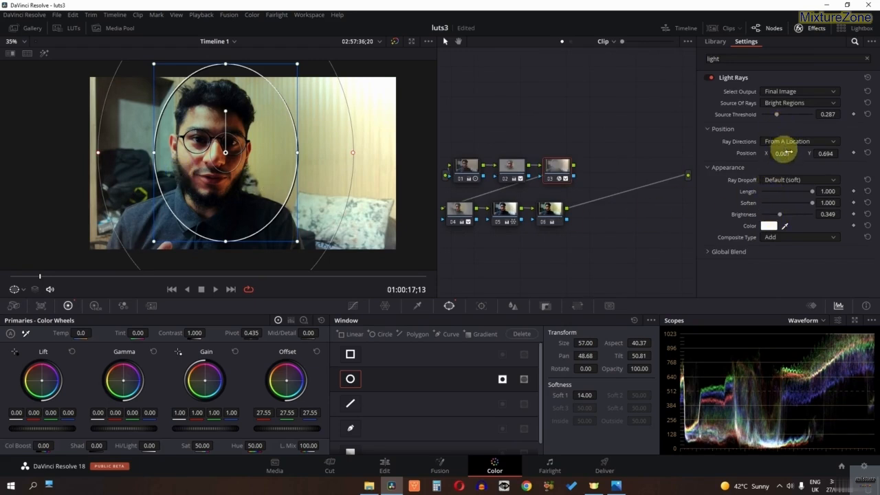
{"action": "left_click_drag", "start_coordinate": [784, 152], "coordinate": [492, 236]}
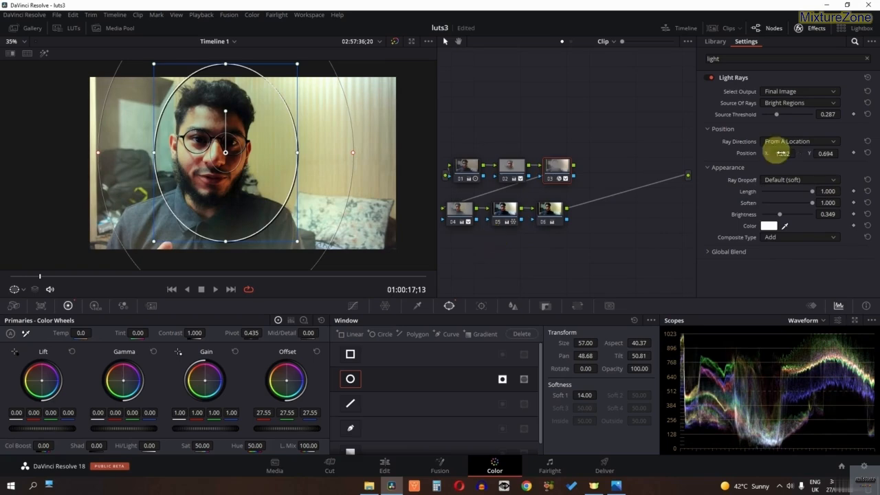
{"action": "left_click", "coordinate": [353, 305]}
{"action": "key", "text": "space"}
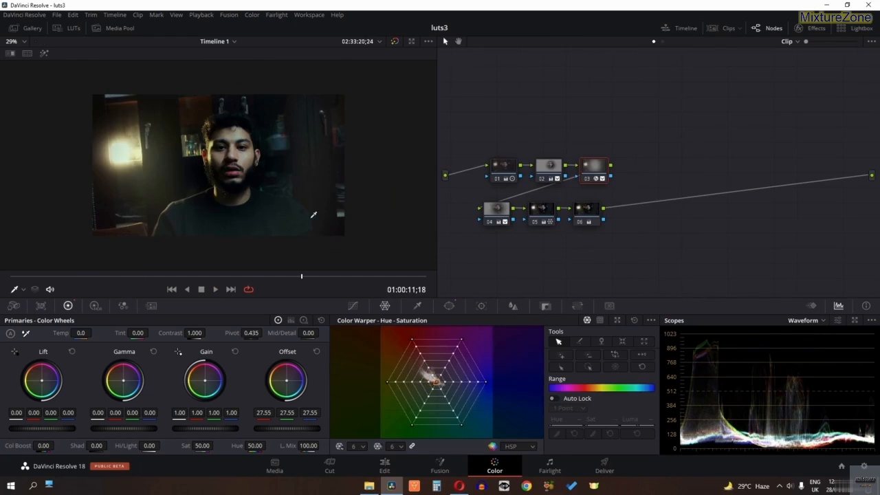
- On the dark clip's node 03, set the Light Rays X position to -0.020 and raise Offset to 30.15
{"action": "left_click", "coordinate": [809, 28]}
{"action": "mouse_move", "coordinate": [782, 130]}
{"action": "left_mouse_down"}
{"action": "mouse_move", "coordinate": [769, 130]}
{"action": "mouse_move", "coordinate": [787, 130]}
{"action": "mouse_move", "coordinate": [778, 130]}
{"action": "left_mouse_up"}
{"action": "left_click_drag", "start_coordinate": [281, 436], "coordinate": [295, 436]}
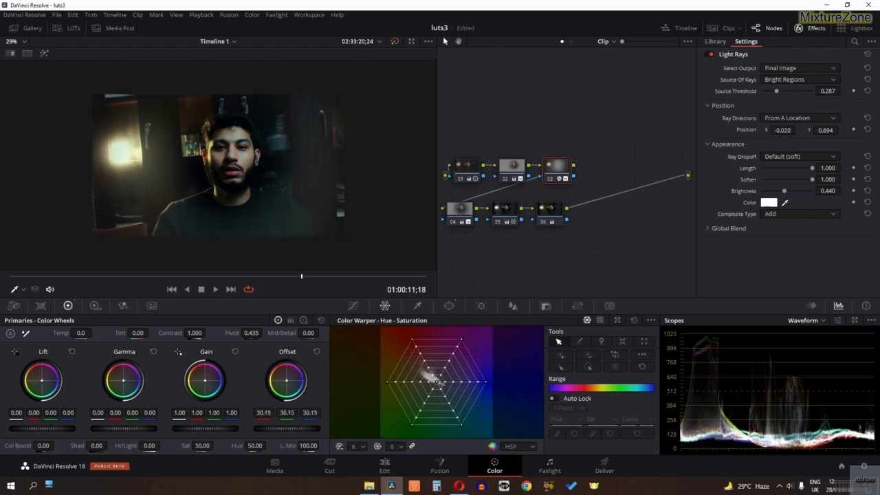
- Raise node 02's Gamma to 0.05 and Gain to 1.27, and play the dark clip to check it
{"action": "left_click", "coordinate": [513, 173]}
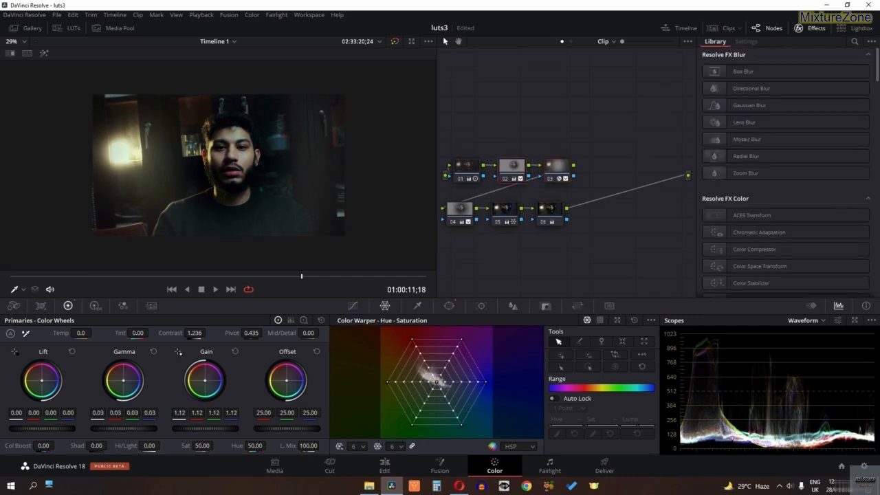
{"action": "left_click_drag", "start_coordinate": [194, 429], "coordinate": [220, 431]}
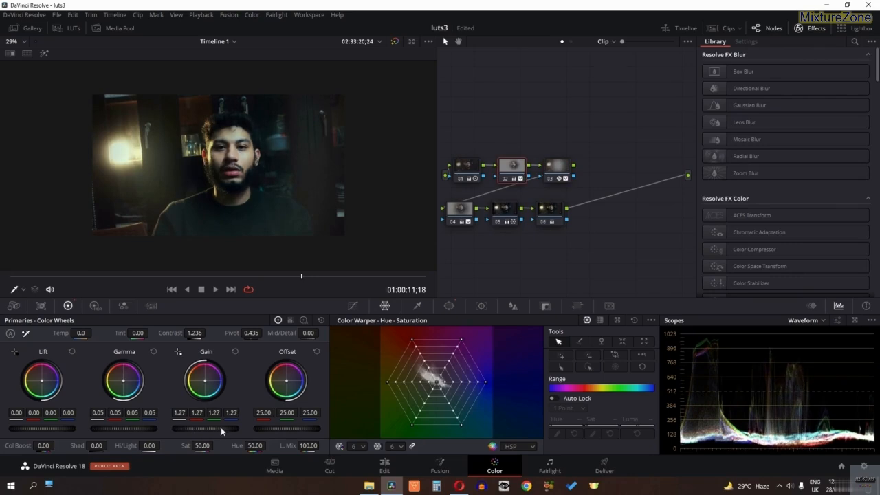
{"action": "left_click", "coordinate": [186, 275]}
{"action": "key", "text": "space"}
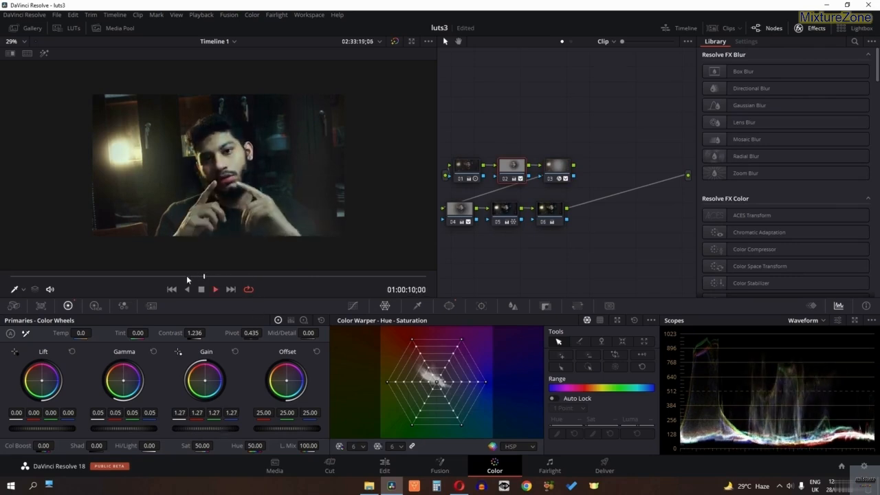
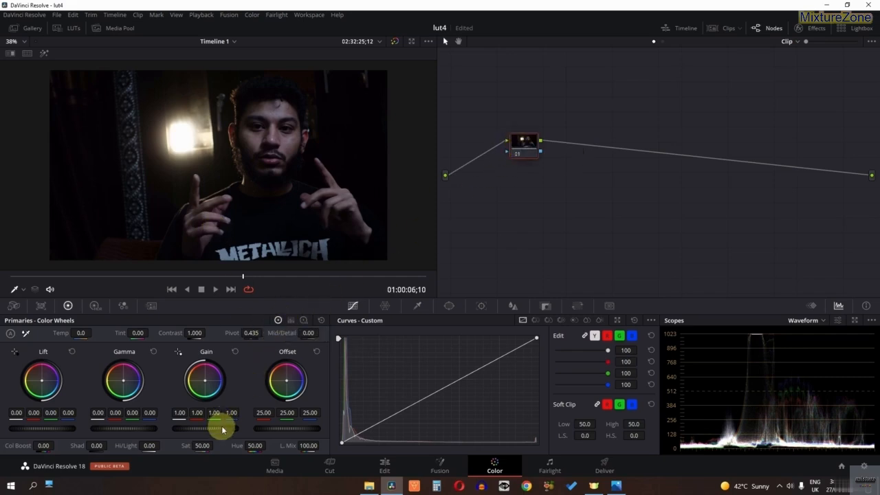
- Lower node 01's Gain to 0.87 and raise its Gamma to 0.03
{"action": "left_click_drag", "start_coordinate": [222, 429], "coordinate": [205, 428]}
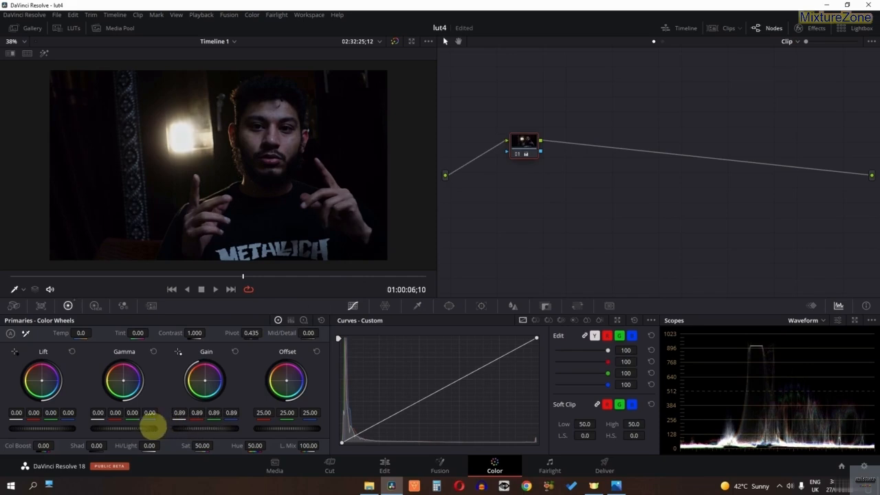
{"action": "double_click", "coordinate": [132, 431]}
{"action": "left_click_drag", "start_coordinate": [133, 432], "coordinate": [193, 427]}
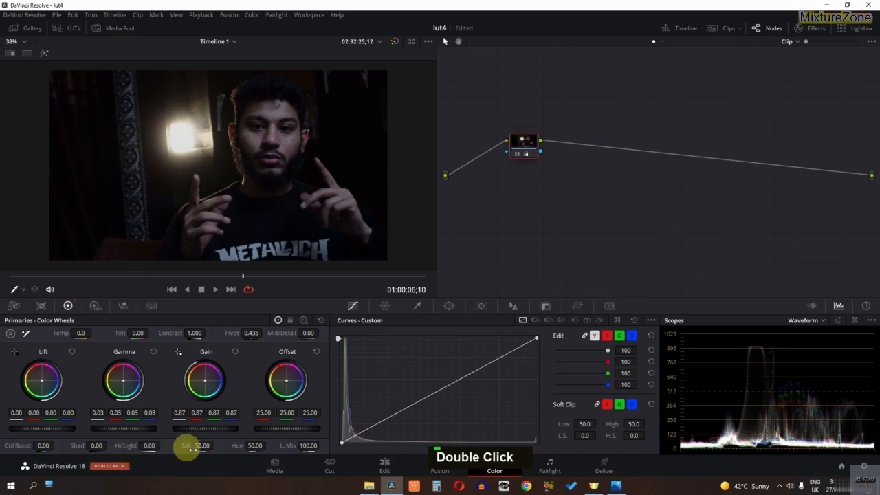
- Set node 01's saturation to 70 and compare the picture with the node switched off and on
{"action": "left_click", "coordinate": [200, 446]}
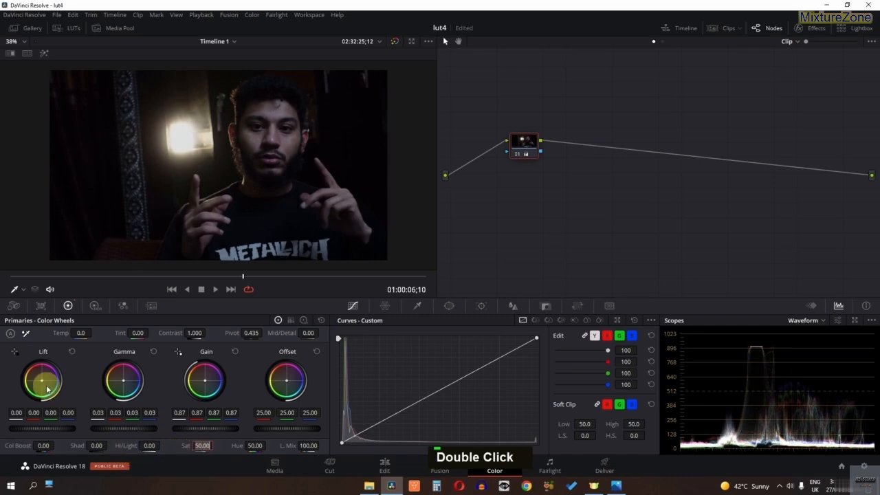
{"action": "type", "text": "70"}
{"action": "key", "text": "Return"}
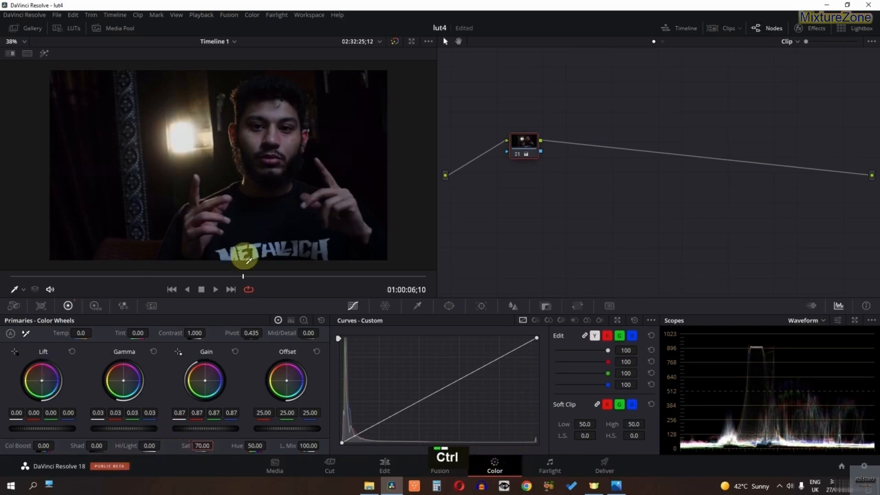
{"action": "key", "text": "ctrl+d"}
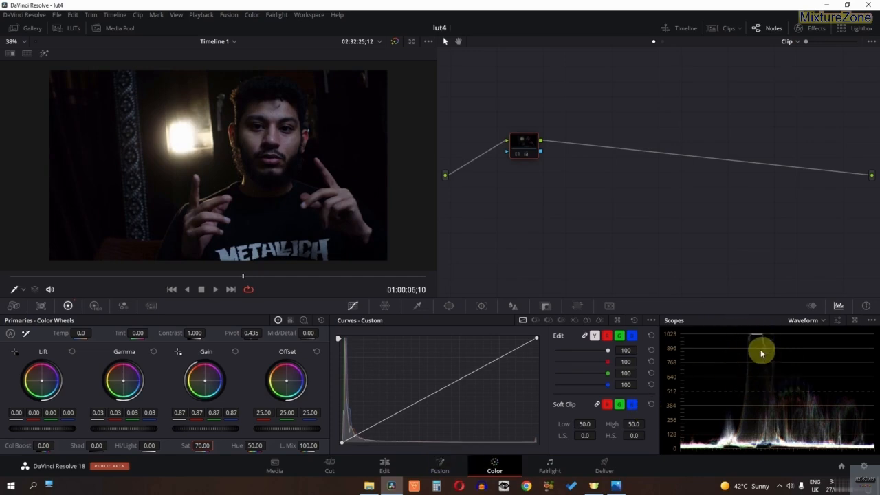
{"action": "key", "text": "ctrl+d"}
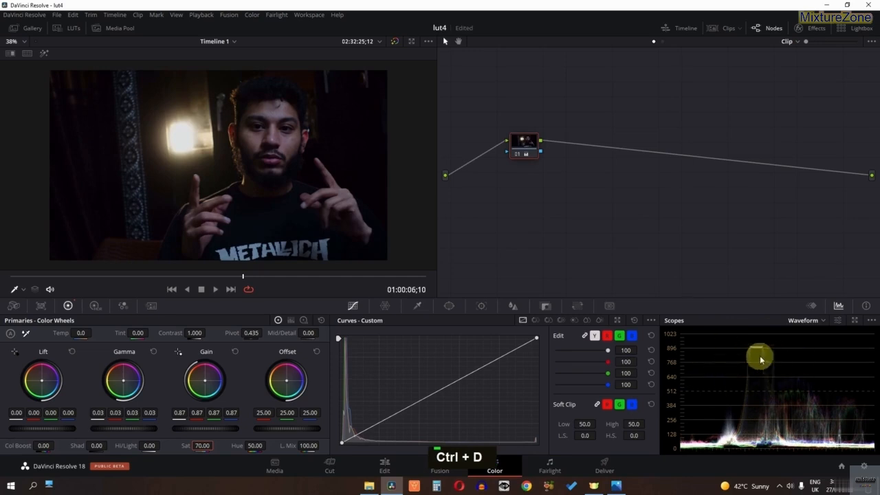
- Add a serial node after node 01 and place a circular window over the man's face on it
{"action": "right_click", "coordinate": [526, 154]}
{"action": "left_click", "coordinate": [629, 199]}
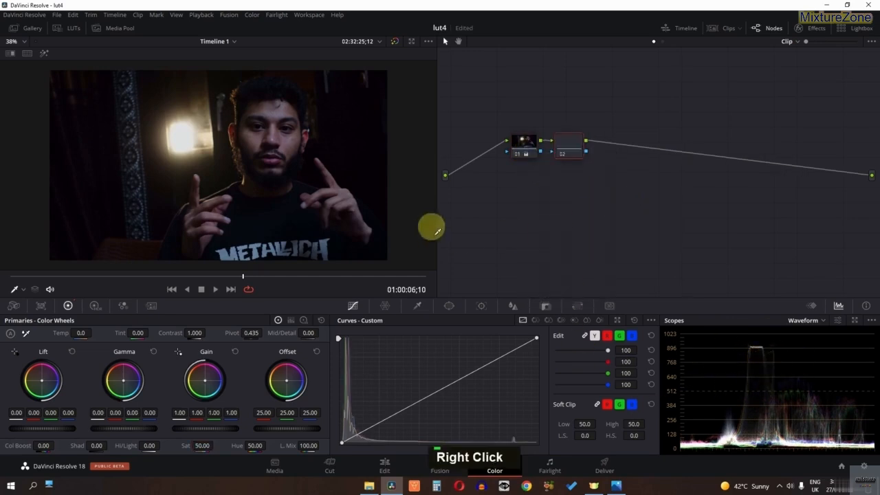
{"action": "left_click", "coordinate": [450, 307]}
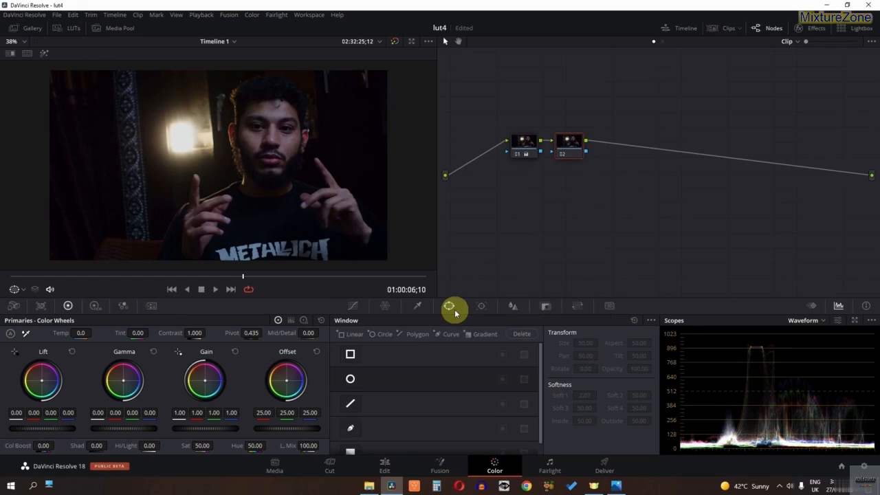
{"action": "left_click", "coordinate": [351, 382]}
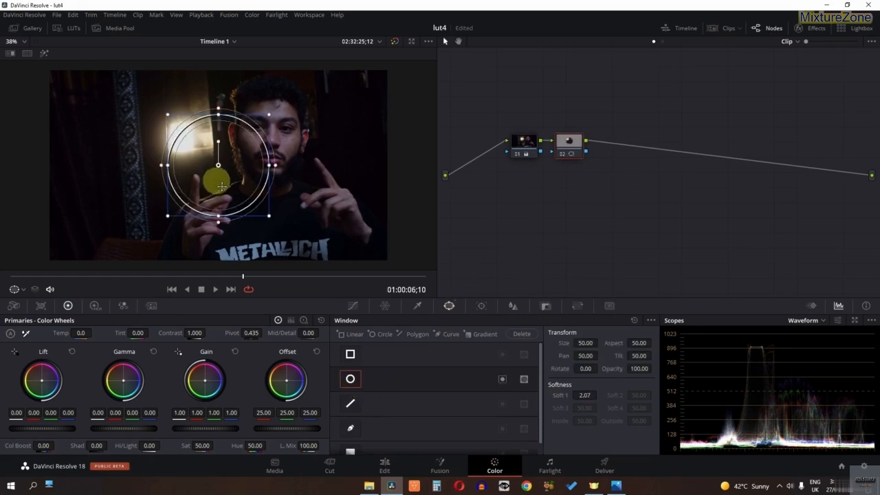
{"action": "left_click_drag", "start_coordinate": [220, 201], "coordinate": [267, 180]}
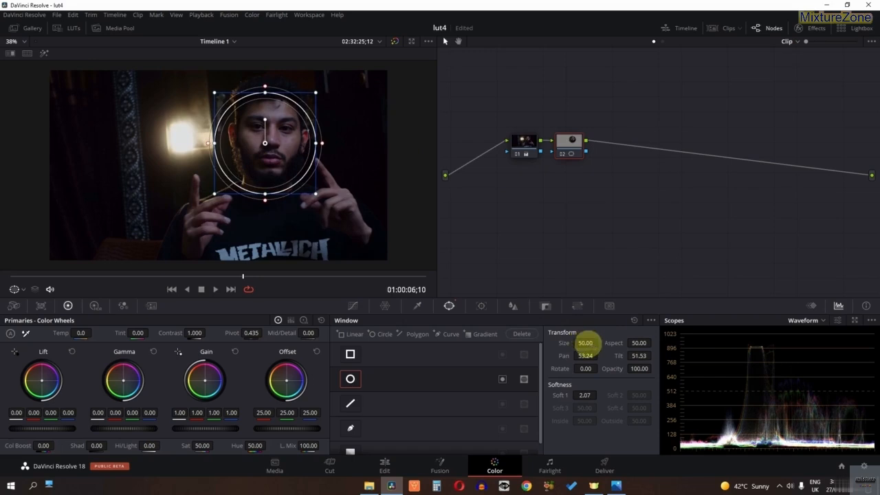
- Shape the face window into an upright oval covering the head, with size 42.46, aspect 35.43 and softness 10.03
{"action": "left_click_drag", "start_coordinate": [585, 342], "coordinate": [412, 344]}
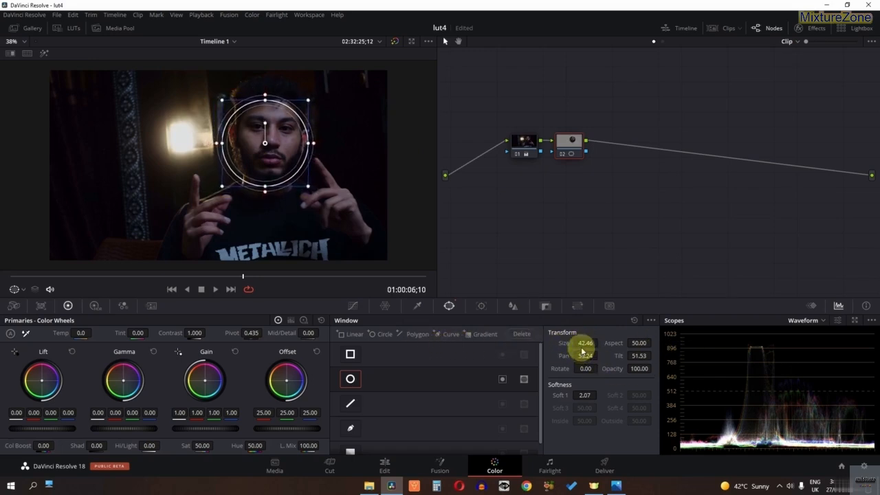
{"action": "left_click_drag", "start_coordinate": [579, 395], "coordinate": [749, 387]}
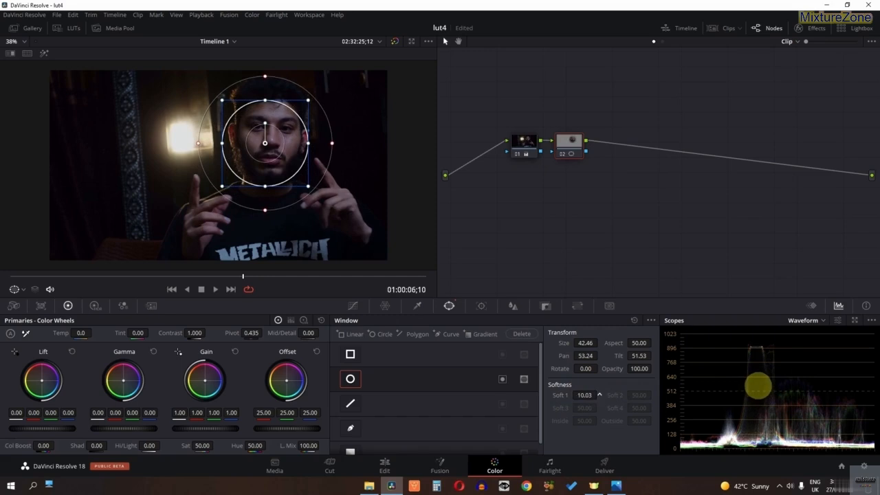
{"action": "mouse_move", "coordinate": [269, 192]}
{"action": "left_mouse_down"}
{"action": "mouse_move", "coordinate": [267, 215]}
{"action": "mouse_move", "coordinate": [280, 181]}
{"action": "left_mouse_up"}
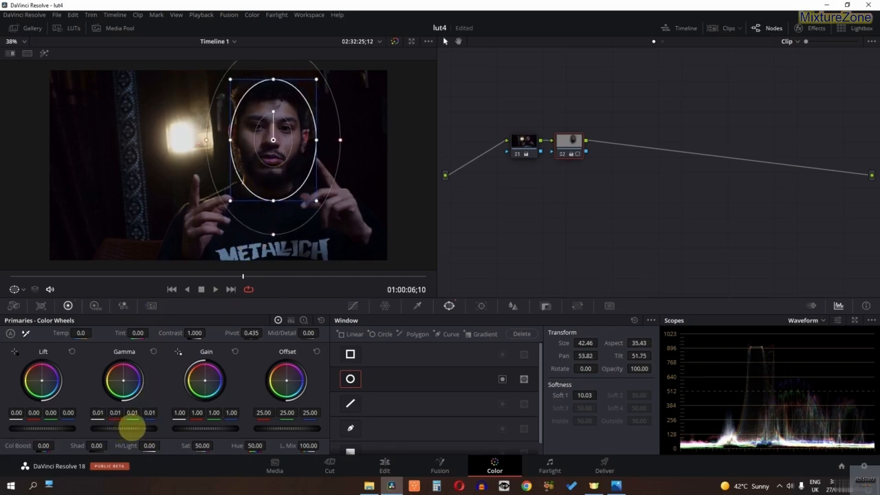
- Raise node 02's Gamma to 0.05 and Contrast to 1.120, and compare the picture with the node off and on
{"action": "left_click_drag", "start_coordinate": [152, 427], "coordinate": [186, 422]}
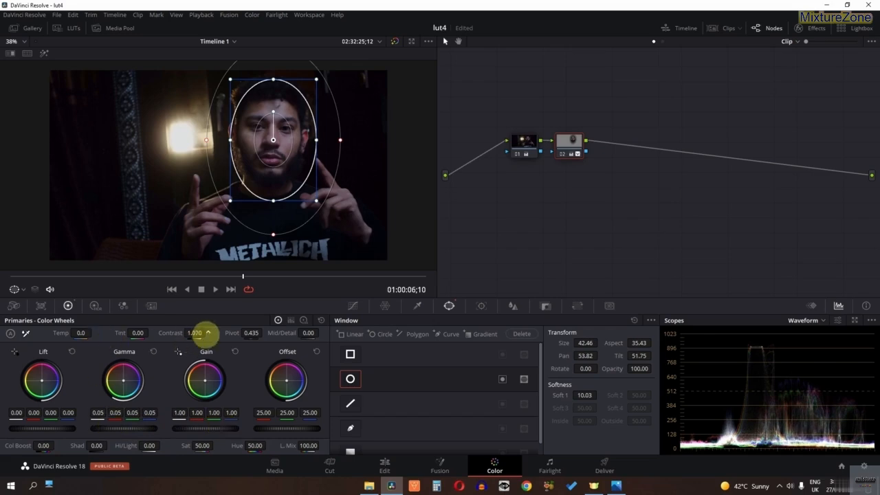
{"action": "left_click_drag", "start_coordinate": [208, 332], "coordinate": [212, 333]}
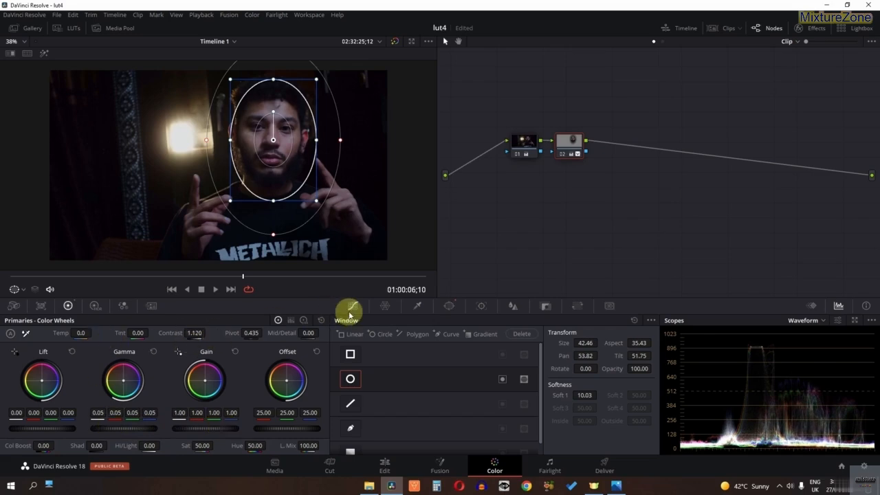
{"action": "left_click", "coordinate": [352, 307]}
{"action": "key", "text": "ctrl+d"}
{"action": "key", "text": "ctrl+d"}
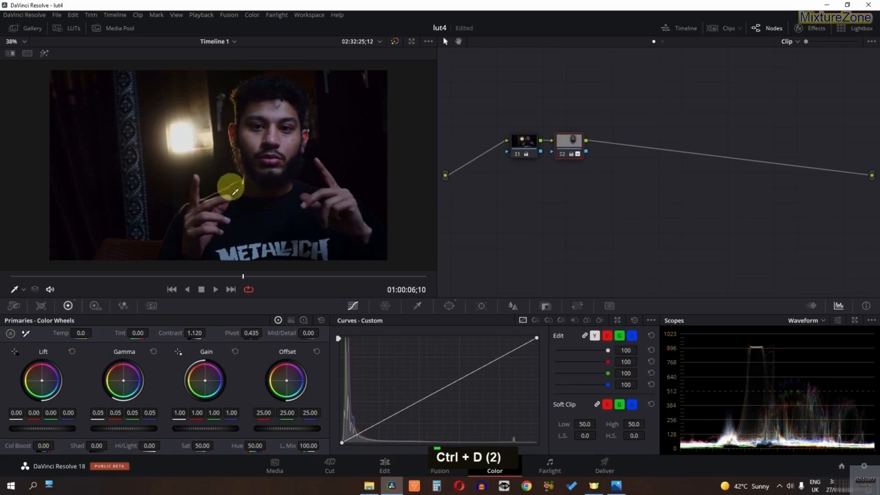
- Add serial node 03 below node 01 and tint its Gamma to red -0.01, green 0.01 and blue -0.06
{"action": "right_click", "coordinate": [576, 145]}
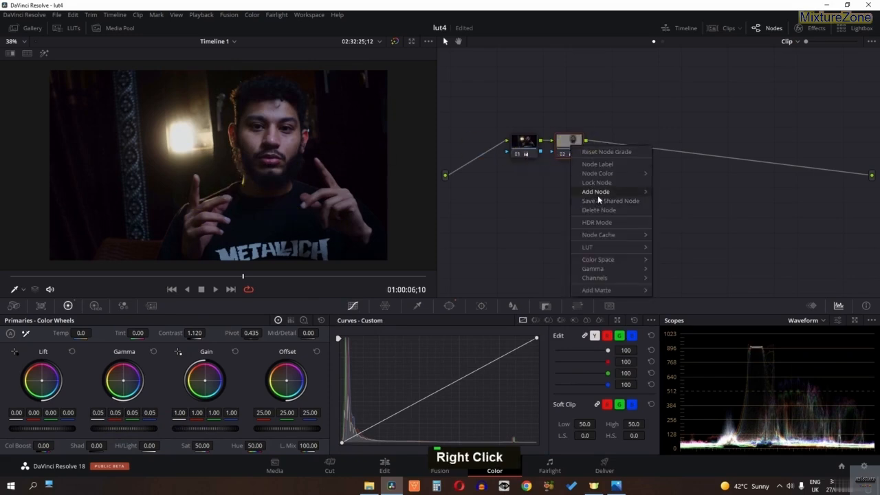
{"action": "left_click", "coordinate": [670, 191]}
{"action": "left_click_drag", "start_coordinate": [621, 143], "coordinate": [526, 197]}
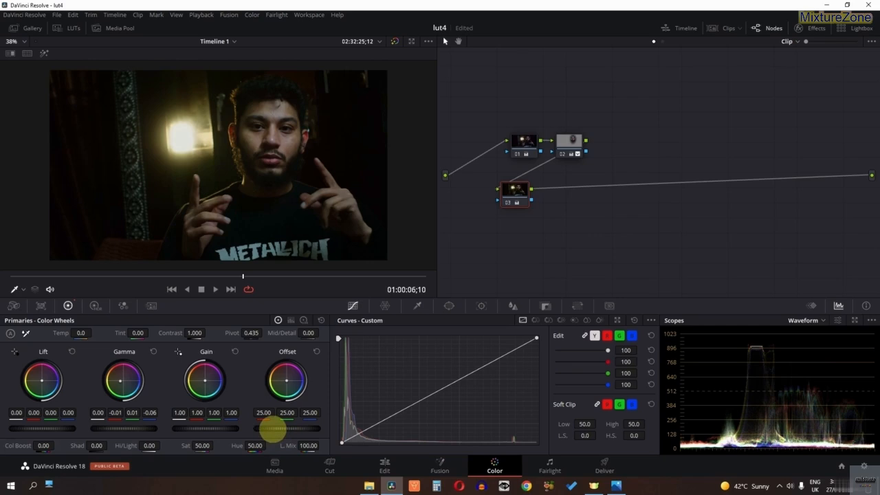
- Set node 03's Offset to 28.10 and Gain to 1.16, and lower its overall Gamma to -0.03 and Lift to -0.02
{"action": "left_click_drag", "start_coordinate": [281, 429], "coordinate": [335, 430]}
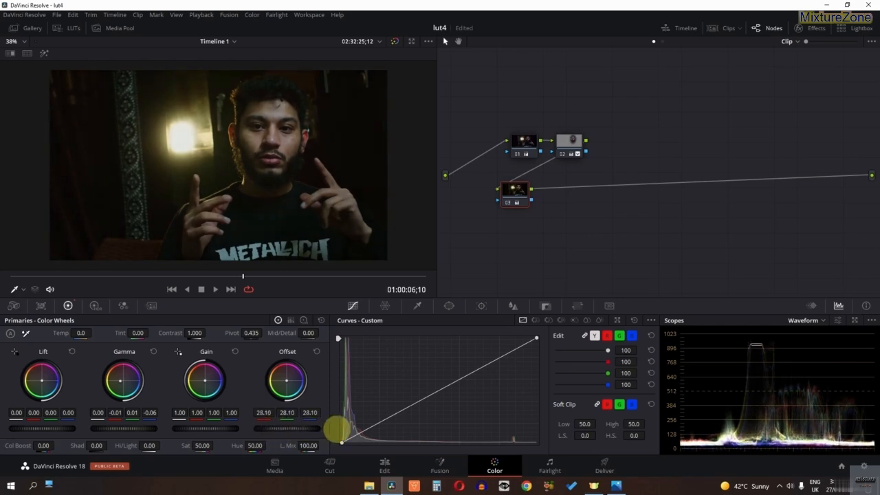
{"action": "left_click_drag", "start_coordinate": [191, 429], "coordinate": [234, 428]}
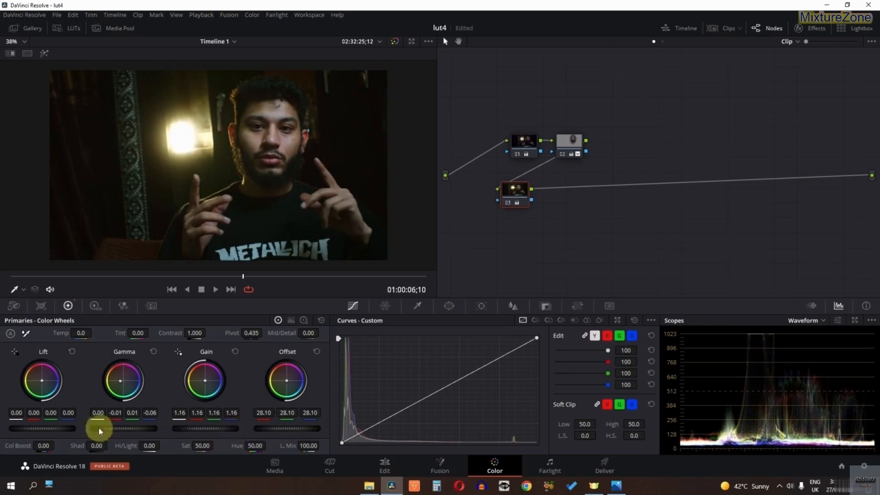
{"action": "left_click_drag", "start_coordinate": [128, 430], "coordinate": [45, 428]}
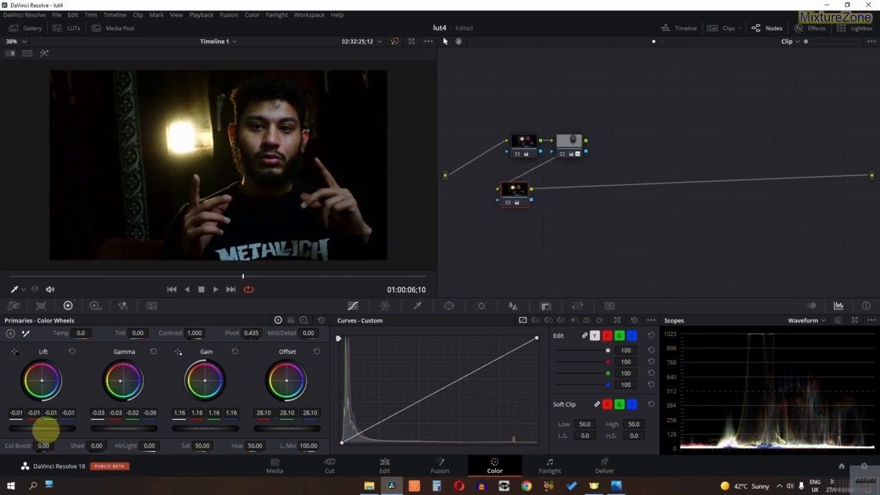
- Compare the picture with node 03 off and on, and reduce its Gain to 1.06
{"action": "key", "text": "ctrl+d"}
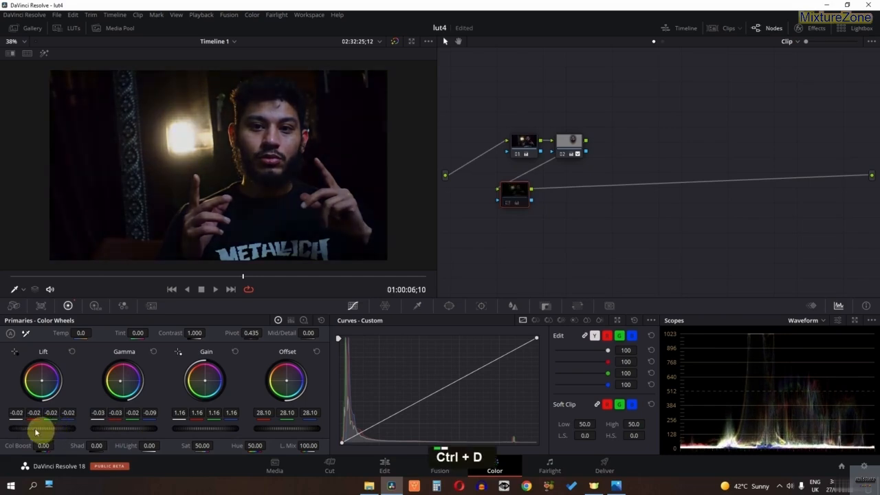
{"action": "key", "text": "ctrl+d"}
{"action": "key", "text": "ctrl+d"}
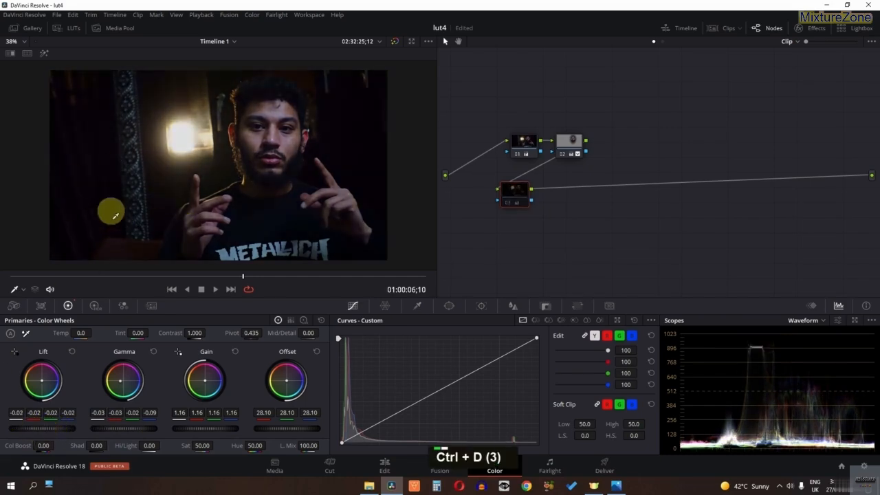
{"action": "key", "text": "ctrl+d"}
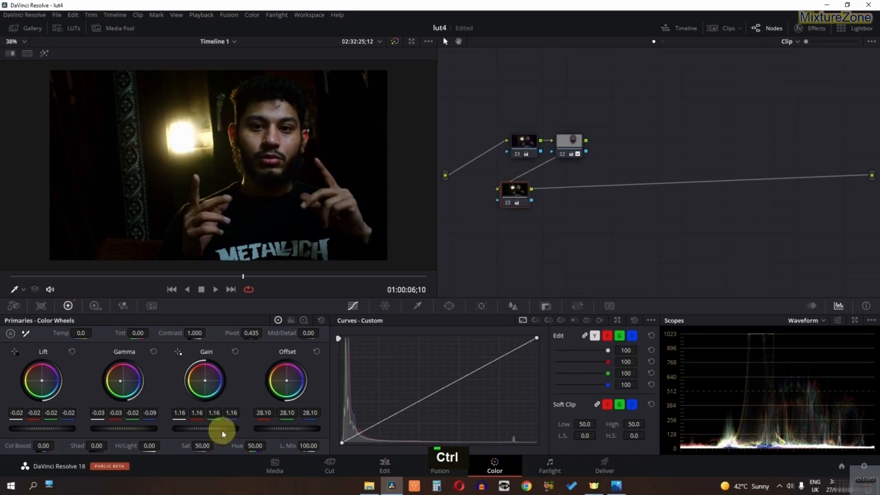
{"action": "left_click_drag", "start_coordinate": [221, 433], "coordinate": [186, 431]}
{"action": "key", "text": "ctrl+d"}
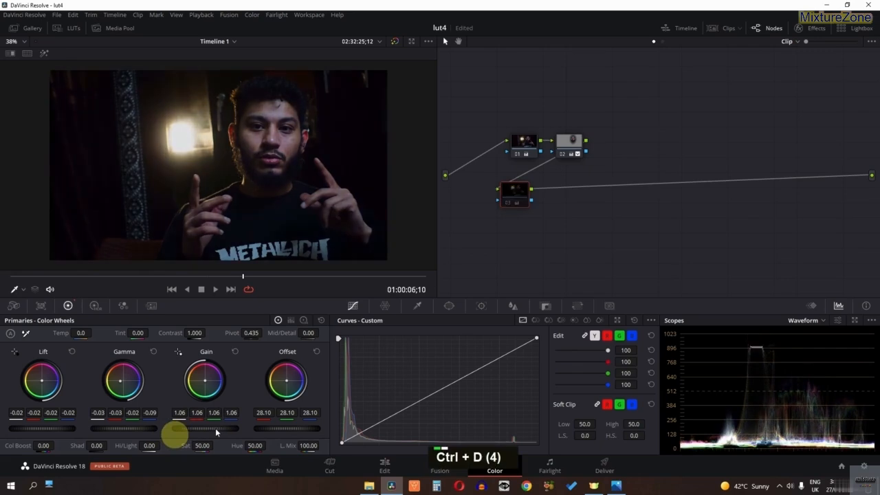
{"action": "key", "text": "ctrl+d"}
- Add a serial node after node 03 and place a circular window around the middle of the picture on it
{"action": "key", "text": "Delete"}
{"action": "right_click", "coordinate": [512, 198]}
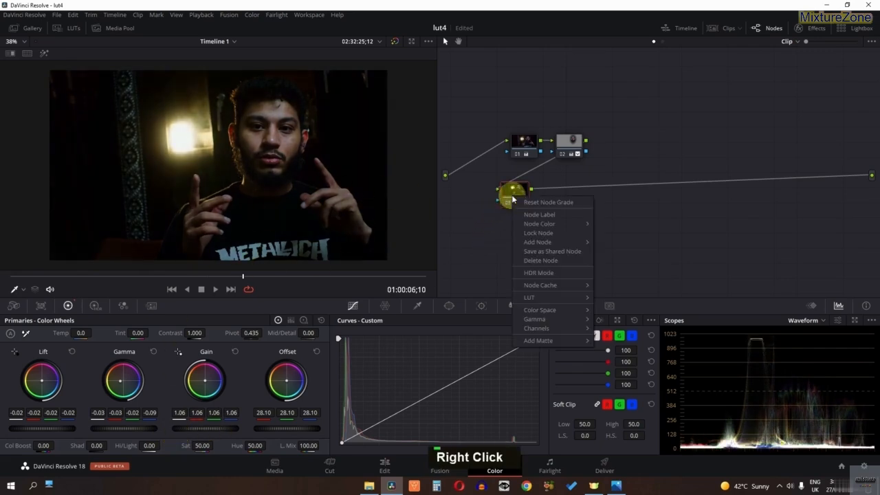
{"action": "mouse_move", "coordinate": [569, 242]}
{"action": "left_click", "coordinate": [609, 240]}
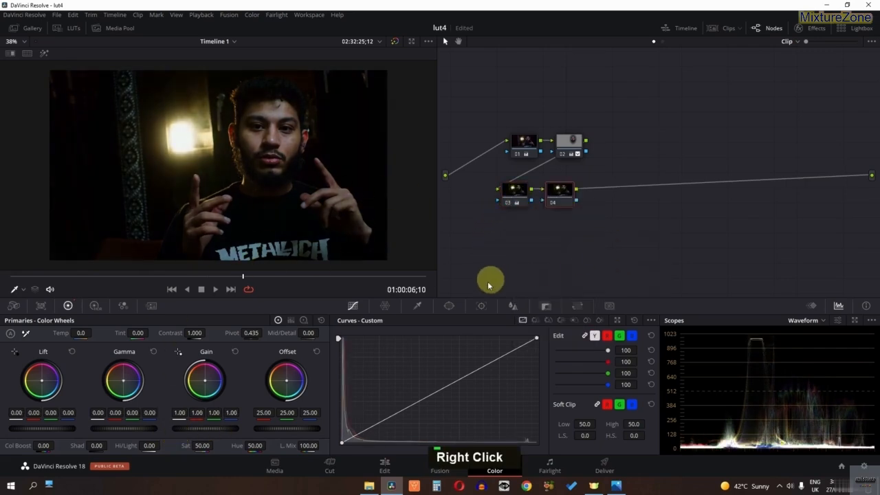
{"action": "left_click", "coordinate": [448, 307]}
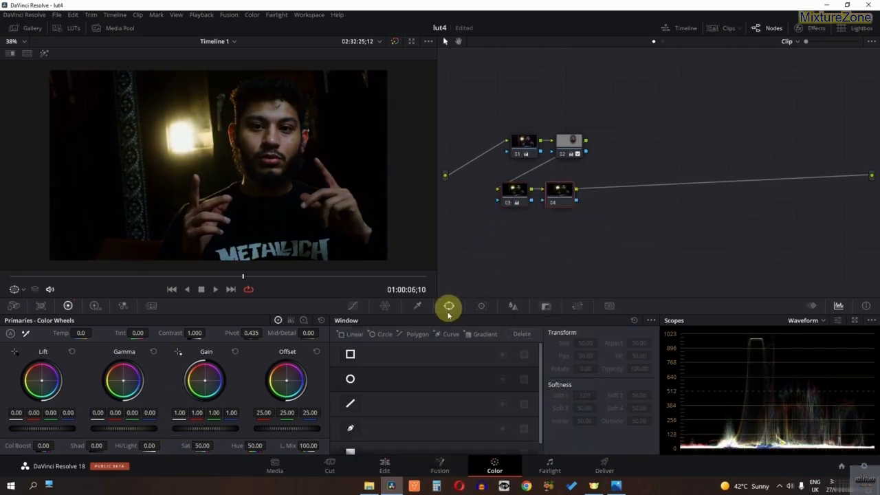
{"action": "left_click", "coordinate": [350, 380]}
{"action": "left_click_drag", "start_coordinate": [235, 186], "coordinate": [264, 186]}
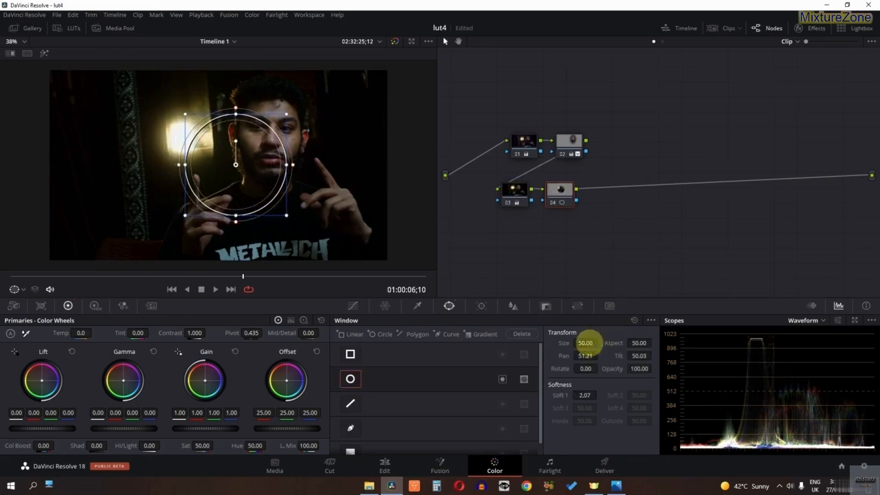
- Enlarge node 04's circular window to size 62.96, centre it on the man at pan 52.61, tilt 50.41, and set softness to 4.77
{"action": "left_click_drag", "start_coordinate": [585, 343], "coordinate": [864, 337]}
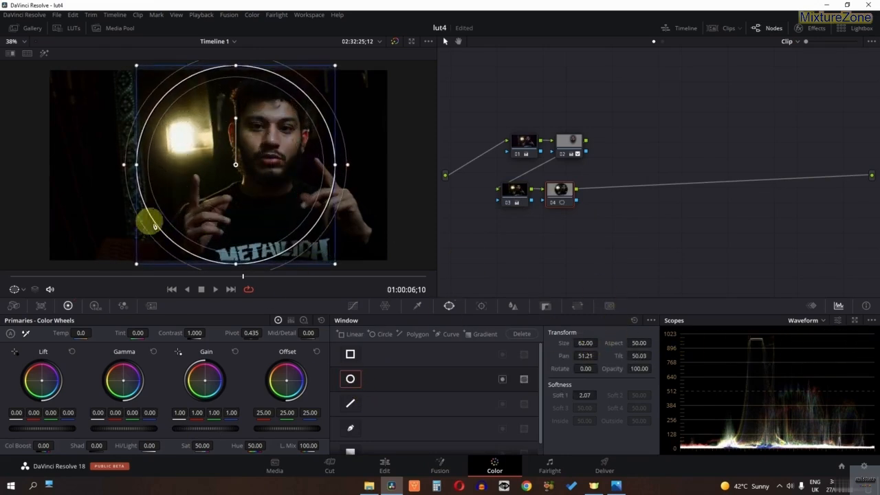
{"action": "left_click_drag", "start_coordinate": [216, 212], "coordinate": [236, 206]}
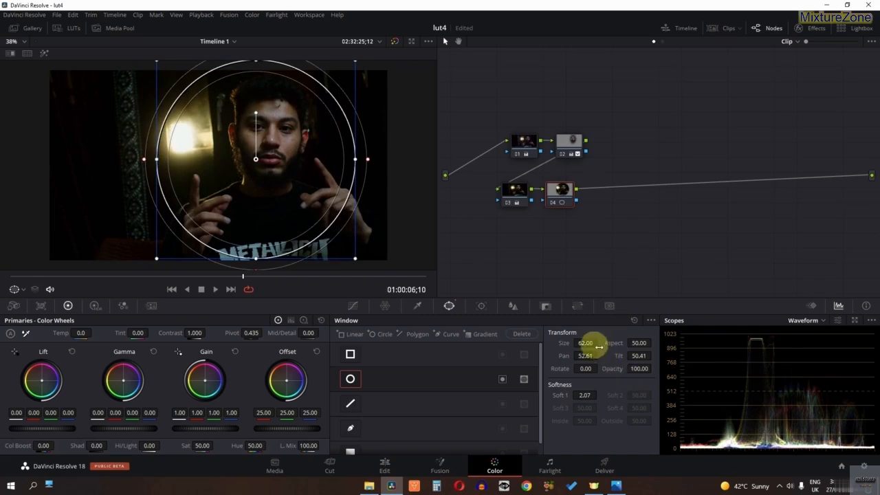
{"action": "left_click_drag", "start_coordinate": [596, 345], "coordinate": [607, 342]}
{"action": "left_click_drag", "start_coordinate": [589, 403], "coordinate": [648, 395]}
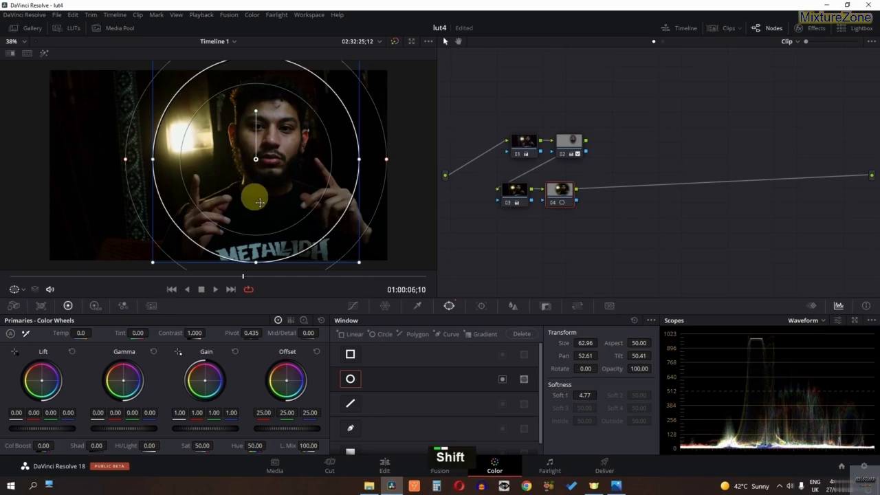
- Invert node 04's circular window so it affects the area outside the circle, checking it with the highlight view
{"action": "key", "text": "shift+h"}
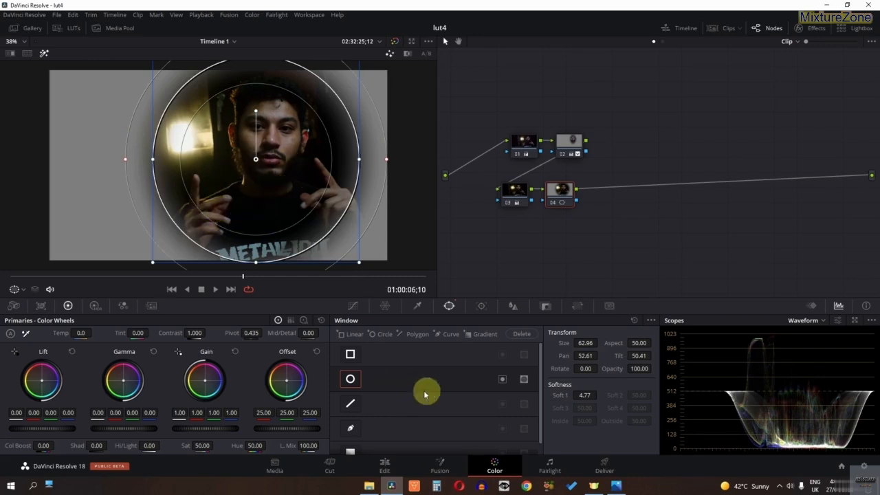
{"action": "left_click", "coordinate": [503, 379]}
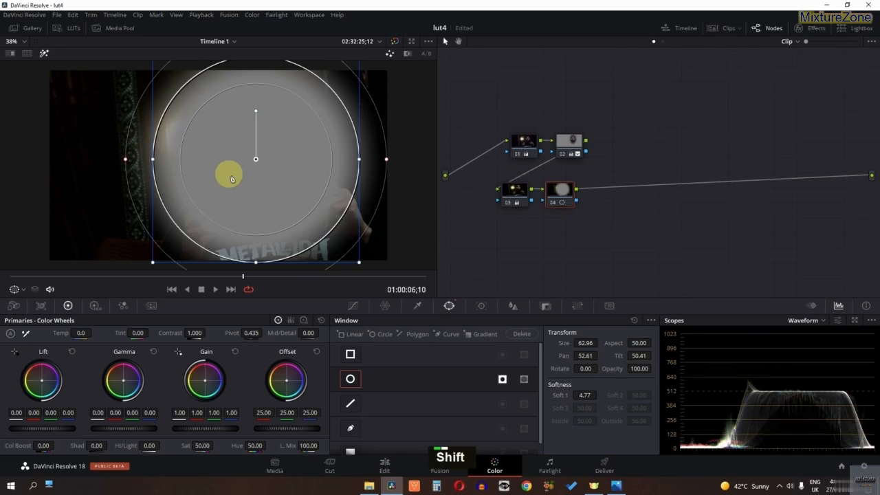
{"action": "key", "text": "shift+h"}
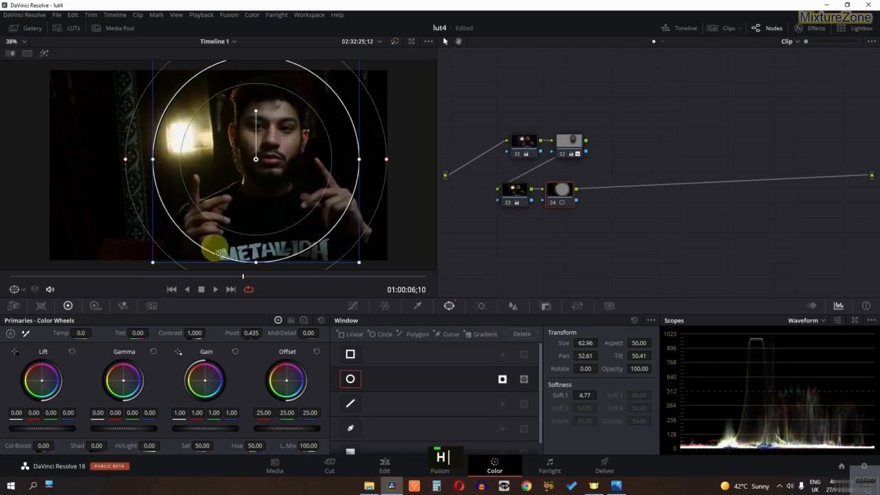
- Darken the area outside node 04's window with Gain 0.61 and Gamma -0.05, comparing the node off and on and playing the clip
{"action": "left_click", "coordinate": [353, 305]}
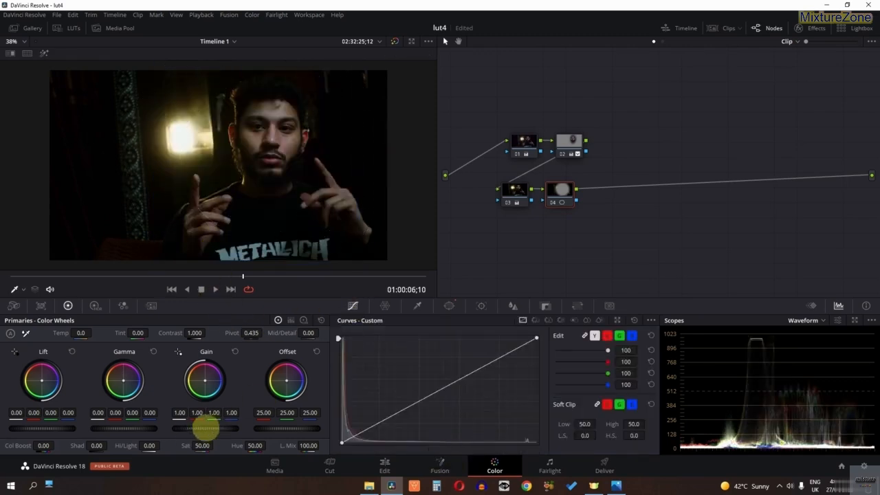
{"action": "left_click_drag", "start_coordinate": [205, 428], "coordinate": [66, 427]}
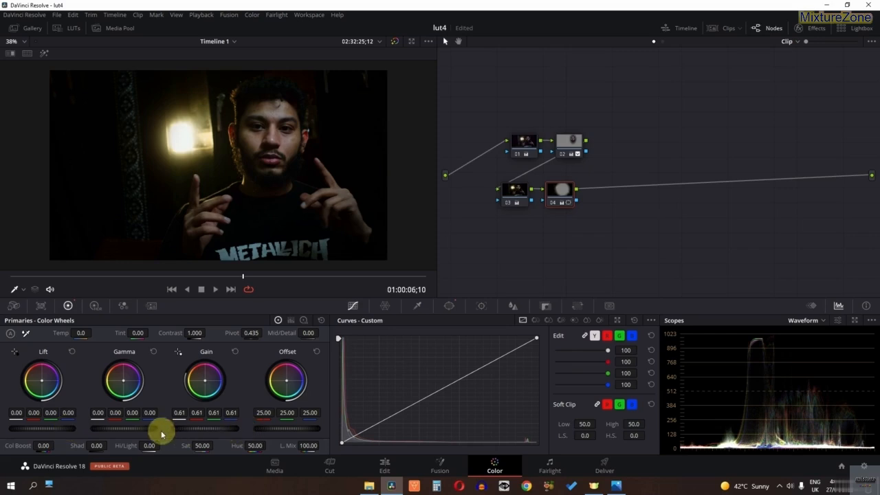
{"action": "left_click_drag", "start_coordinate": [149, 429], "coordinate": [83, 429]}
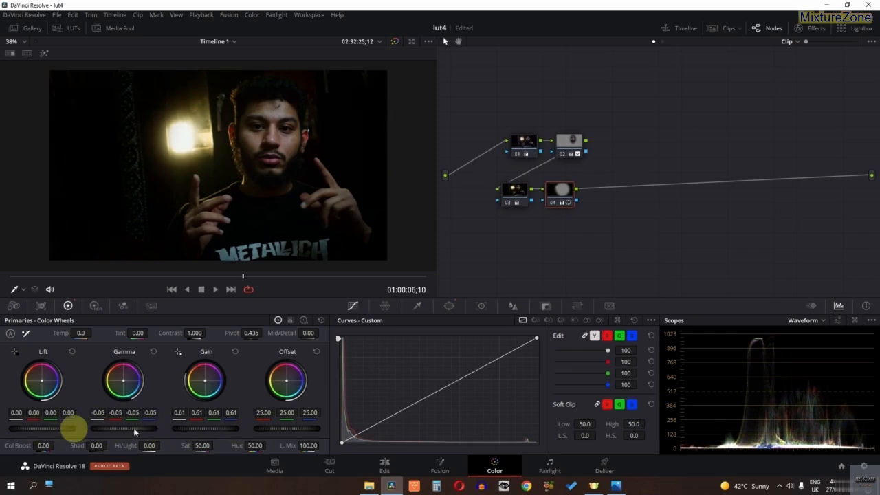
{"action": "scroll", "coordinate": [255, 175], "scroll_direction": "down", "scroll_amount": 1}
{"action": "key", "text": "ctrl+d"}
{"action": "key", "text": "ctrl+d"}
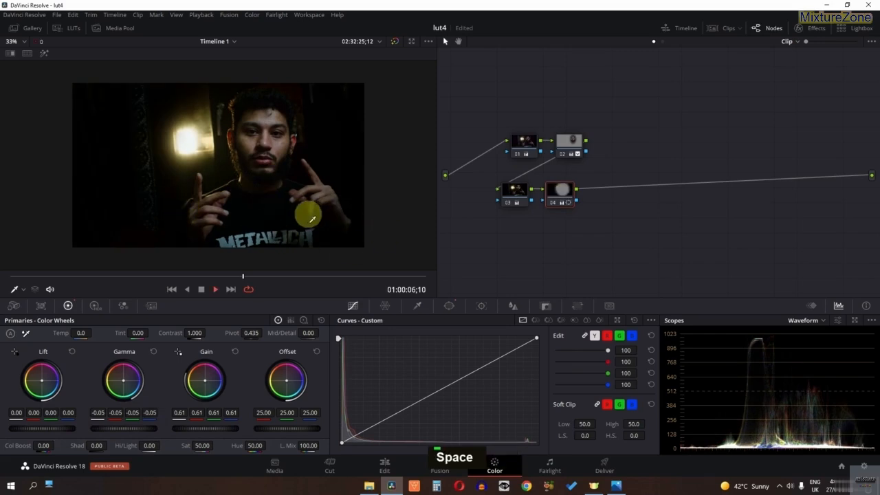
{"action": "key", "text": "space"}
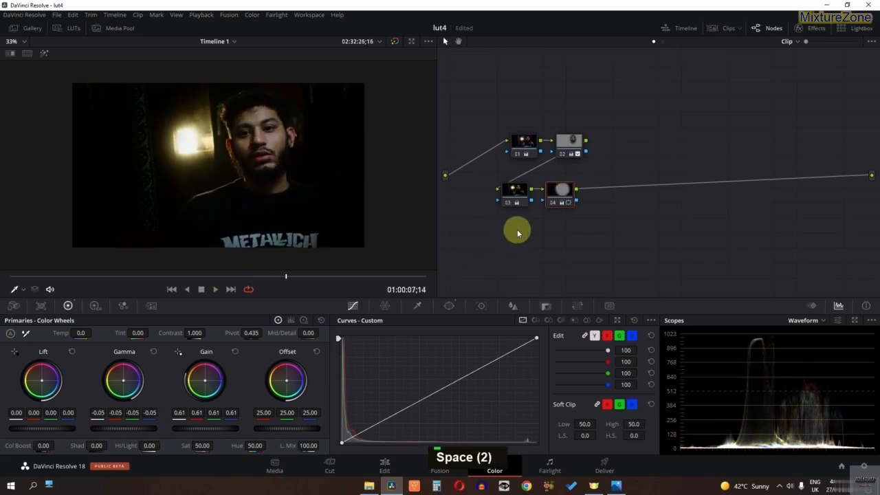
- Set node 04's circular window softness to 5.53 and enlarge its size to 66.80
{"action": "left_click", "coordinate": [449, 305]}
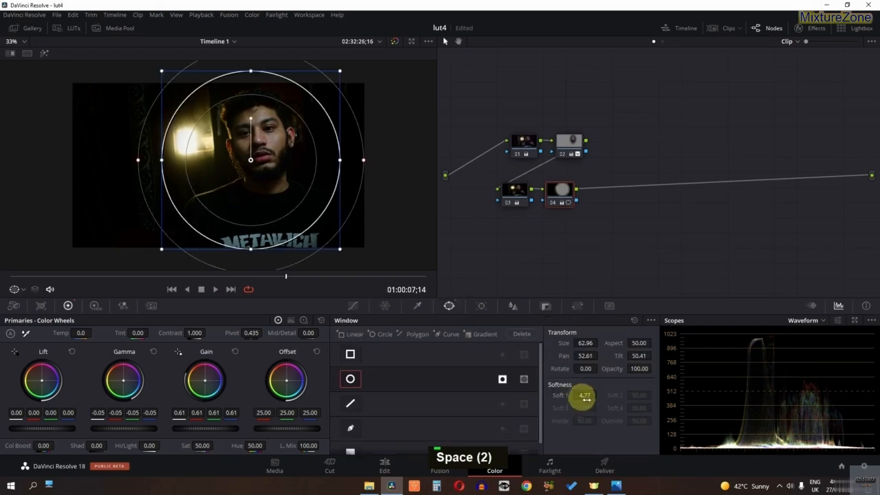
{"action": "mouse_move", "coordinate": [585, 397]}
{"action": "left_mouse_down"}
{"action": "mouse_move", "coordinate": [618, 398]}
{"action": "mouse_move", "coordinate": [602, 397]}
{"action": "left_mouse_up"}
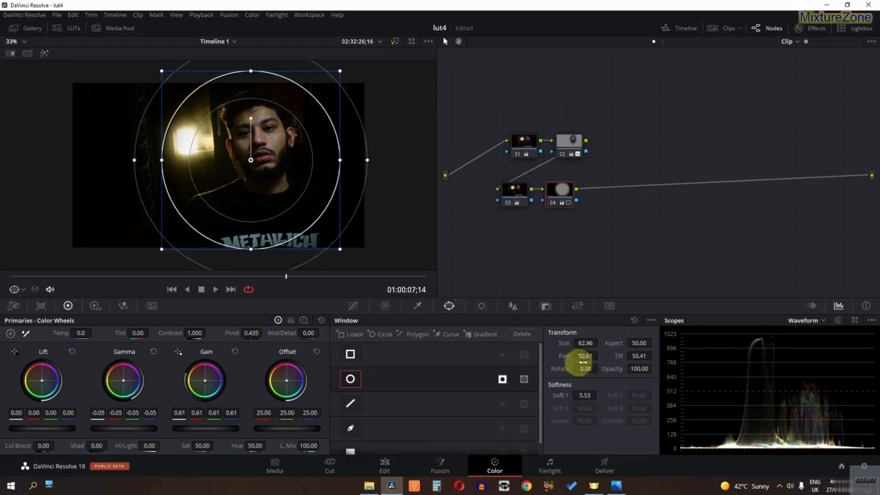
{"action": "left_click_drag", "start_coordinate": [582, 343], "coordinate": [670, 346]}
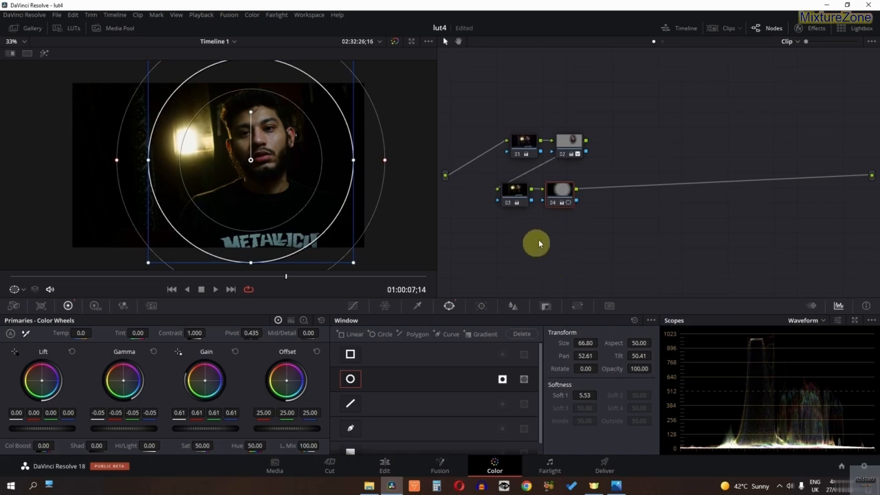
- Add a serial node after node 04 and place it below node 03 in the graph
{"action": "right_click", "coordinate": [561, 202]}
{"action": "mouse_move", "coordinate": [600, 246]}
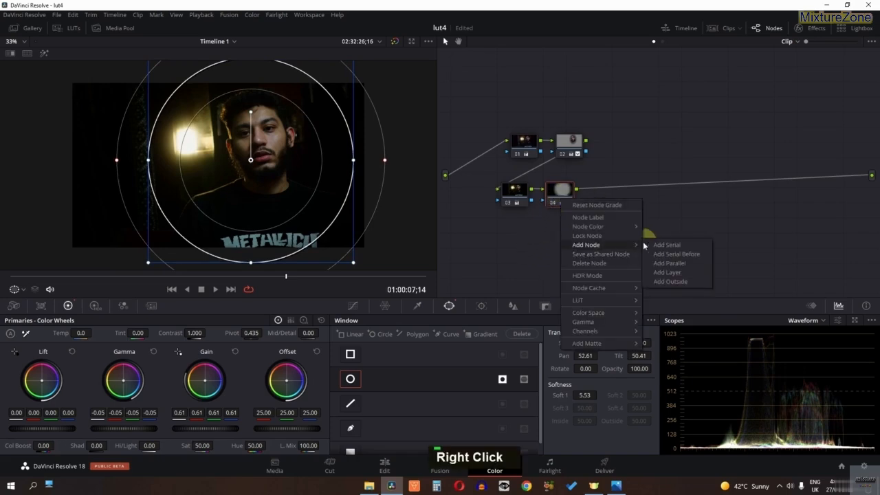
{"action": "left_click", "coordinate": [652, 243]}
{"action": "left_click_drag", "start_coordinate": [602, 191], "coordinate": [510, 239]}
- Add a circular window over the man's face on node 05 with size 43.12, pan 53.35, tilt 51.69 and softness 10.77
{"action": "left_click", "coordinate": [448, 309]}
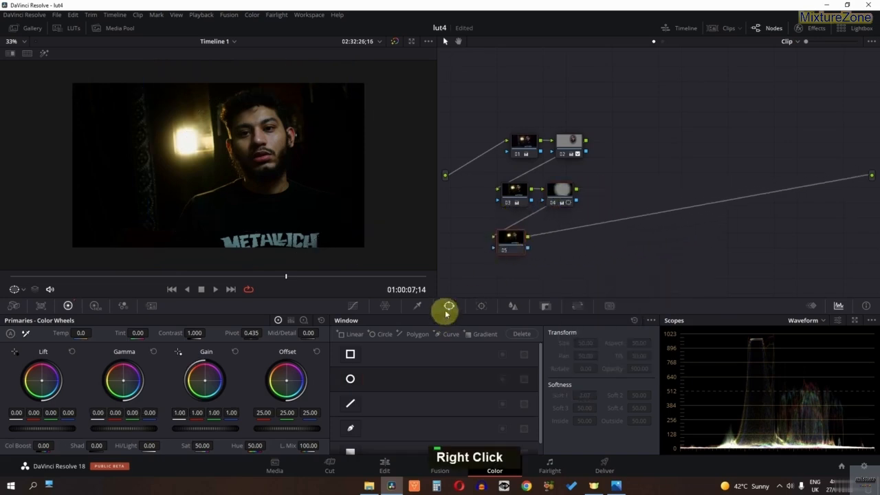
{"action": "left_click", "coordinate": [350, 379]}
{"action": "left_click_drag", "start_coordinate": [222, 183], "coordinate": [289, 193]}
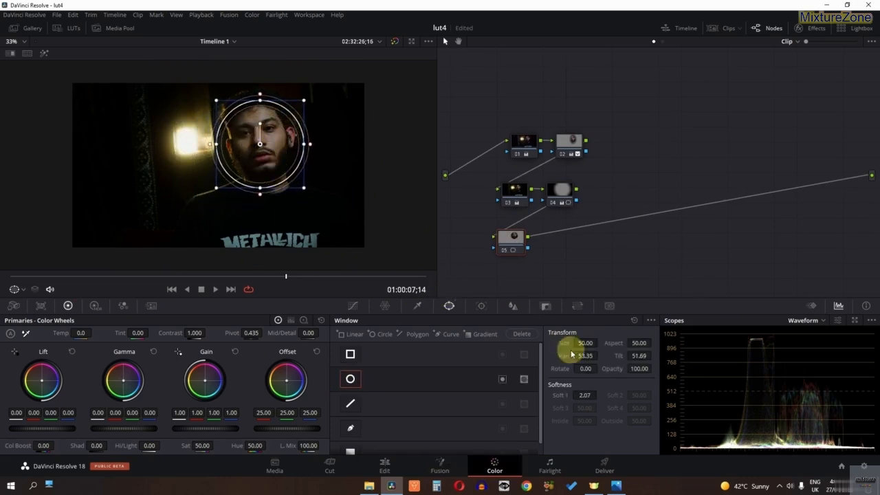
{"action": "left_click_drag", "start_coordinate": [584, 395], "coordinate": [781, 392]}
{"action": "left_click_drag", "start_coordinate": [570, 348], "coordinate": [428, 346]}
{"action": "scroll", "coordinate": [255, 213], "scroll_direction": "up", "scroll_amount": 1}
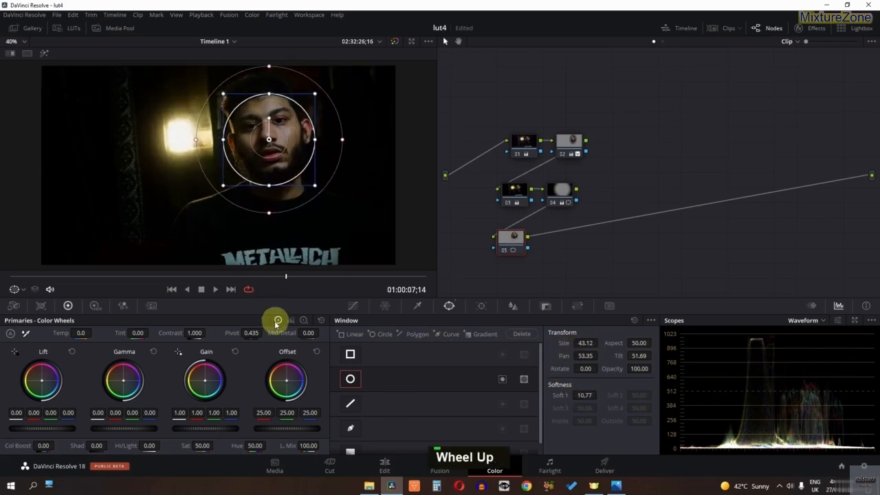
- Brighten the face on node 05 with Gain 1.29, Gamma 0.08 and Contrast 1.092
{"action": "left_click", "coordinate": [353, 306]}
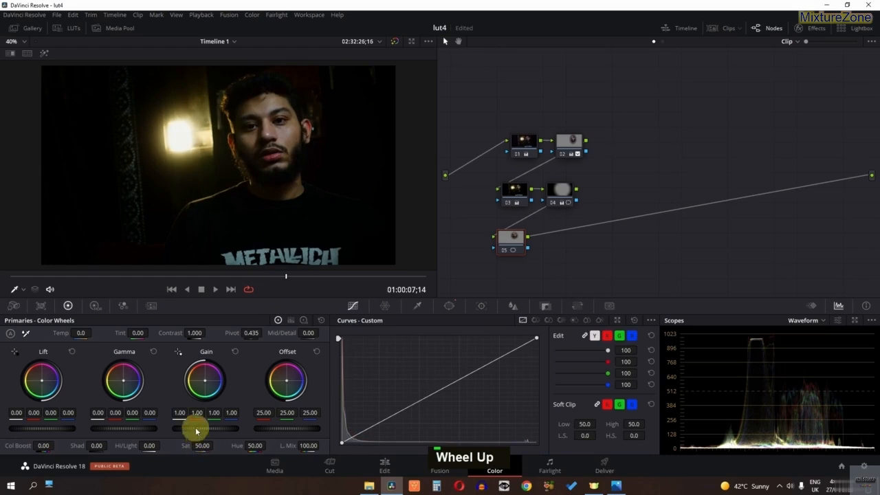
{"action": "left_click_drag", "start_coordinate": [196, 431], "coordinate": [305, 426]}
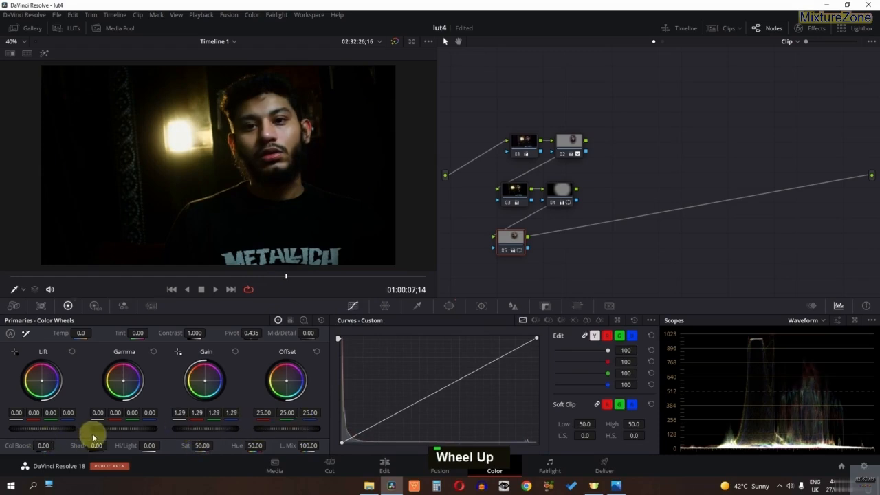
{"action": "left_click_drag", "start_coordinate": [94, 433], "coordinate": [209, 432]}
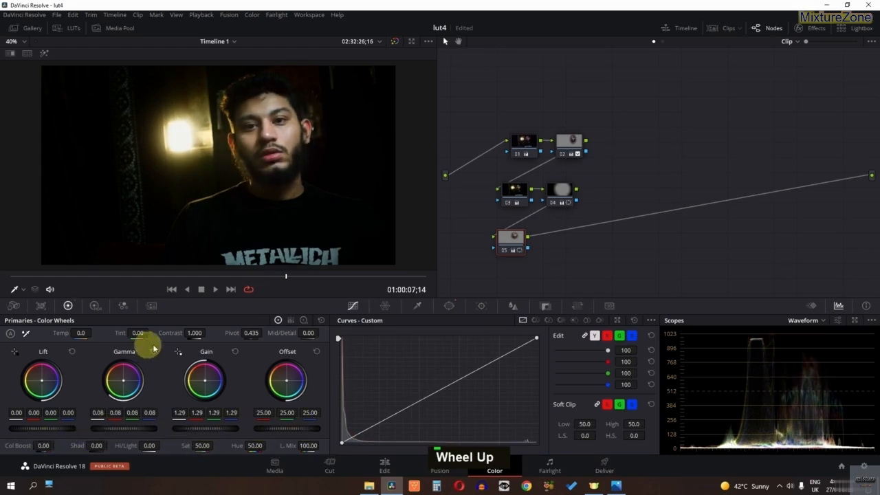
{"action": "scroll", "coordinate": [208, 332], "scroll_direction": "up", "scroll_amount": 4}
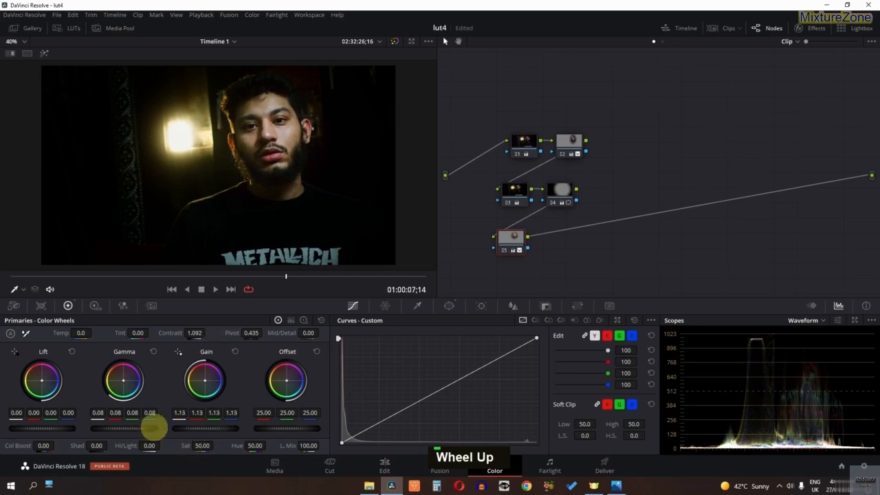
{"action": "scroll", "coordinate": [196, 426], "scroll_direction": "up", "scroll_amount": 3}
- Play through the clip and compare the face with node 05 off and on at different moments
{"action": "scroll", "coordinate": [232, 244], "scroll_direction": "down", "scroll_amount": 1}
{"action": "key", "text": "space"}
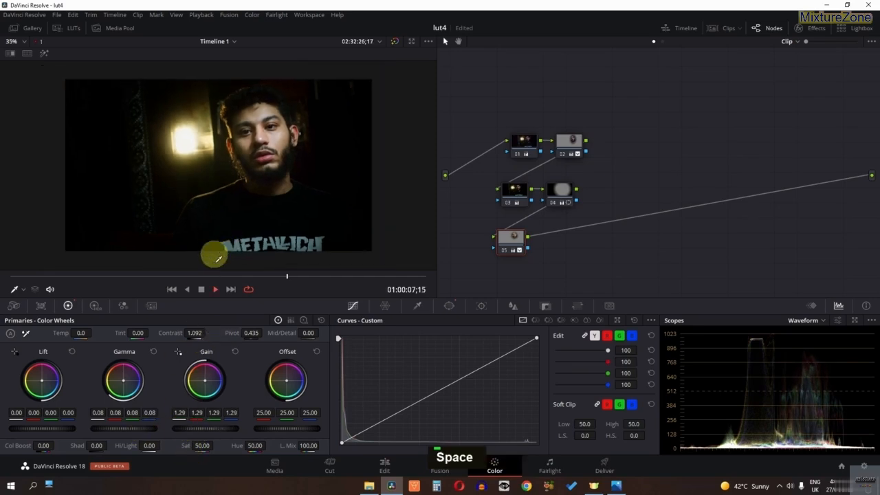
{"action": "key", "text": "ctrl+d"}
{"action": "key", "text": "ctrl+d"}
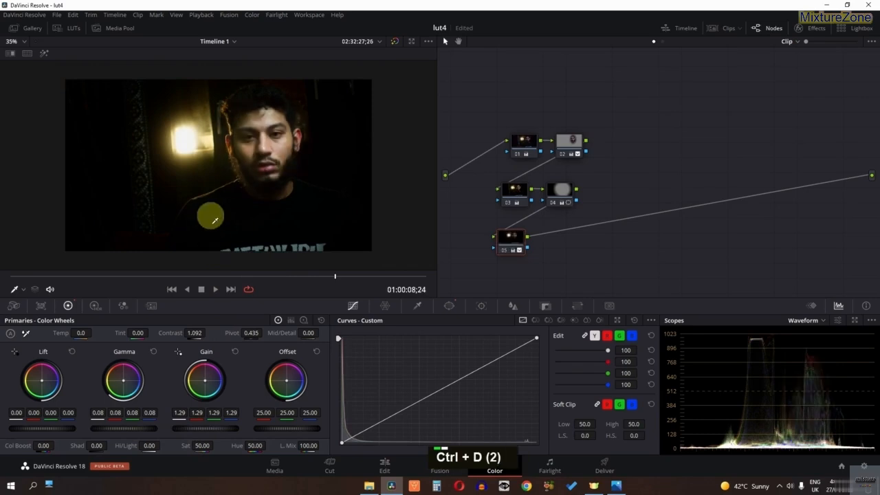
{"action": "key", "text": "space"}
{"action": "key", "text": "space"}
{"action": "left_click_drag", "start_coordinate": [290, 277], "coordinate": [171, 277]}
{"action": "key", "text": "space"}
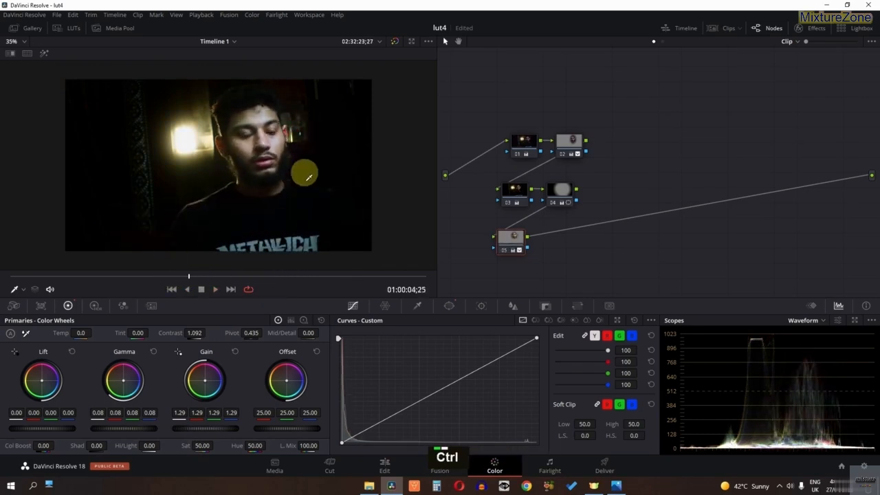
{"action": "key", "text": "ctrl+d"}
{"action": "key", "text": "ctrl+d"}
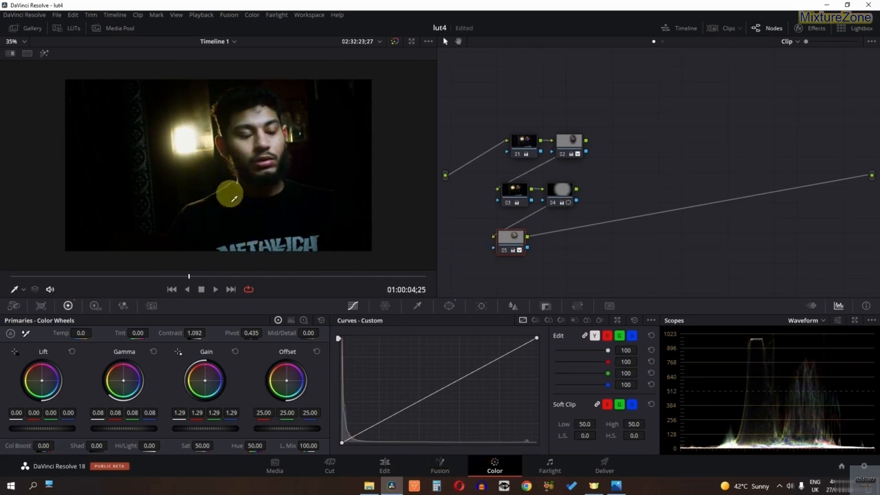
- Add a serial node before node 01 and place it above that node in the graph
{"action": "right_click", "coordinate": [521, 148]}
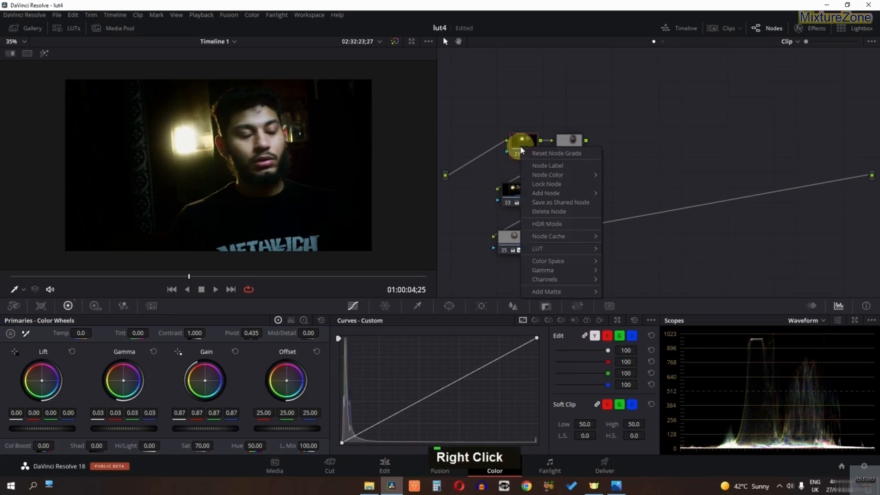
{"action": "left_click", "coordinate": [519, 143]}
{"action": "right_click", "coordinate": [520, 141]}
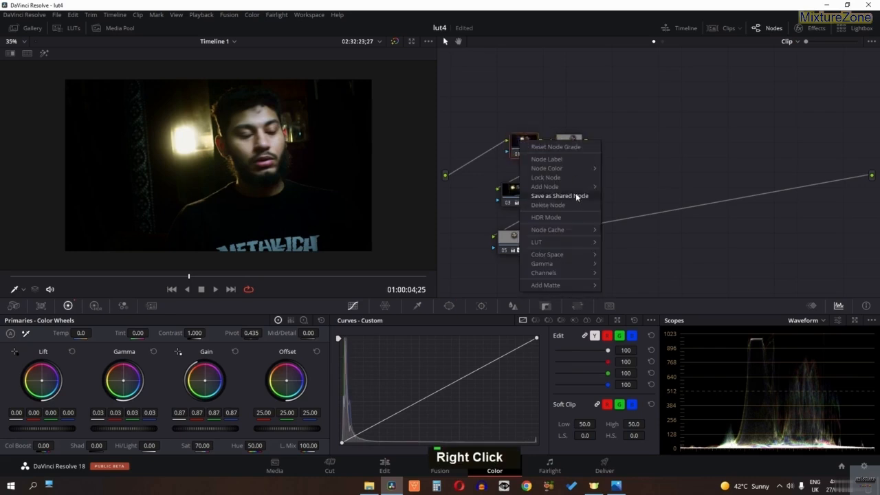
{"action": "mouse_move", "coordinate": [574, 186]}
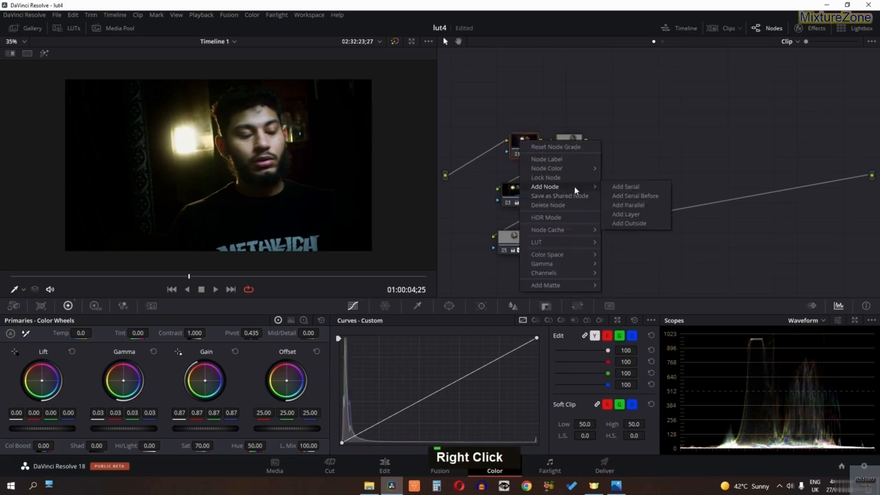
{"action": "left_click", "coordinate": [642, 199]}
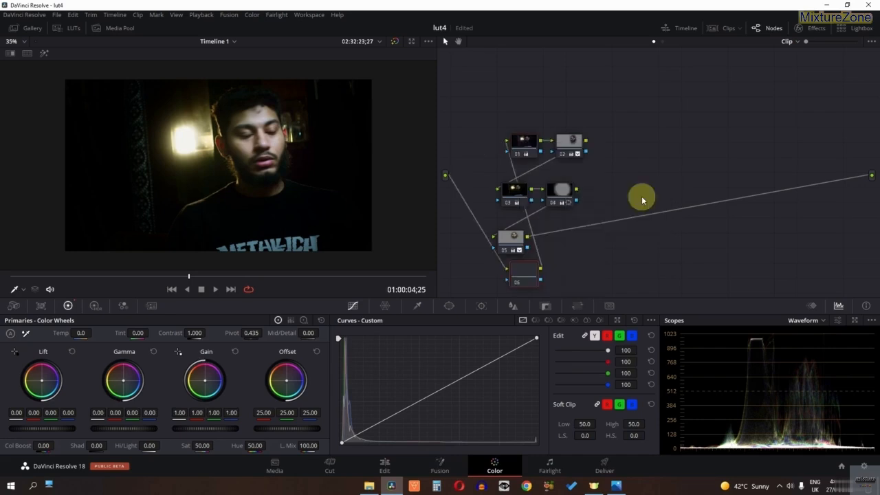
{"action": "left_click_drag", "start_coordinate": [527, 276], "coordinate": [520, 91]}
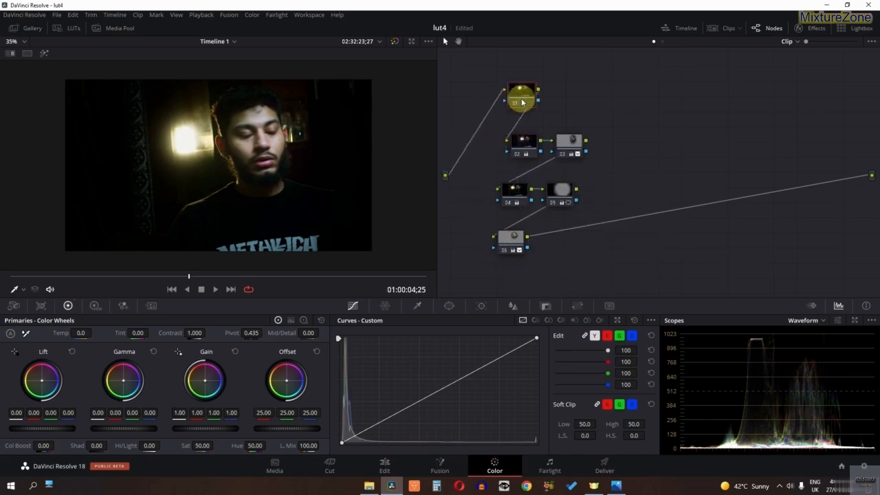
- Apply the Glow effect to the new first node with Shine Threshold 0.101, Spread 2.000, Gain 0.881, Gamma 0.585 and Saturation 3.000
{"action": "left_click", "coordinate": [814, 29]}
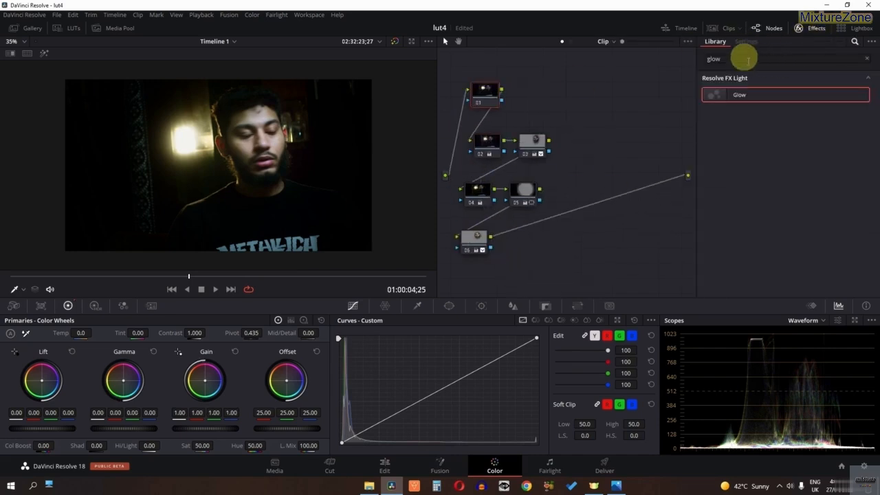
{"action": "left_click_drag", "start_coordinate": [727, 94], "coordinate": [483, 89]}
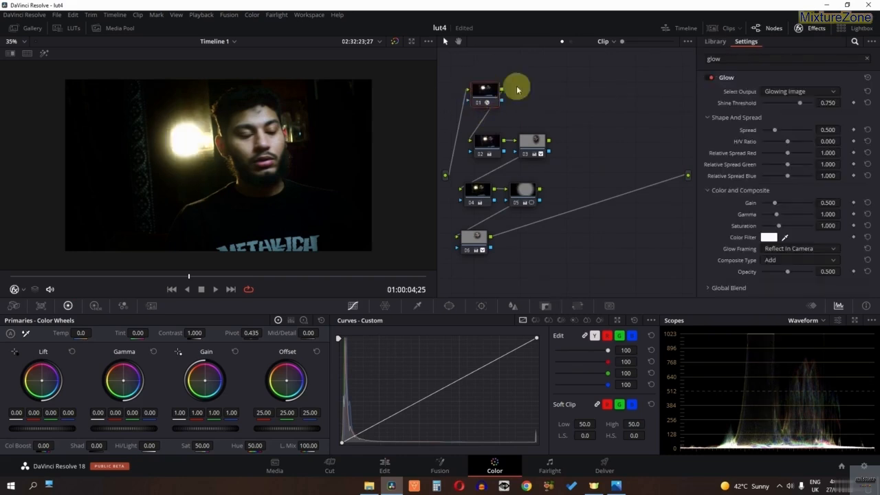
{"action": "left_click_drag", "start_coordinate": [798, 107], "coordinate": [772, 106]}
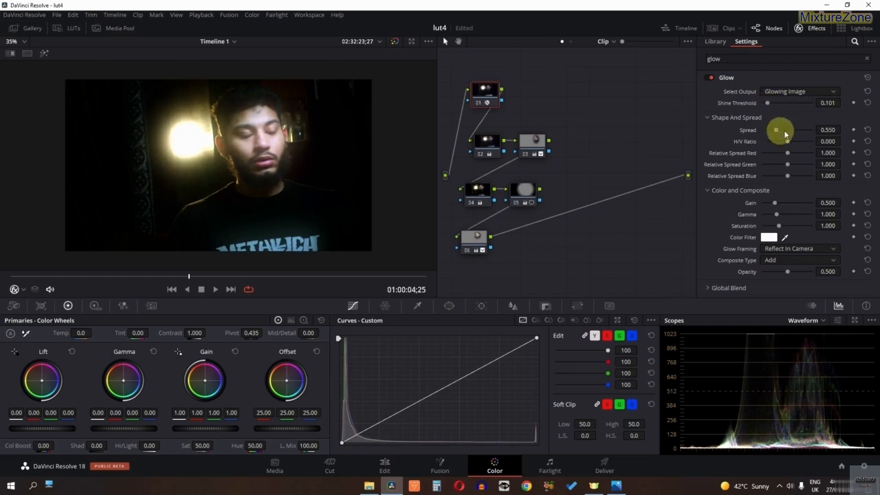
{"action": "left_click_drag", "start_coordinate": [784, 130], "coordinate": [820, 125]}
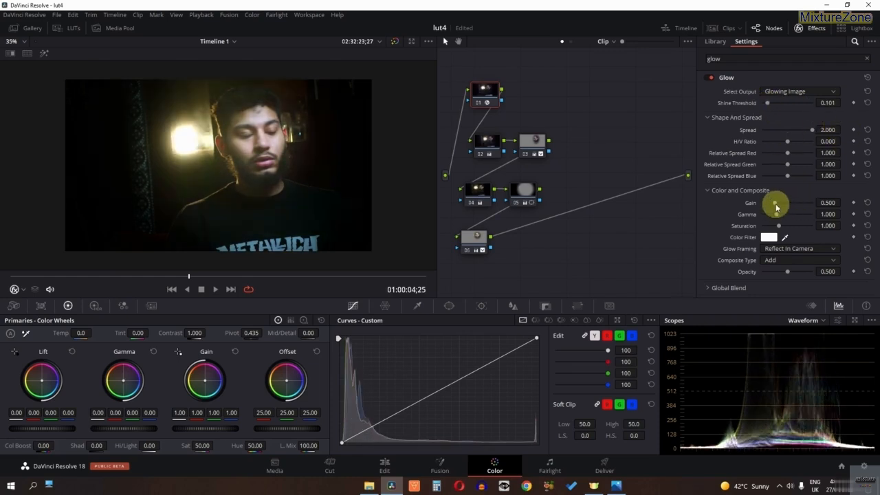
{"action": "left_click_drag", "start_coordinate": [776, 207], "coordinate": [864, 218]}
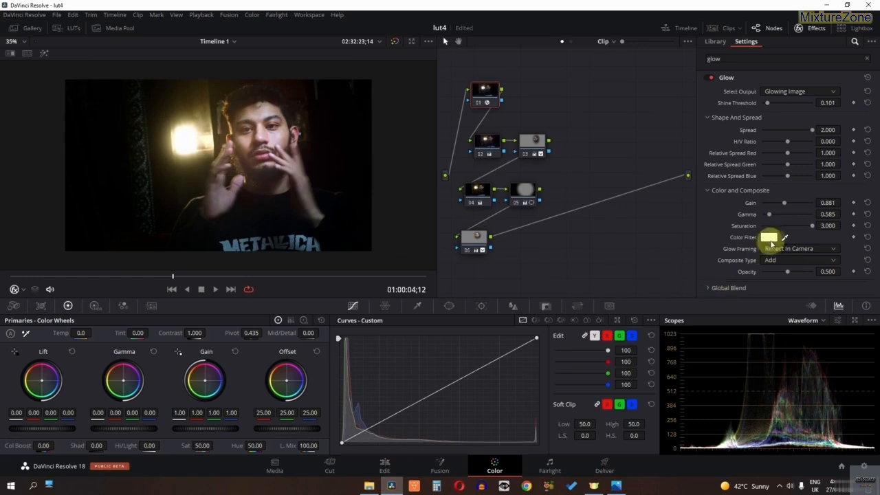
- Set the Glow effect's Color Filter to the teal green #2cffc0
{"action": "left_click", "coordinate": [769, 238]}
{"action": "left_click_drag", "start_coordinate": [466, 134], "coordinate": [391, 220]}
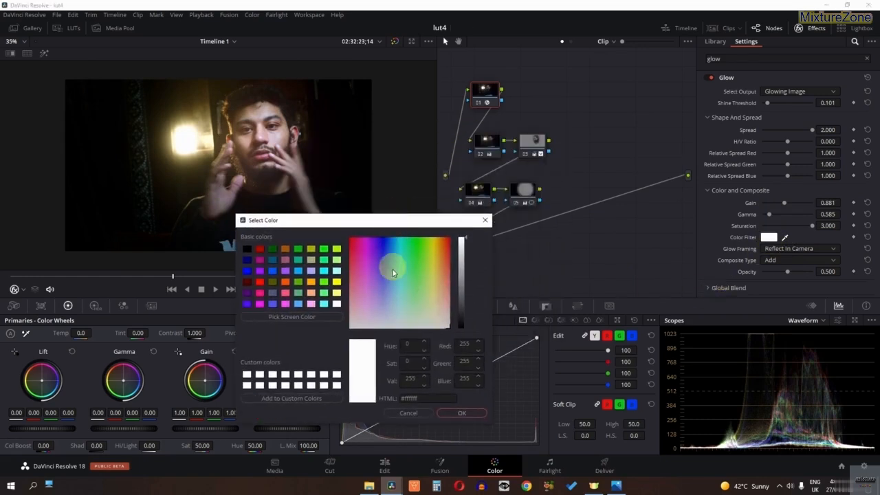
{"action": "left_click_drag", "start_coordinate": [393, 270], "coordinate": [406, 257]}
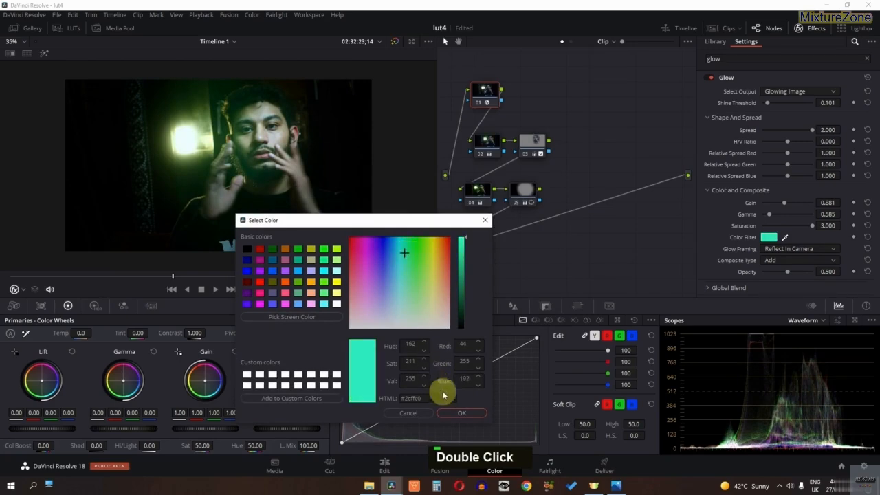
{"action": "left_click", "coordinate": [459, 411]}
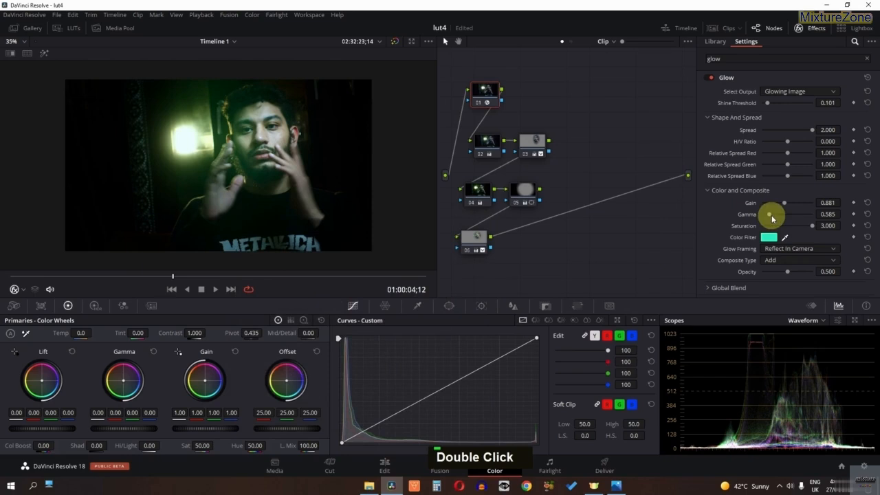
- Set the Glow's Gamma to 0.689 and Gain to 0.752, and play the clip to check the look
{"action": "left_click_drag", "start_coordinate": [772, 217], "coordinate": [782, 201]}
{"action": "key", "text": "space"}
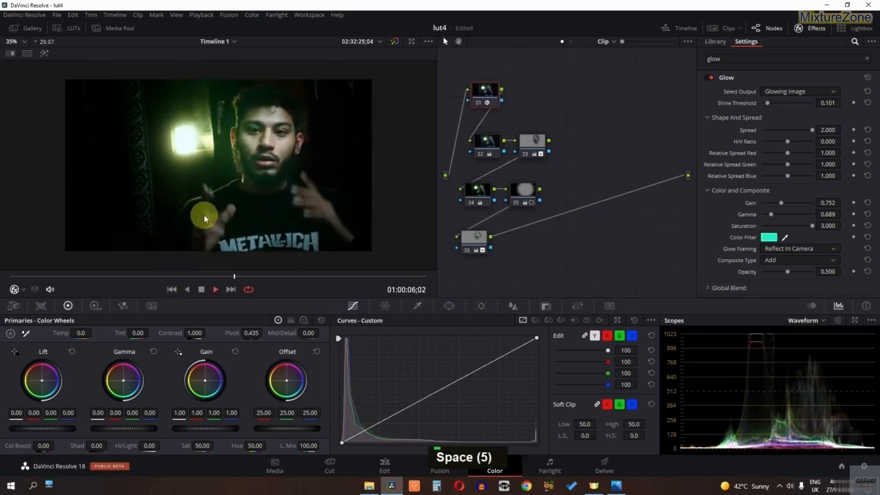
{"action": "key", "text": "space"}
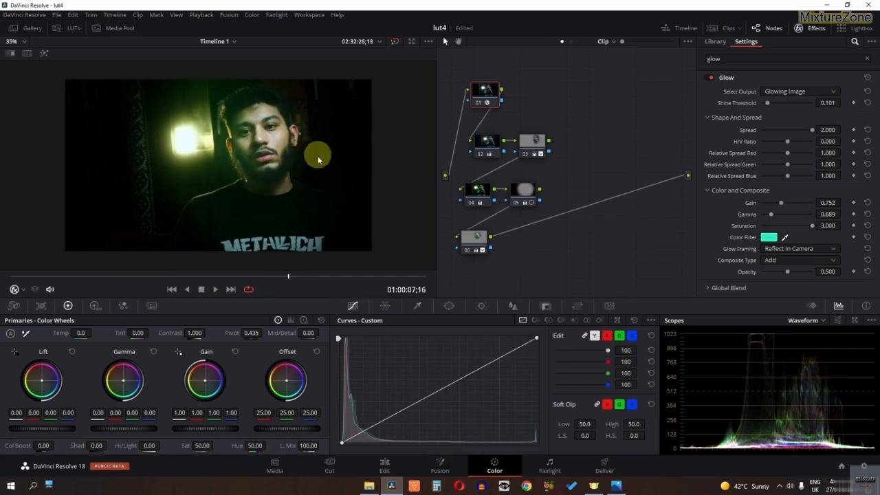
- Grab a still of the graded portrait frame to store its grade in the gallery
{"action": "right_click", "coordinate": [241, 169]}
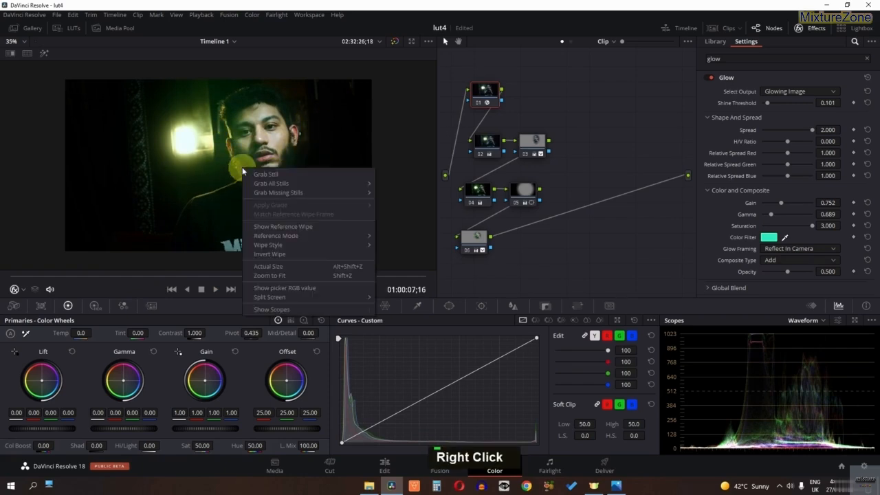
{"action": "left_click", "coordinate": [266, 175]}
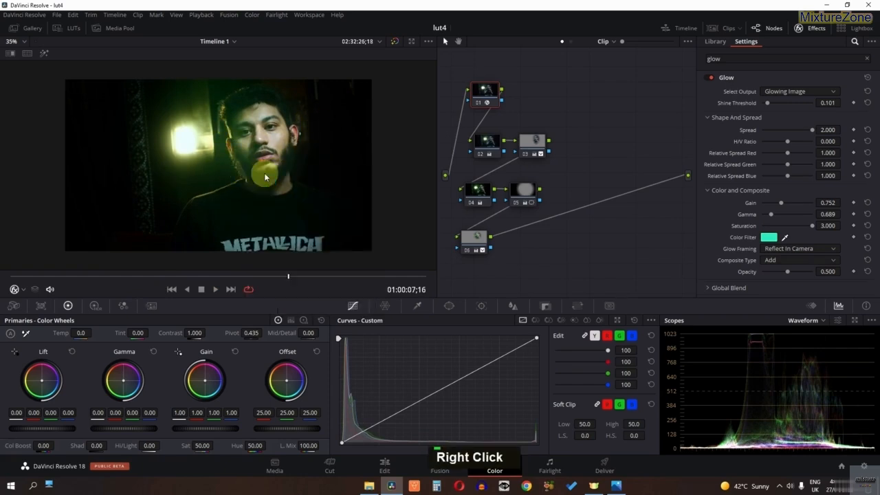
- Add C0311.MP4 to the timeline on the Edit page right after C0296.MP4, and delete its audio
{"action": "left_click", "coordinate": [383, 465]}
{"action": "left_click_drag", "start_coordinate": [143, 66], "coordinate": [359, 367]}
{"action": "left_click", "coordinate": [388, 407]}
{"action": "key", "text": "BackSpace"}
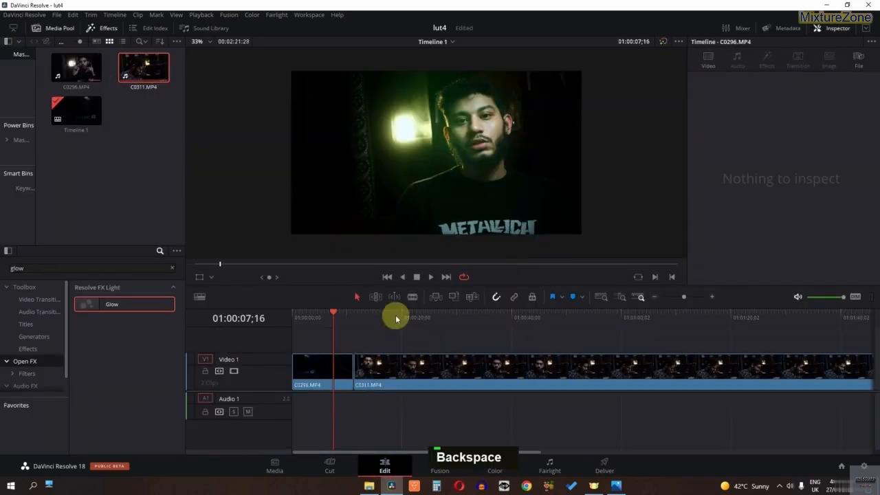
- Apply the grabbed still's grade to the C0311.MP4 clip on the Color page
{"action": "left_click", "coordinate": [392, 316]}
{"action": "left_click", "coordinate": [494, 465]}
{"action": "left_click", "coordinate": [13, 27]}
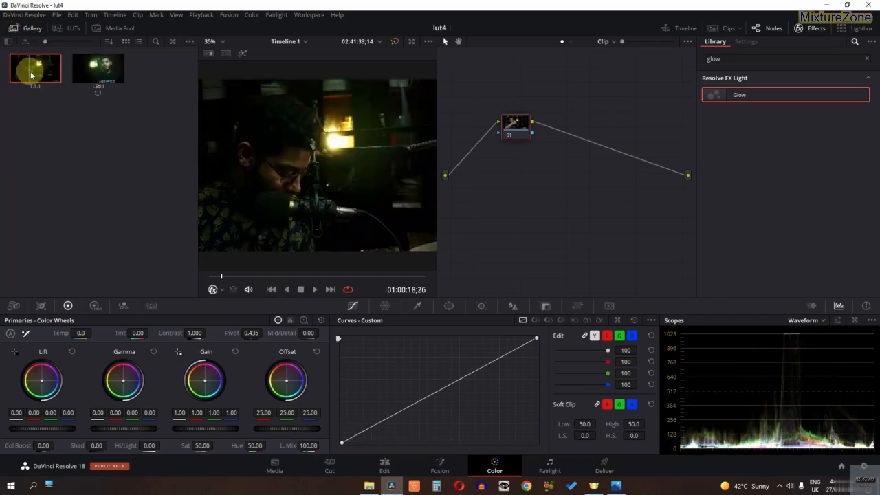
{"action": "right_click", "coordinate": [39, 76]}
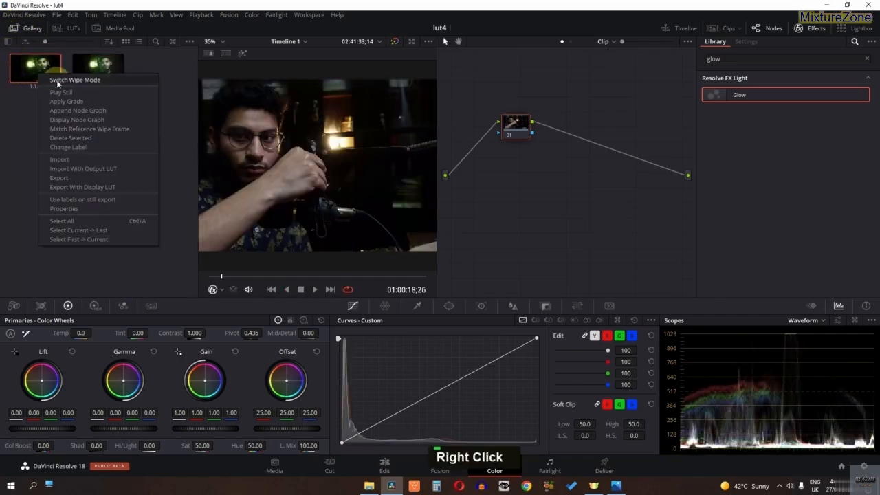
{"action": "left_click", "coordinate": [61, 102]}
{"action": "left_click", "coordinate": [14, 26]}
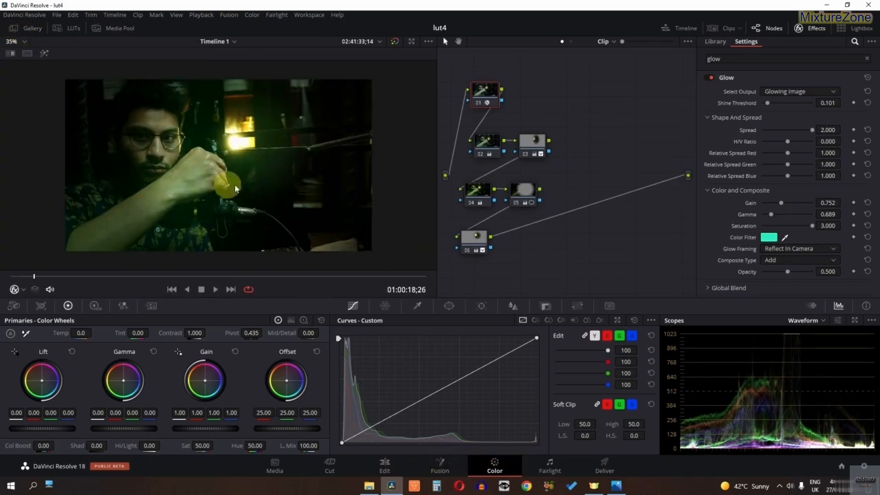
- Move the windows of nodes 03, 05 and 06 over the face, to about Pan 45.3, 46.1 and 45.3 and Tilt 51.3, 51.6 and 51.8
{"action": "left_click", "coordinate": [532, 142]}
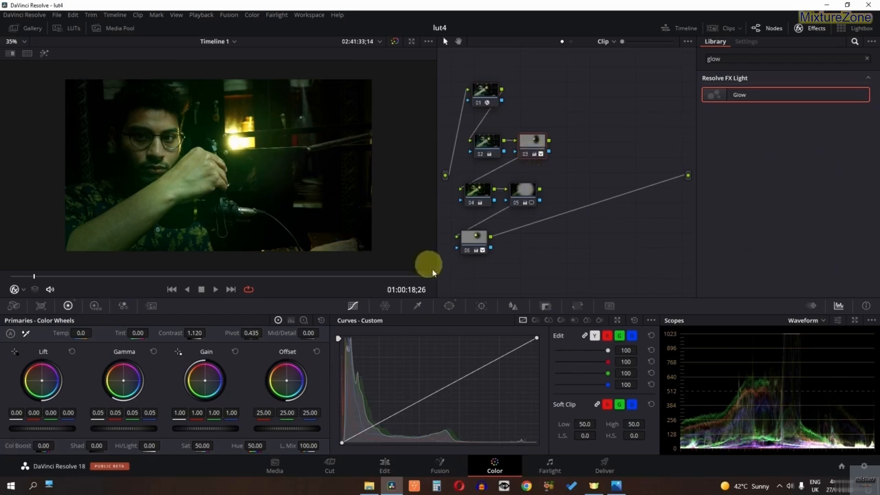
{"action": "left_click", "coordinate": [449, 306]}
{"action": "left_click_drag", "start_coordinate": [292, 186], "coordinate": [157, 148]}
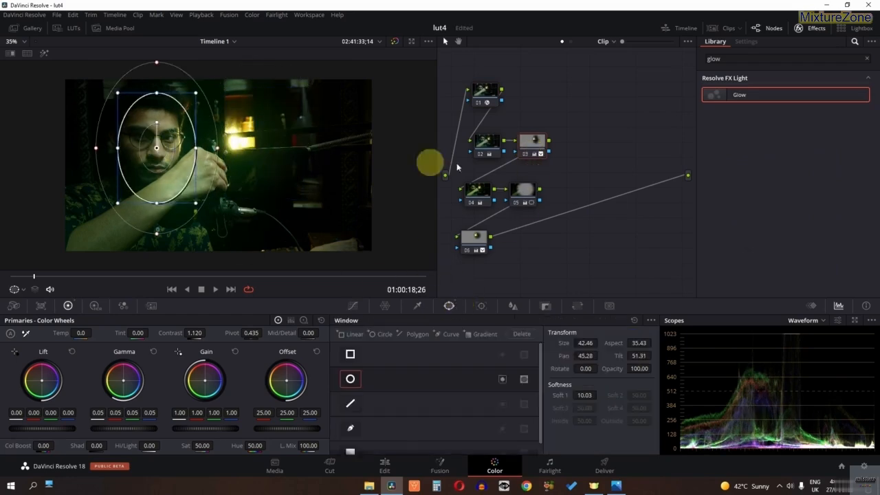
{"action": "left_click", "coordinate": [522, 190]}
{"action": "left_click_drag", "start_coordinate": [248, 172], "coordinate": [162, 157]}
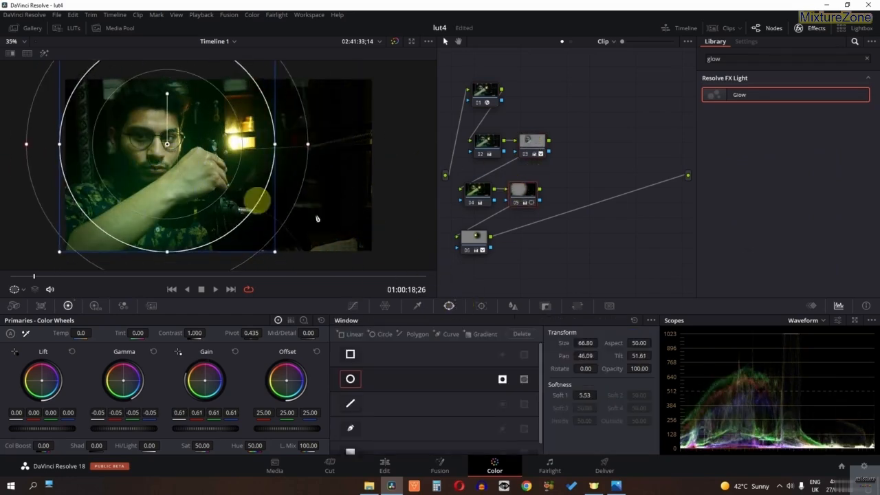
{"action": "left_click", "coordinate": [472, 237]}
{"action": "left_click_drag", "start_coordinate": [289, 171], "coordinate": [183, 163]}
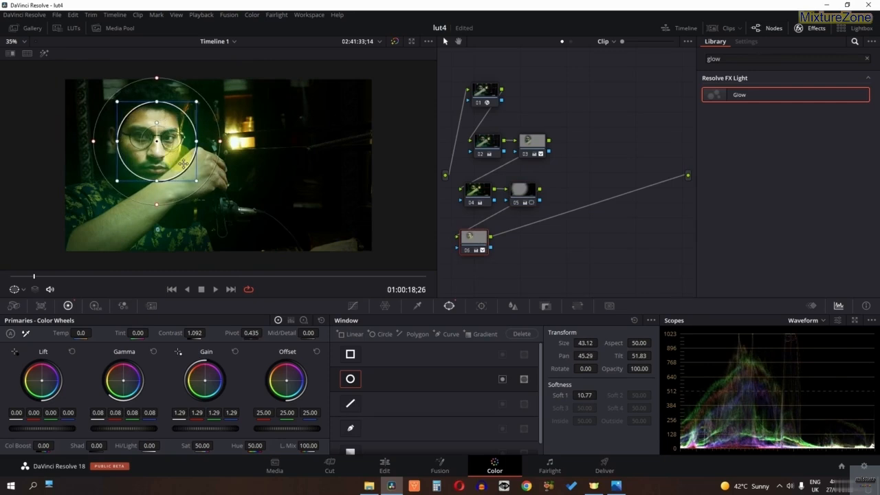
- Play the C0311.MP4 clip and compare it with all of its grade nodes disabled and enabled
{"action": "left_click", "coordinate": [353, 306]}
{"action": "key", "text": "space"}
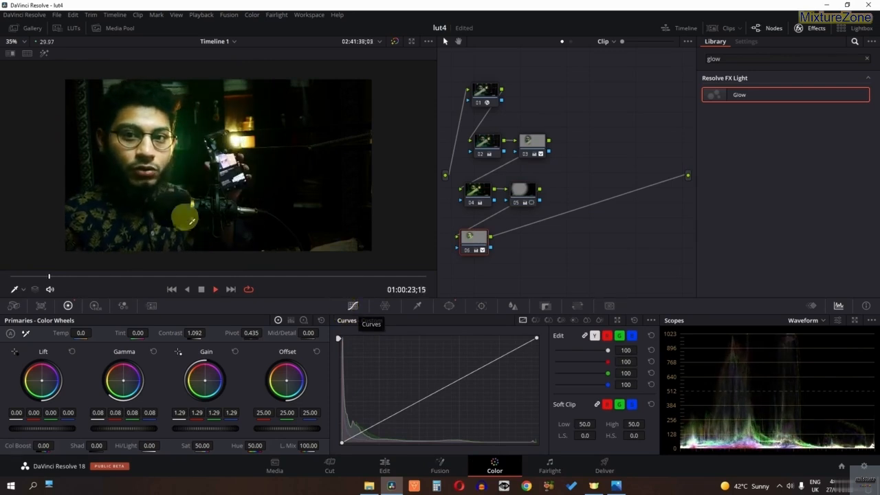
{"action": "key", "text": "space"}
{"action": "key", "text": "ctrl+d"}
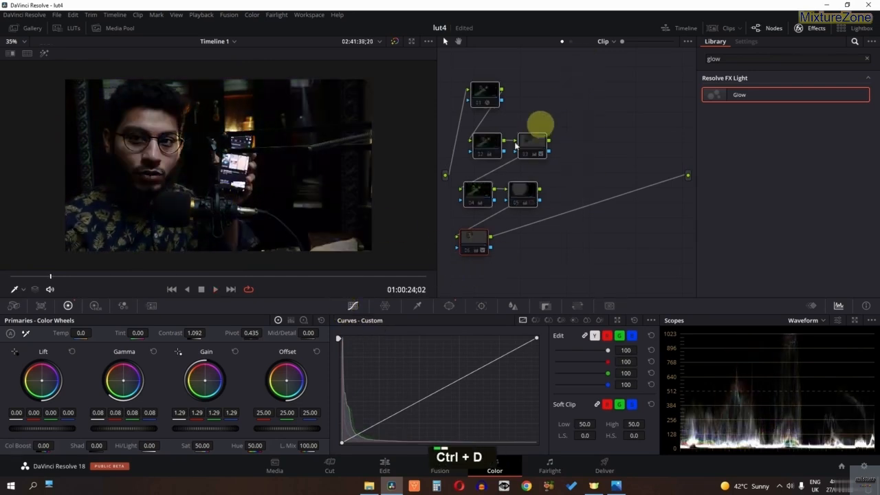
{"action": "key", "text": "ctrl+d"}
{"action": "key", "text": "space"}
{"action": "key", "text": "space"}
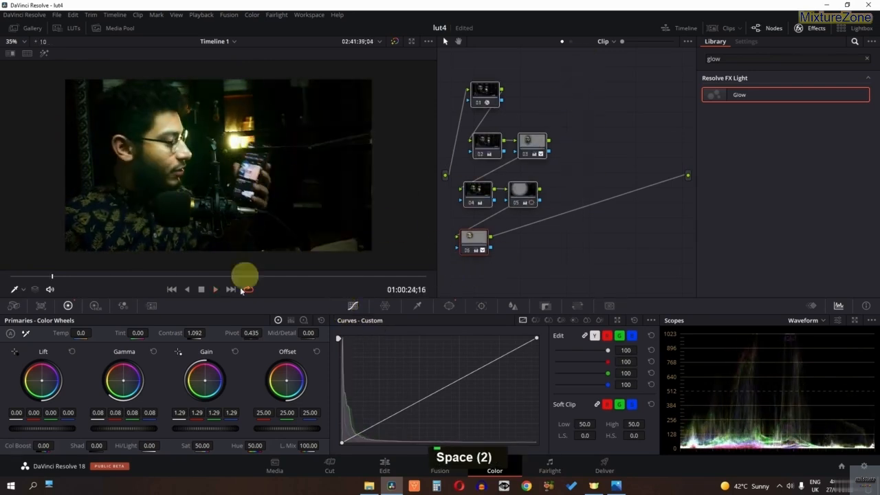
- Return to the C0296.MP4 clip, compare it with and without the grade, and play it
{"action": "left_click", "coordinate": [172, 290]}
{"action": "left_click", "coordinate": [241, 276]}
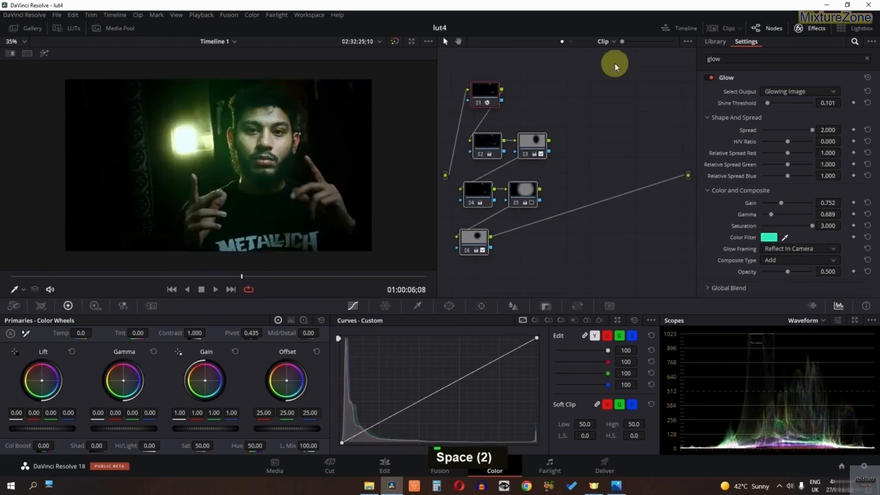
{"action": "key", "text": "ctrl+d"}
{"action": "key", "text": "ctrl+d"}
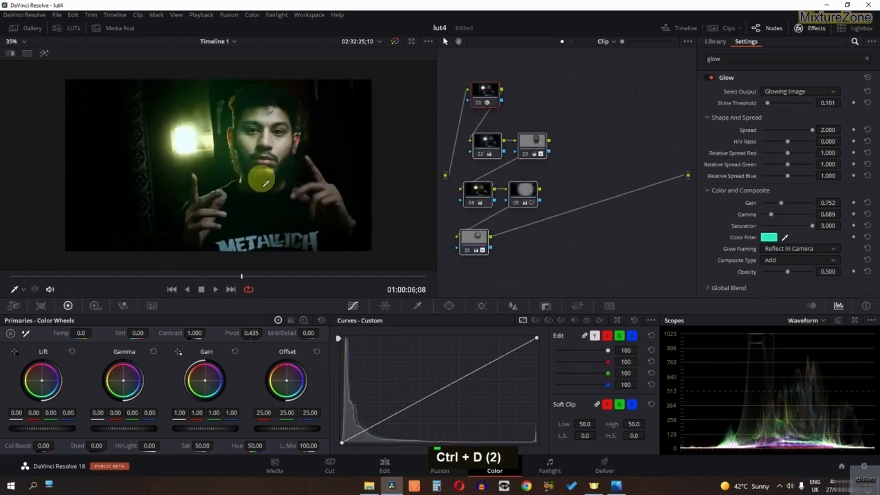
{"action": "key", "text": "space"}
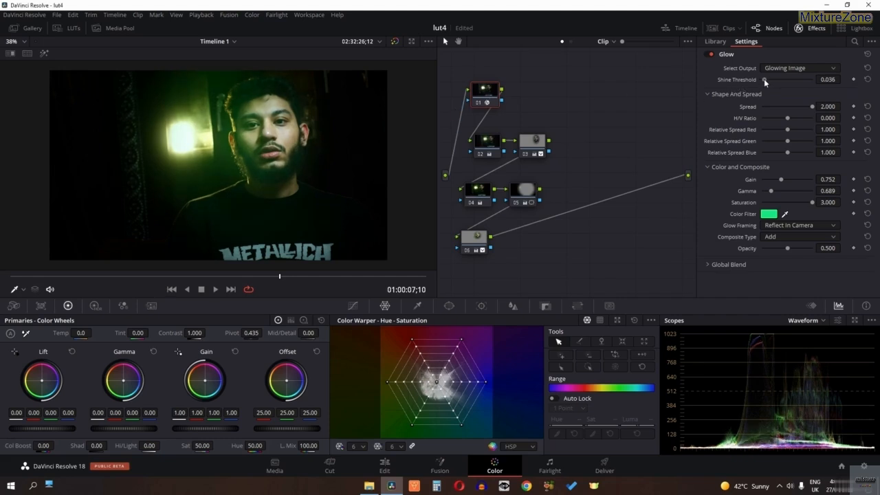
- Lower the Glow's Shine Threshold to 0.027 and play parts of the C0296.MP4 clip to review the look
{"action": "left_click_drag", "start_coordinate": [764, 79], "coordinate": [763, 78]}
{"action": "scroll", "coordinate": [256, 127], "scroll_direction": "down", "scroll_amount": 1}
{"action": "scroll", "coordinate": [256, 127], "scroll_direction": "down", "scroll_amount": 1}
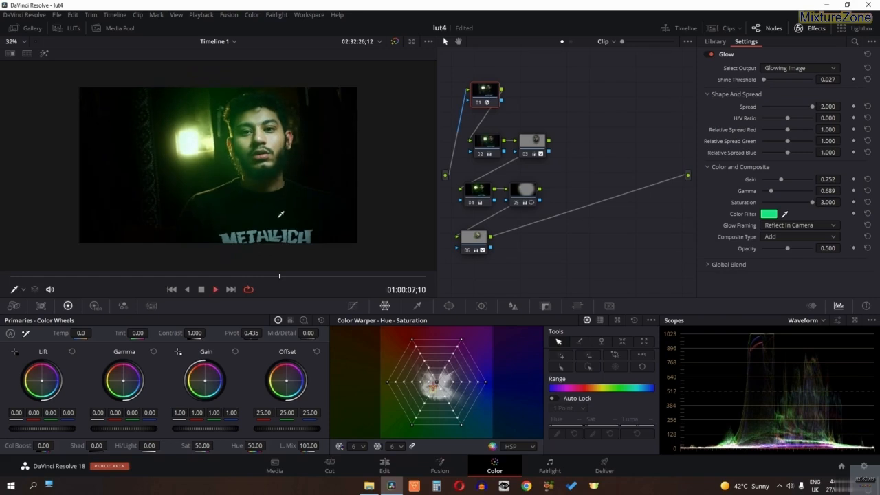
{"action": "key", "text": "space"}
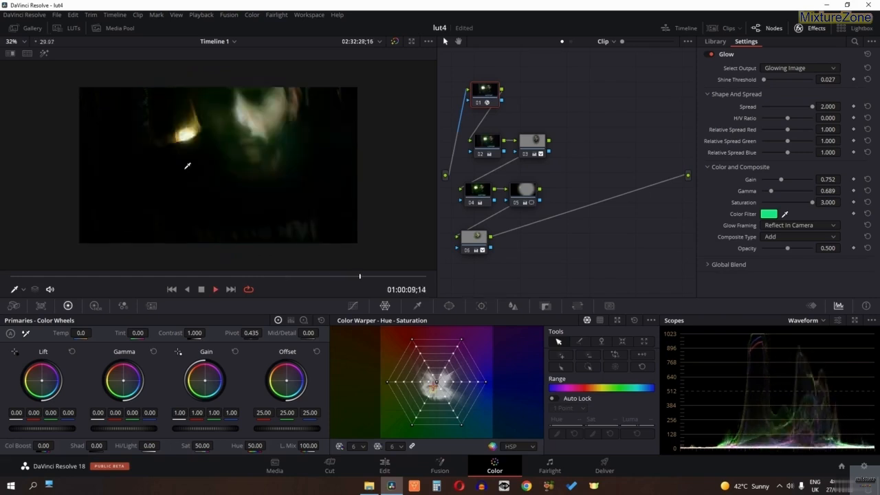
{"action": "key", "text": "space"}
{"action": "left_click_drag", "start_coordinate": [290, 277], "coordinate": [163, 276]}
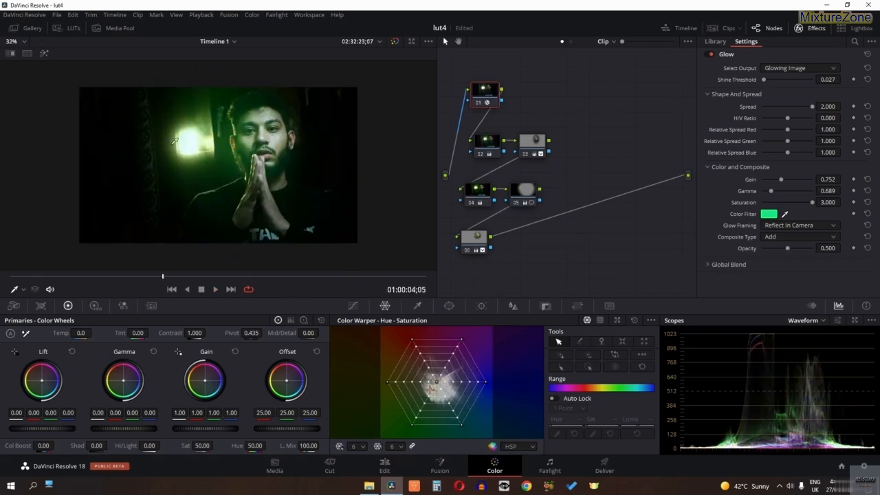
{"action": "key", "text": "space"}
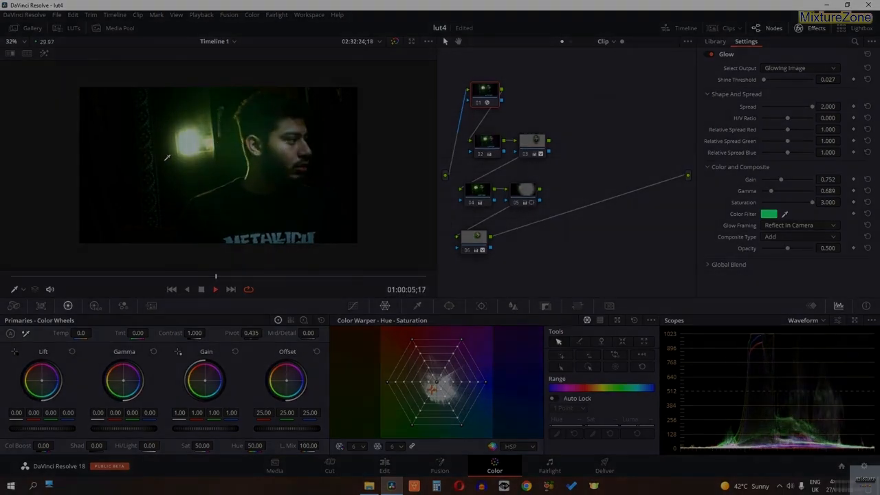